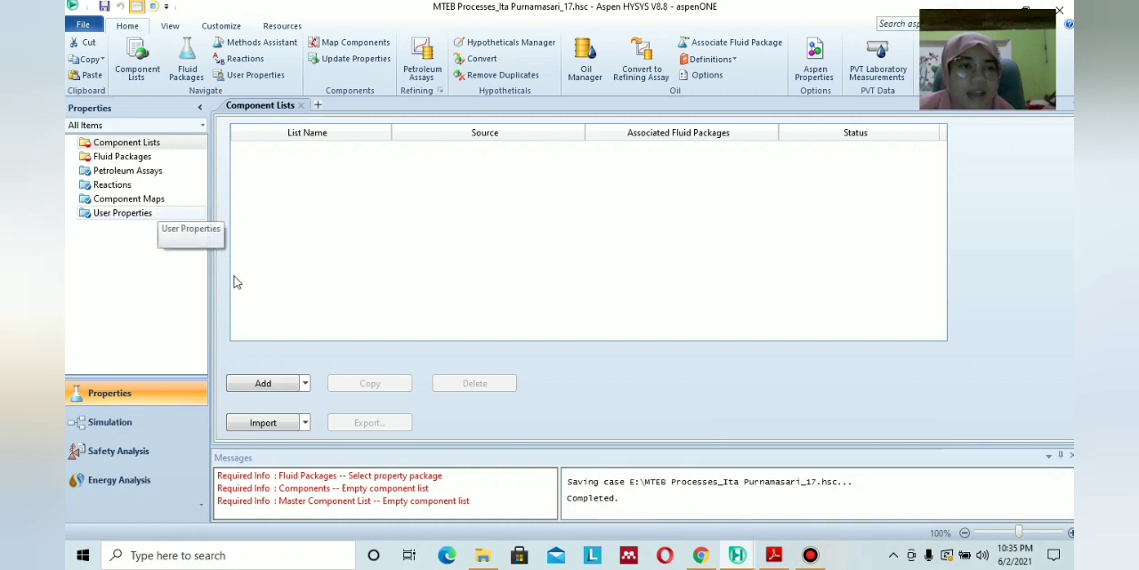
# Create a new HYSYS component list and consult the MTBE process description in the PDF module for the required components.
pyautogui.click(251, 388)
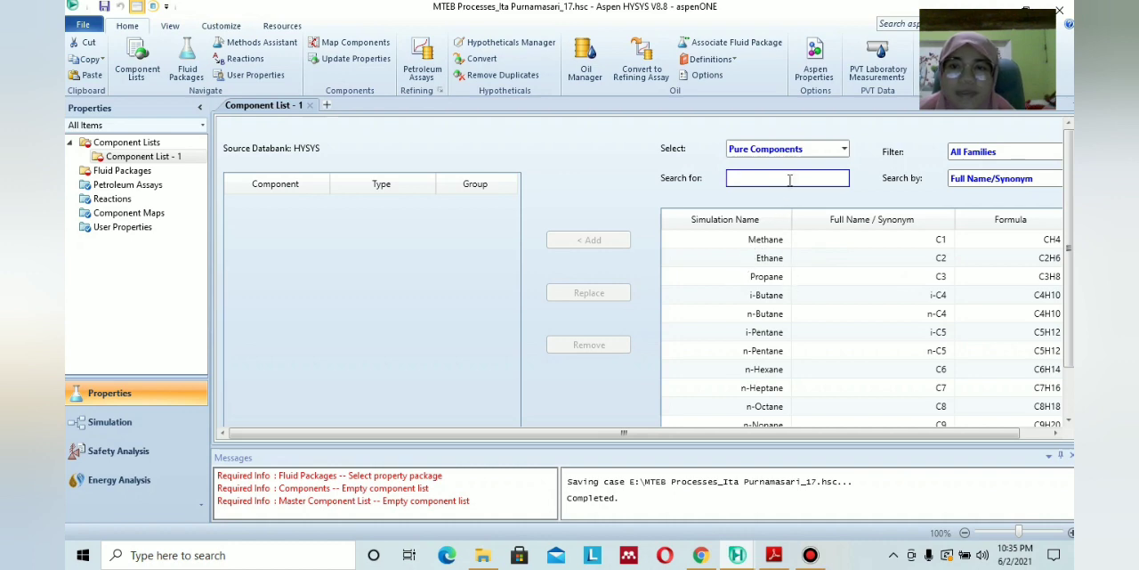
pyautogui.click(773, 555)
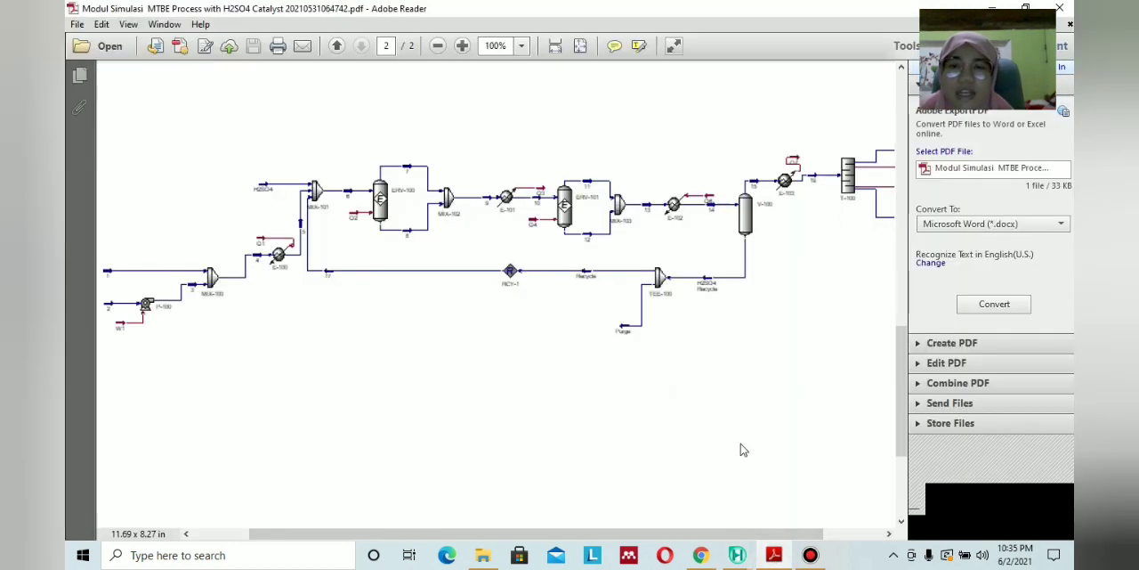
pyautogui.scroll(15, 730, 427)
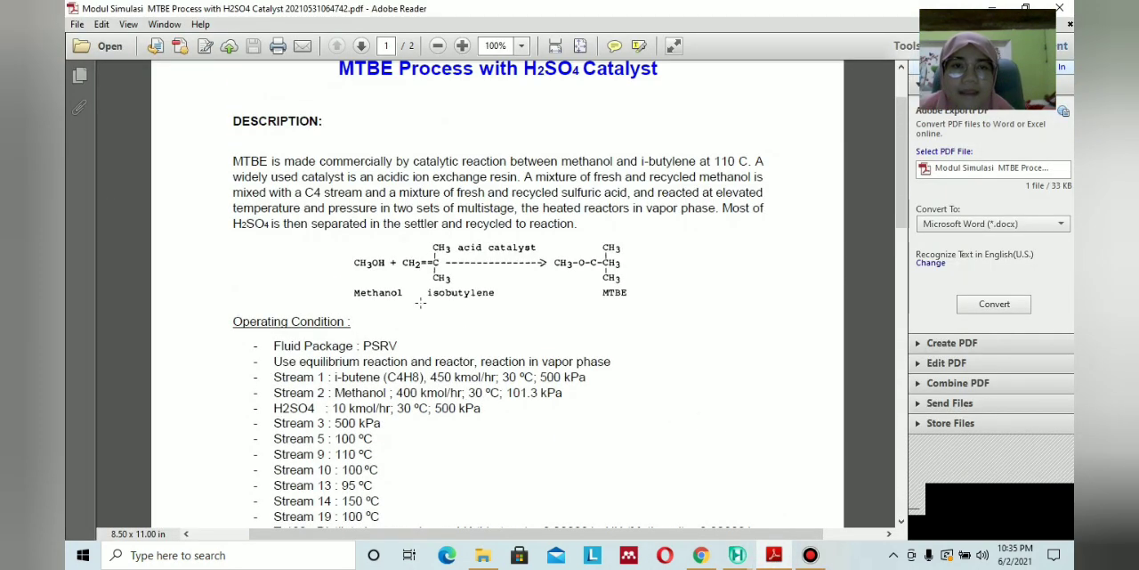
pyautogui.click(774, 555)
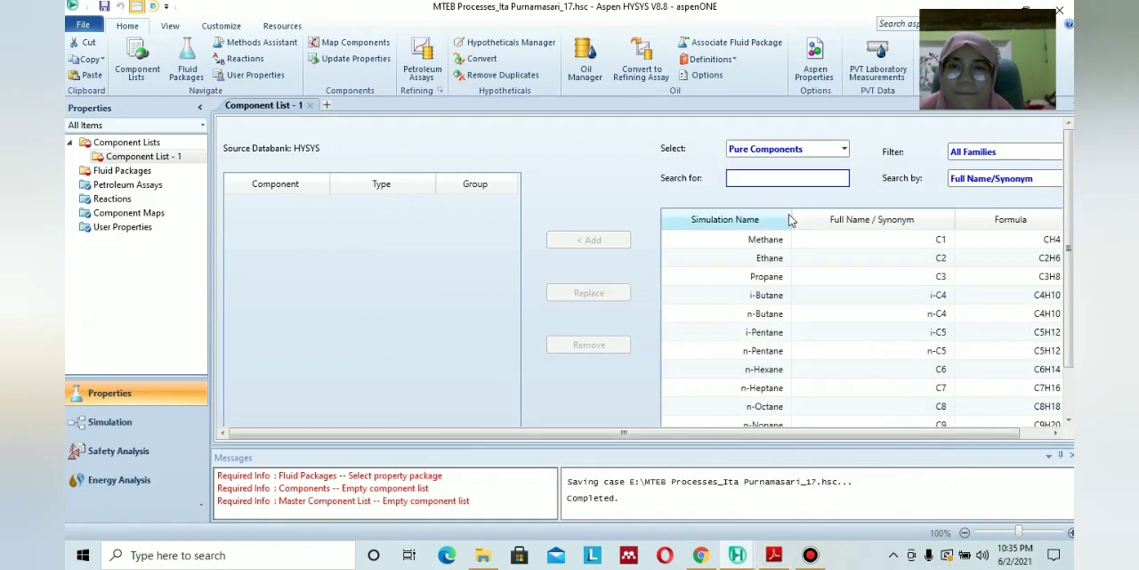
# Search the pure components for methanol and add Methanol to the component list.
pyautogui.click(779, 178)
pyautogui.write('me')
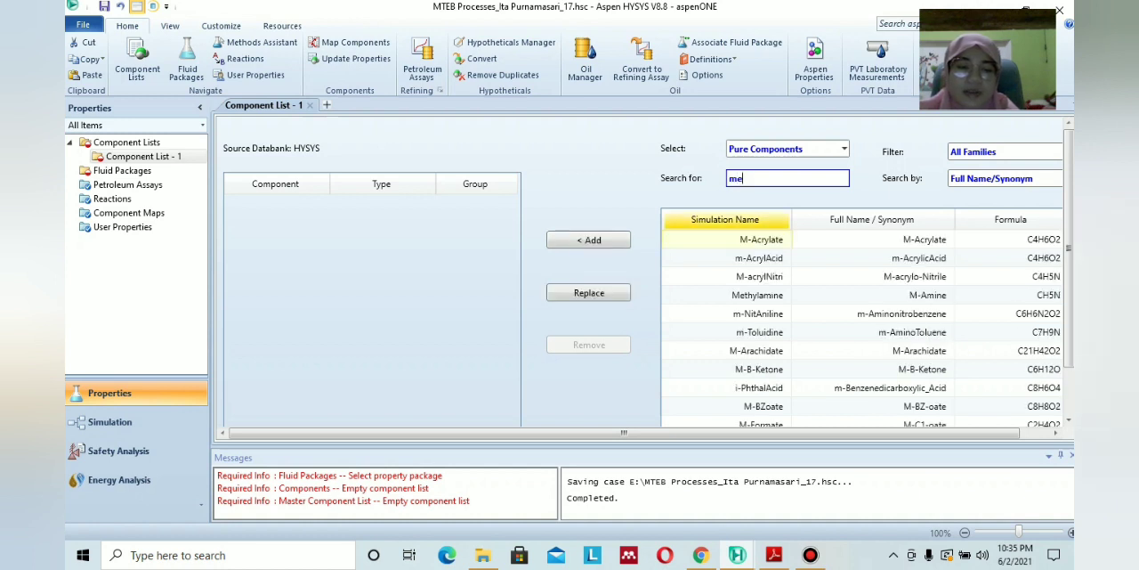
pyautogui.write('thanol')
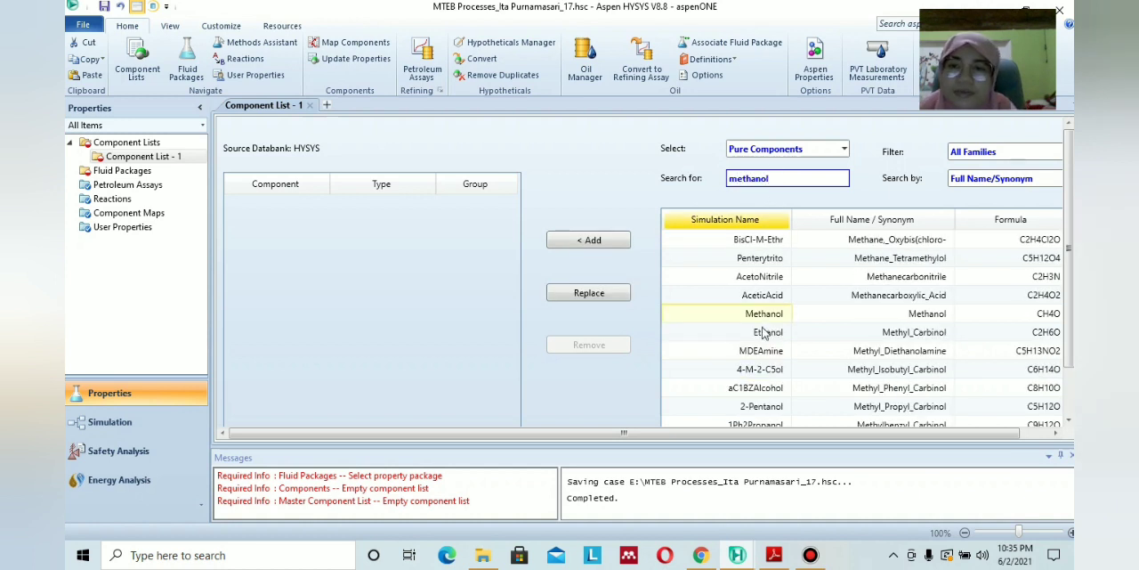
pyautogui.click(764, 313)
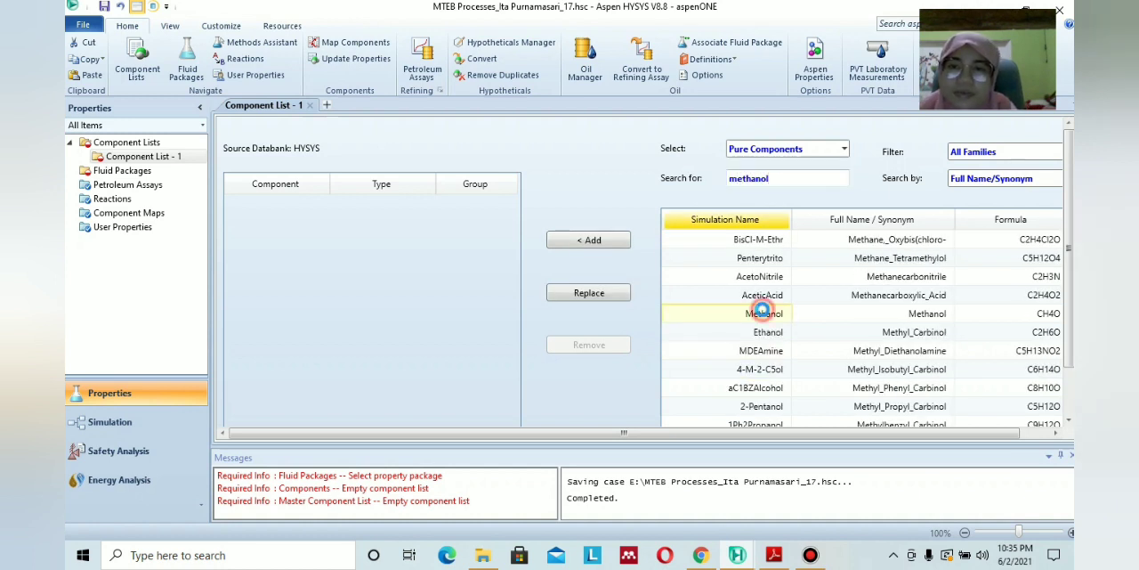
pyautogui.press('Return')
# Search the pure components for "i-b" and "i-bu" and examine the matching entries for i-butene.
pyautogui.click(793, 178)
pyautogui.press('BackSpace')
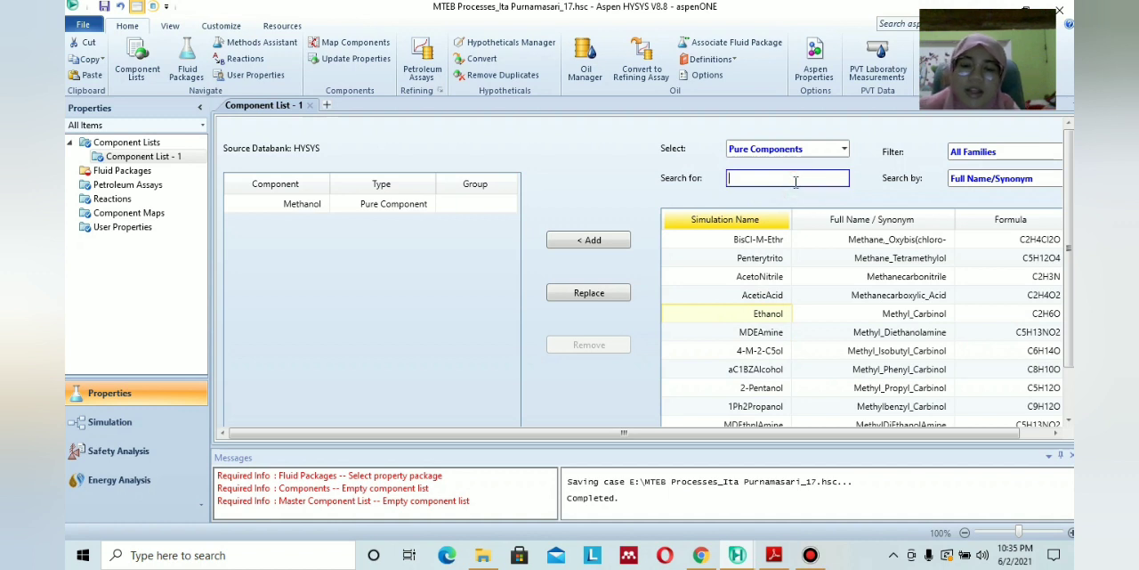
pyautogui.write('i-')
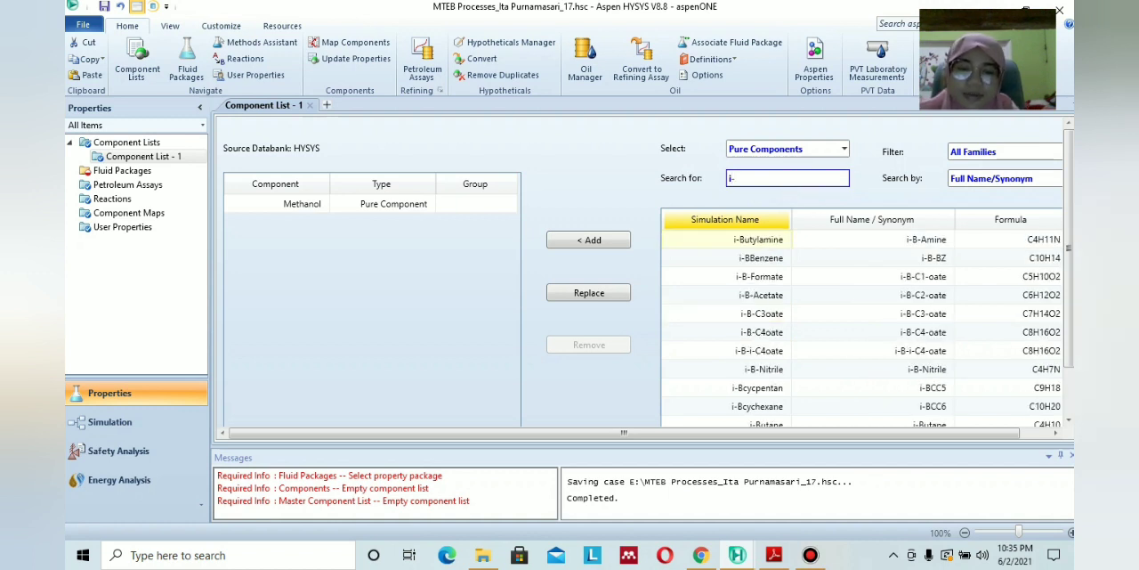
pyautogui.write('b')
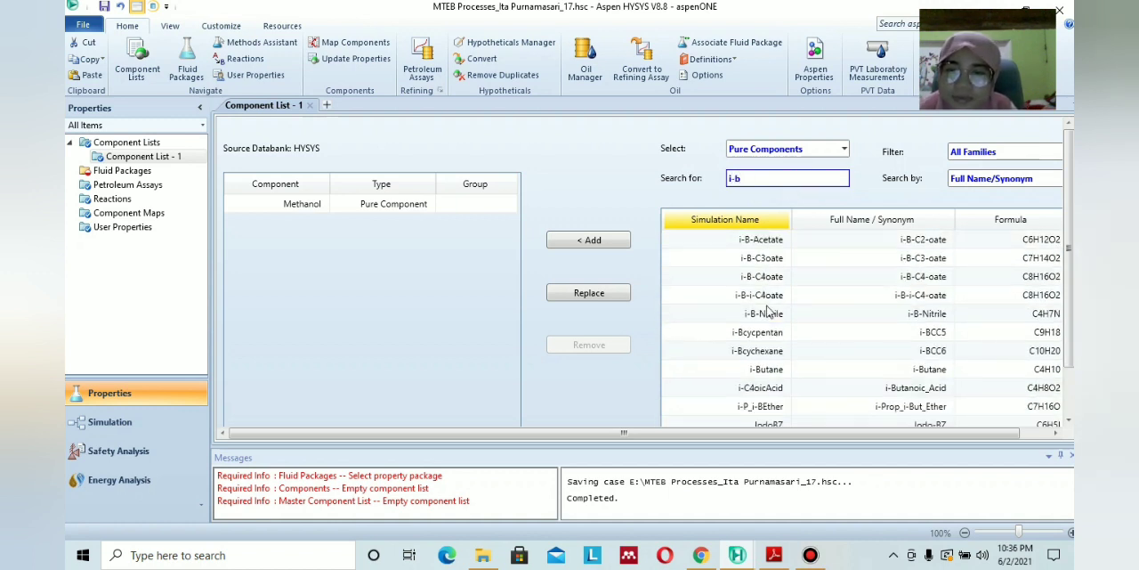
pyautogui.scroll(-2, 769, 312)
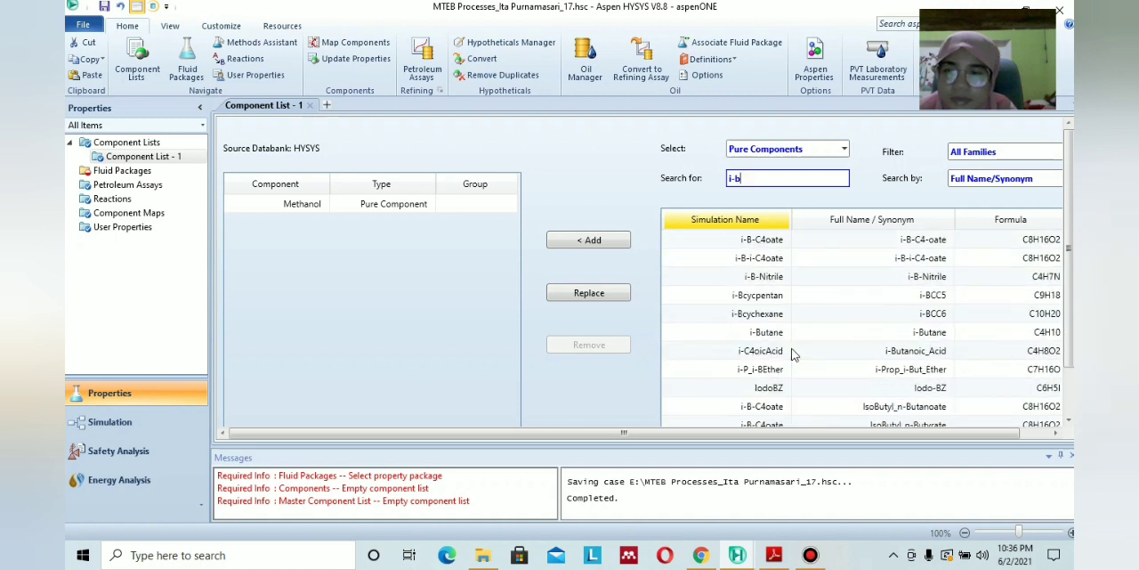
pyautogui.scroll(-2, 850, 307)
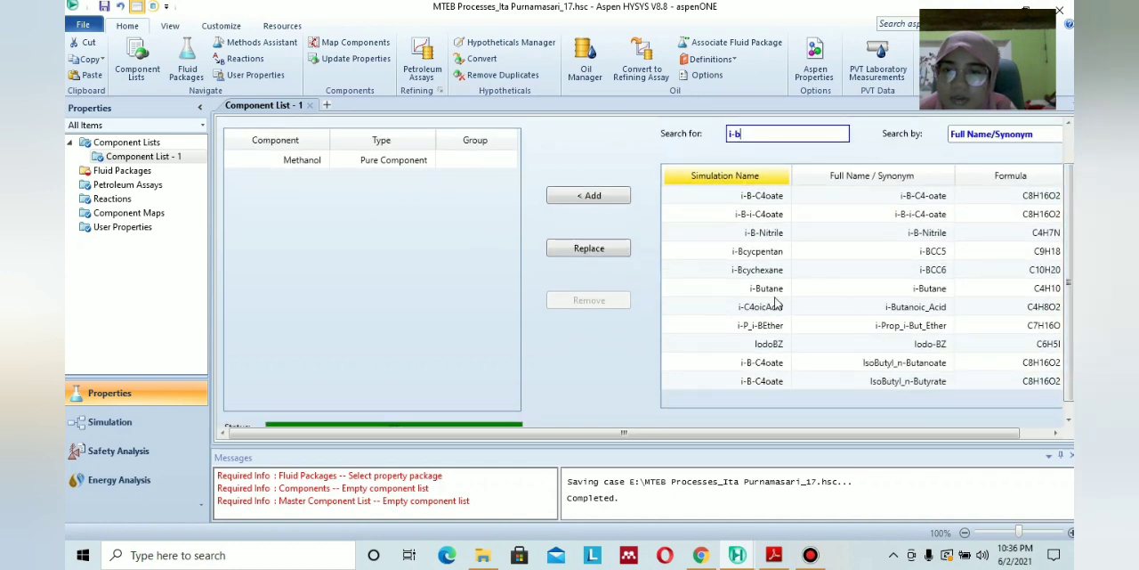
pyautogui.scroll(3, 775, 302)
pyautogui.scroll(2, 774, 302)
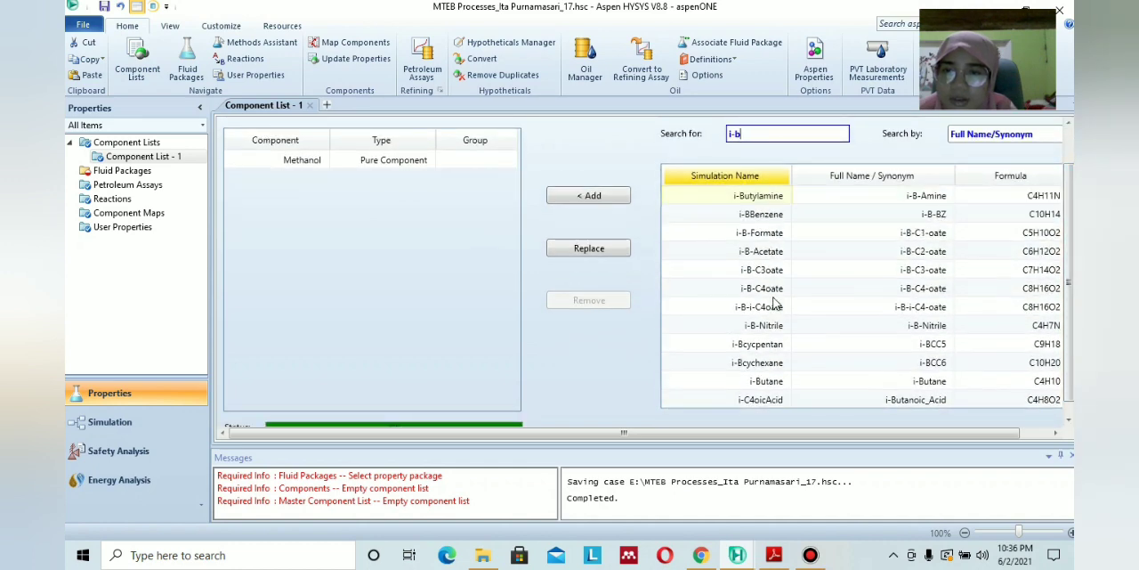
pyautogui.scroll(-5, 774, 304)
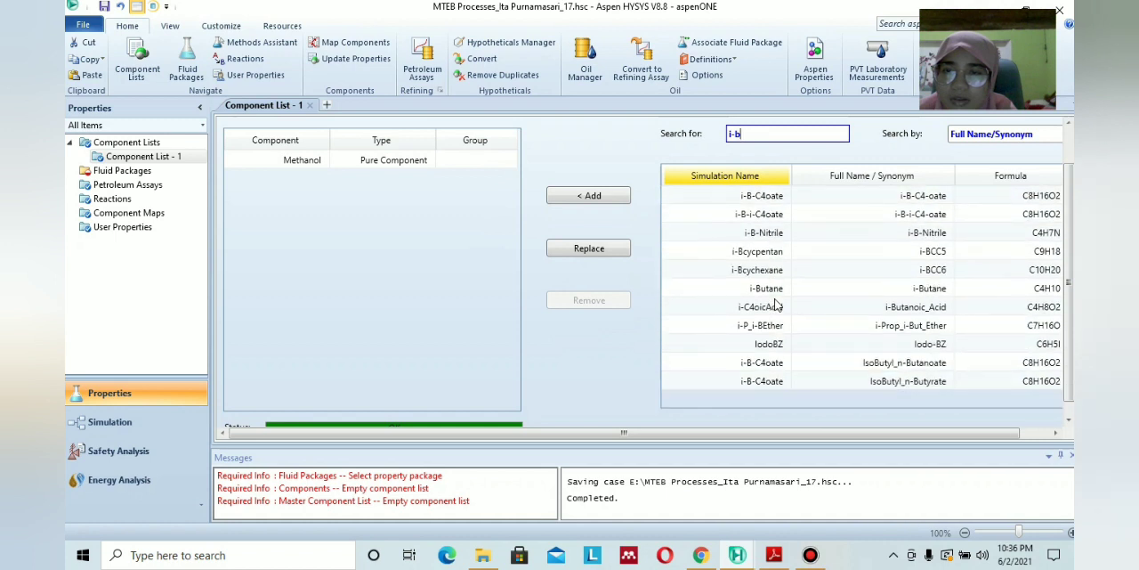
pyautogui.scroll(5, 787, 308)
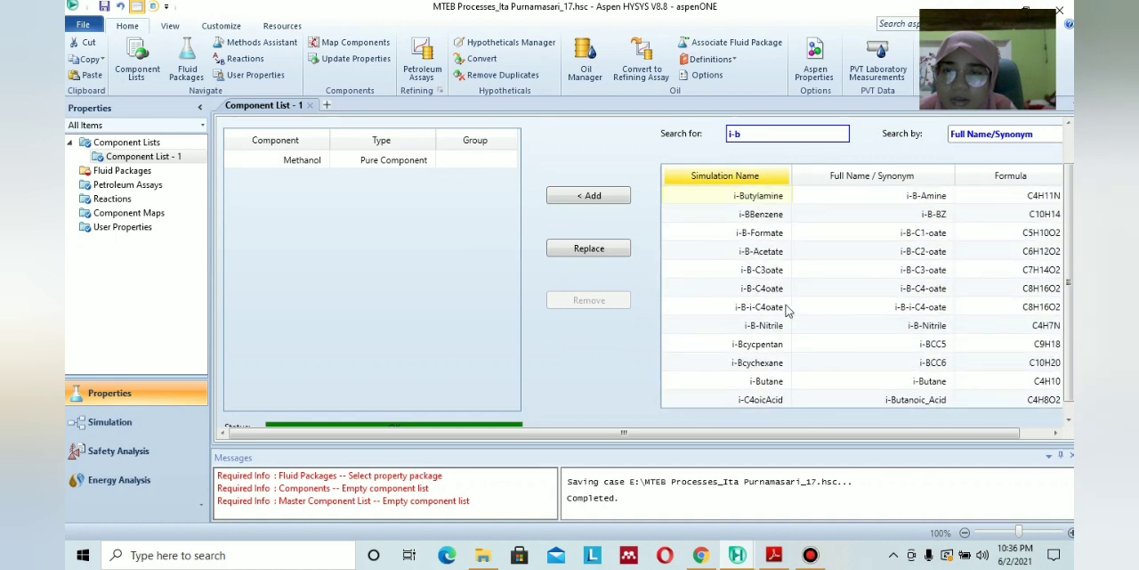
pyautogui.write('u')
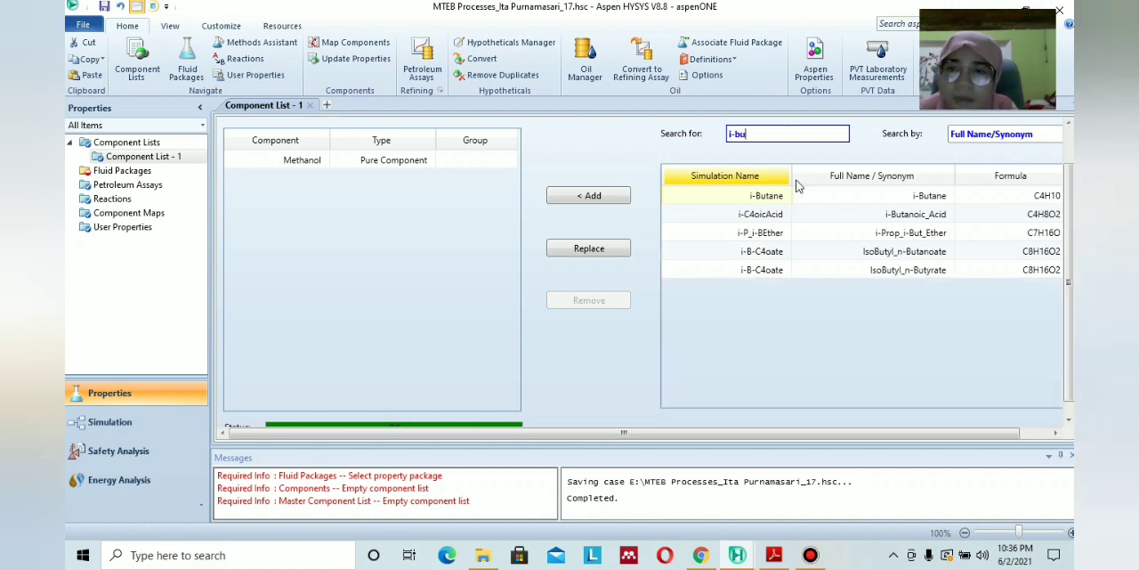
pyautogui.click(778, 138)
pyautogui.press('BackSpace')
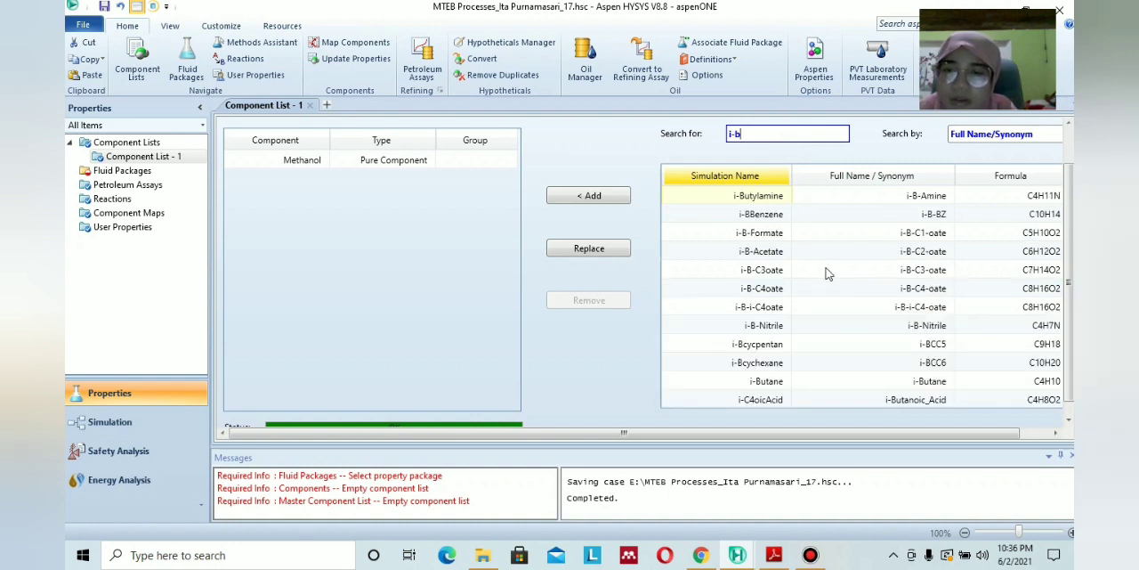
pyautogui.scroll(-5, 833, 263)
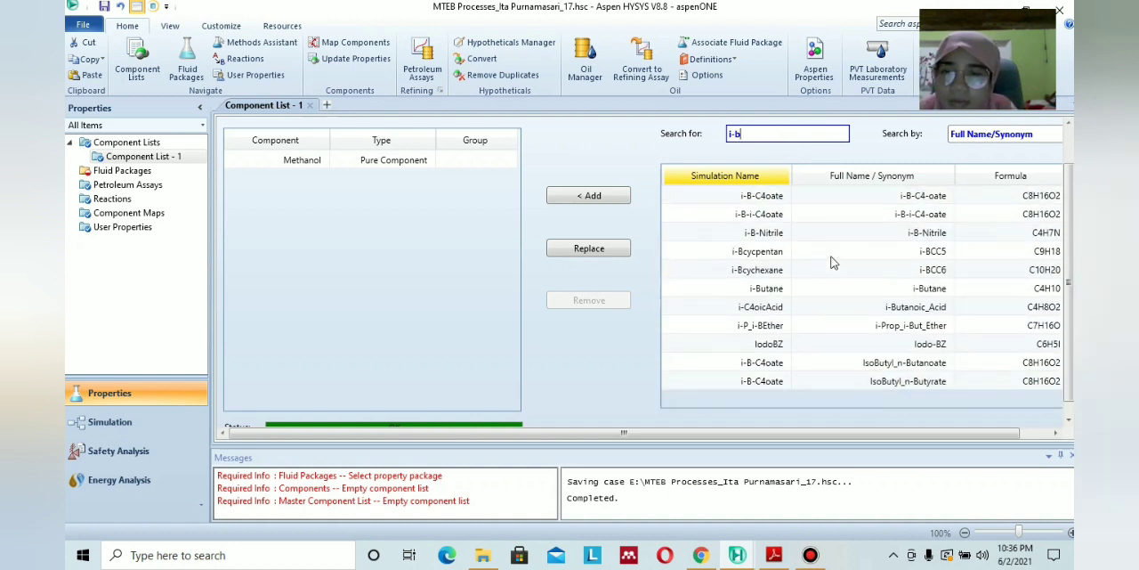
pyautogui.scroll(1, 832, 262)
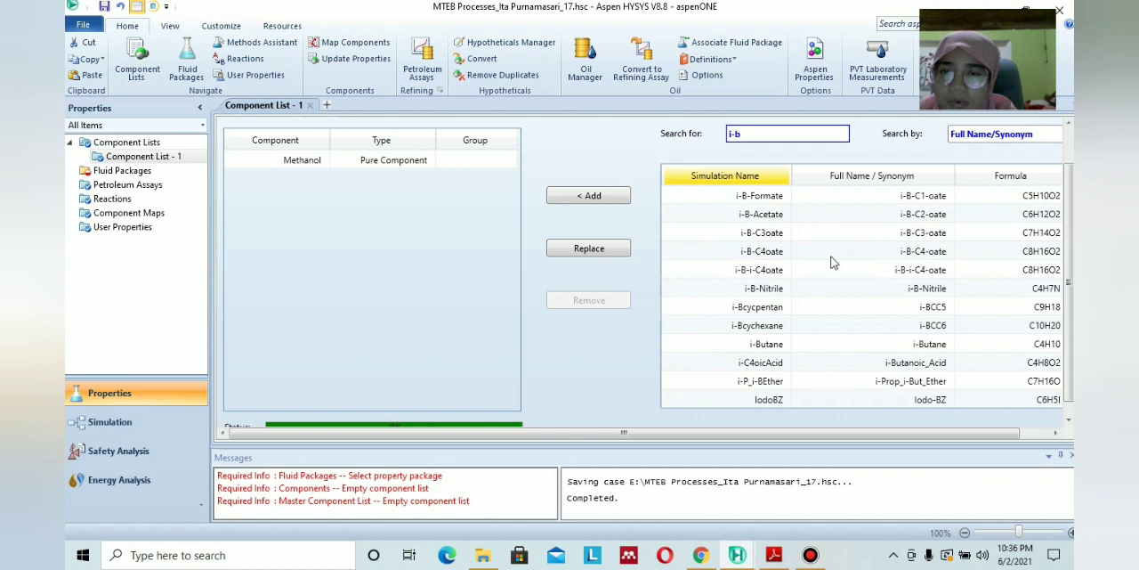
pyautogui.scroll(1, 832, 263)
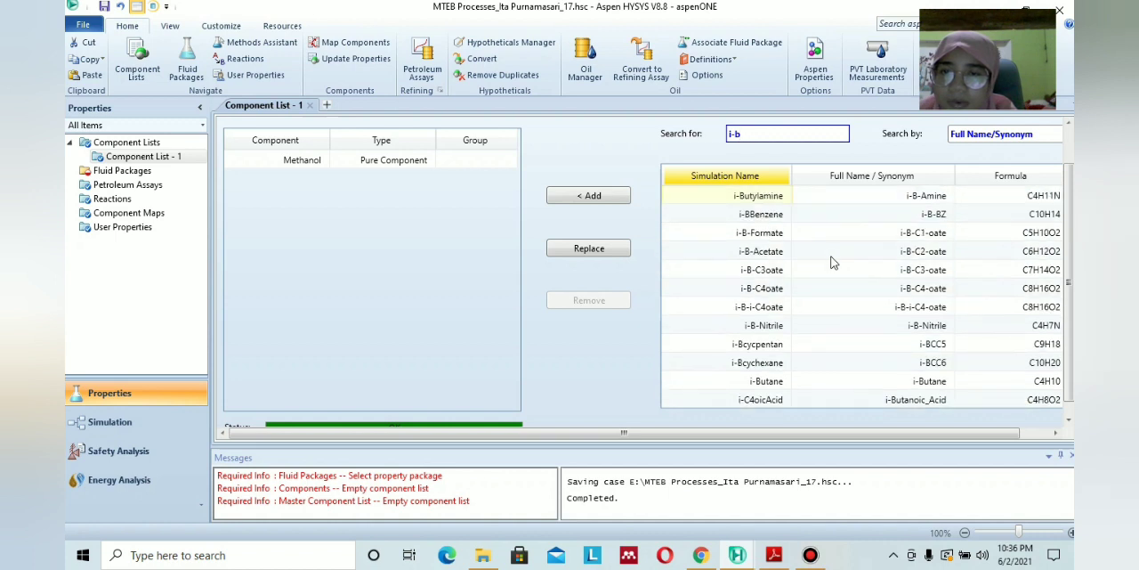
# Broaden the component search to "i-" and add i-Butene (C4H8) to the component list.
pyautogui.write('tene')
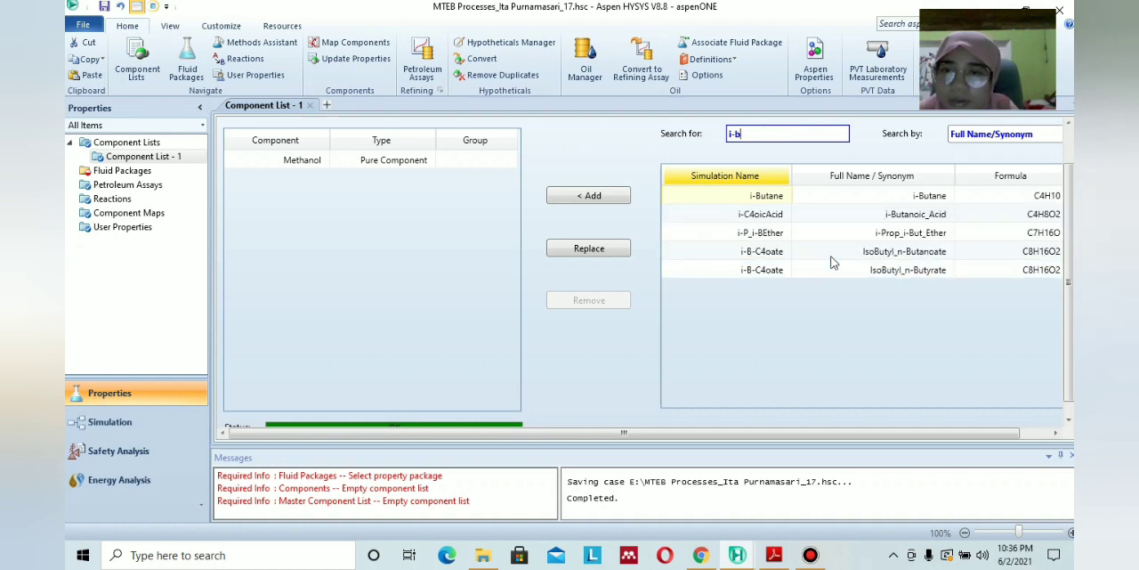
pyautogui.press('BackSpace')
pyautogui.scroll(-2, 834, 265)
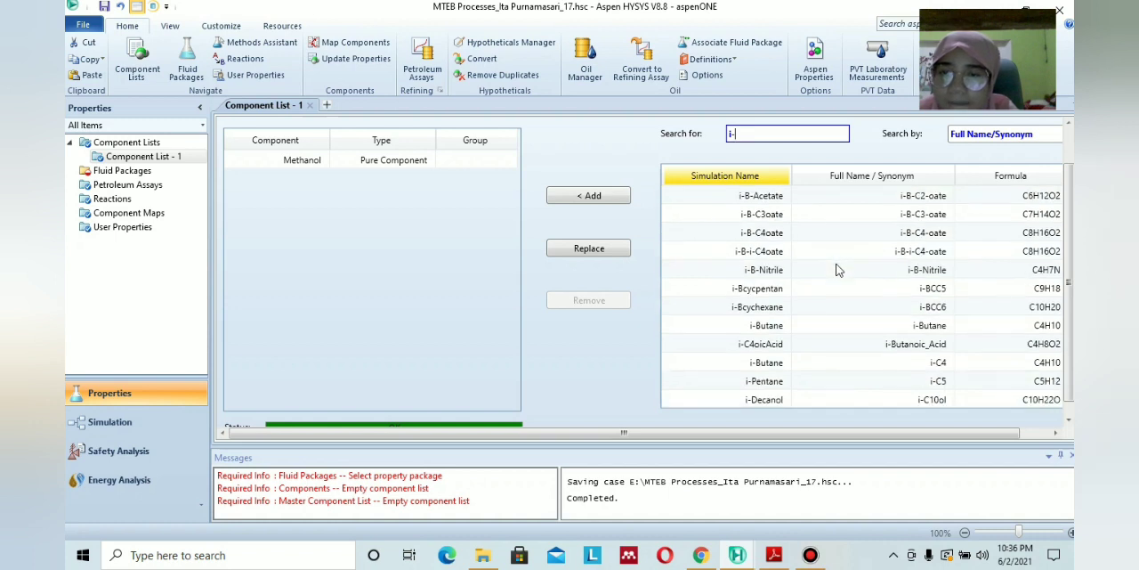
pyautogui.scroll(-1, 787, 318)
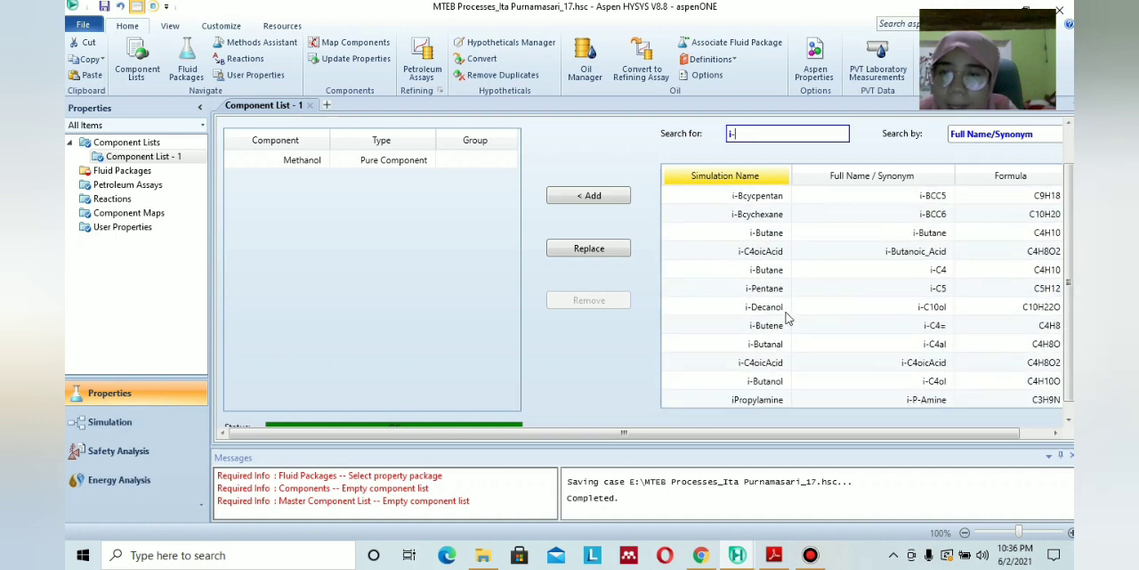
pyautogui.doubleClick(774, 327)
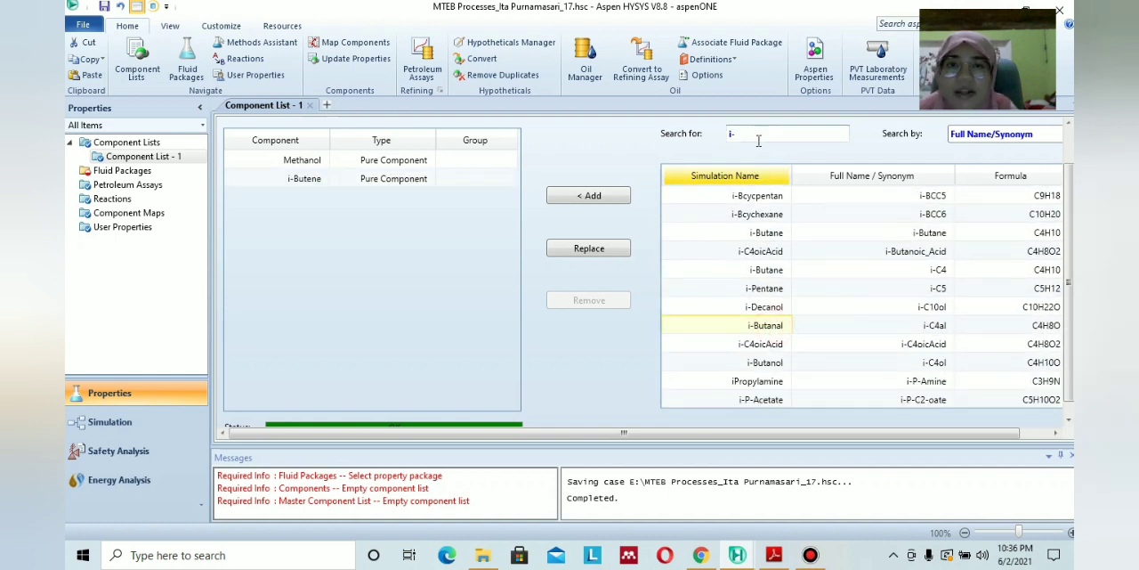
# Search the pure components for MTBE and add MTBE (Methyl-tert-Butylether) to the component list.
pyautogui.click(763, 138)
pyautogui.press('BackSpace')
pyautogui.press('BackSpace')
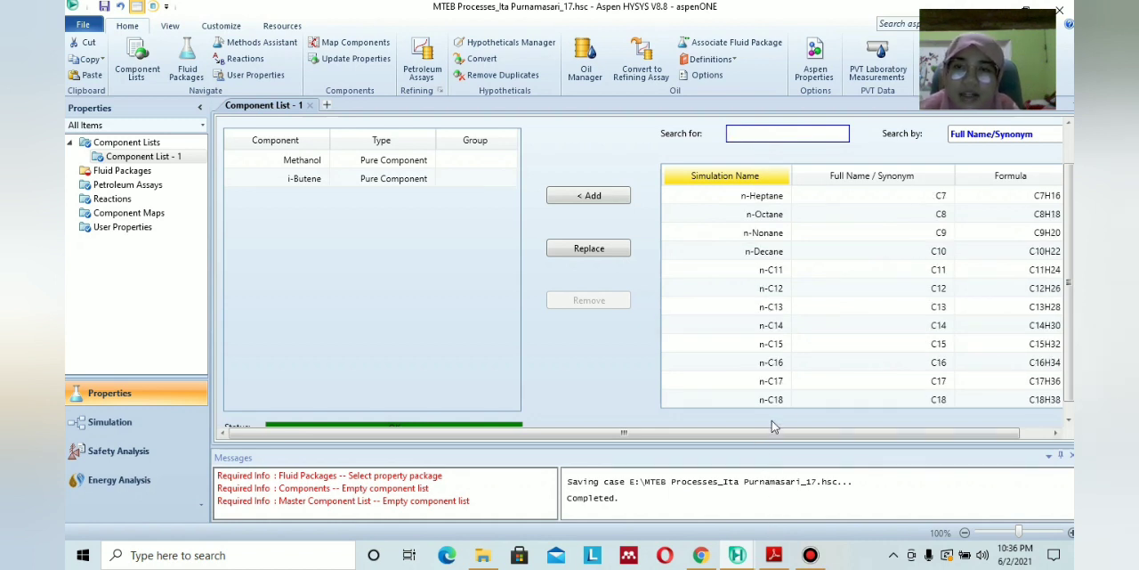
pyautogui.press('capslock')
pyautogui.write('M')
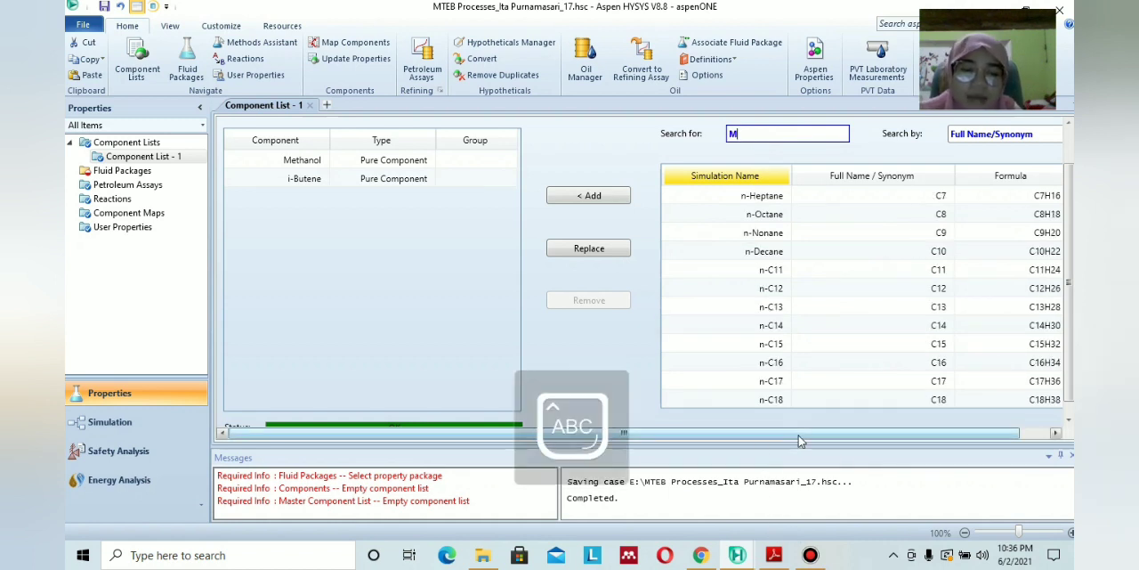
pyautogui.write('TBE')
pyautogui.scroll(-1, 787, 399)
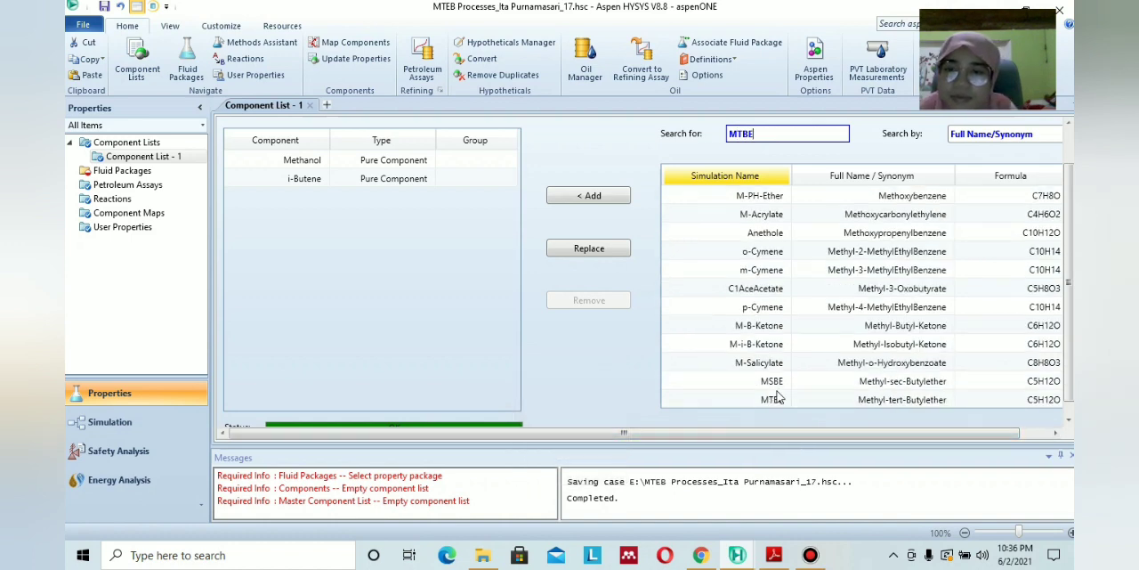
pyautogui.doubleClick(774, 381)
# Search the pure components for H2SO4 and add it to the component list.
pyautogui.click(792, 135)
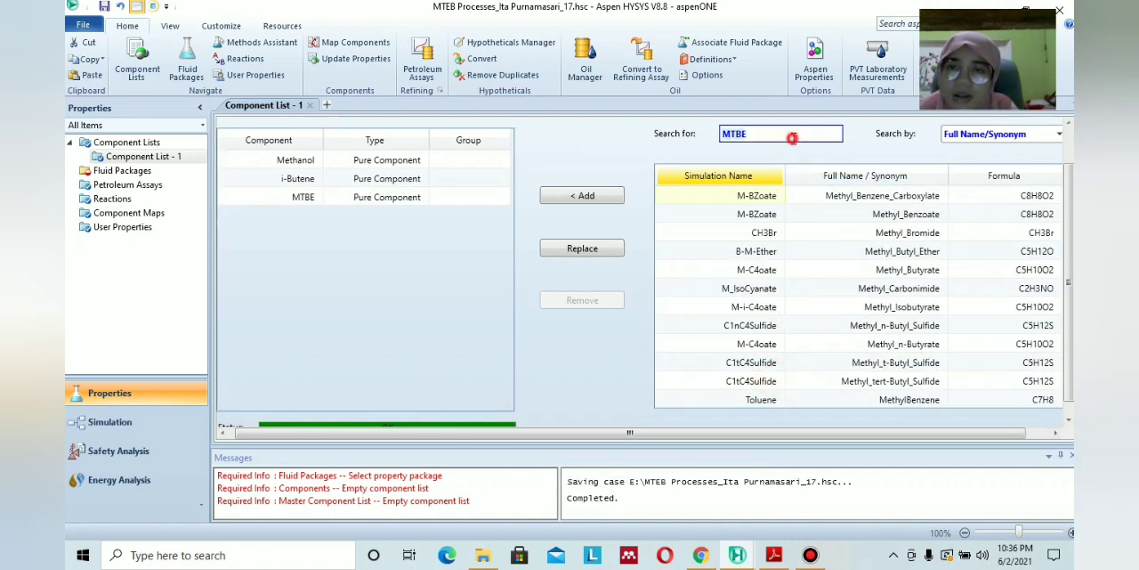
pyautogui.press('BackSpace')
pyautogui.write('H2')
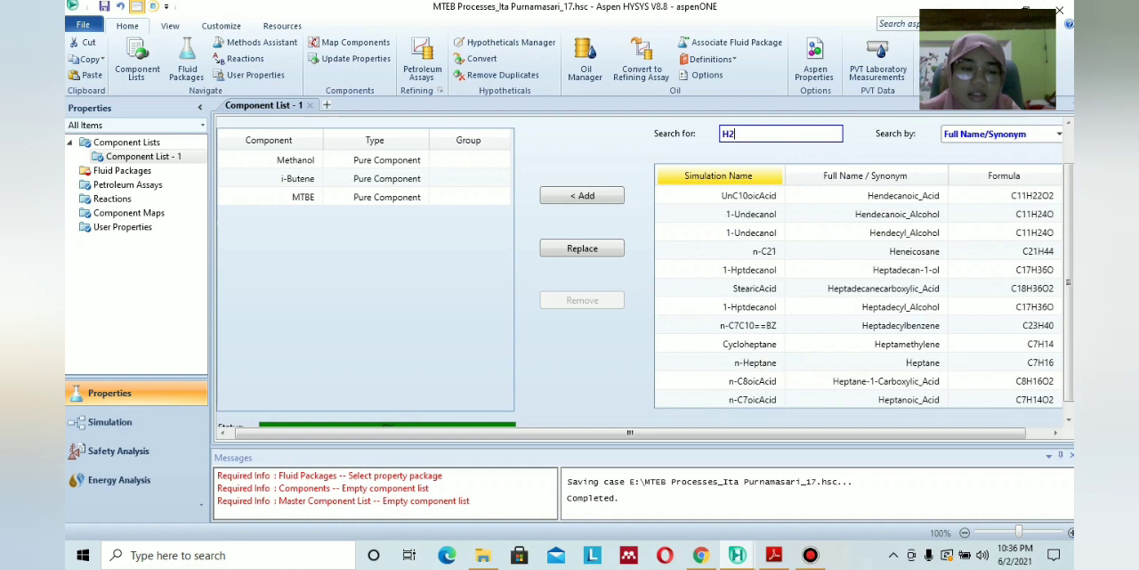
pyautogui.write('SO4')
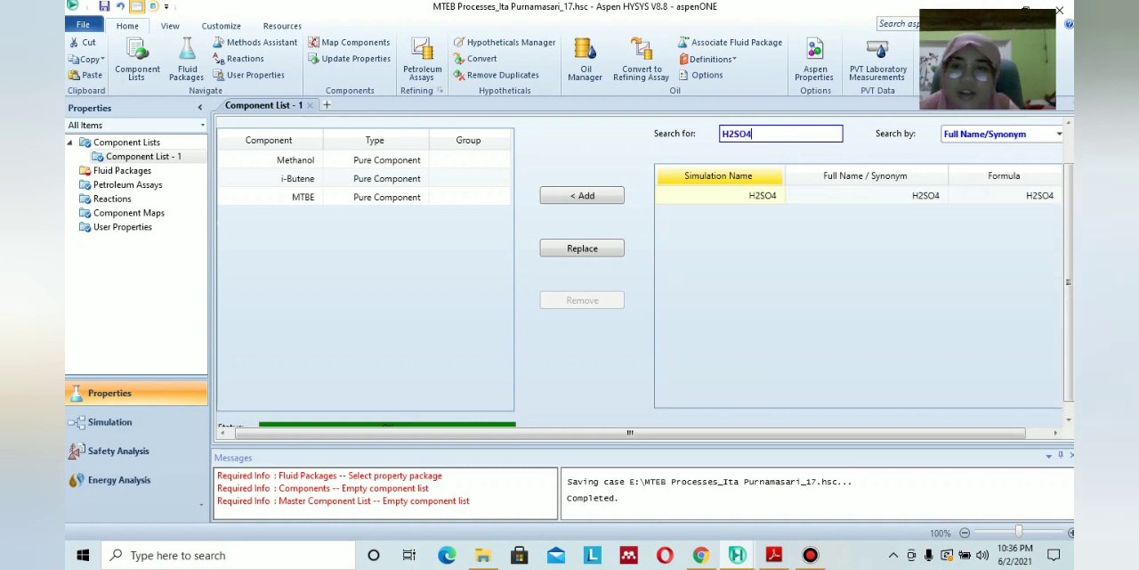
pyautogui.click(771, 196)
pyautogui.click(582, 196)
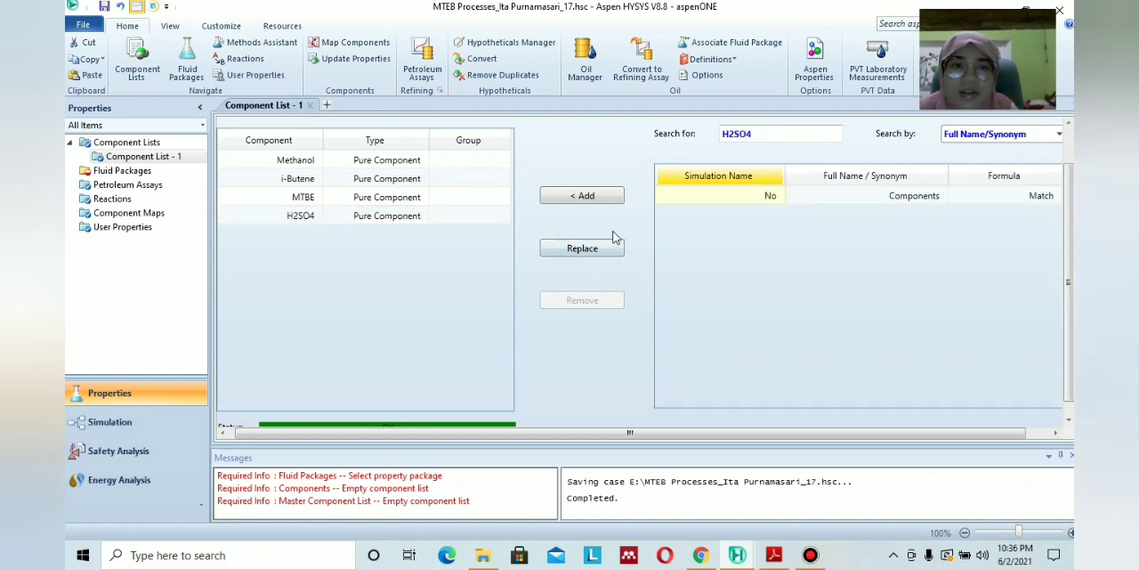
# Check the module PDF for the fluid package, create a fluid package for Component List - 1 and select PRSV as its property package.
pyautogui.click(122, 170)
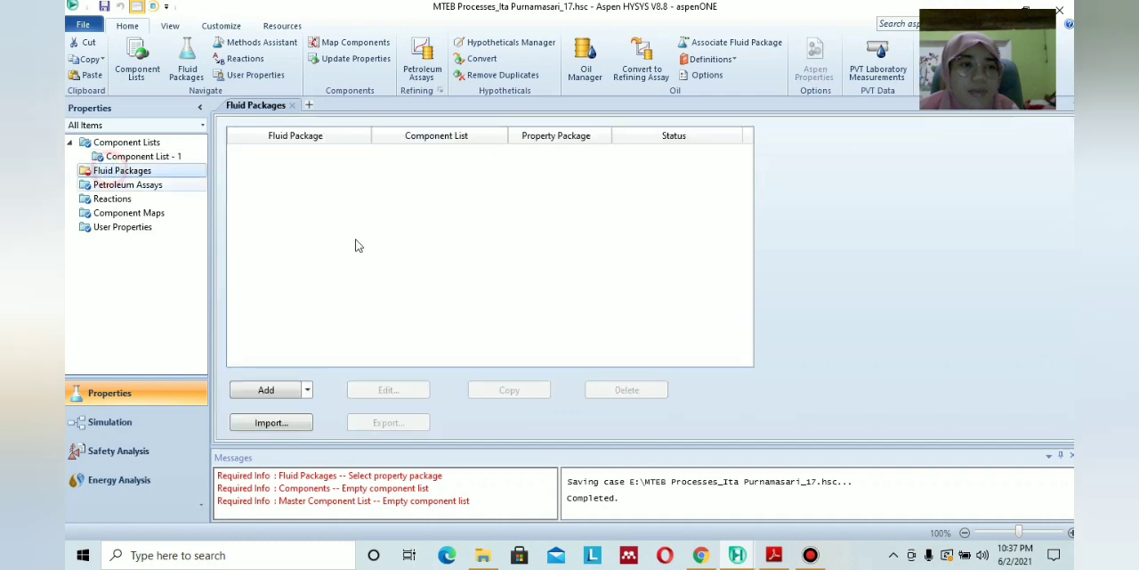
pyautogui.click(774, 556)
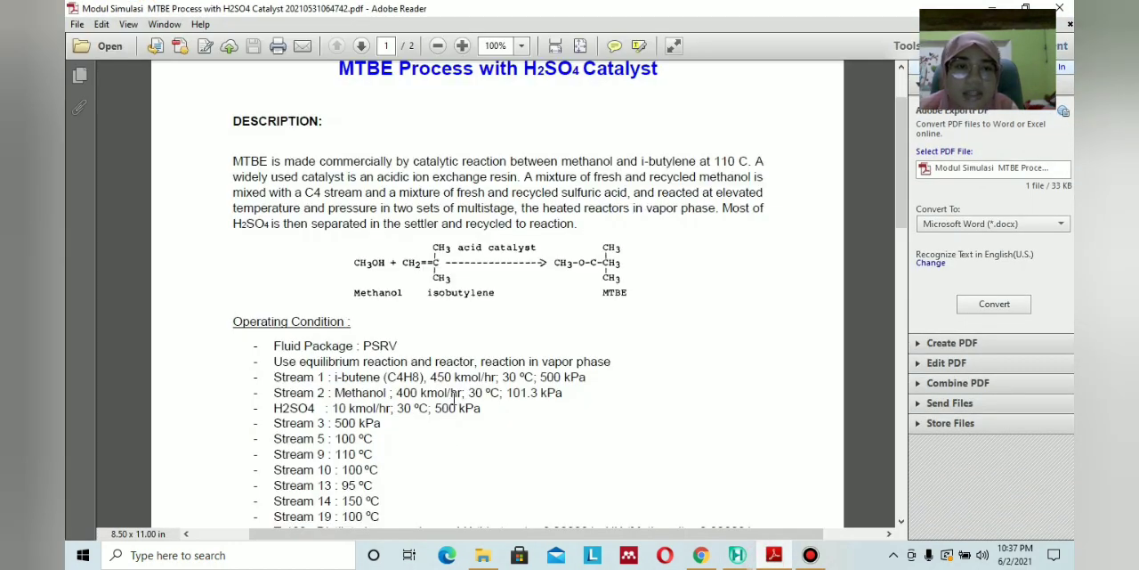
pyautogui.scroll(-2, 455, 400)
pyautogui.click(772, 555)
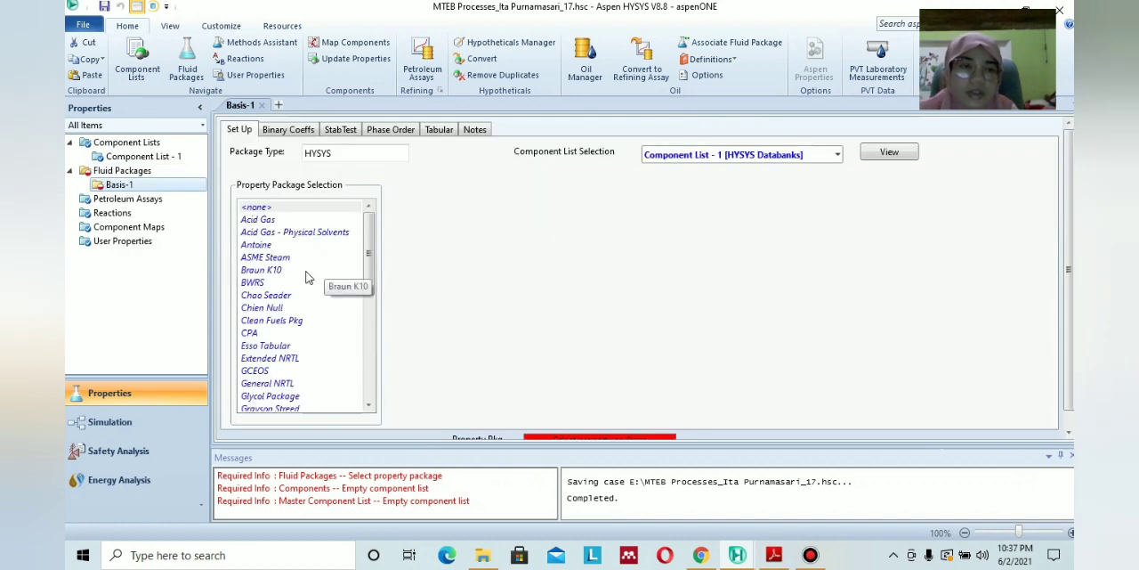
pyautogui.scroll(-1, 386, 335)
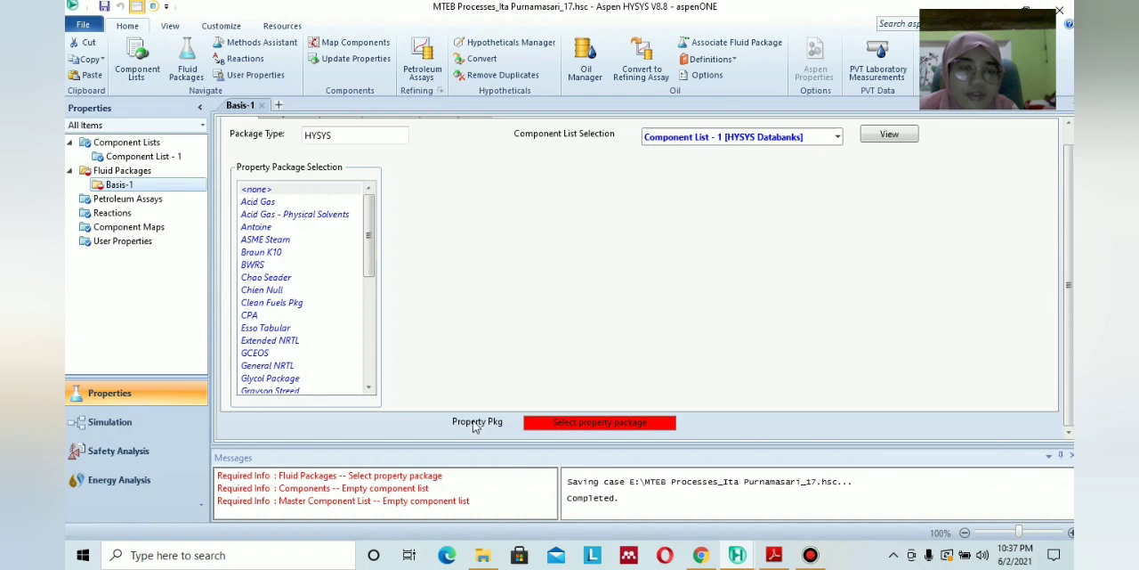
pyautogui.moveTo(370, 267); pyautogui.dragTo(369, 367)
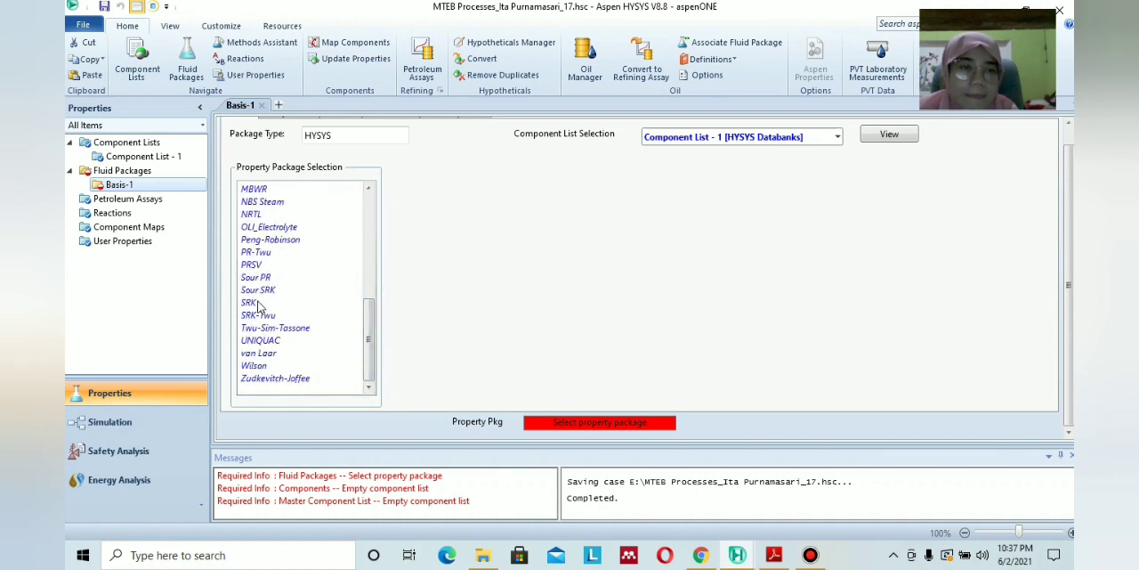
pyautogui.click(252, 265)
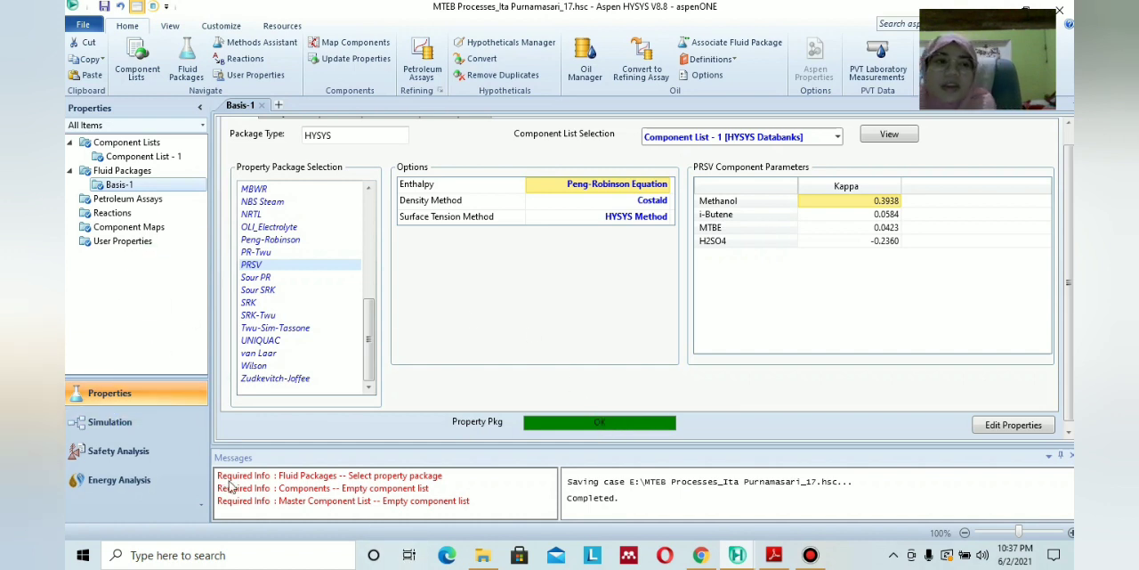
# Create a new reaction set in the properties environment.
pyautogui.click(133, 215)
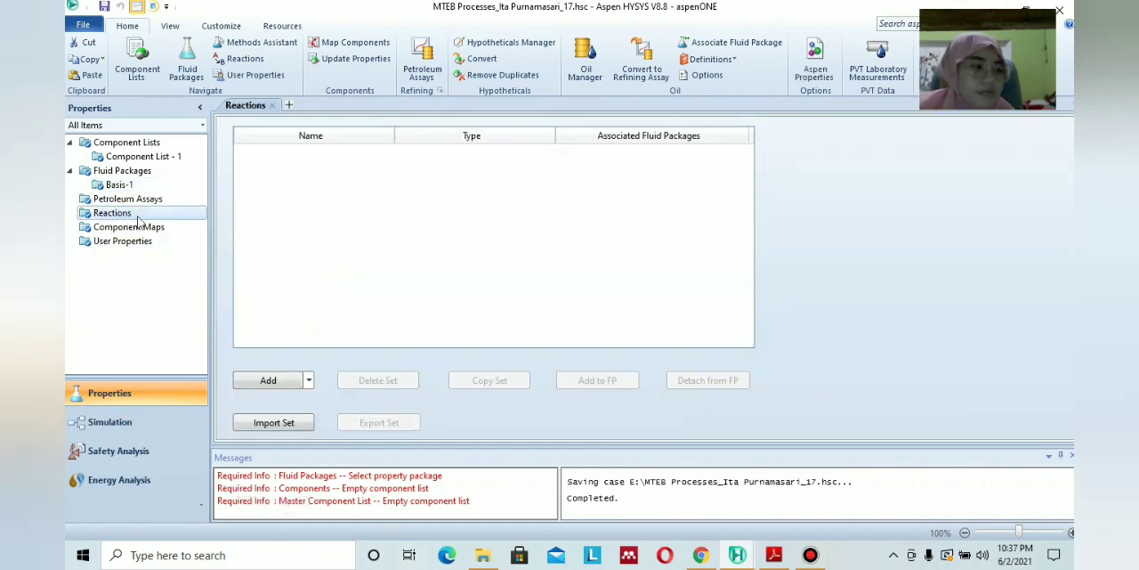
pyautogui.click(268, 381)
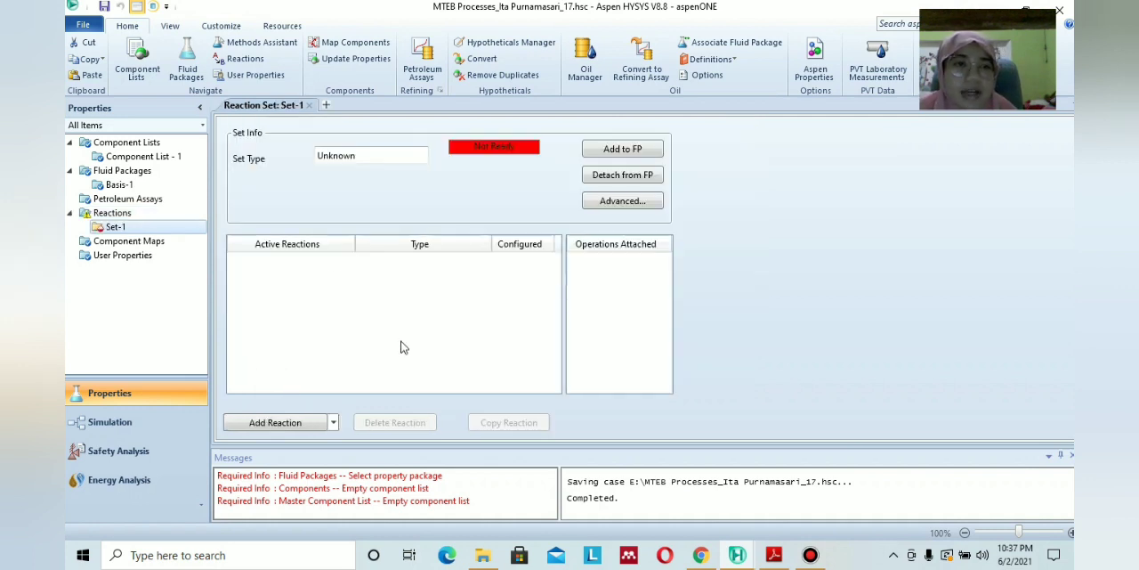
pyautogui.click(306, 251)
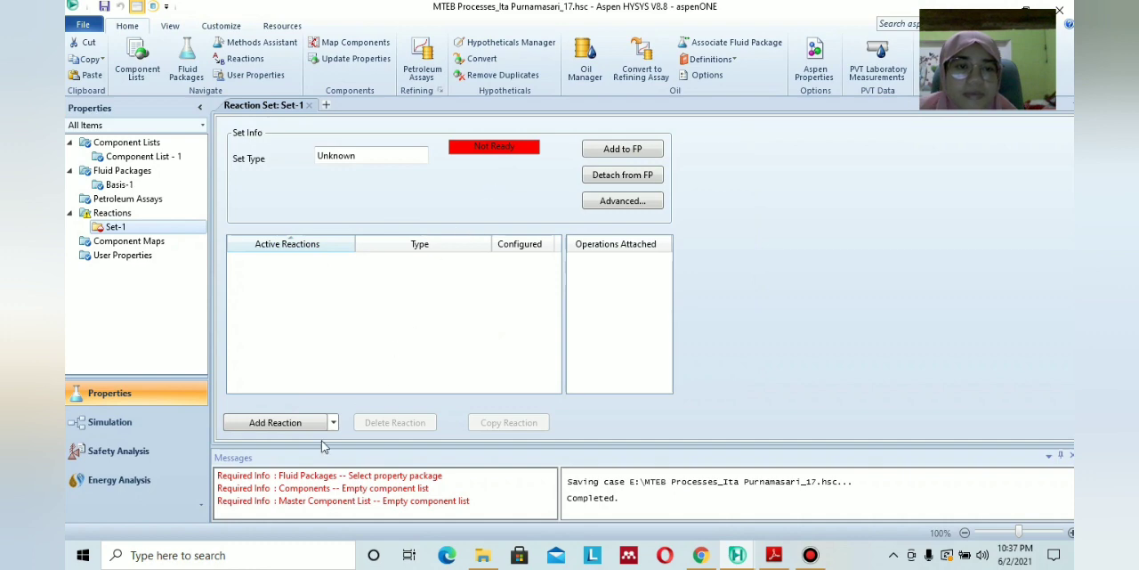
# Check the required reaction type in the module PDF and add a HYSYS Equilibrium reaction to the reaction set.
pyautogui.click(290, 423)
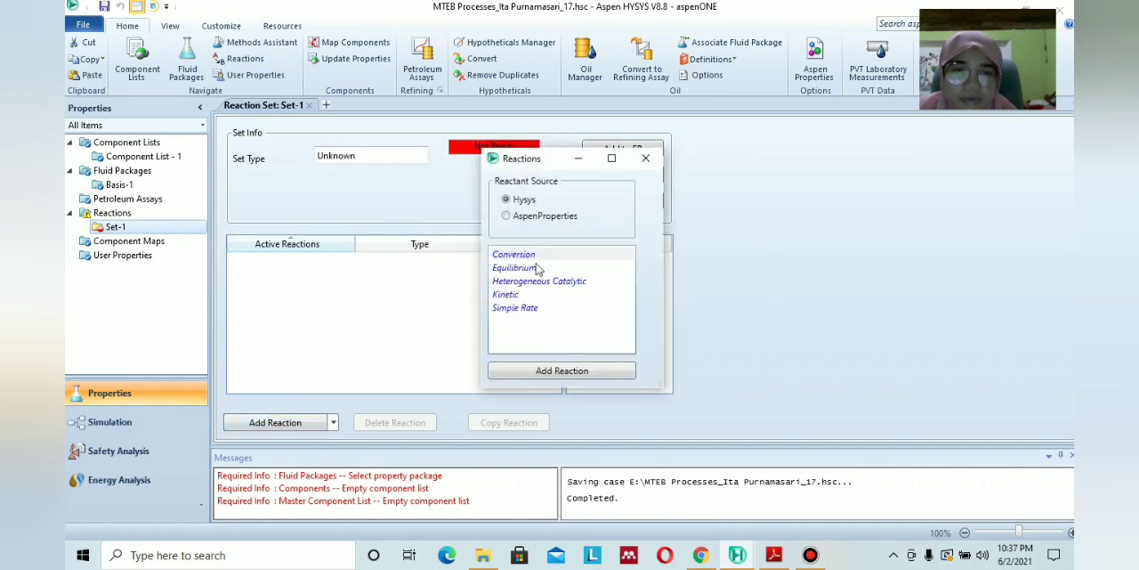
pyautogui.click(773, 555)
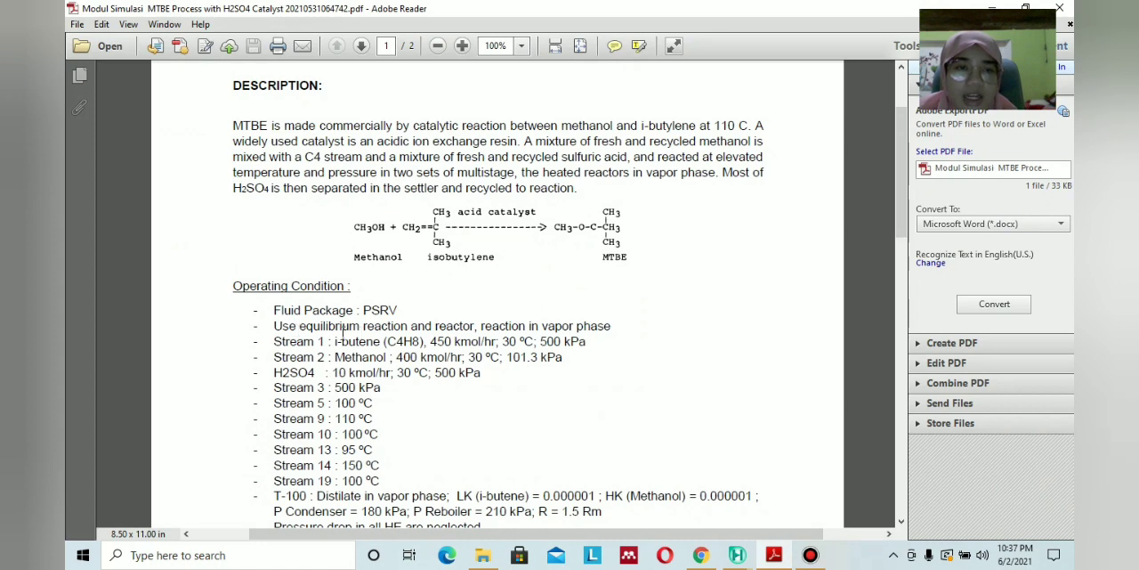
pyautogui.click(738, 555)
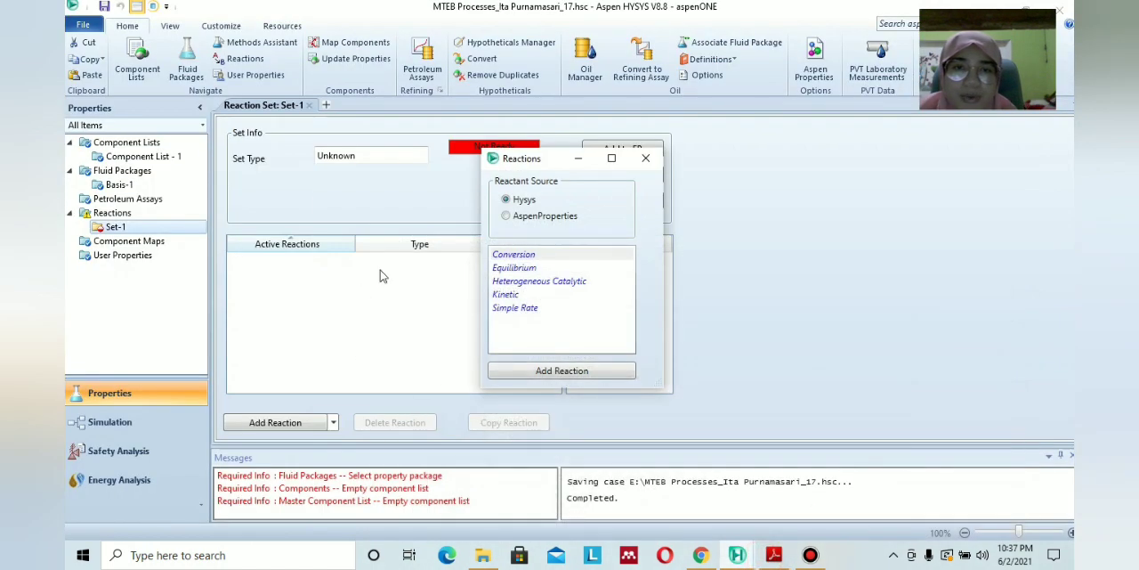
pyautogui.click(513, 267)
pyautogui.click(555, 370)
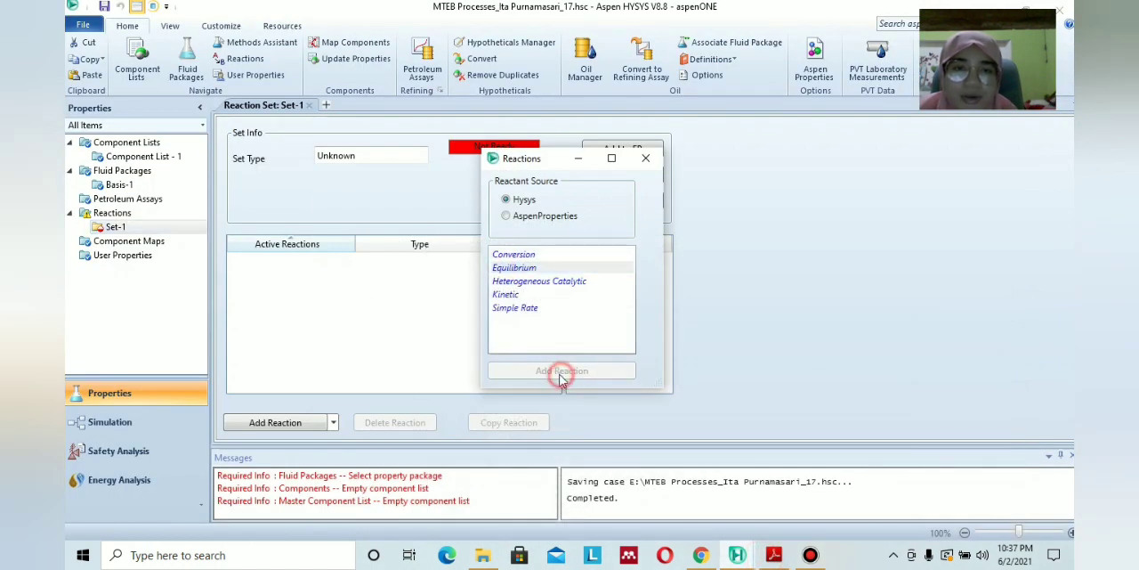
pyautogui.click(645, 157)
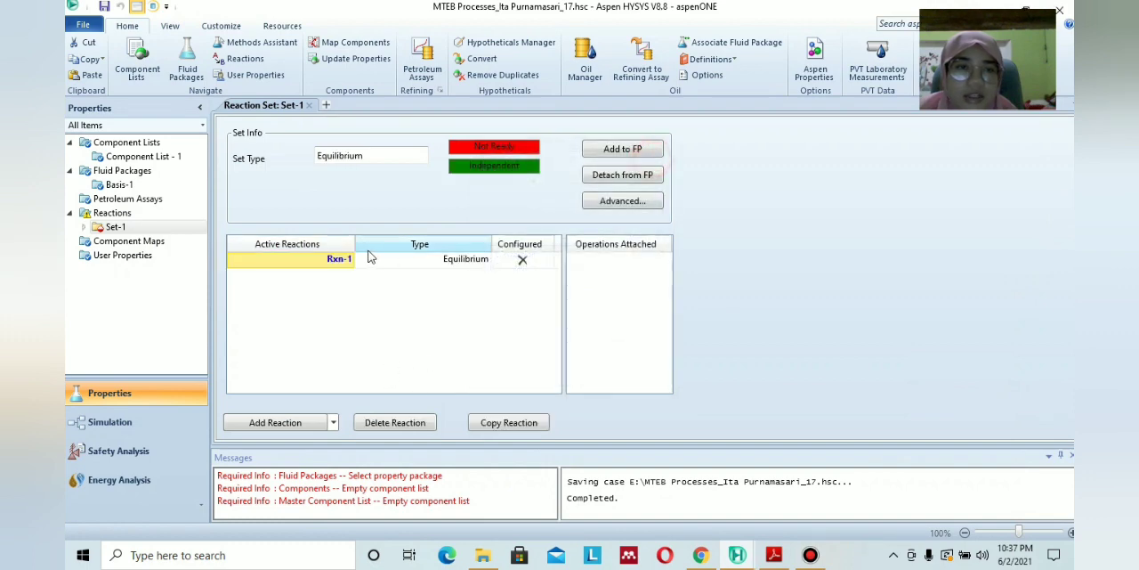
# Open the equilibrium reaction and add Methanol, i-Butene and MTBE as its stoichiometry components.
pyautogui.doubleClick(347, 262)
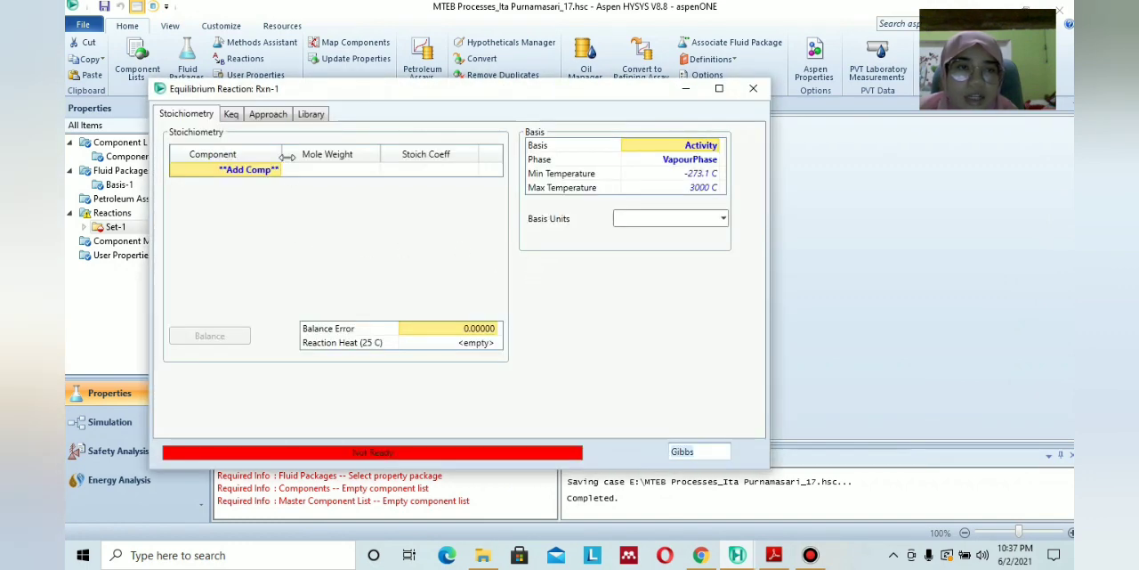
pyautogui.click(278, 171)
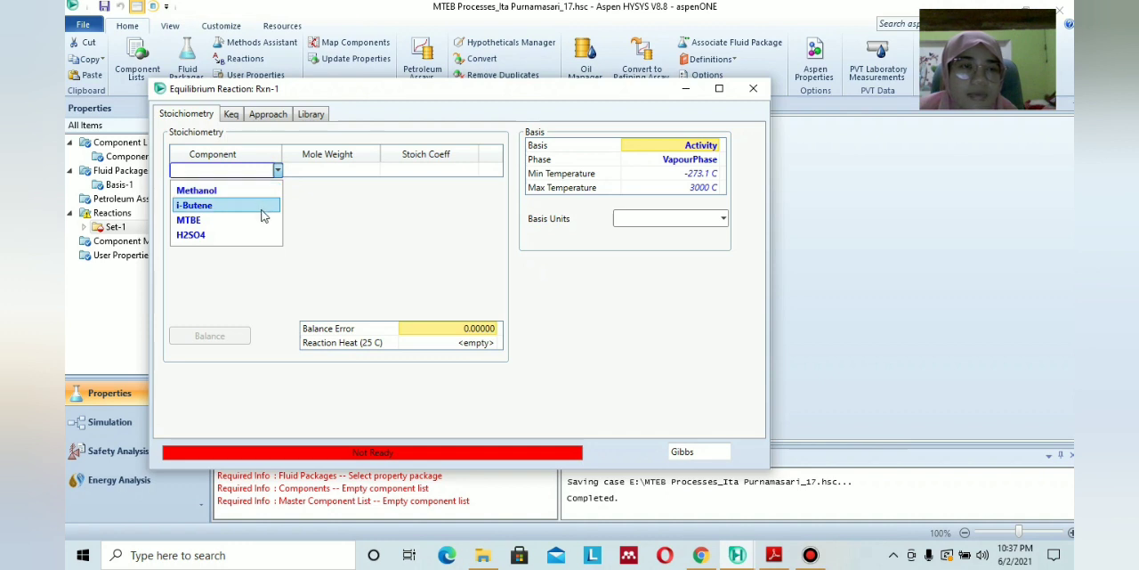
pyautogui.click(259, 196)
pyautogui.click(277, 185)
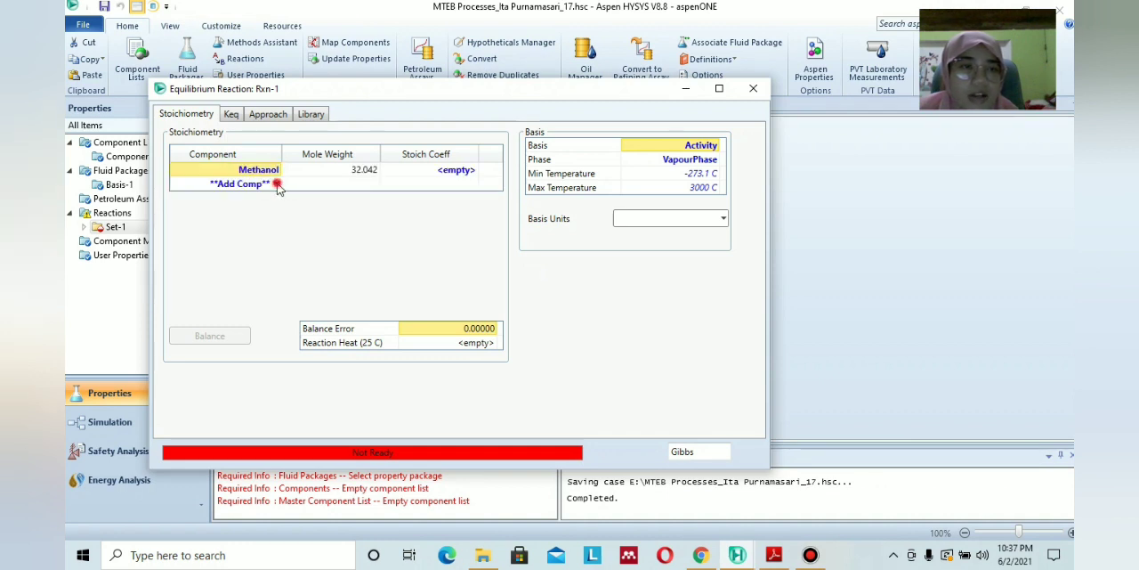
pyautogui.click(260, 203)
pyautogui.click(275, 198)
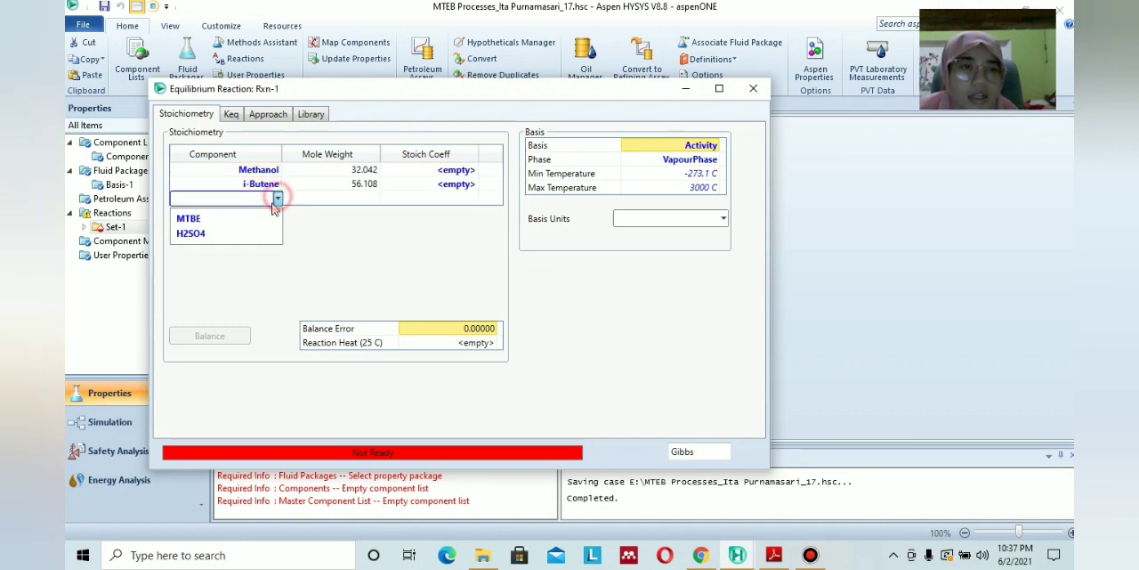
pyautogui.click(256, 216)
# Set the stoichiometric coefficients to -1 for Methanol, -1 for i-Butene and 1 for MTBE, and close the reaction.
pyautogui.click(458, 170)
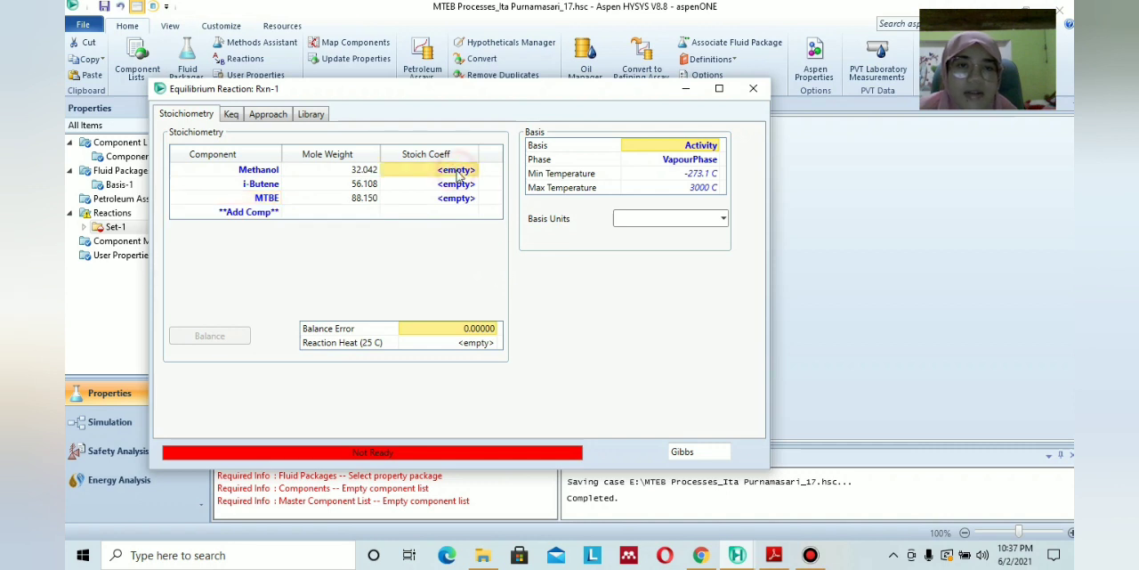
pyautogui.write('-')
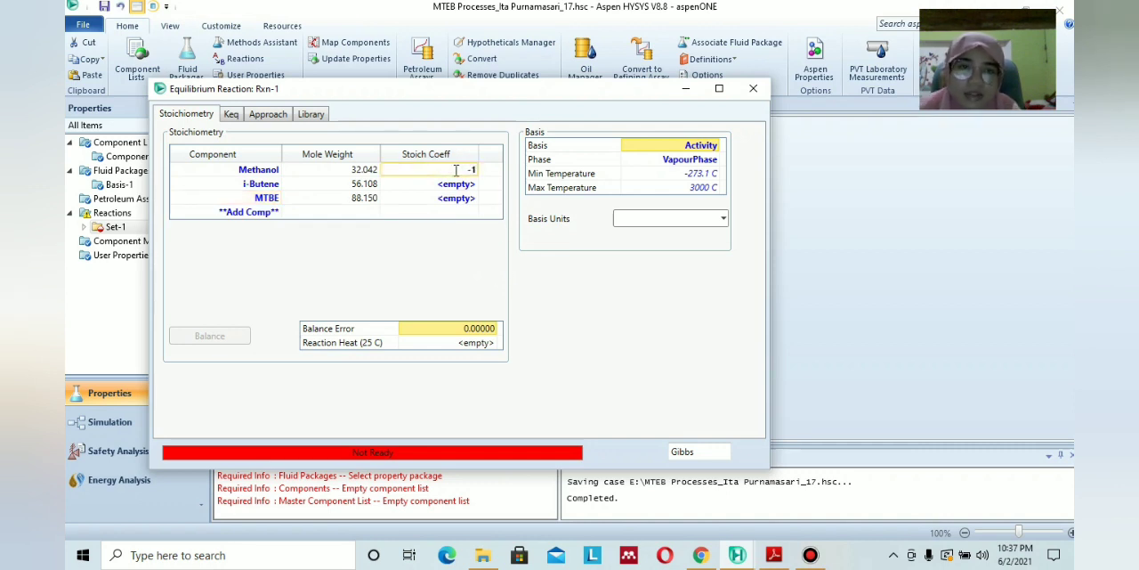
pyautogui.write('1')
pyautogui.click(448, 185)
pyautogui.write('-')
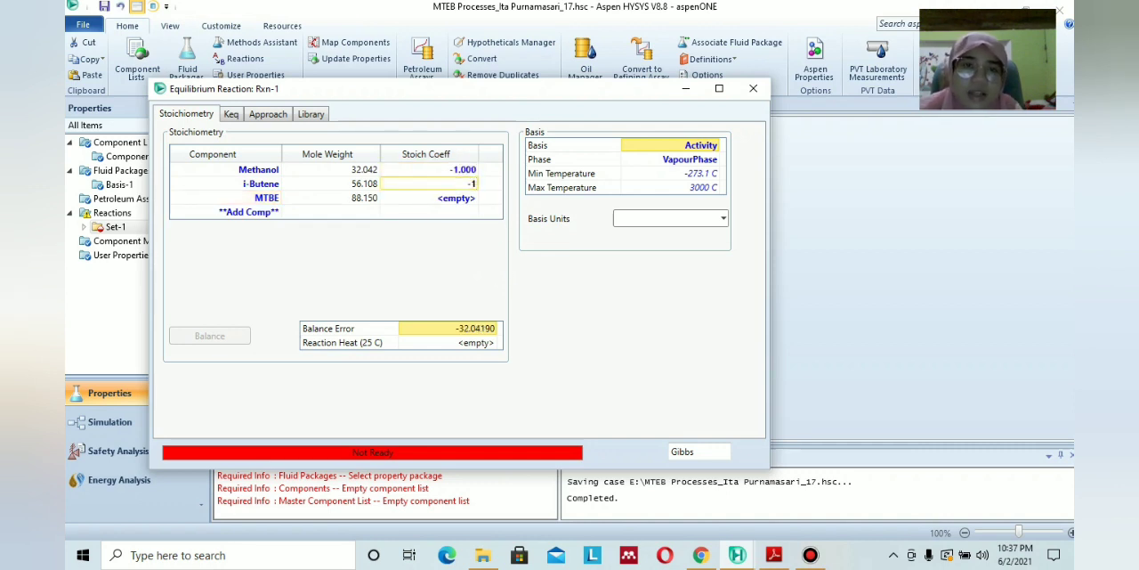
pyautogui.write('1')
pyautogui.click(454, 199)
pyautogui.write('1')
pyautogui.click(458, 242)
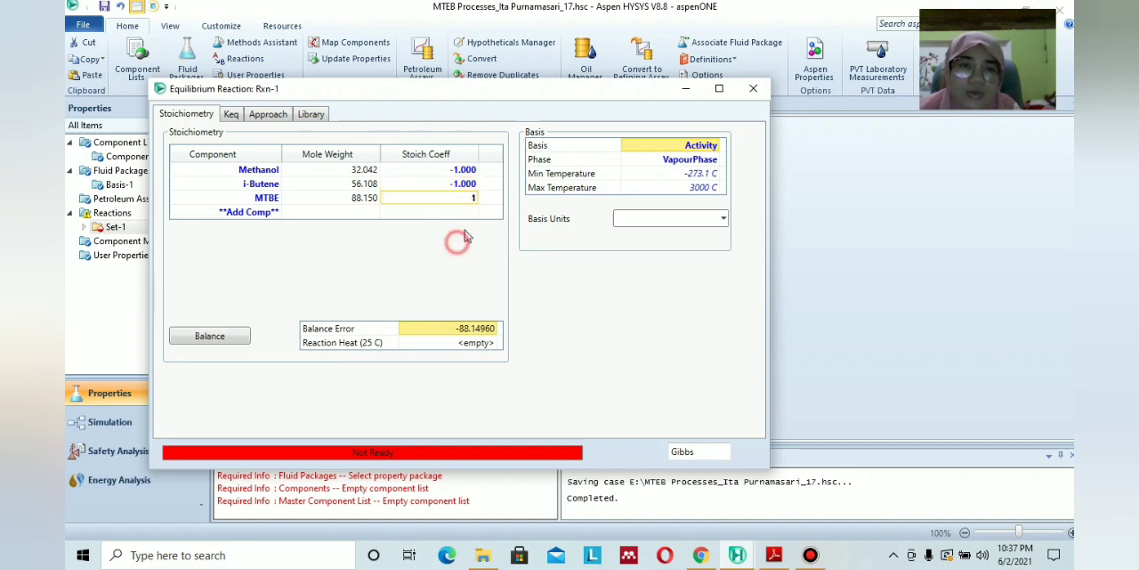
pyautogui.click(478, 171)
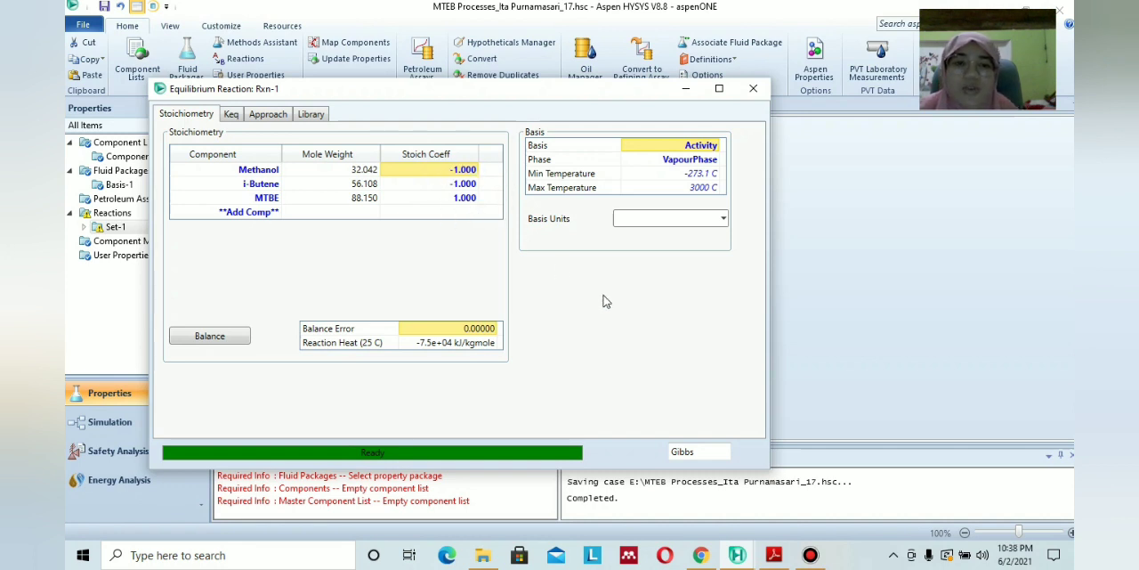
pyautogui.click(753, 89)
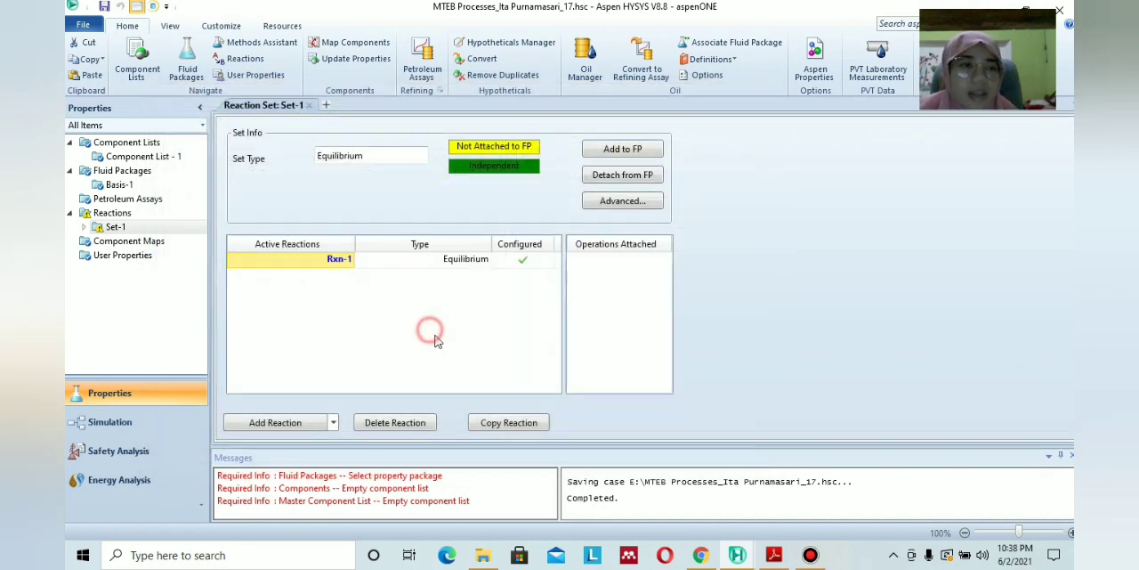
# Attach the reaction set to the PRSV fluid package Basis-1 and switch to the simulation environment.
pyautogui.click(623, 151)
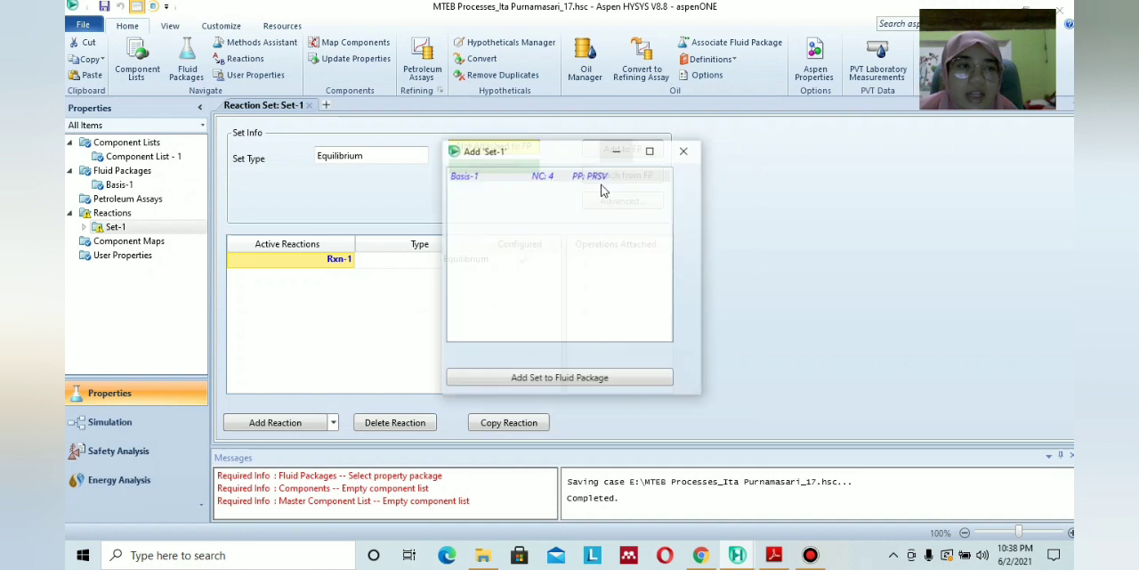
pyautogui.click(574, 378)
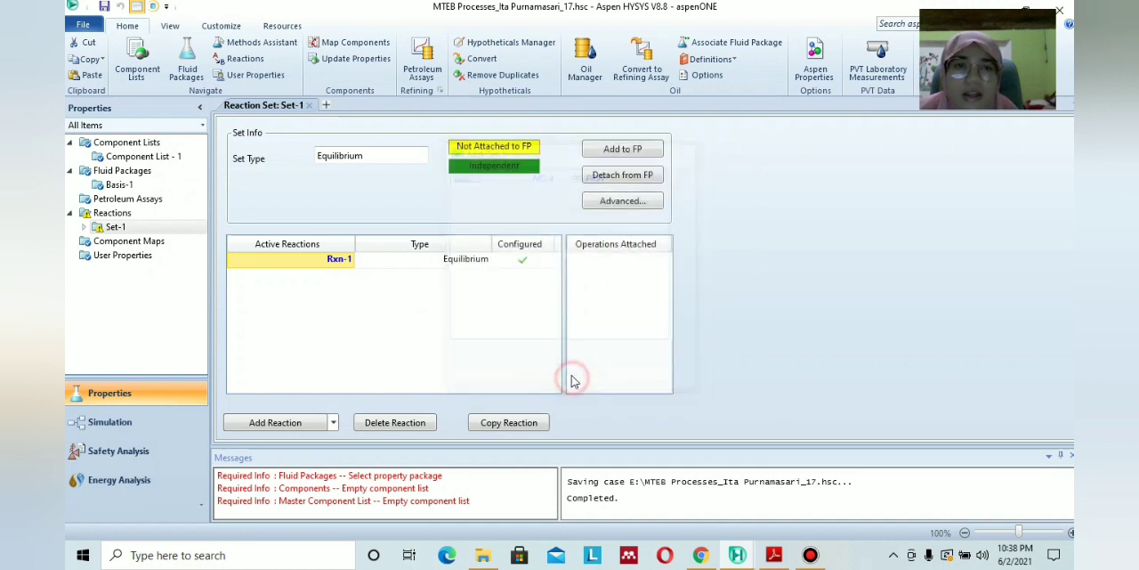
pyautogui.click(105, 421)
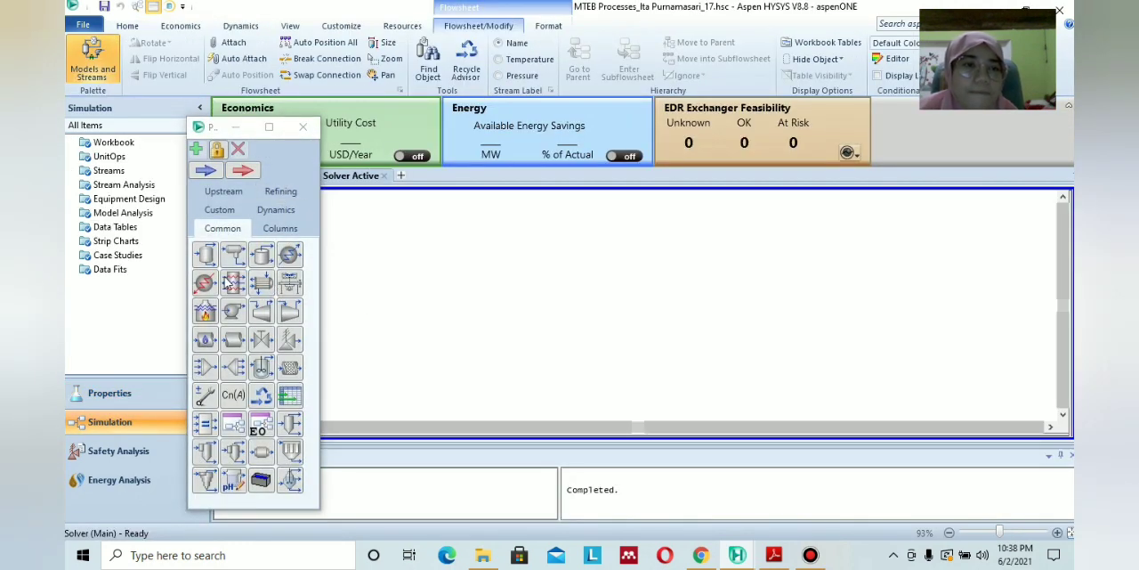
# Place two material streams on the flowsheet, one below the other.
pyautogui.click(207, 171)
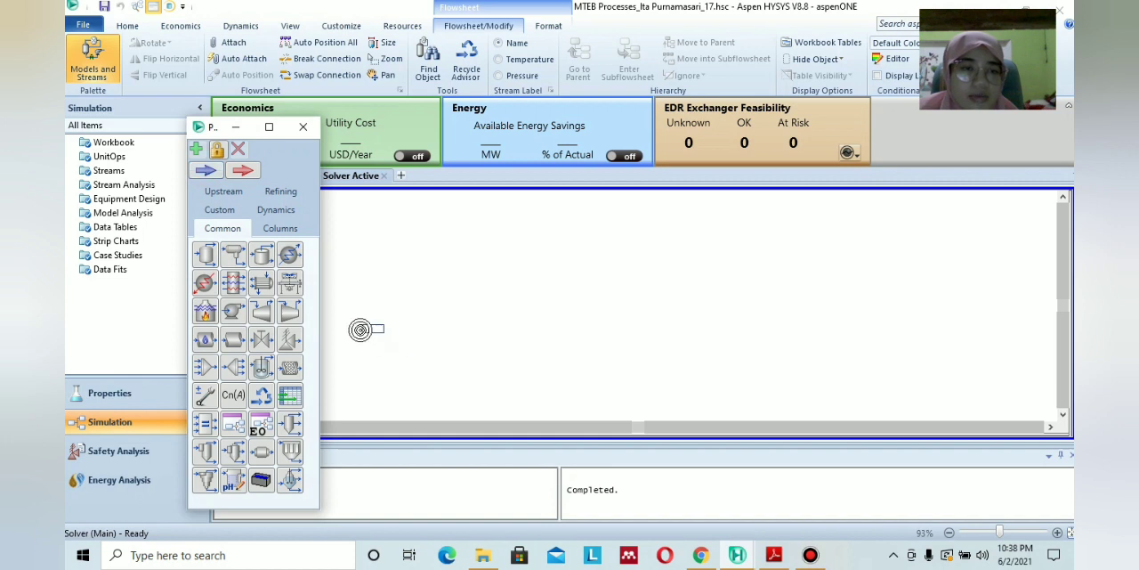
pyautogui.click(363, 331)
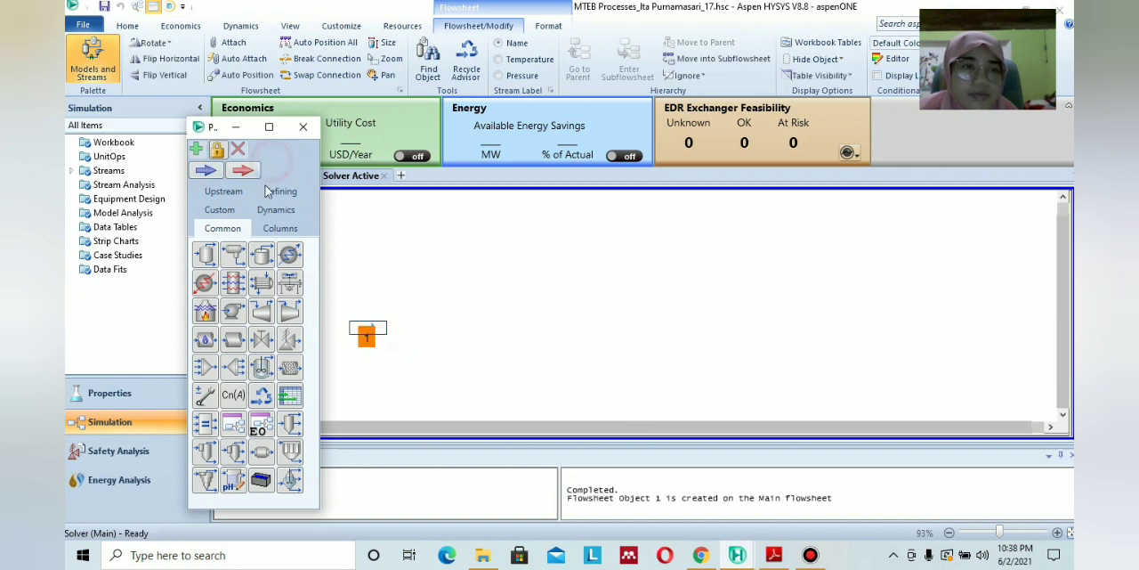
pyautogui.click(213, 172)
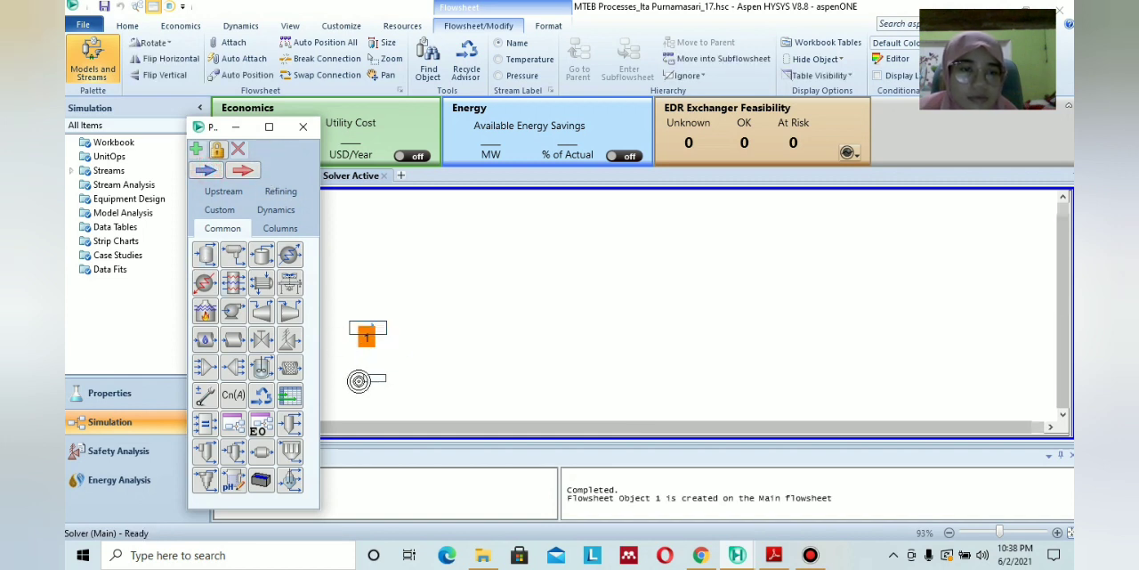
pyautogui.click(362, 386)
pyautogui.click(453, 372)
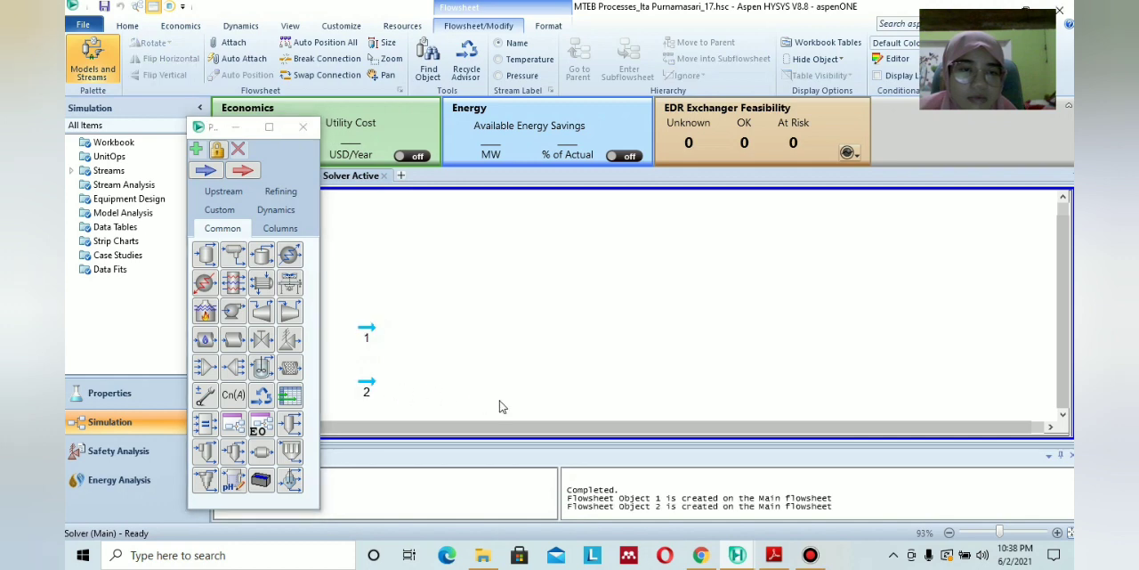
# Consult the operating conditions in the PDF module, return to Aspen HYSYS and set stream 1's i-Butene mole fraction to 1.
pyautogui.click(774, 554)
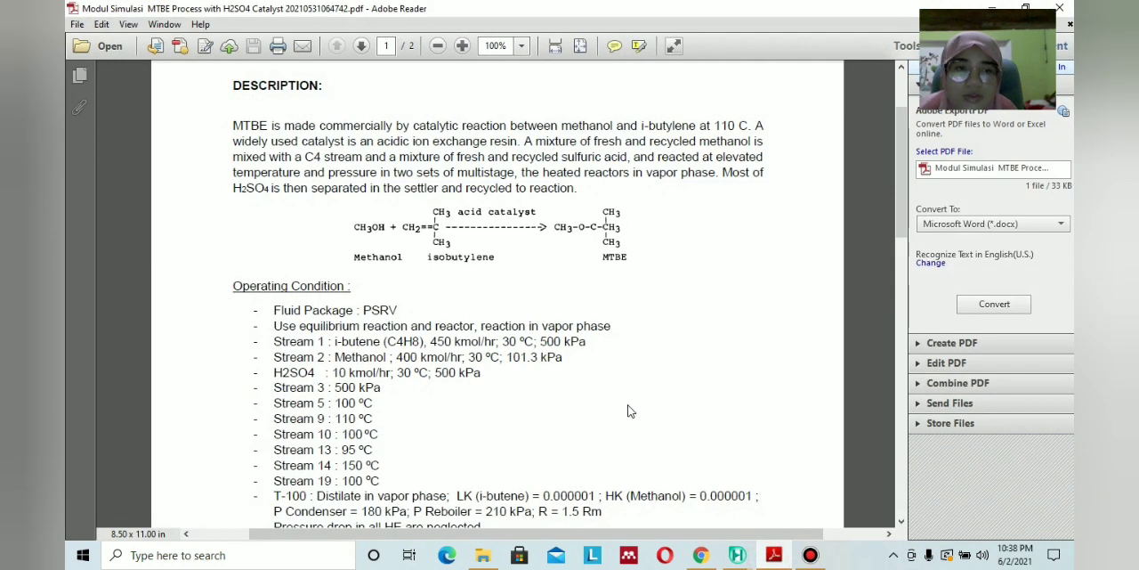
pyautogui.scroll(-5, 628, 407)
pyautogui.scroll(2, 619, 405)
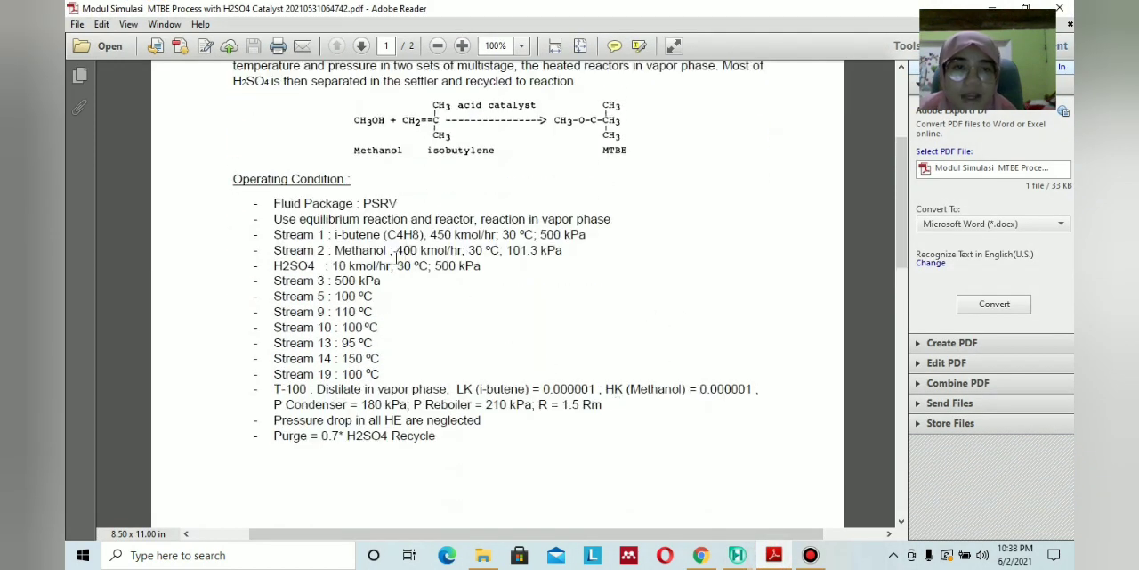
pyautogui.click(775, 557)
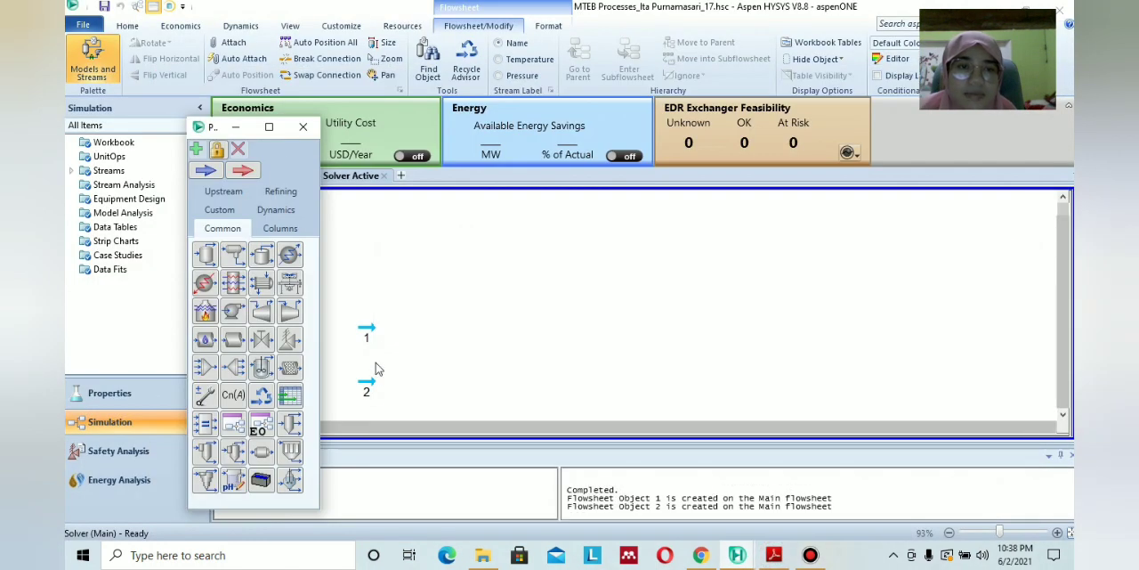
pyautogui.doubleClick(371, 325)
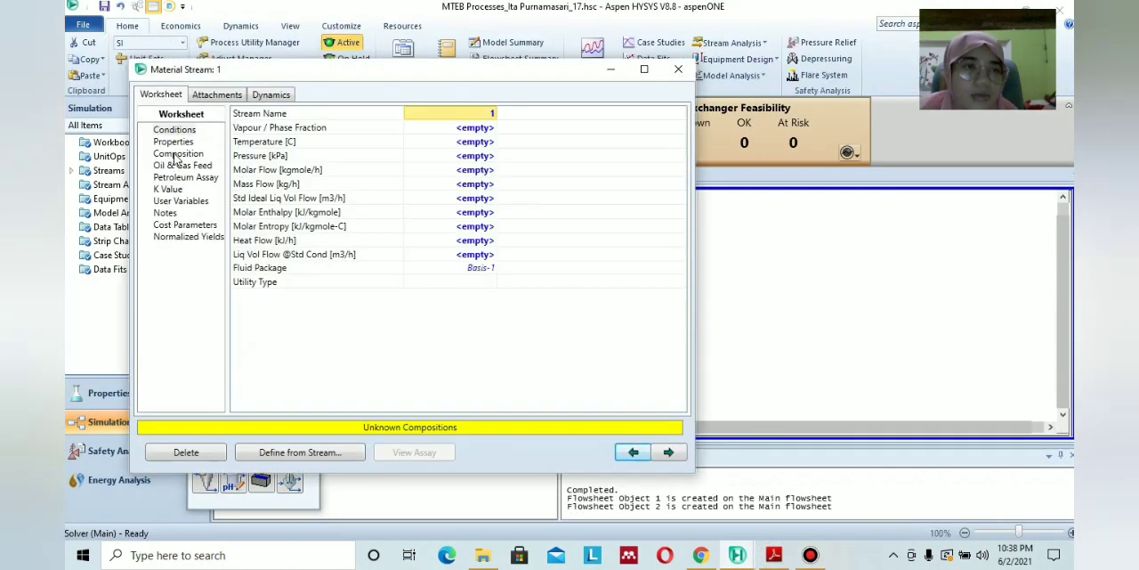
pyautogui.click(177, 154)
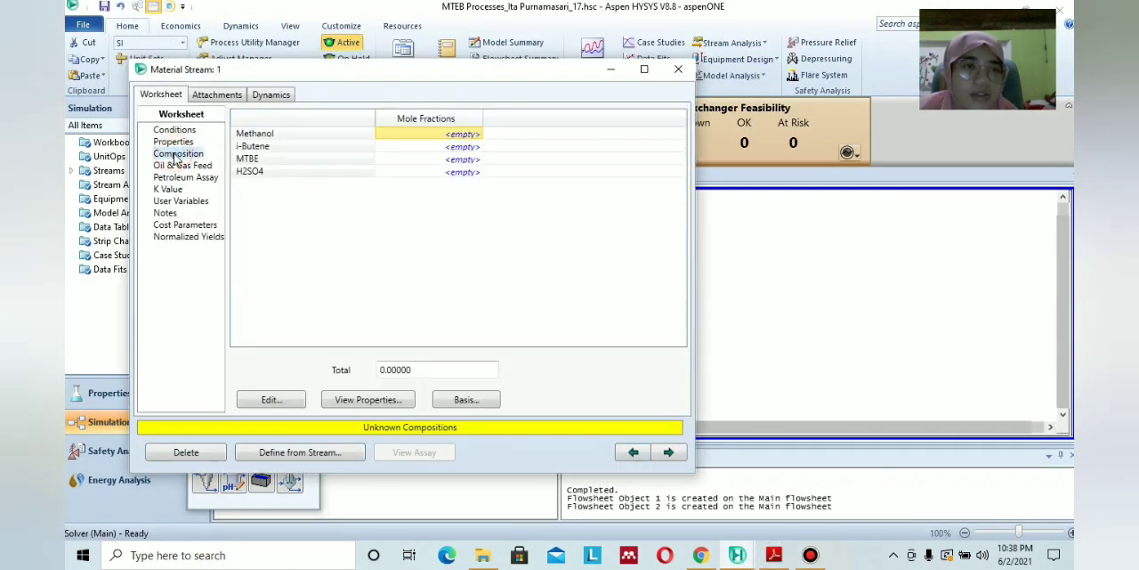
pyautogui.click(465, 148)
pyautogui.write('1')
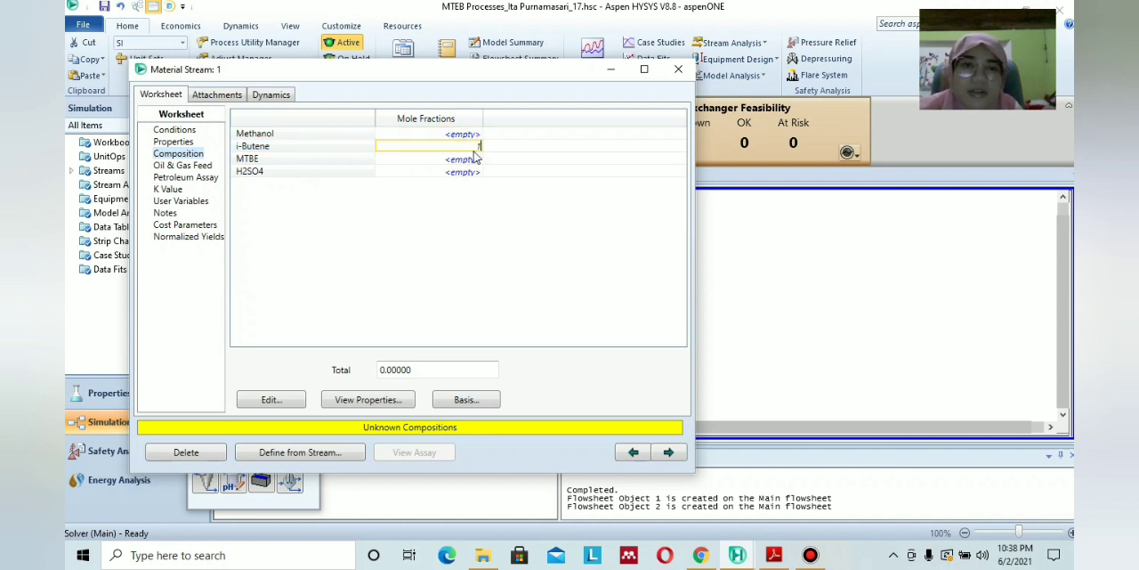
pyautogui.press('Return')
# Set the Methanol, MTBE and H2SO4 mole fractions of stream 1 to 0 and accept the composition.
pyautogui.click(560, 149)
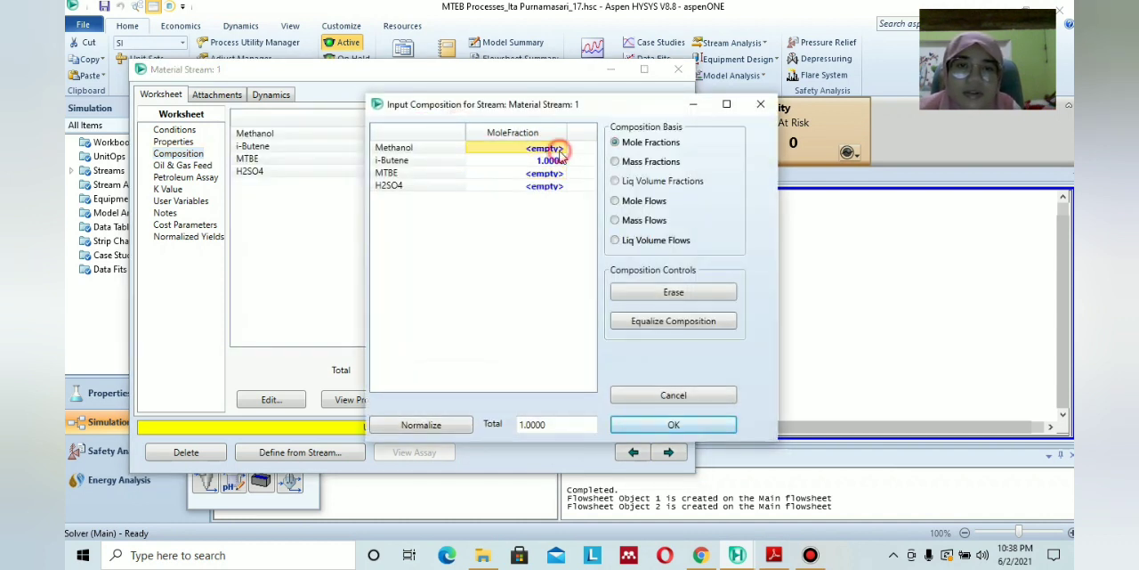
pyautogui.write('0')
pyautogui.press('Return')
pyautogui.press('Down')
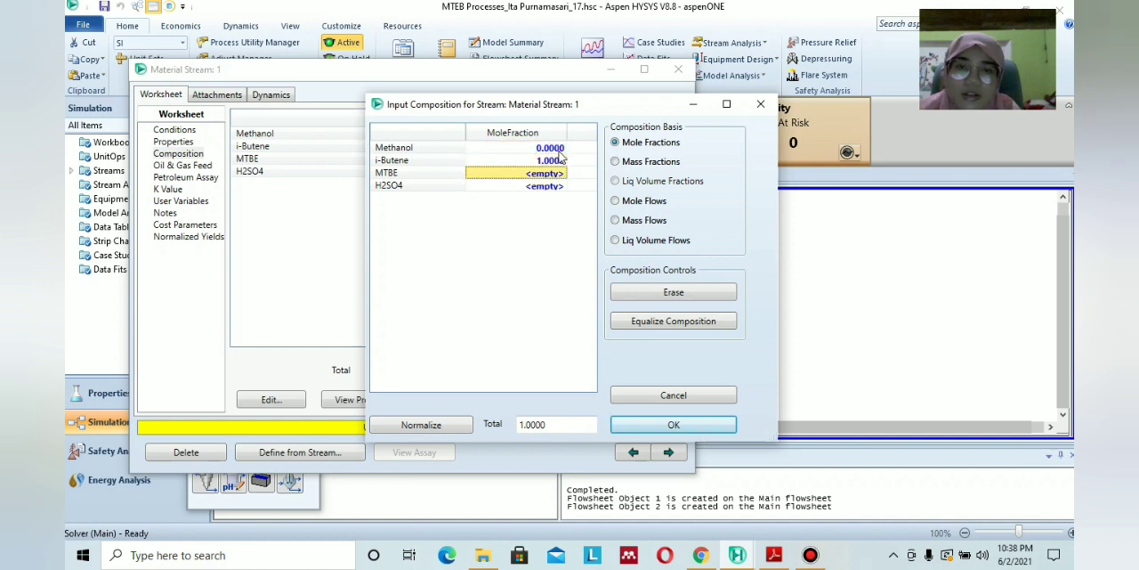
pyautogui.write('0')
pyautogui.press('Return')
pyautogui.write('0')
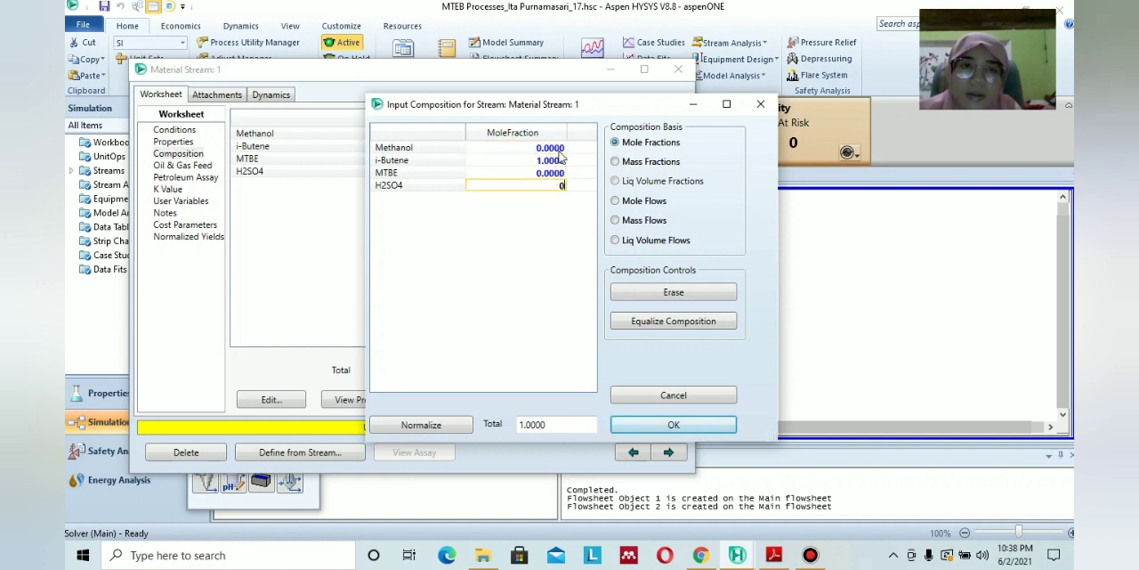
pyautogui.click(550, 174)
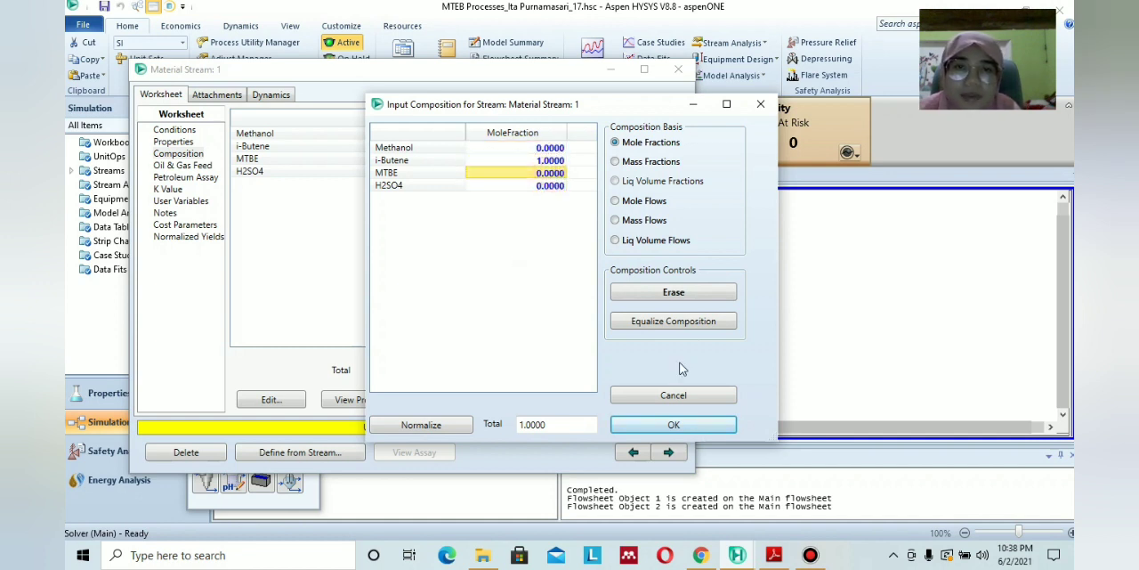
pyautogui.click(695, 431)
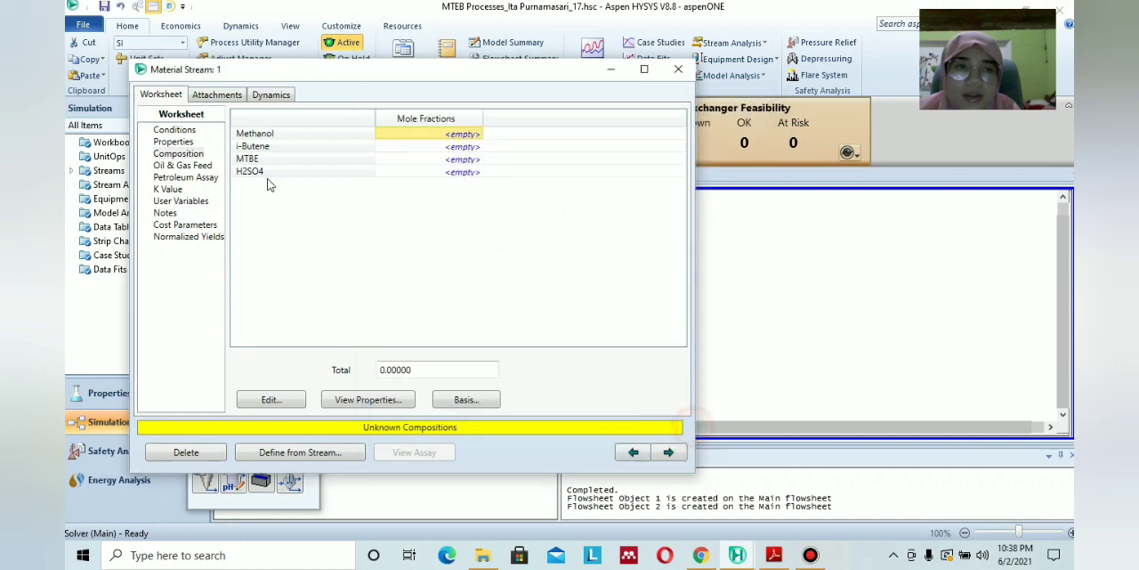
# Set stream 1's conditions from the PDF module to 30 °C, 500 kPa and 450 kgmole/h, and close the stream.
pyautogui.click(174, 130)
pyautogui.click(773, 555)
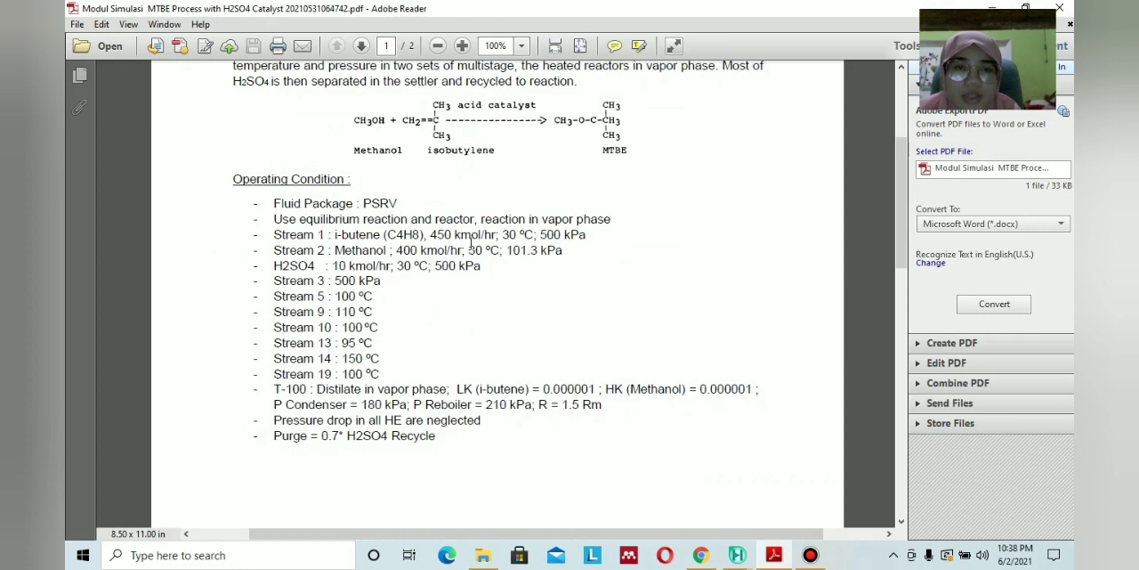
pyautogui.click(776, 555)
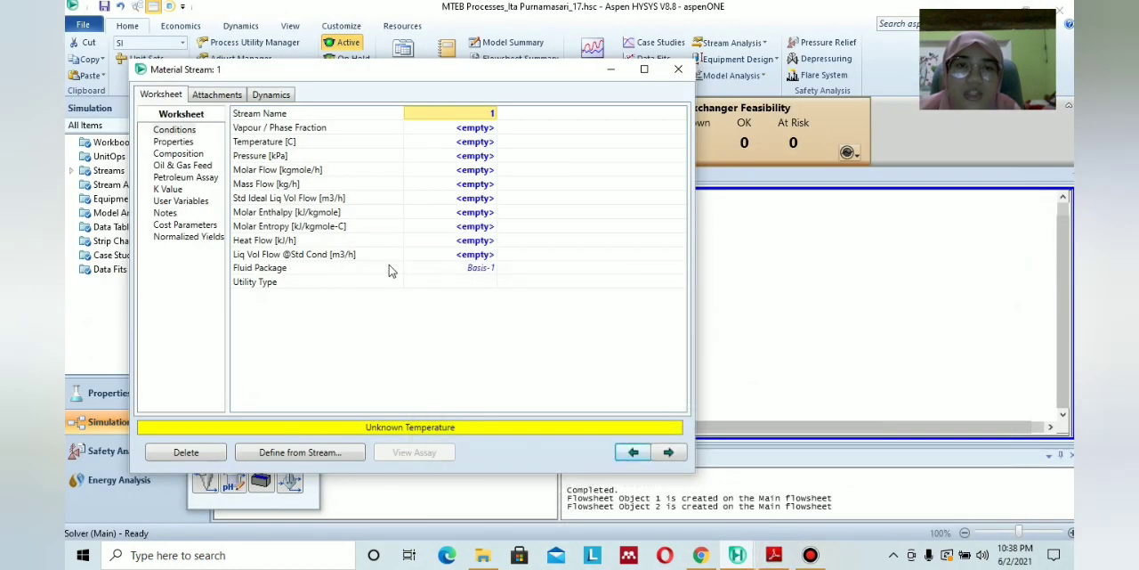
pyautogui.click(480, 142)
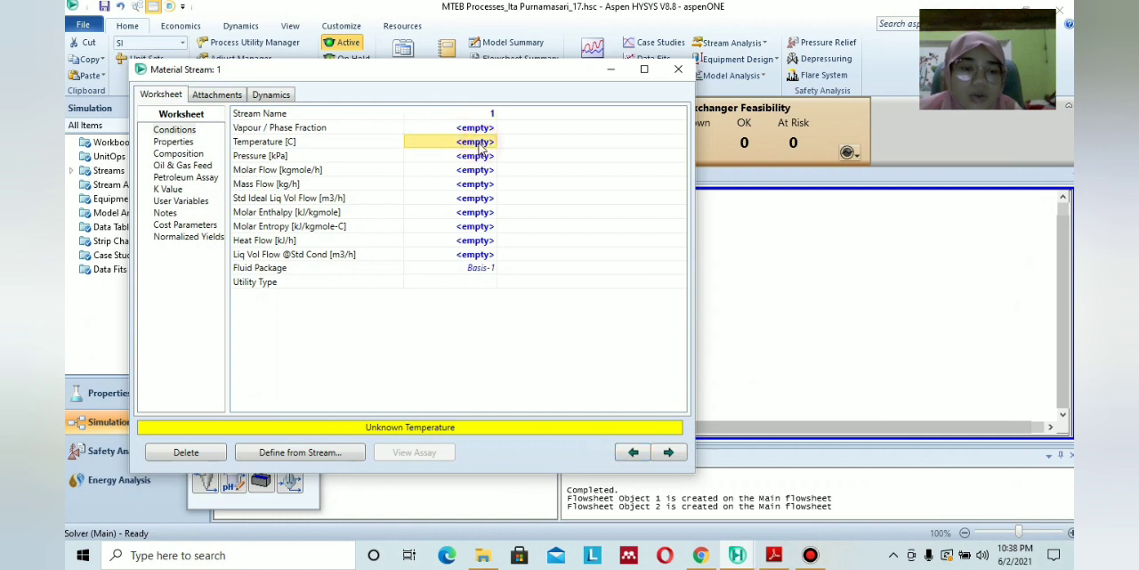
pyautogui.write('30')
pyautogui.click(482, 155)
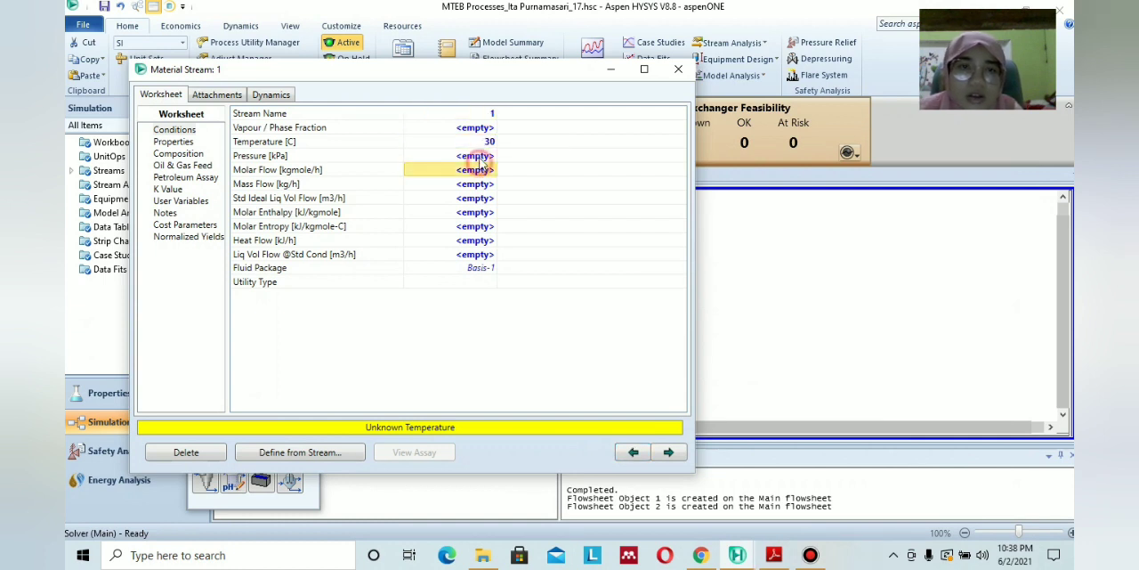
pyautogui.write('50')
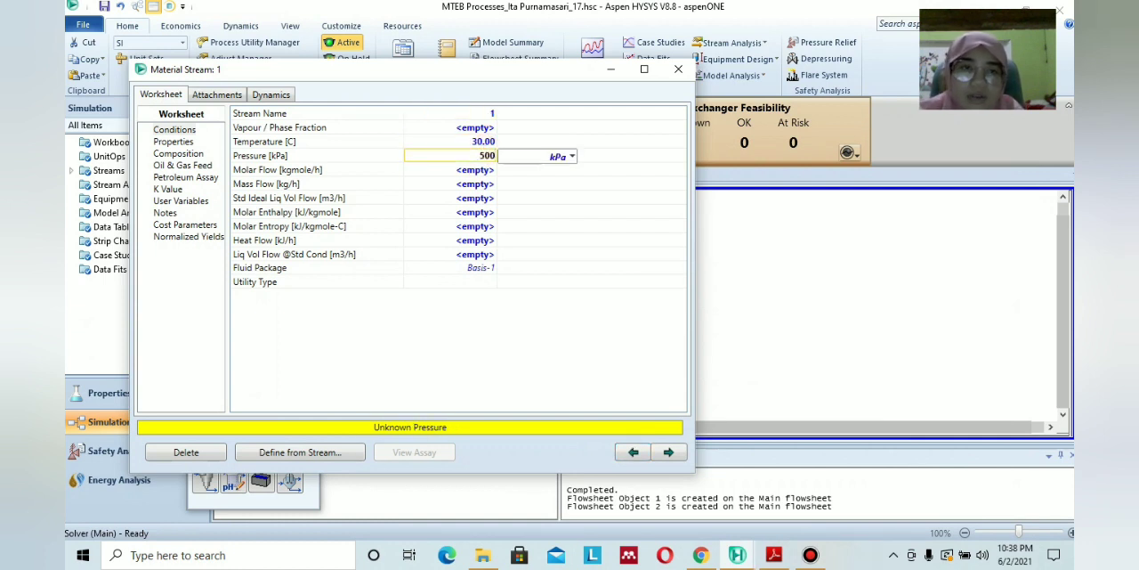
pyautogui.write('0')
pyautogui.press('Return')
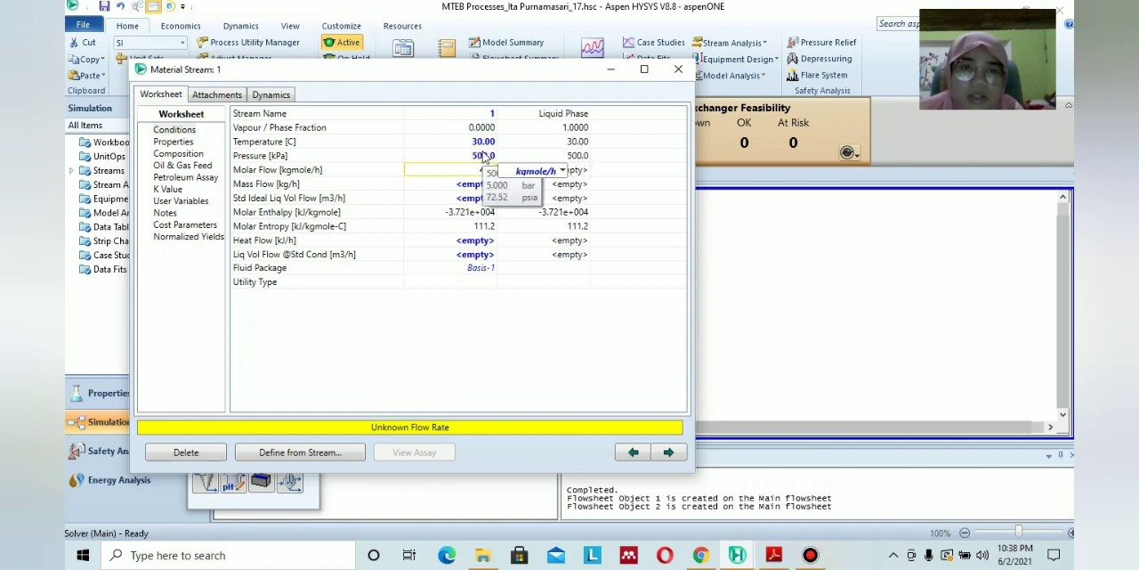
pyautogui.write('450')
pyautogui.press('Return')
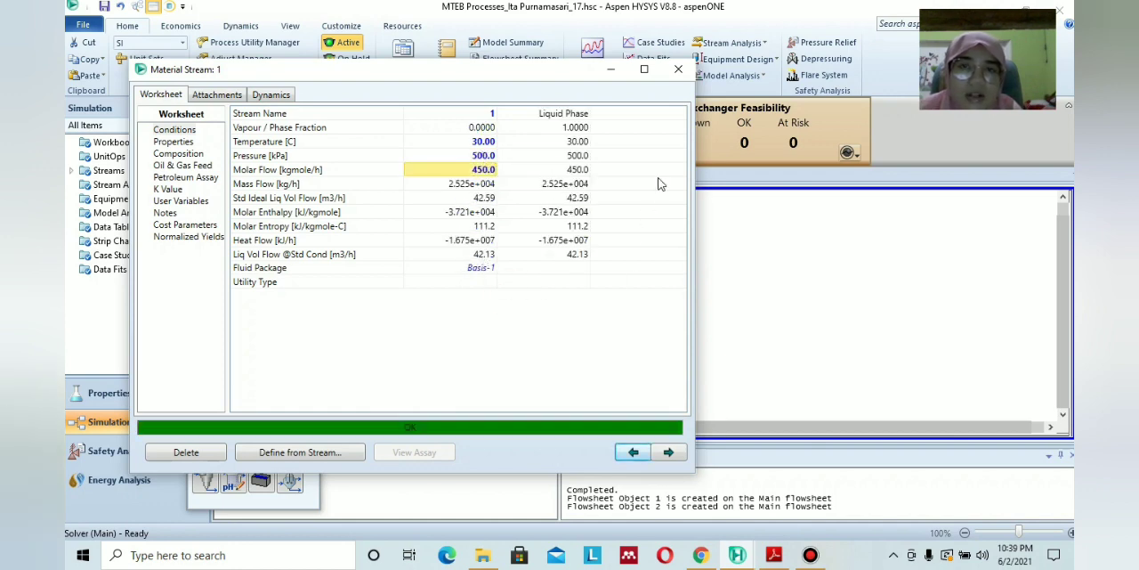
pyautogui.click(678, 68)
pyautogui.click(635, 318)
# Open stream 2, check its specification in the PDF module, and set its Methanol mole fraction to 1.
pyautogui.doubleClick(364, 387)
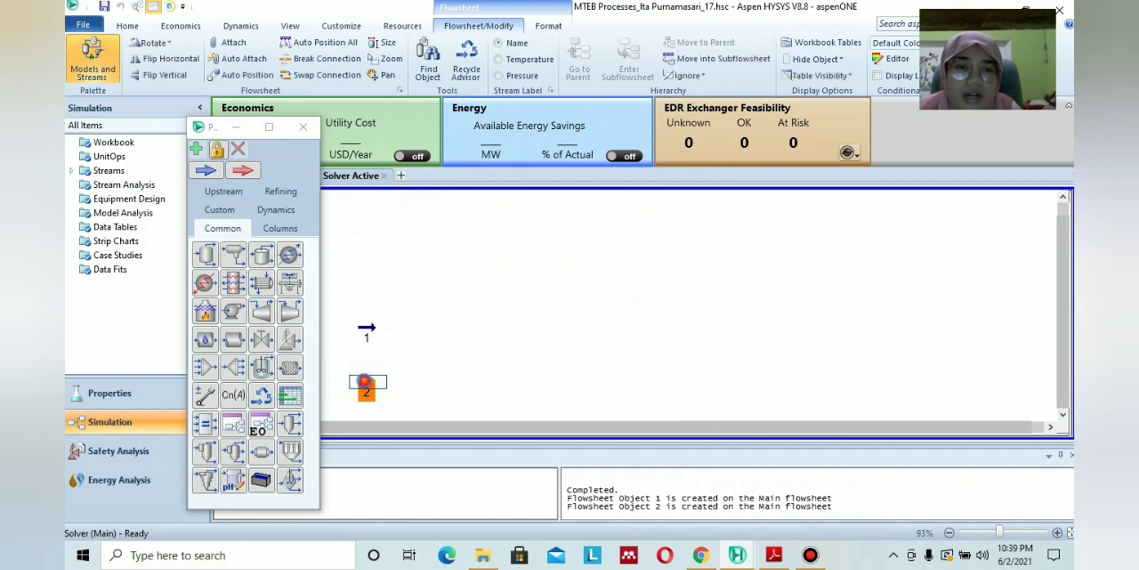
pyautogui.click(773, 555)
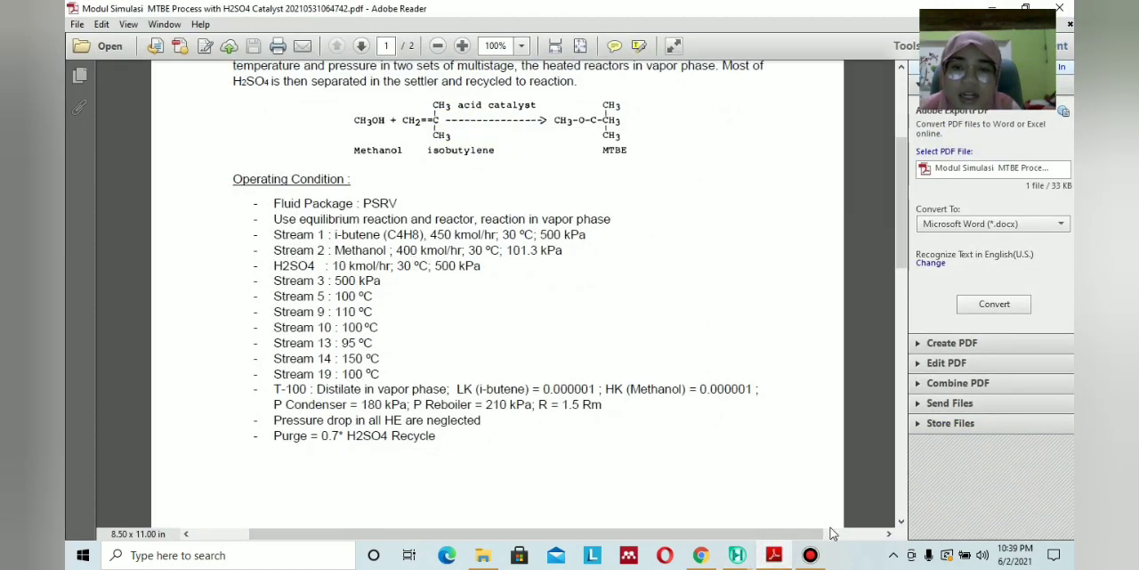
pyautogui.click(737, 555)
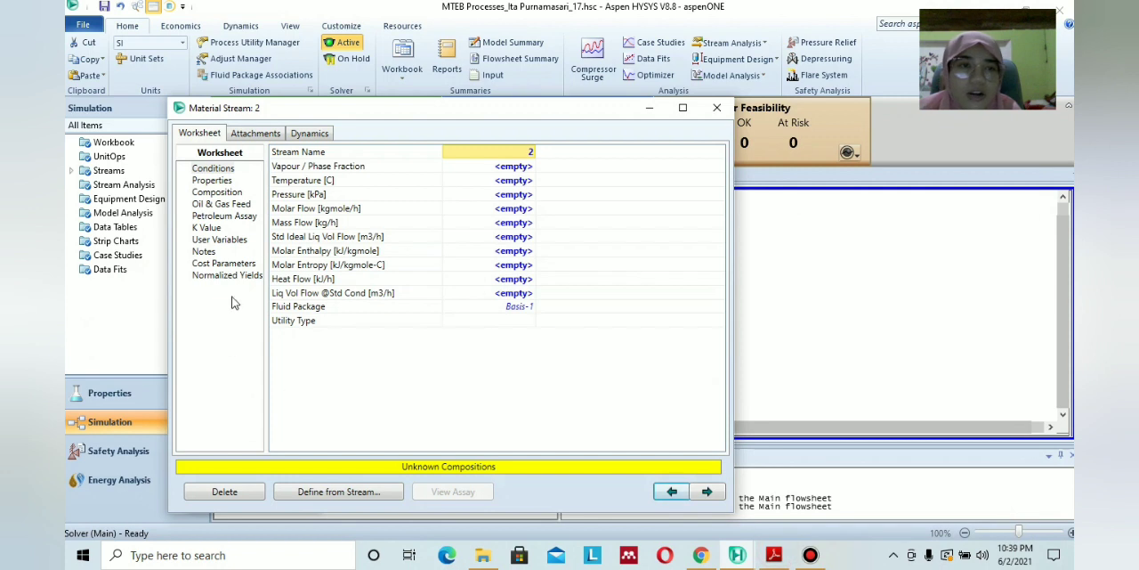
pyautogui.click(217, 192)
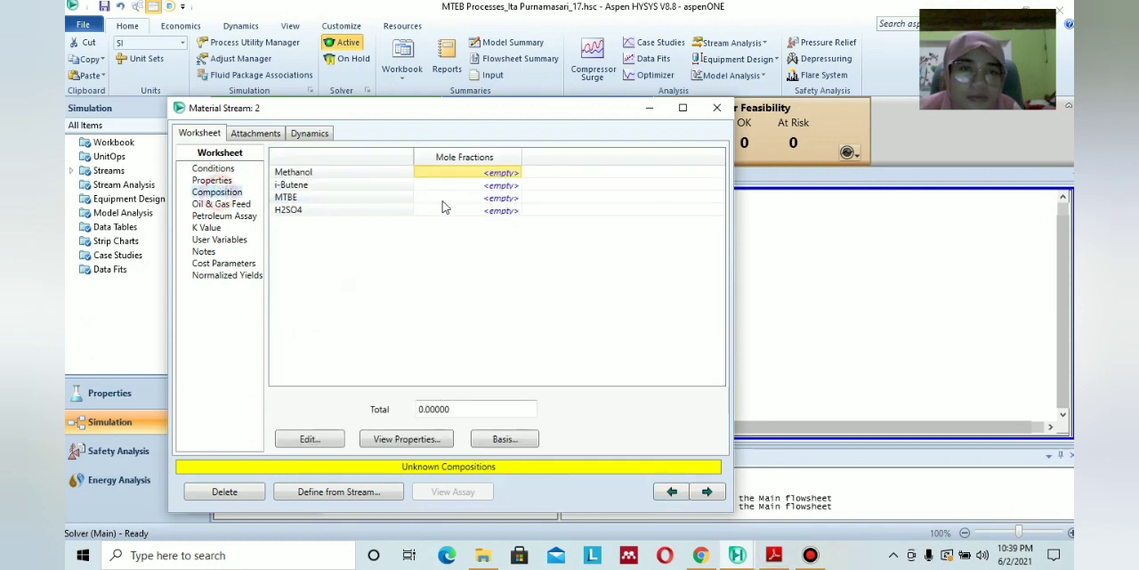
pyautogui.write('1')
# Set the i-Butene, MTBE and H2SO4 mole fractions of stream 2 to 0 and accept the composition.
pyautogui.click(501, 186)
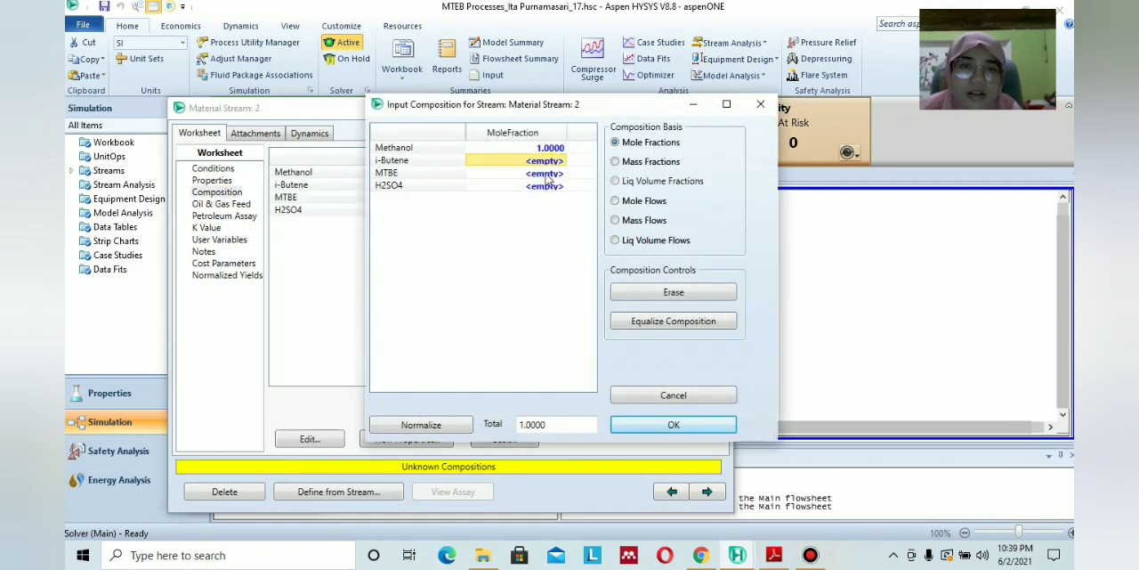
pyautogui.write('0')
pyautogui.press('Return')
pyautogui.write('0')
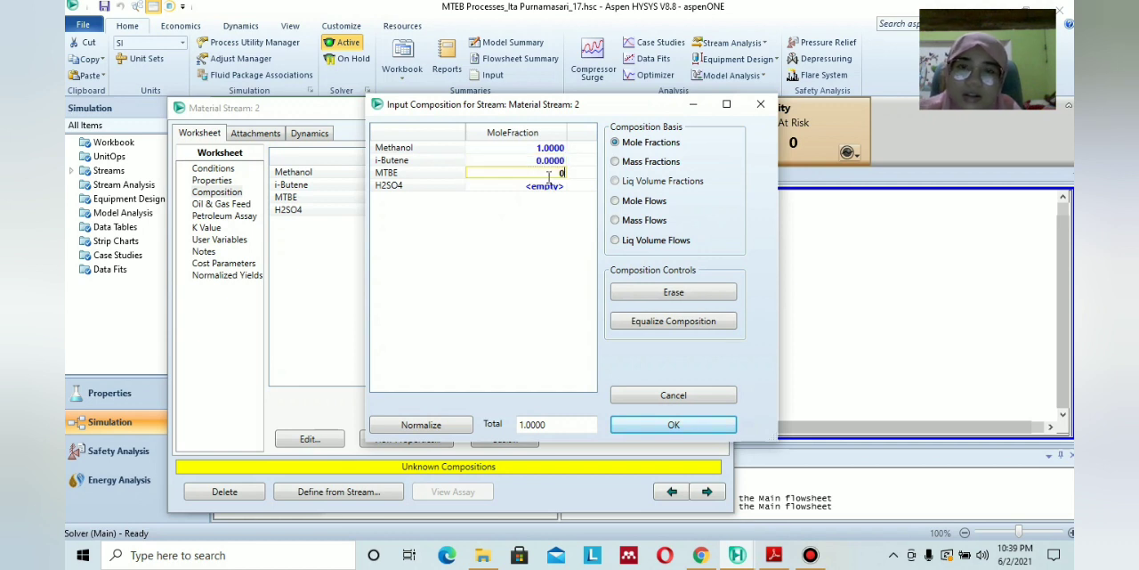
pyautogui.press('Return')
pyautogui.write('0')
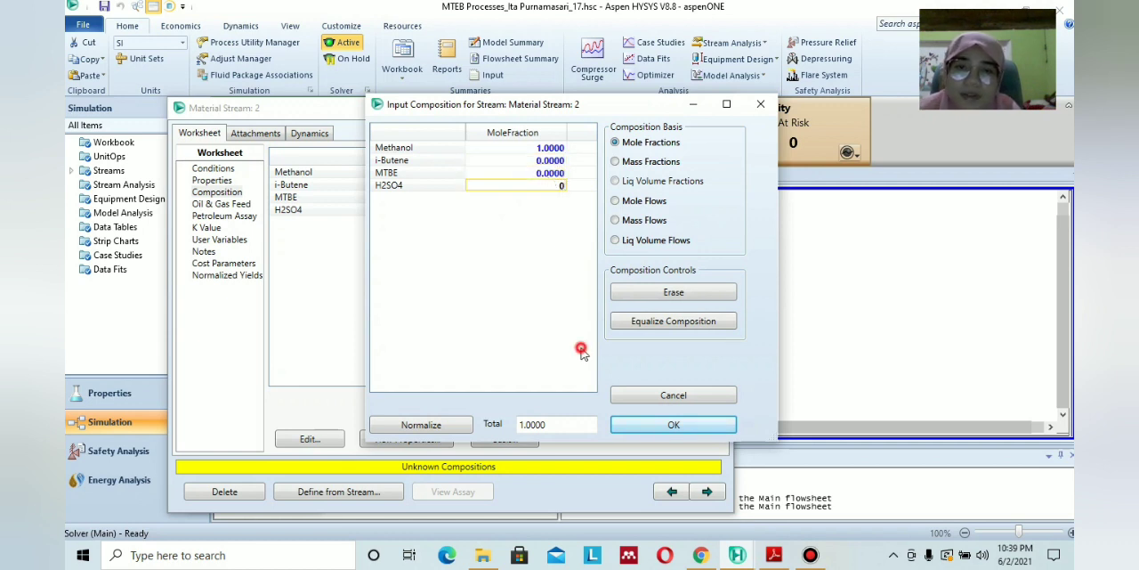
pyautogui.click(679, 424)
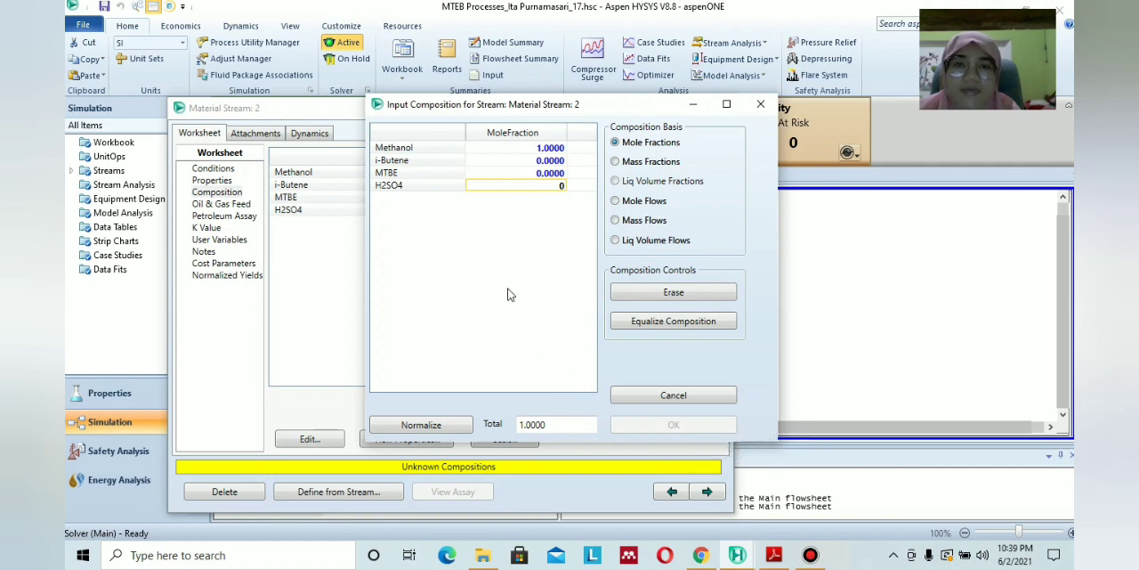
pyautogui.click(674, 425)
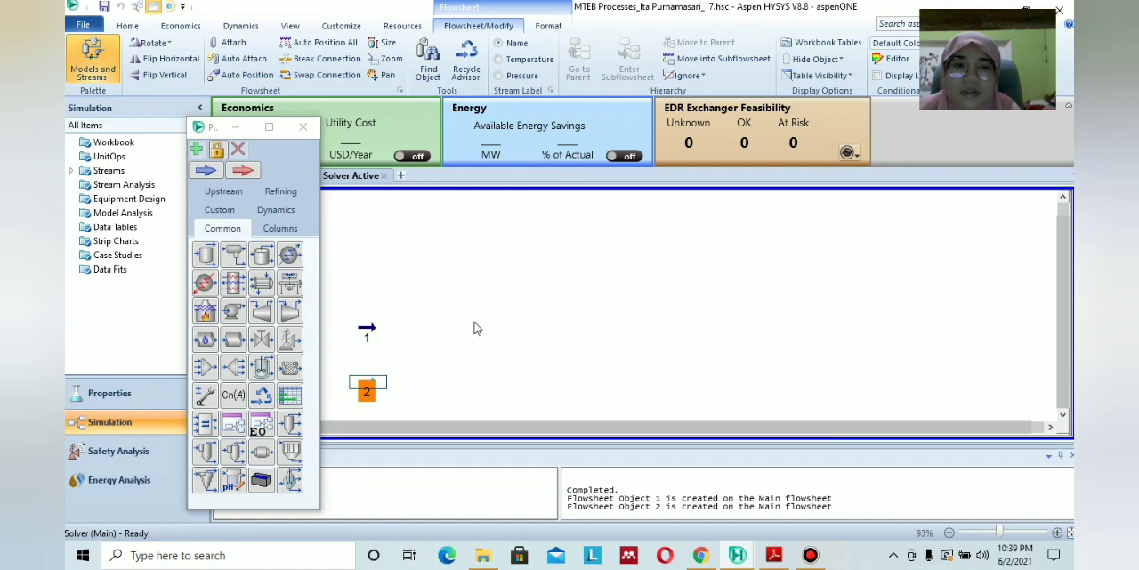
pyautogui.click(412, 335)
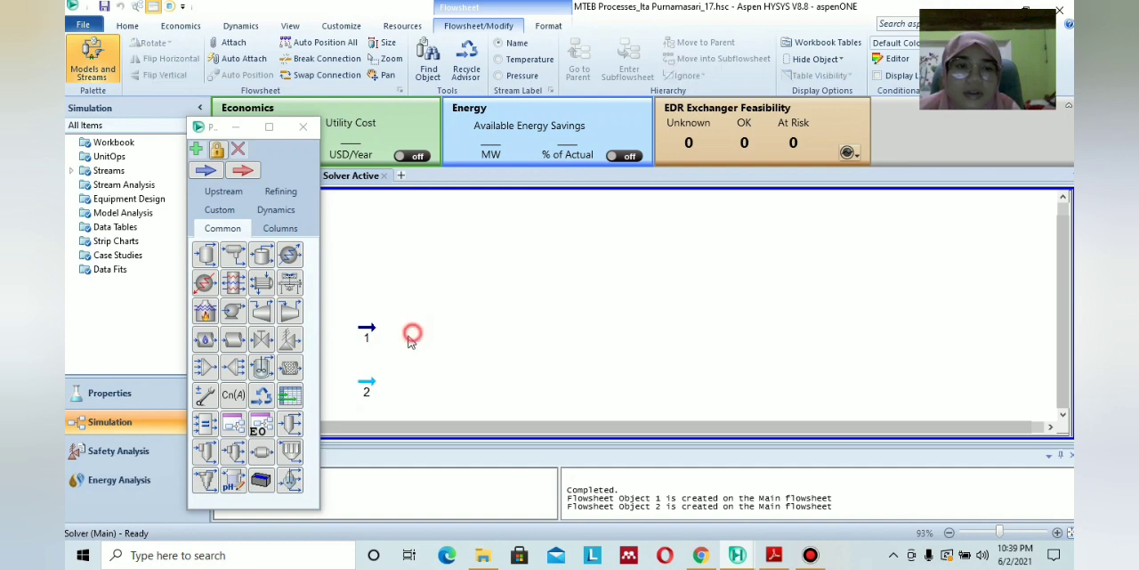
# Reopen stream 2 and set its temperature to 30 °C and pressure to 101.3 kPa, as specified in the PDF module.
pyautogui.doubleClick(375, 385)
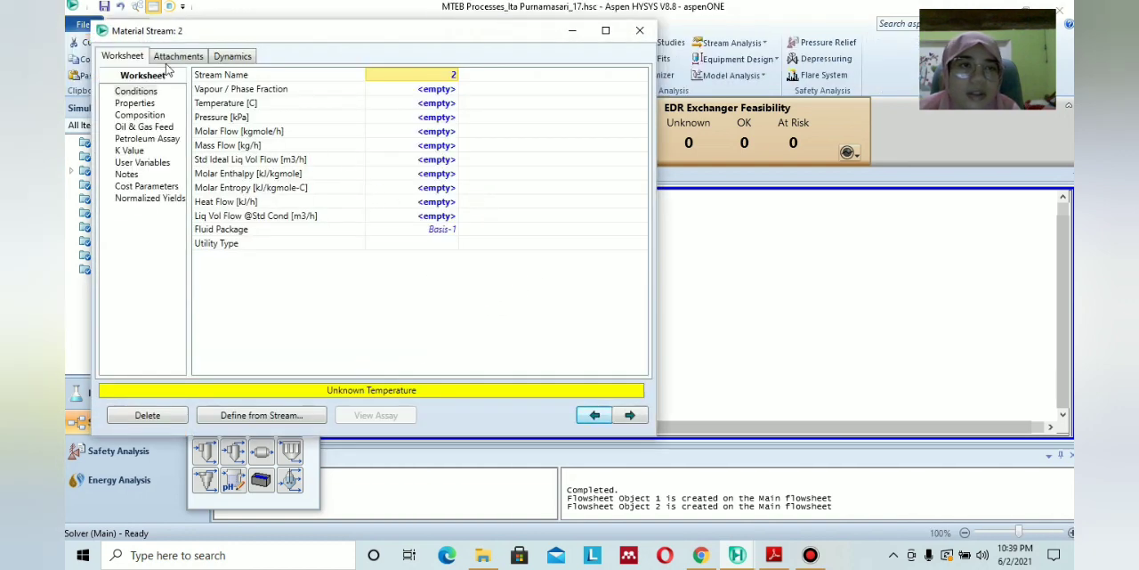
pyautogui.click(138, 114)
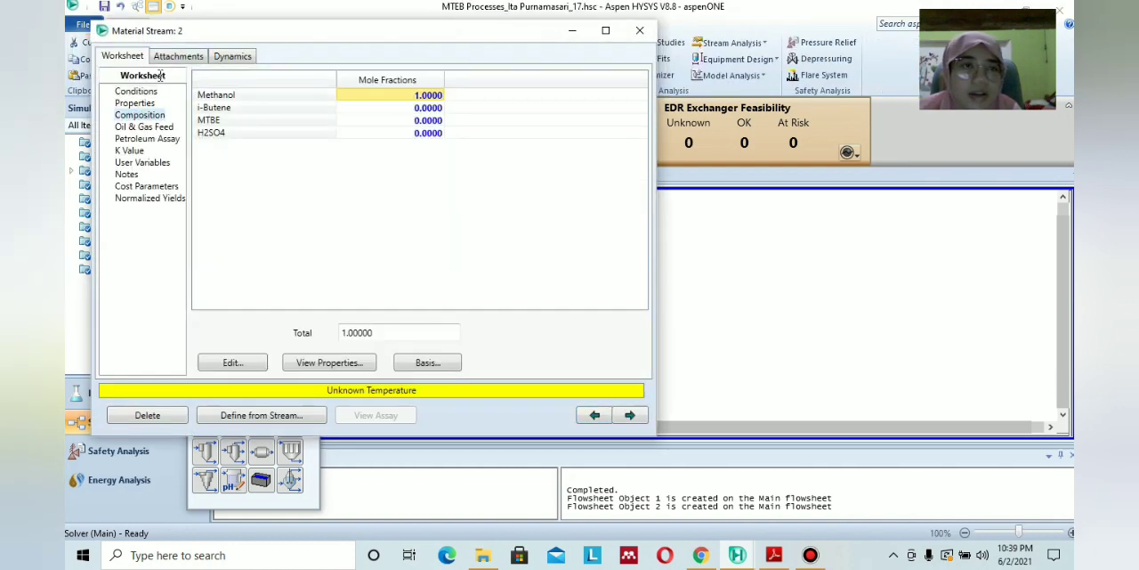
pyautogui.click(136, 92)
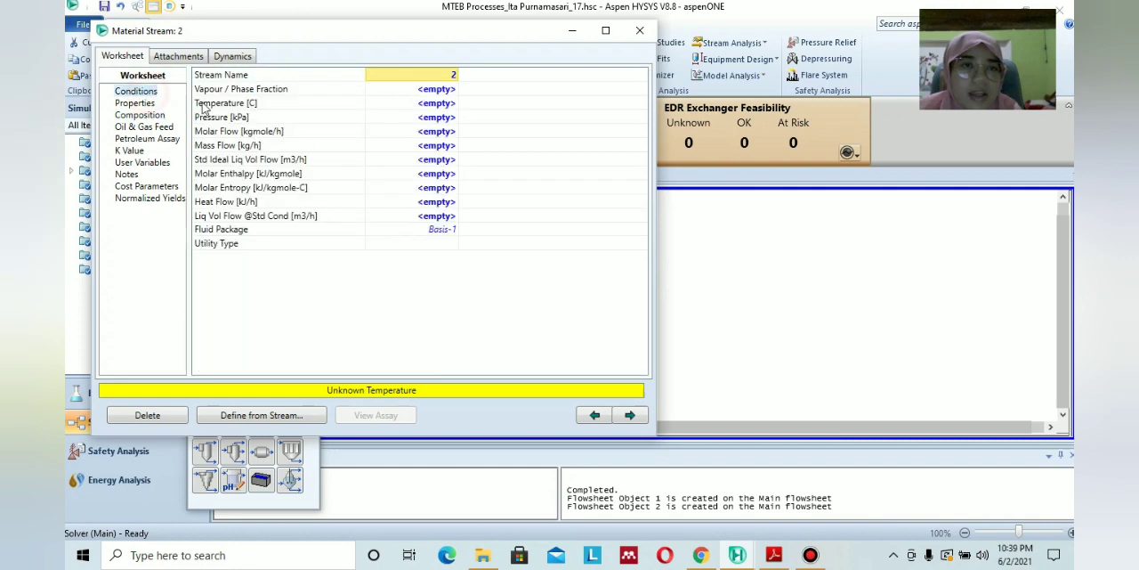
pyautogui.click(774, 554)
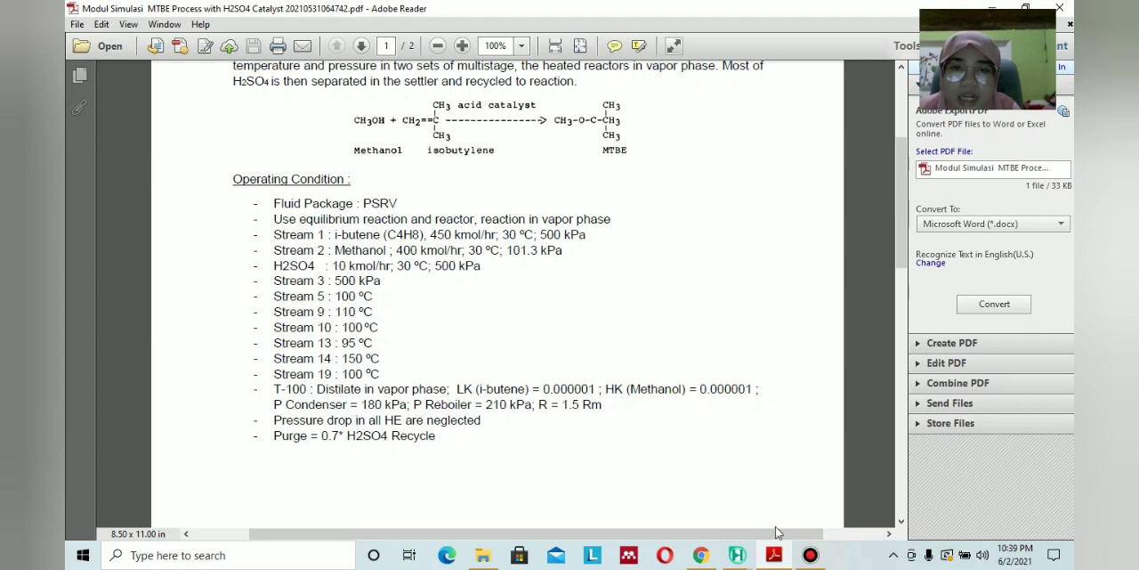
pyautogui.click(782, 555)
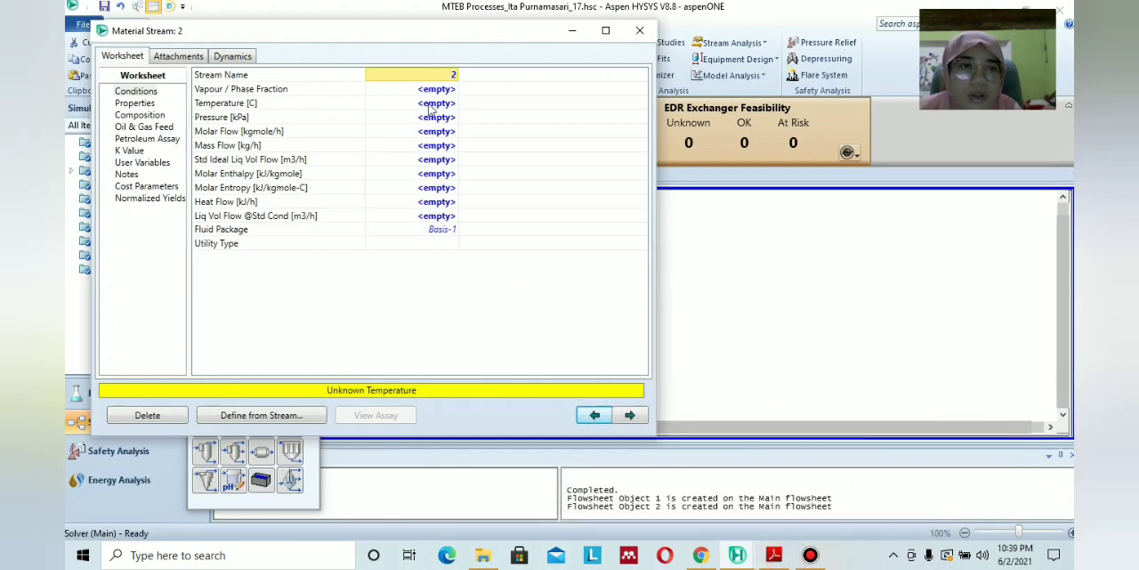
pyautogui.click(430, 105)
pyautogui.write('30')
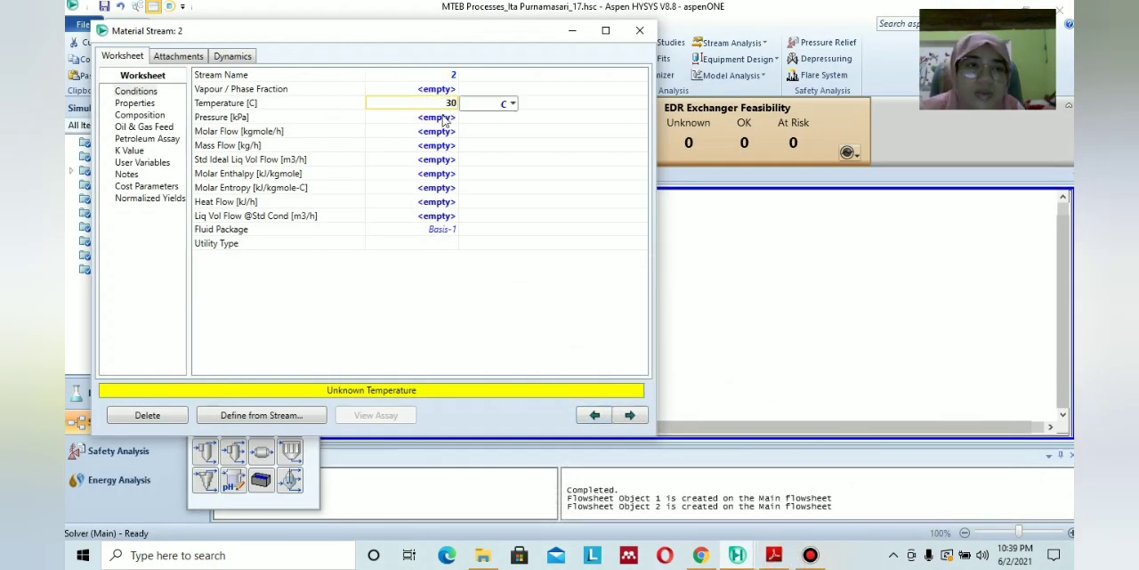
pyautogui.click(443, 119)
pyautogui.write('101.3')
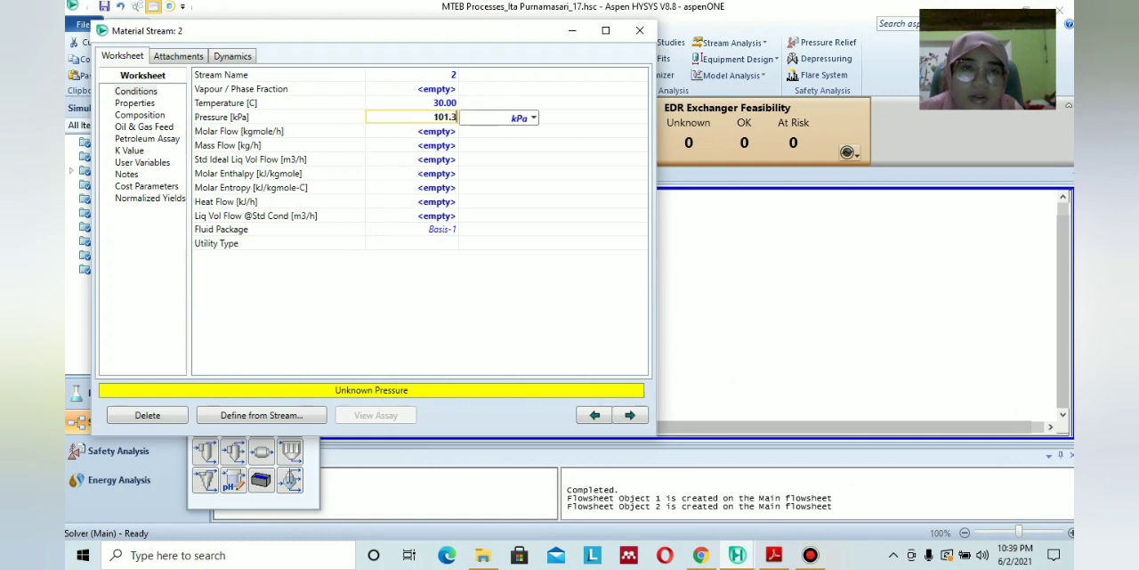
pyautogui.press('Return')
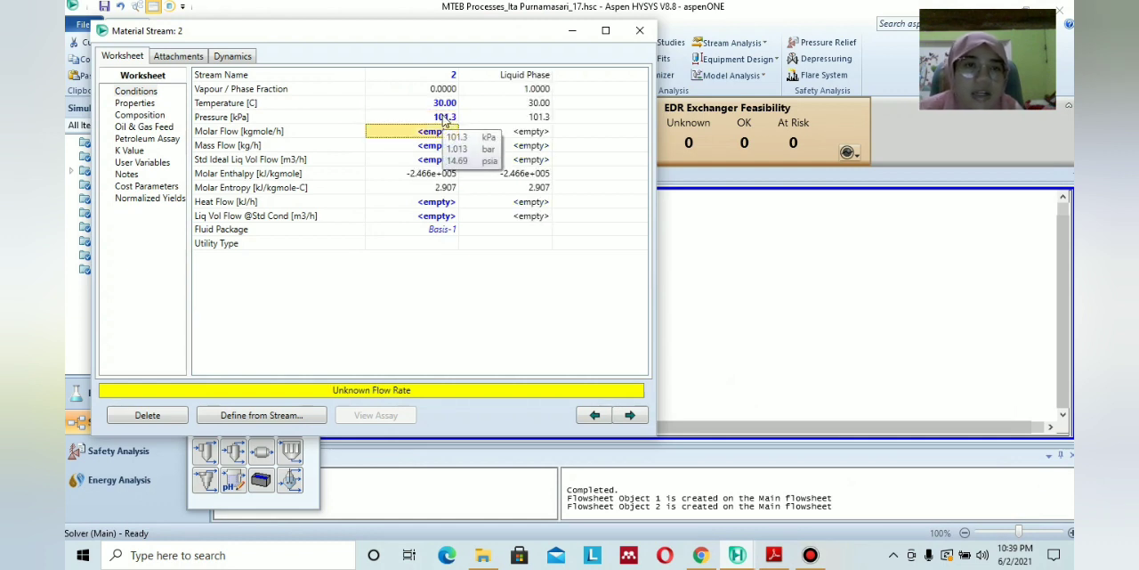
# Set stream 2's molar flow to 400 kgmole/h and close the stream.
pyautogui.write('100')
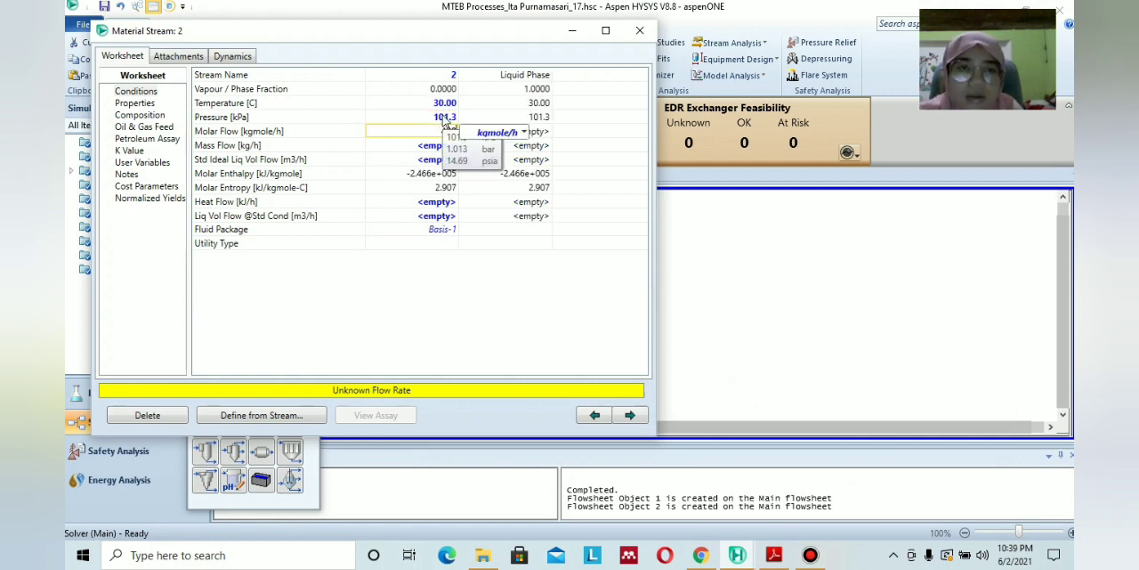
pyautogui.press('Return')
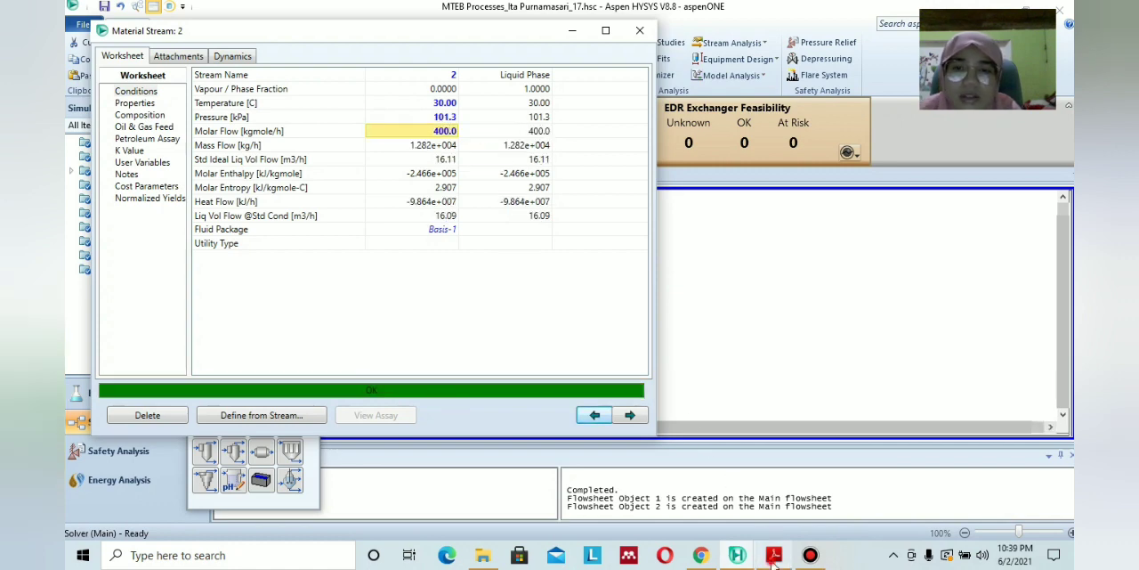
pyautogui.click(774, 556)
pyautogui.click(773, 556)
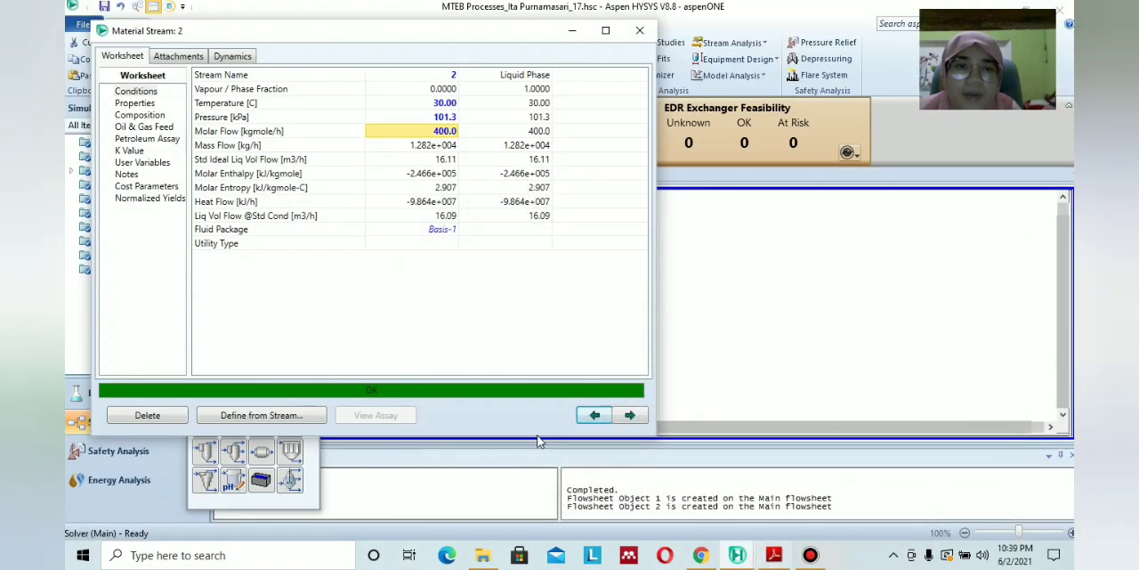
pyautogui.click(639, 31)
pyautogui.click(529, 381)
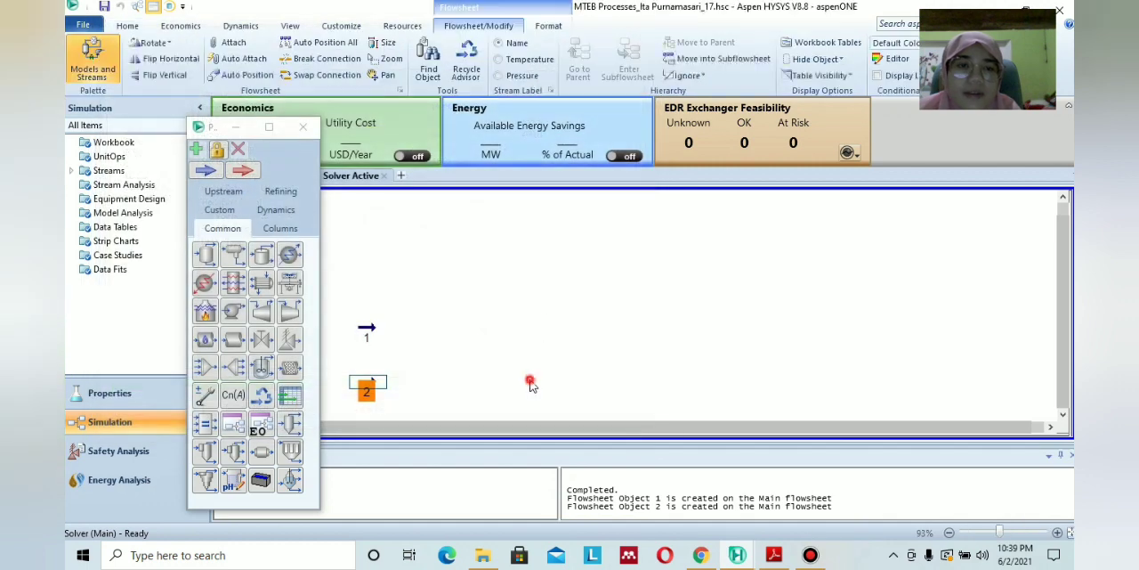
# Open stream 1, review its conditions, and close the stream.
pyautogui.click(363, 324)
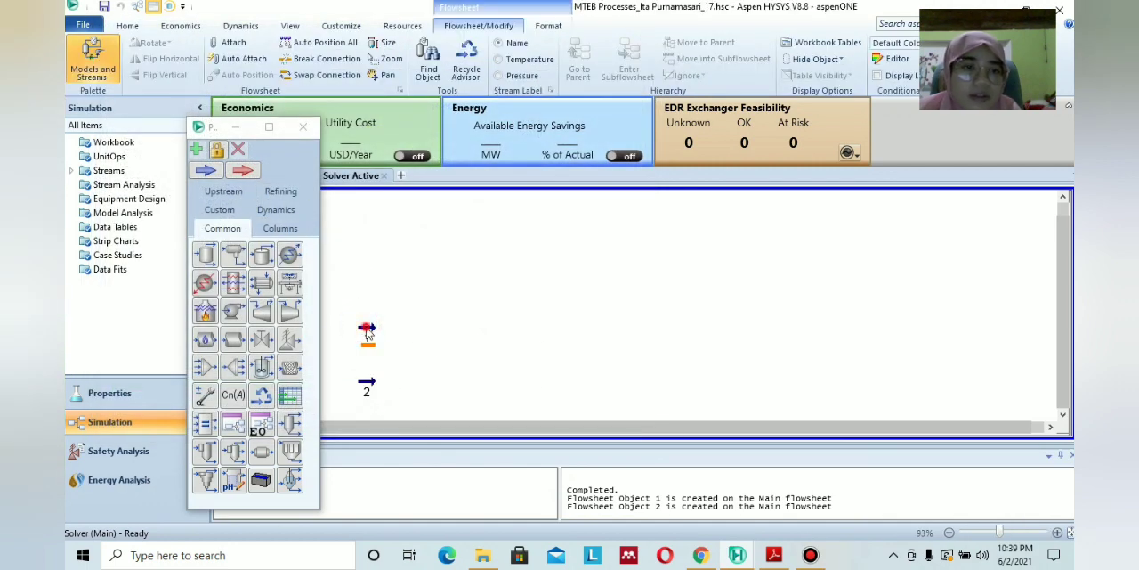
pyautogui.doubleClick(366, 331)
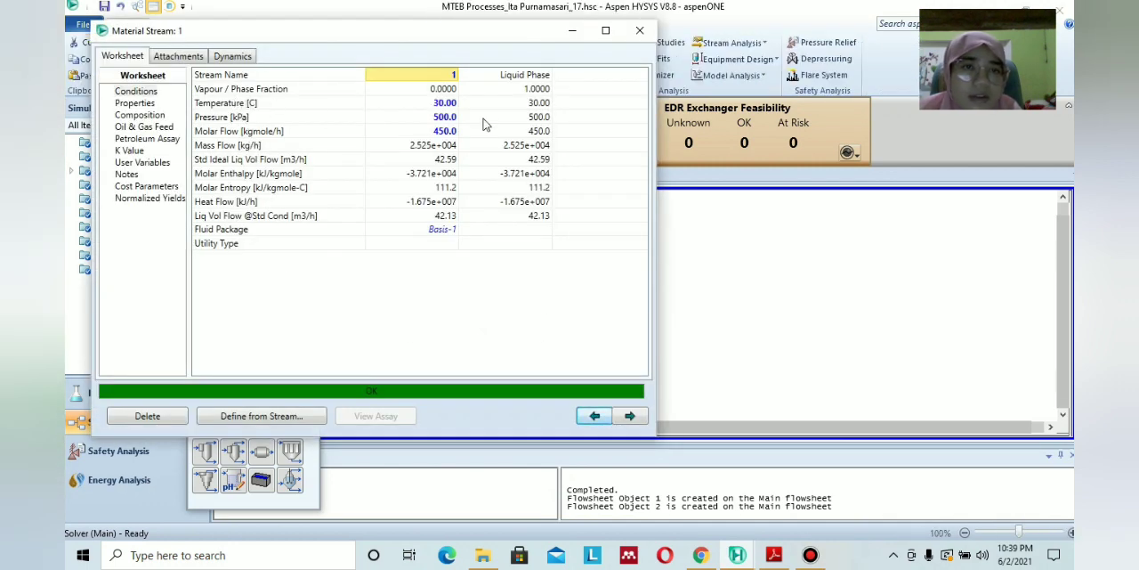
pyautogui.click(639, 31)
pyautogui.click(584, 345)
# Consult the process flow diagram in the PDF module, add a pump beside stream 2, and open its properties.
pyautogui.click(772, 556)
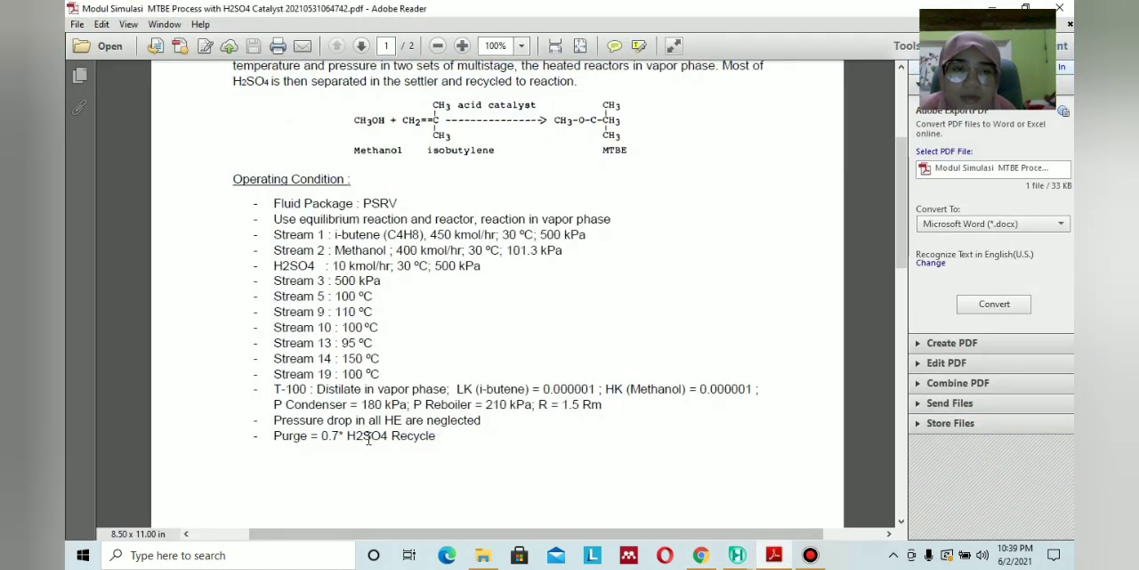
pyautogui.scroll(-10, 479, 428)
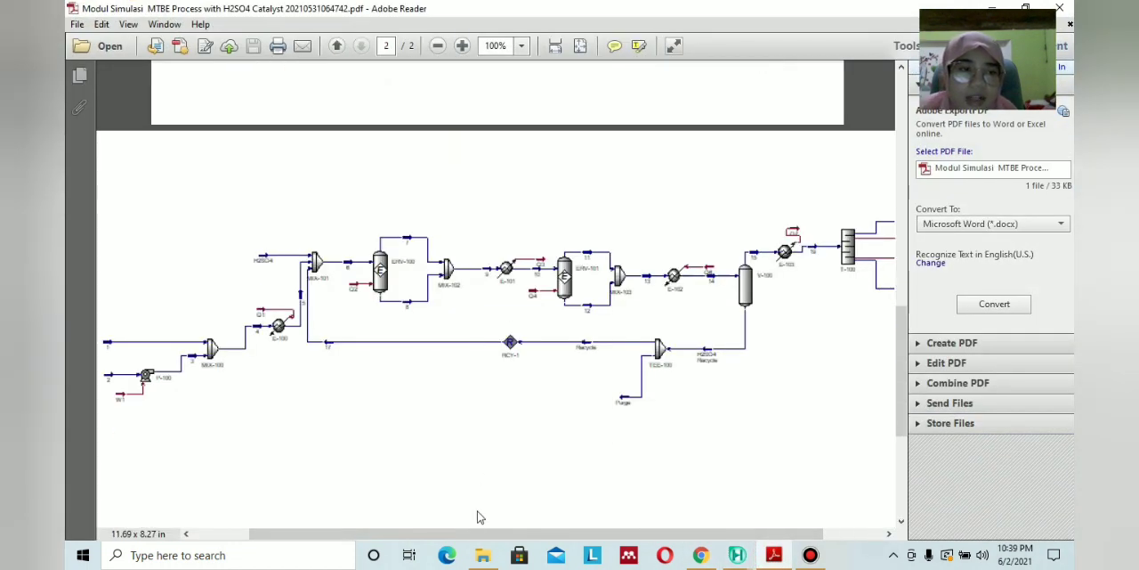
pyautogui.moveTo(477, 533); pyautogui.dragTo(447, 533)
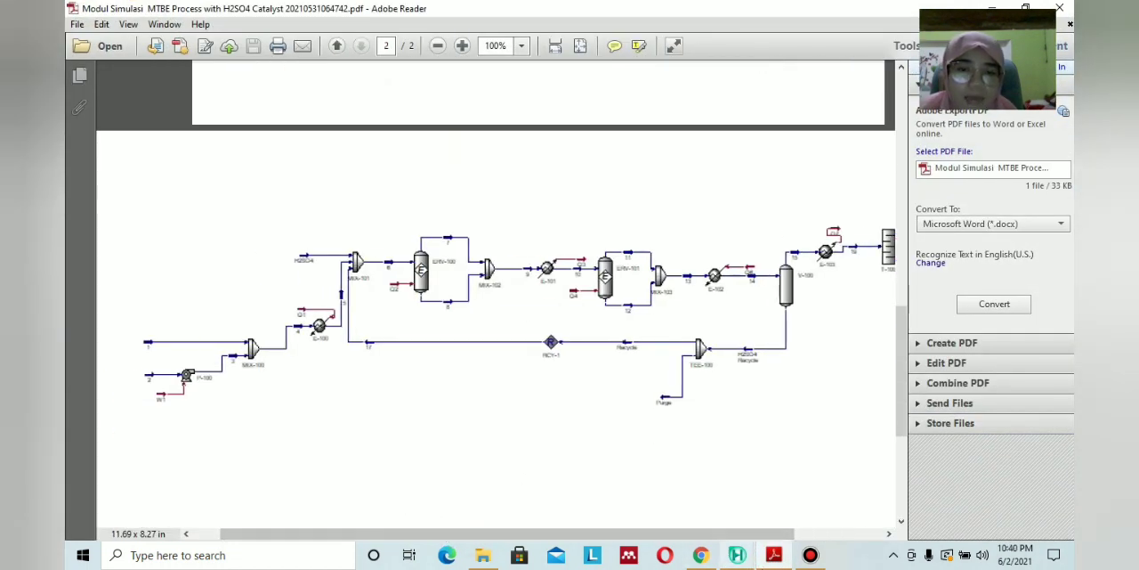
pyautogui.click(771, 557)
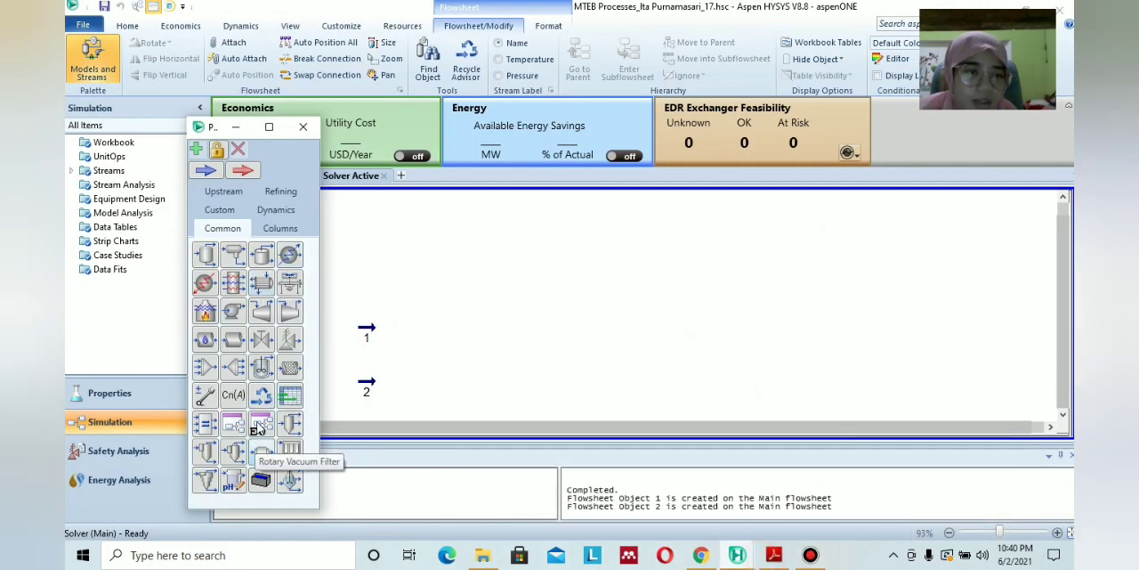
pyautogui.moveTo(233, 311); pyautogui.dragTo(421, 400)
pyautogui.doubleClick(421, 380)
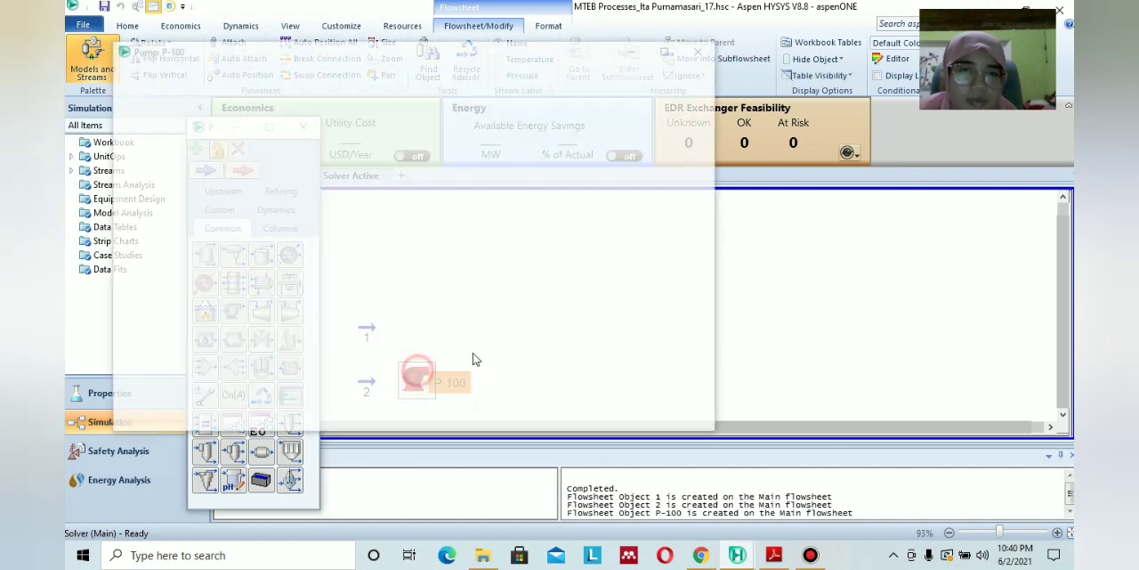
# Connect the pump with stream 2 as inlet, stream 3 as outlet, and W1 as energy stream.
pyautogui.click(322, 183)
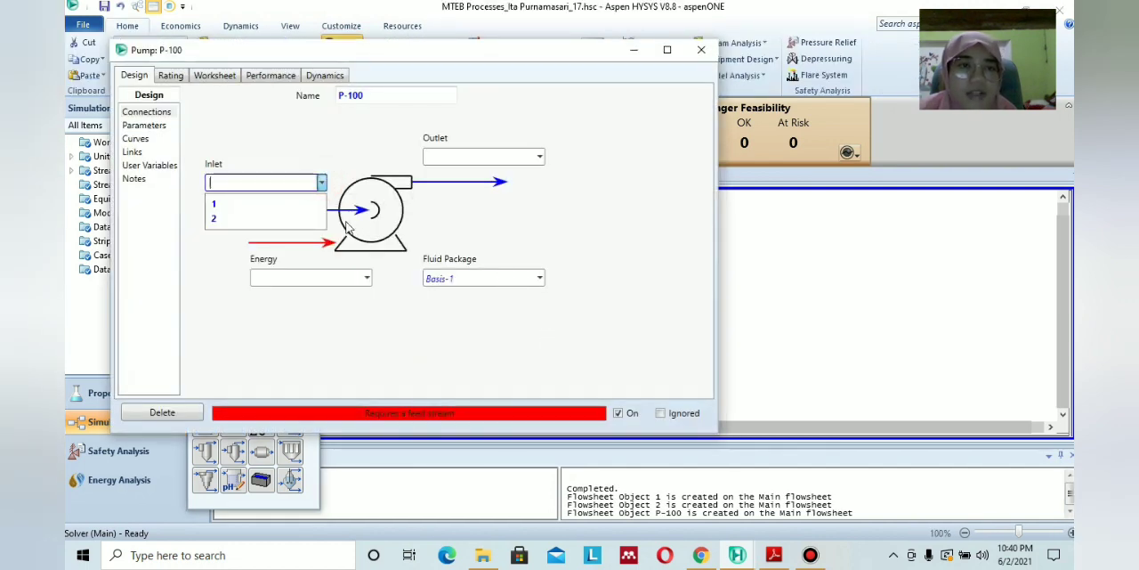
pyautogui.click(281, 218)
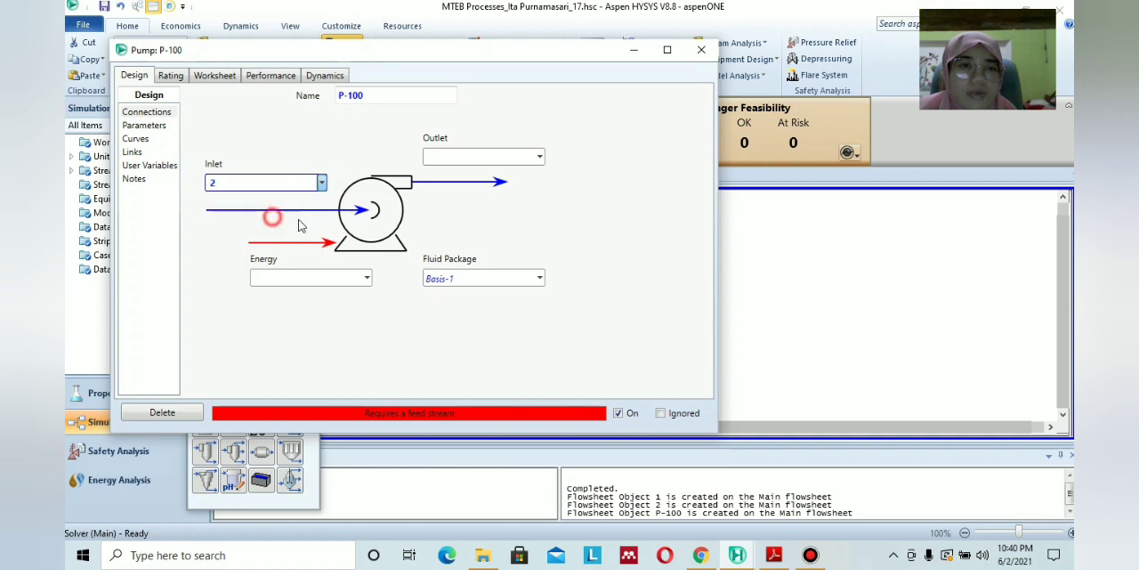
pyautogui.click(536, 156)
pyautogui.click(508, 155)
pyautogui.write('3')
pyautogui.press('Return')
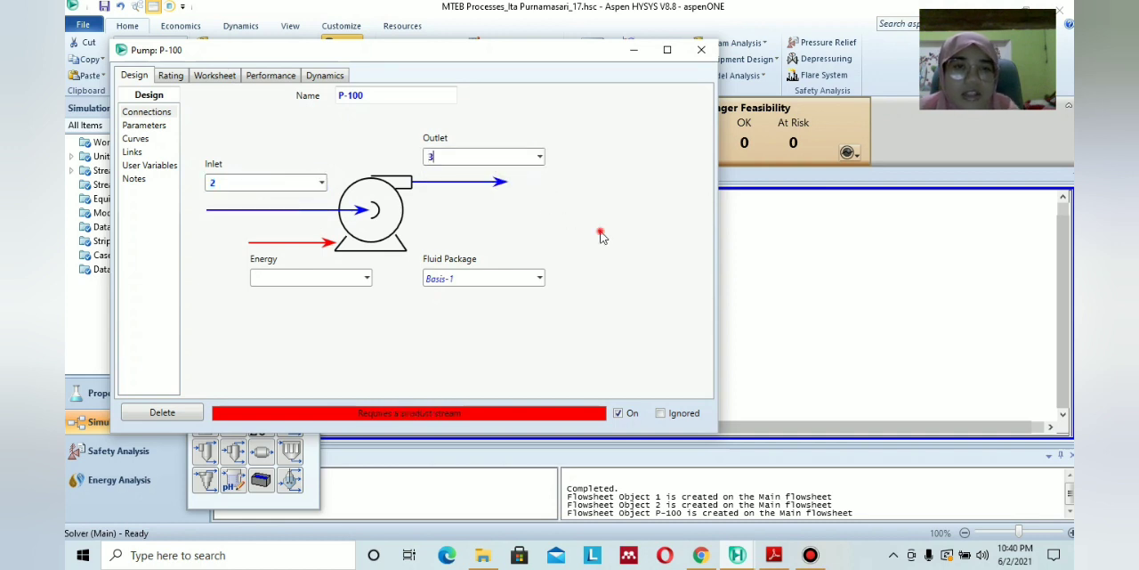
pyautogui.click(334, 277)
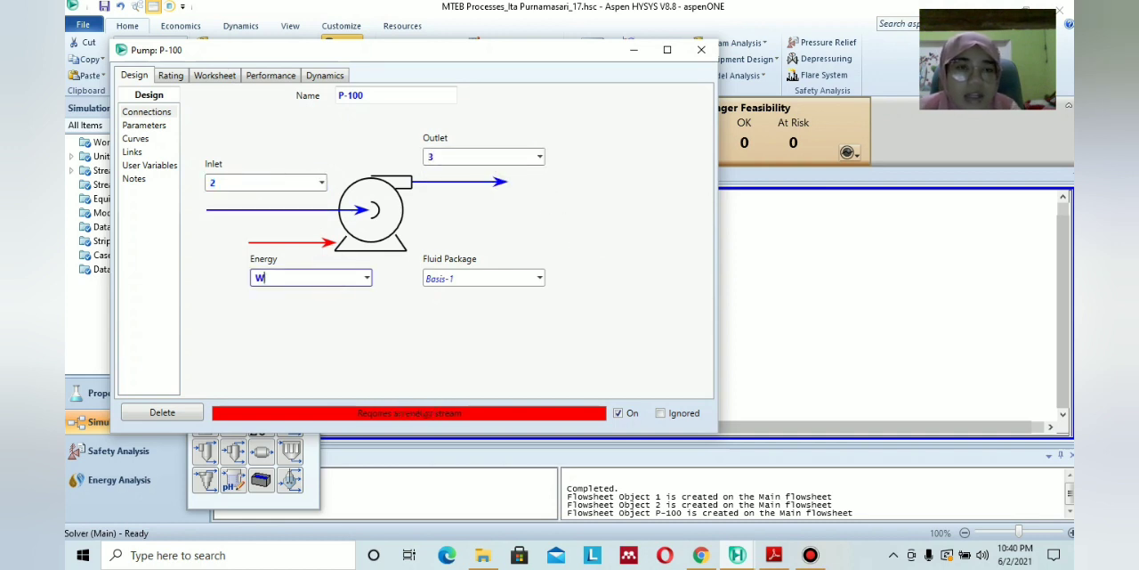
pyautogui.write('W1')
pyautogui.click(329, 308)
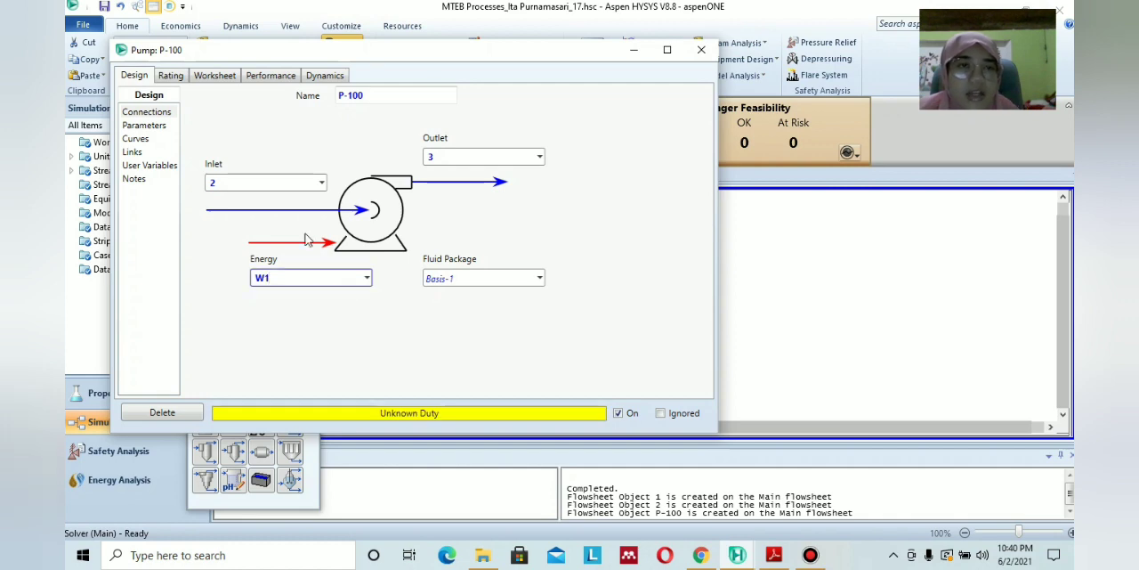
# Look up stream 3 in the PDF module, set its pressure to 500 kPa in the pump's worksheet, and close the pump.
pyautogui.click(206, 78)
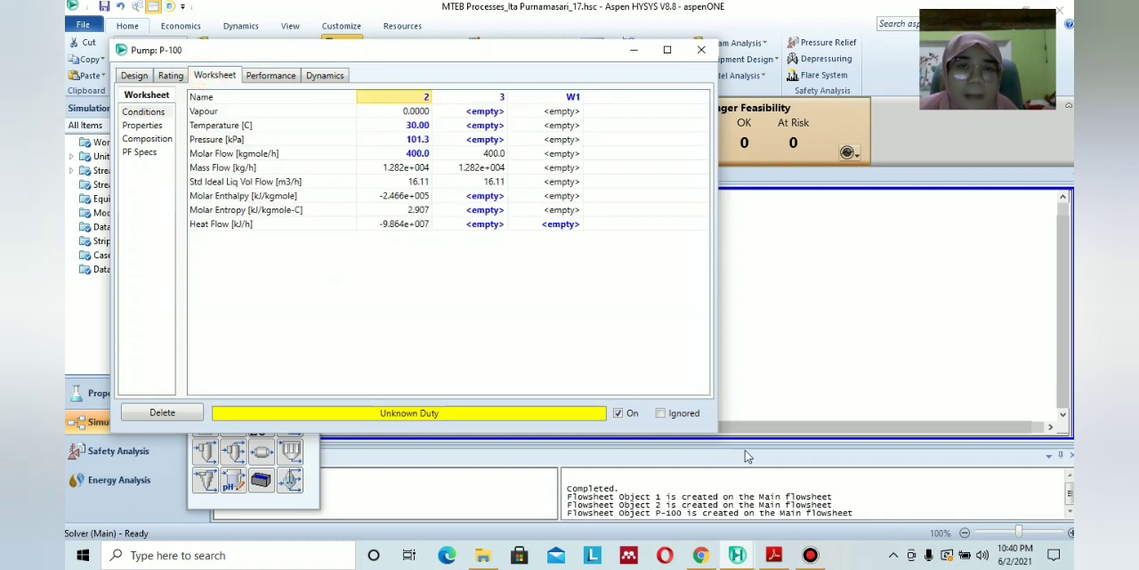
pyautogui.click(773, 555)
pyautogui.scroll(10, 583, 380)
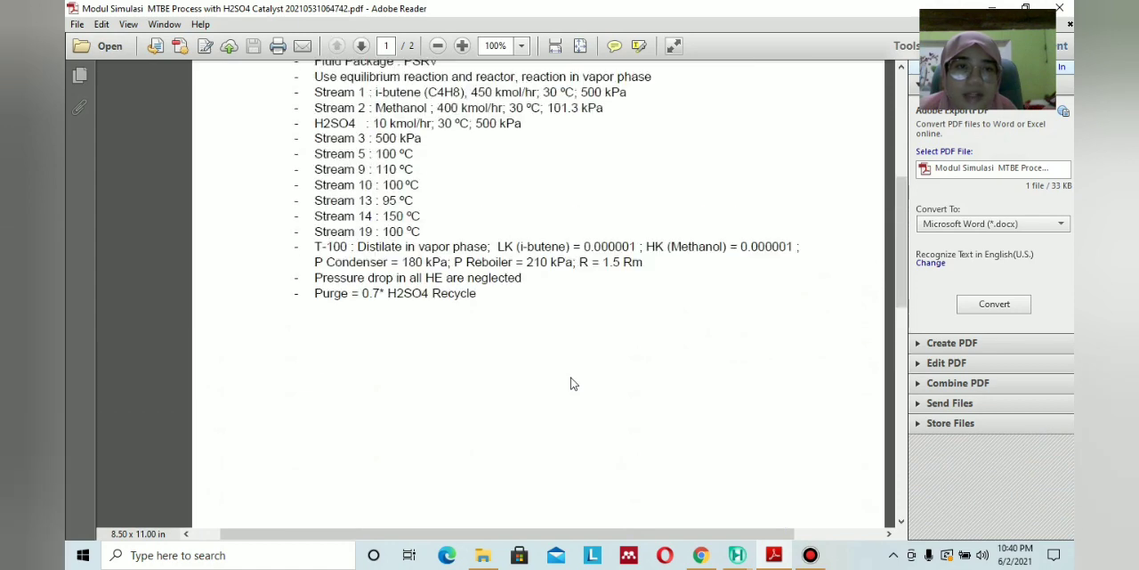
pyautogui.scroll(2, 573, 384)
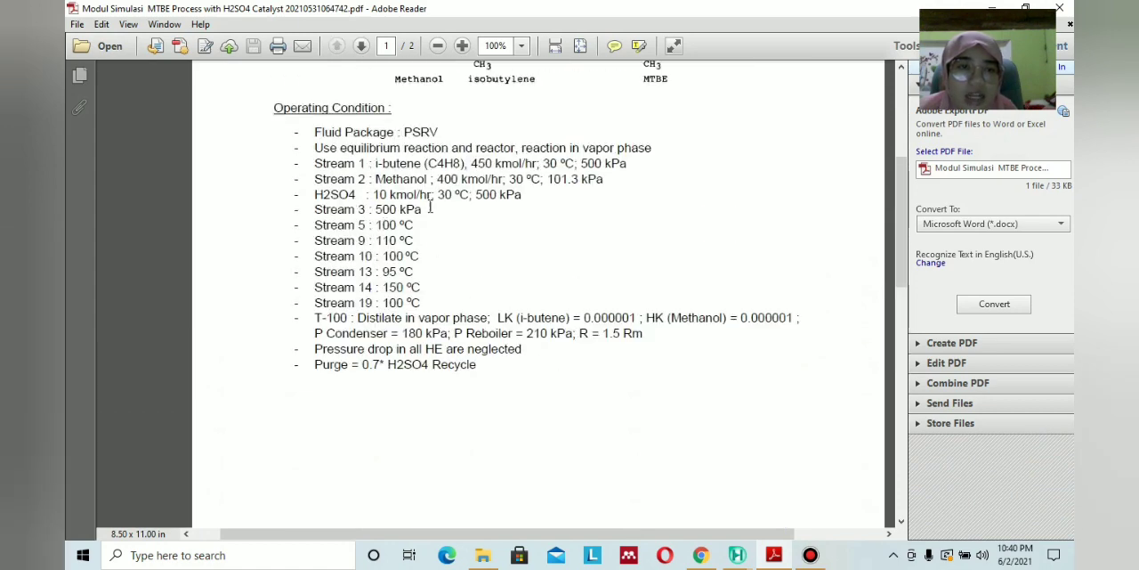
pyautogui.click(773, 555)
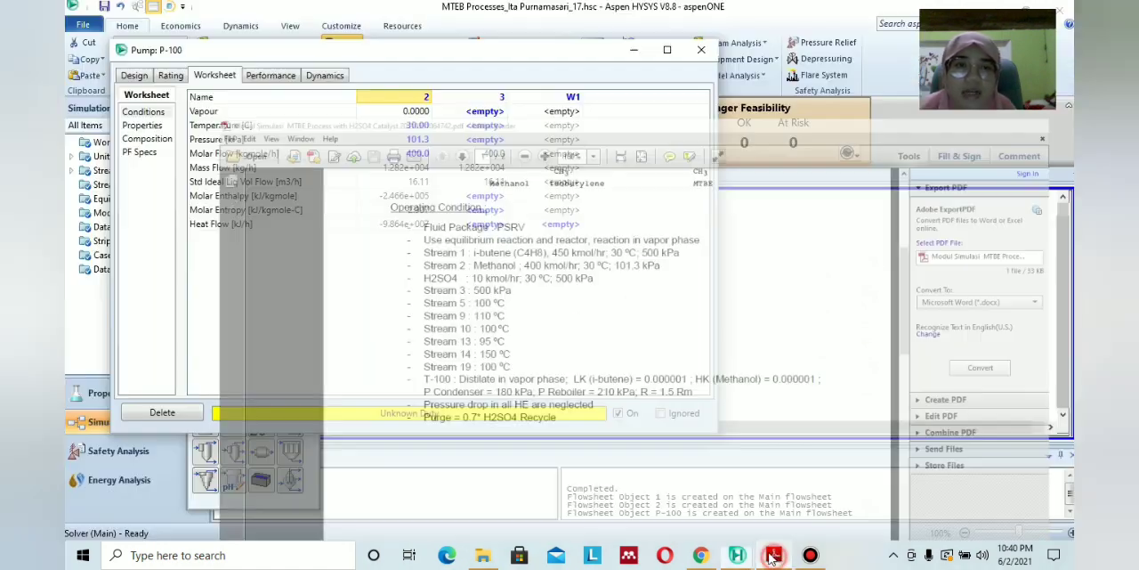
pyautogui.click(485, 141)
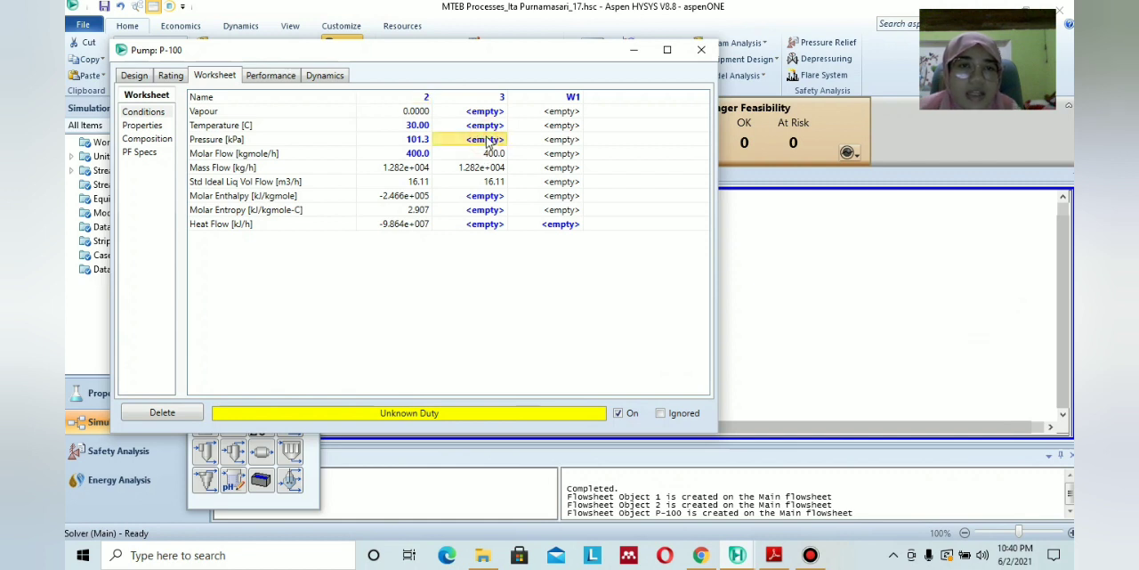
pyautogui.write('50')
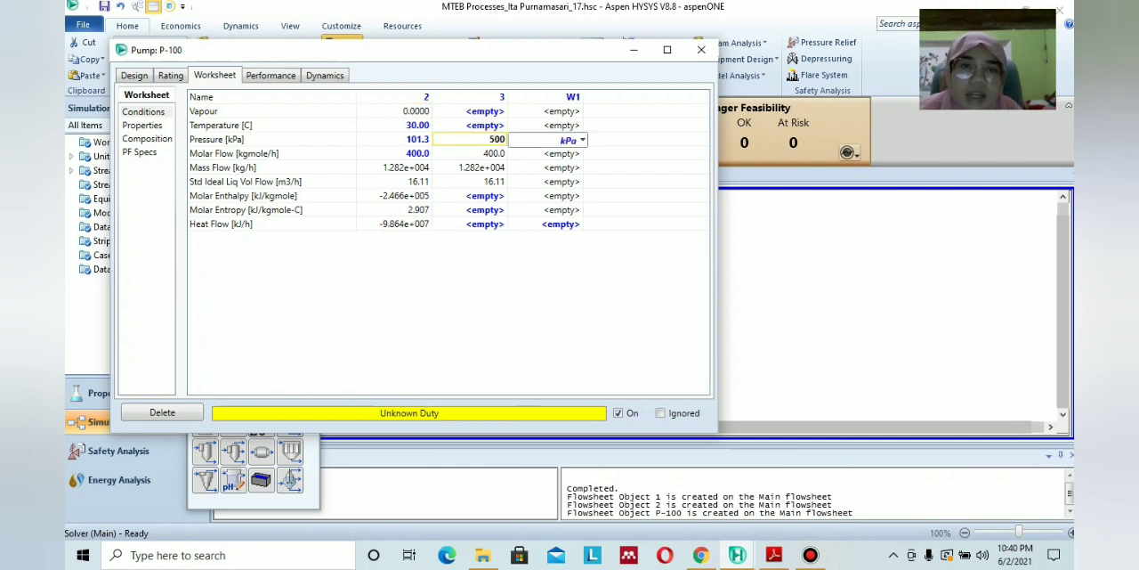
pyautogui.write('0')
pyautogui.click(522, 246)
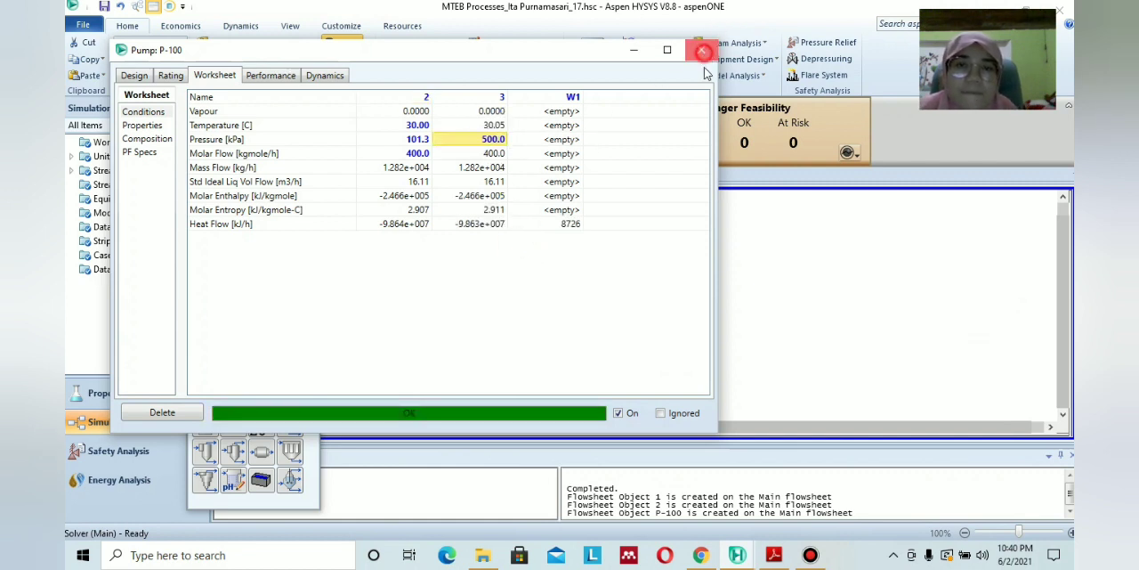
pyautogui.click(702, 52)
# Consult the PDF module's flow diagram and add a mixer to the flowsheet after stream 3.
pyautogui.click(773, 555)
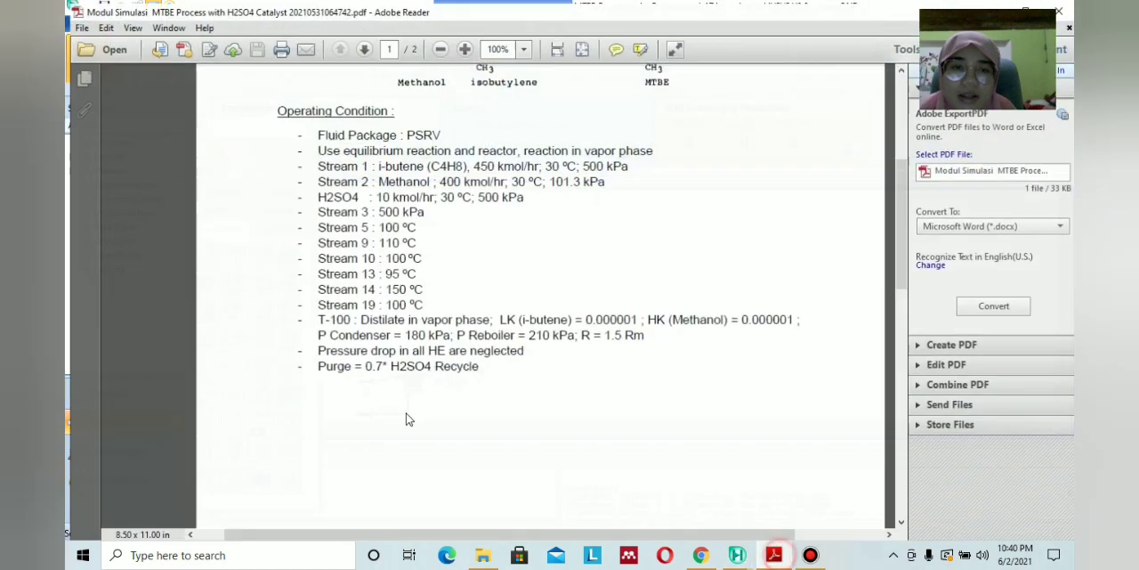
pyautogui.scroll(-8, 603, 400)
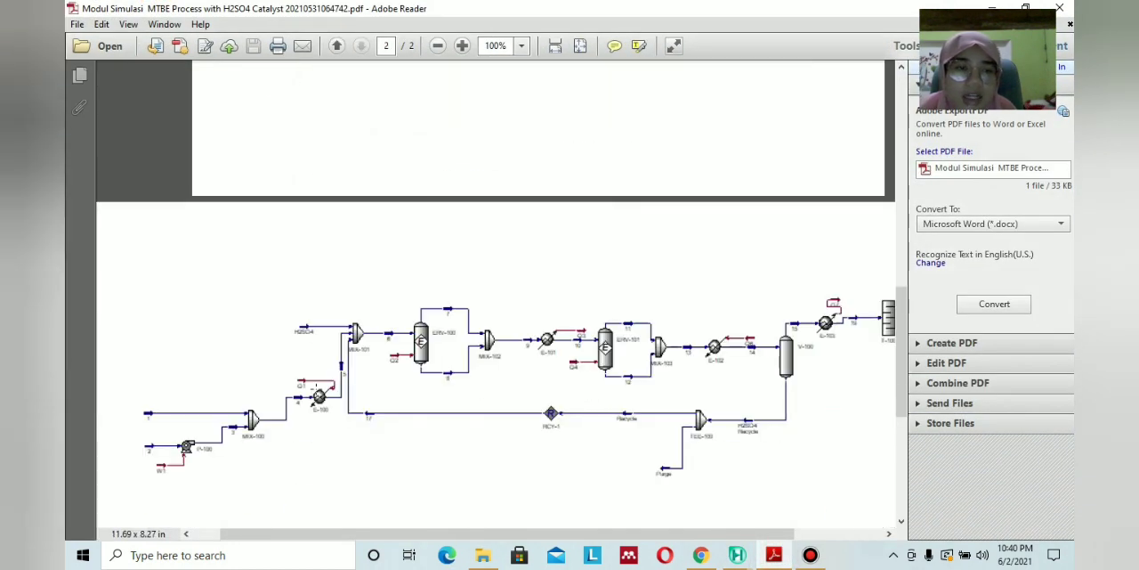
pyautogui.click(774, 555)
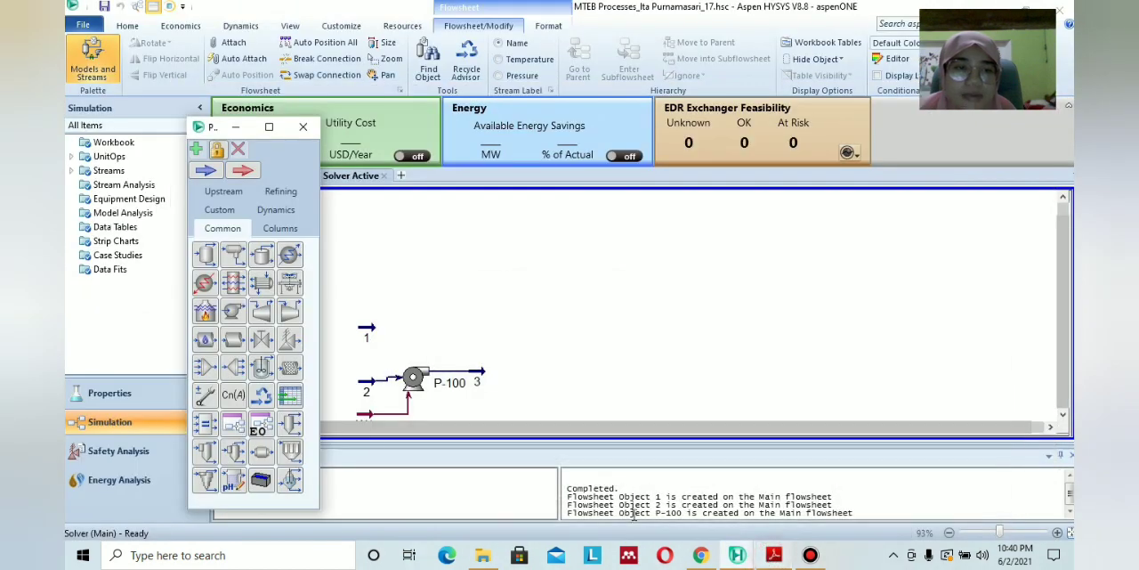
pyautogui.click(210, 368)
pyautogui.click(500, 364)
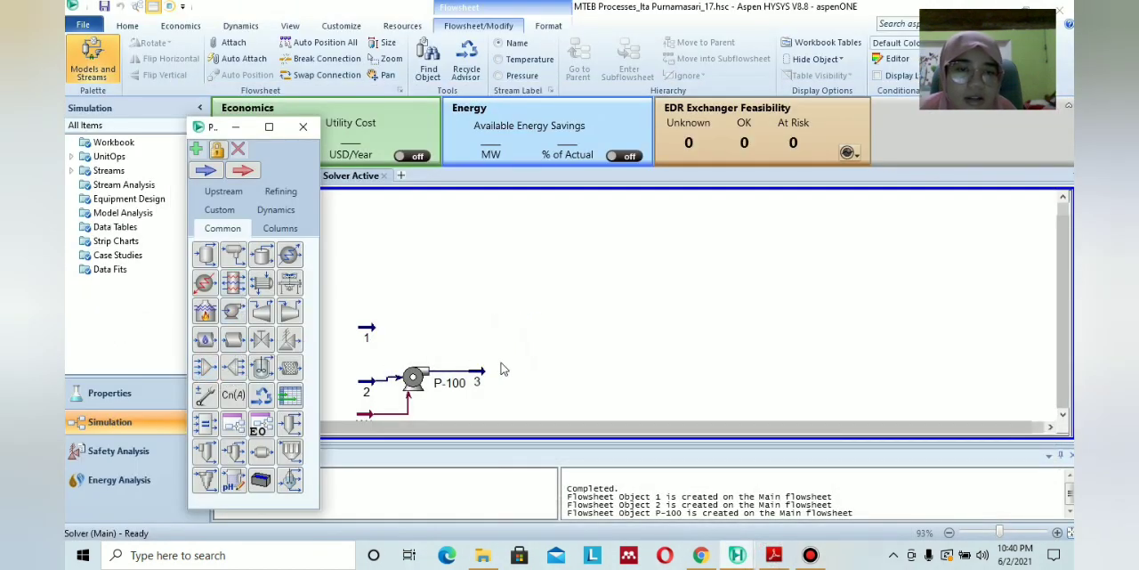
pyautogui.click(774, 554)
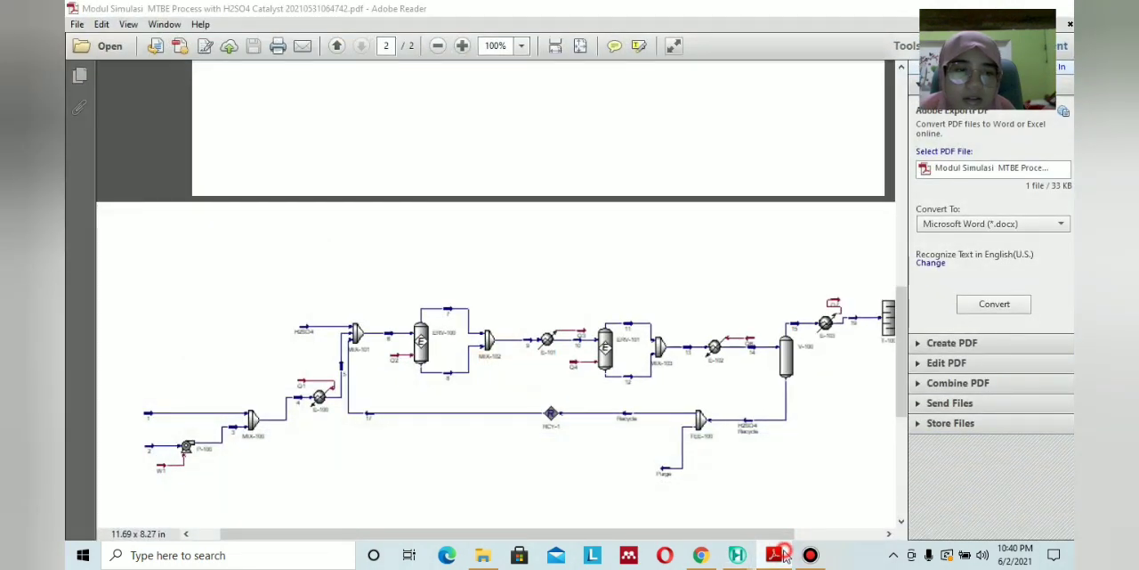
pyautogui.click(776, 555)
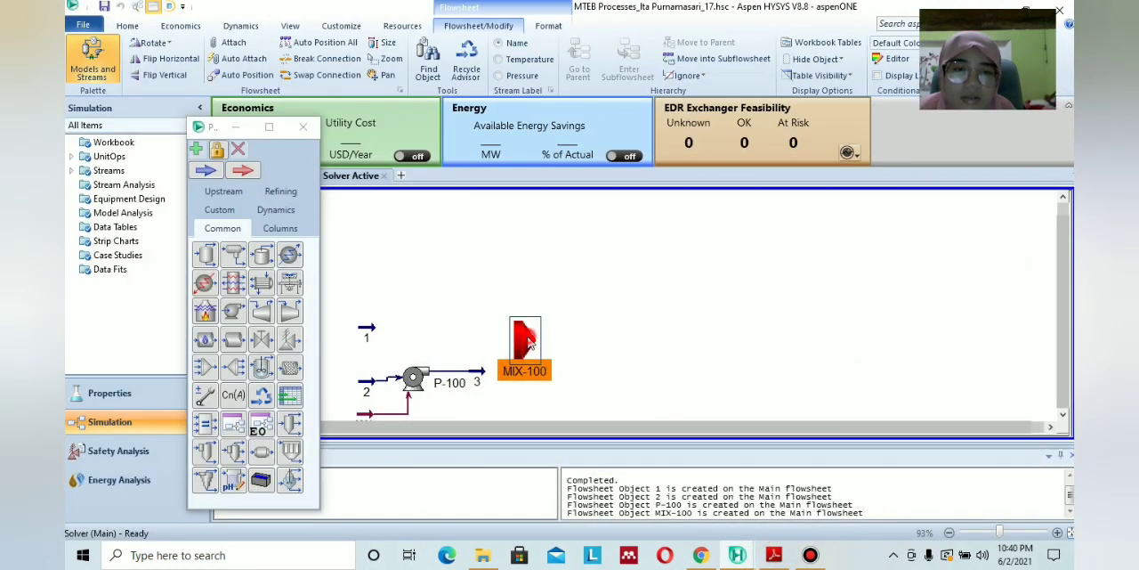
# Open mixer MIX-100 and connect streams 1 and 3 as its inlets, following the PDF module's flow diagram.
pyautogui.doubleClick(527, 342)
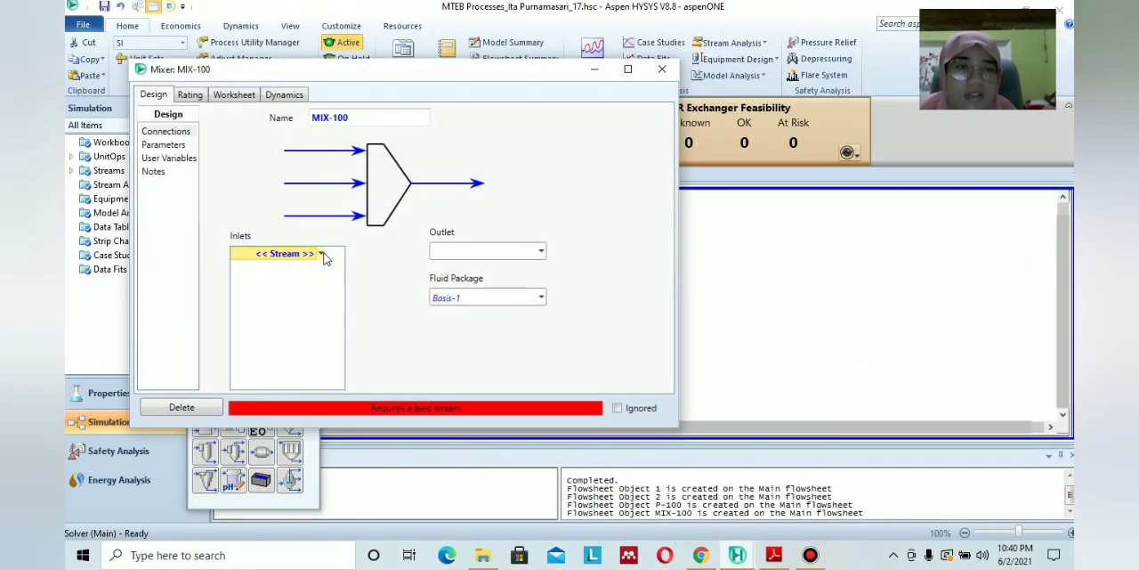
pyautogui.click(322, 253)
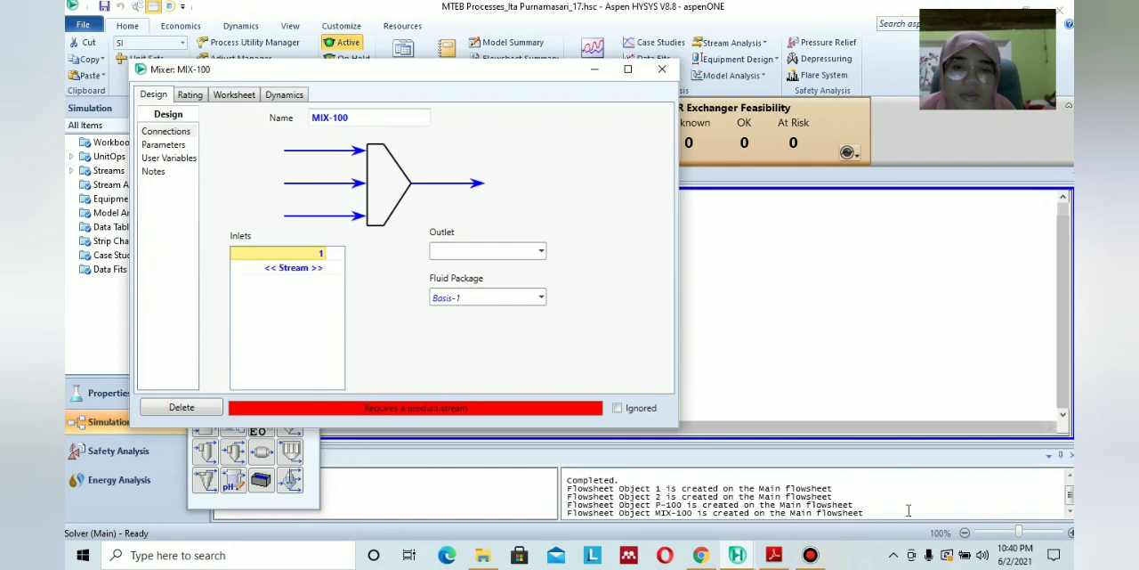
pyautogui.click(776, 554)
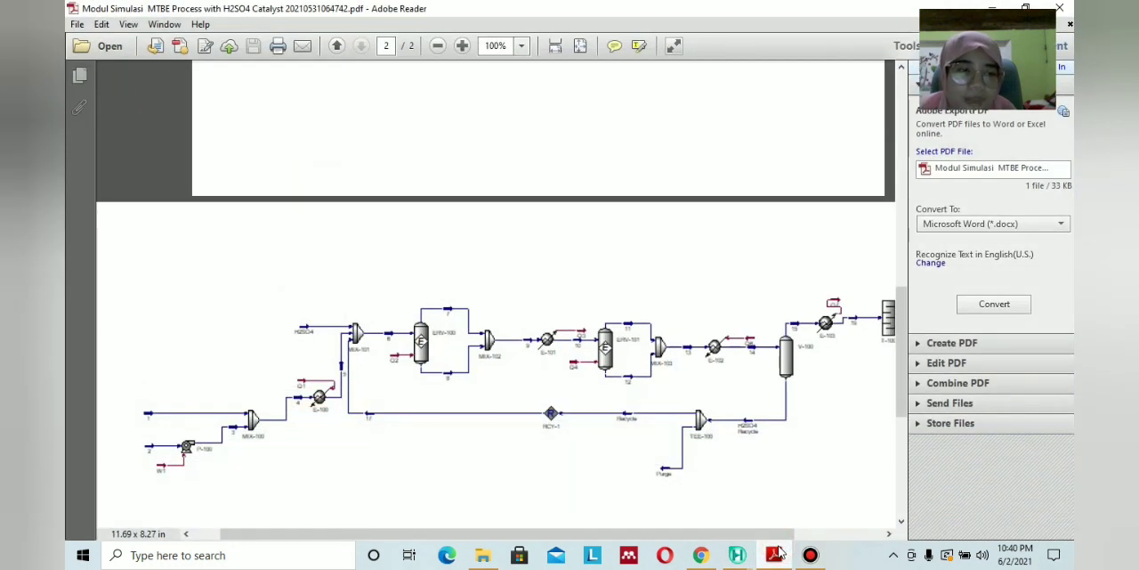
pyautogui.click(776, 555)
pyautogui.click(323, 268)
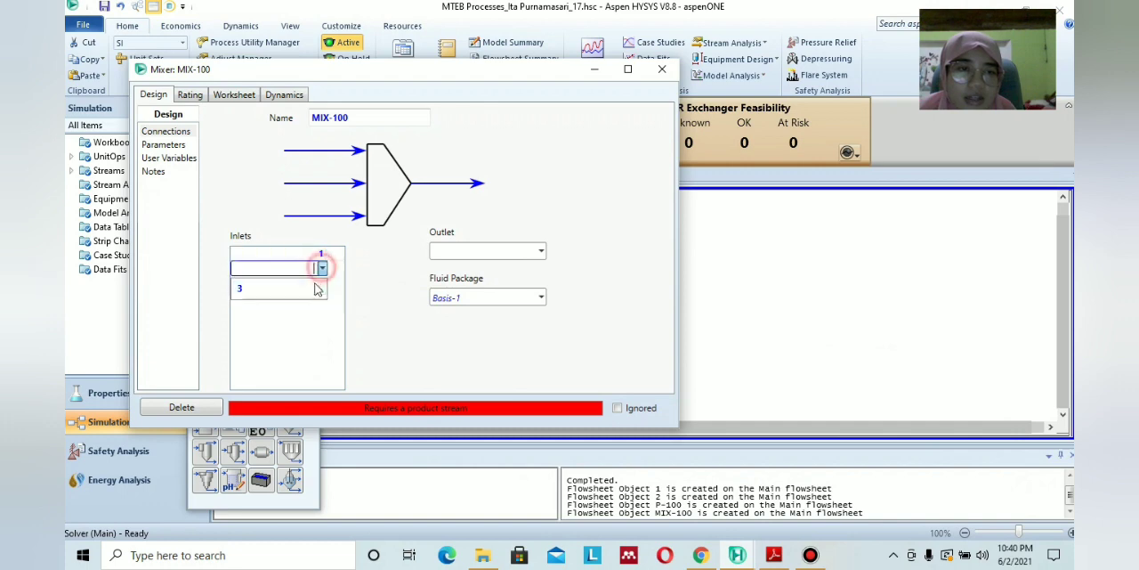
pyautogui.click(315, 285)
# Check the PDF module's flow diagram, set stream 4 as the outlet of mixer MIX-100, and close the mixer.
pyautogui.click(777, 554)
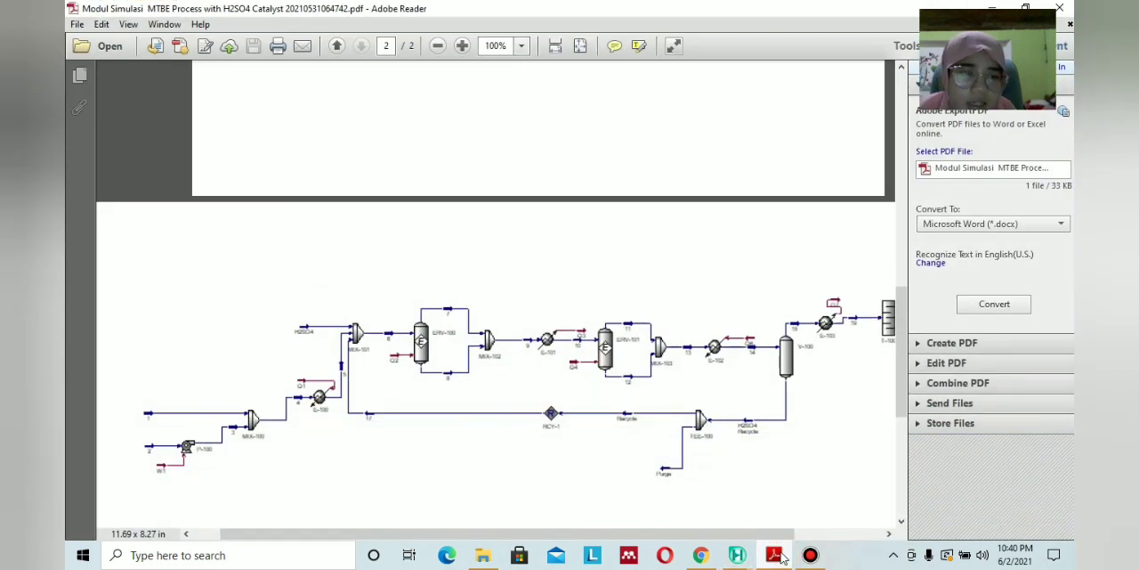
pyautogui.click(776, 555)
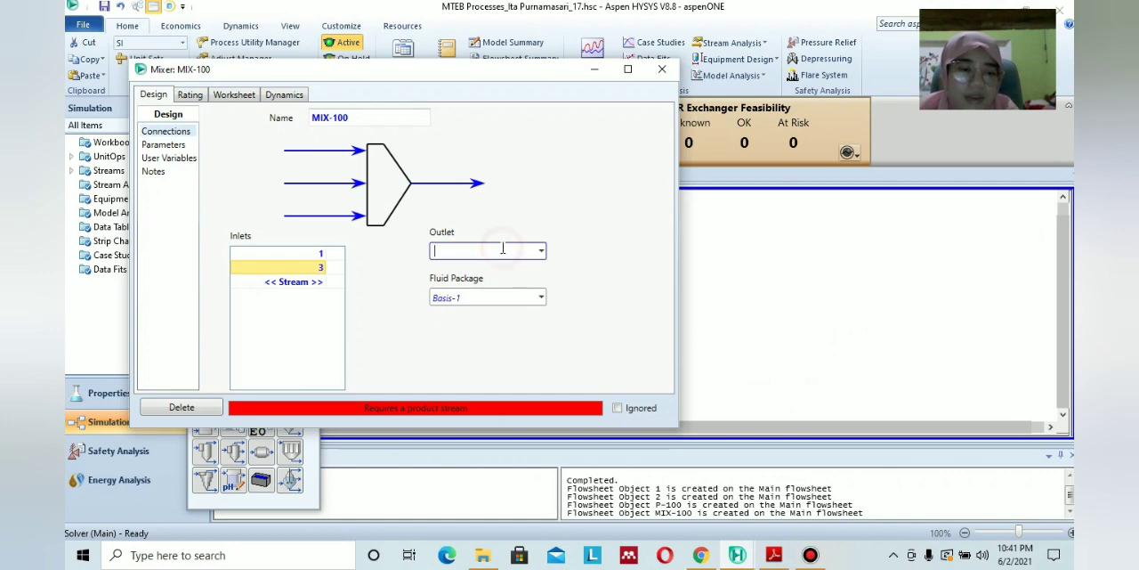
pyautogui.write('4')
pyautogui.click(570, 219)
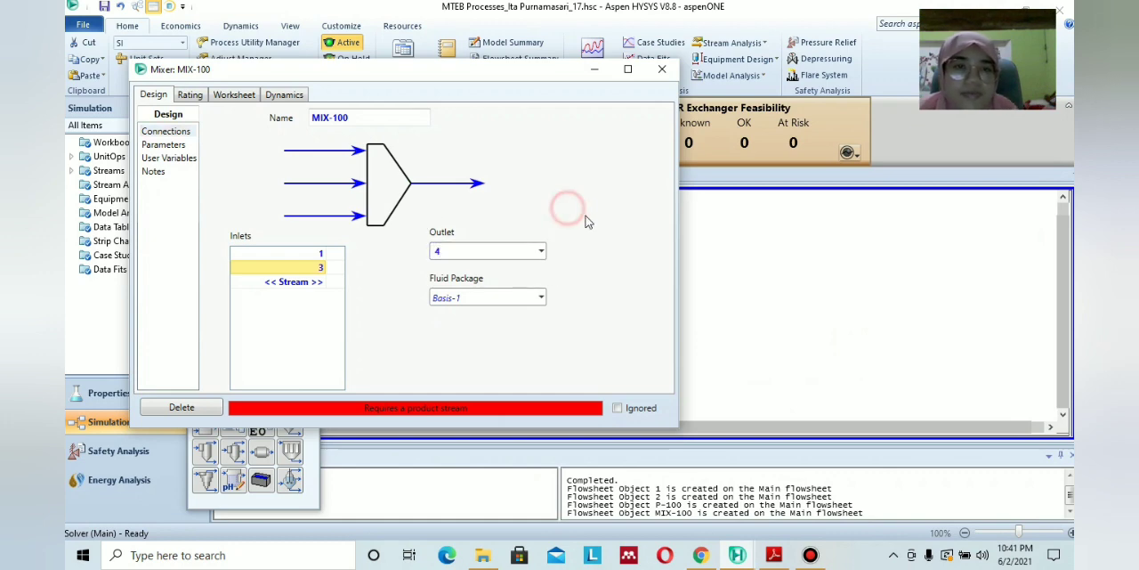
pyautogui.click(665, 71)
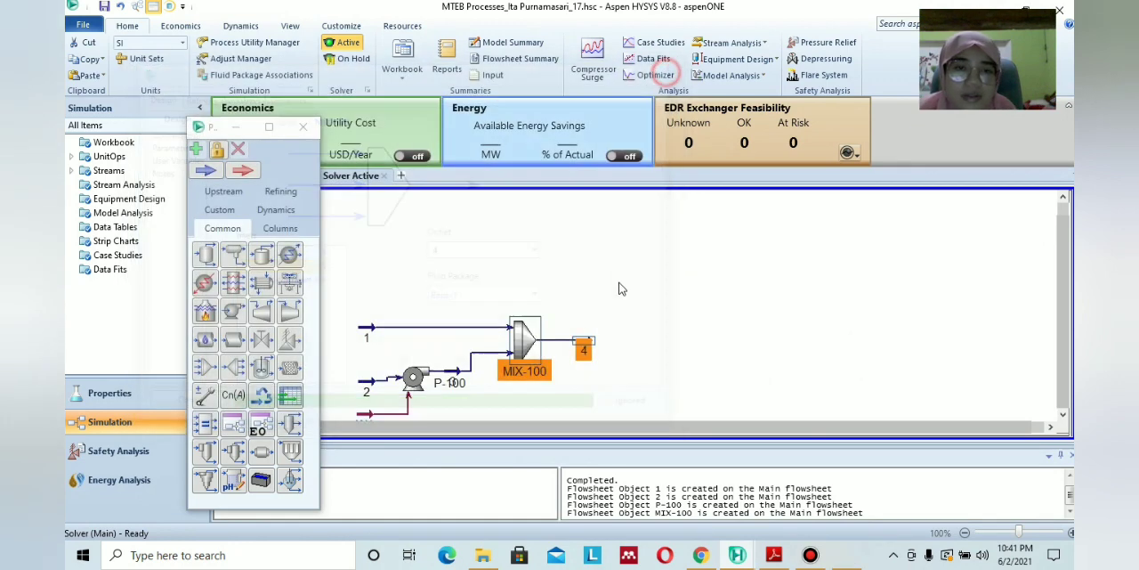
# Consult the PDF module's flow diagram, add a heater to the flowsheet after stream 4, and open it.
pyautogui.click(773, 555)
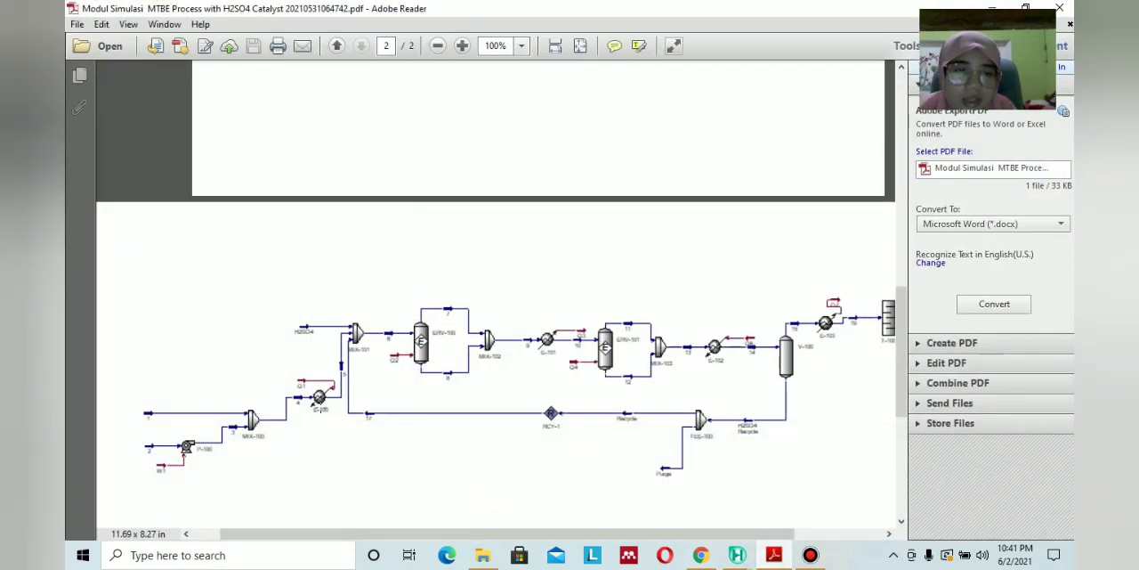
pyautogui.click(772, 556)
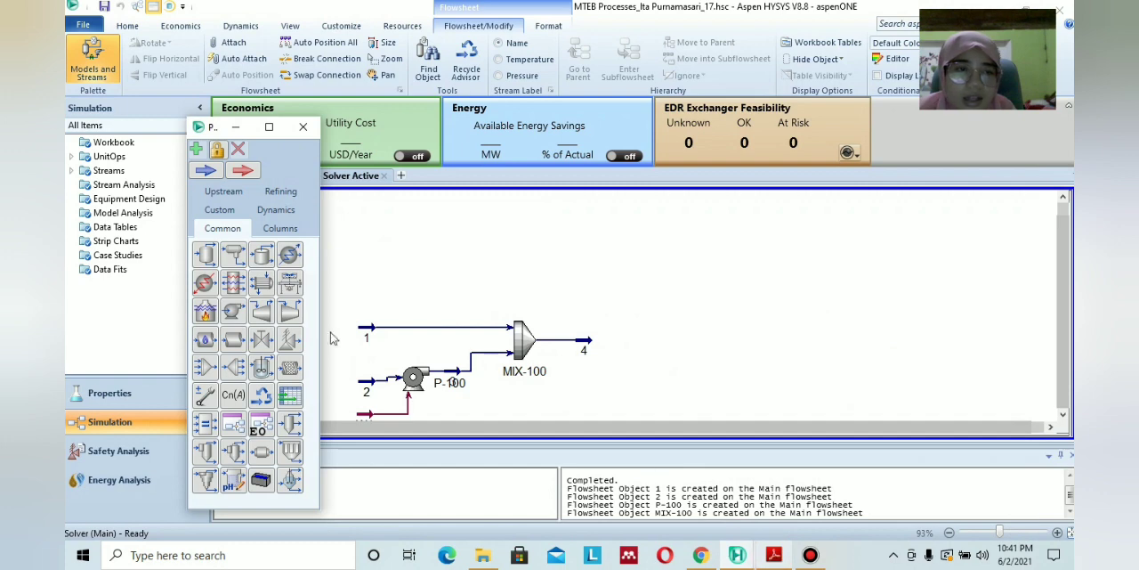
pyautogui.click(205, 285)
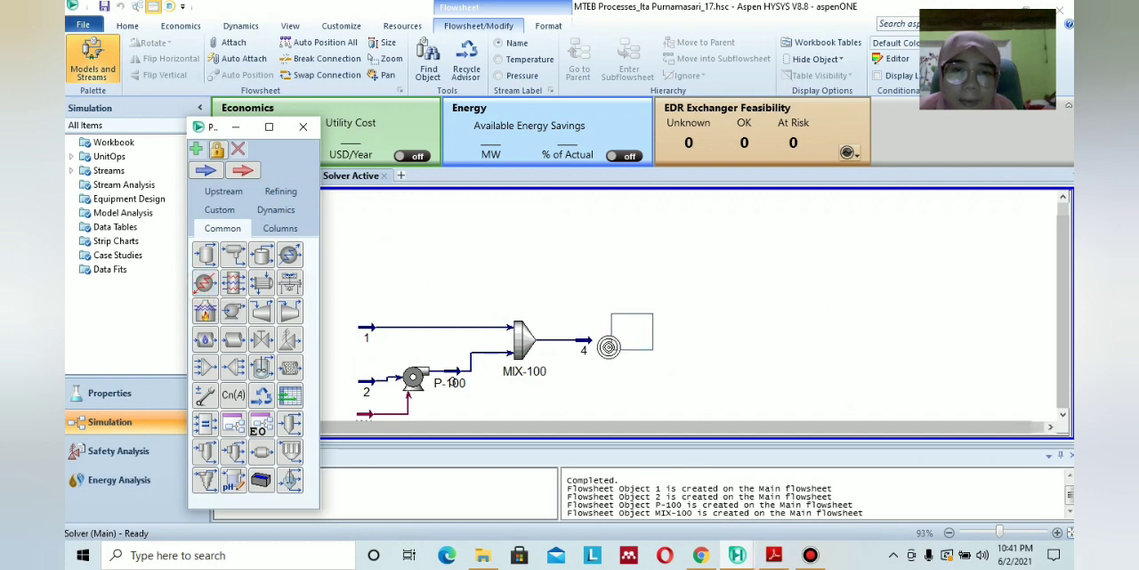
pyautogui.click(609, 346)
pyautogui.click(774, 554)
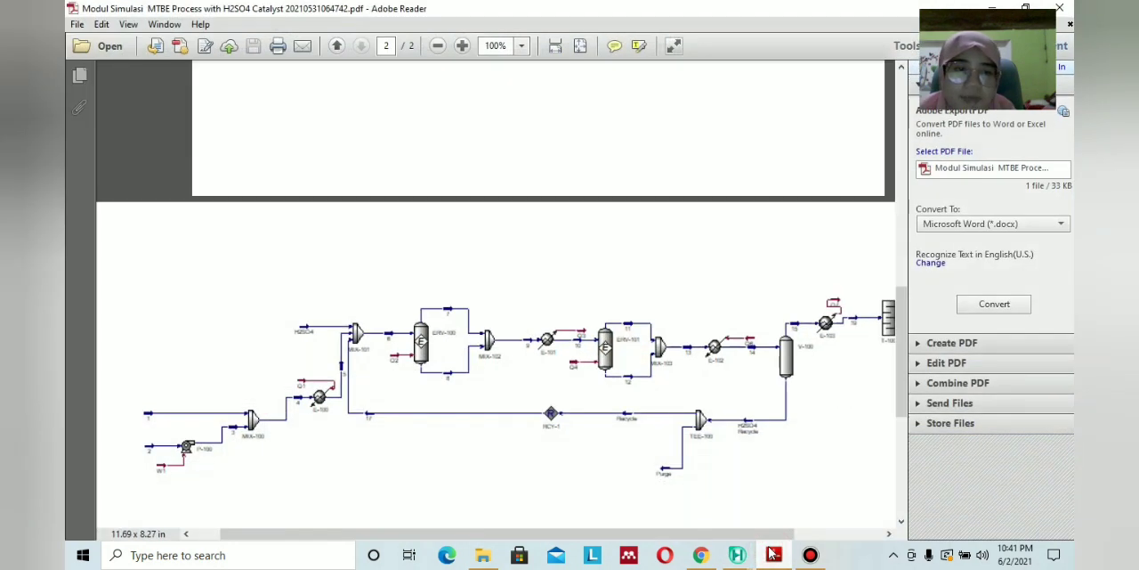
pyautogui.click(774, 554)
pyautogui.doubleClick(632, 331)
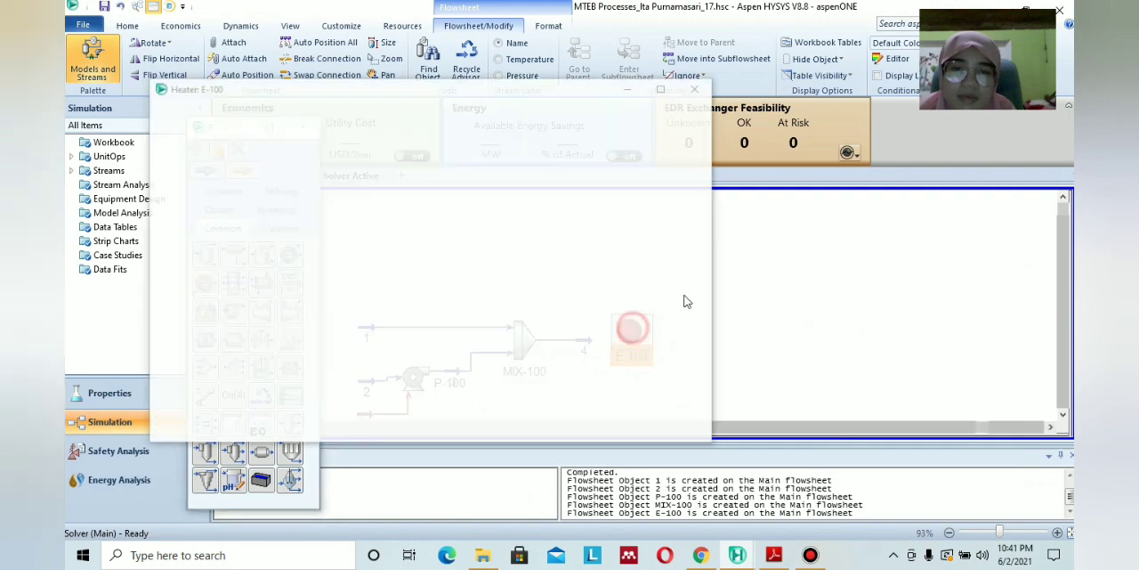
# Connect heater E-100 with stream 5 as outlet and Q1 as energy stream, following the PDF module's flow diagram.
pyautogui.click(774, 554)
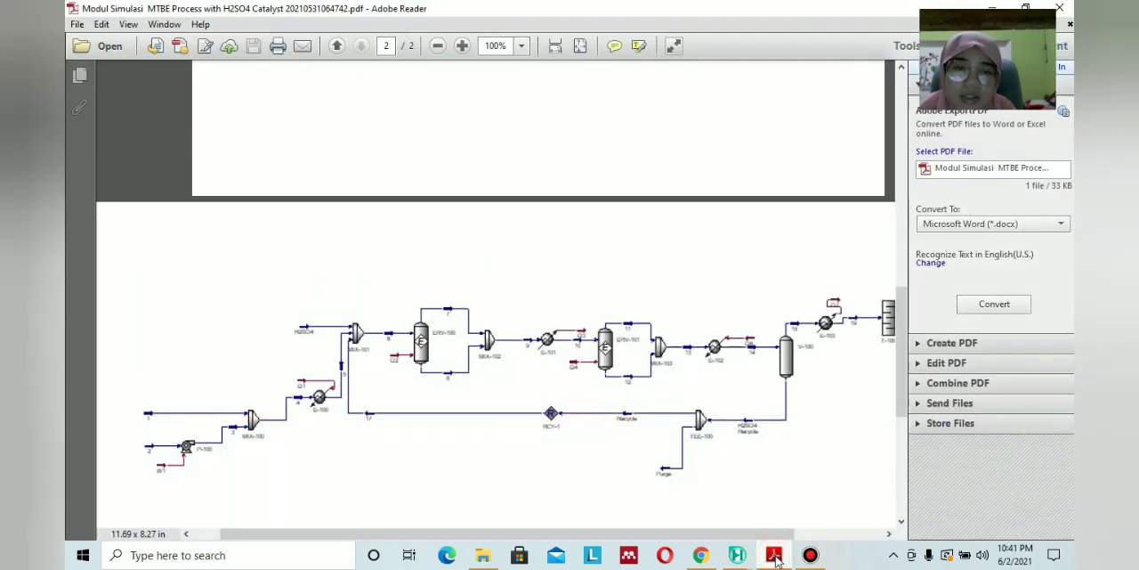
pyautogui.click(775, 556)
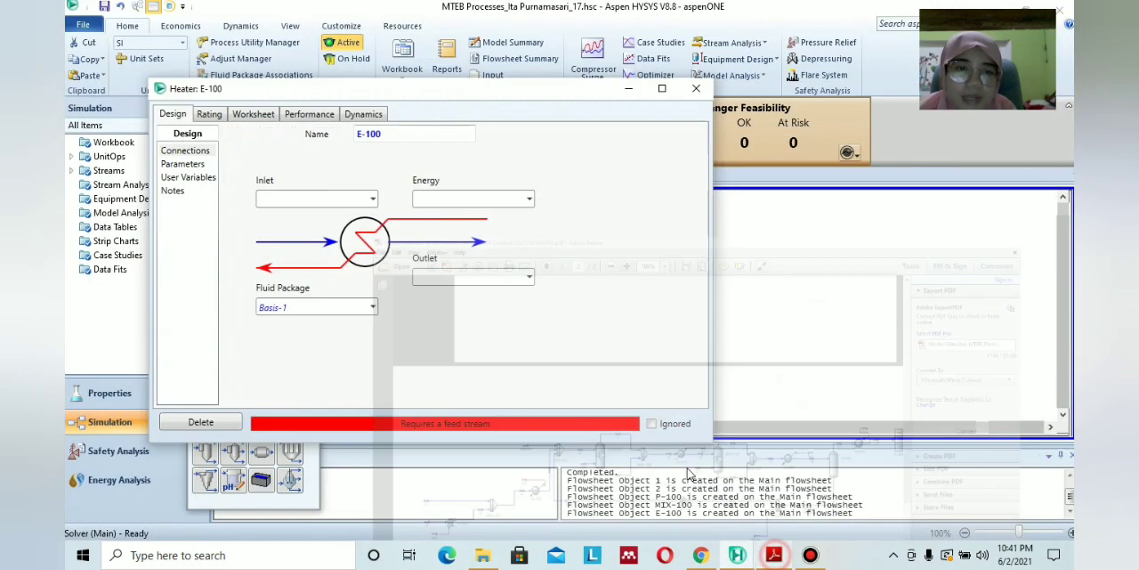
pyautogui.click(373, 200)
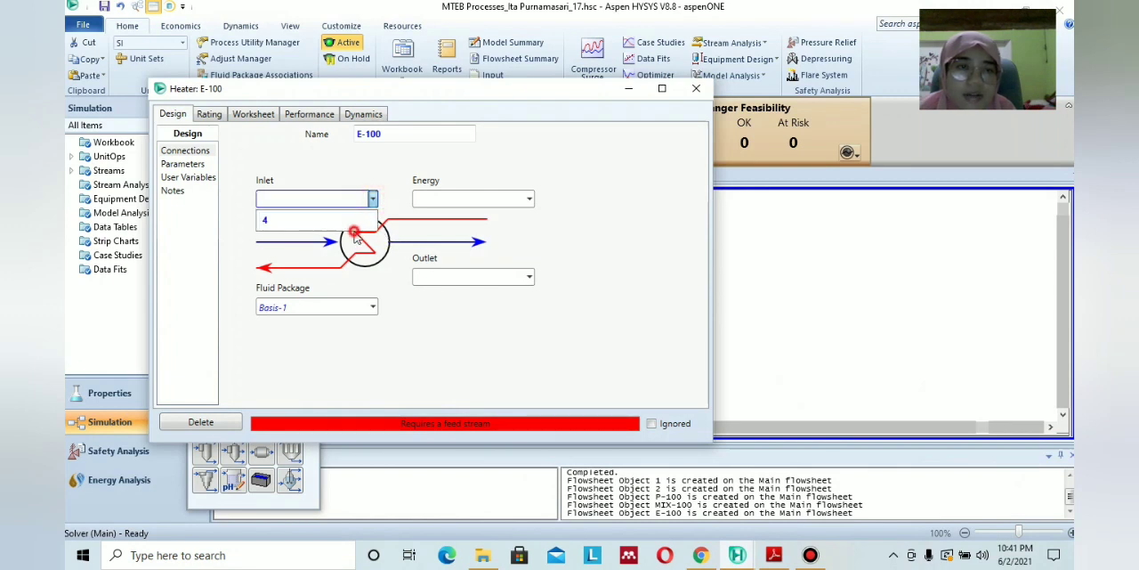
pyautogui.click(460, 276)
pyautogui.write('5')
pyautogui.press('Return')
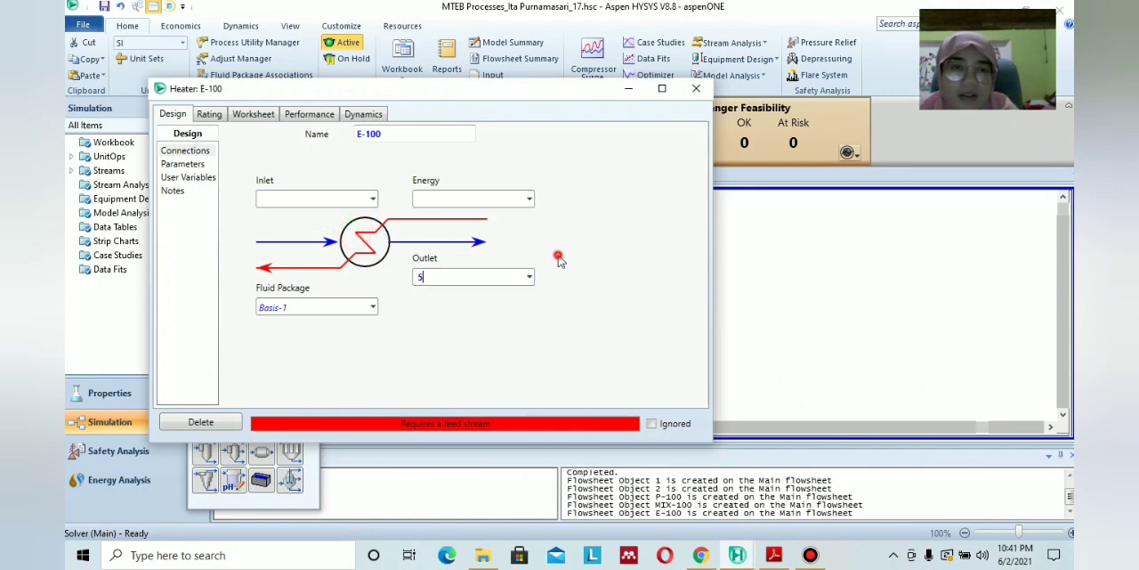
pyautogui.click(458, 199)
pyautogui.click(572, 234)
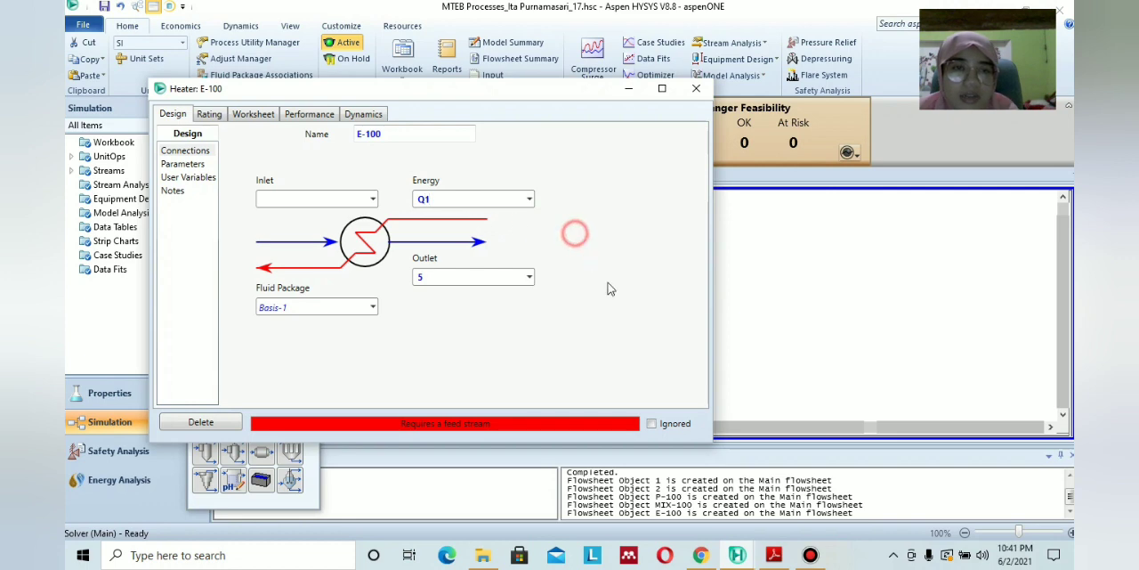
# Look up stream 5 in the PDF module's operating conditions and set its temperature to 100 °C in the heater's worksheet.
pyautogui.click(774, 555)
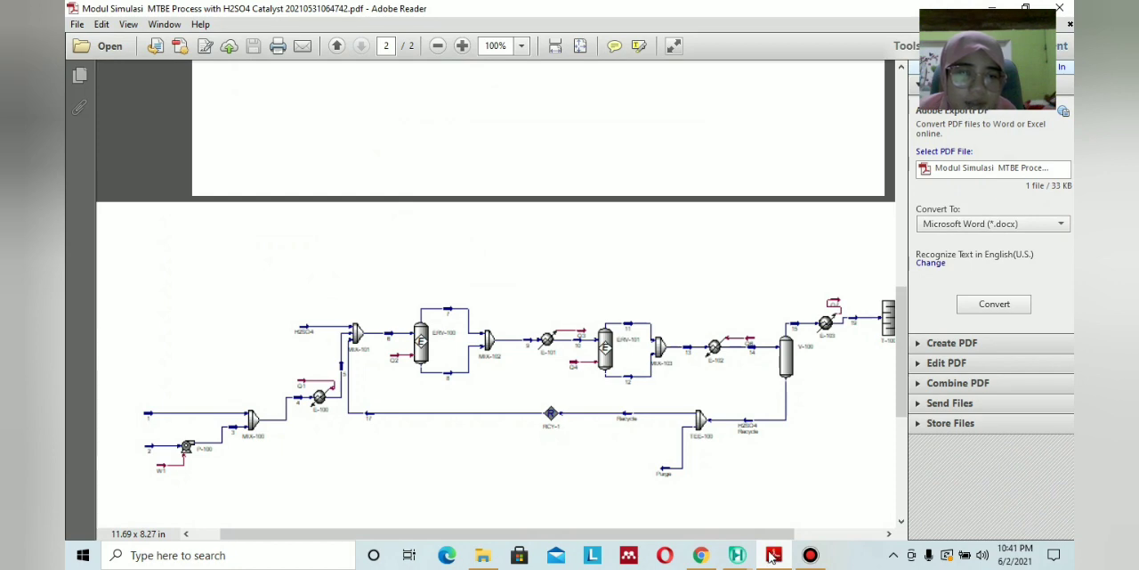
pyautogui.click(774, 556)
pyautogui.click(775, 556)
pyautogui.scroll(4, 626, 363)
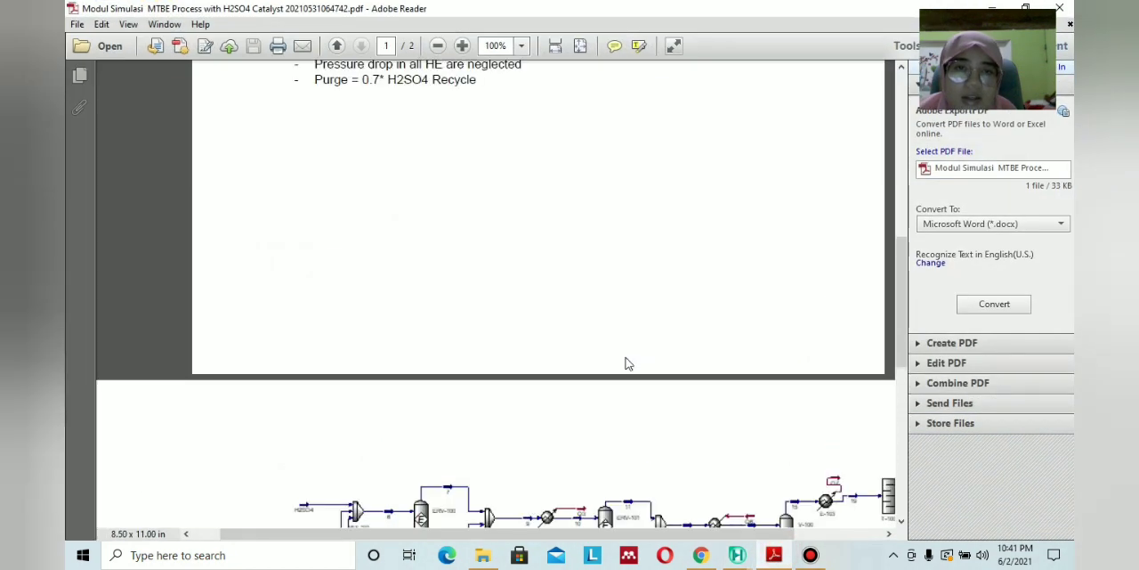
pyautogui.scroll(-3, 626, 364)
pyautogui.scroll(7, 626, 363)
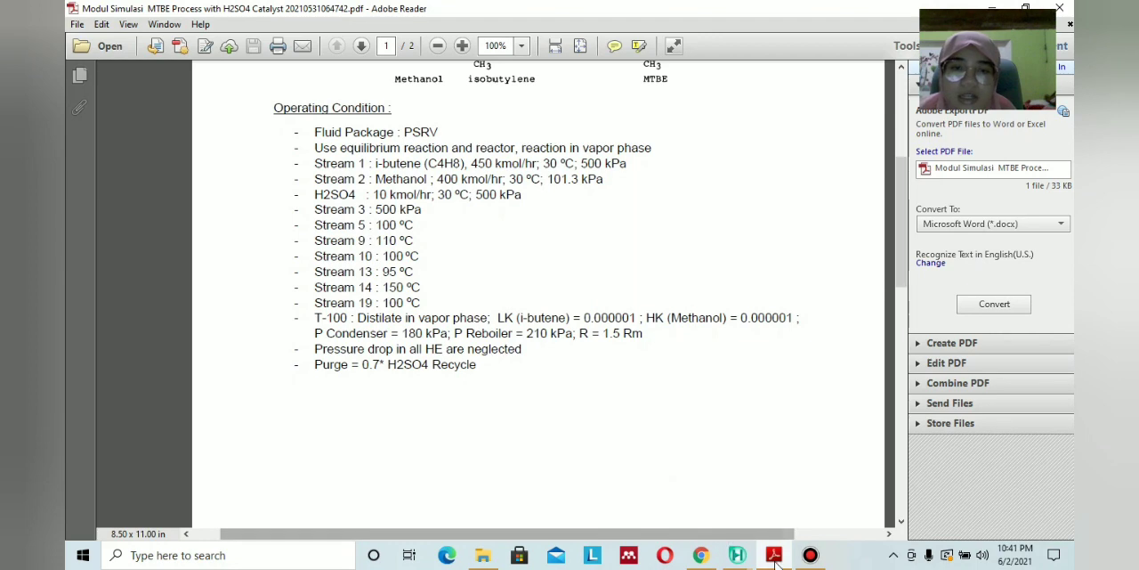
pyautogui.click(737, 554)
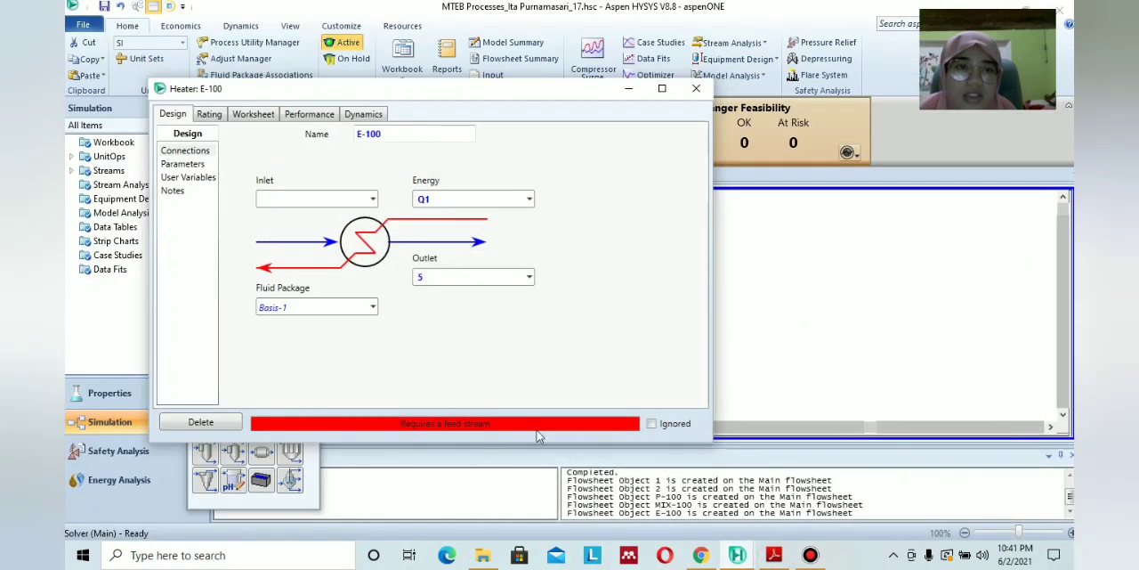
pyautogui.click(250, 115)
pyautogui.click(449, 166)
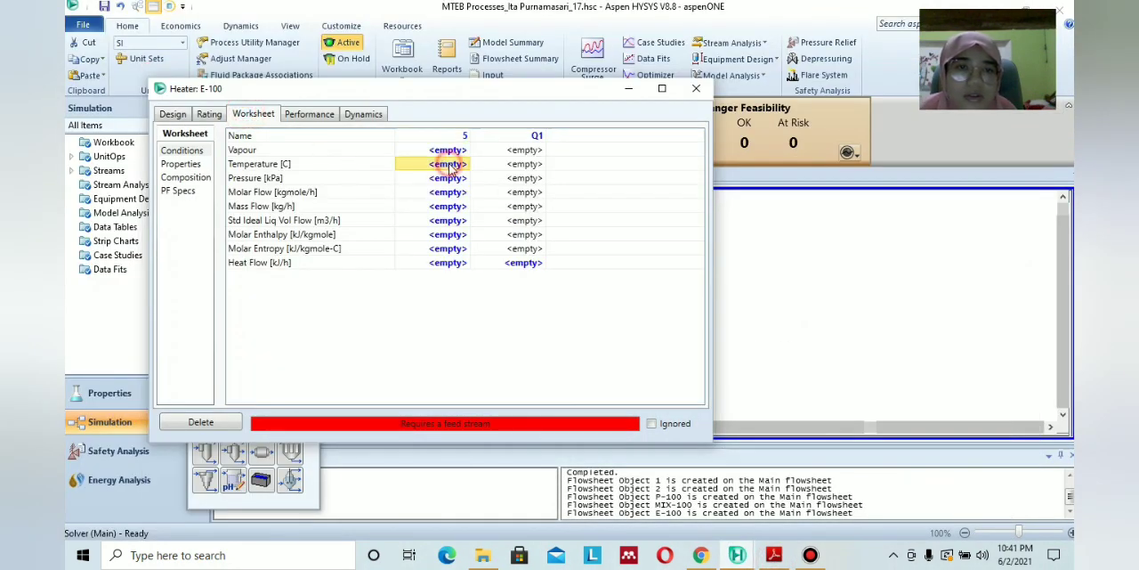
pyautogui.write('100')
pyautogui.click(496, 303)
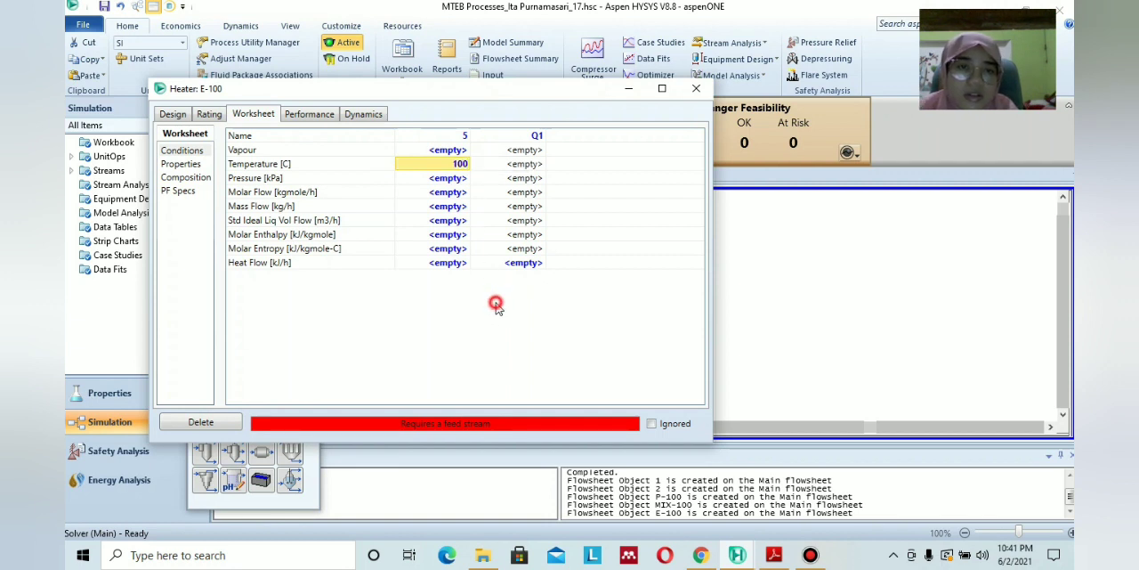
# Set the pressure drop (Delta P) of heater E-100 to 0 kPa in its design parameters.
pyautogui.click(182, 164)
pyautogui.click(185, 177)
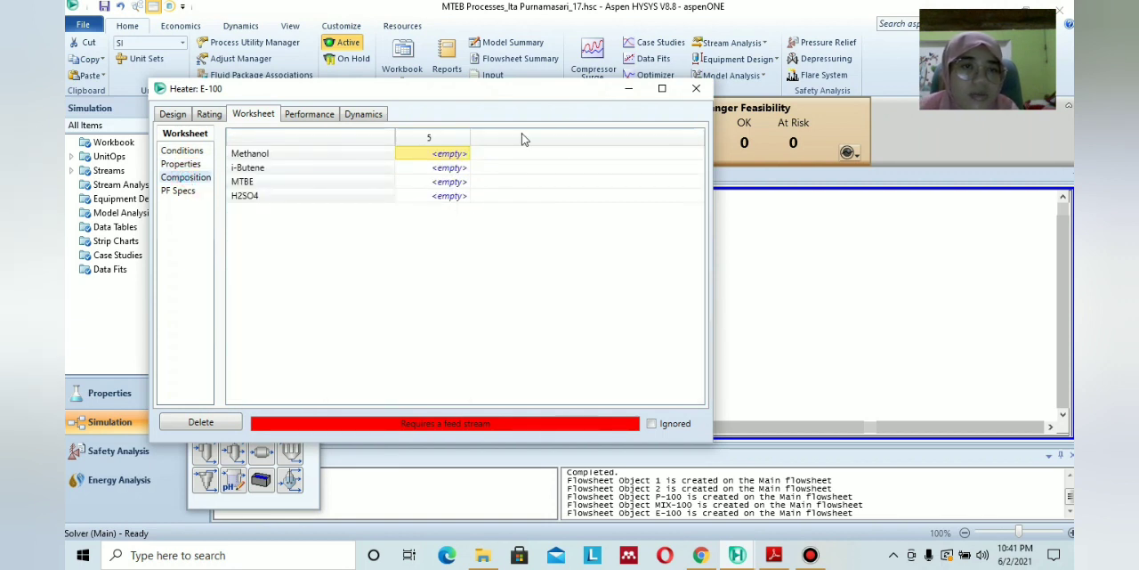
pyautogui.click(180, 163)
pyautogui.moveTo(463, 97)
pyautogui.mouseDown()
pyautogui.moveTo(907, 195)
pyautogui.moveTo(426, 381)
pyautogui.moveTo(401, 173)
pyautogui.moveTo(462, 110)
pyautogui.mouseUp()
pyautogui.click(170, 127)
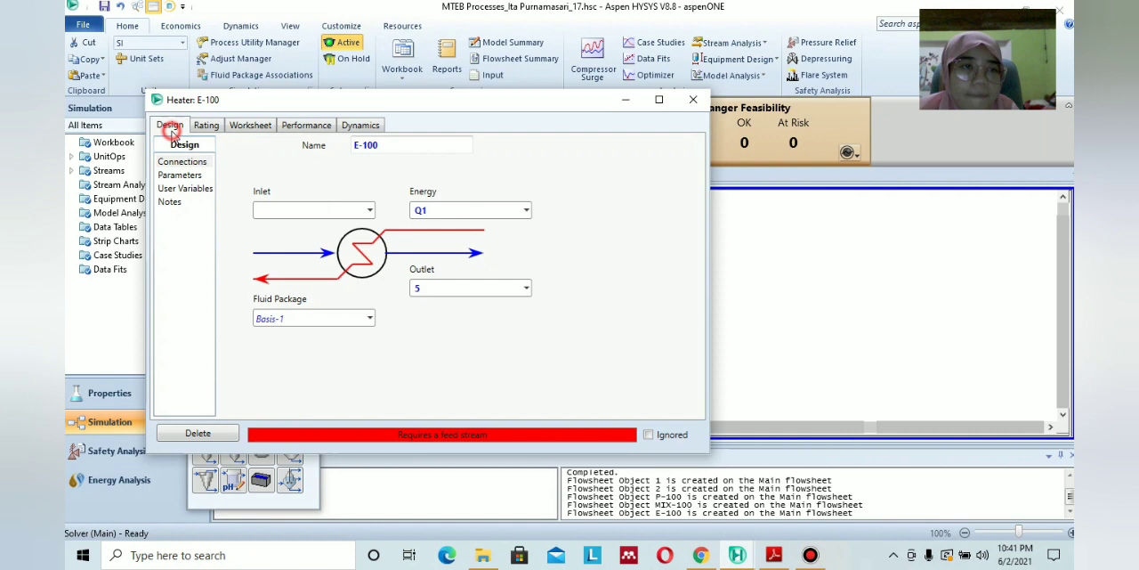
pyautogui.click(201, 176)
pyautogui.click(287, 163)
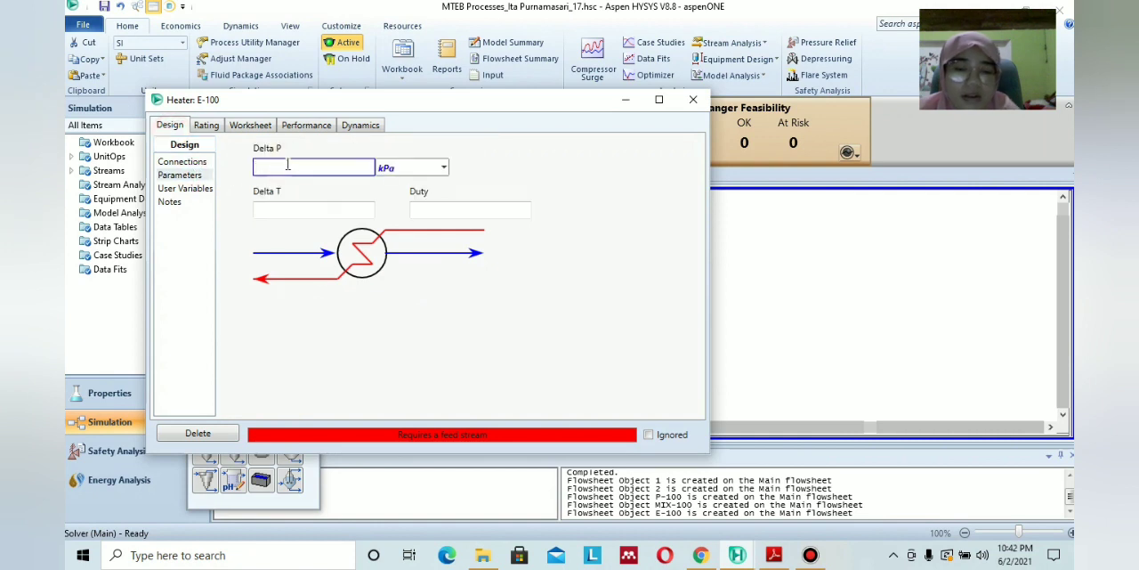
pyautogui.click(561, 179)
# Review the heater's worksheet conditions, connect stream 4 as the inlet of E-100, and close the heater.
pyautogui.click(249, 125)
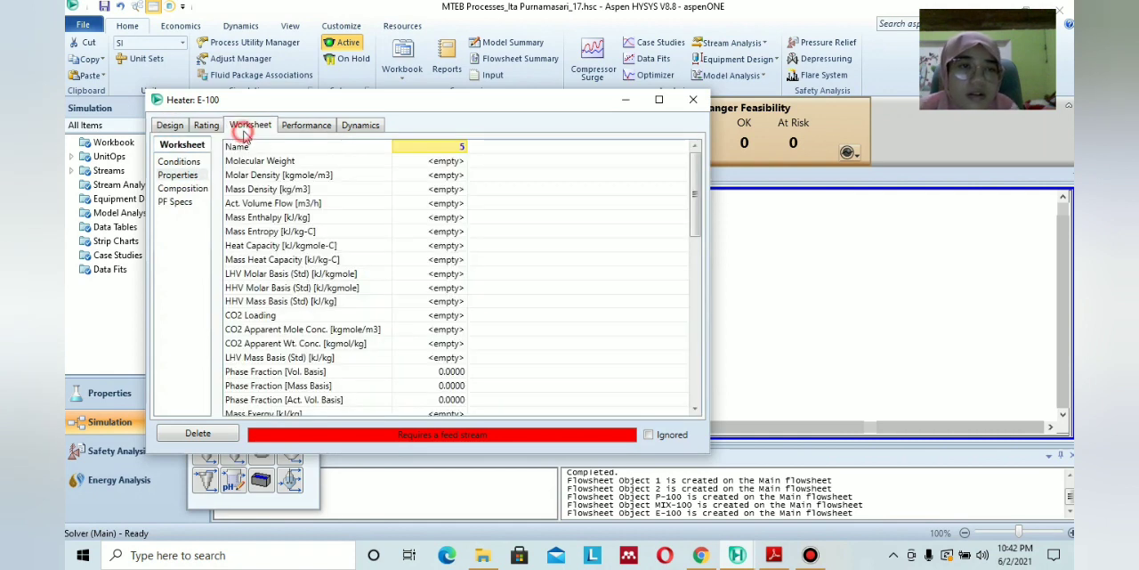
pyautogui.click(185, 127)
pyautogui.click(234, 126)
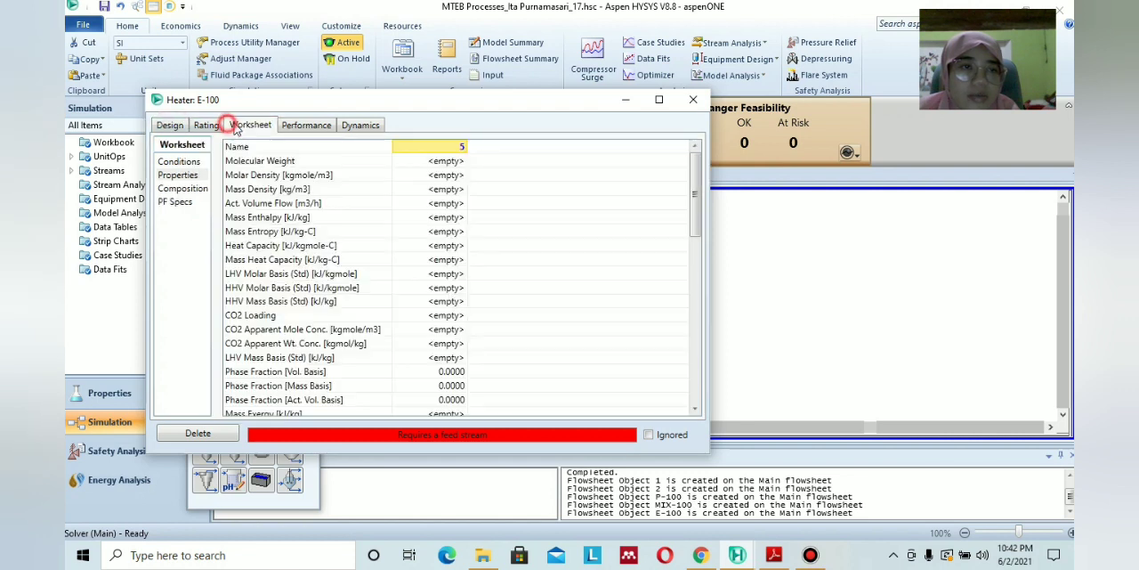
pyautogui.click(178, 161)
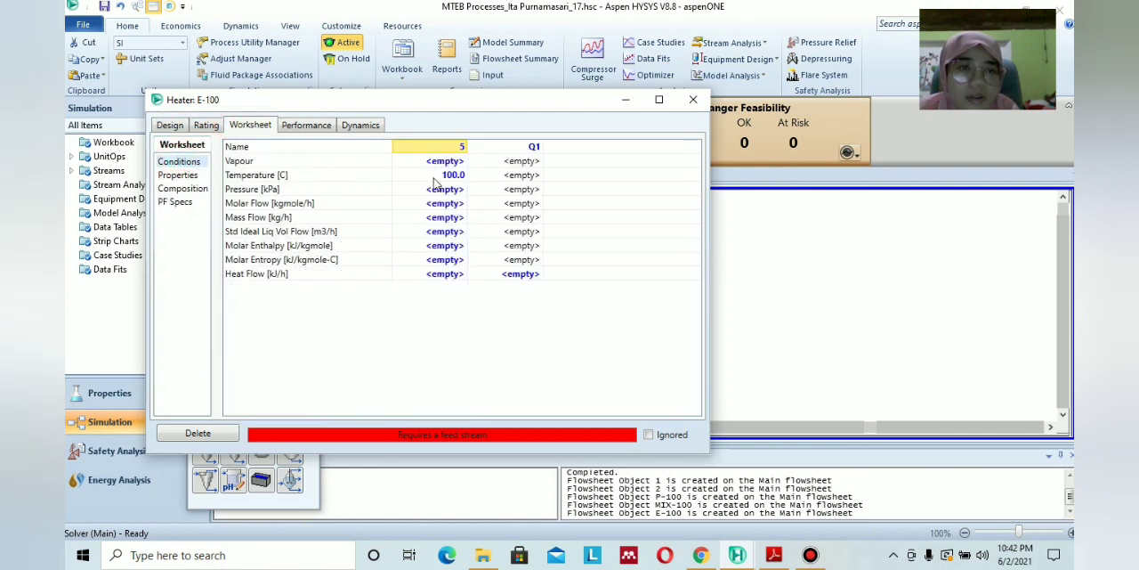
pyautogui.click(432, 313)
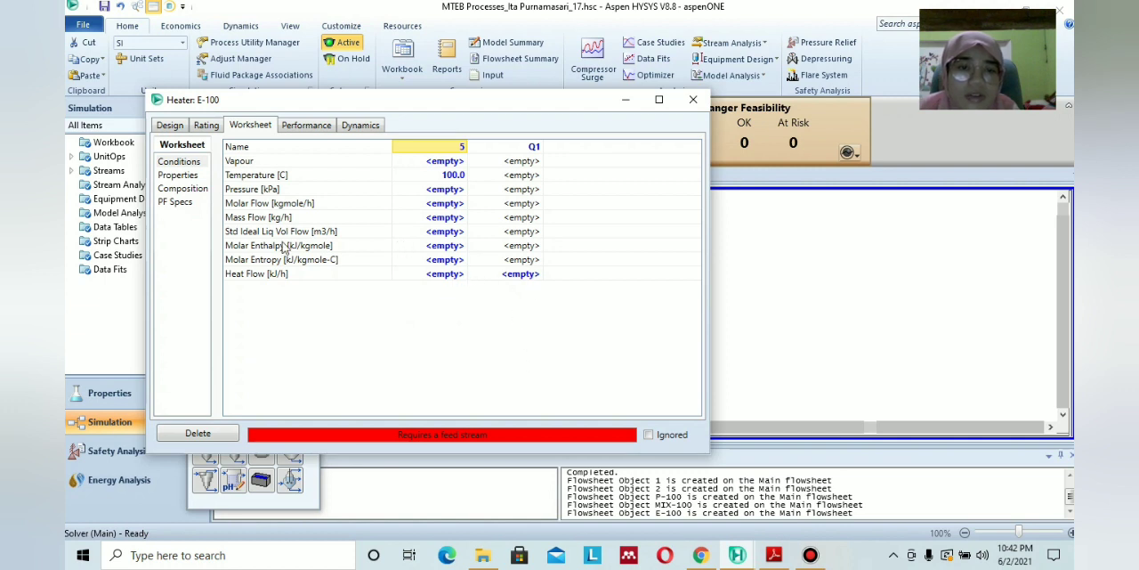
pyautogui.click(171, 125)
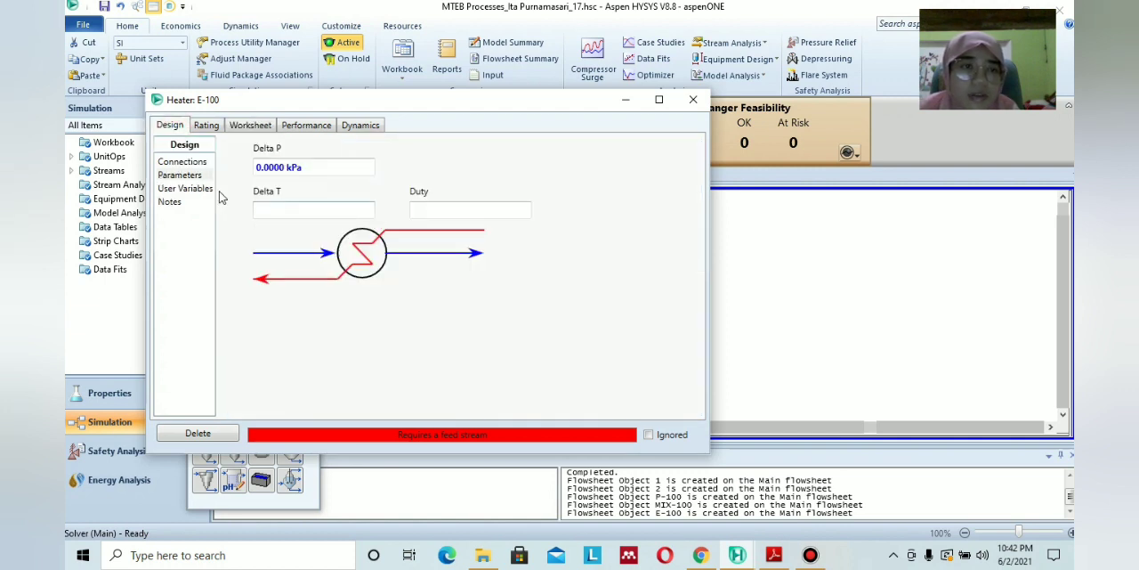
pyautogui.click(193, 162)
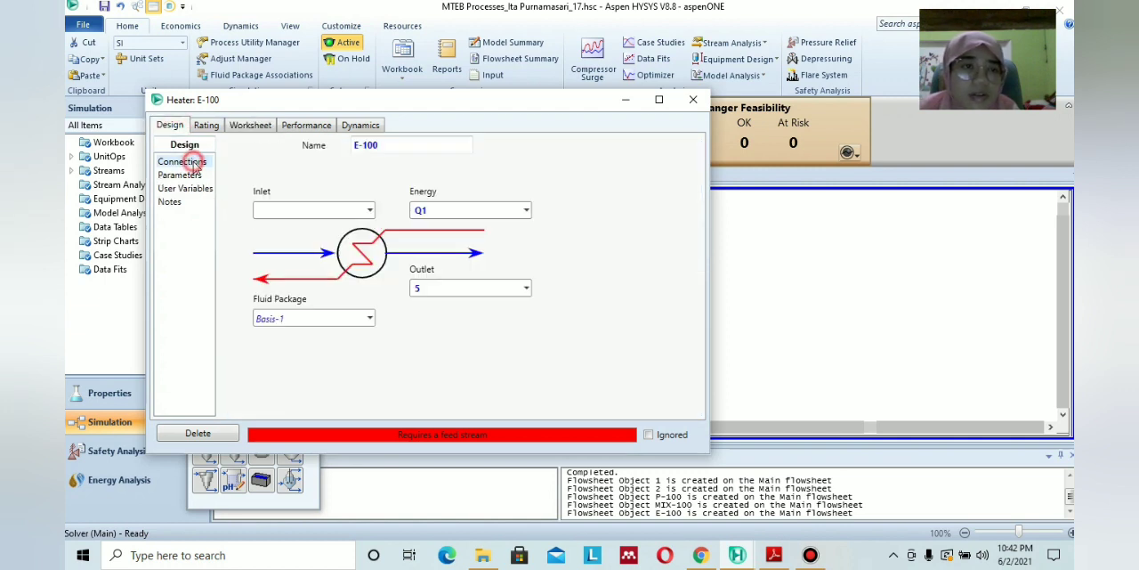
pyautogui.click(369, 210)
pyautogui.click(350, 231)
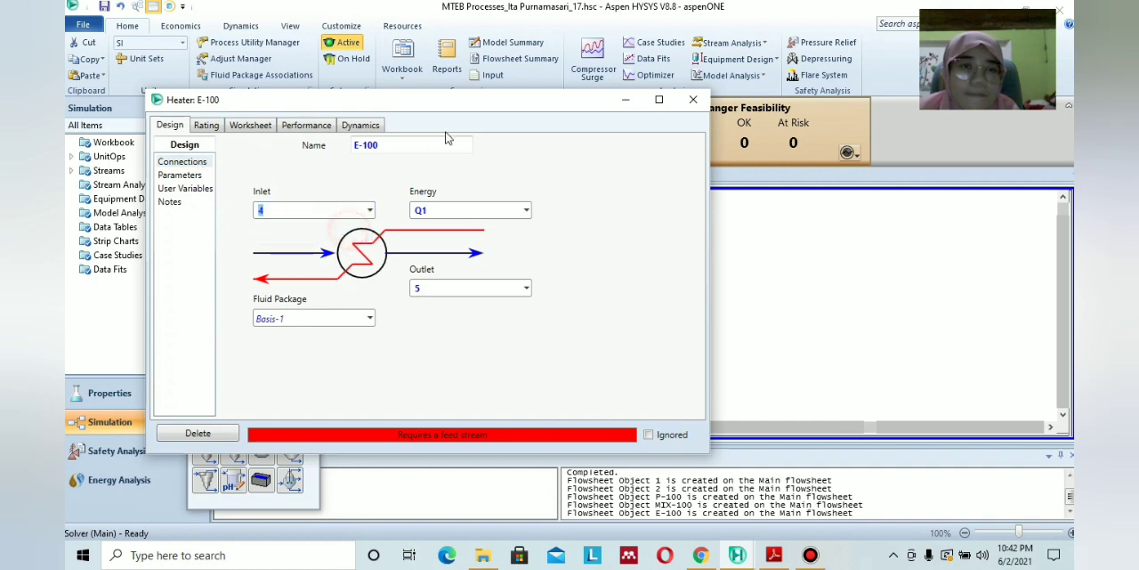
pyautogui.click(693, 99)
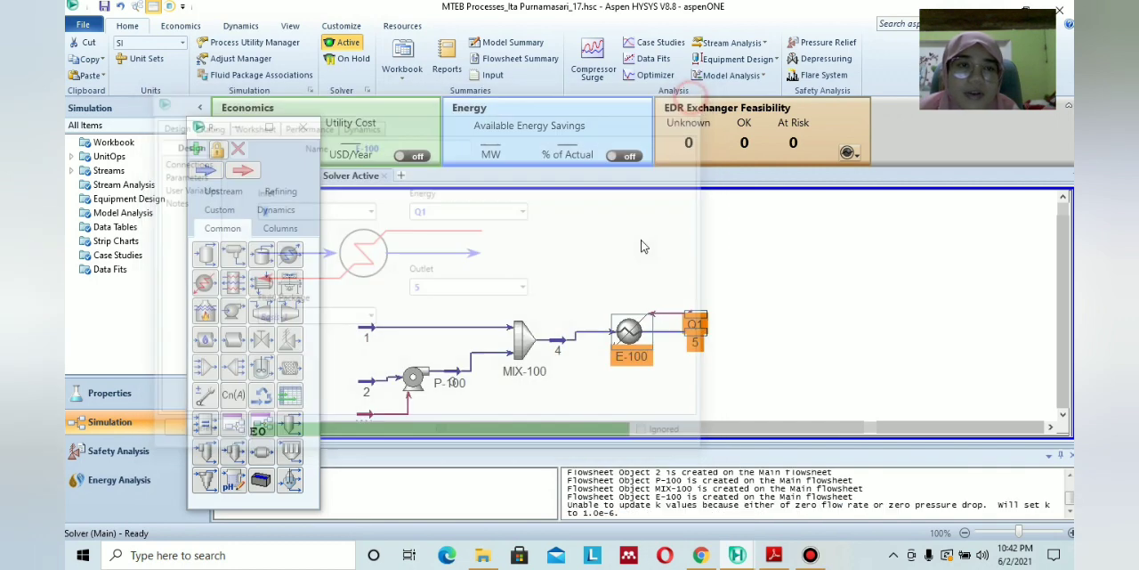
# Check the calculated results of heater E-100 and the conditions of stream 5.
pyautogui.moveTo(637, 335)
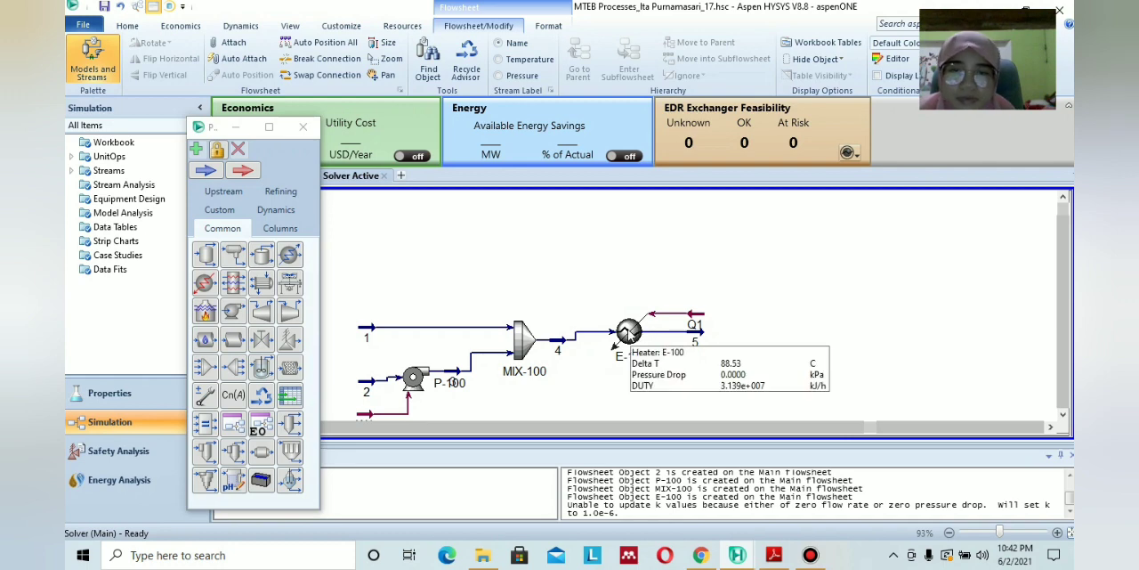
pyautogui.doubleClick(697, 332)
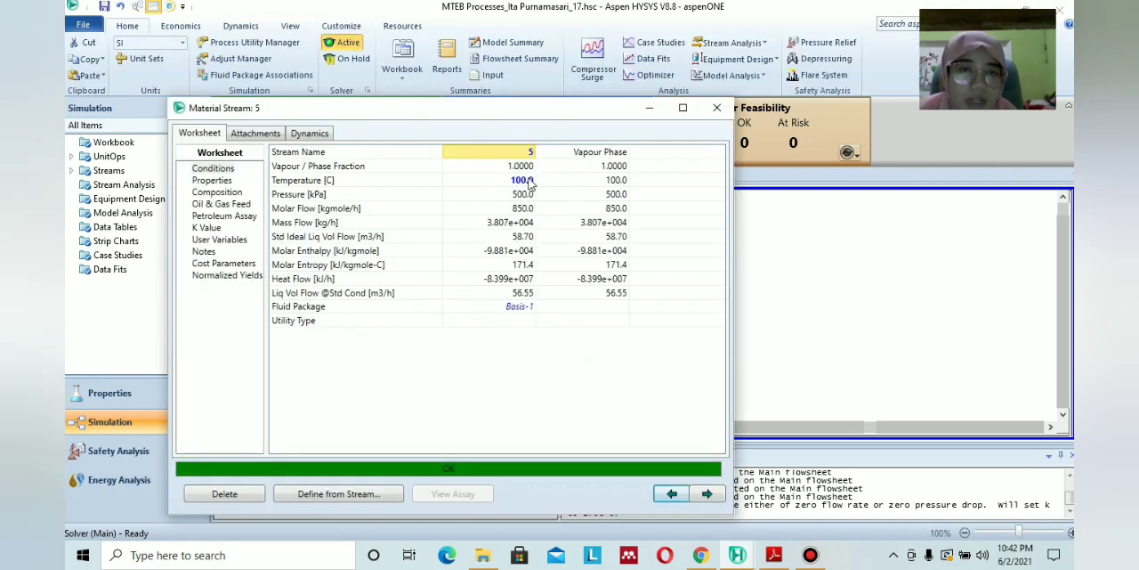
pyautogui.click(717, 107)
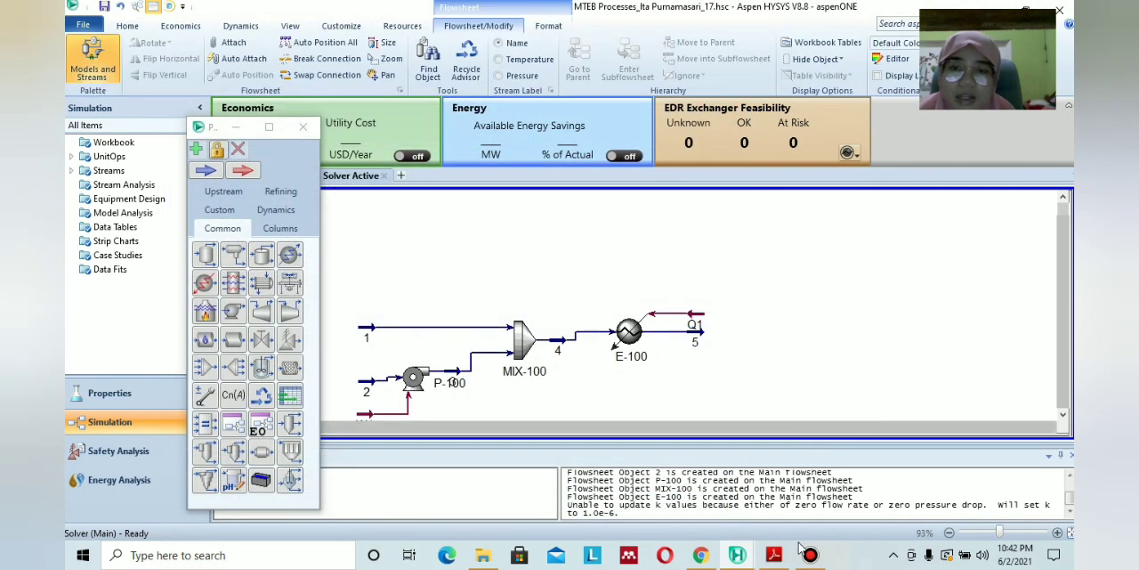
# Check the flow diagram in the PDF module and place a second mixer above heater E-100 in the HYSYS flowsheet.
pyautogui.click(774, 556)
pyautogui.scroll(-10, 561, 383)
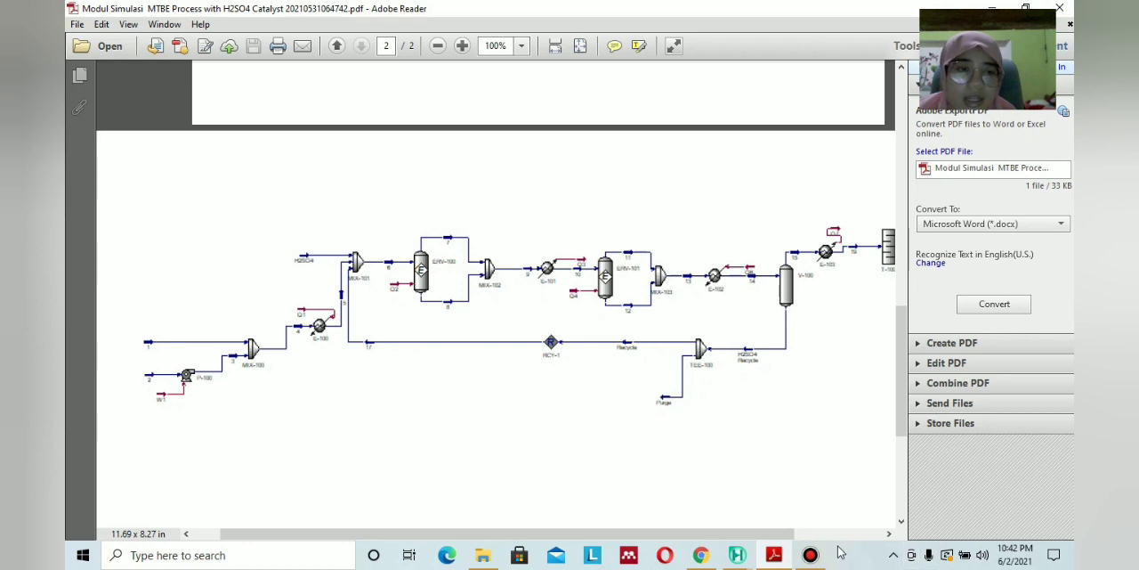
pyautogui.click(774, 556)
pyautogui.click(206, 366)
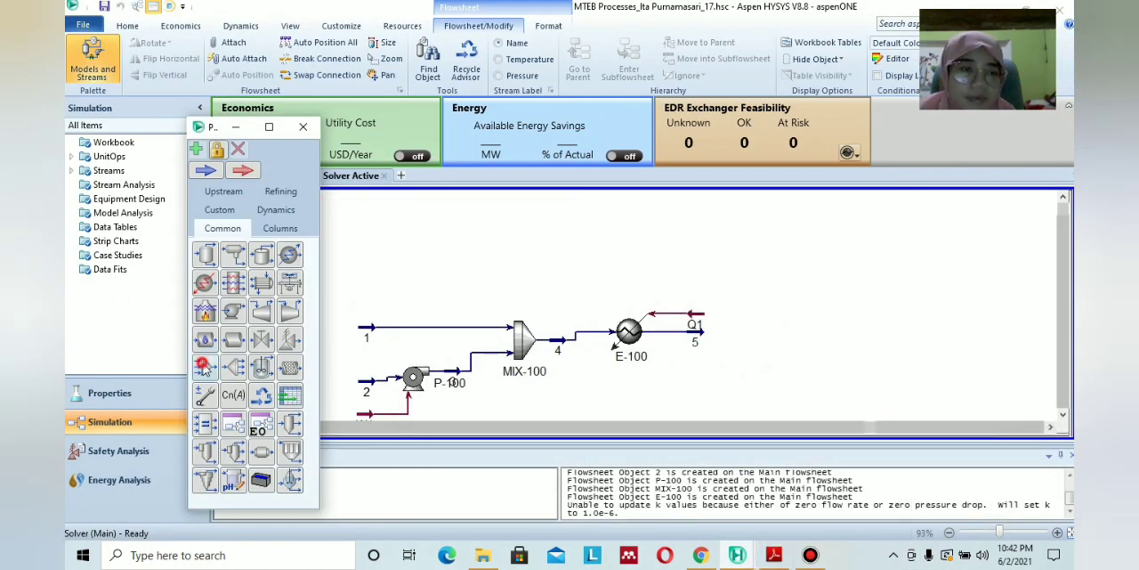
pyautogui.click(679, 267)
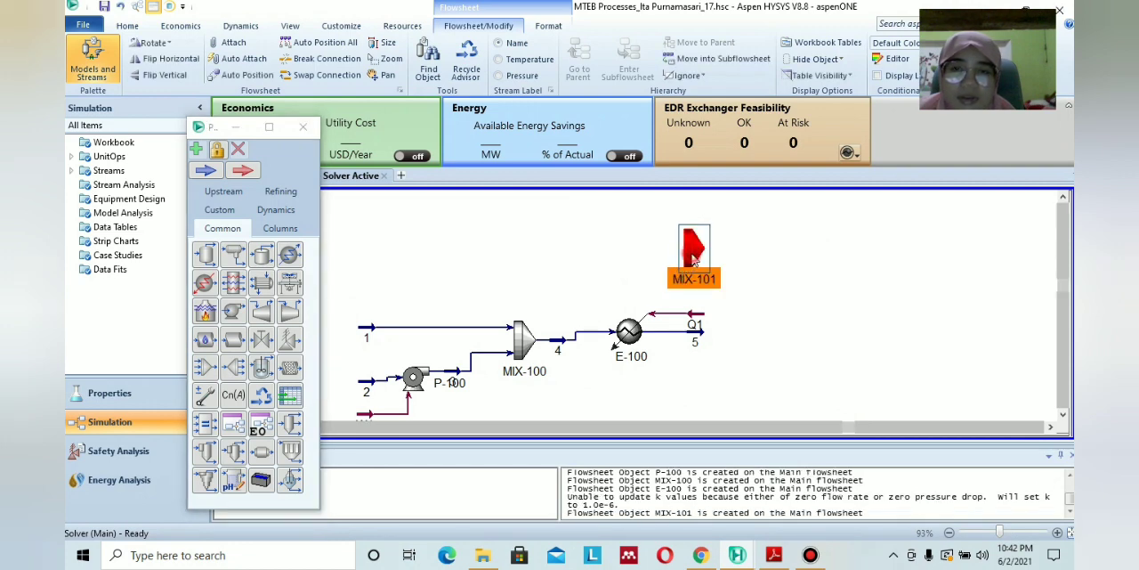
# Connect a new stream H2SO4 and stream 5 as inlets of mixer MIX-101, following the PDF flow diagram.
pyautogui.doubleClick(688, 260)
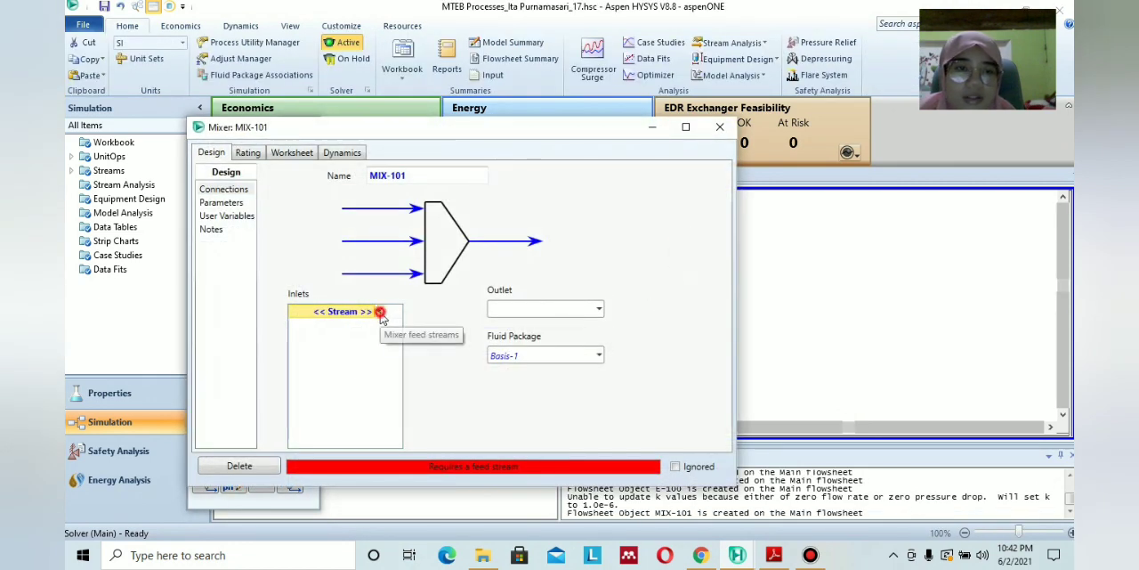
pyautogui.click(378, 311)
pyautogui.click(345, 312)
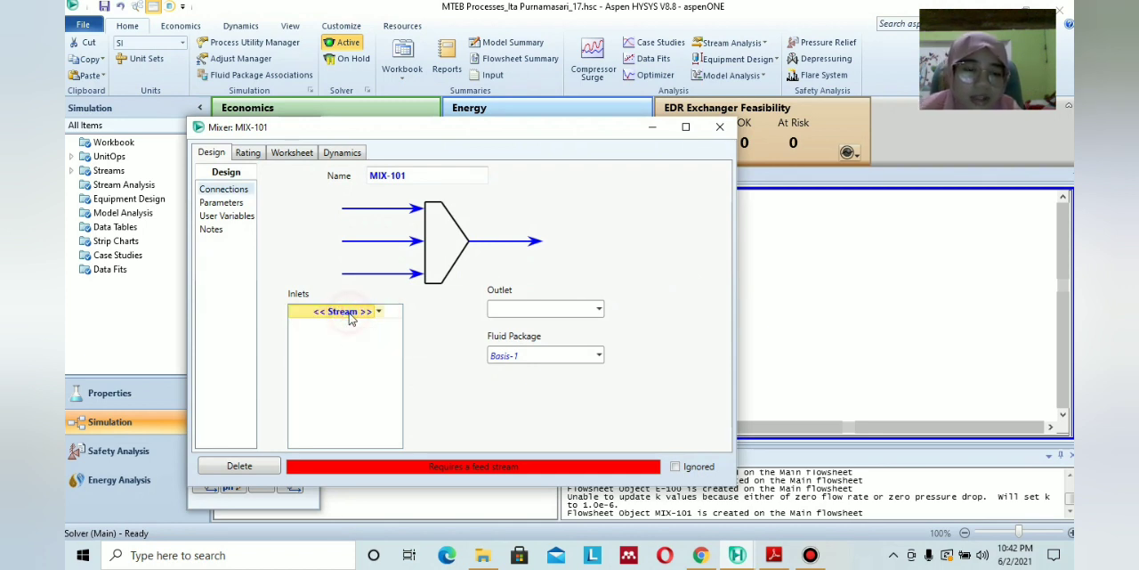
pyautogui.write('H2SO4')
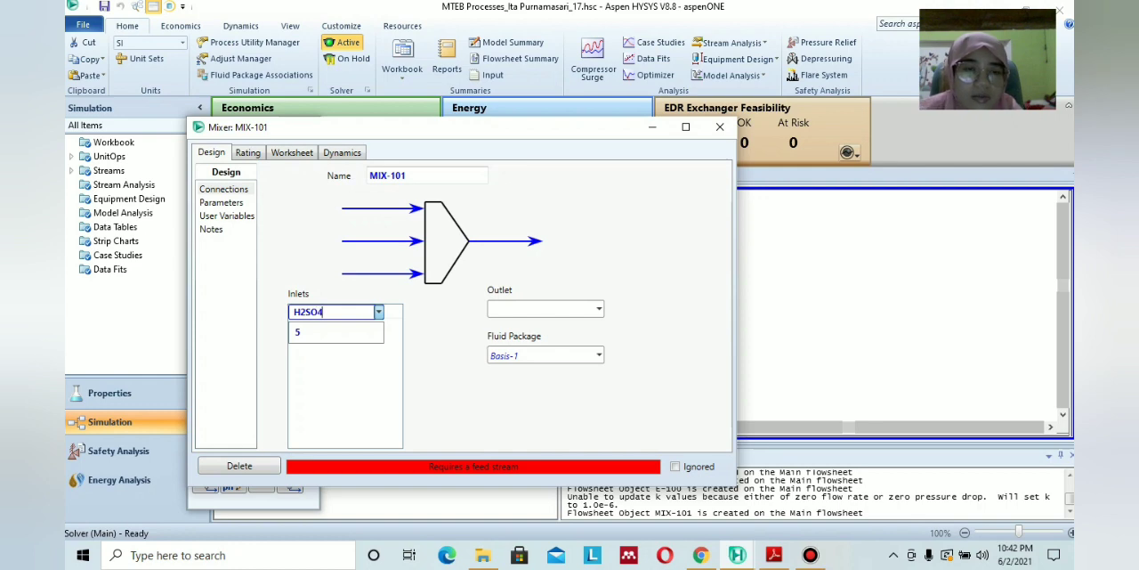
pyautogui.click(445, 340)
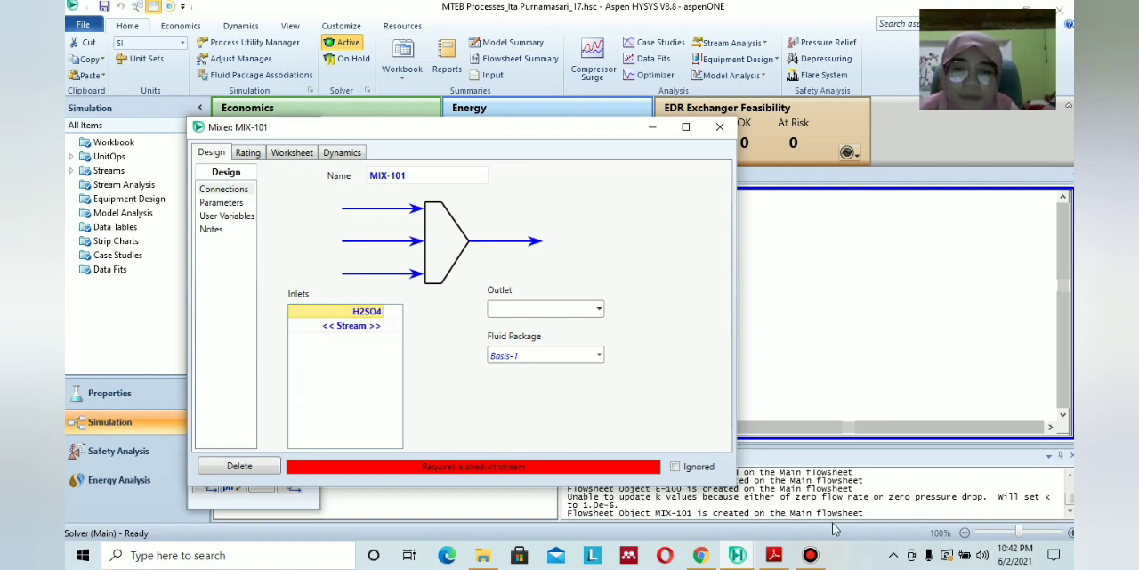
pyautogui.click(781, 555)
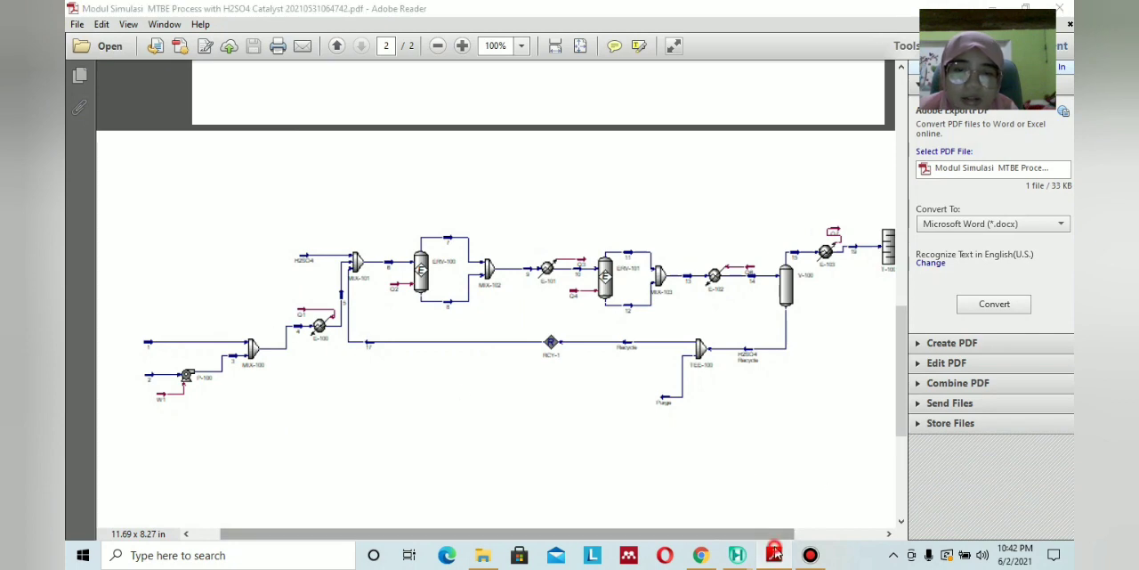
pyautogui.click(737, 554)
pyautogui.click(381, 327)
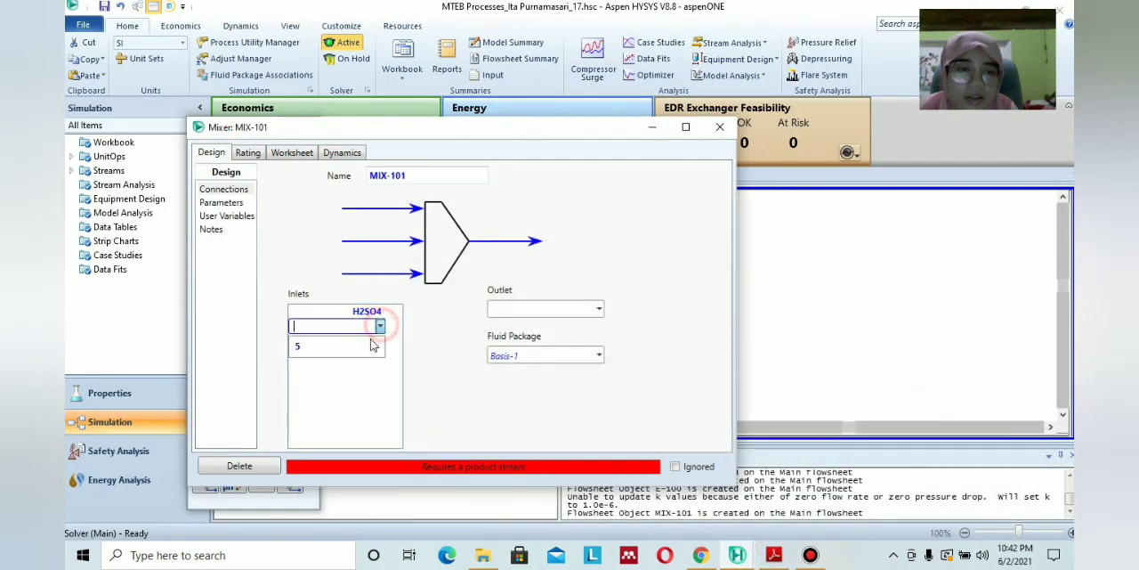
pyautogui.click(381, 347)
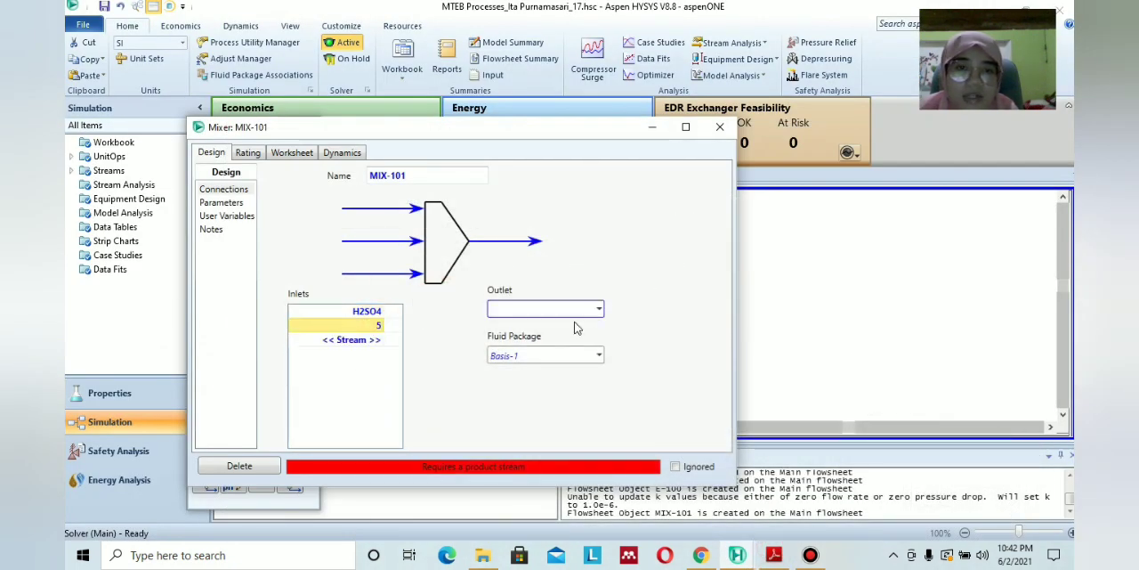
# Name the outlet stream of MIX-101 6 per the PDF diagram, review the mixer's worksheet conditions, and close the mixer.
pyautogui.click(772, 556)
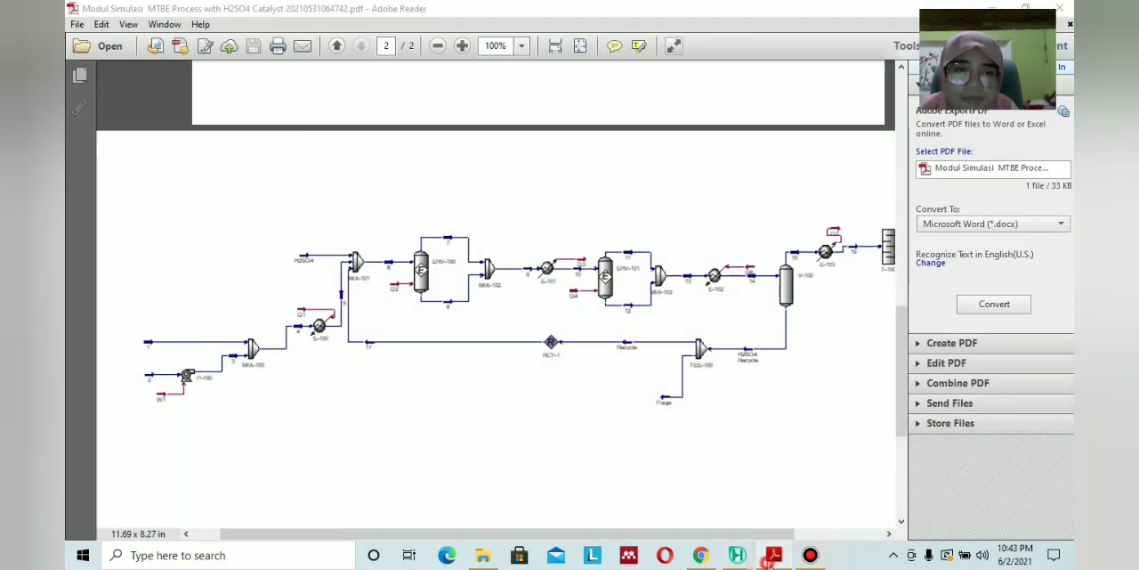
pyautogui.click(770, 561)
pyautogui.click(555, 307)
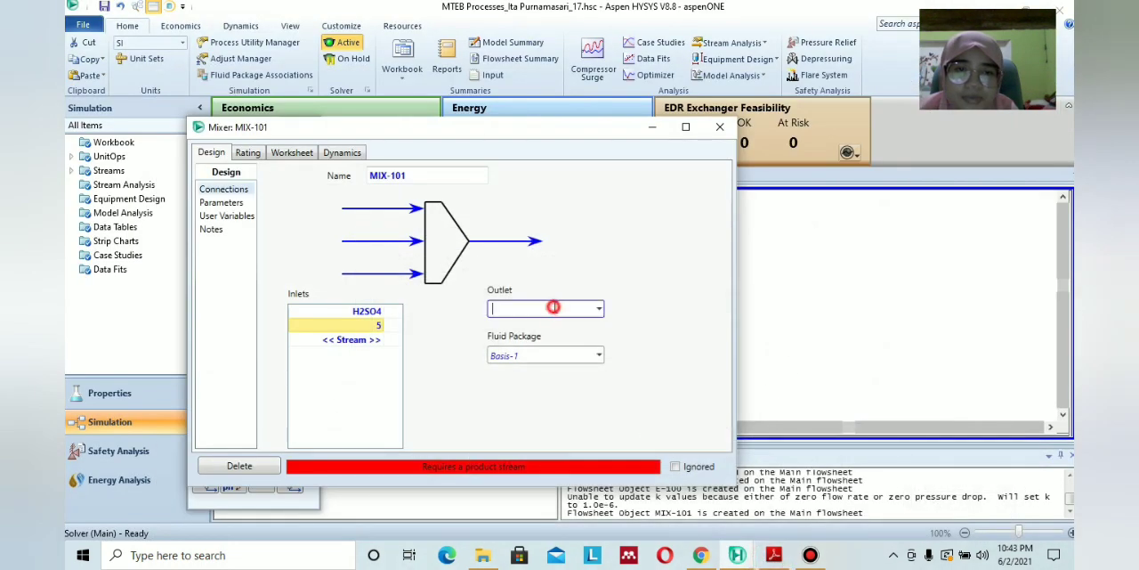
pyautogui.click(608, 272)
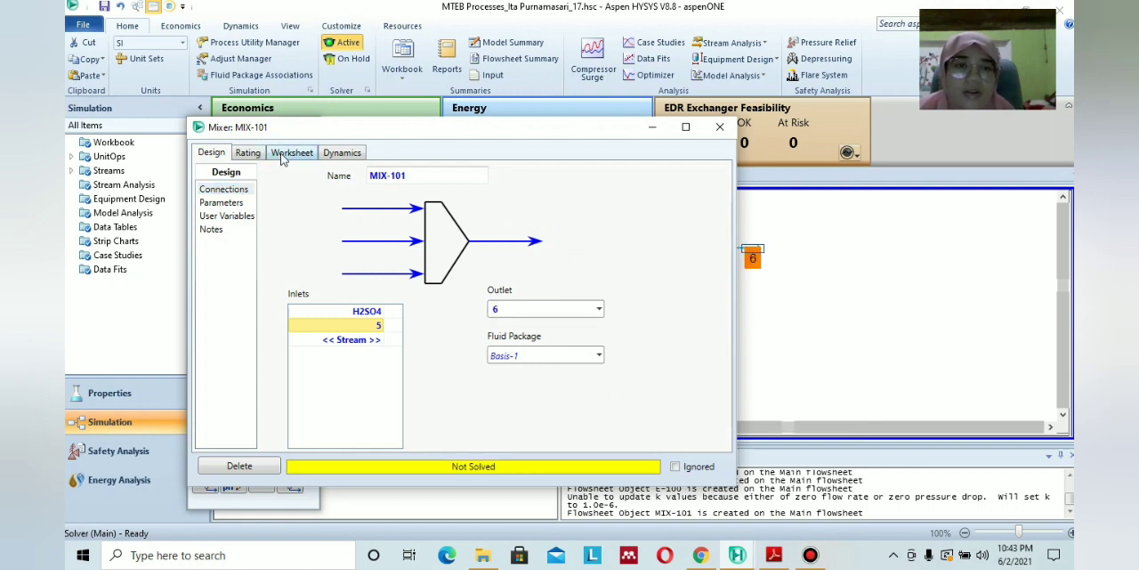
pyautogui.click(291, 153)
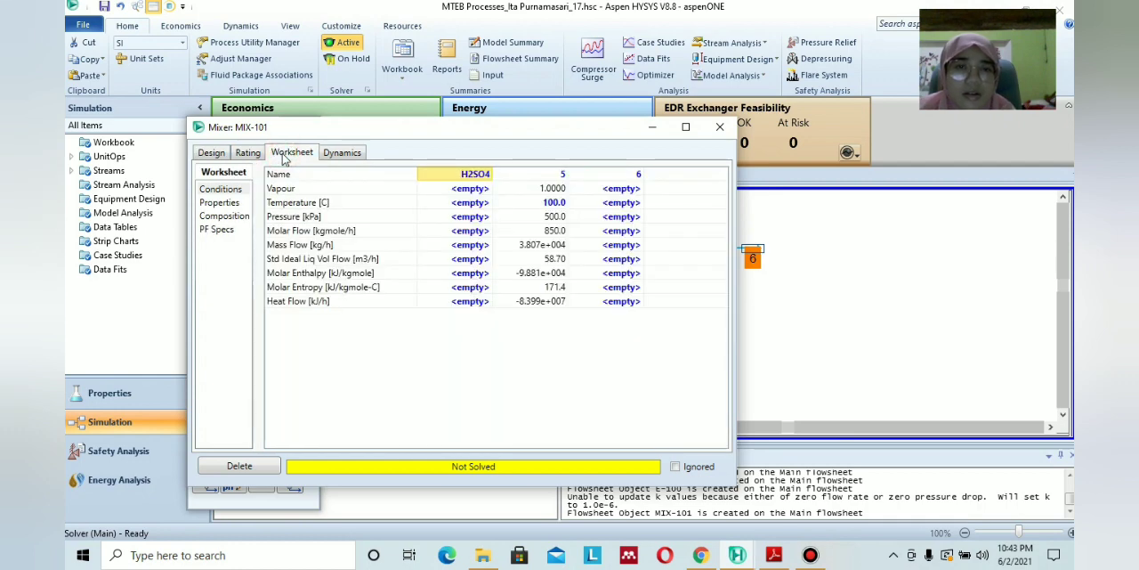
pyautogui.click(720, 127)
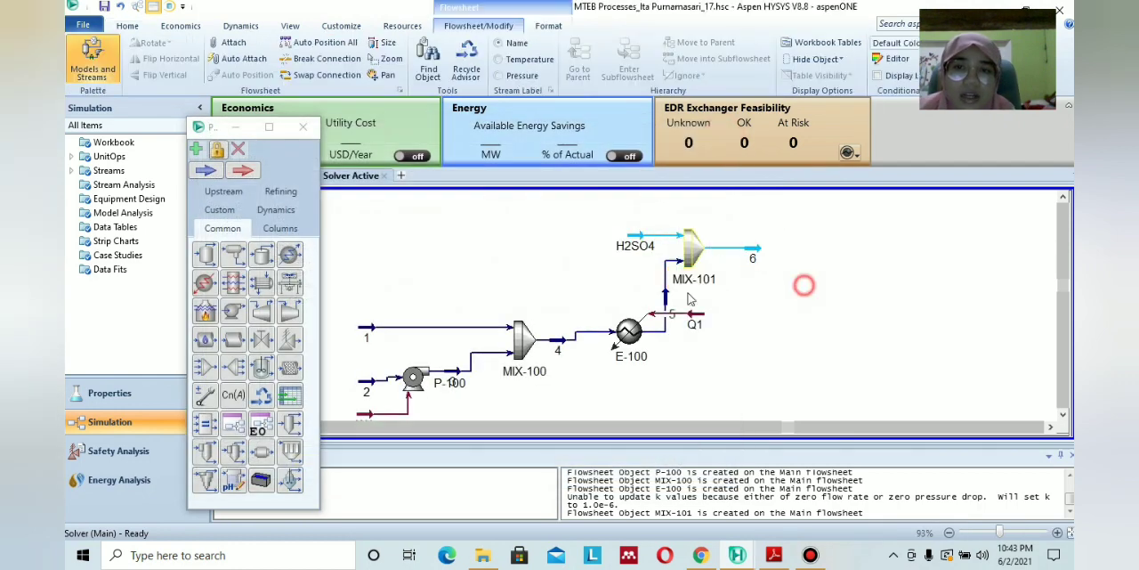
# Look up the H2SO4 feed in the PDF module's operating conditions and set that stream's molar flow to 10 kgmole/h.
pyautogui.click(641, 234)
pyautogui.doubleClick(641, 234)
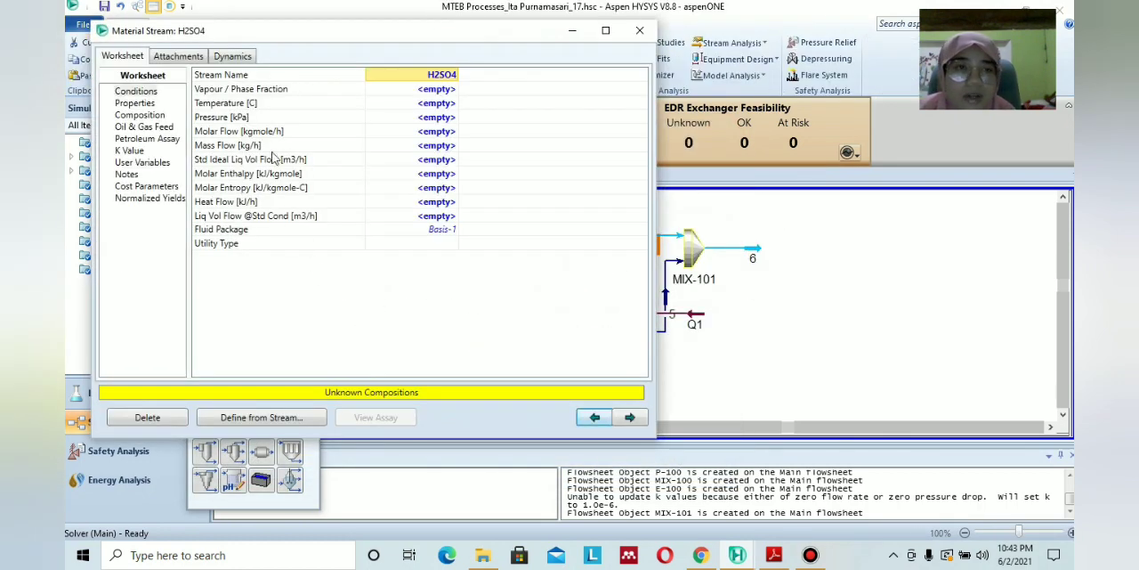
pyautogui.click(436, 105)
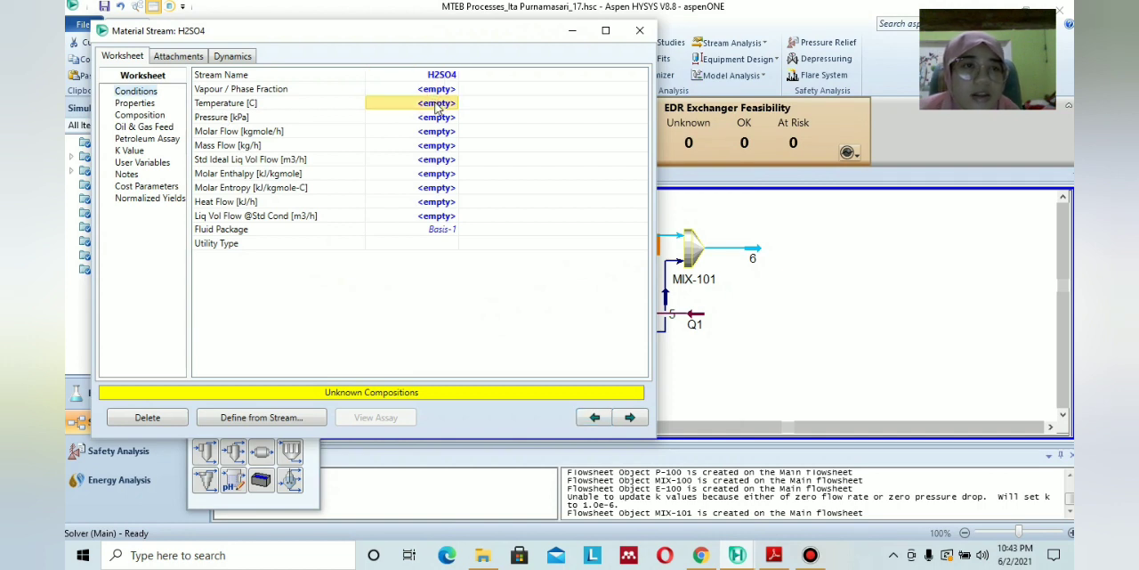
pyautogui.click(432, 91)
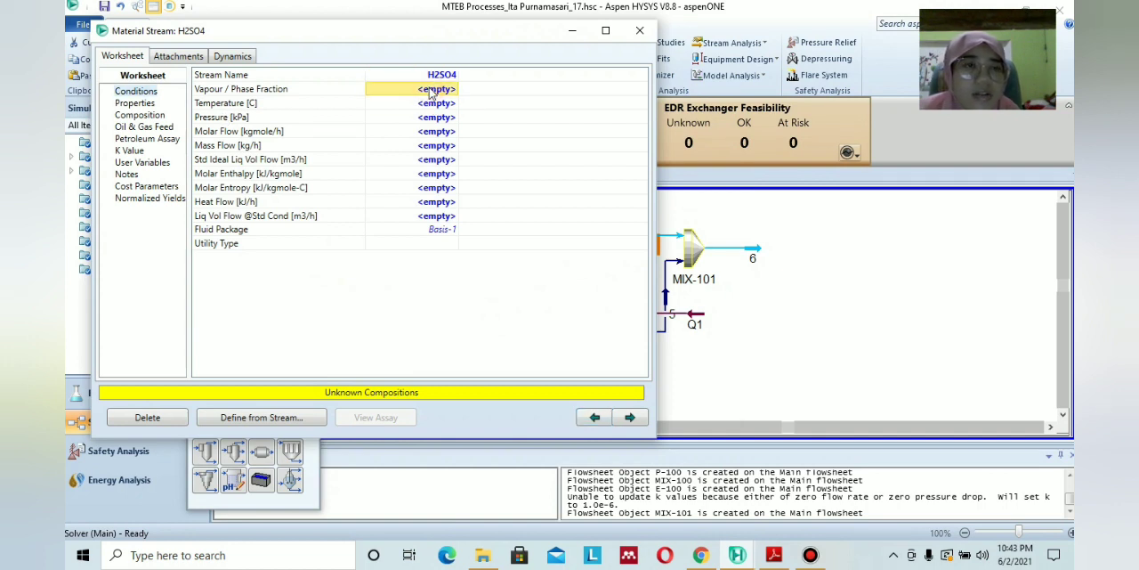
pyautogui.click(773, 554)
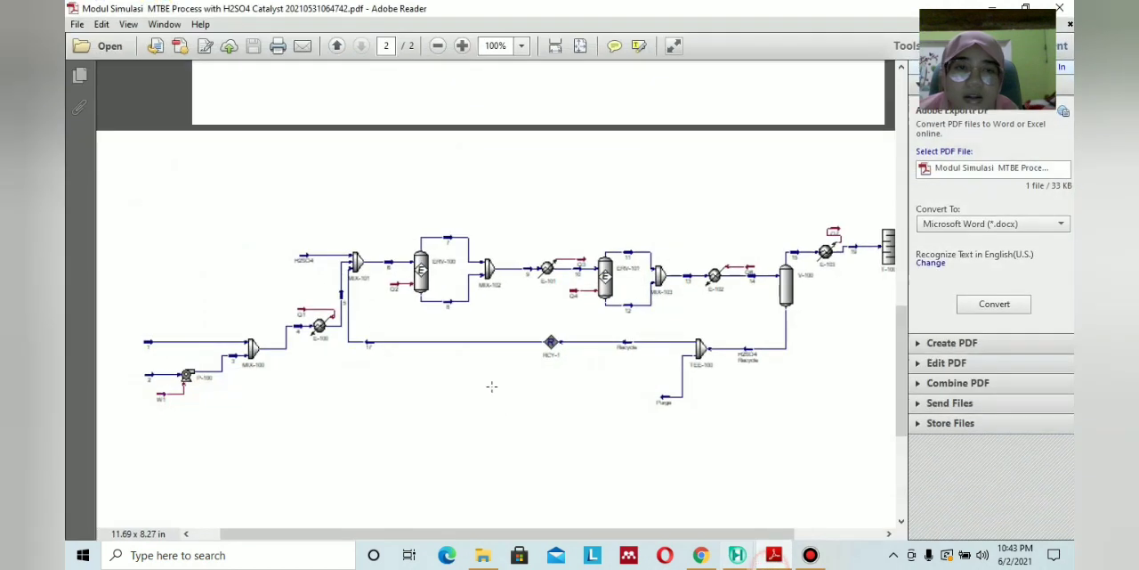
pyautogui.scroll(10, 486, 365)
pyautogui.scroll(4, 485, 365)
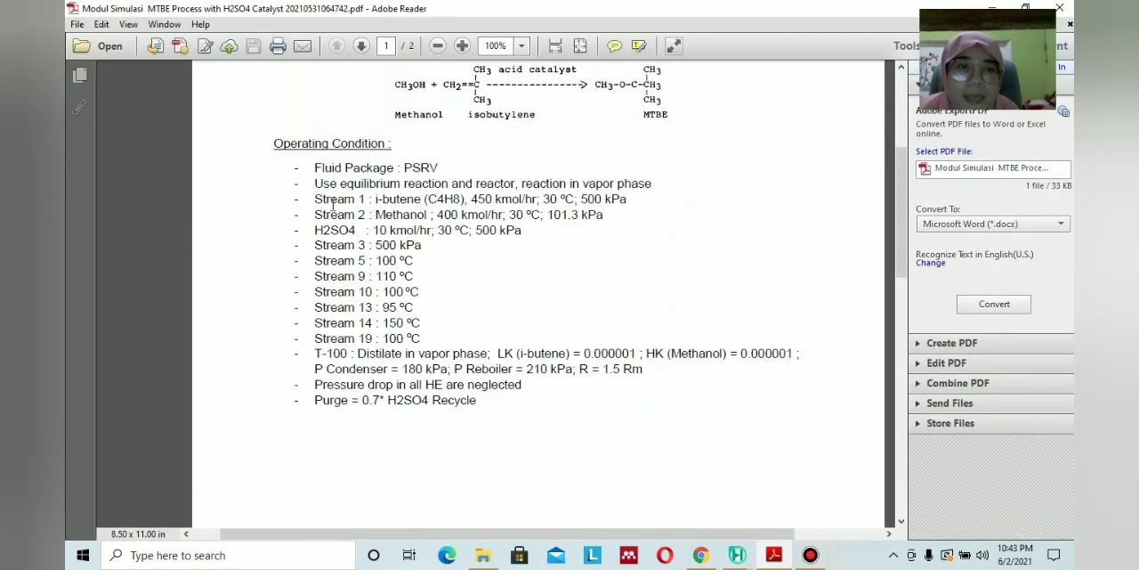
pyautogui.moveTo(775, 555)
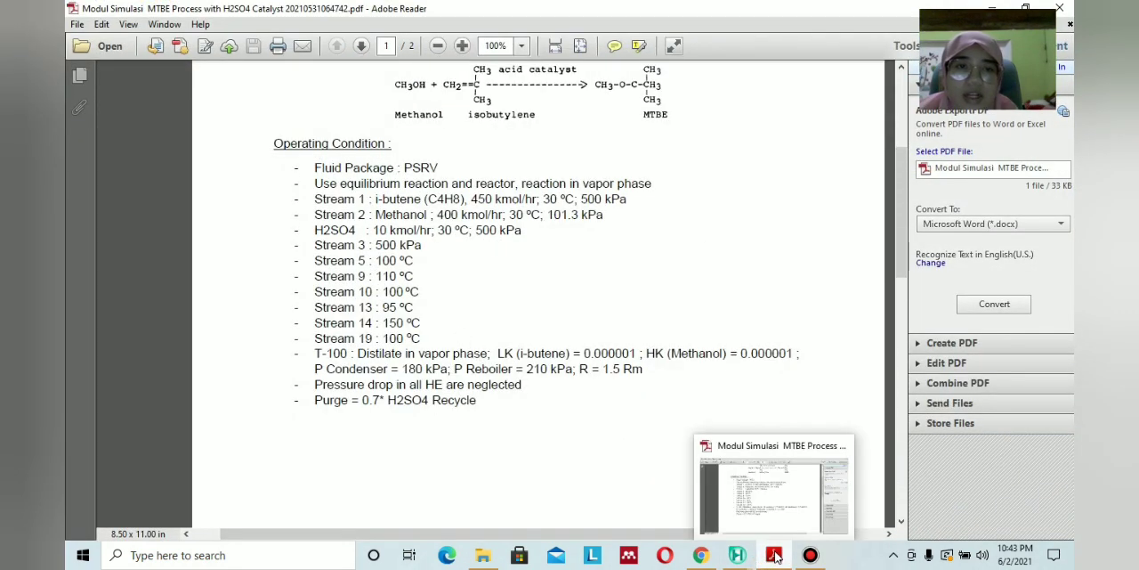
pyautogui.click(775, 554)
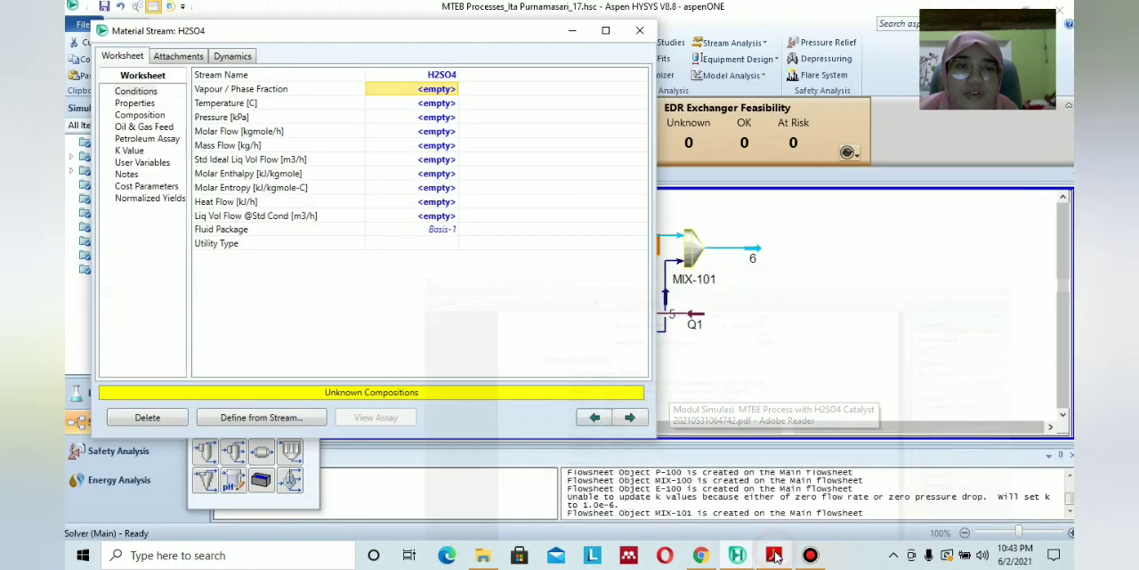
pyautogui.click(423, 131)
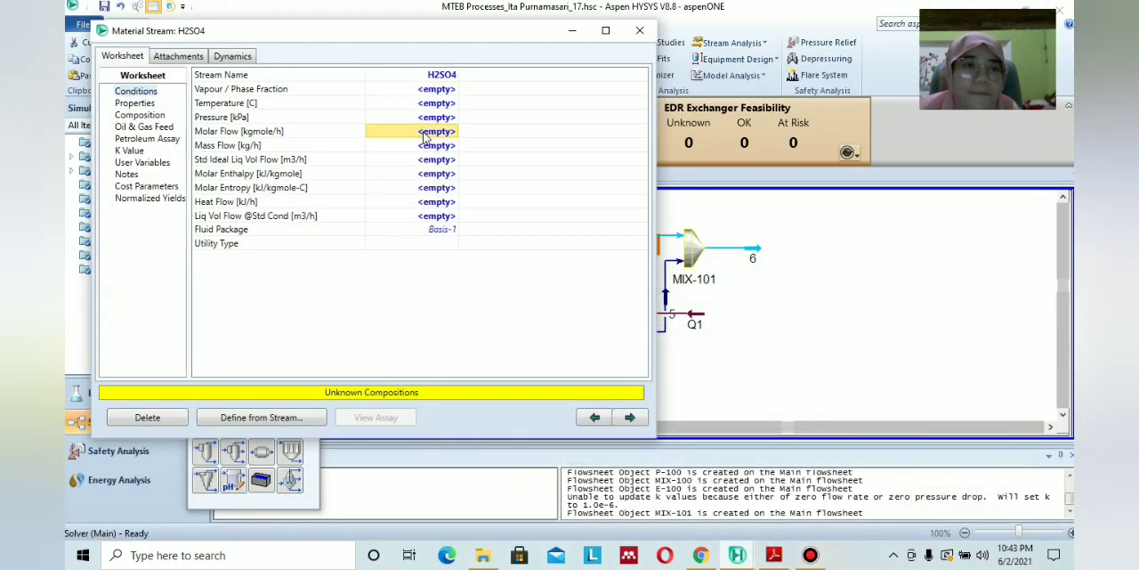
pyautogui.write('10')
pyautogui.click(514, 281)
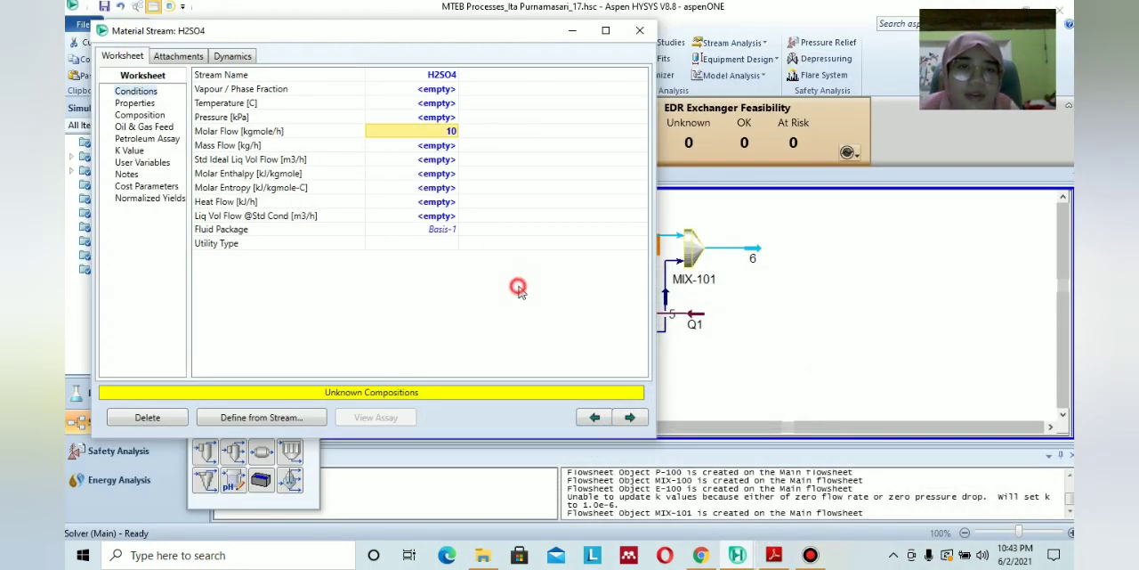
# Set the H2SO4 stream's temperature to 30 °C and pressure to 500 kPa, checking them against the PDF module's operating conditions.
pyautogui.click(772, 554)
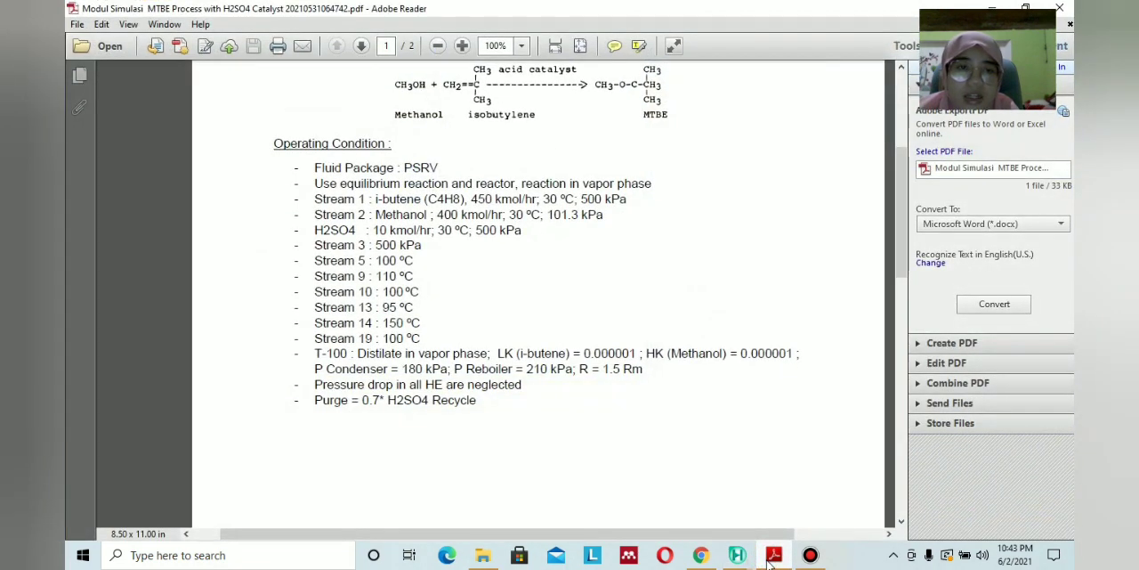
pyautogui.click(773, 555)
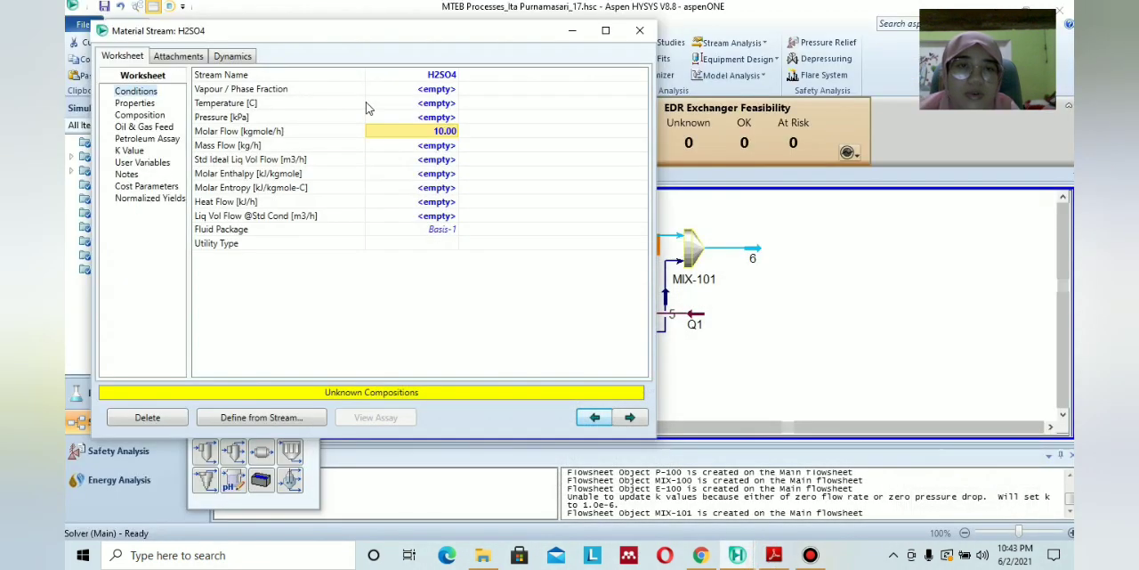
pyautogui.click(429, 103)
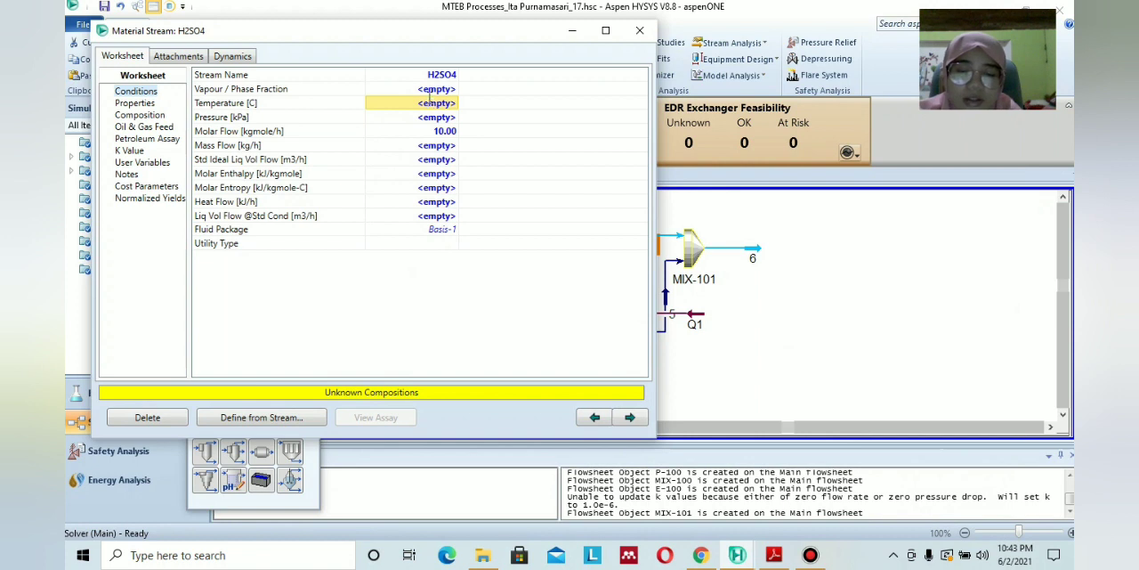
pyautogui.write('30')
pyautogui.press('Return')
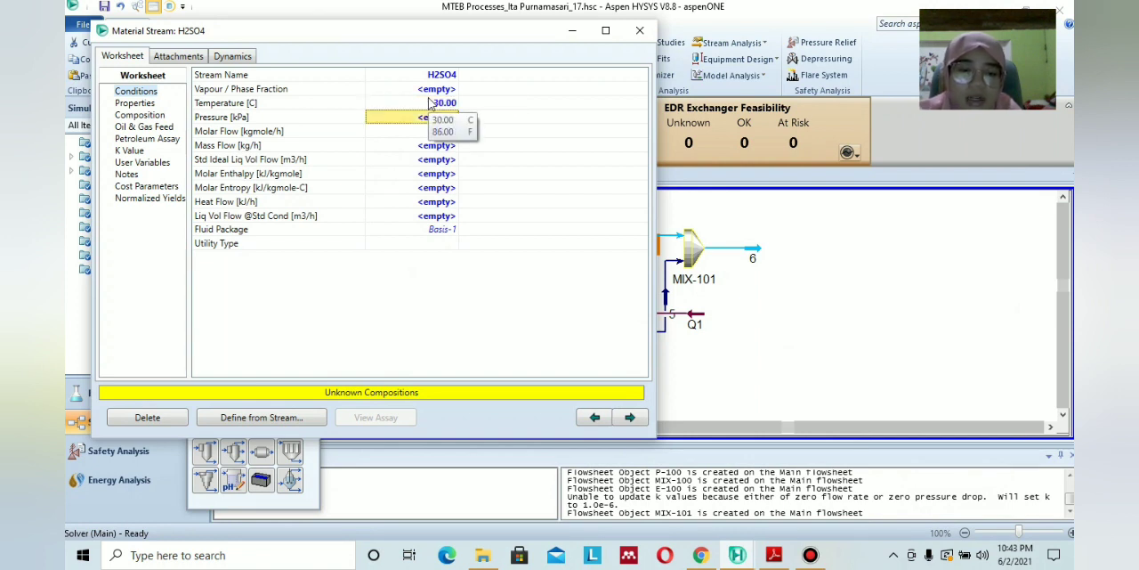
pyautogui.write('10.0')
pyautogui.press('Return')
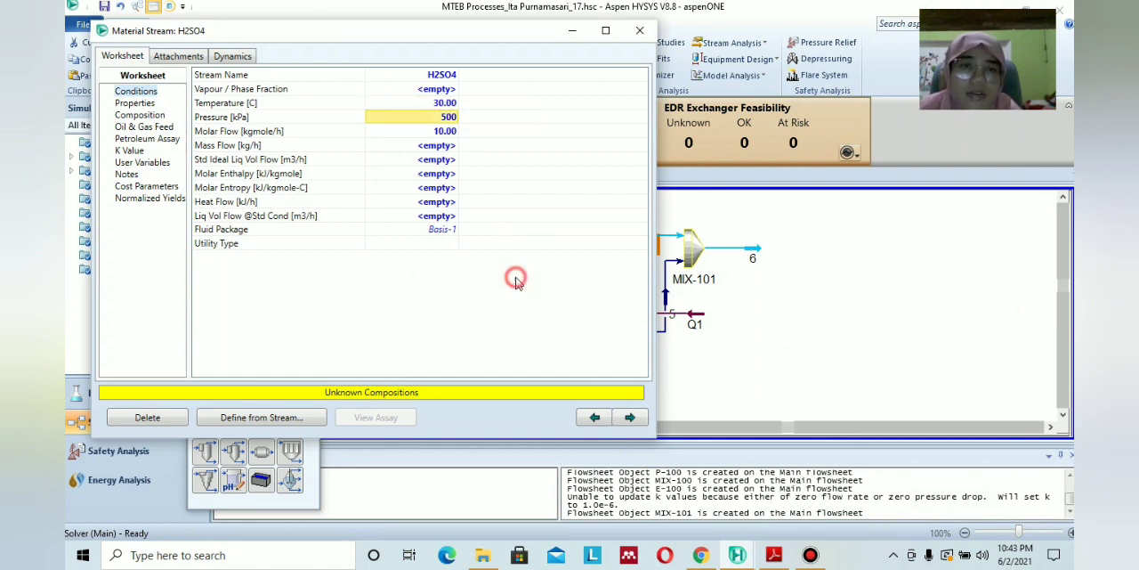
pyautogui.click(774, 556)
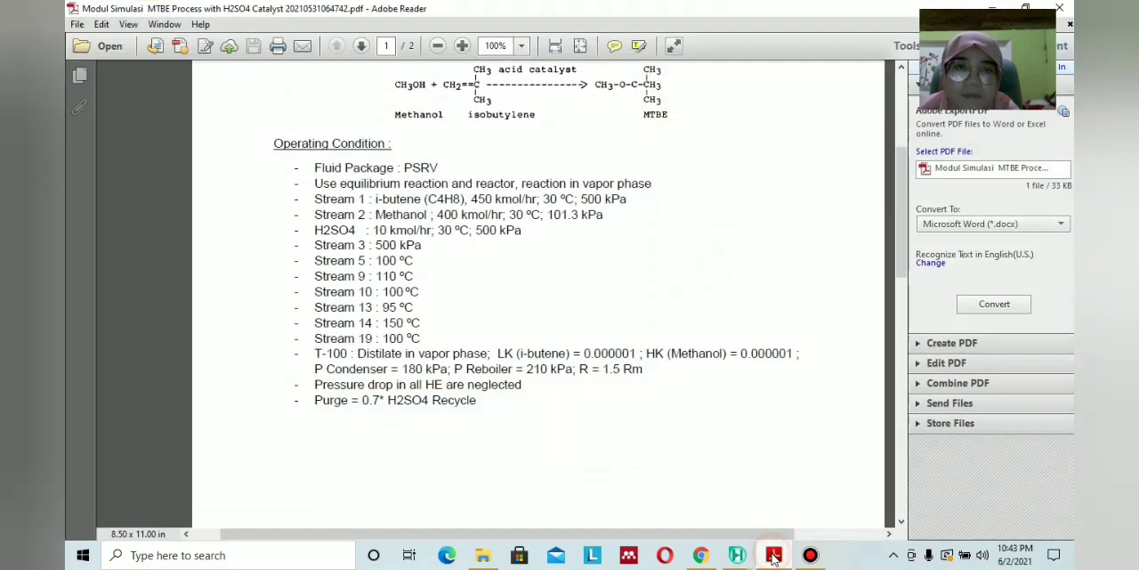
pyautogui.click(773, 557)
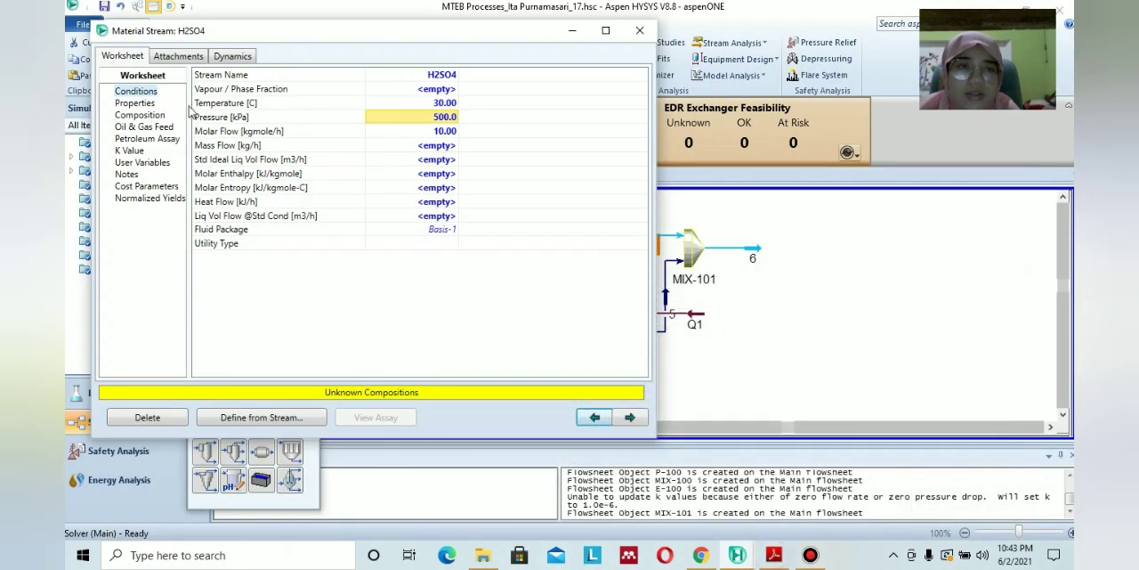
# Define the H2SO4 stream's composition with mole fraction 1 for H2SO4 and 0 for Methanol, i-Butene and MTBE, and close the stream.
pyautogui.click(153, 115)
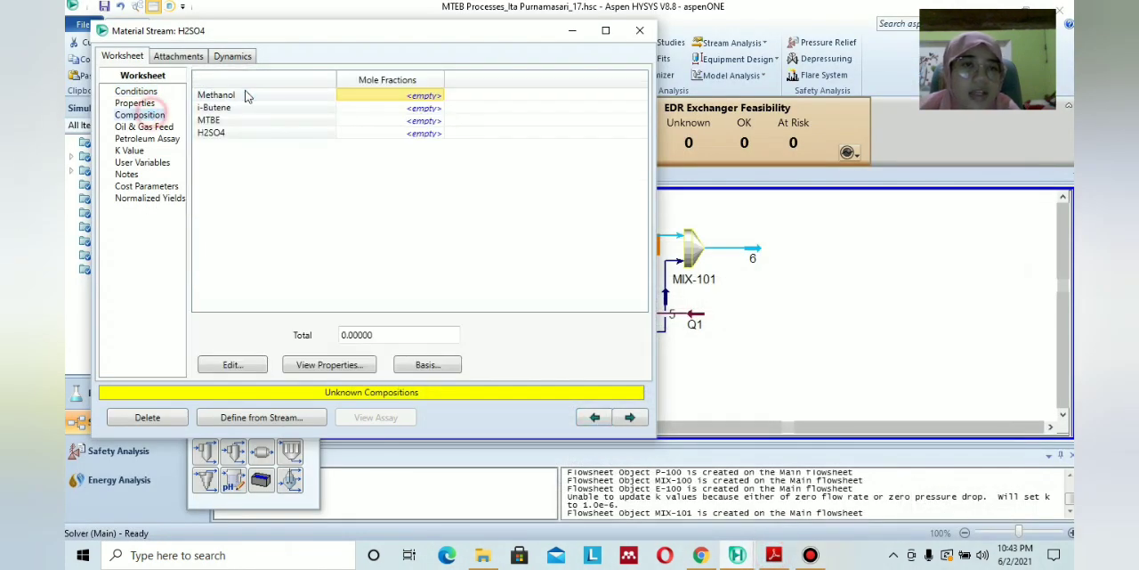
pyautogui.click(419, 134)
pyautogui.write('1')
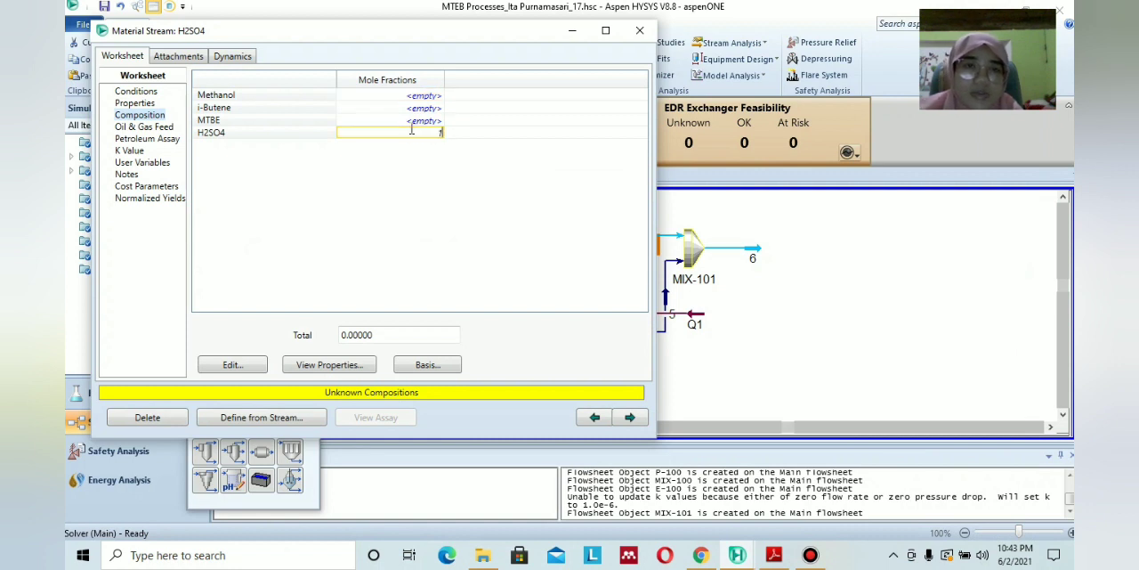
pyautogui.press('Return')
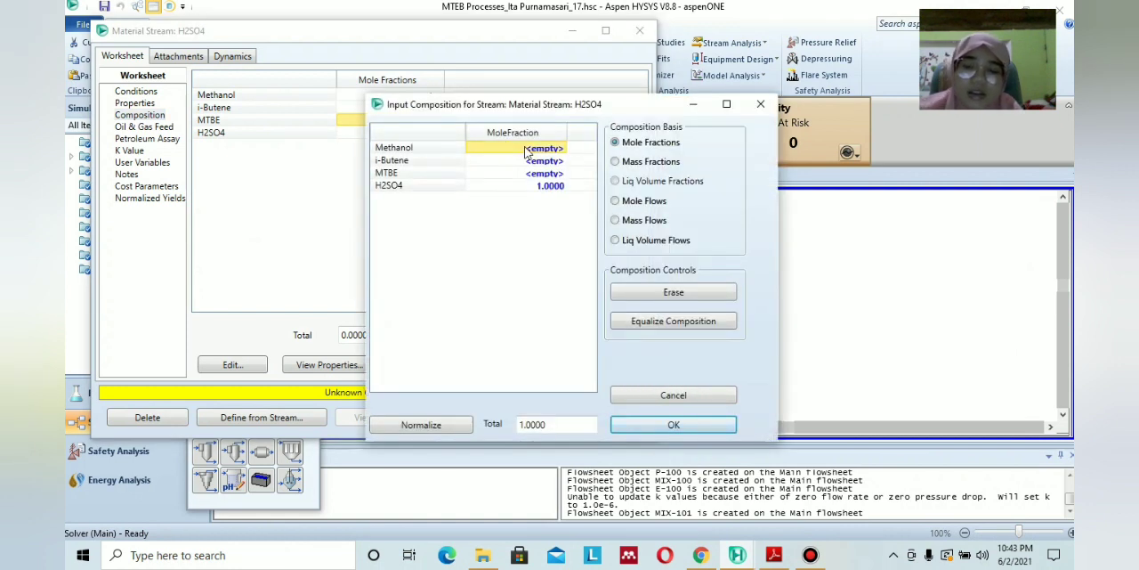
pyautogui.write('0')
pyautogui.press('Return')
pyautogui.write('0')
pyautogui.press('Return')
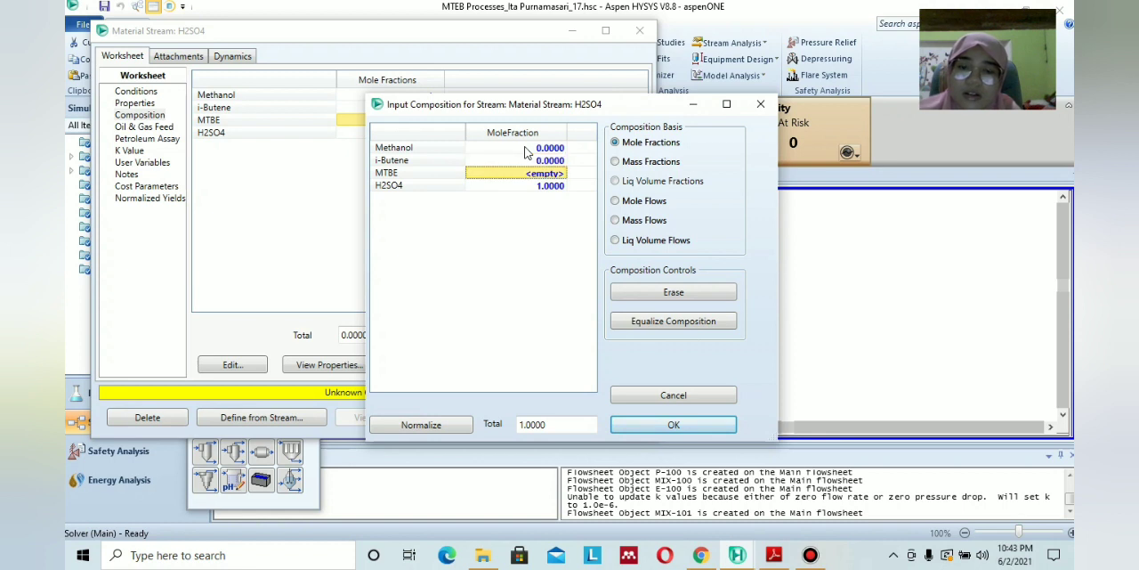
pyautogui.write('0')
pyautogui.click(547, 163)
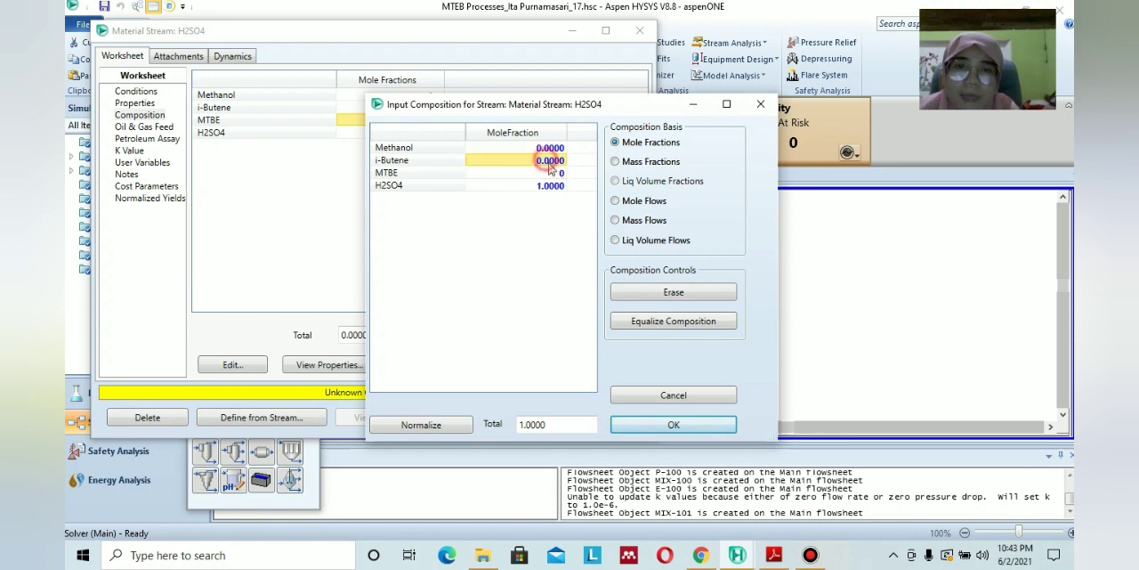
pyautogui.click(673, 425)
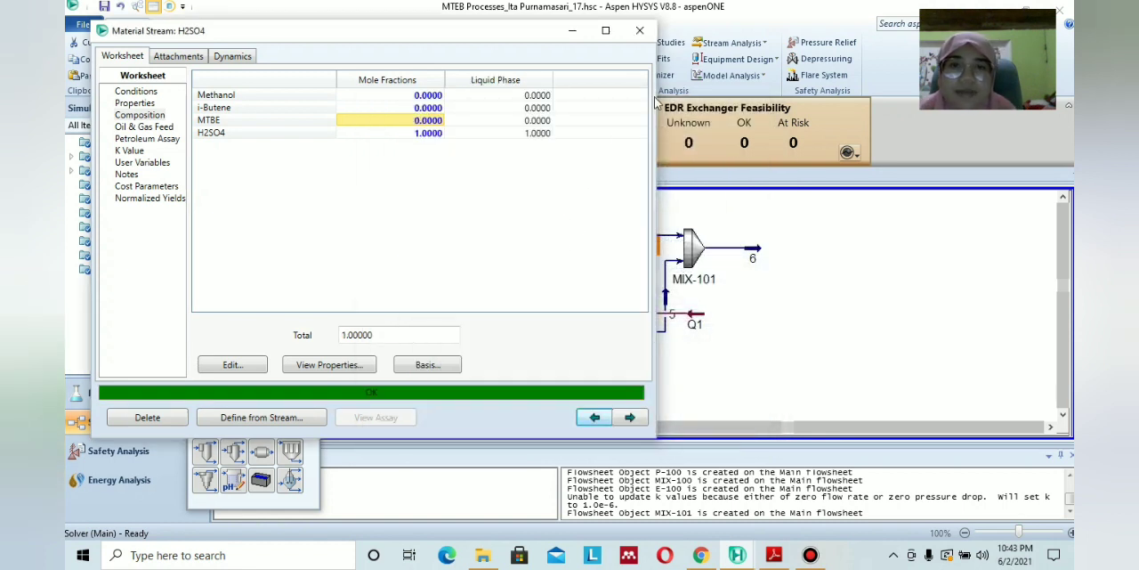
pyautogui.click(639, 30)
# Check the next unit in the PDF module's diagram and operating conditions, add an Equilibrium Reactor after stream 6, and open it.
pyautogui.click(810, 285)
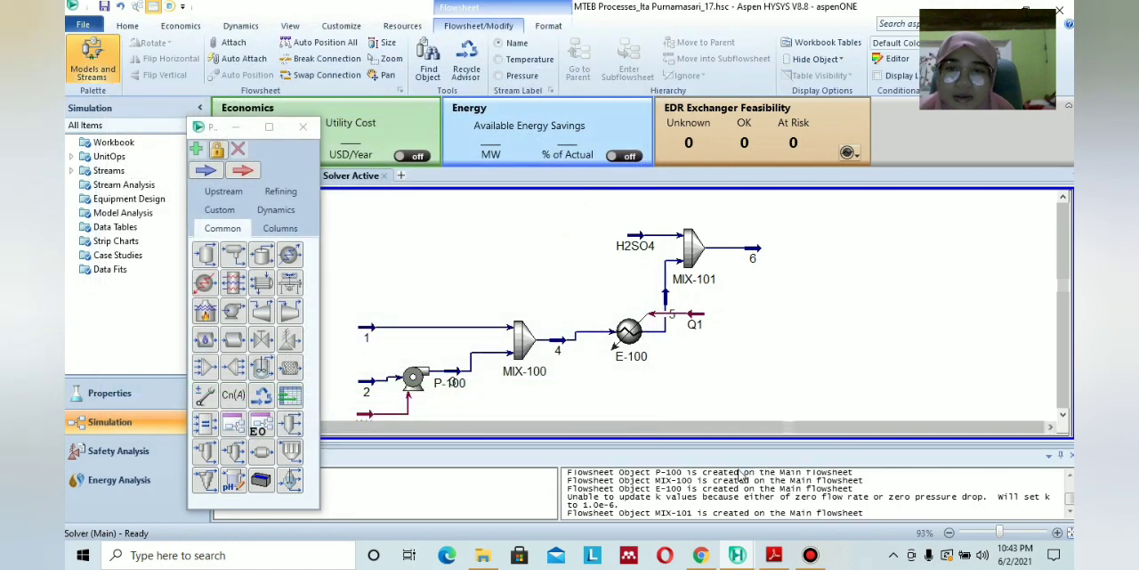
pyautogui.click(1051, 429)
pyautogui.click(1051, 428)
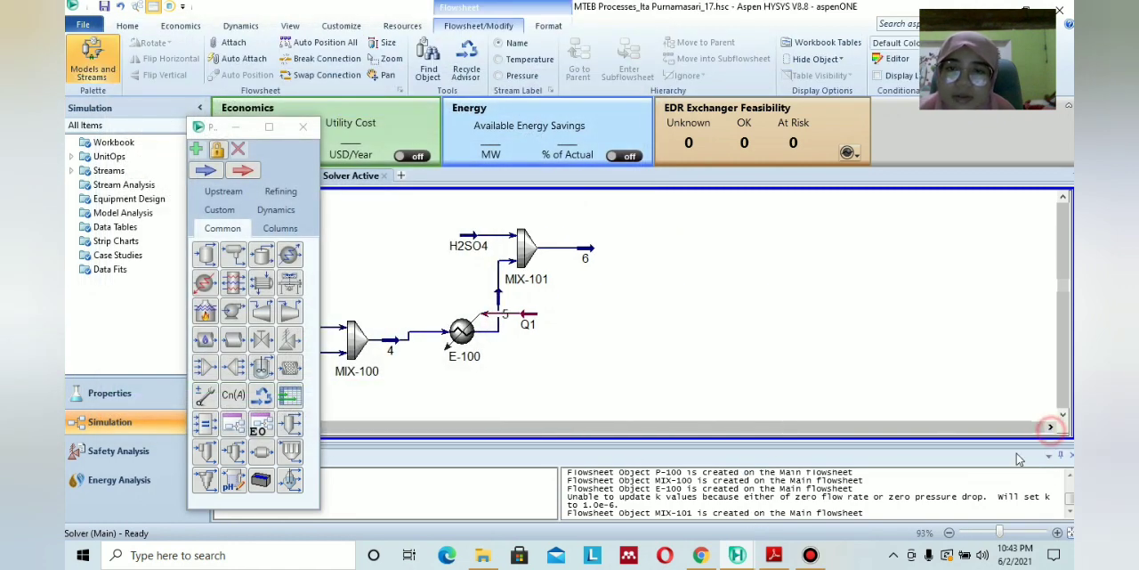
pyautogui.click(779, 554)
pyautogui.scroll(-10, 591, 323)
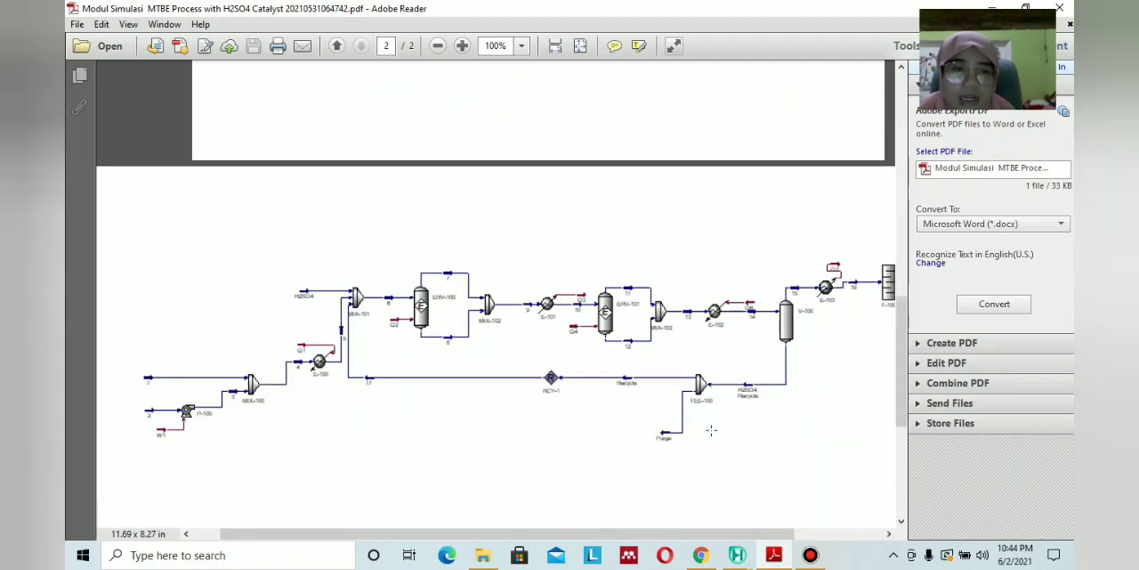
pyautogui.click(777, 558)
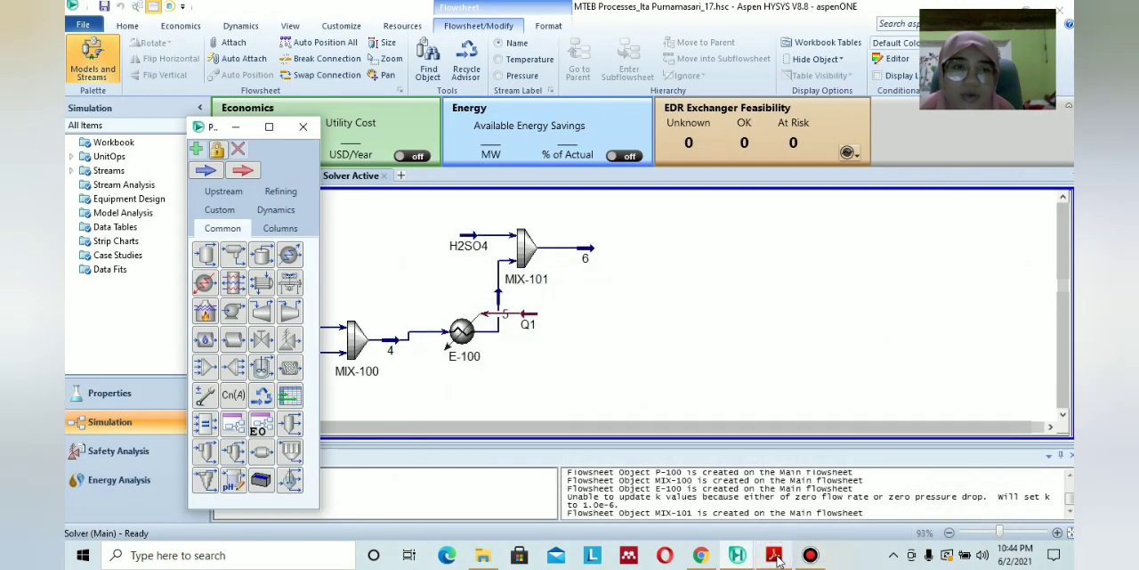
pyautogui.click(777, 555)
pyautogui.scroll(10, 588, 300)
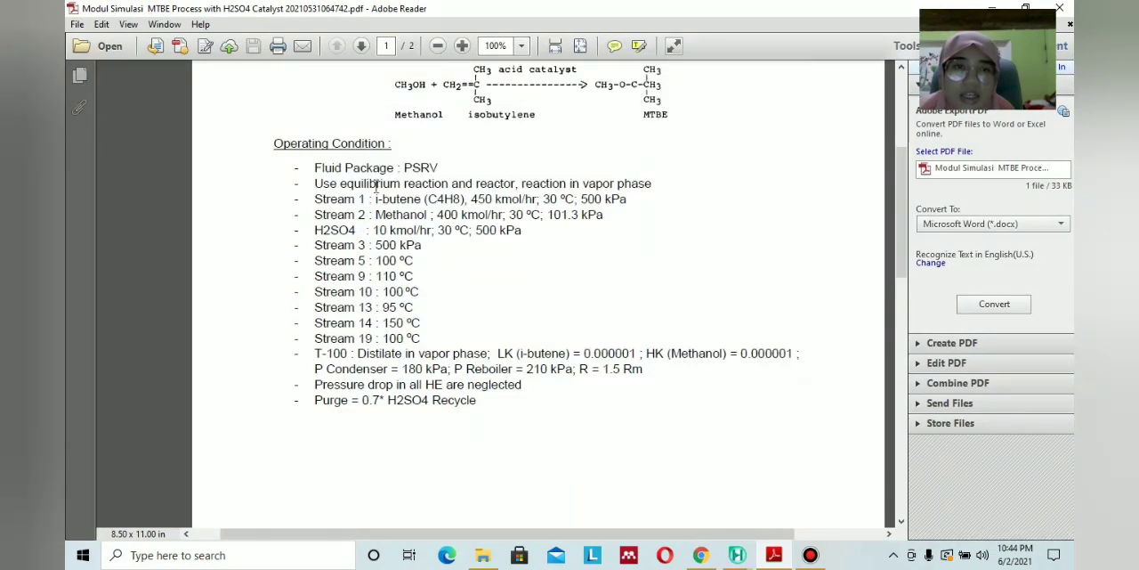
pyautogui.click(773, 557)
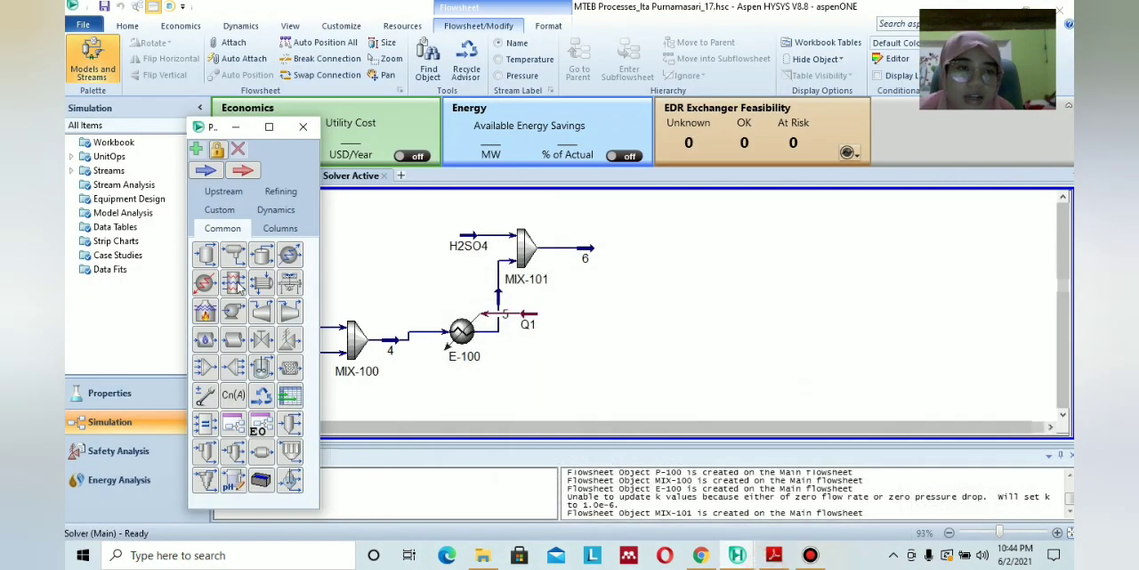
pyautogui.click(285, 228)
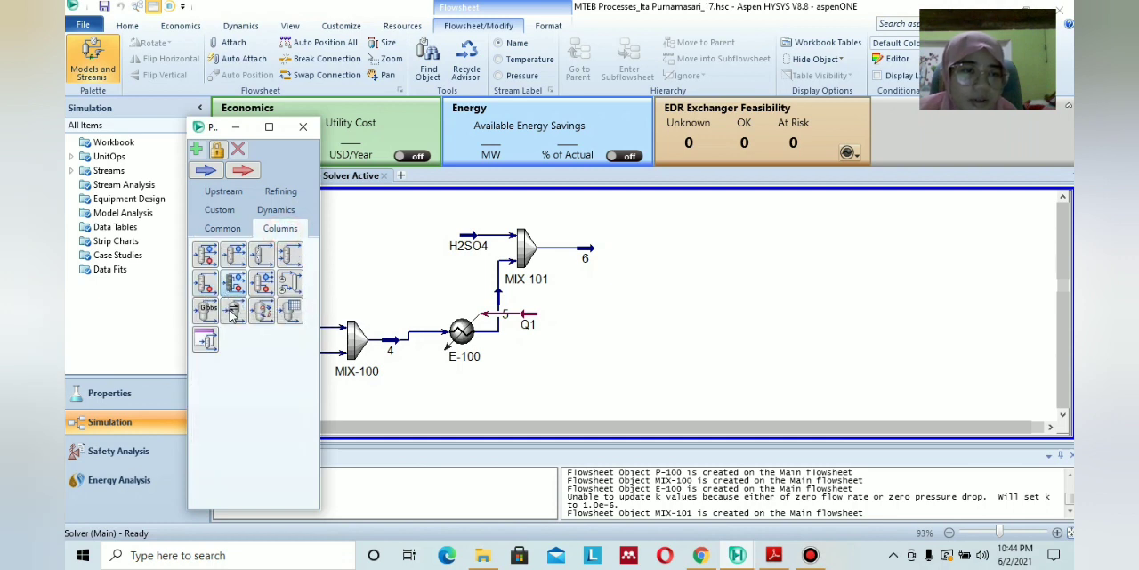
pyautogui.moveTo(231, 309); pyautogui.dragTo(640, 262)
pyautogui.doubleClick(638, 263)
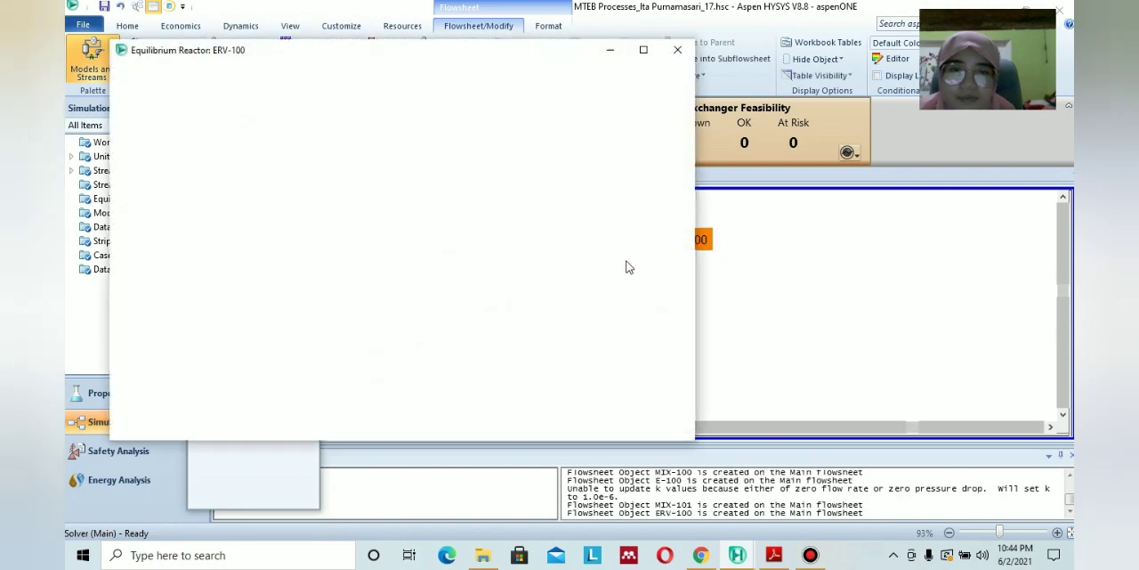
# Following the PDF diagram, connect stream 6 as the reactor's inlet, with 7 as vapour outlet and 8 as liquid outlet.
pyautogui.click(788, 561)
pyautogui.scroll(-10, 704, 428)
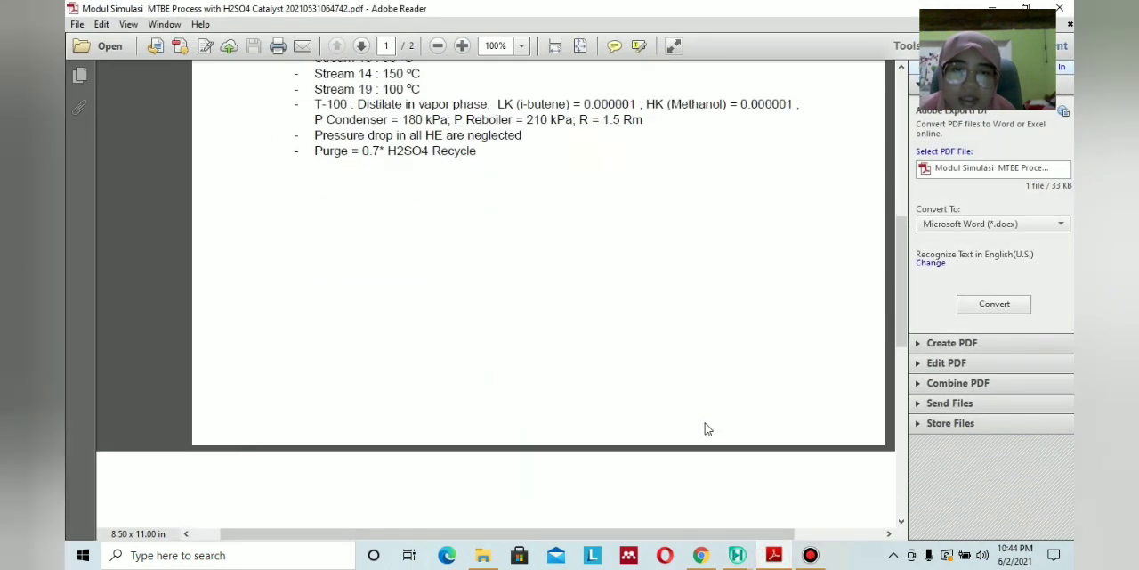
pyautogui.scroll(-1, 701, 424)
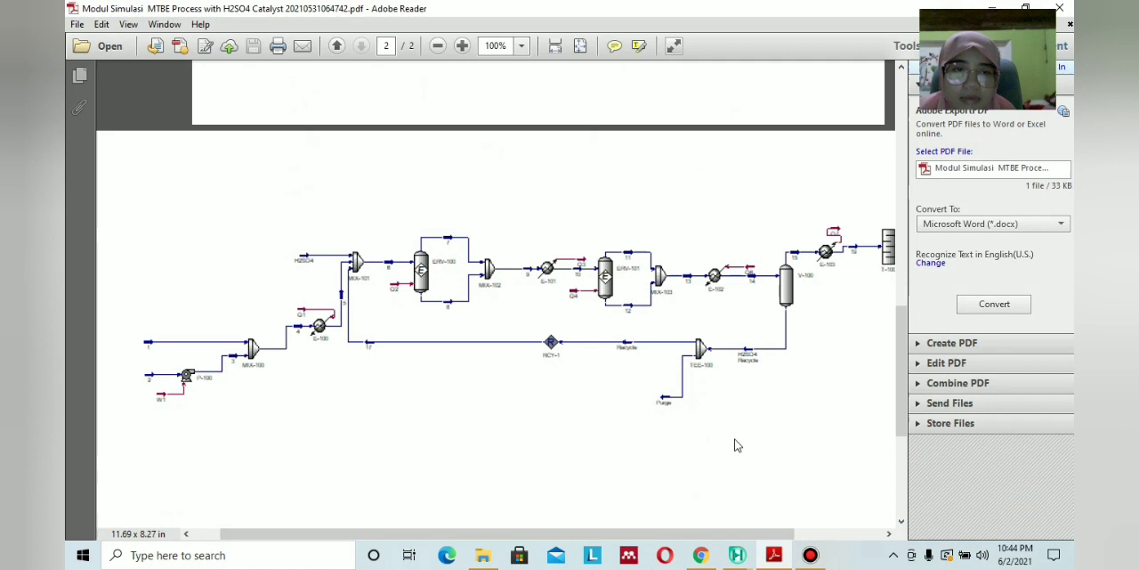
pyautogui.click(768, 550)
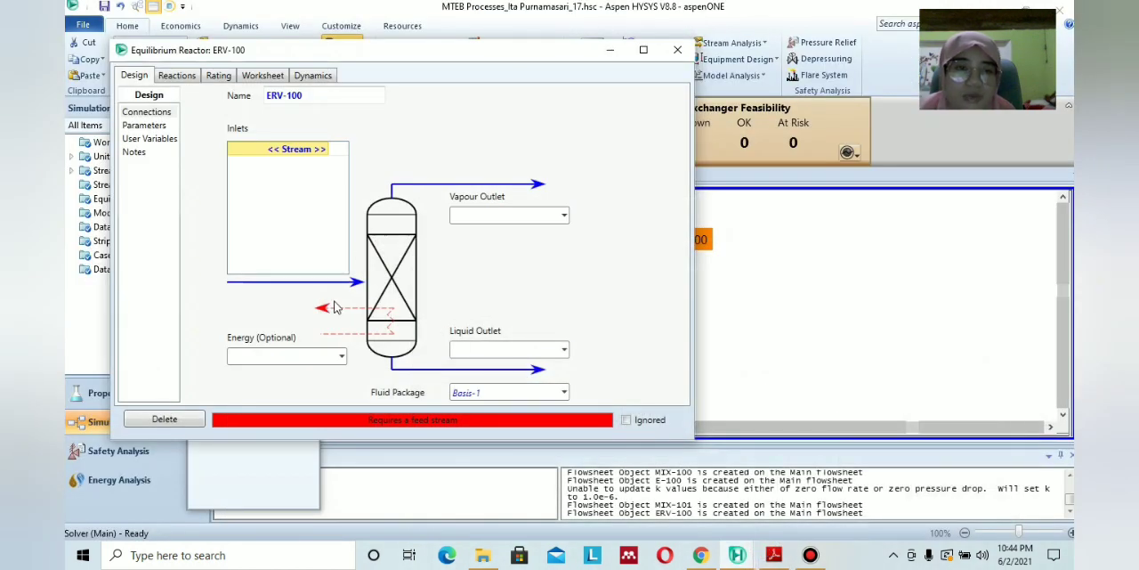
pyautogui.click(324, 148)
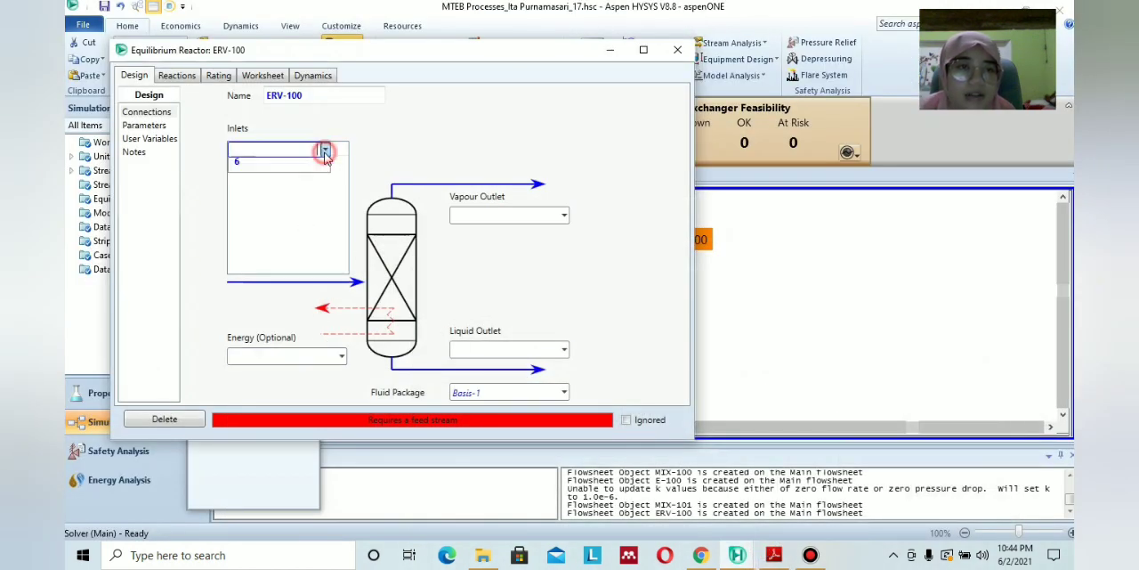
pyautogui.click(318, 168)
pyautogui.click(531, 217)
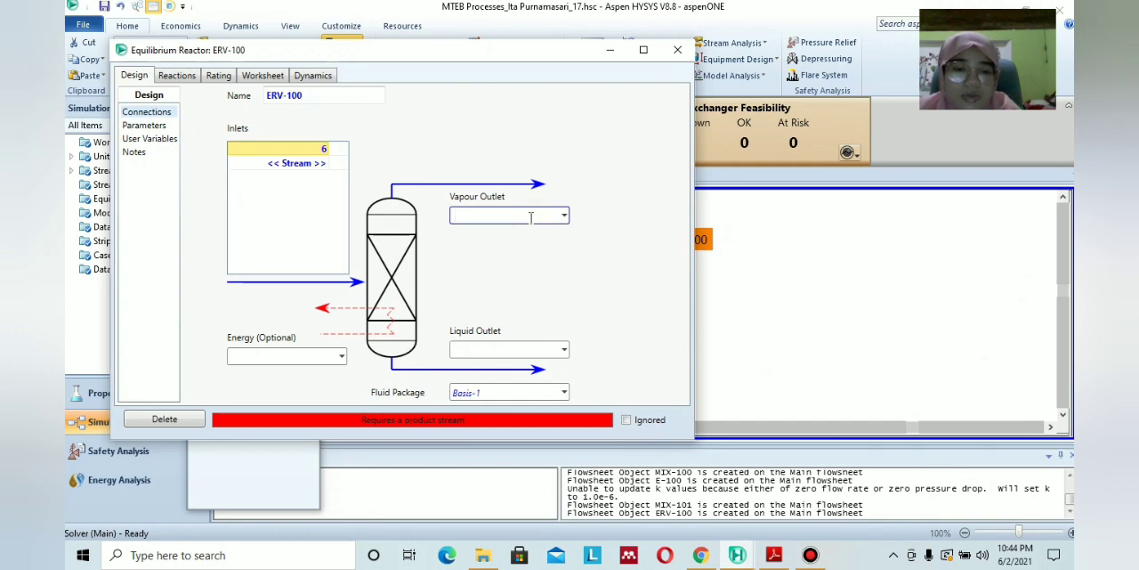
pyautogui.write('7')
pyautogui.click(537, 350)
pyautogui.write('8')
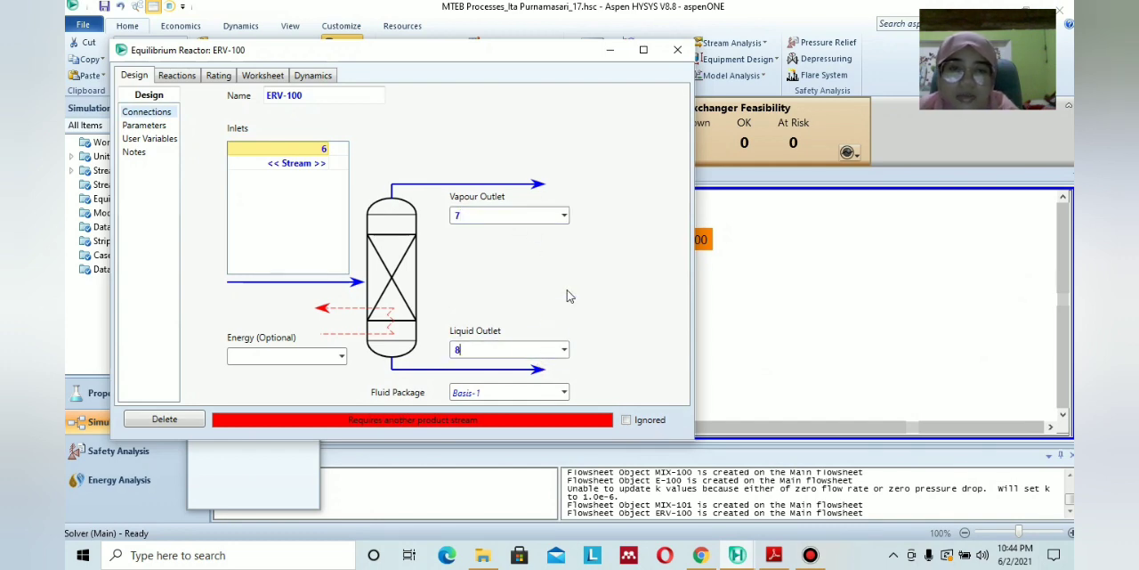
pyautogui.click(567, 291)
# Look up the reactor's energy stream in the PDF diagram and name it Q2 in ERV-100's connections.
pyautogui.click(774, 555)
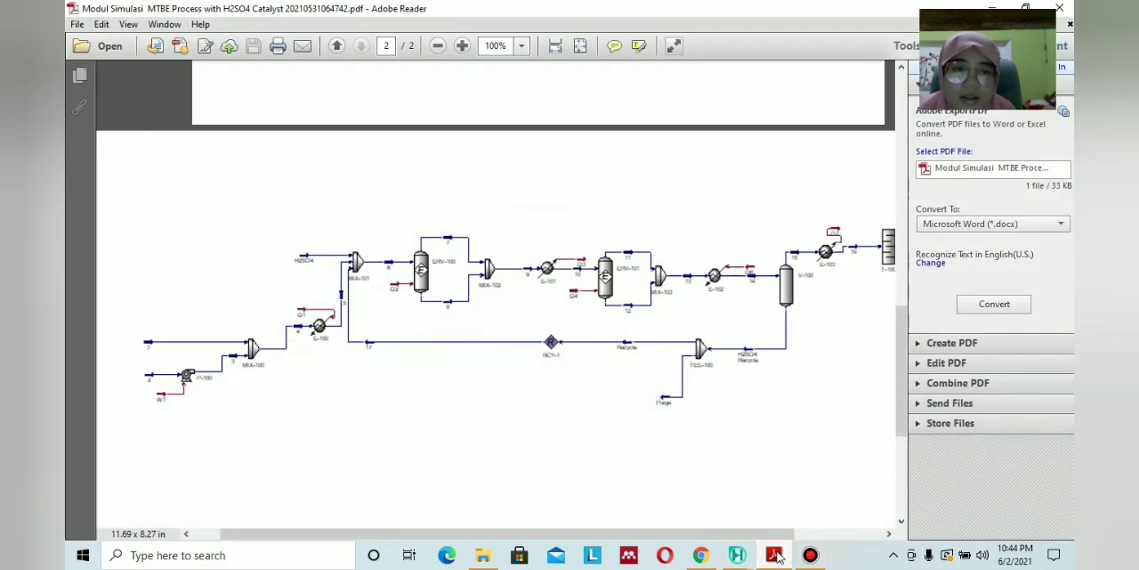
pyautogui.click(775, 556)
pyautogui.click(307, 354)
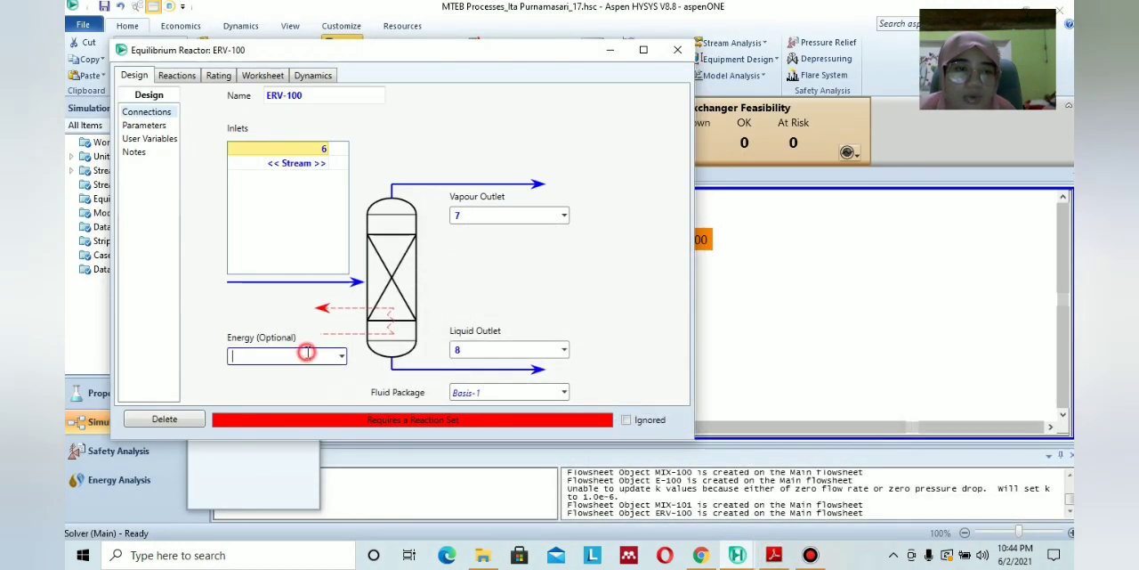
pyautogui.write('Q2')
pyautogui.click(504, 298)
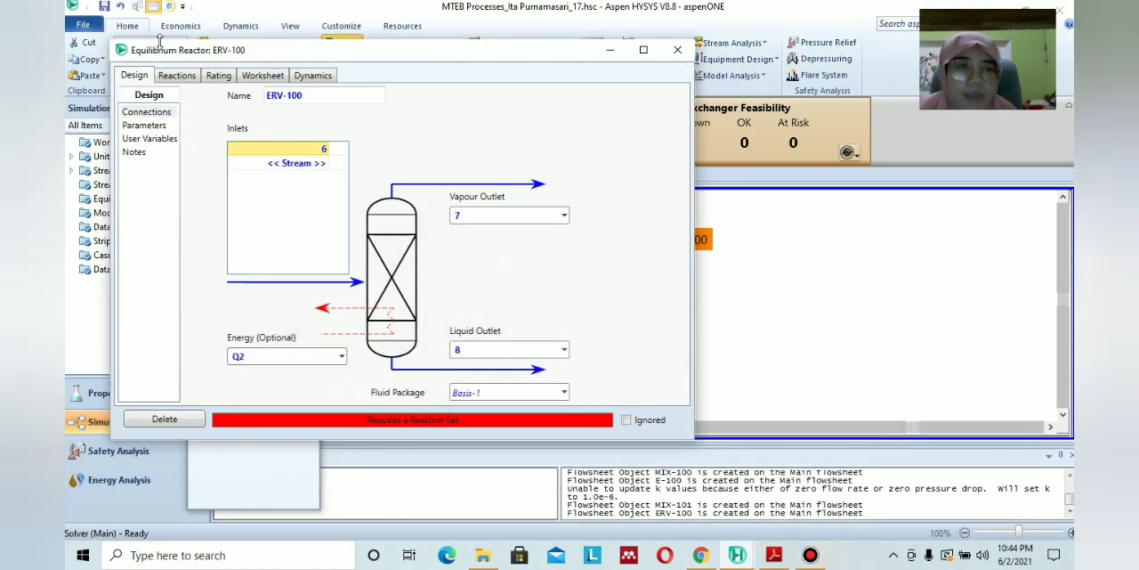
# Assign the reaction set Set-1 to reactor ERV-100.
pyautogui.click(177, 76)
pyautogui.click(362, 114)
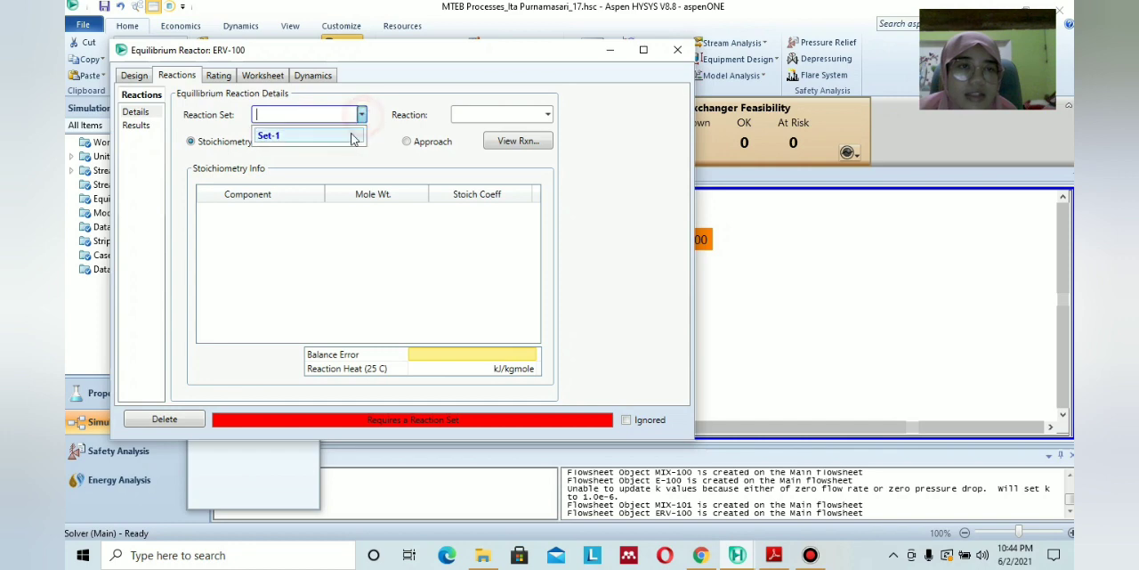
pyautogui.click(355, 127)
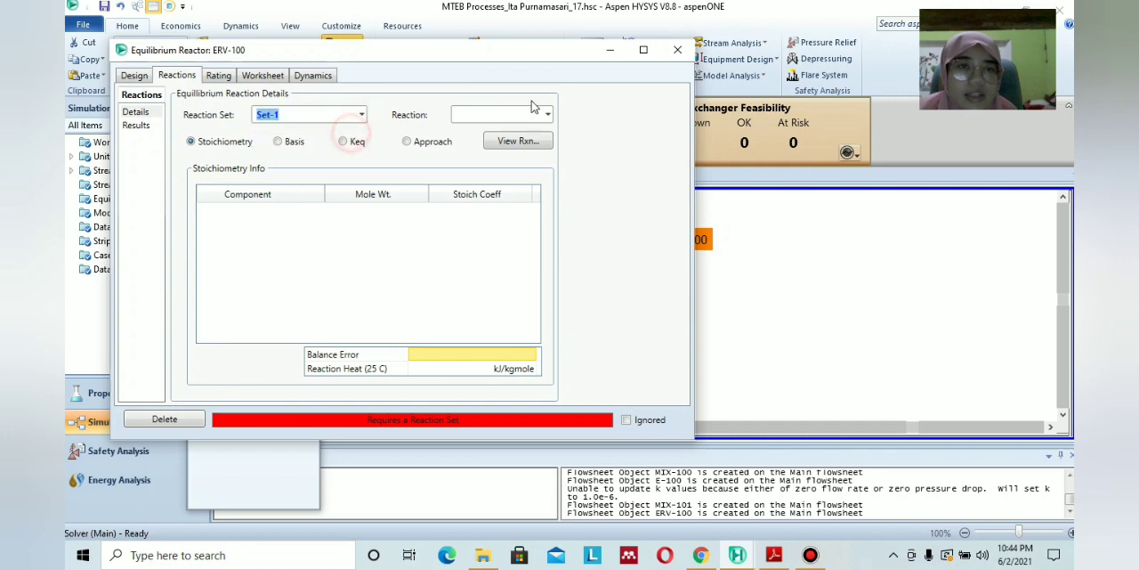
# Set the temperature of outlet stream 8 to 100 °C in ERV-100's worksheet, consulting the PDF module's operating conditions and flow diagram.
pyautogui.click(251, 76)
pyautogui.click(773, 555)
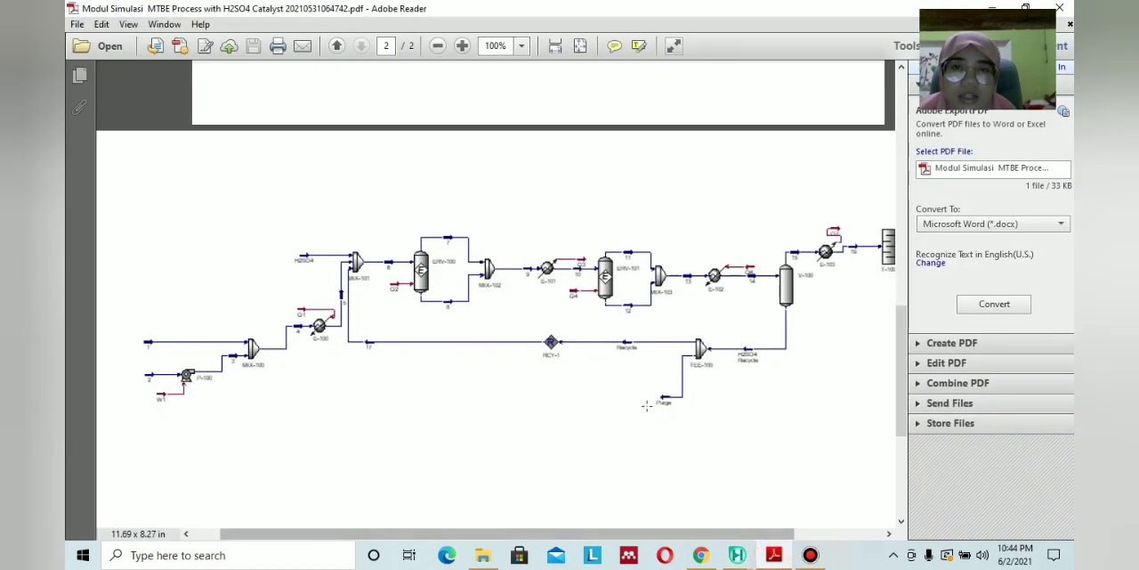
pyautogui.scroll(10, 647, 405)
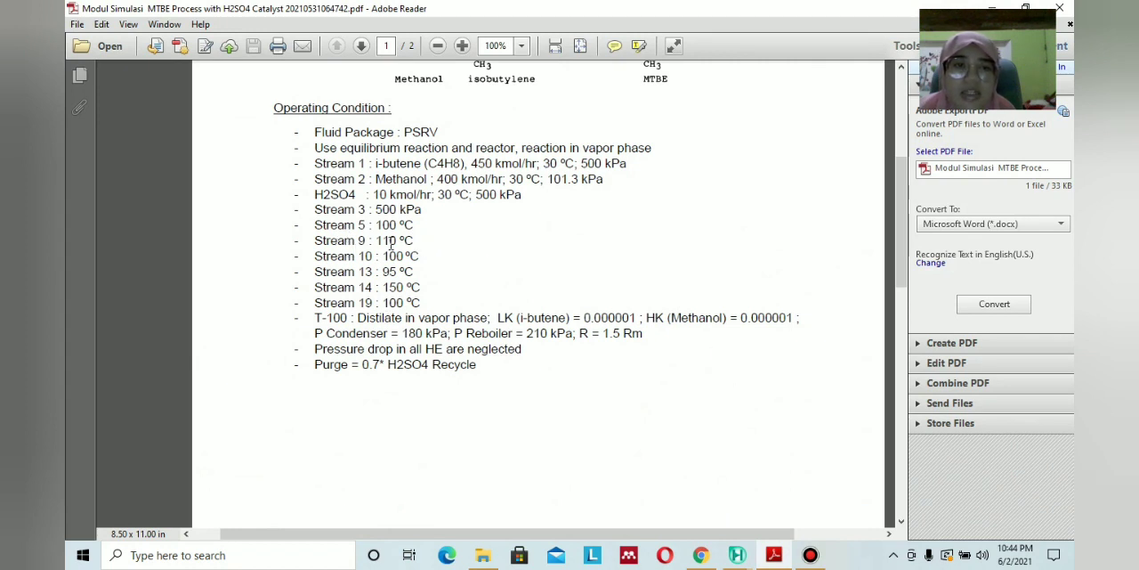
pyautogui.scroll(-10, 559, 279)
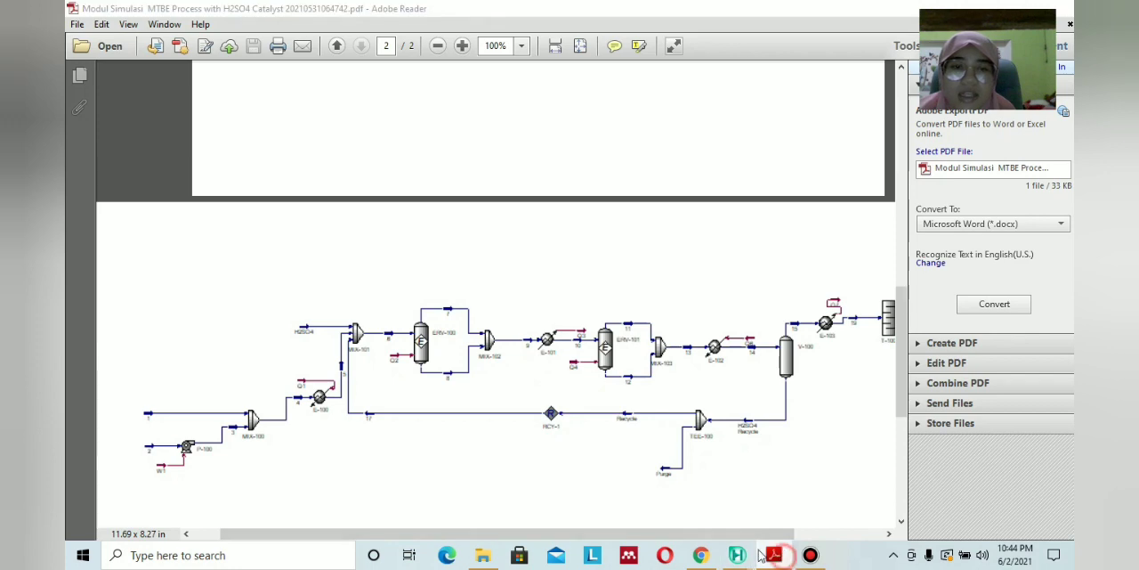
pyautogui.click(737, 554)
pyautogui.click(501, 126)
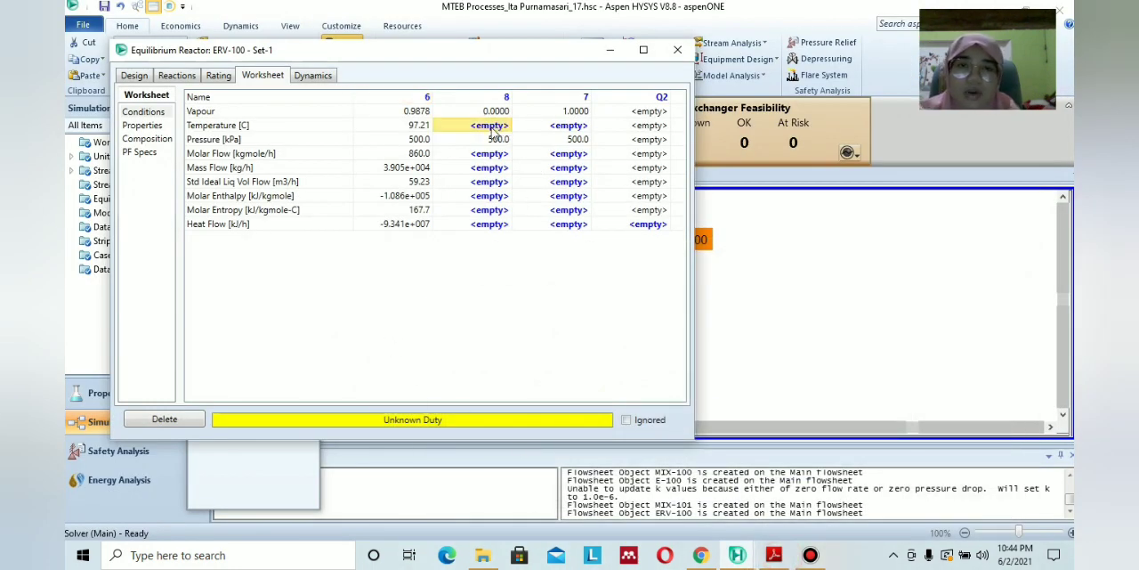
pyautogui.write('100')
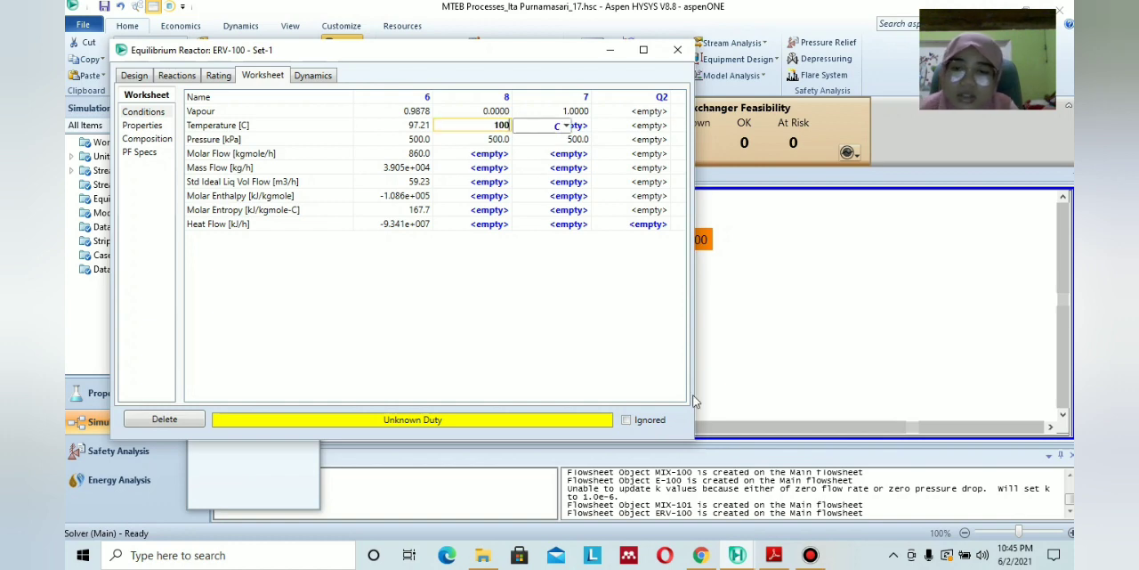
pyautogui.click(773, 554)
pyautogui.scroll(-5, 694, 364)
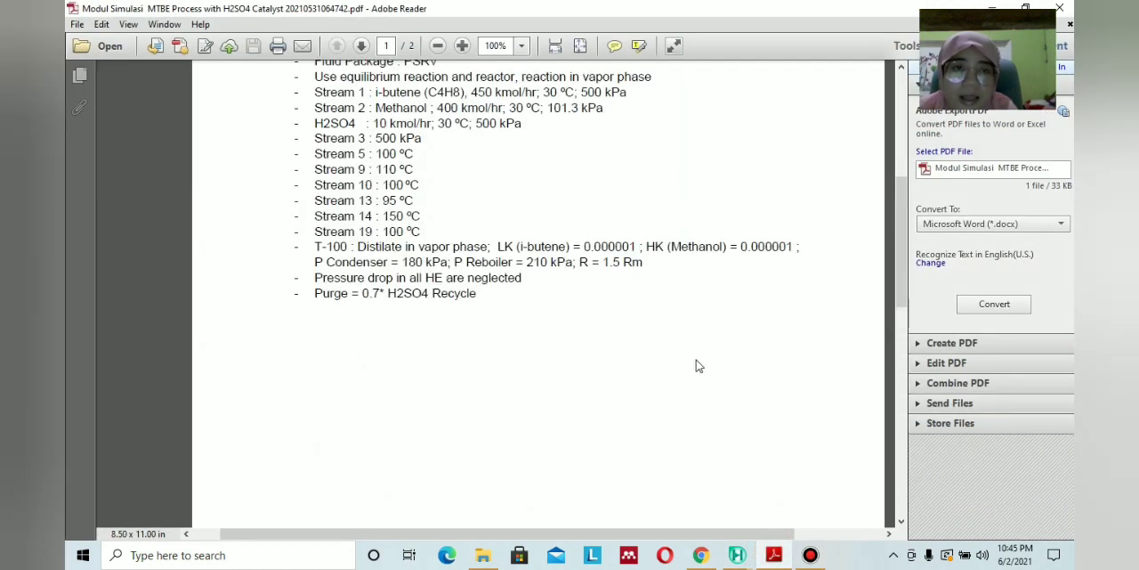
pyautogui.click(774, 555)
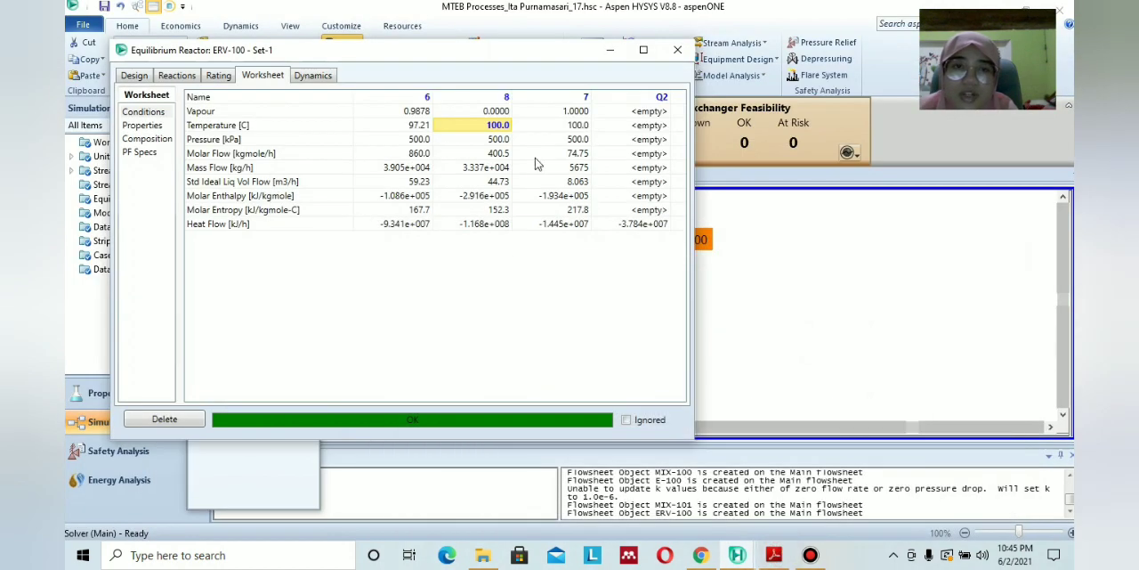
# Set the temperature of ERV-100's outlet stream 8 to 110 °C and close the reactor.
pyautogui.doubleClick(504, 126)
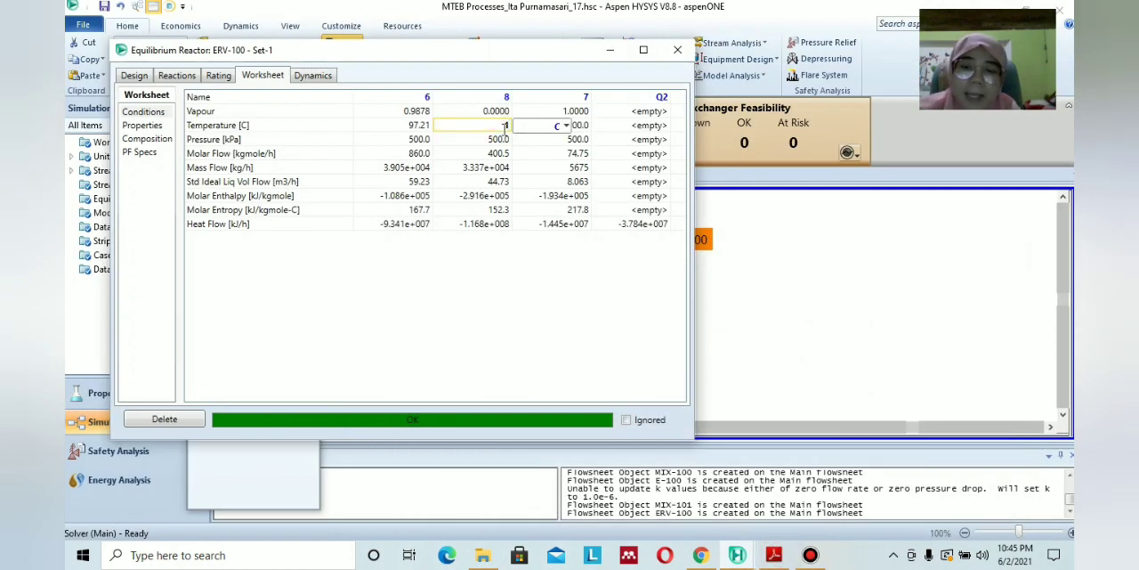
pyautogui.click(504, 237)
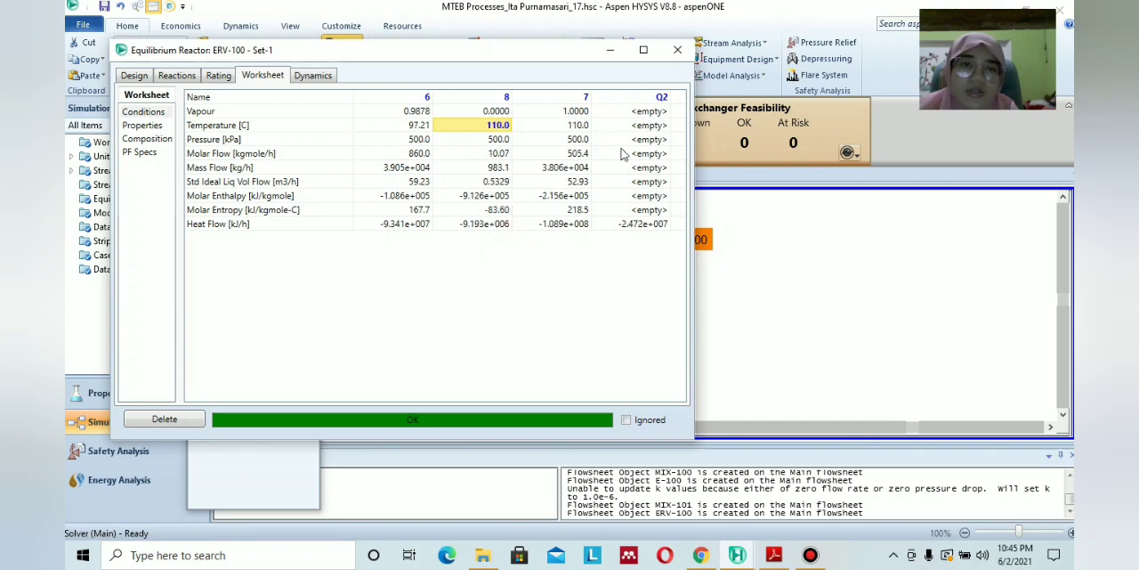
pyautogui.click(677, 50)
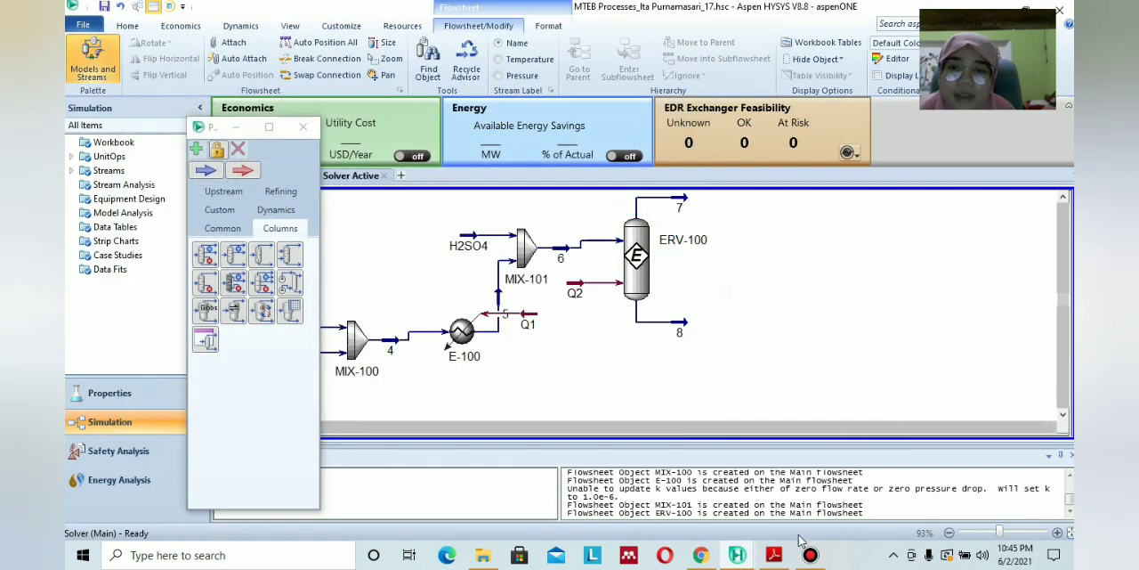
# Add a mixer to the flowsheet just after reactor ERV-100 and open its design settings.
pyautogui.click(229, 230)
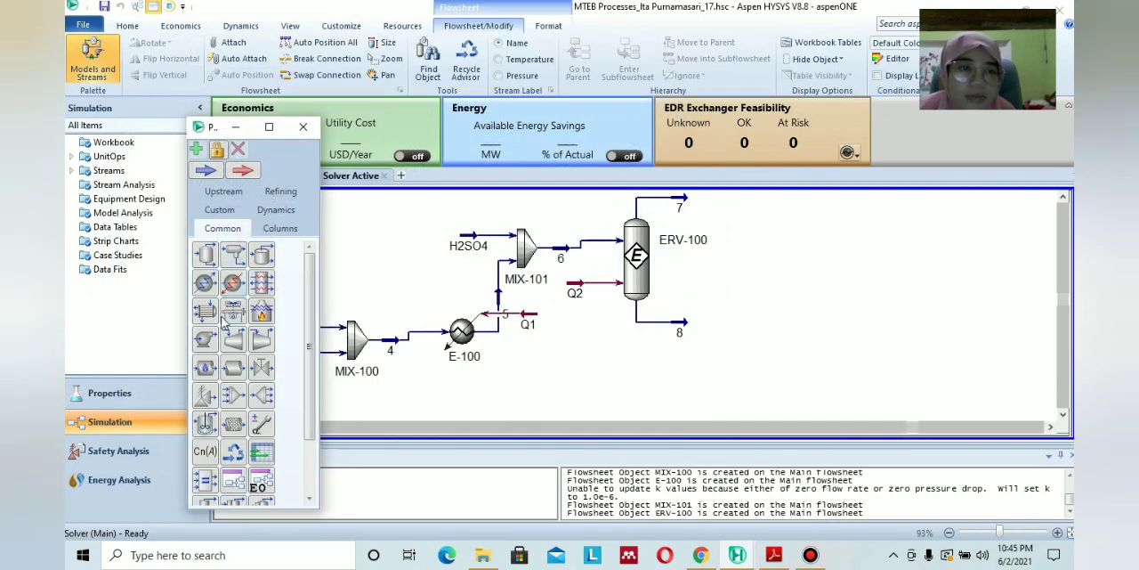
pyautogui.scroll(-1, 212, 354)
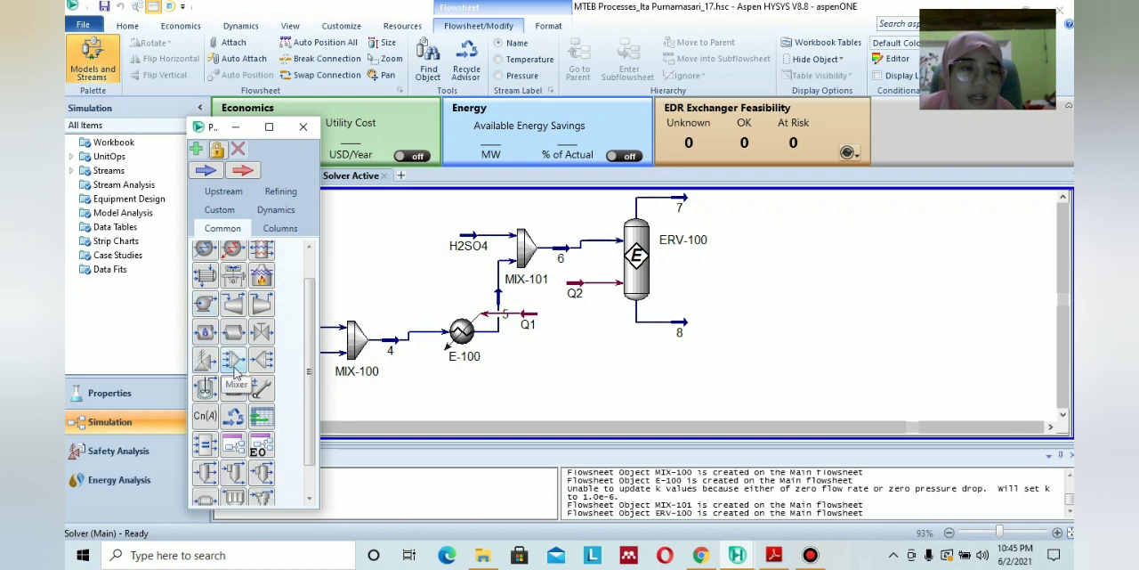
pyautogui.moveTo(233, 365); pyautogui.dragTo(725, 283)
pyautogui.doubleClick(734, 259)
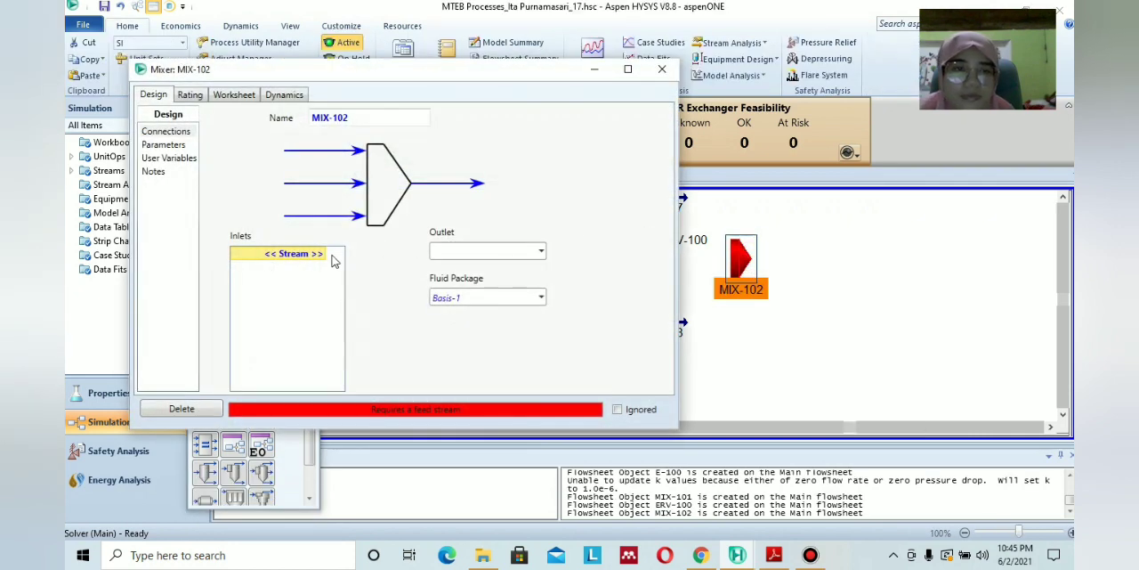
# Connect streams 7 and 8 as inlets of mixer MIX-102, name its outlet 9, and check stream 9's conditions.
pyautogui.click(322, 255)
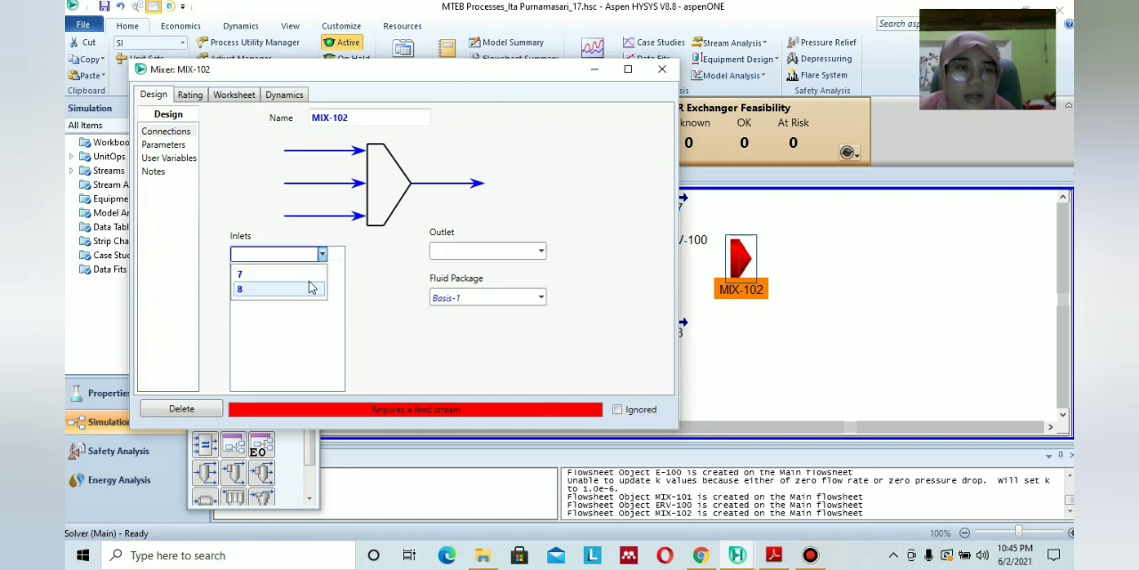
pyautogui.click(314, 282)
pyautogui.click(321, 266)
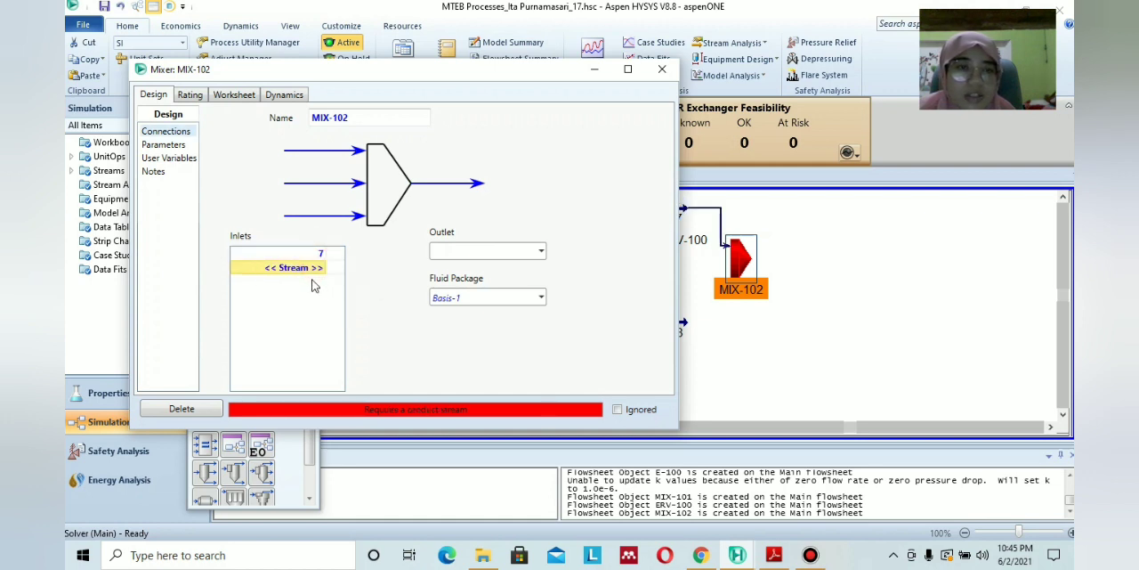
pyautogui.click(321, 268)
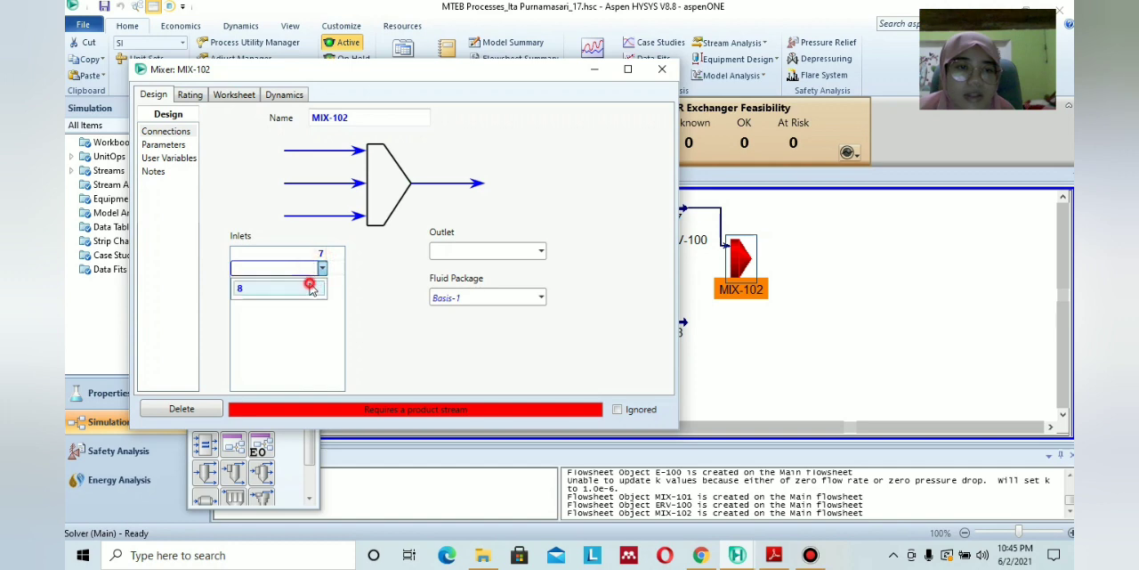
pyautogui.click(312, 282)
pyautogui.click(493, 249)
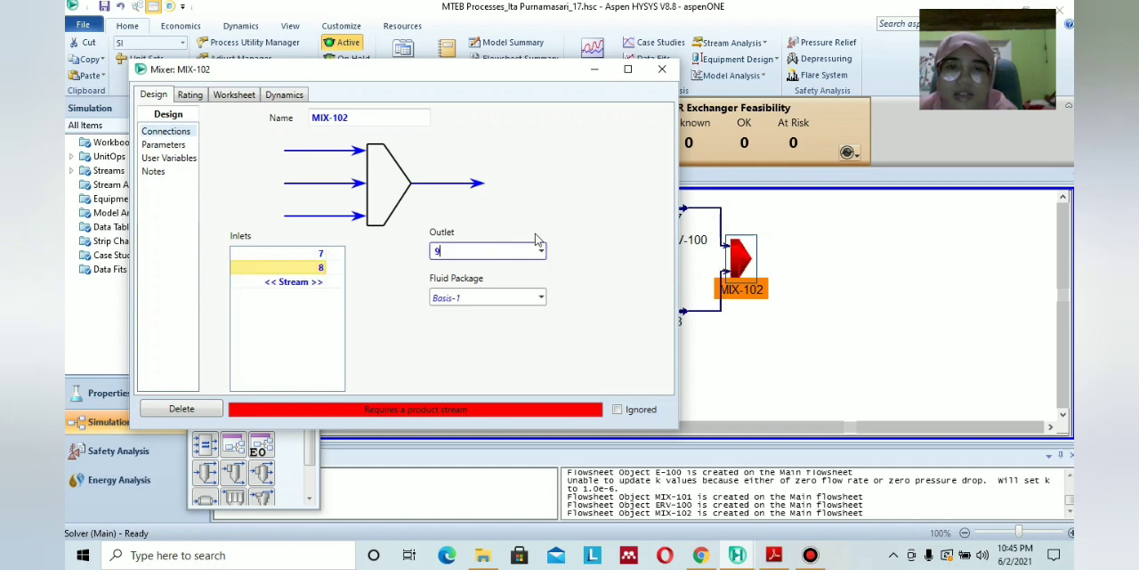
pyautogui.press('Return')
pyautogui.click(662, 68)
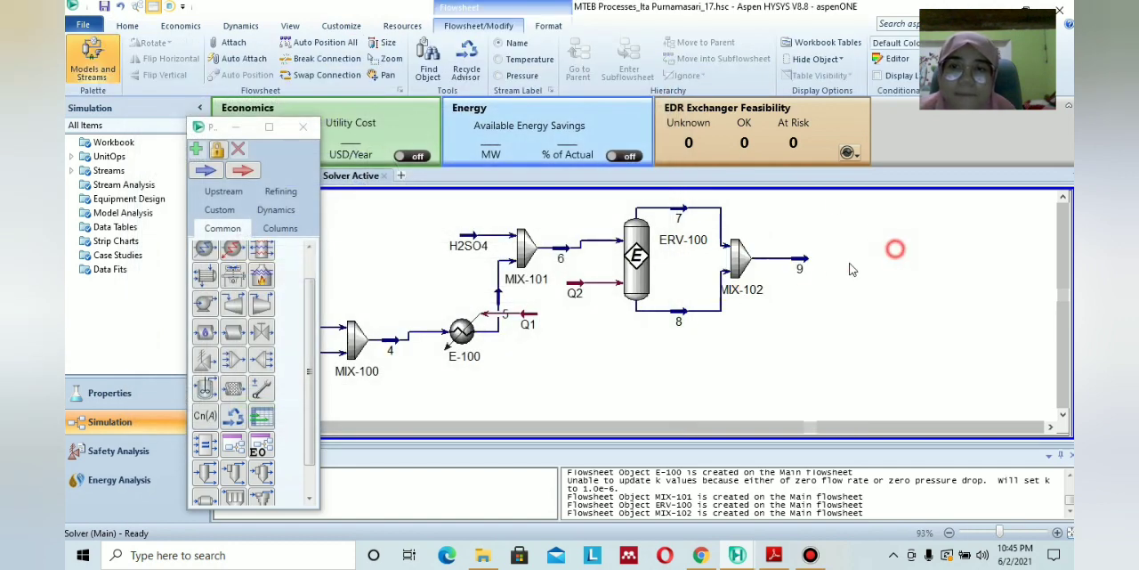
pyautogui.doubleClick(800, 259)
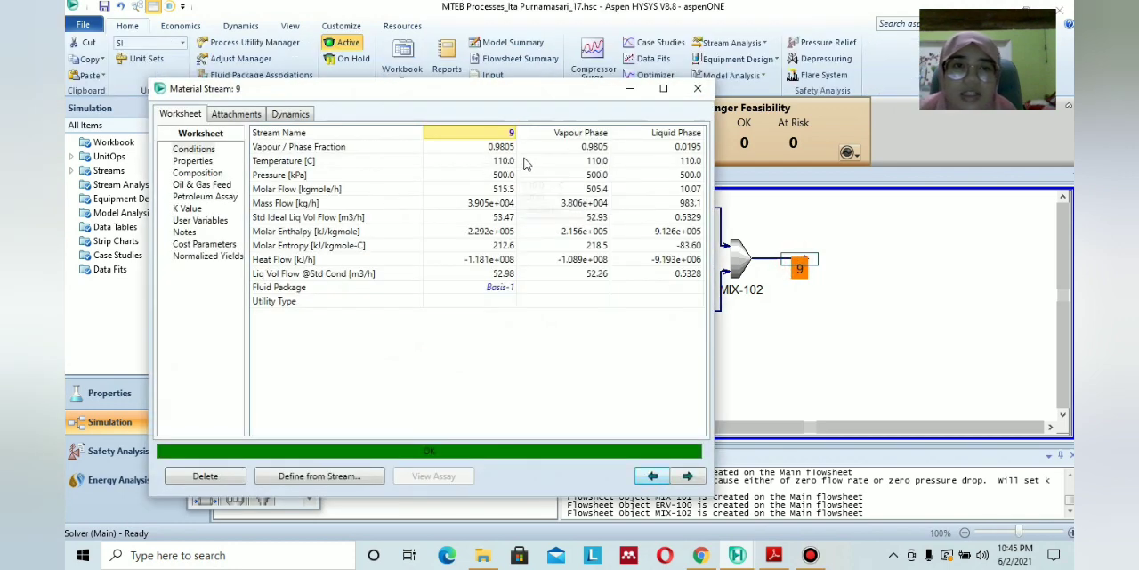
pyautogui.click(698, 88)
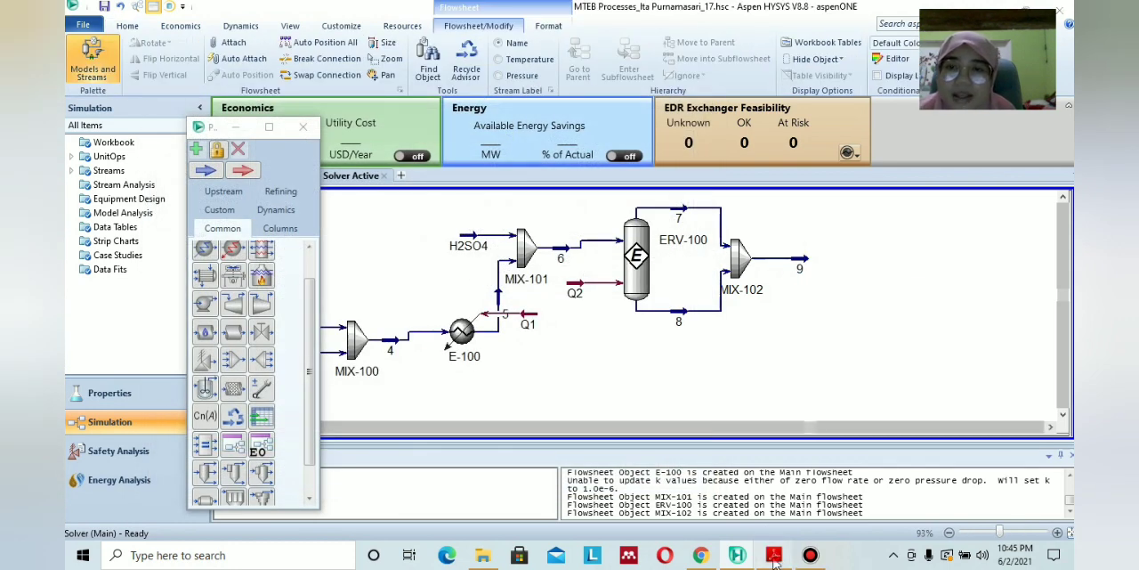
# Consult the PDF module's flow diagram for the next unit and place a cooler after stream 9.
pyautogui.click(772, 554)
pyautogui.scroll(-5, 636, 378)
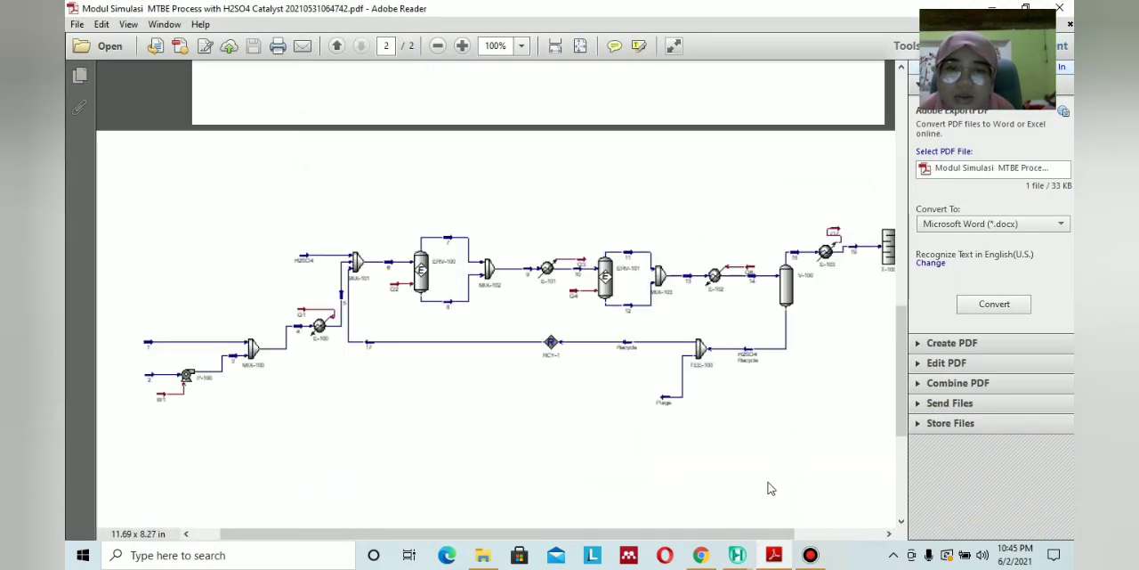
pyautogui.click(774, 554)
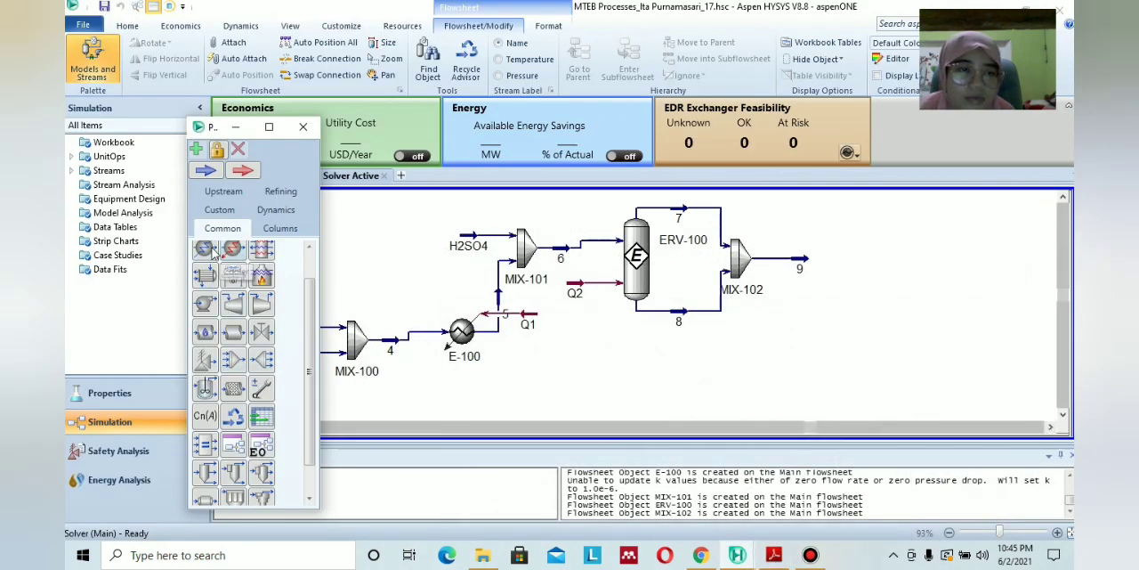
pyautogui.click(211, 250)
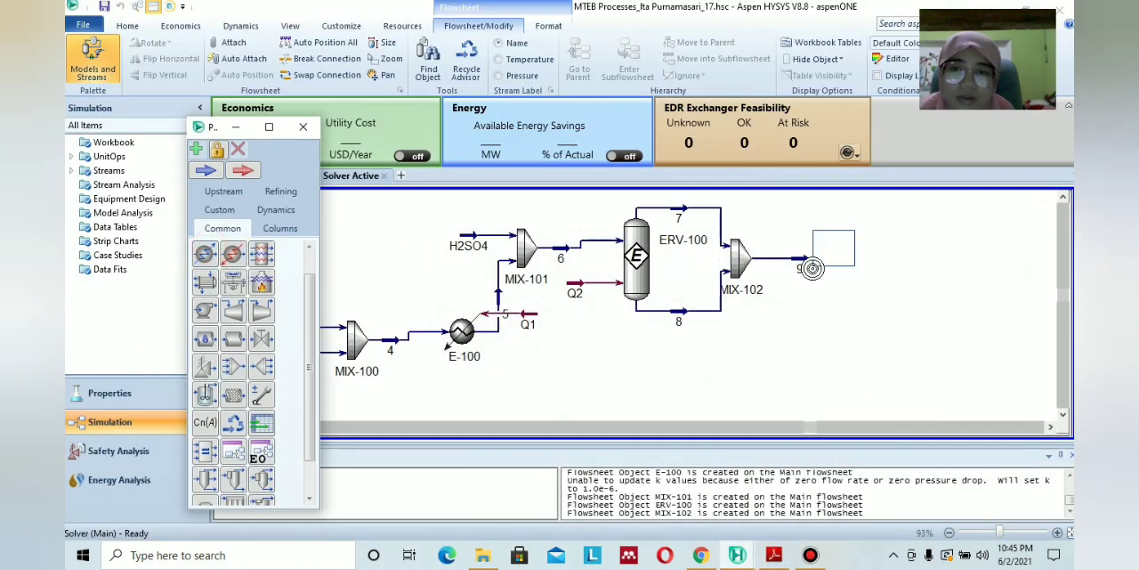
pyautogui.click(819, 273)
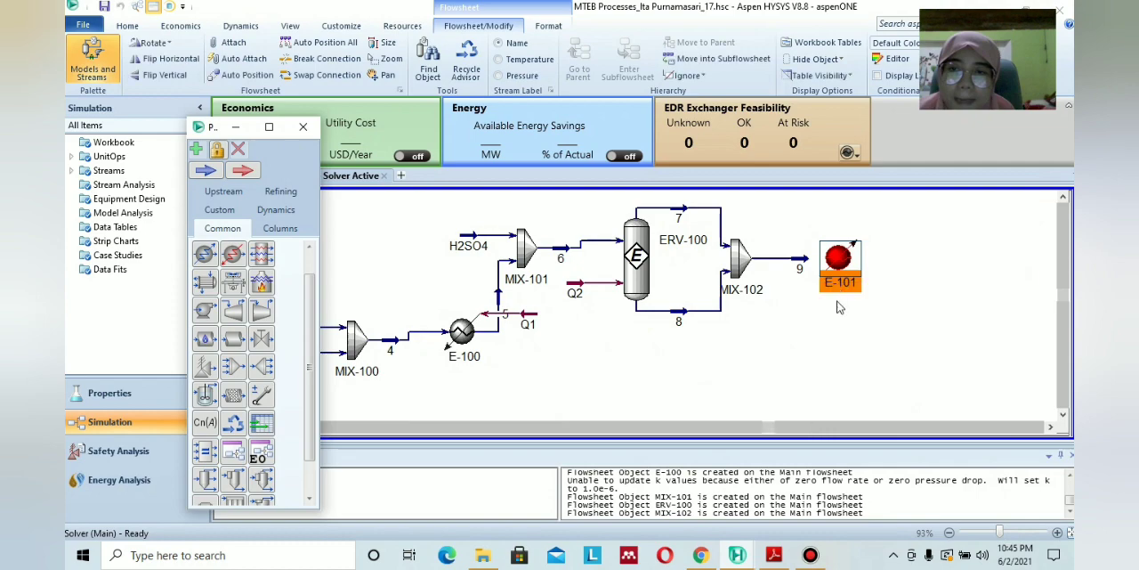
pyautogui.click(774, 554)
pyautogui.click(774, 554)
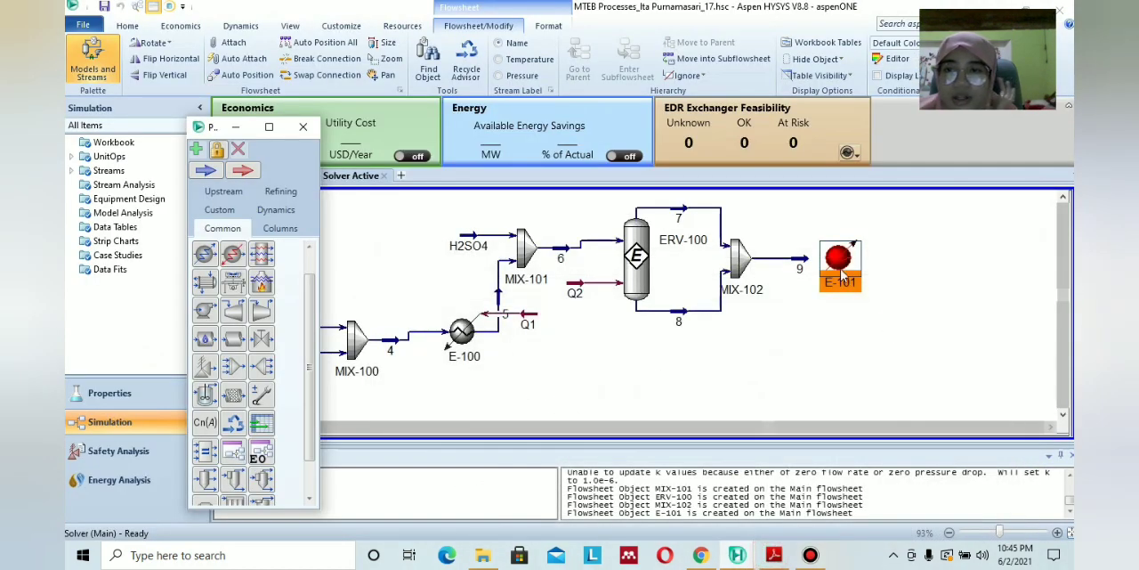
# Set stream 9 as cooler E-101's inlet and name its outlet 10, checking the connections against the PDF flow diagram.
pyautogui.doubleClick(837, 258)
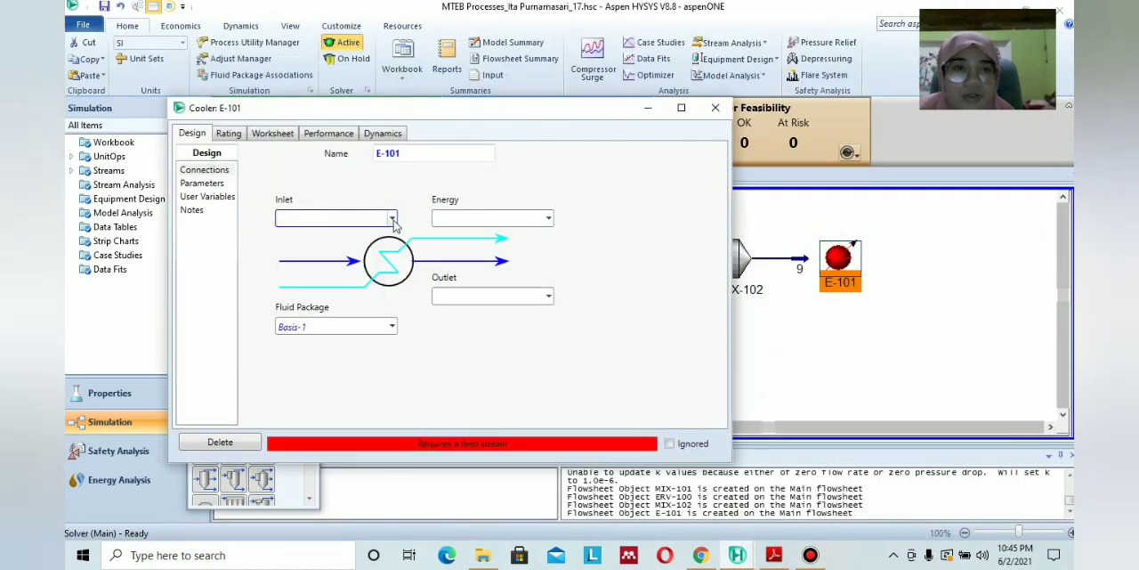
pyautogui.click(390, 218)
pyautogui.click(383, 238)
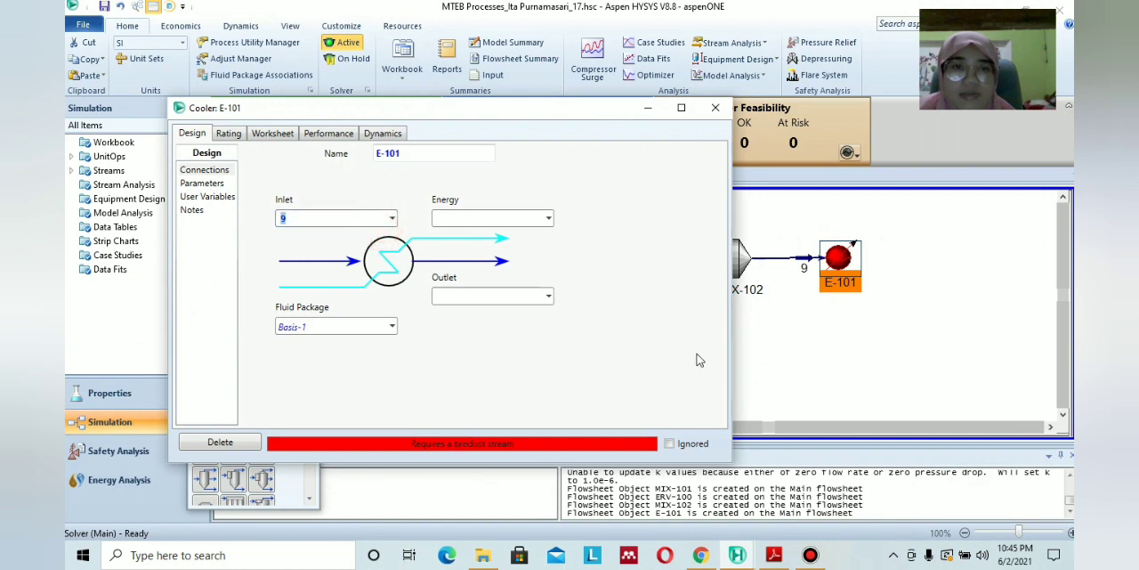
pyautogui.click(547, 296)
pyautogui.click(512, 295)
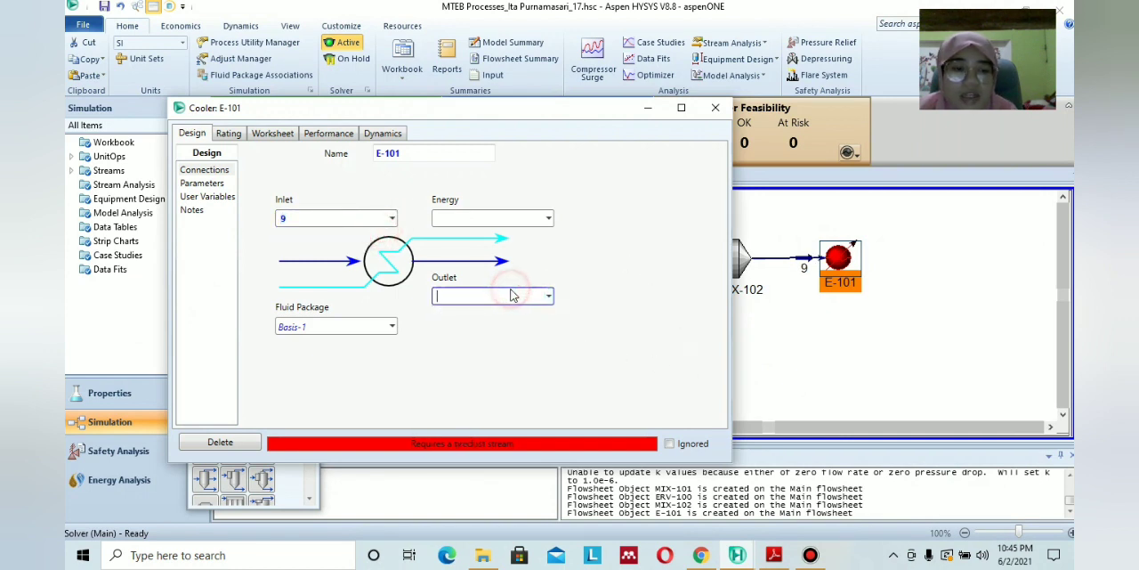
pyautogui.write('10')
pyautogui.click(774, 555)
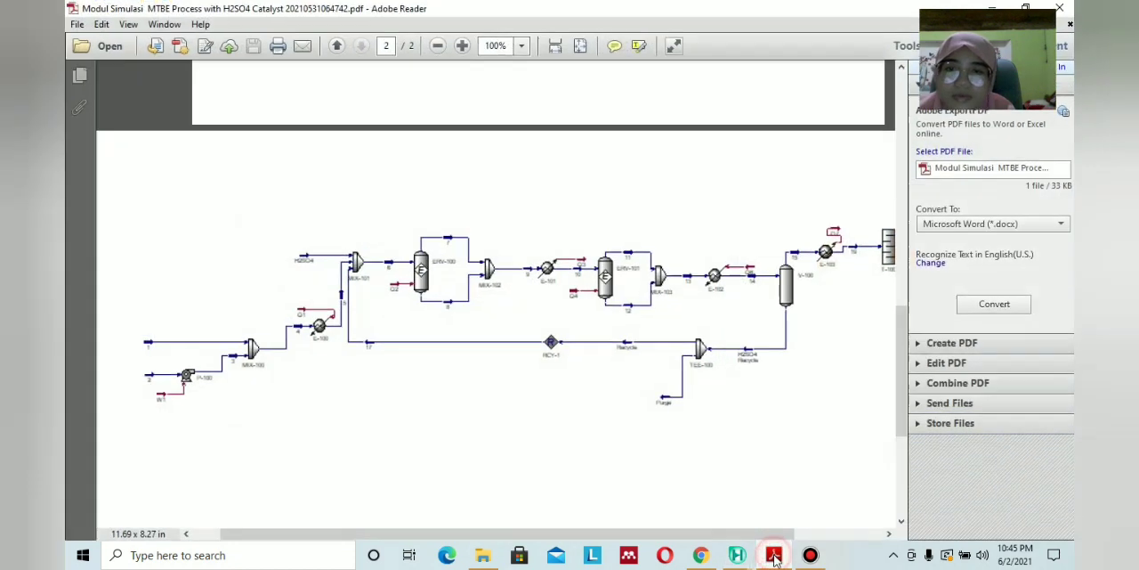
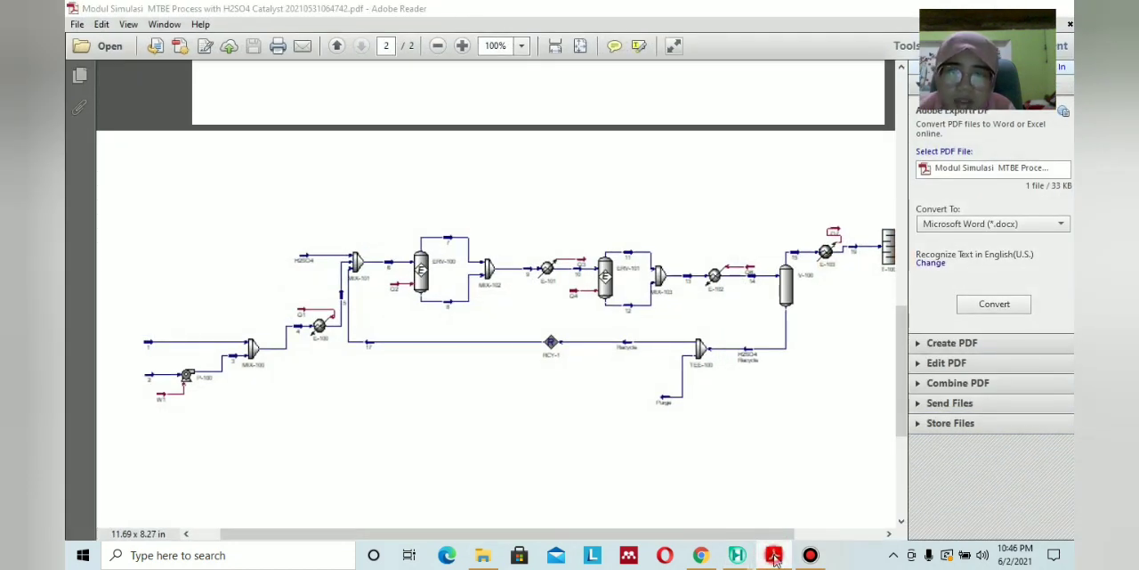
# Return to HYSYS and name cooler E-101's energy stream Q3.
pyautogui.click(774, 554)
pyautogui.click(499, 217)
pyautogui.write('Q')
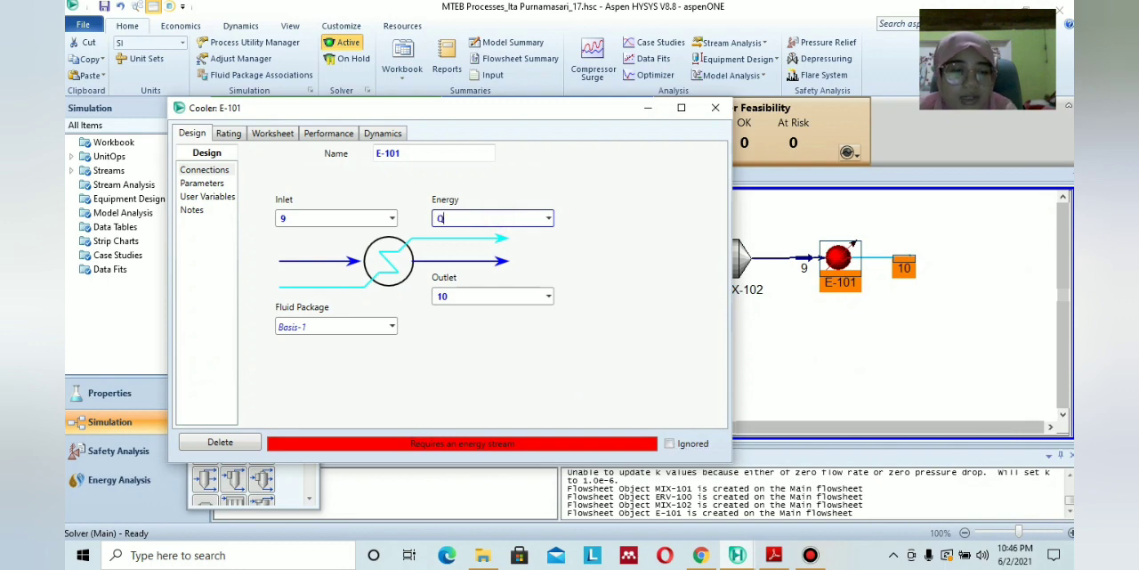
pyautogui.write('3')
pyautogui.press('Return')
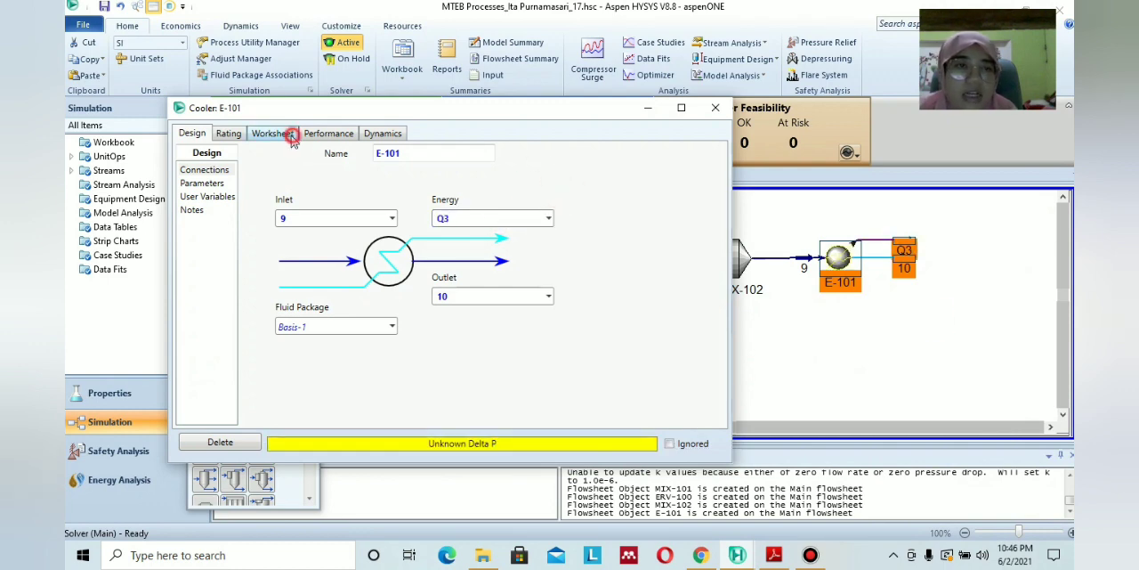
# Look up stream 10's temperature in the PDF module and set it to 100 °C in cooler E-101's worksheet.
pyautogui.click(293, 139)
pyautogui.click(774, 554)
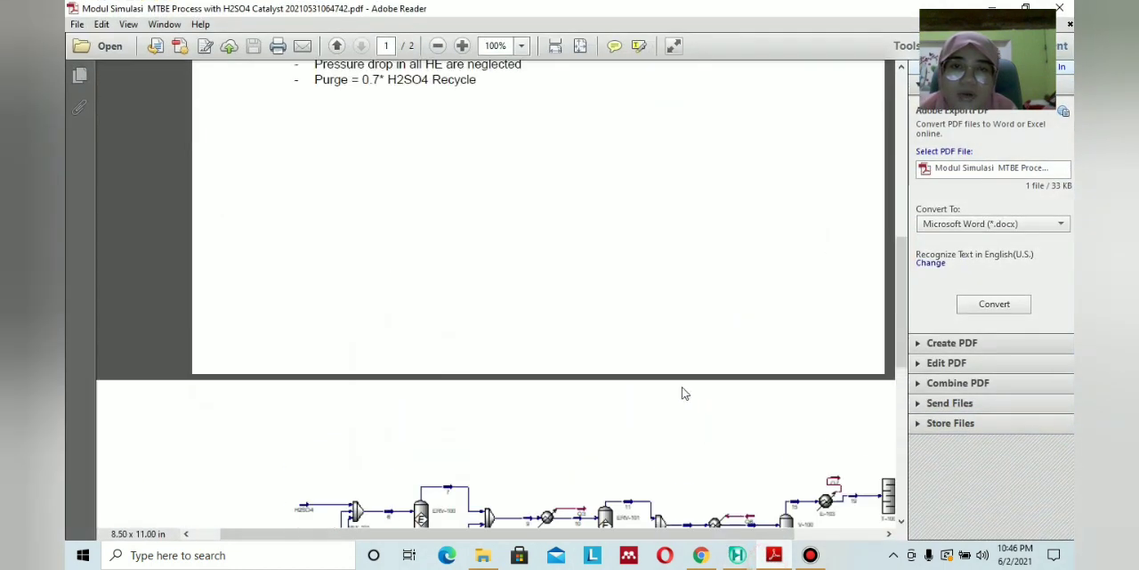
pyautogui.scroll(5, 623, 382)
pyautogui.scroll(1, 365, 186)
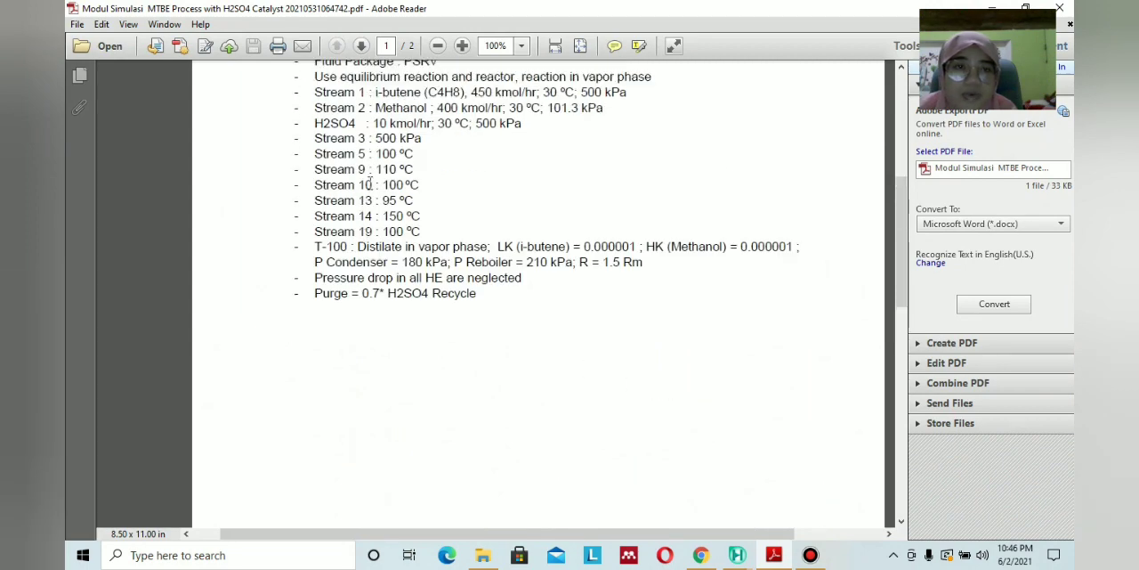
pyautogui.click(773, 555)
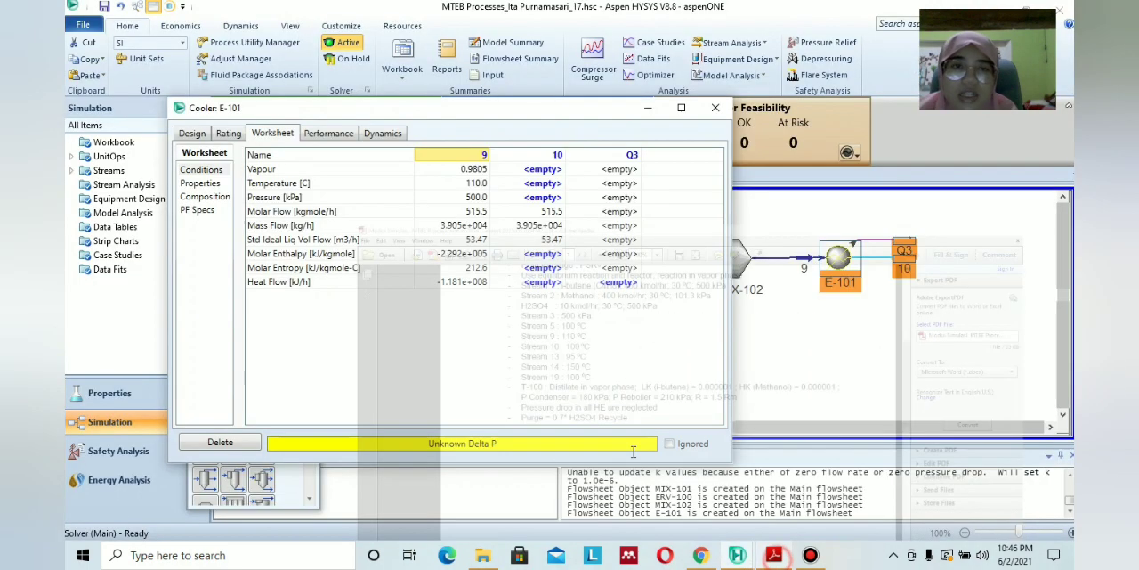
pyautogui.click(556, 184)
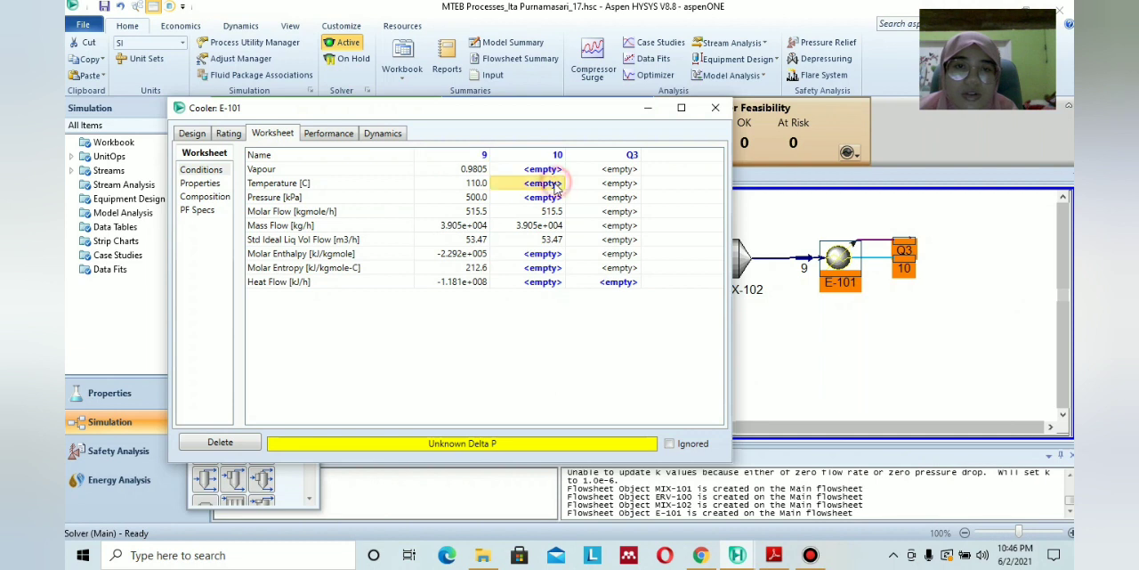
pyautogui.write('100')
pyautogui.press('Return')
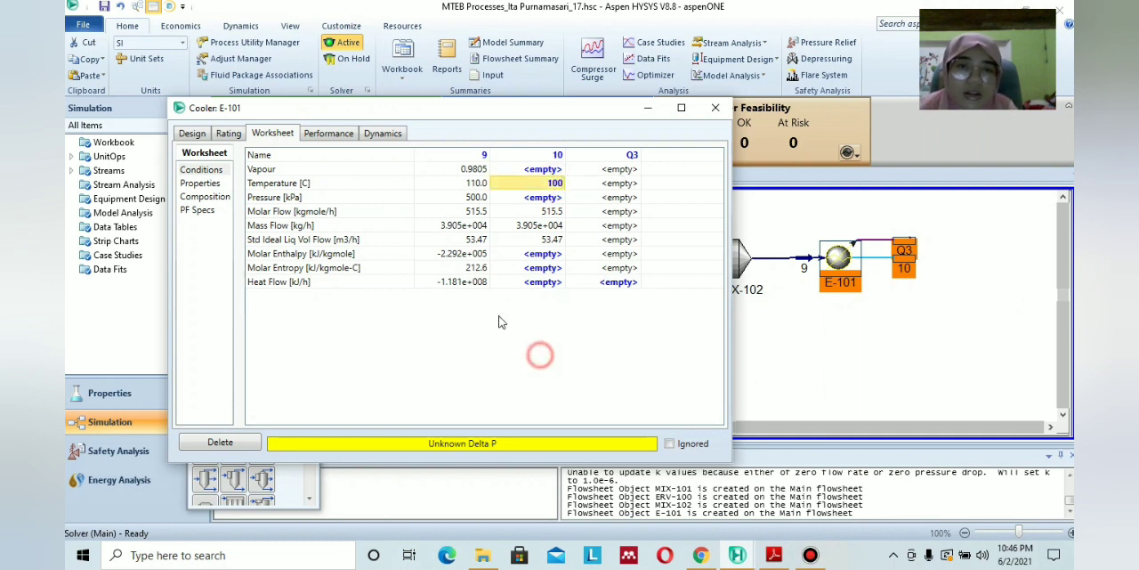
# Set cooler E-101's pressure drop to 0 kPa and close its settings.
pyautogui.click(207, 196)
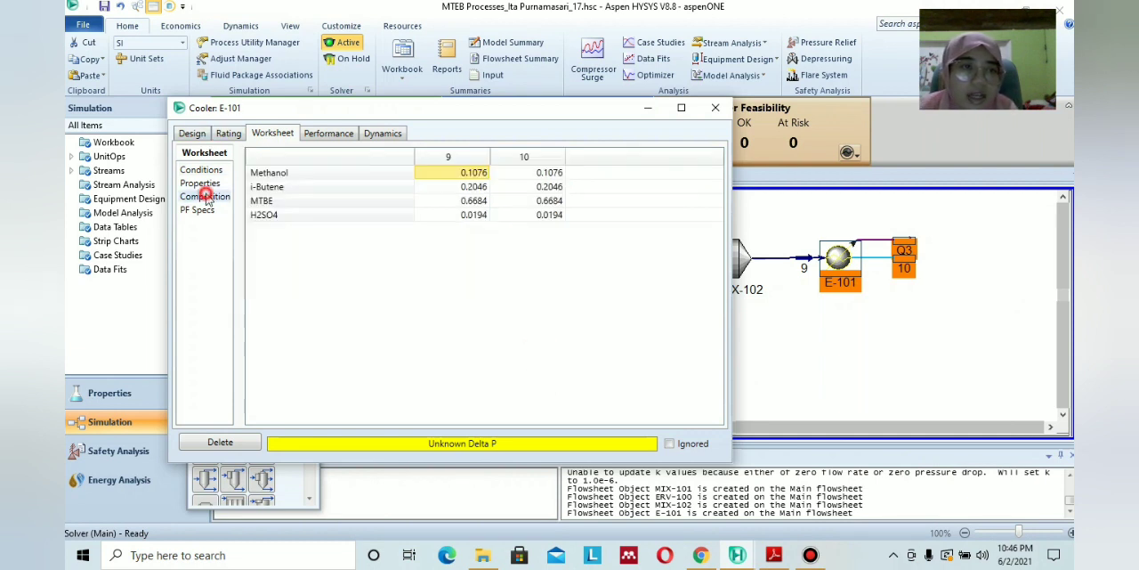
pyautogui.click(205, 184)
pyautogui.click(195, 134)
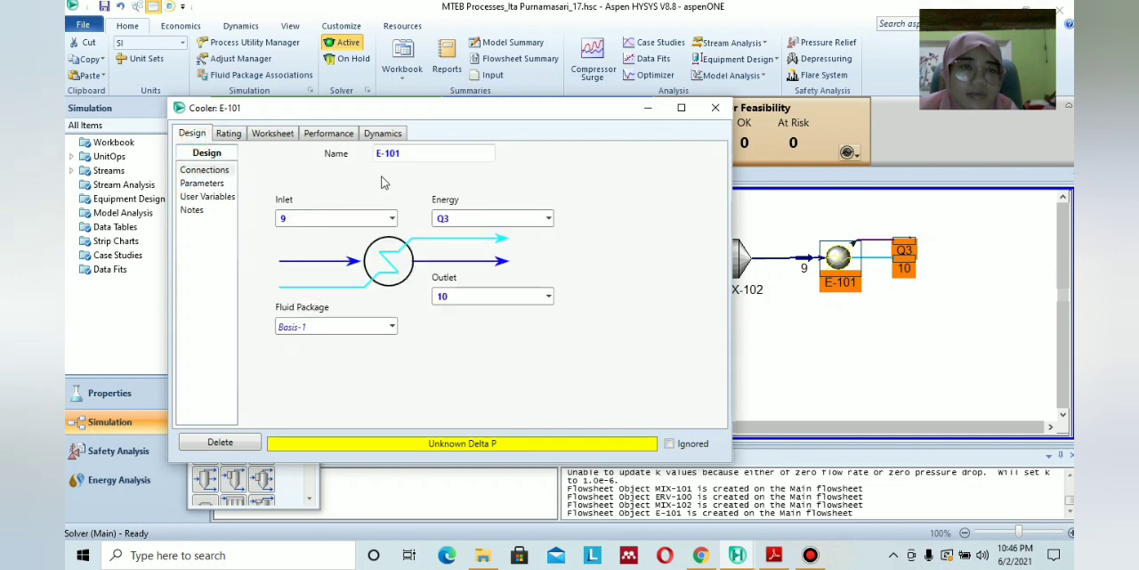
pyautogui.click(201, 183)
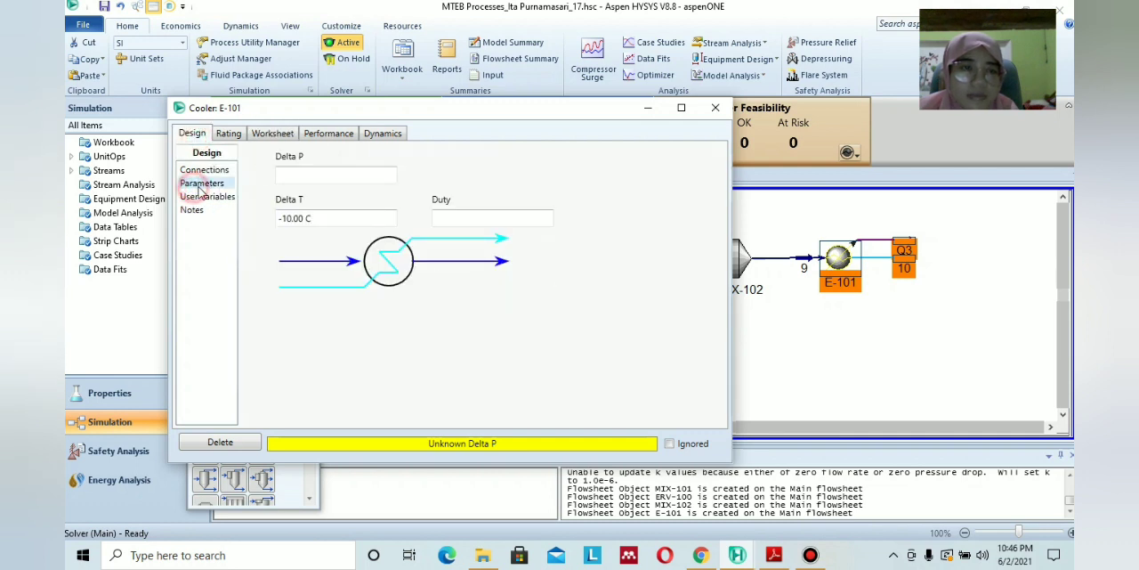
pyautogui.click(356, 176)
pyautogui.press('Return')
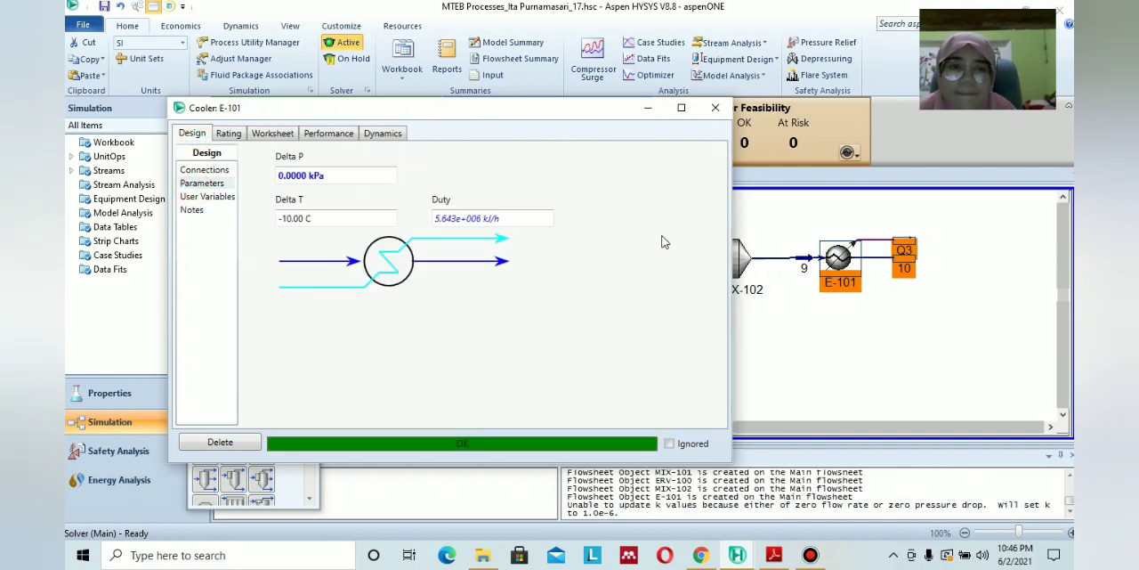
pyautogui.click(714, 108)
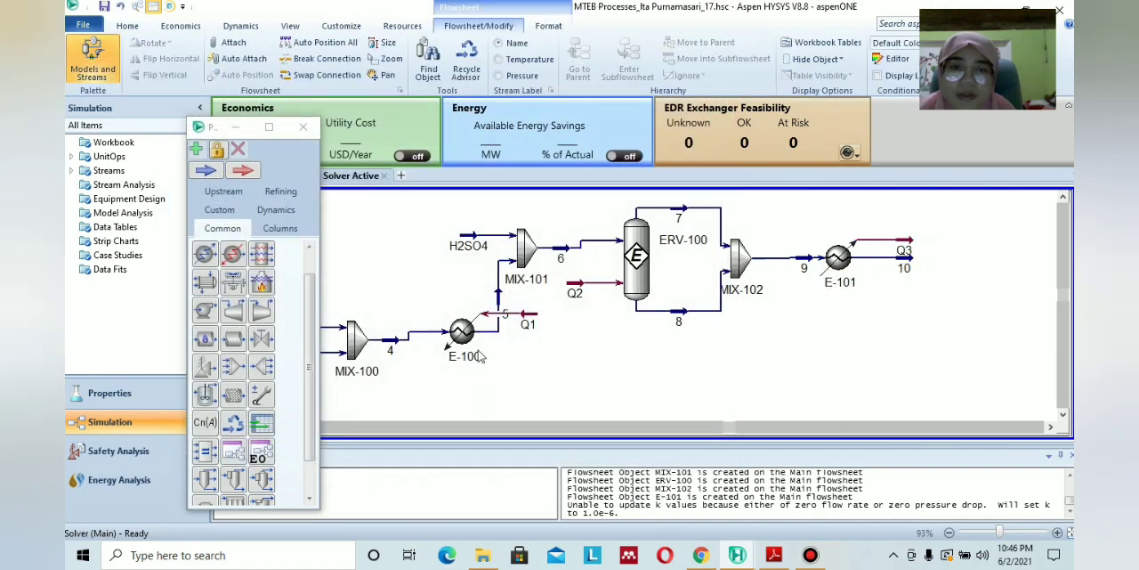
# Check the design parameters of heater E-100 and close its settings.
pyautogui.click(458, 334)
pyautogui.doubleClick(458, 335)
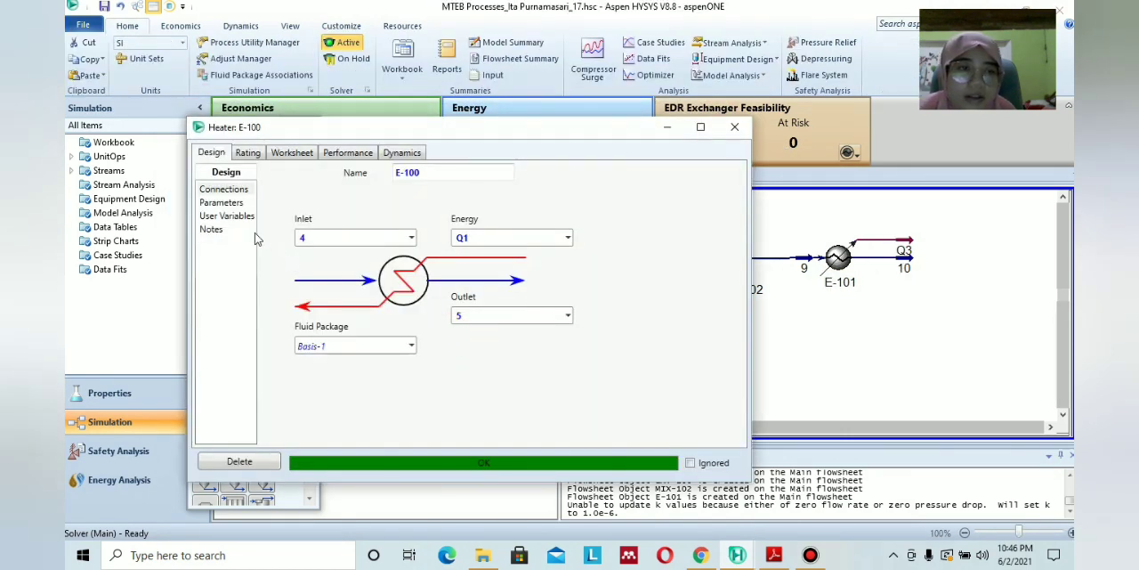
pyautogui.click(222, 203)
pyautogui.click(734, 126)
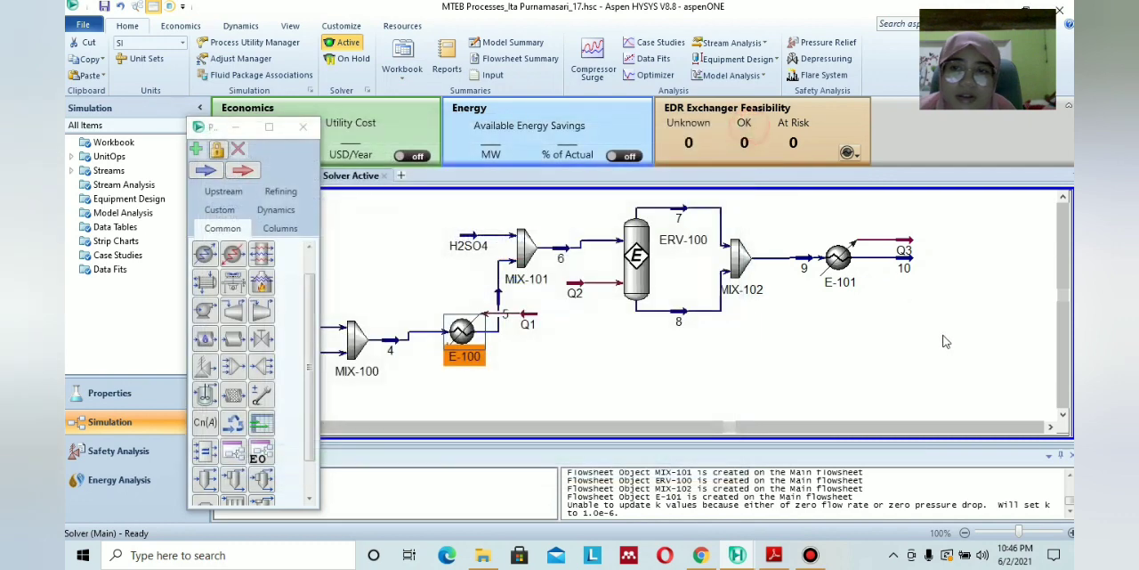
# Consult the PDF module's flow diagram for the next unit and place an equilibrium reactor after stream 10.
pyautogui.click(945, 342)
pyautogui.click(1050, 427)
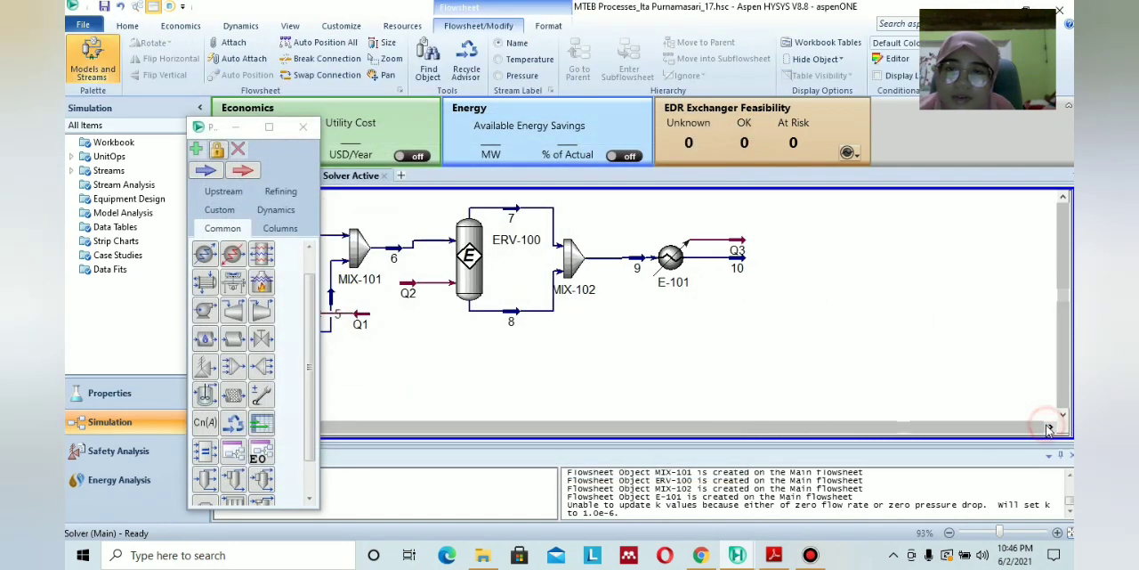
pyautogui.click(773, 555)
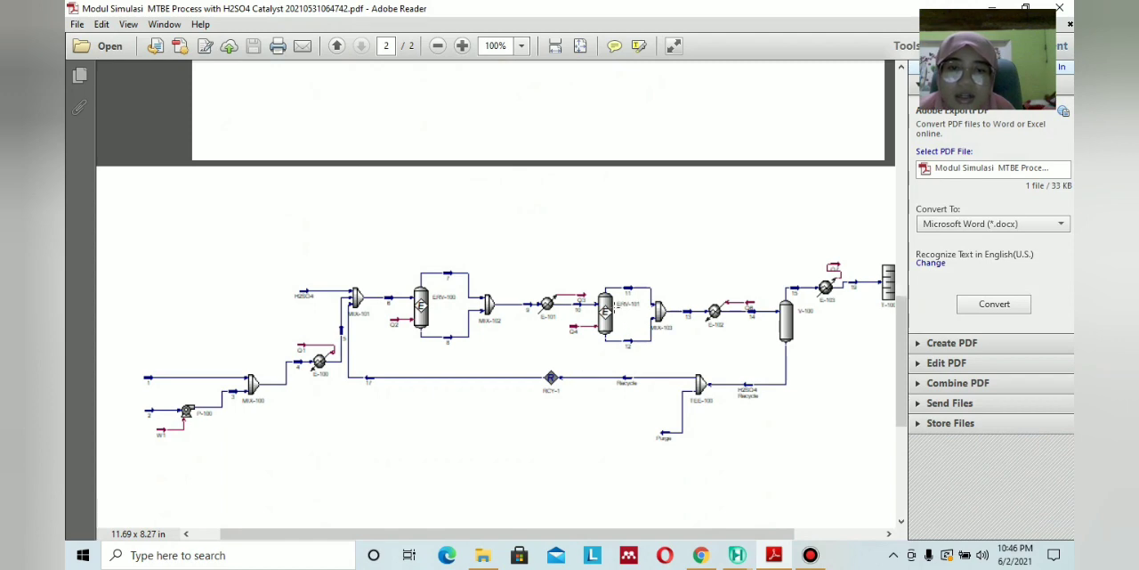
pyautogui.click(774, 554)
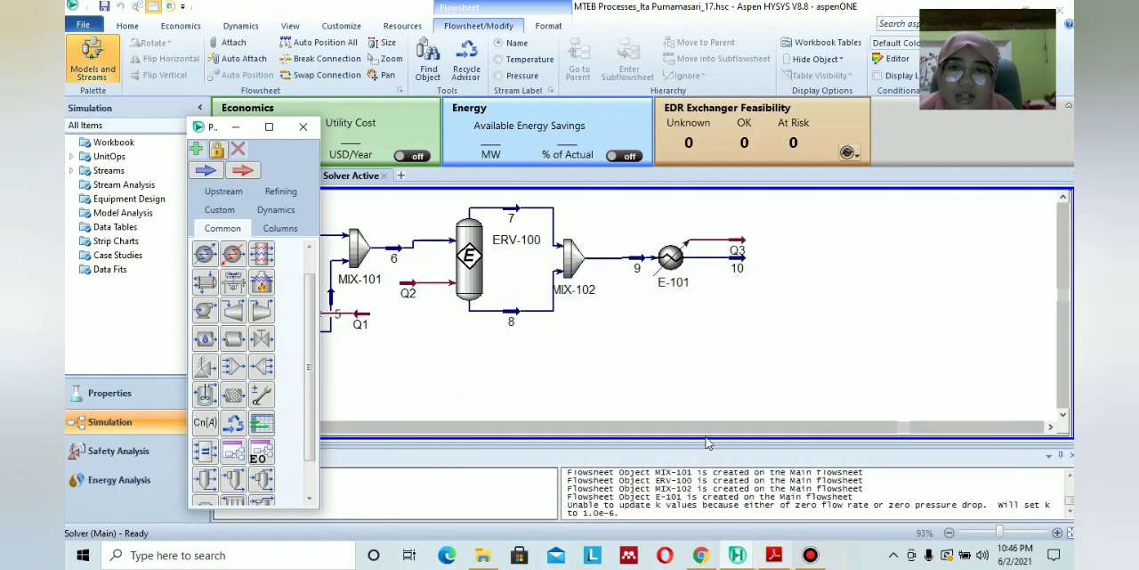
pyautogui.click(279, 228)
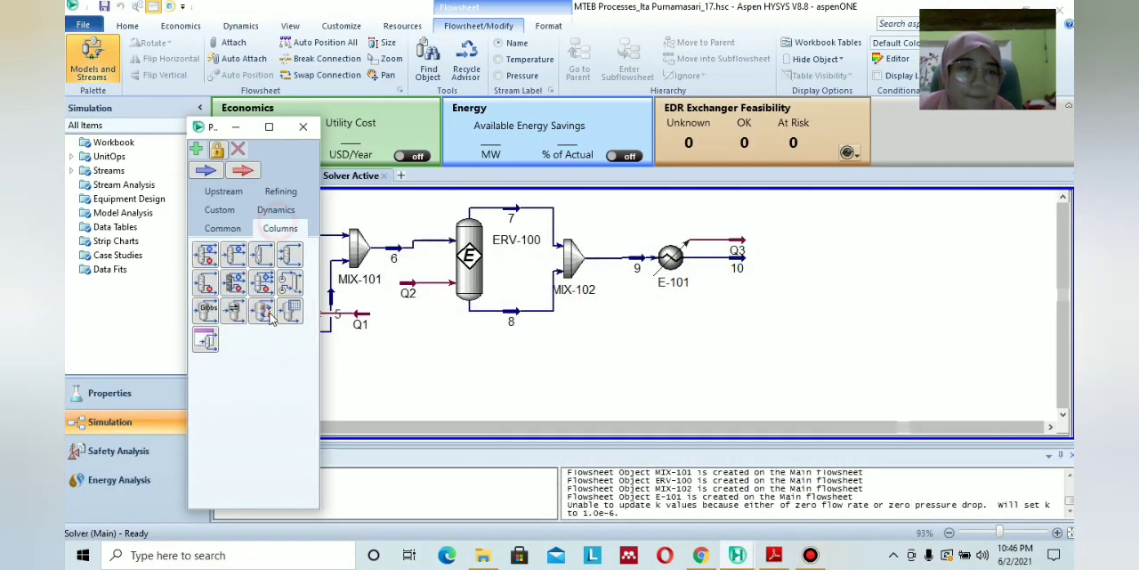
pyautogui.click(237, 307)
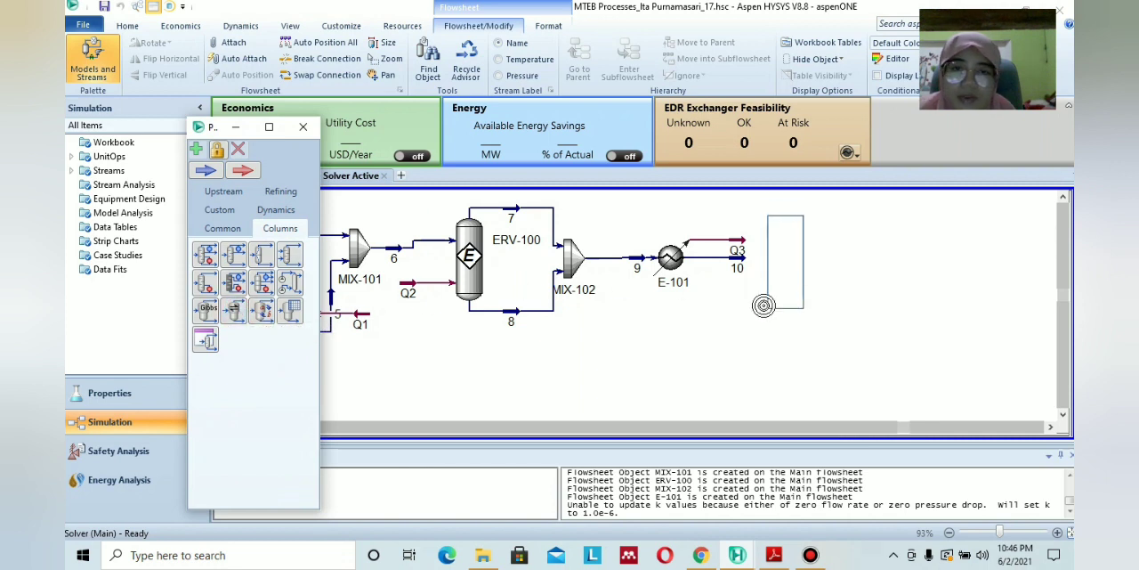
pyautogui.click(759, 301)
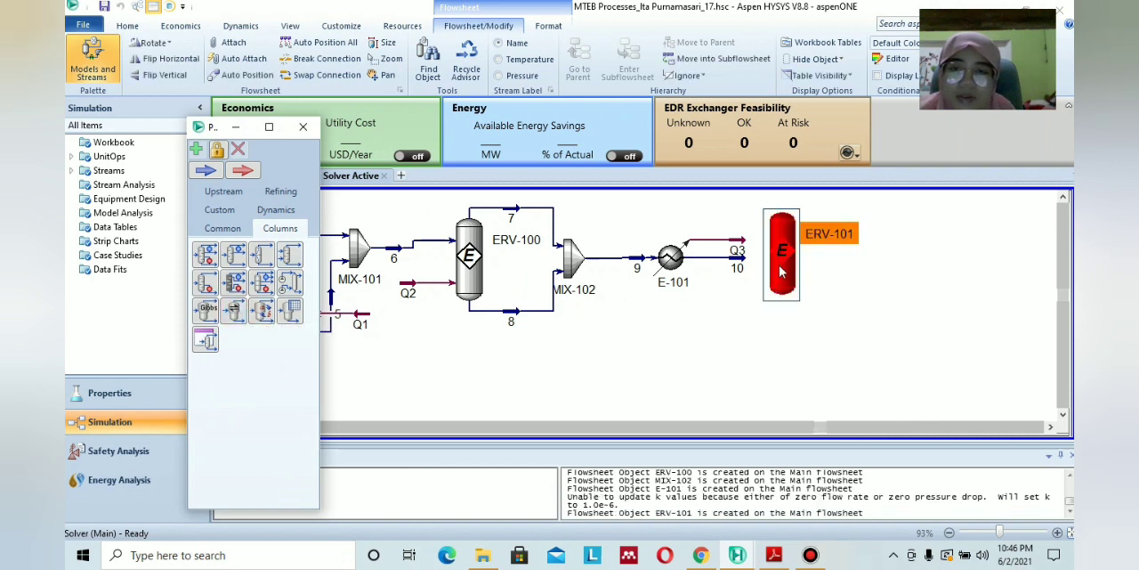
# Connect stream 10 as reactor ERV-101's inlet and name its vapour outlet 11 and liquid outlet 12.
pyautogui.doubleClick(778, 279)
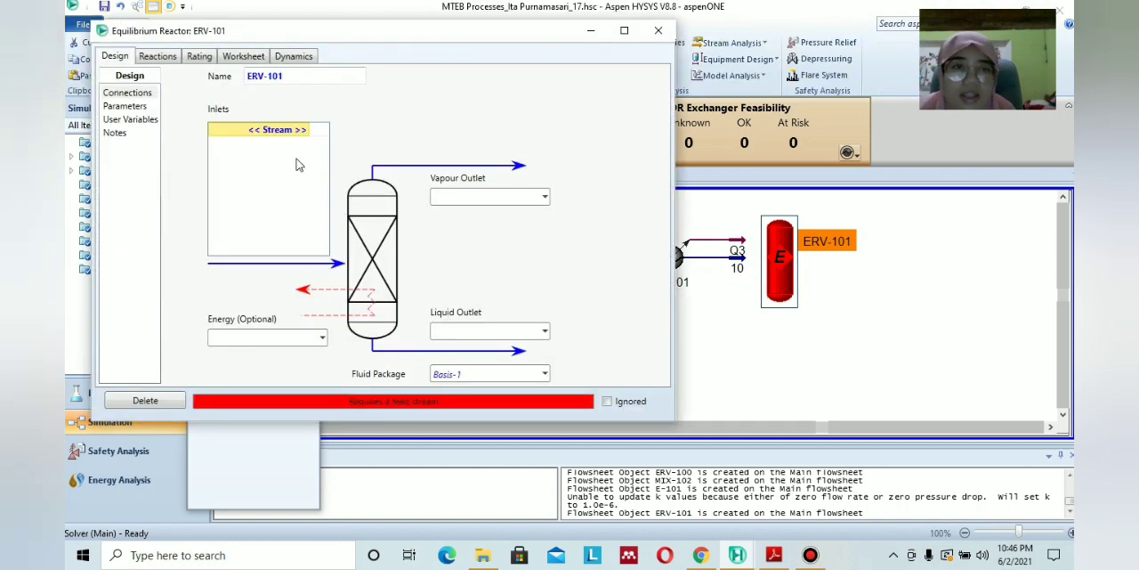
pyautogui.click(313, 134)
pyautogui.click(300, 154)
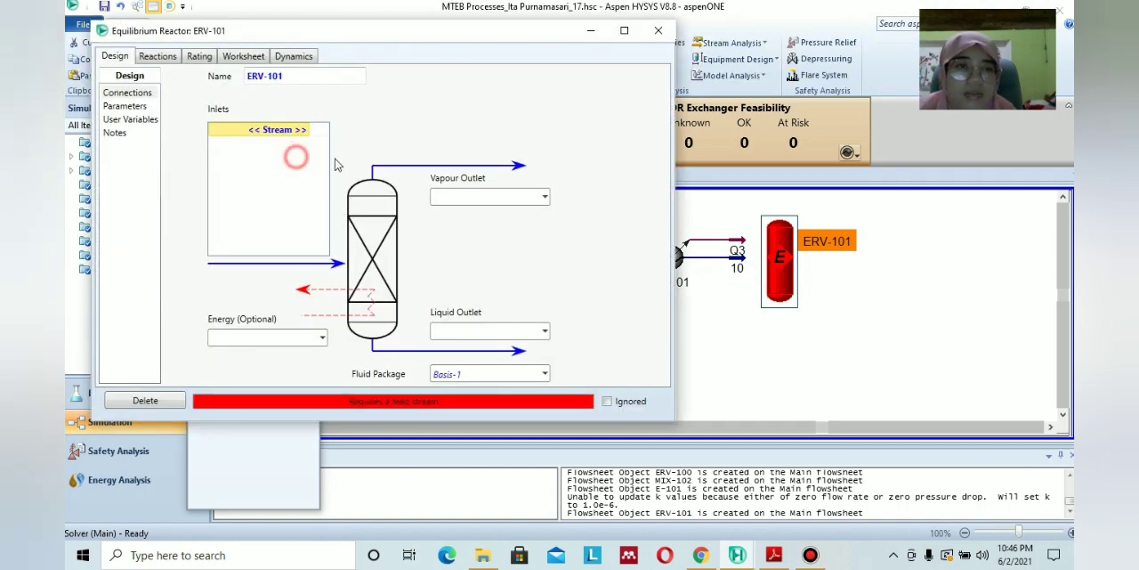
pyautogui.click(546, 201)
pyautogui.click(472, 196)
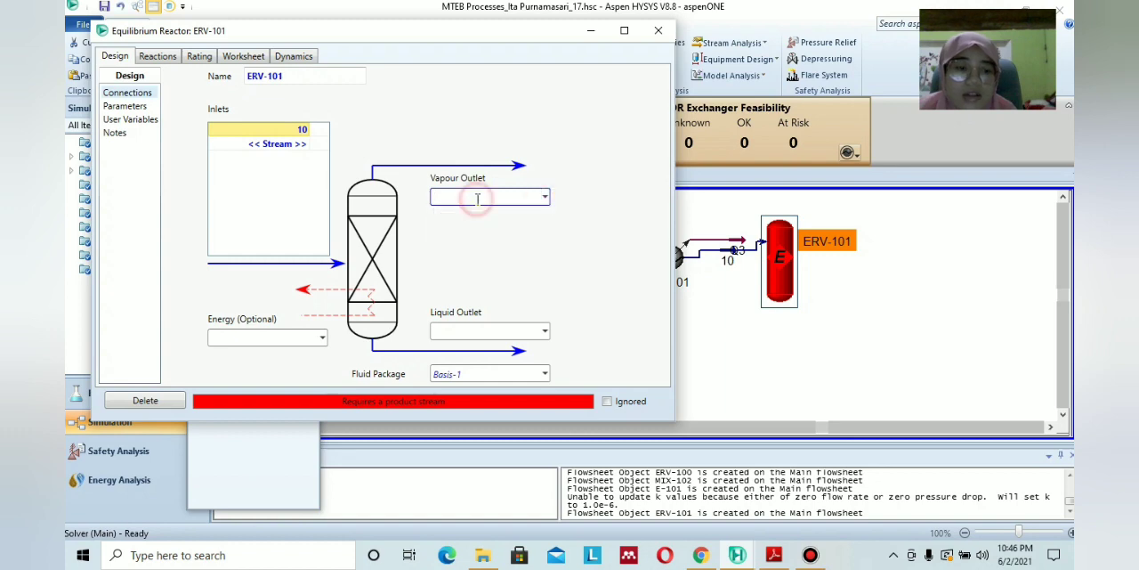
pyautogui.write('11')
pyautogui.click(498, 330)
pyautogui.write('1')
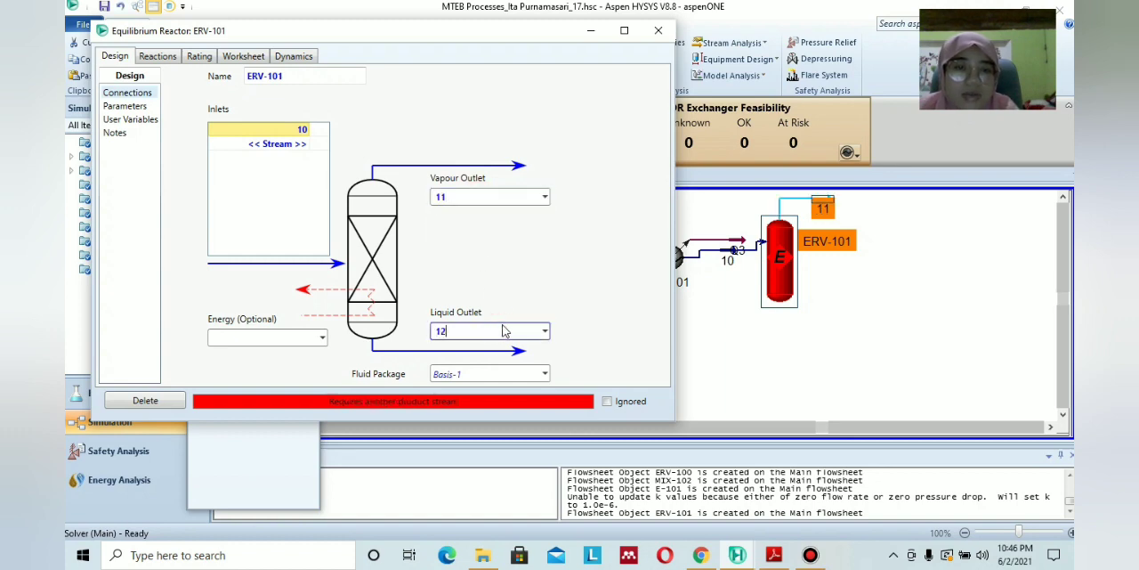
pyautogui.write('2')
pyautogui.click(542, 304)
# Check the PDF flow diagram for reactor ERV-101's energy stream and name it Q4.
pyautogui.click(774, 555)
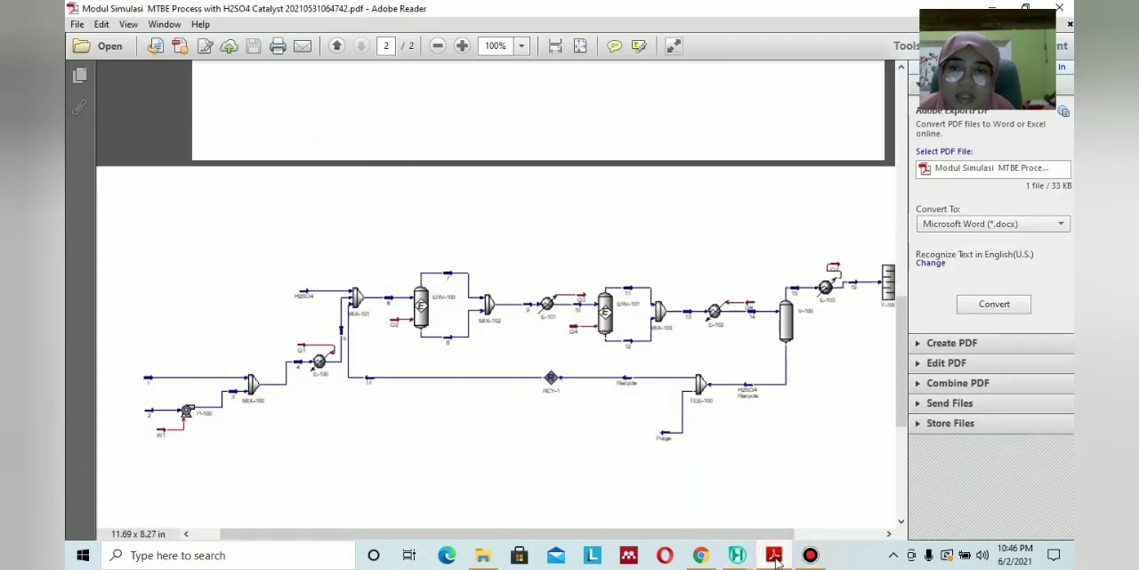
pyautogui.click(774, 555)
pyautogui.click(278, 334)
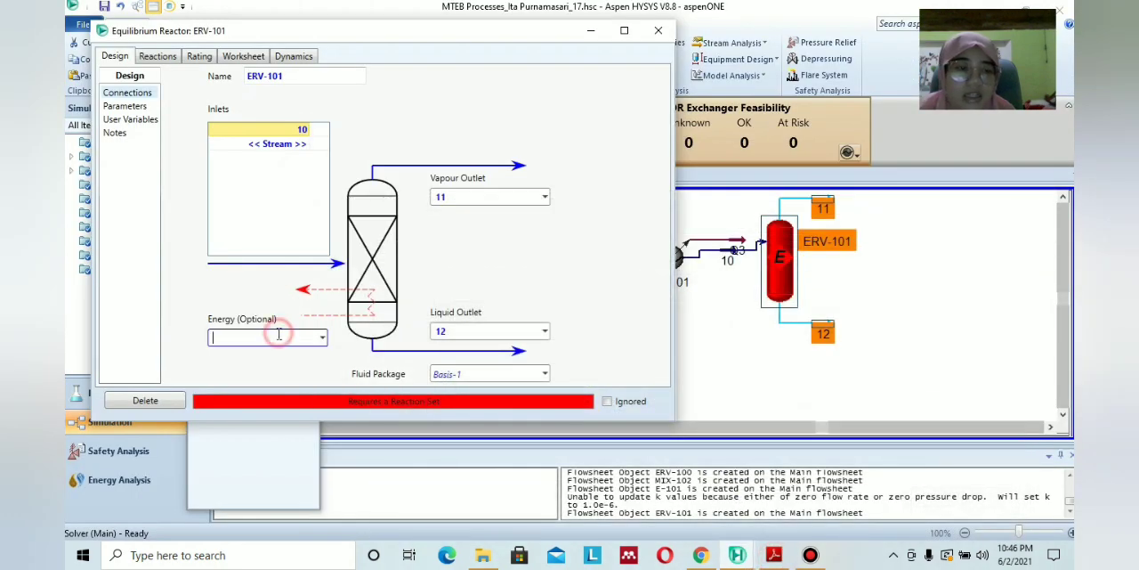
pyautogui.write('Q')
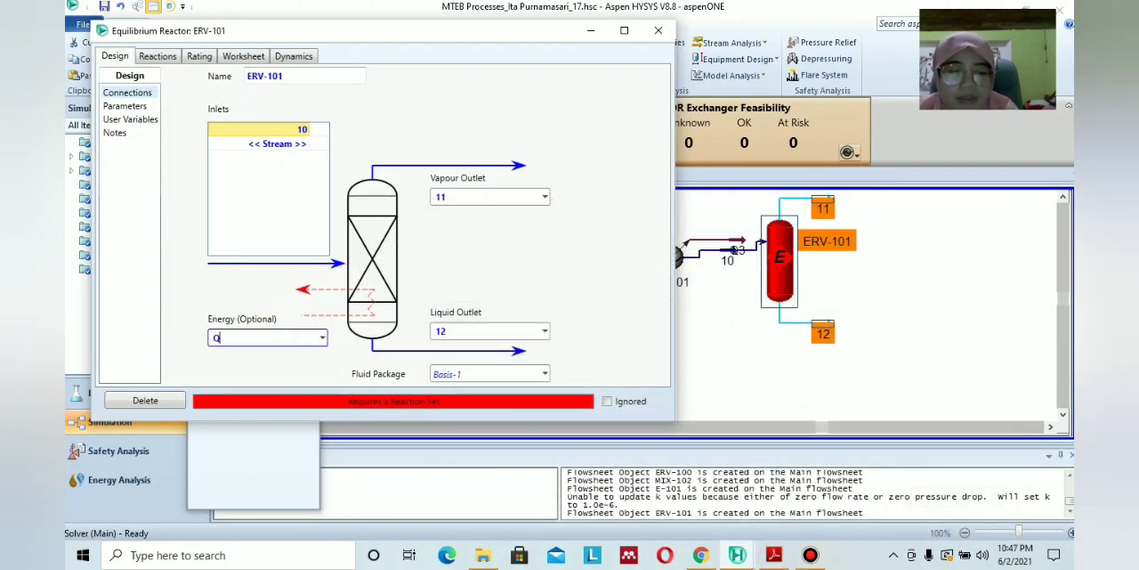
pyautogui.write('4')
pyautogui.click(494, 292)
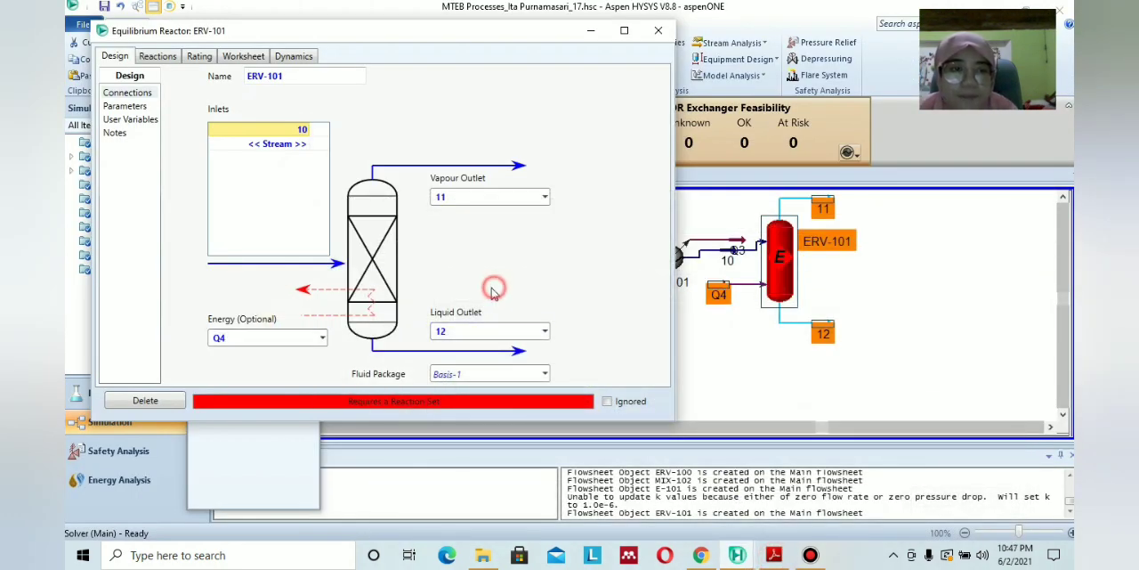
# Assign reaction set Set-1 to equilibrium reactor ERV-101.
pyautogui.click(159, 56)
pyautogui.click(341, 96)
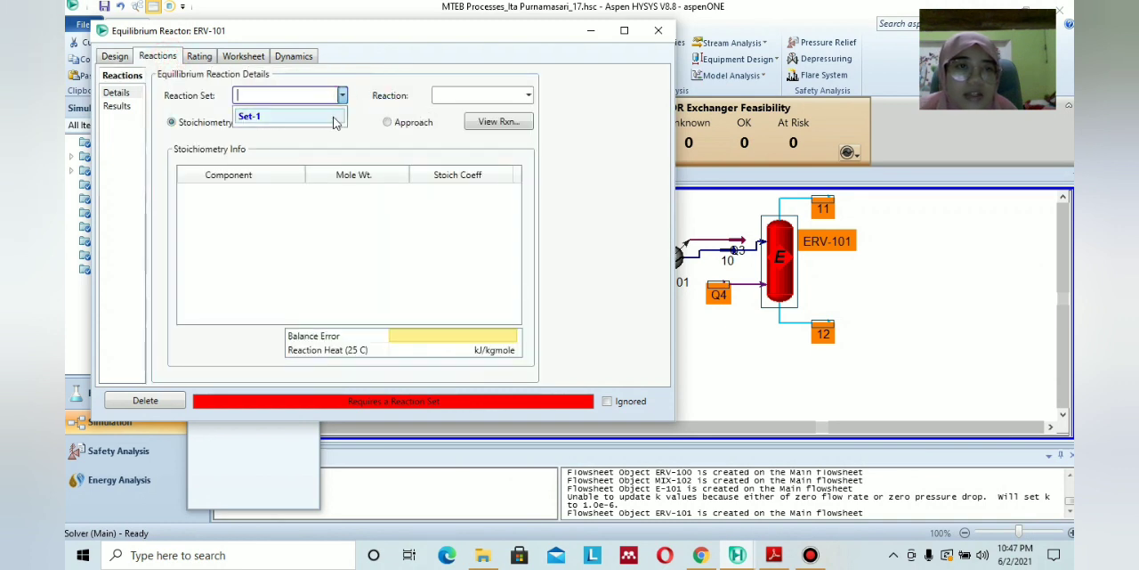
pyautogui.click(335, 122)
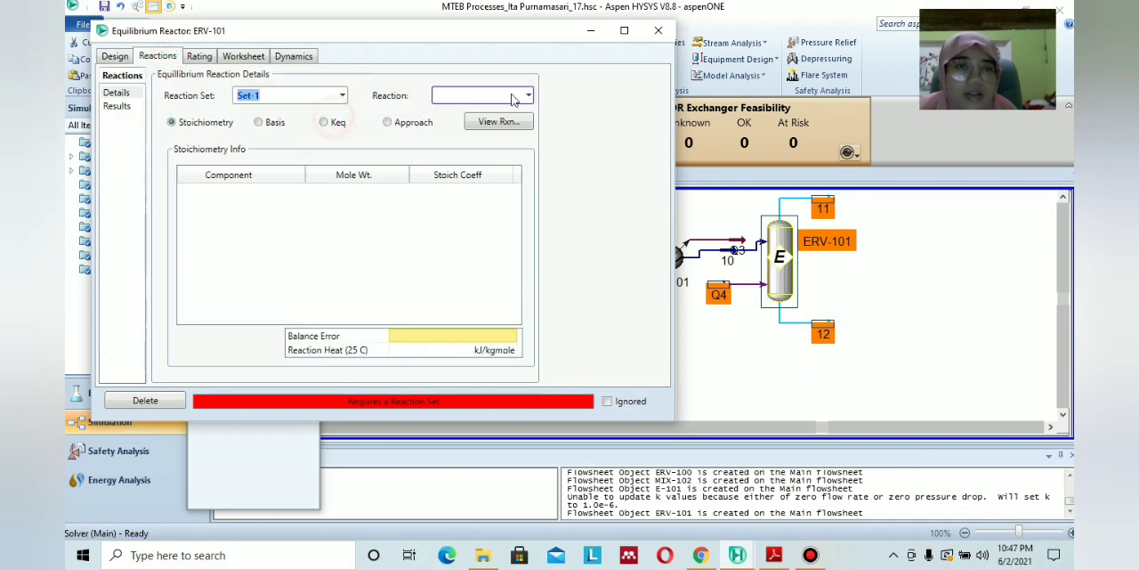
# Look up the stream temperatures in the PDF module and set reactor ERV-101's outlet stream 12 to 95 °C.
pyautogui.click(243, 56)
pyautogui.click(774, 555)
pyautogui.scroll(5, 686, 427)
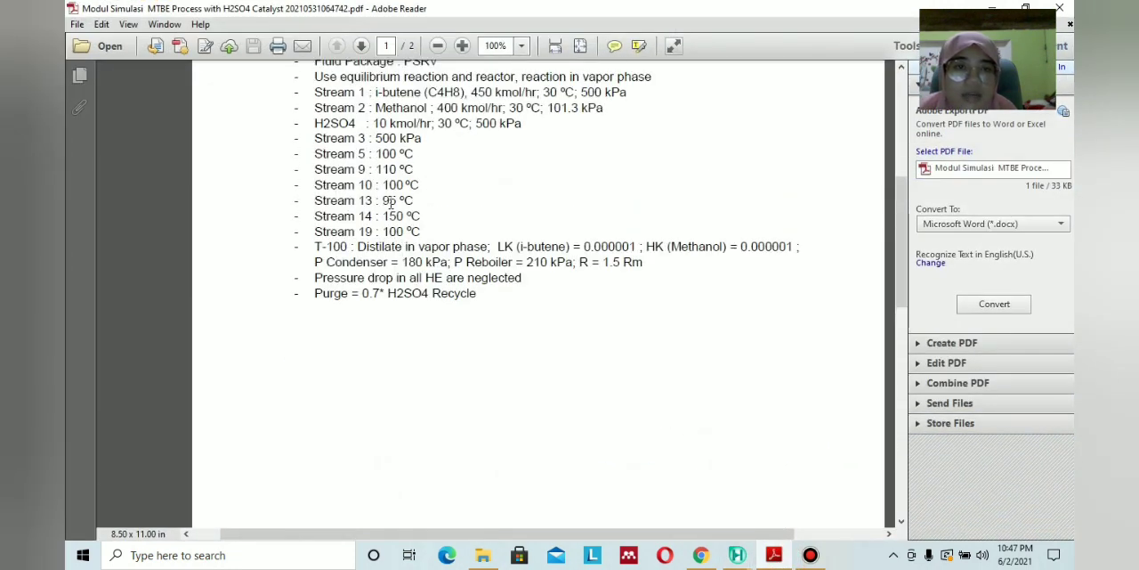
pyautogui.click(737, 555)
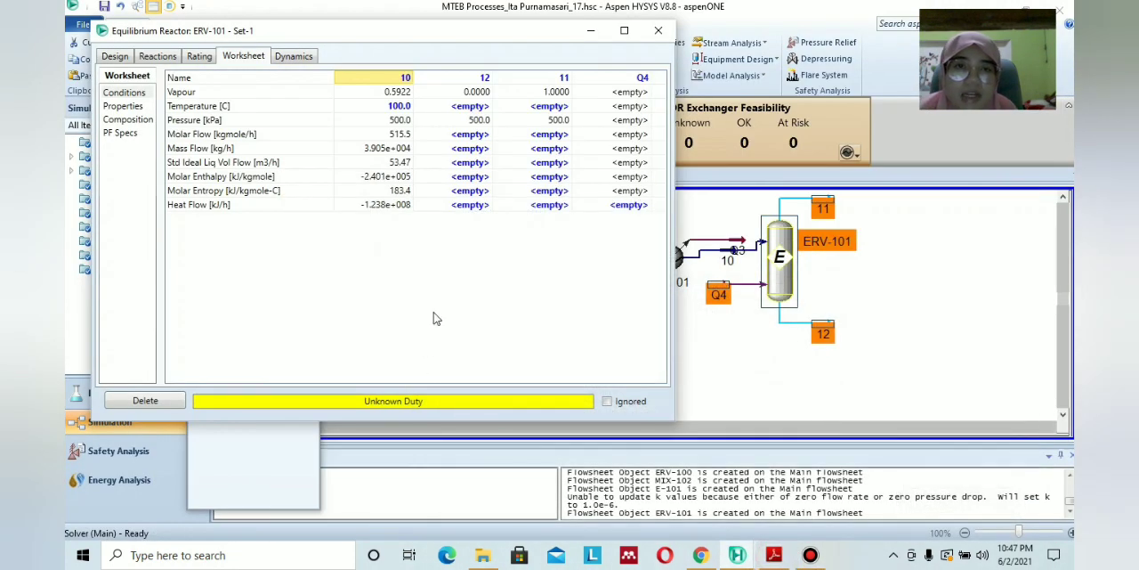
pyautogui.click(478, 107)
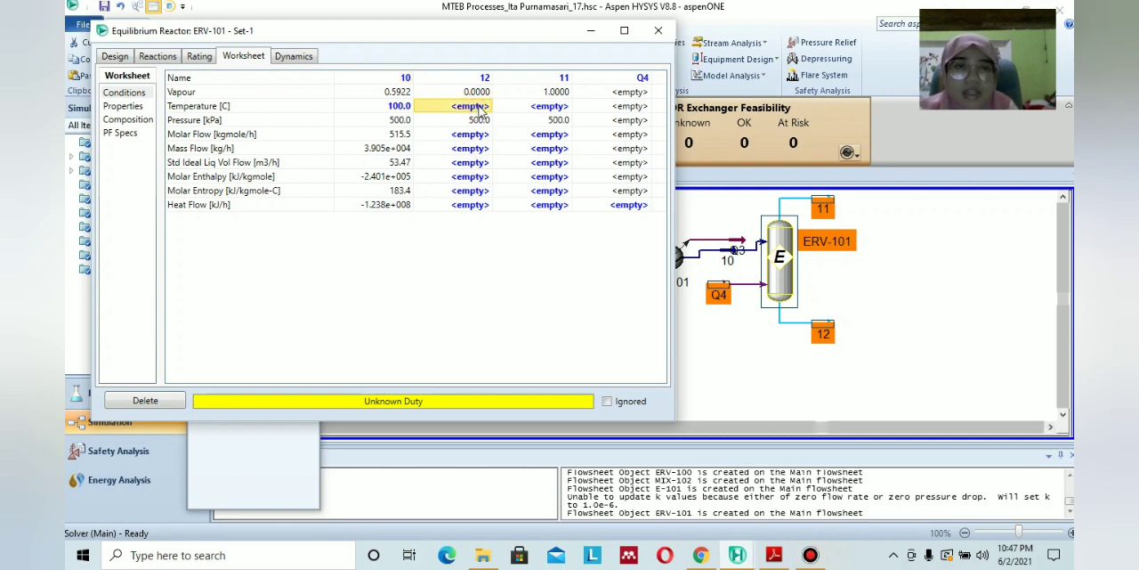
pyautogui.write('9')
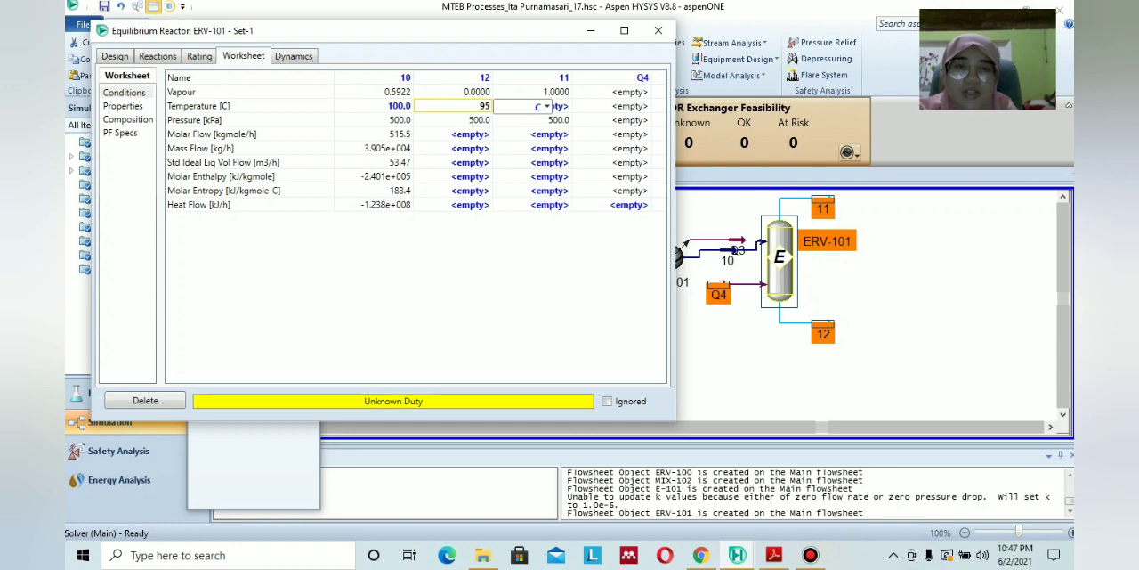
pyautogui.write('5')
pyautogui.press('Return')
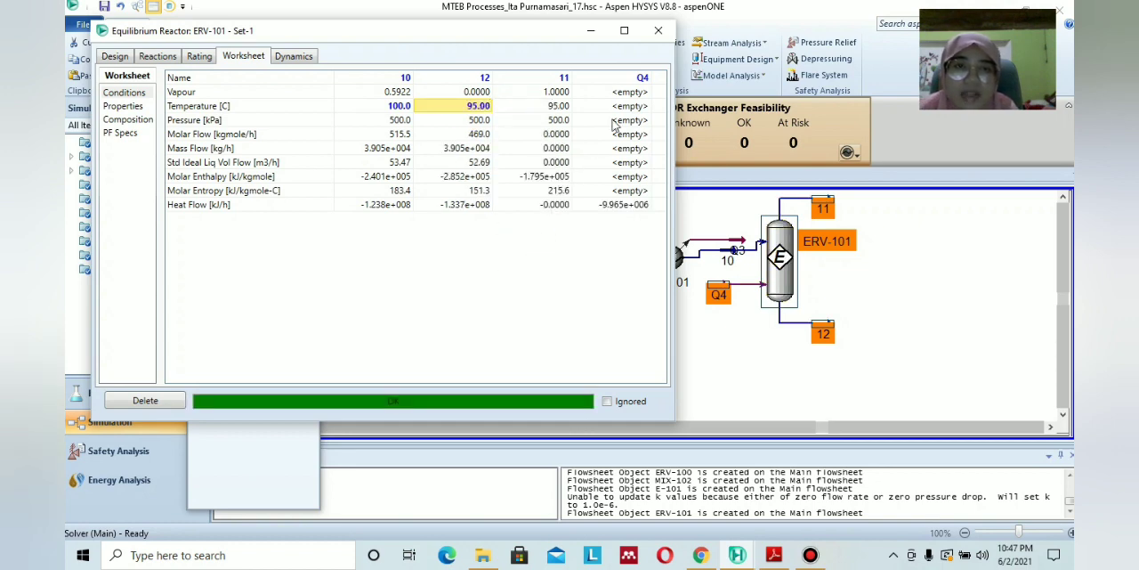
# Close reactor ERV-101's properties and add a mixer to the flowsheet just after the reactor.
pyautogui.click(658, 30)
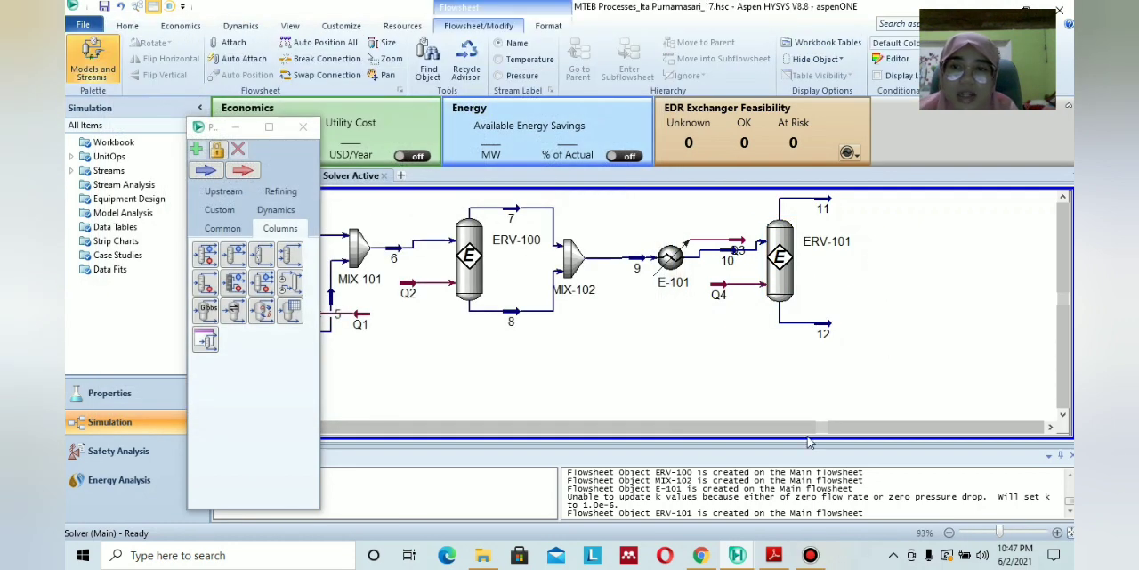
pyautogui.click(225, 229)
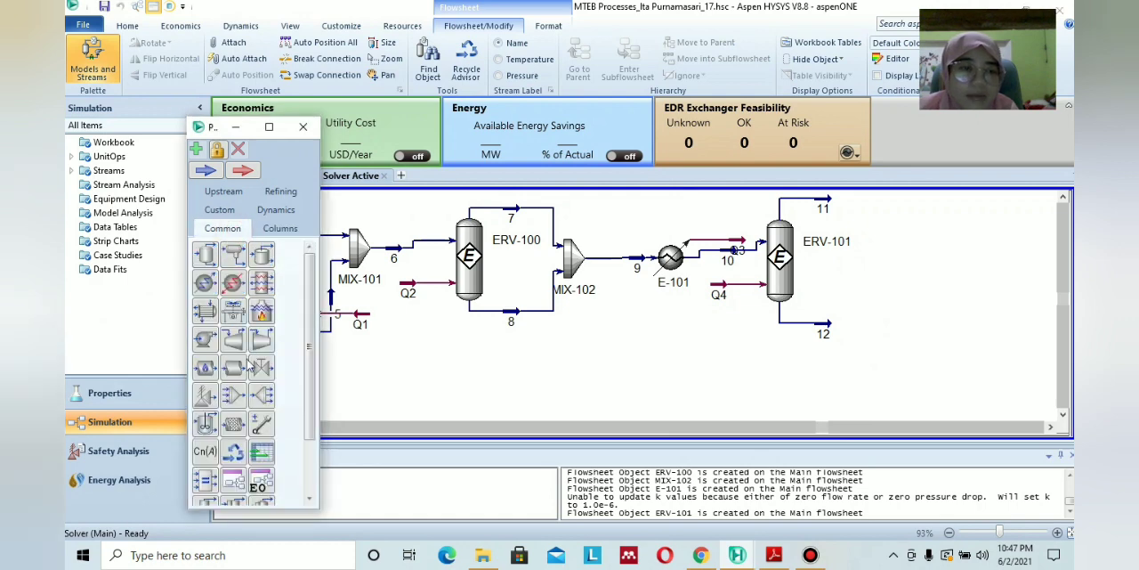
pyautogui.click(233, 396)
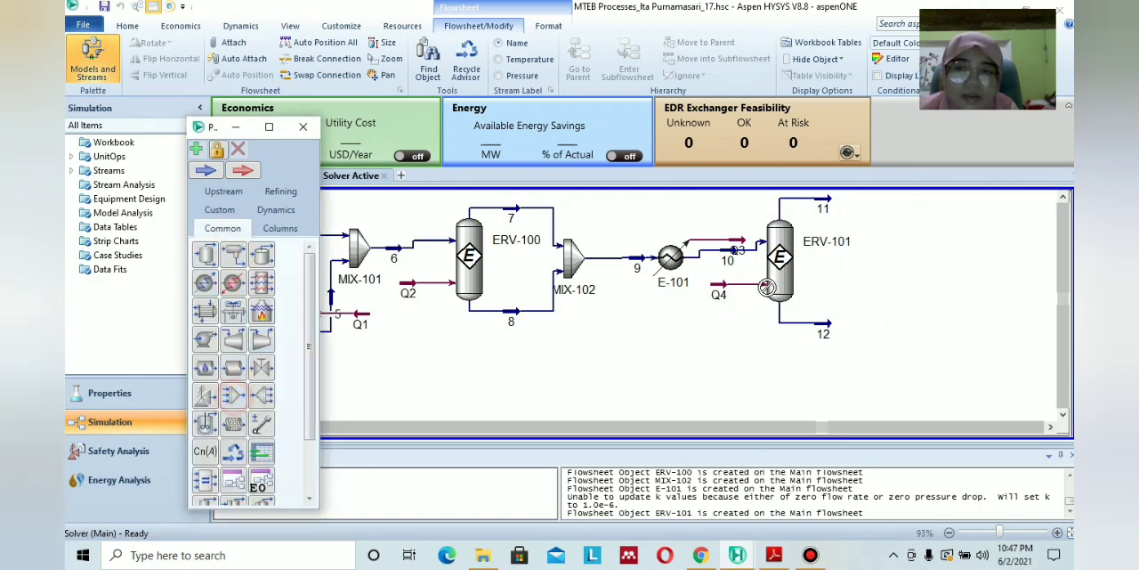
pyautogui.click(877, 263)
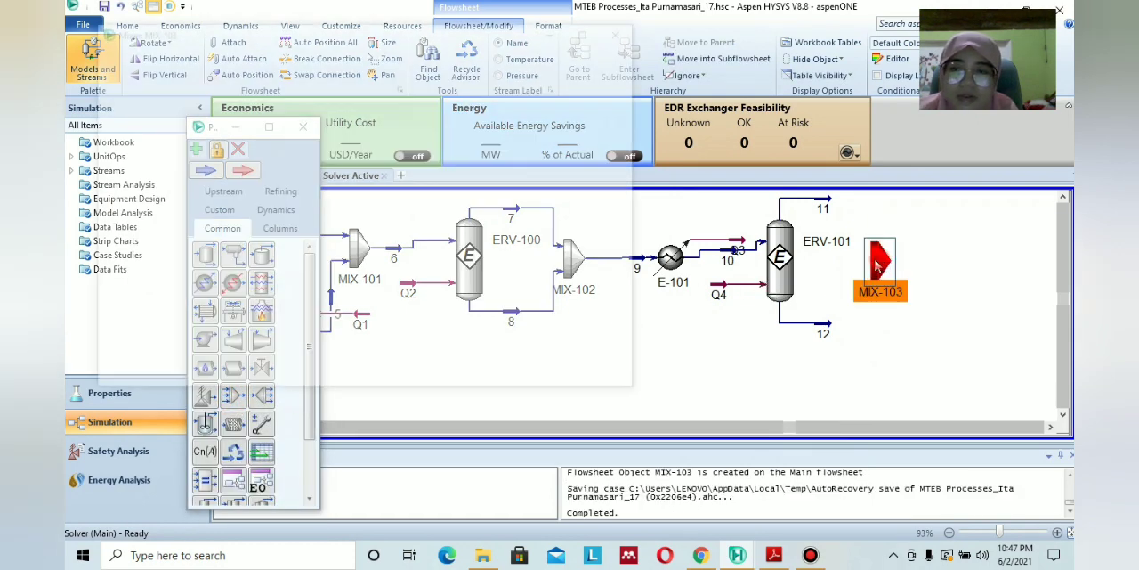
# Connect streams 11 and 12 as mixer MIX-103's inlets and name its outlet 13.
pyautogui.doubleClick(878, 263)
pyautogui.click(276, 216)
pyautogui.click(283, 216)
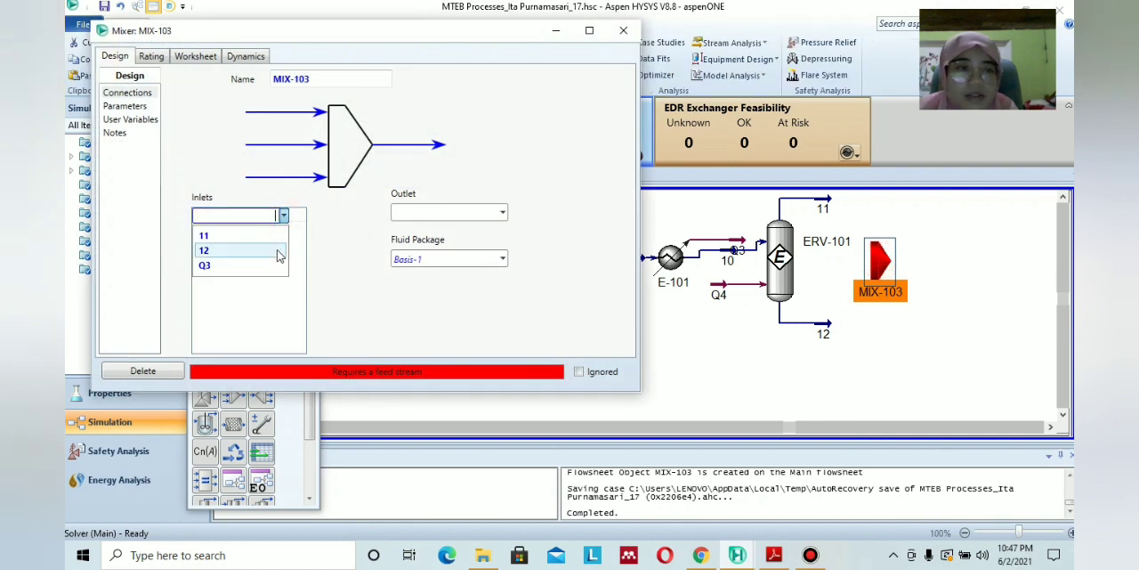
pyautogui.click(283, 235)
pyautogui.click(283, 230)
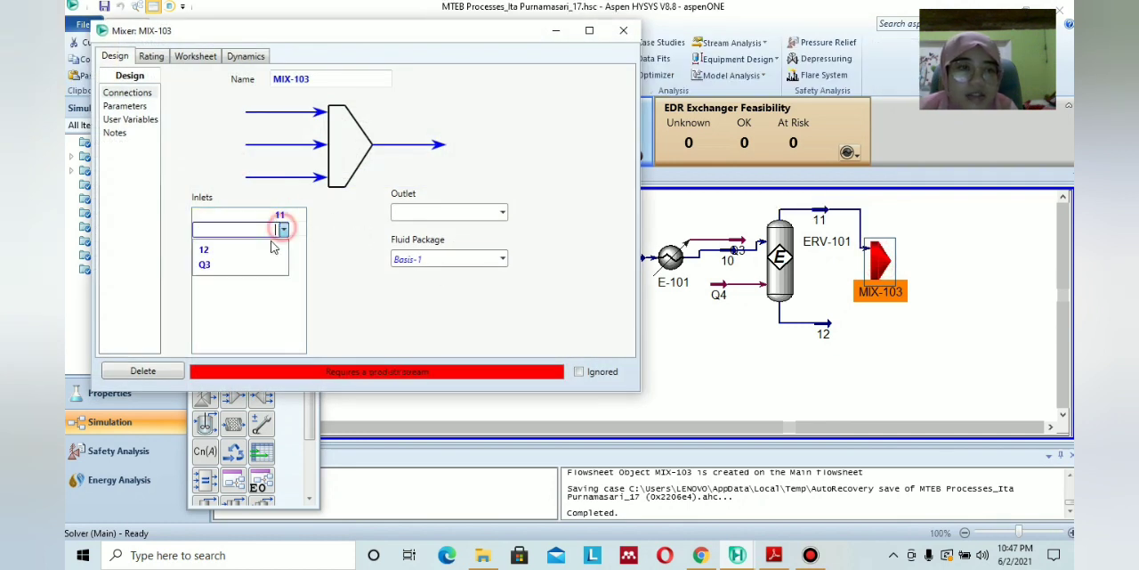
pyautogui.click(265, 247)
pyautogui.click(460, 213)
pyautogui.write('13')
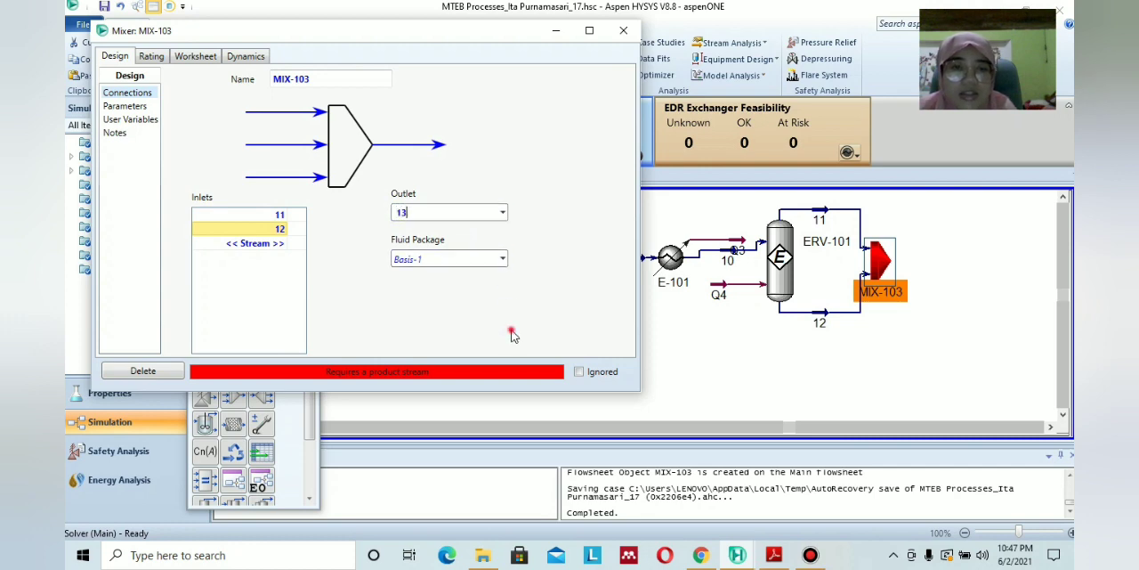
pyautogui.press('Return')
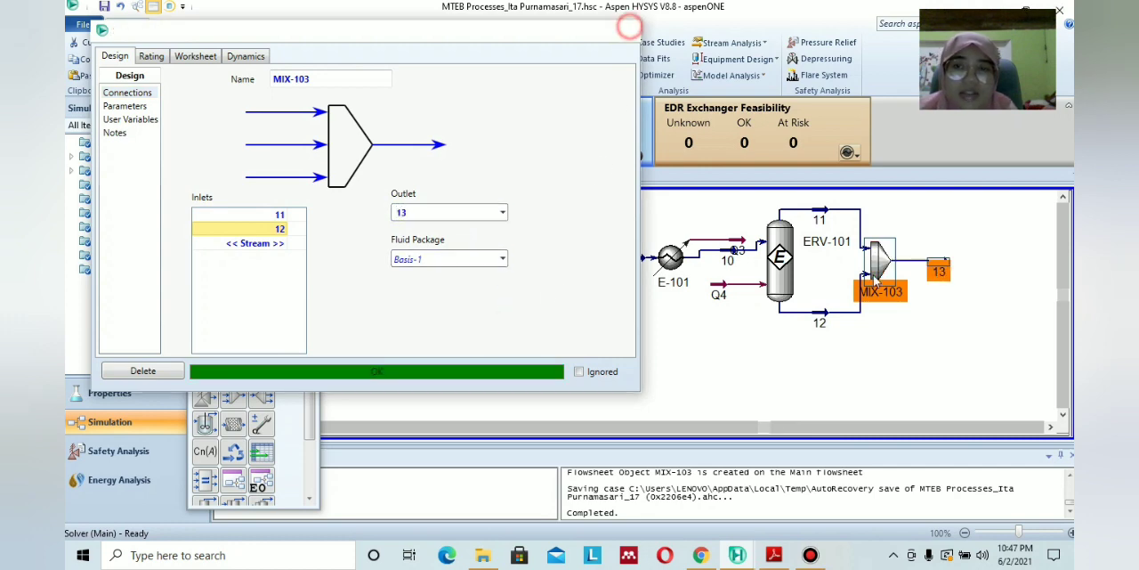
pyautogui.click(623, 30)
# Review the conditions of material stream 13 and save the simulation case.
pyautogui.click(941, 348)
pyautogui.doubleClick(939, 267)
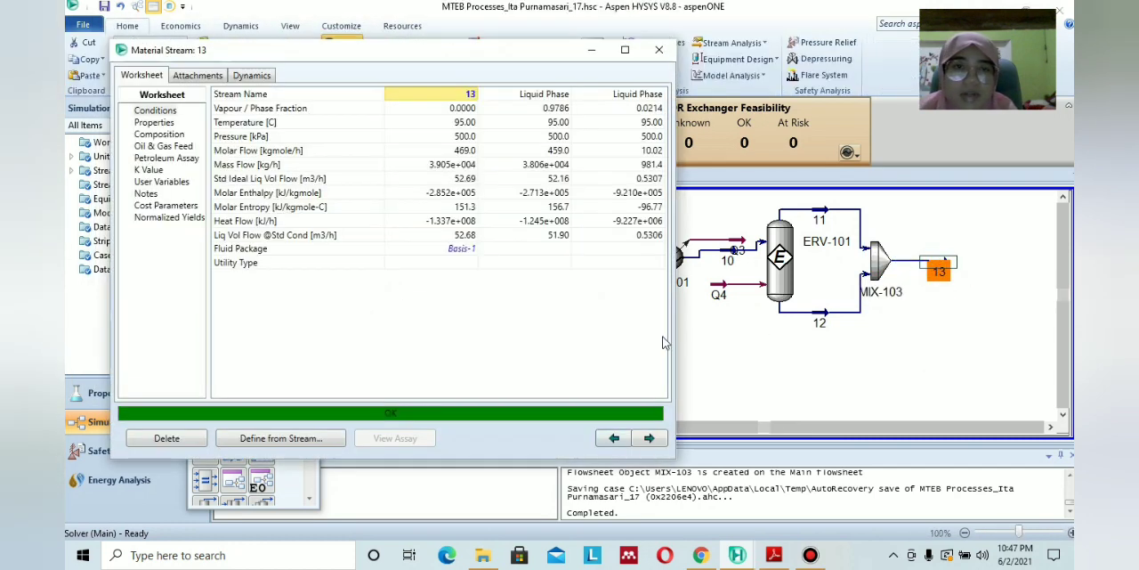
pyautogui.click(659, 49)
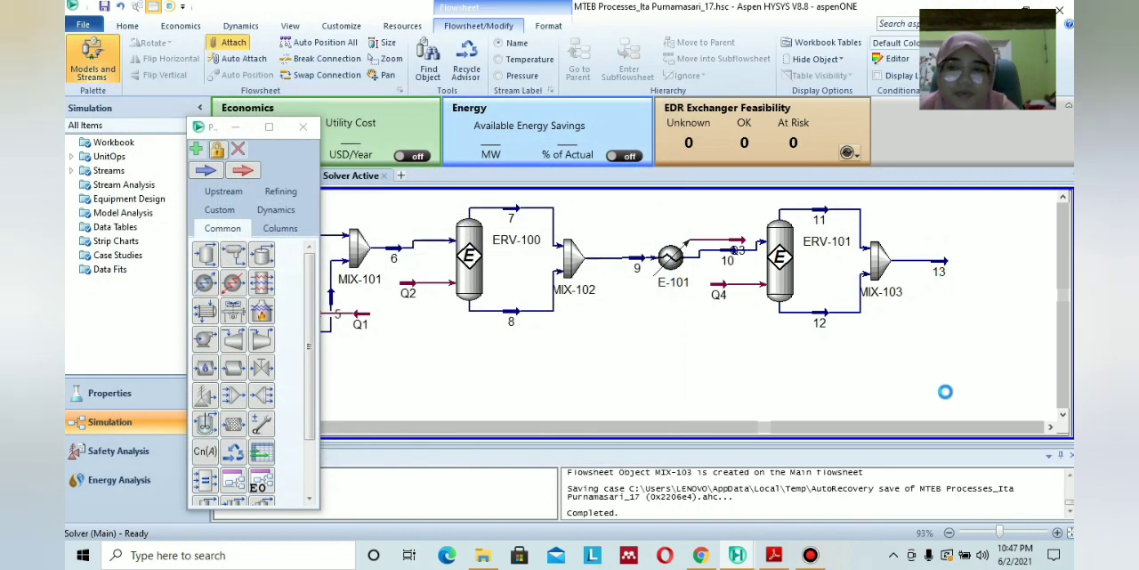
pyautogui.hotkey('ctrl', 's')
# Check the PDF flow diagram for the unit following stream 13 and add a heater after mixer MIX-103.
pyautogui.hscroll(5, 1051, 431)
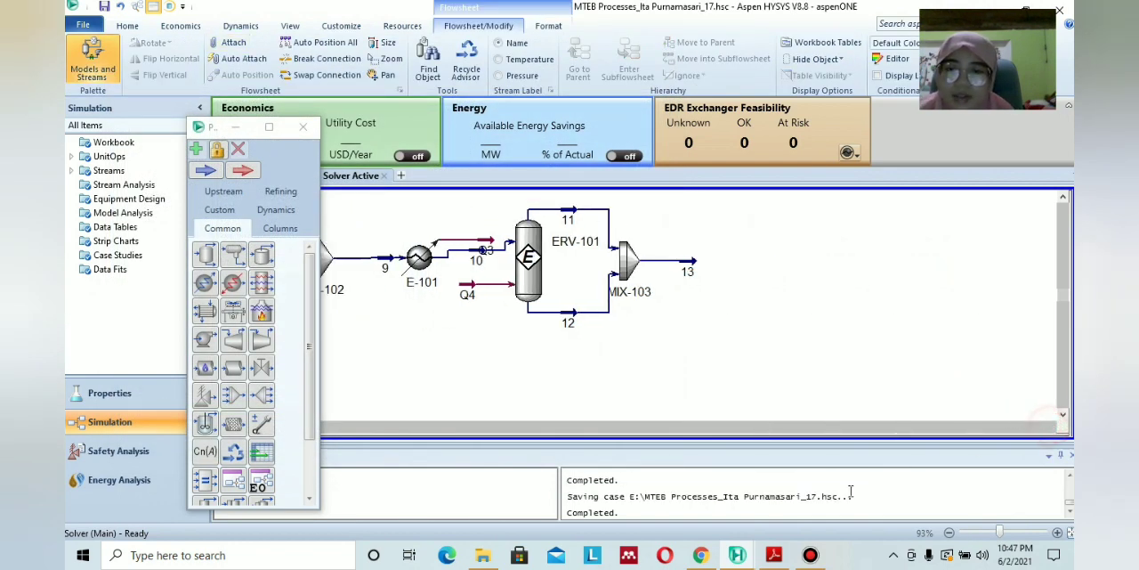
pyautogui.click(773, 554)
pyautogui.scroll(-8, 670, 378)
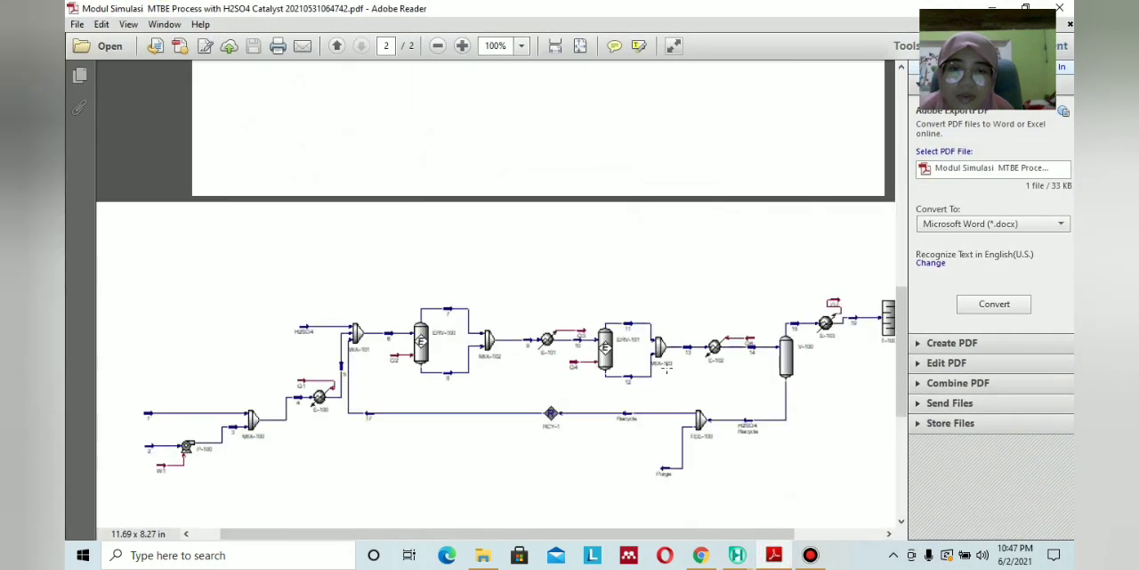
pyautogui.hscroll(3, 802, 515)
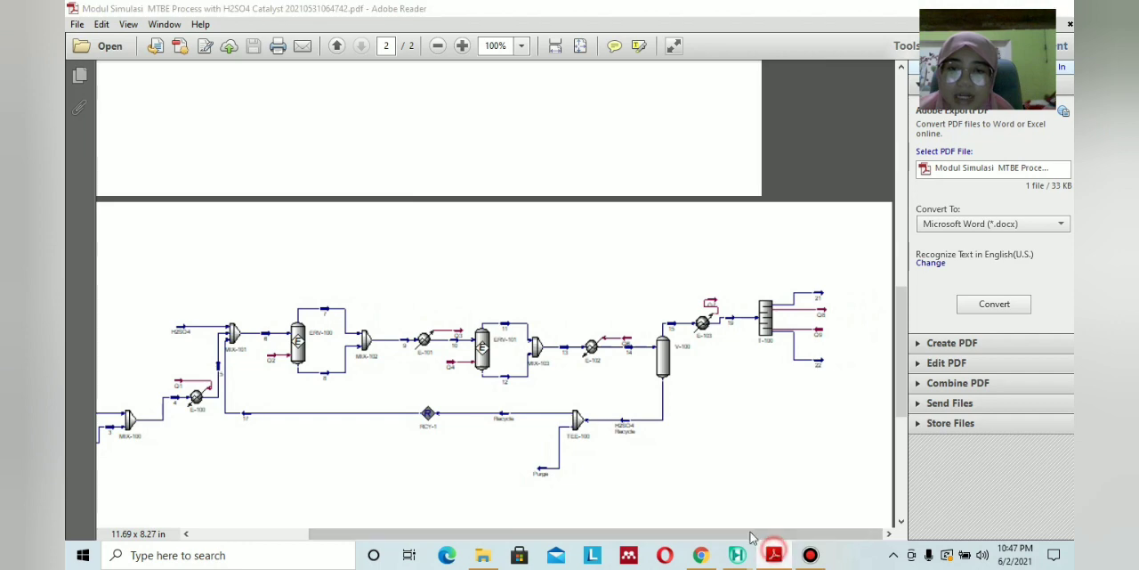
pyautogui.click(737, 555)
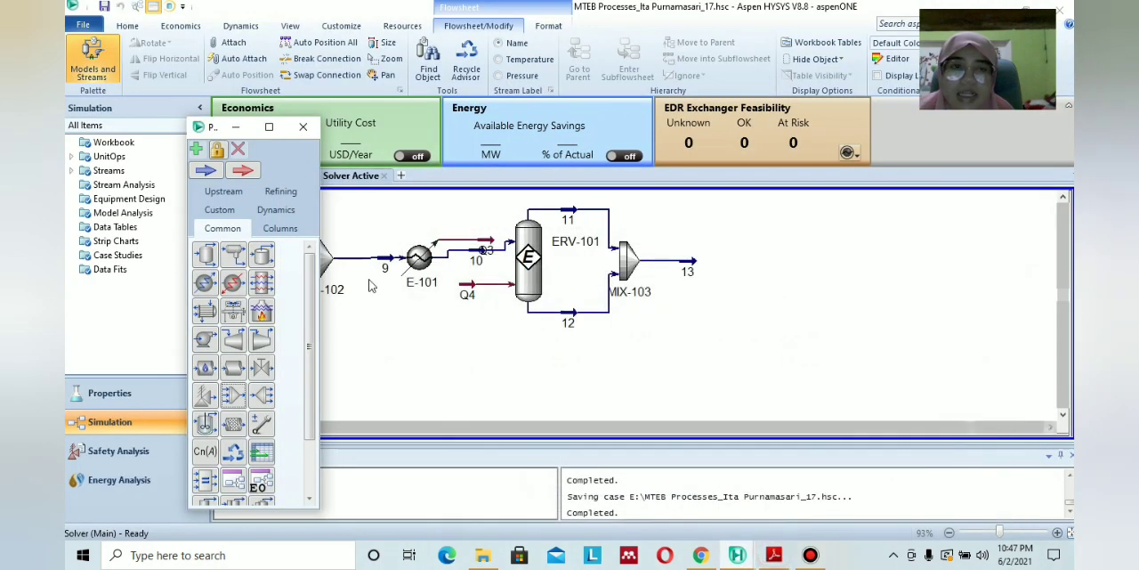
pyautogui.click(204, 282)
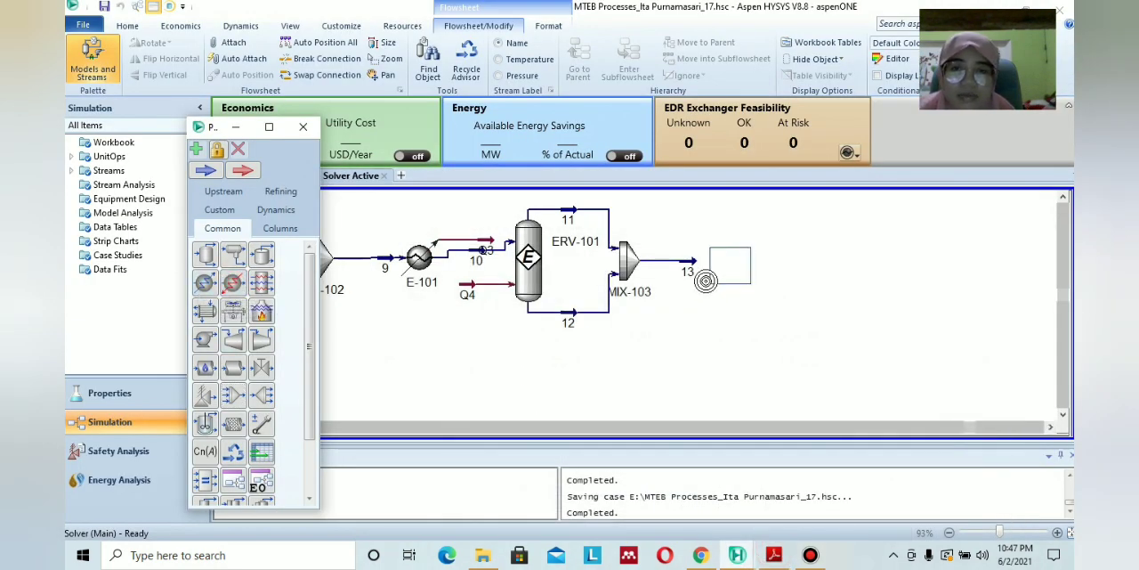
pyautogui.click(706, 280)
# Connect stream 13 as heater E-102's inlet, name its outlet 14, and name its energy stream Q6 after checking the PDF diagram.
pyautogui.doubleClick(729, 265)
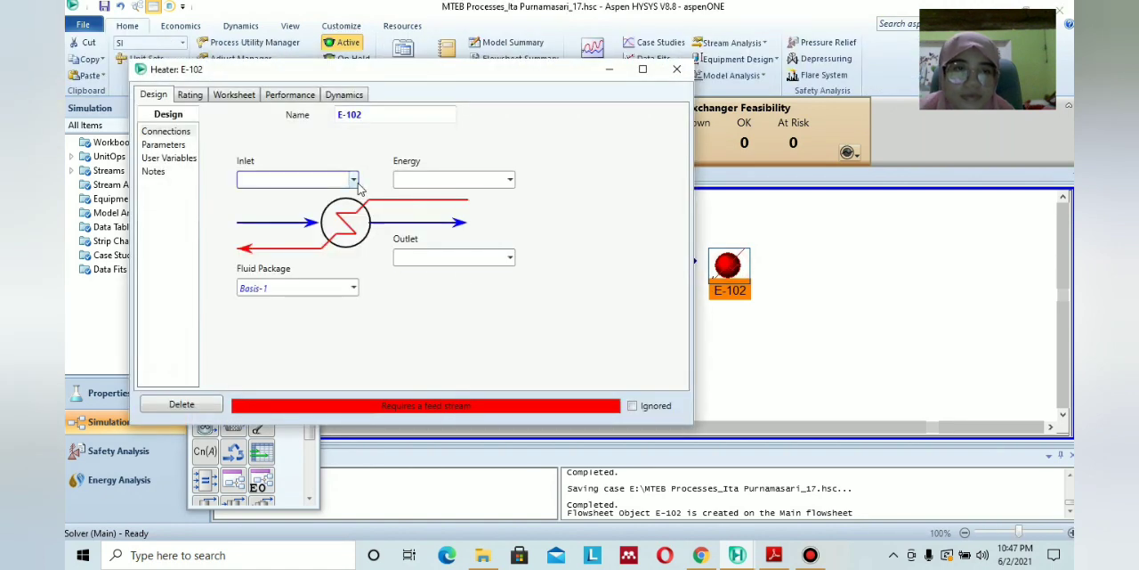
pyautogui.click(353, 181)
pyautogui.click(253, 199)
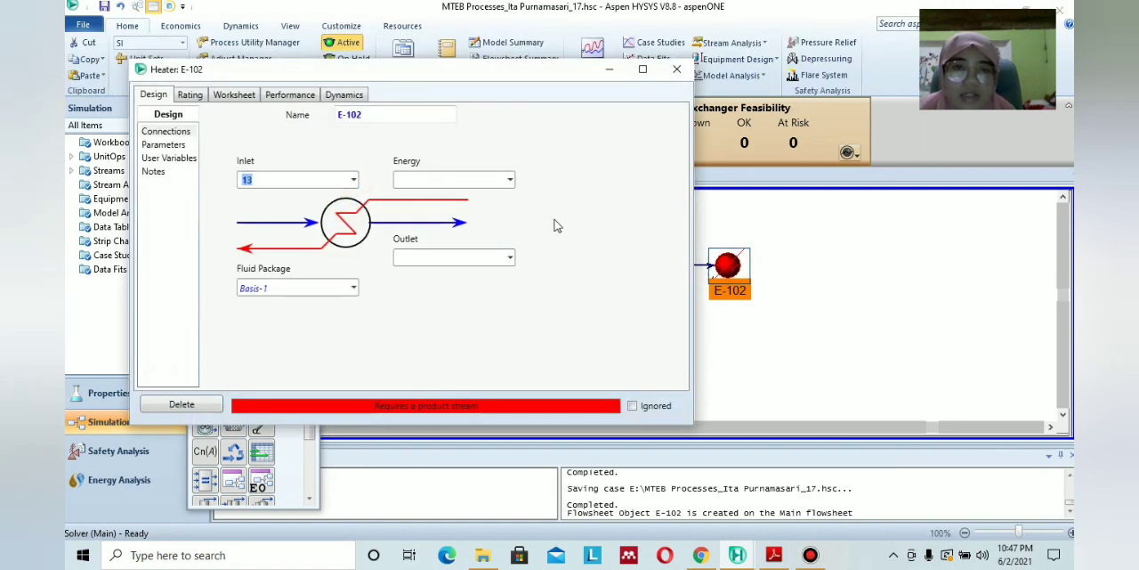
pyautogui.click(471, 258)
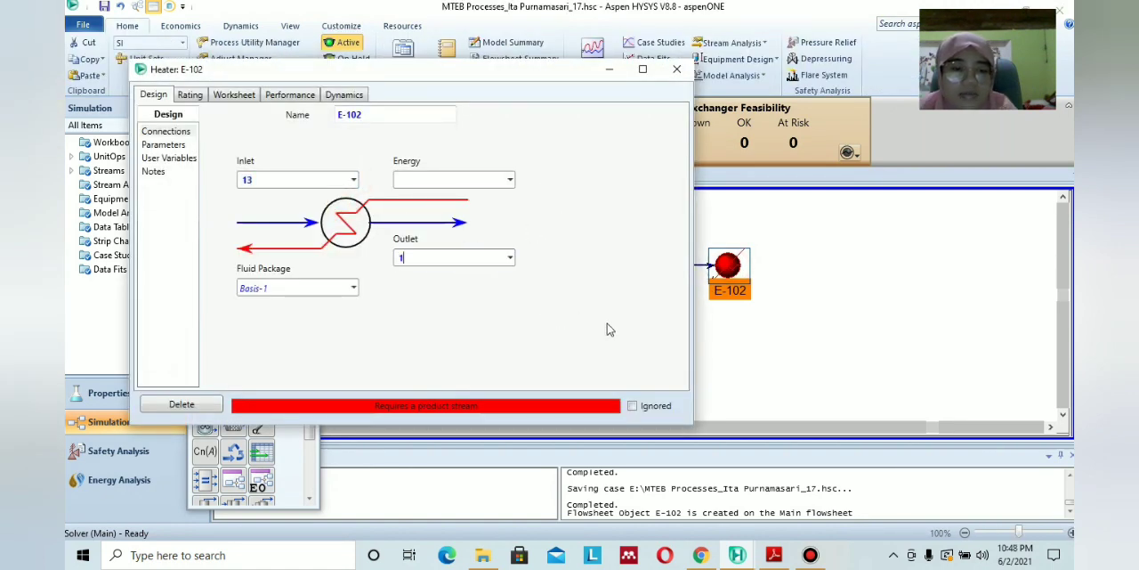
pyautogui.click(784, 555)
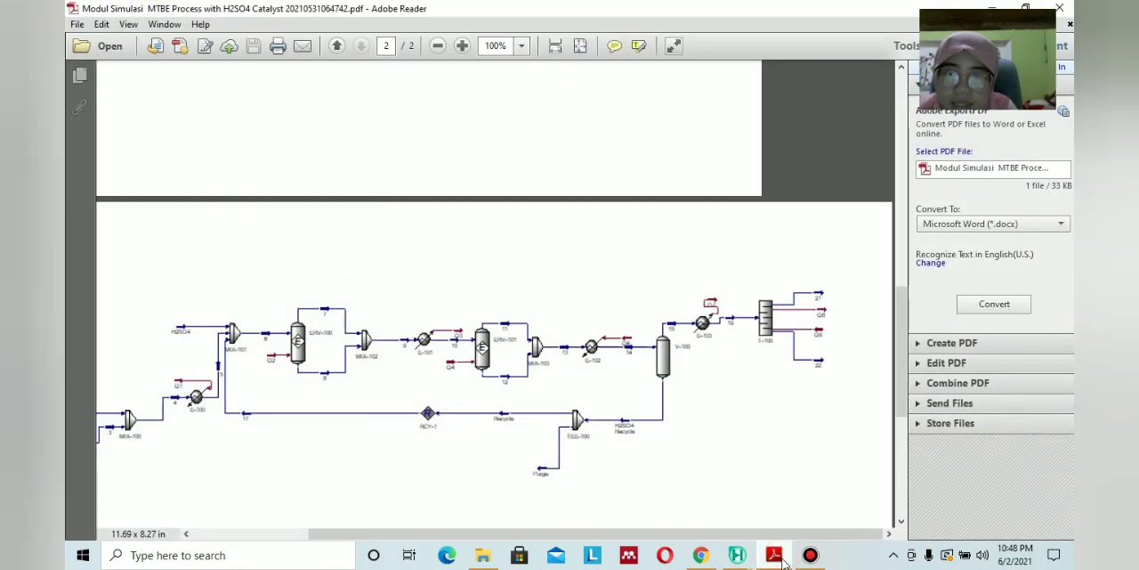
pyautogui.click(784, 554)
pyautogui.click(421, 181)
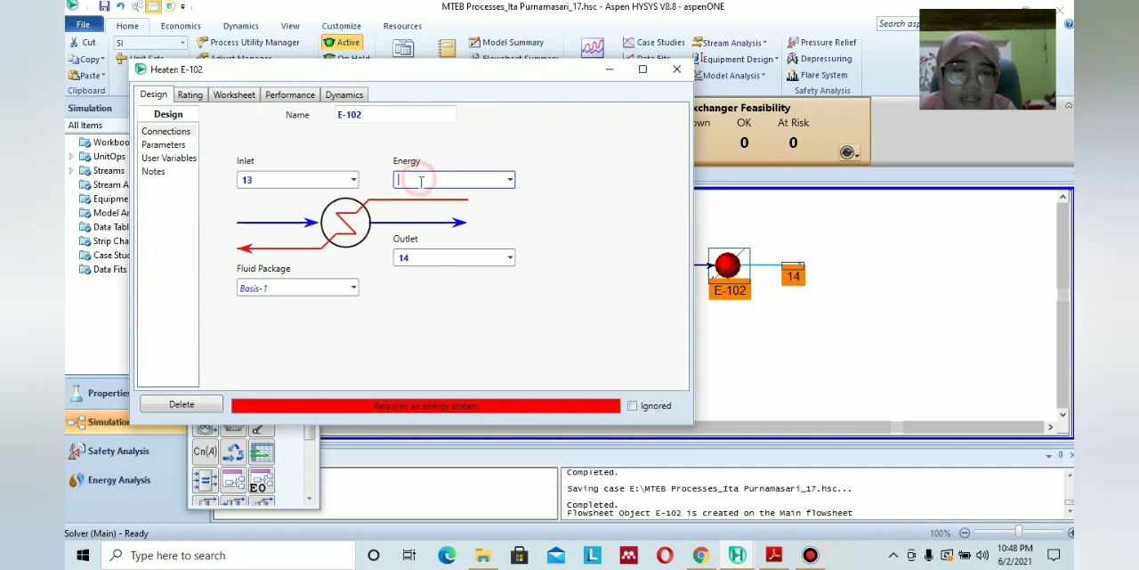
pyautogui.write('Q6')
pyautogui.click(542, 228)
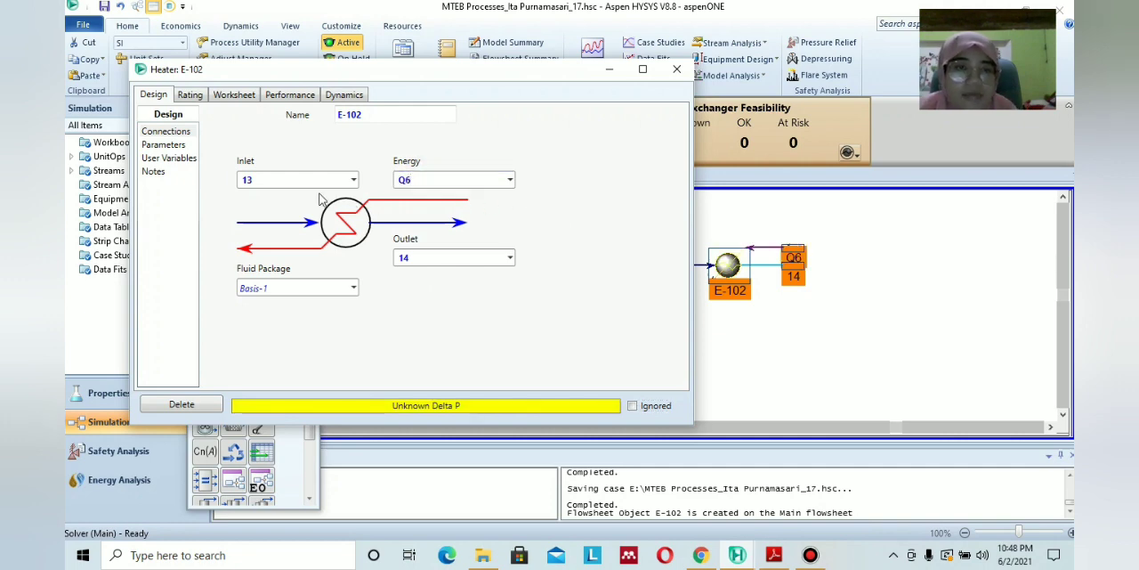
# Look up stream 14's temperature in the PDF module and set heater E-102's outlet stream 14 to 150 °C.
pyautogui.click(241, 96)
pyautogui.click(779, 554)
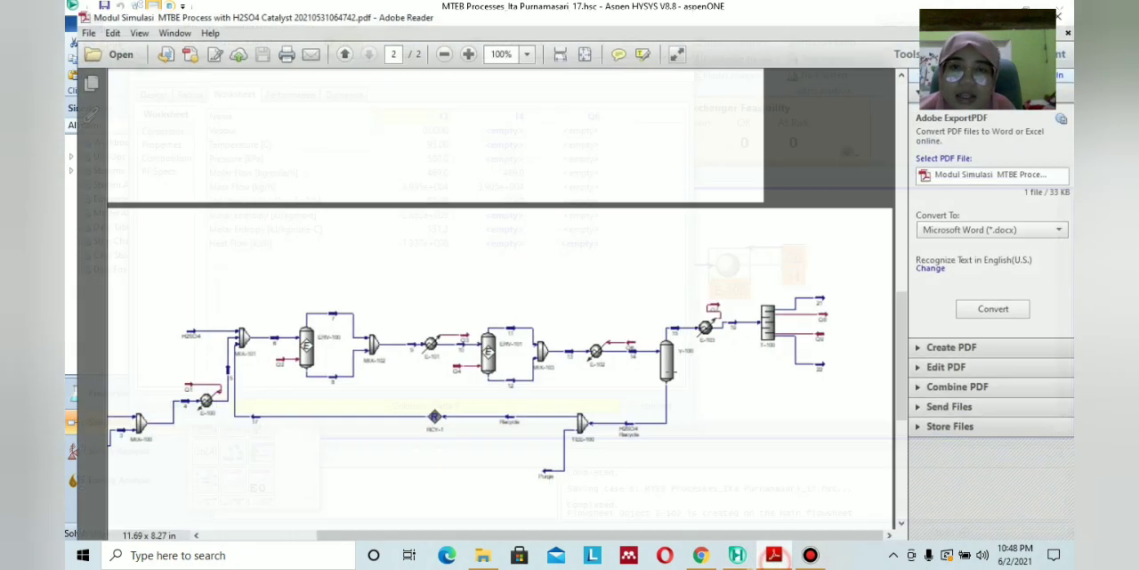
pyautogui.scroll(5, 666, 336)
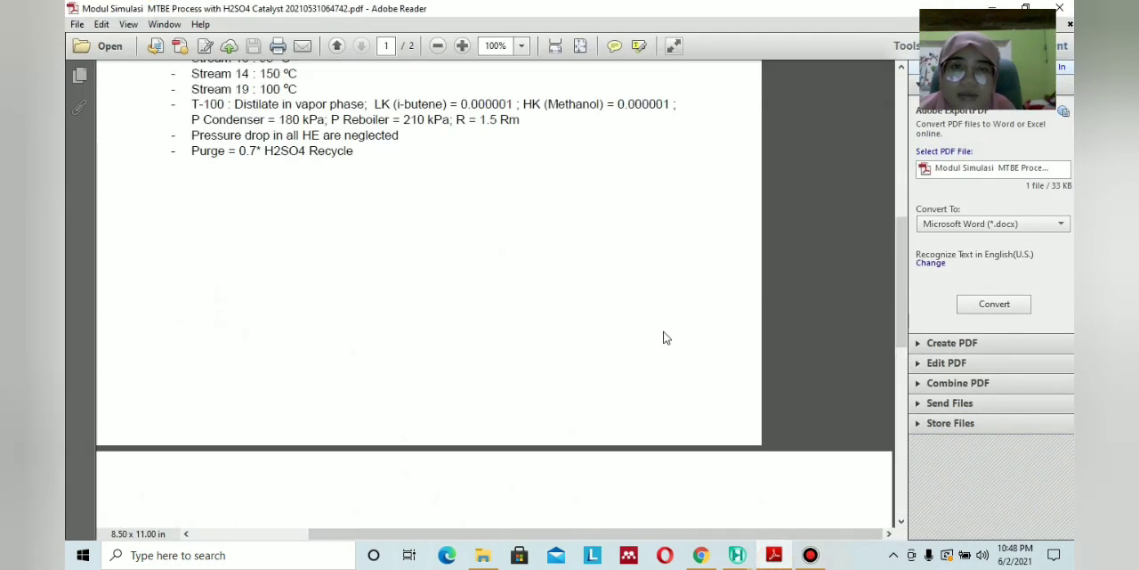
pyautogui.click(774, 554)
pyautogui.click(511, 160)
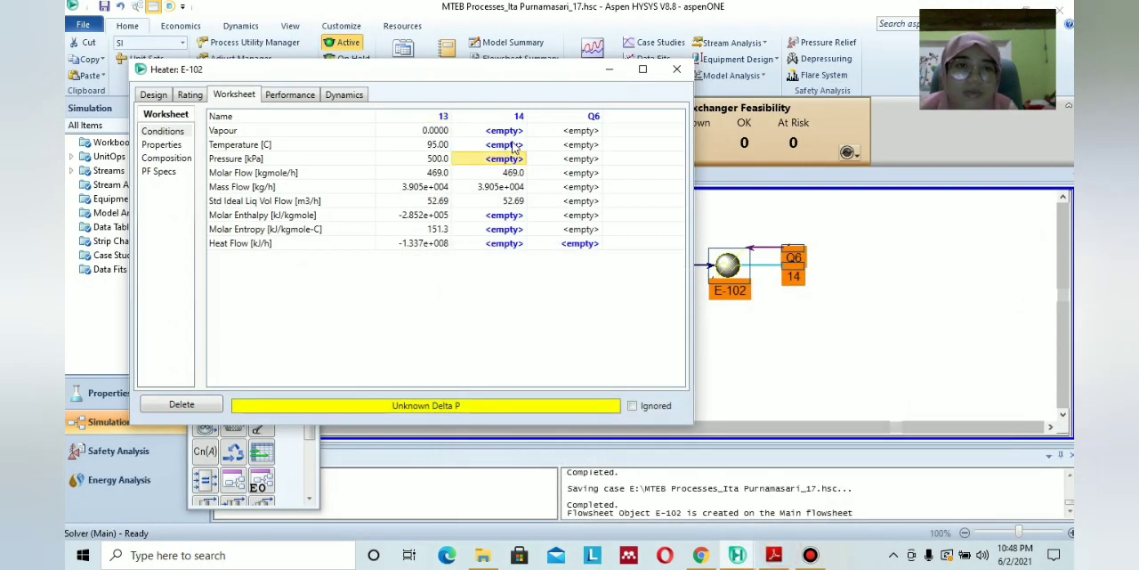
pyautogui.click(513, 146)
pyautogui.write('1')
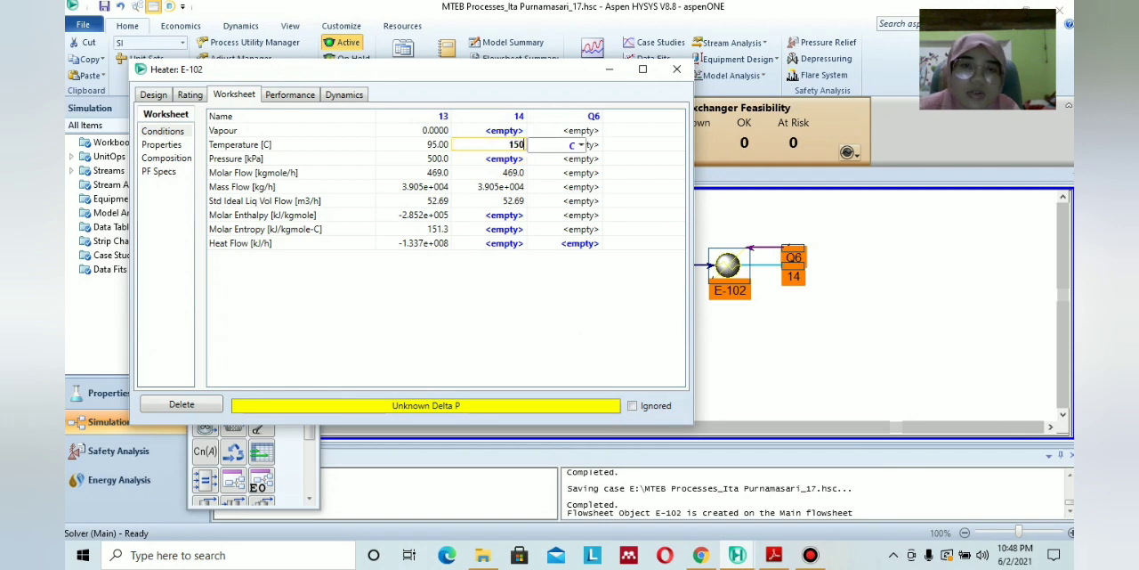
pyautogui.write('50')
pyautogui.press('Return')
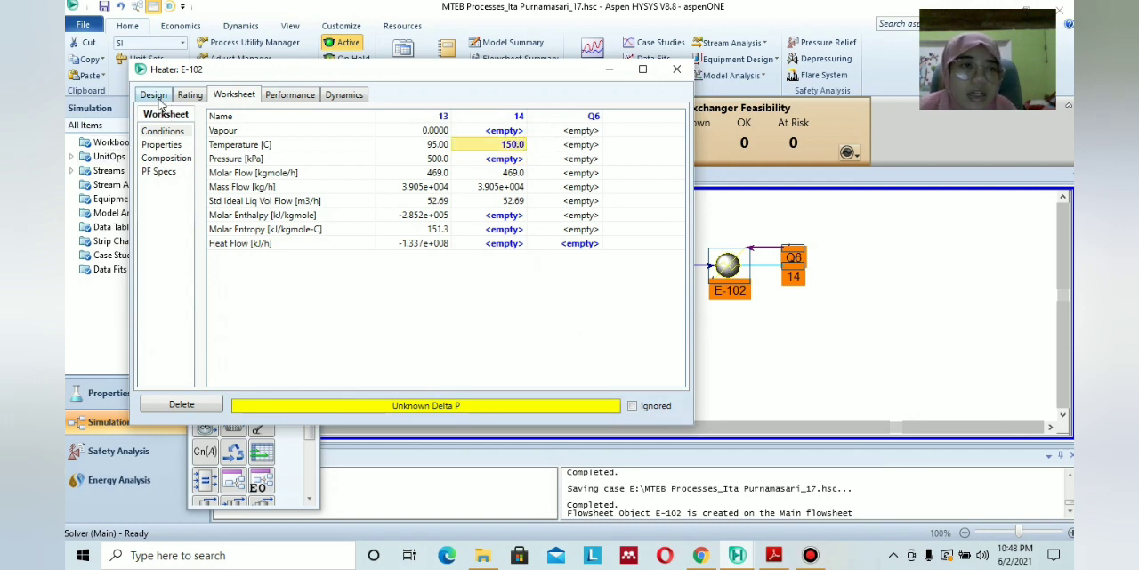
# Check the heat exchanger pressure drop condition in the PDF module and set heater E-102's Delta P to 0 kPa.
pyautogui.click(153, 94)
pyautogui.click(164, 145)
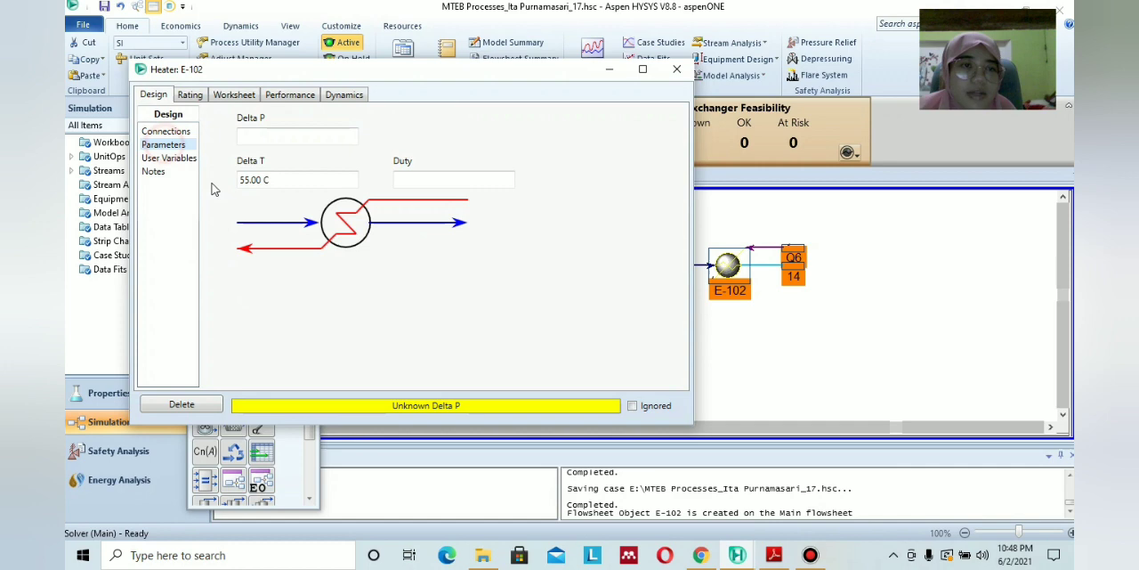
pyautogui.click(773, 555)
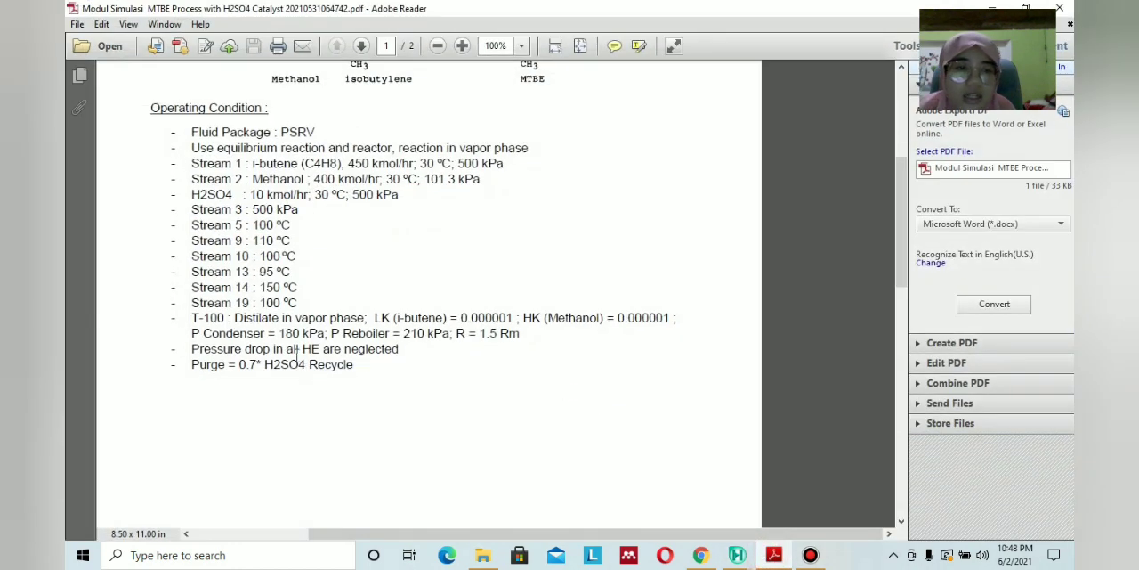
pyautogui.click(781, 561)
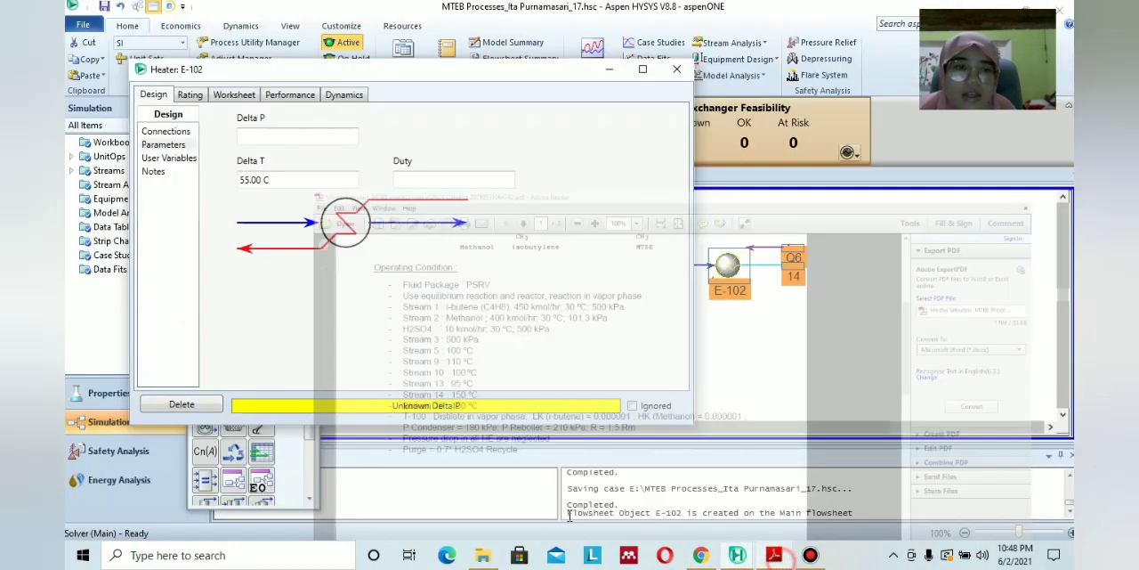
pyautogui.click(267, 134)
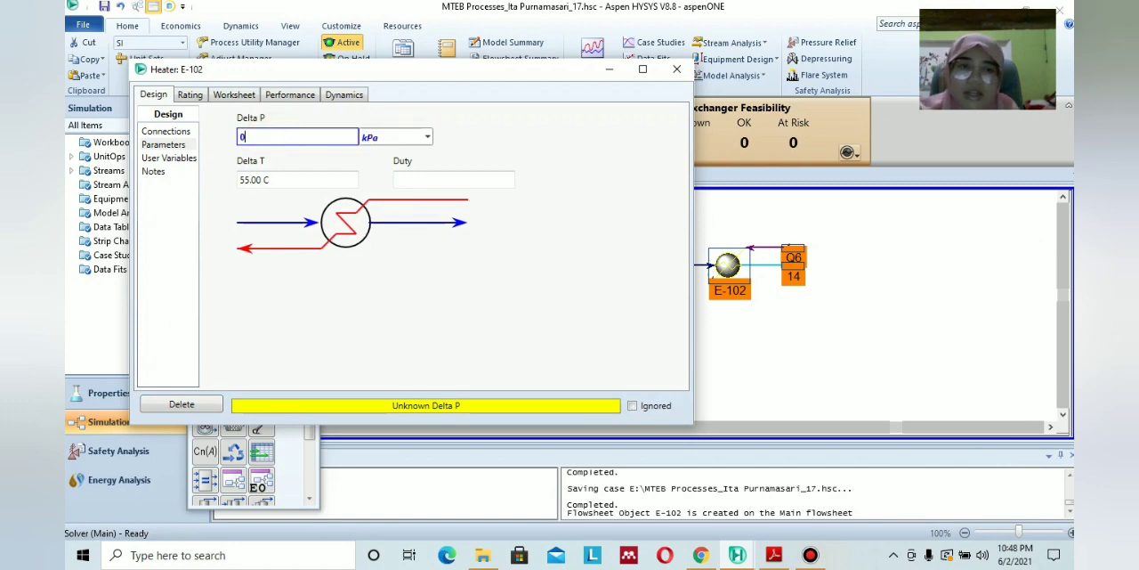
pyautogui.write('0')
pyautogui.press('Return')
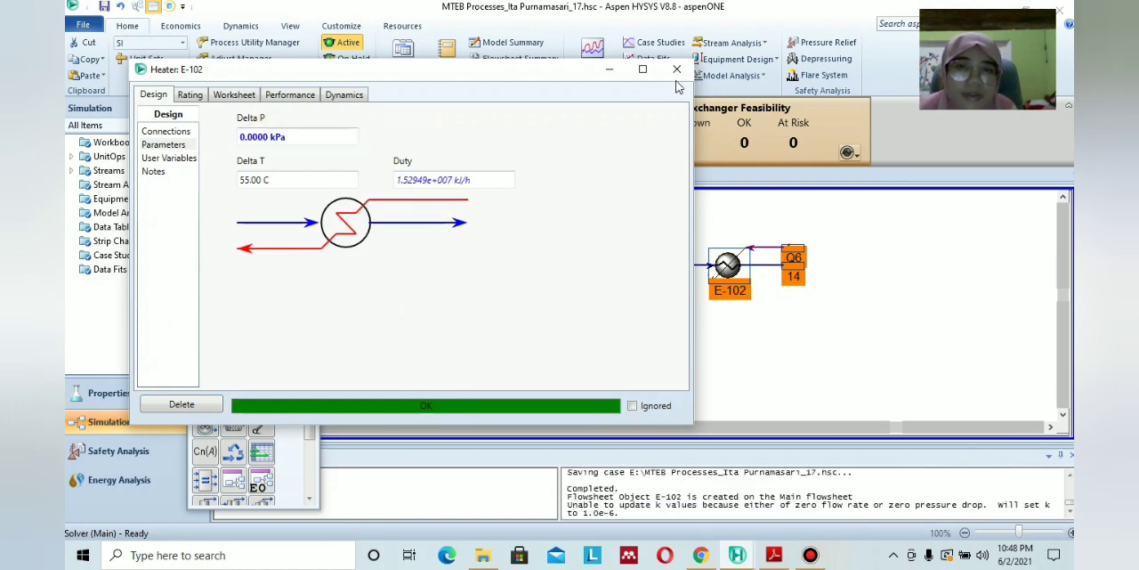
pyautogui.click(677, 69)
pyautogui.click(877, 295)
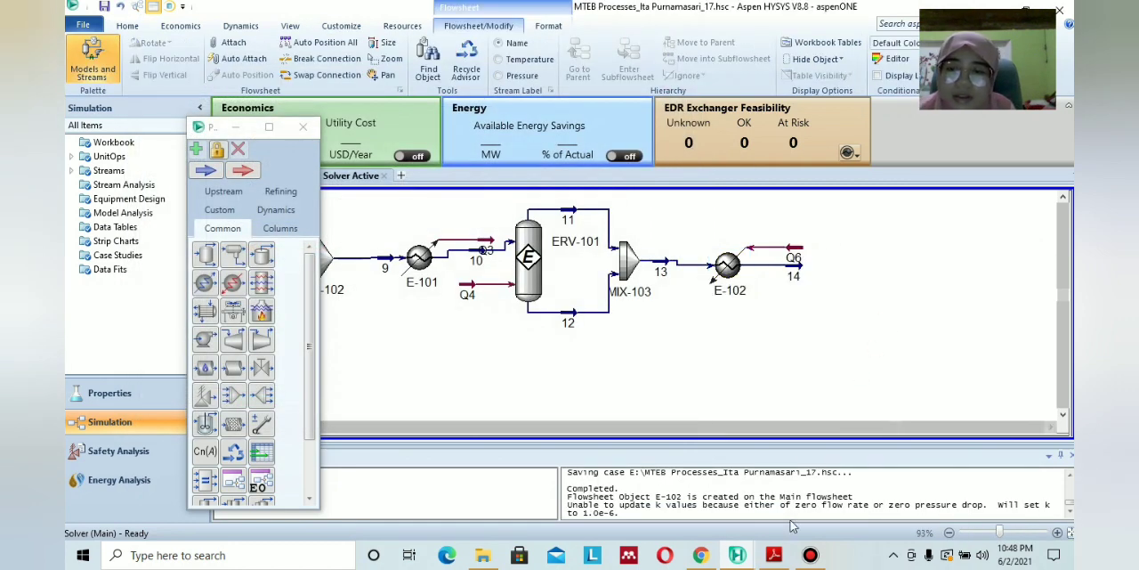
# Examine the PDF flow diagram for the unit and connections following stream 14, and return to the HYSYS flowsheet.
pyautogui.click(773, 554)
pyautogui.scroll(-10, 728, 356)
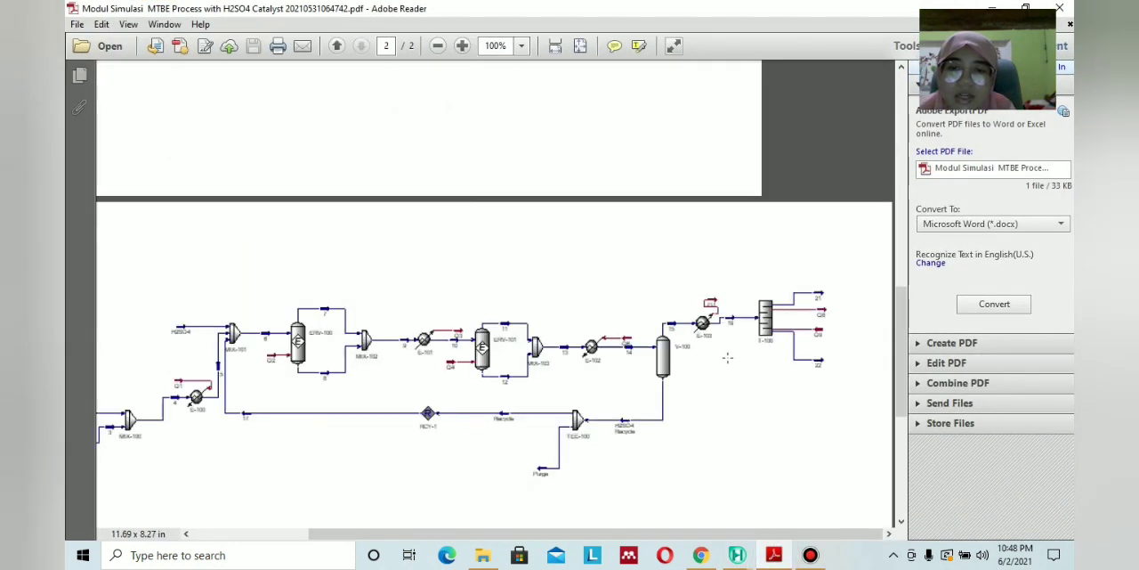
pyautogui.scroll(-2, 727, 357)
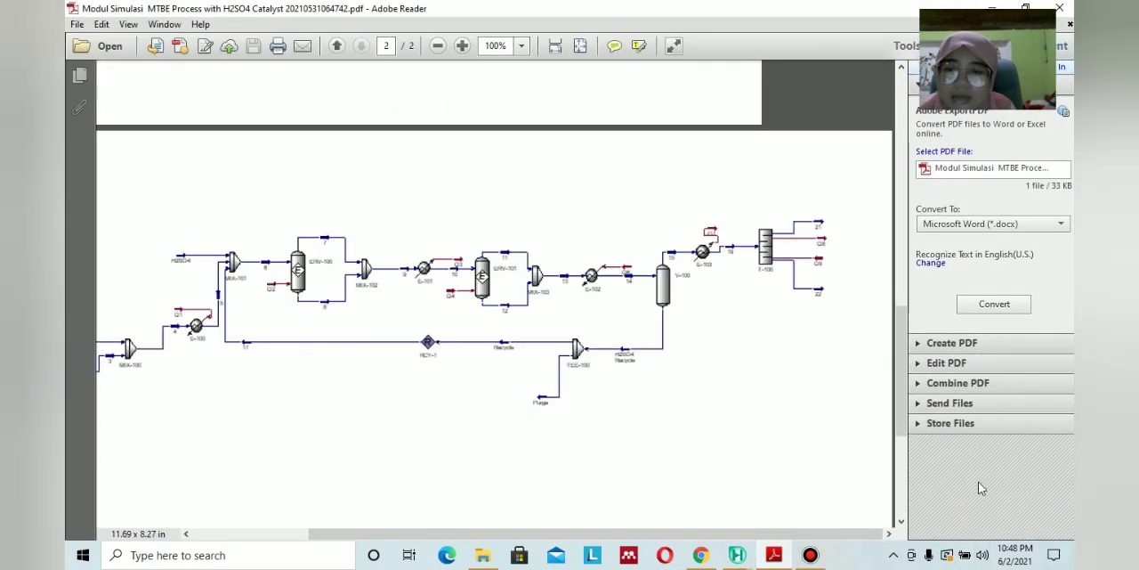
pyautogui.click(785, 554)
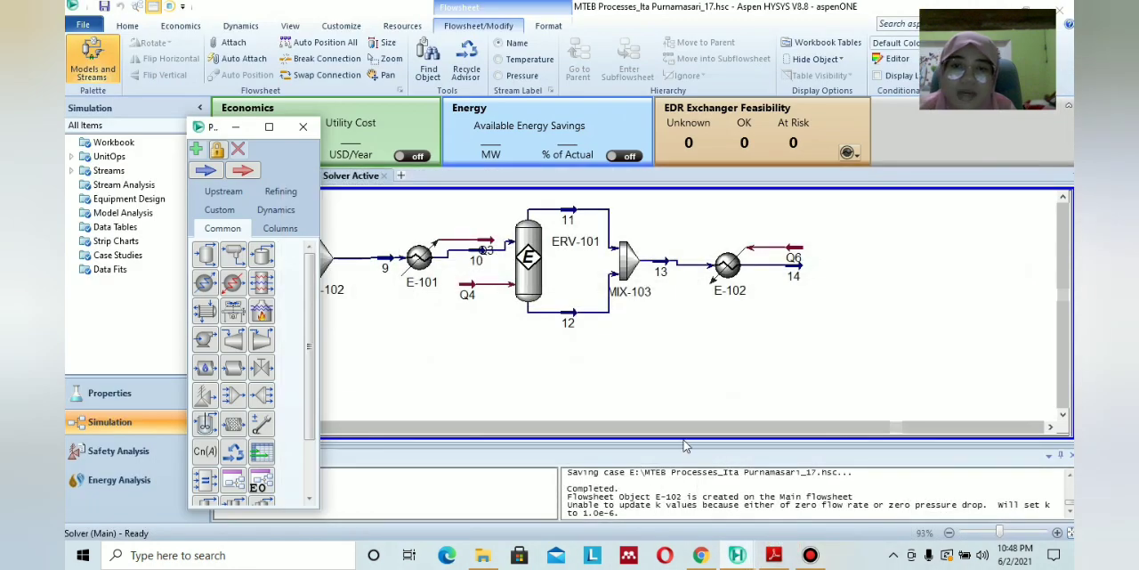
# Place a separator in the flowsheet after stream 14 and check its connections in the PDF flow diagram.
pyautogui.click(274, 232)
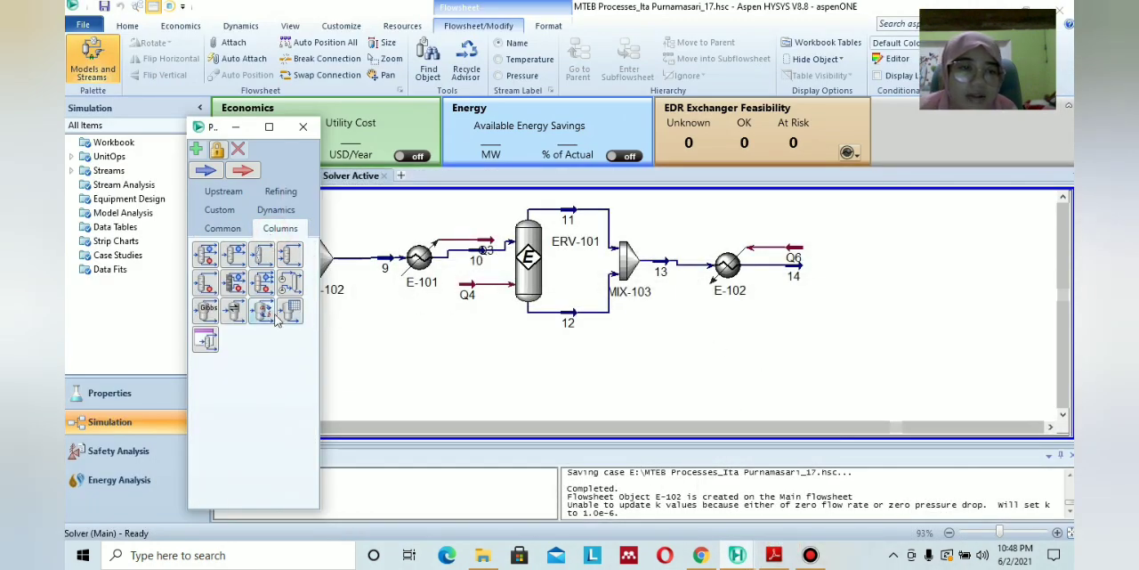
pyautogui.click(223, 228)
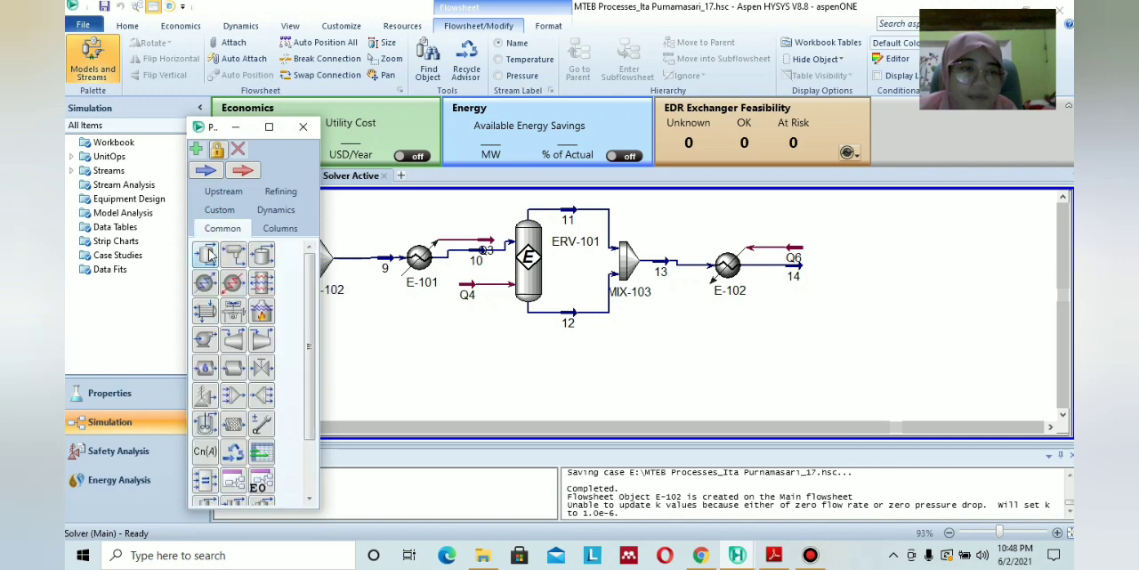
pyautogui.click(204, 254)
pyautogui.click(835, 305)
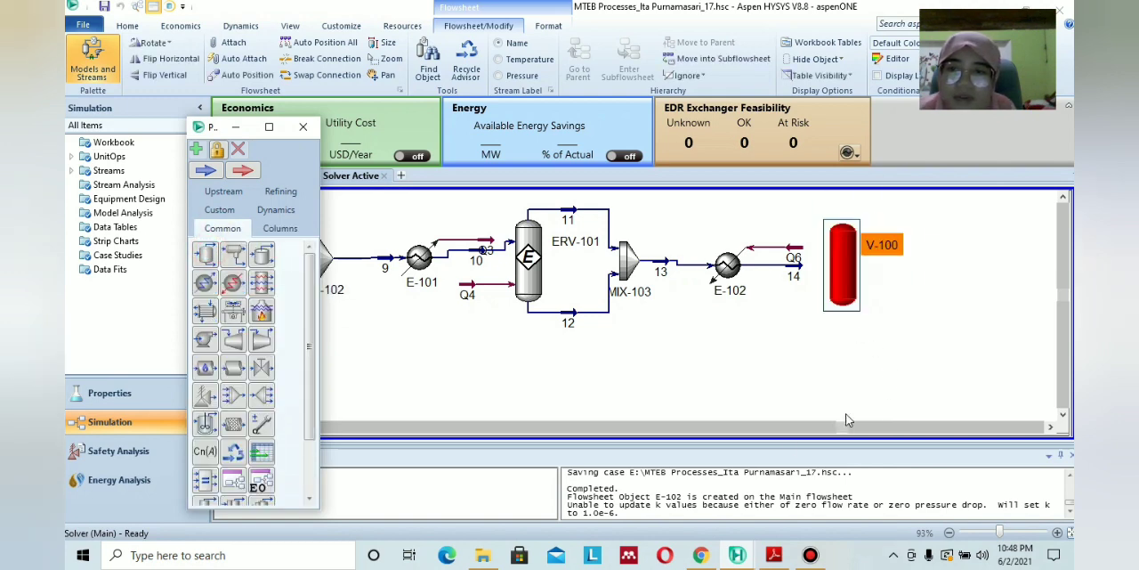
pyautogui.click(773, 555)
pyautogui.click(774, 554)
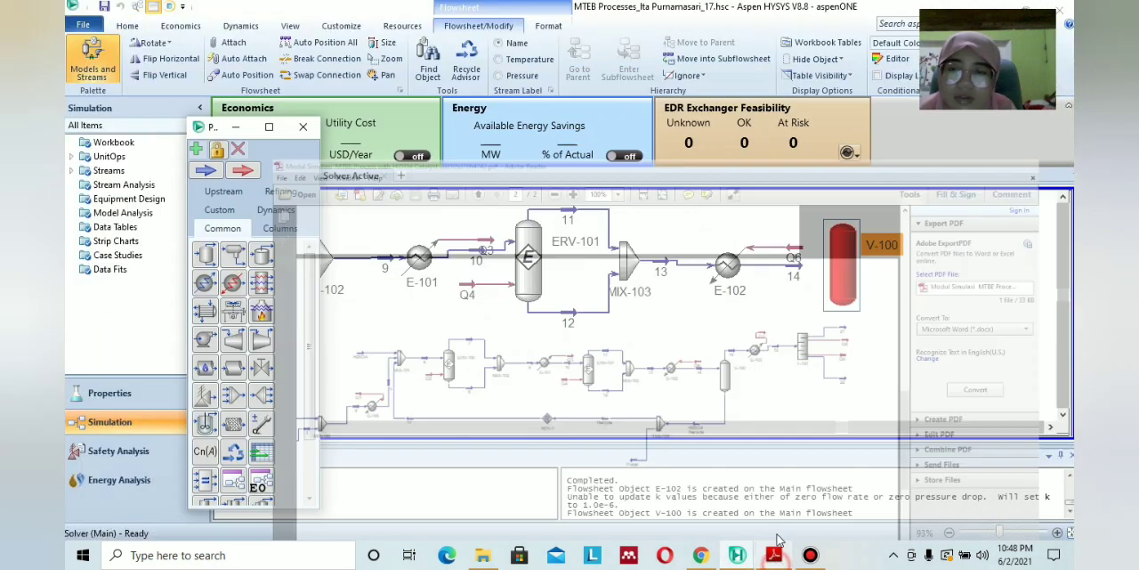
# Connect stream 14 as separator V-100's inlet, and name its vapour outlet 15 and liquid outlet H2SO4 RCY after checking the PDF diagram.
pyautogui.doubleClick(845, 262)
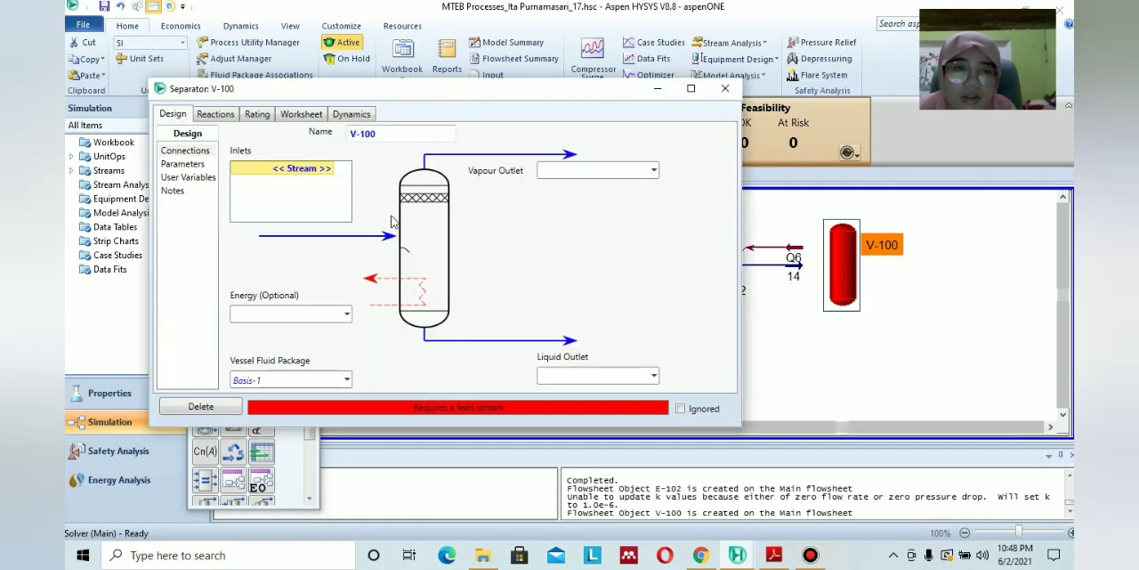
pyautogui.click(328, 169)
pyautogui.click(320, 183)
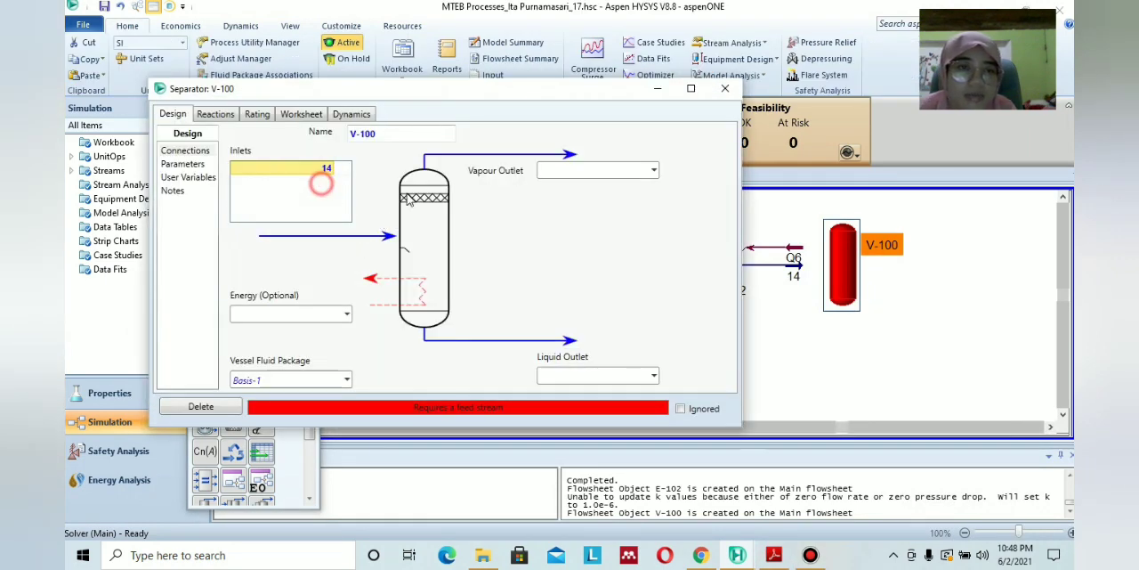
pyautogui.click(778, 556)
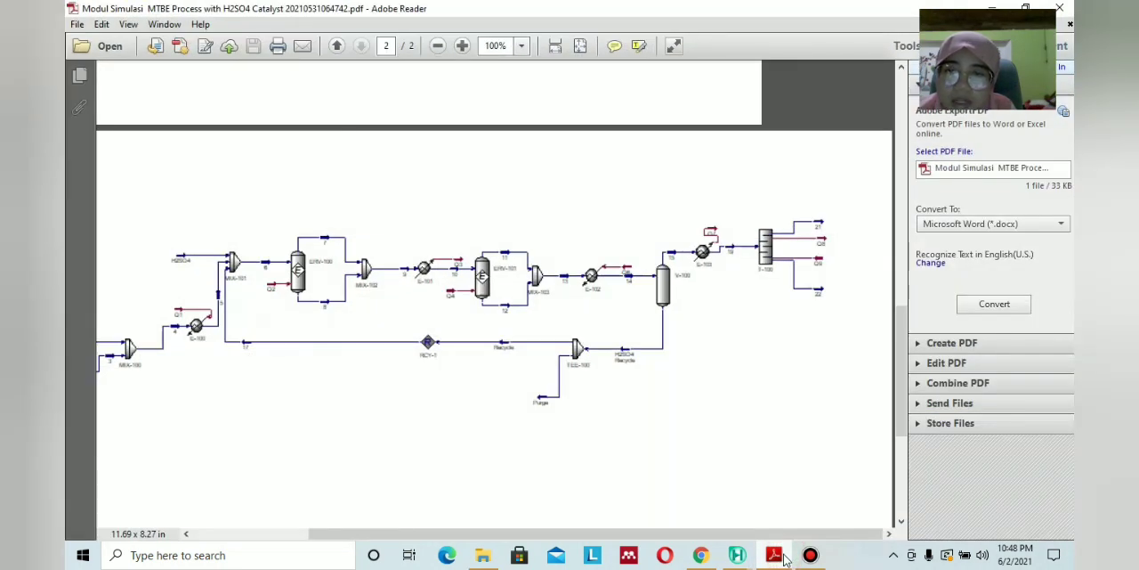
pyautogui.click(777, 555)
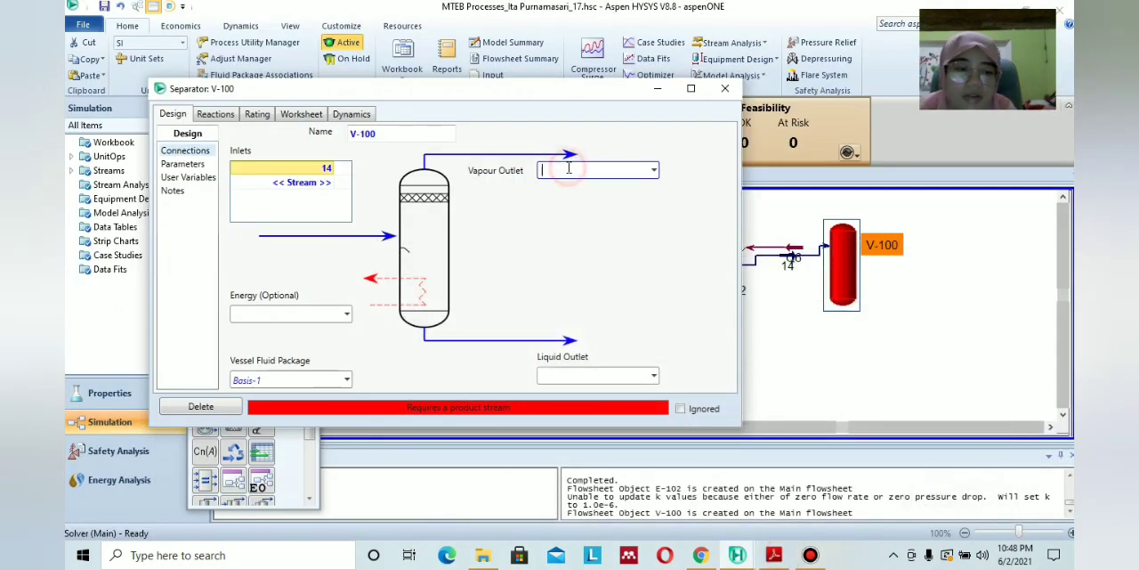
pyautogui.write('15')
pyautogui.click(599, 375)
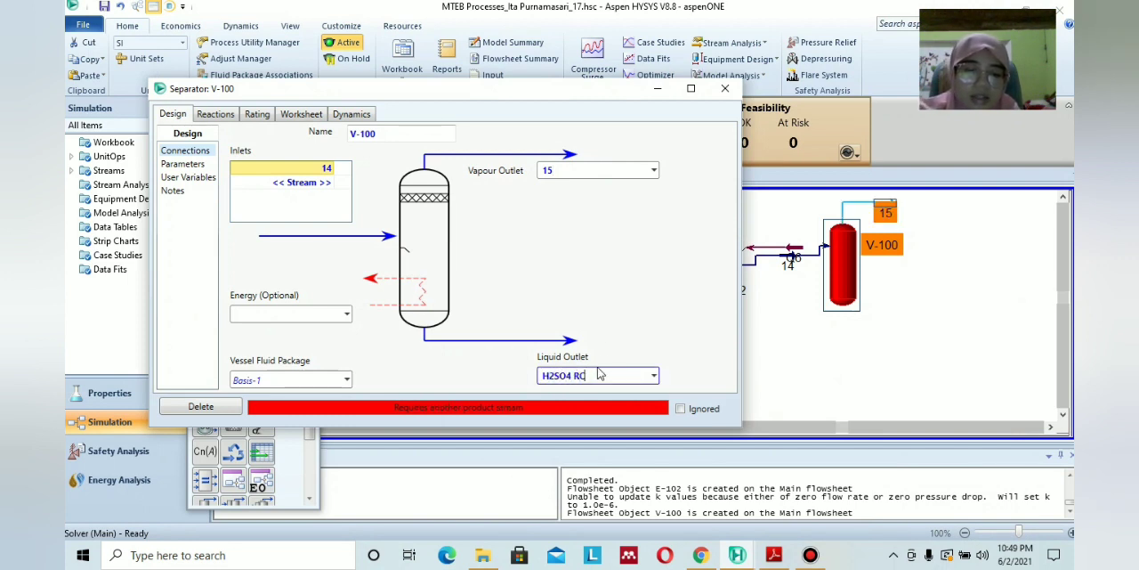
pyautogui.write('H2SO4 RCY')
pyautogui.press('Return')
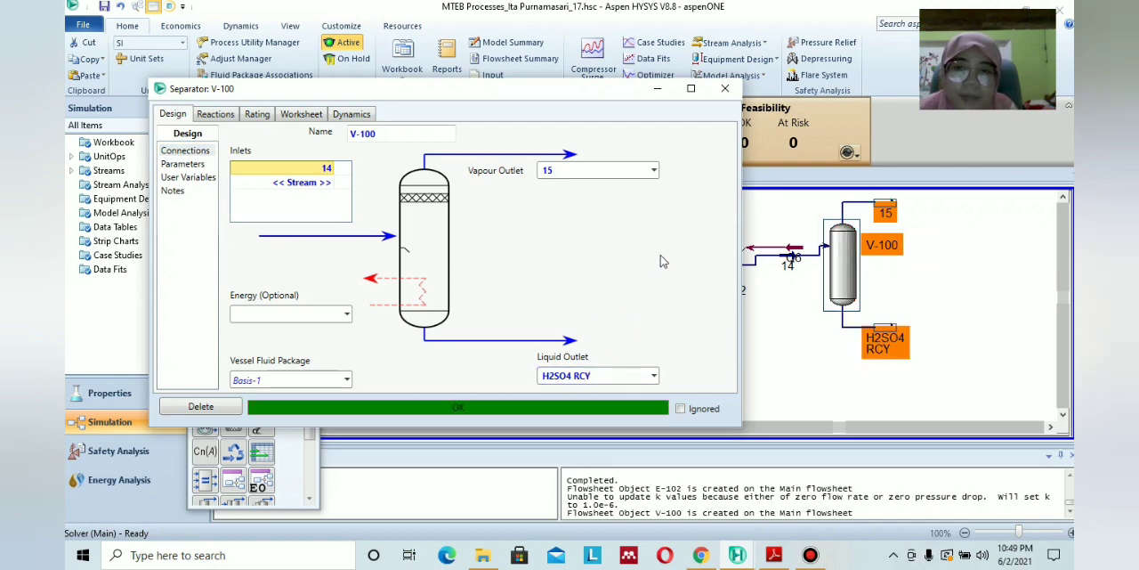
pyautogui.click(725, 89)
pyautogui.click(933, 275)
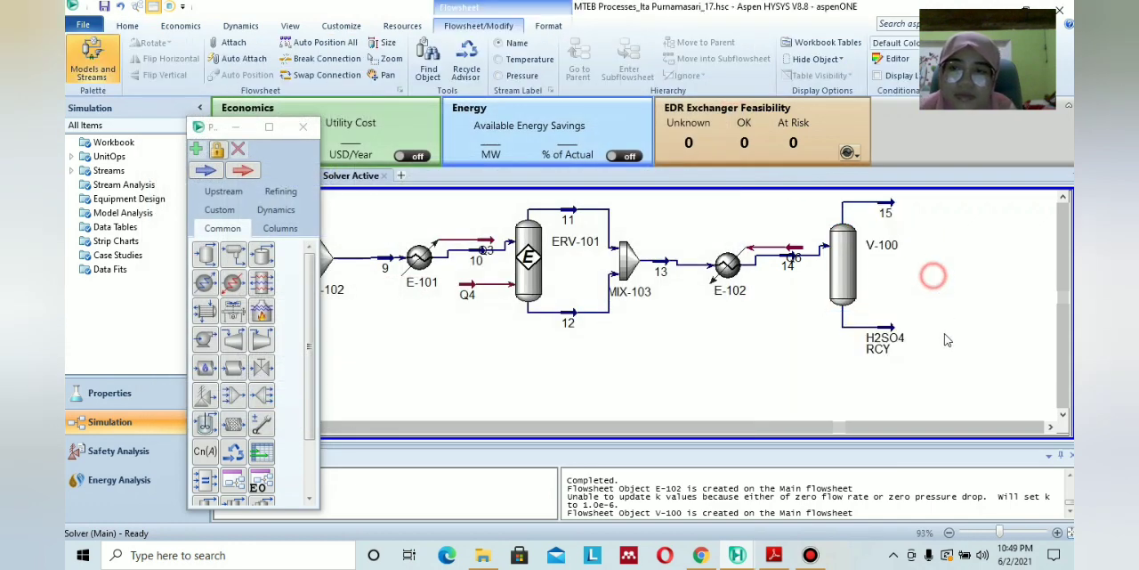
# Check the unit following stream 15 in the PDF diagram and place a cooler beside separator V-100, near stream 15's level.
pyautogui.click(1050, 427)
pyautogui.click(774, 555)
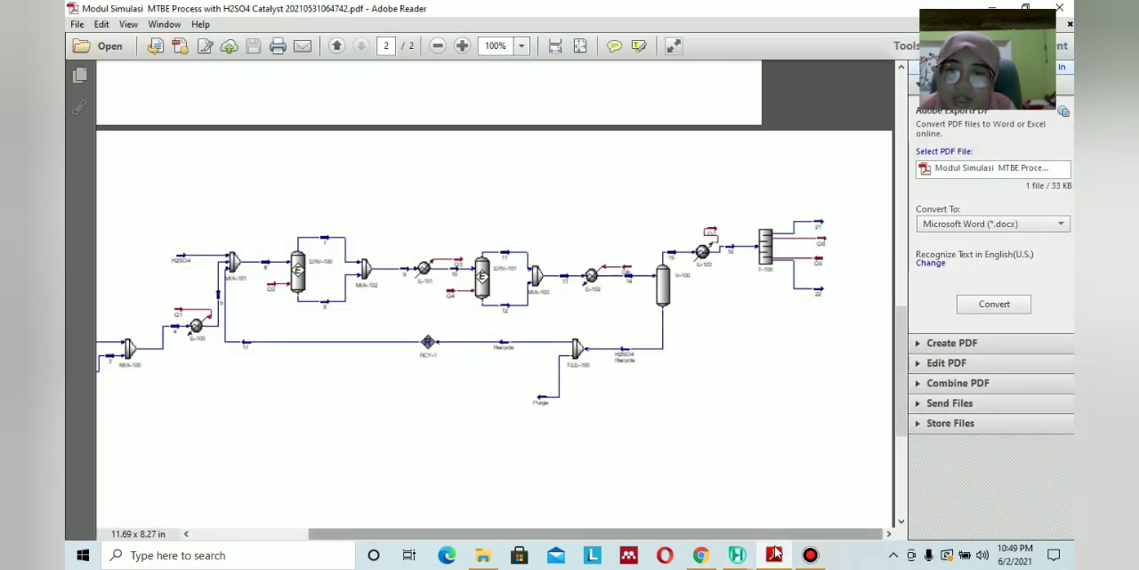
pyautogui.click(737, 554)
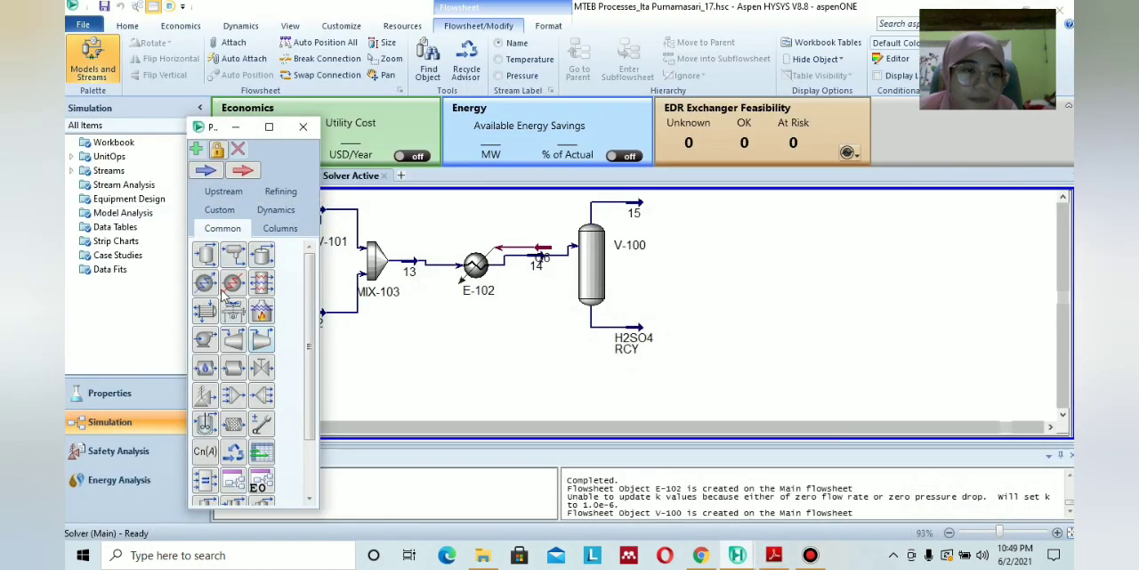
pyautogui.moveTo(204, 283); pyautogui.dragTo(710, 263)
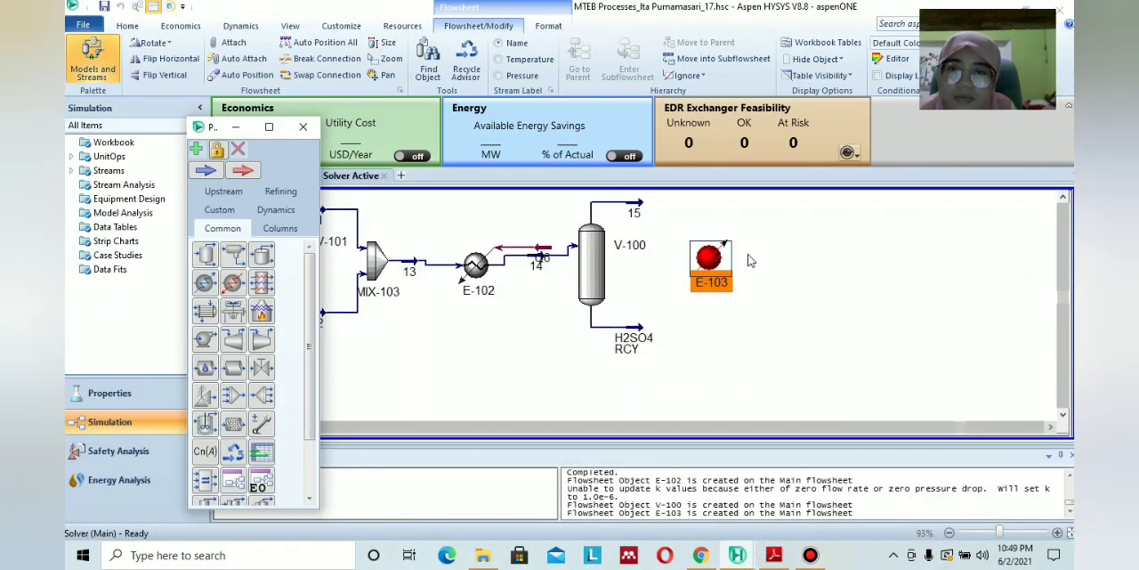
pyautogui.click(1064, 197)
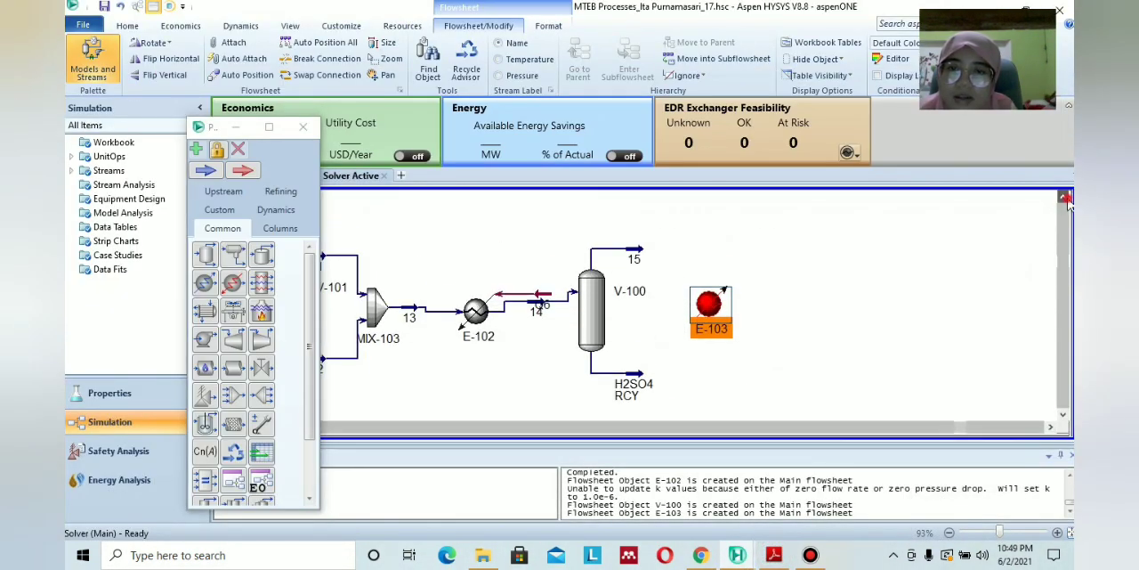
pyautogui.moveTo(710, 303); pyautogui.dragTo(699, 247)
# Connect stream 15 as cooler E-103's inlet and name its outlet stream 19 after checking the PDF diagram.
pyautogui.doubleClick(699, 246)
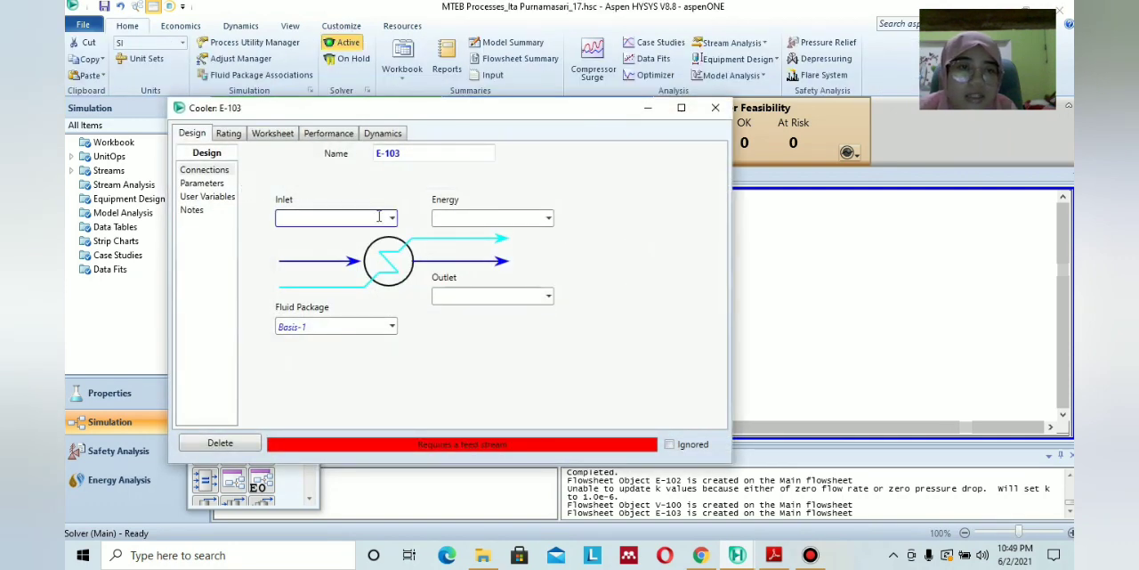
pyautogui.click(392, 219)
pyautogui.click(385, 242)
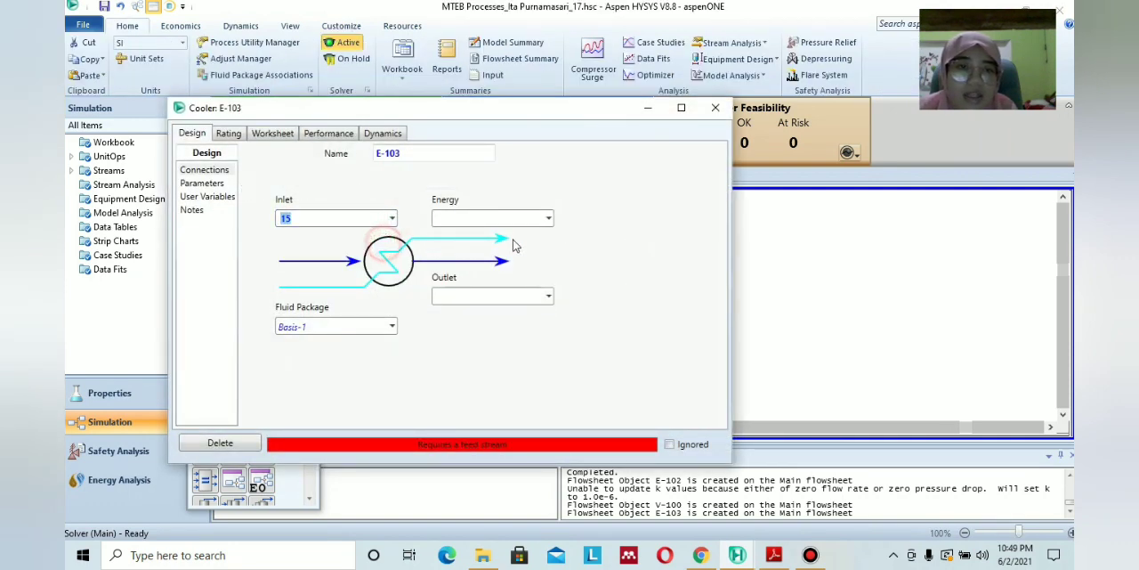
pyautogui.click(772, 559)
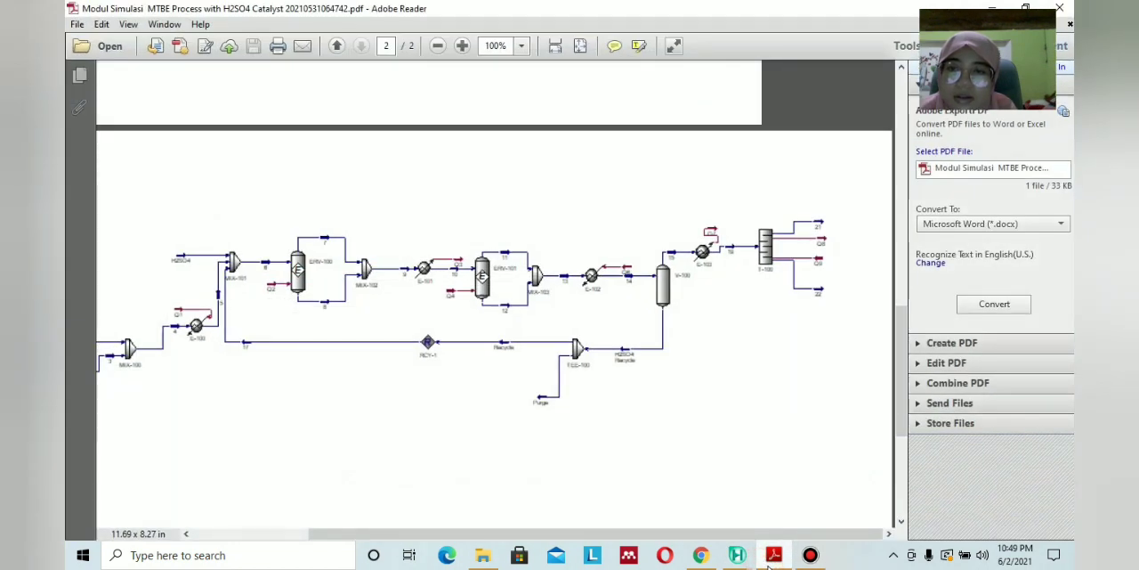
pyautogui.click(737, 554)
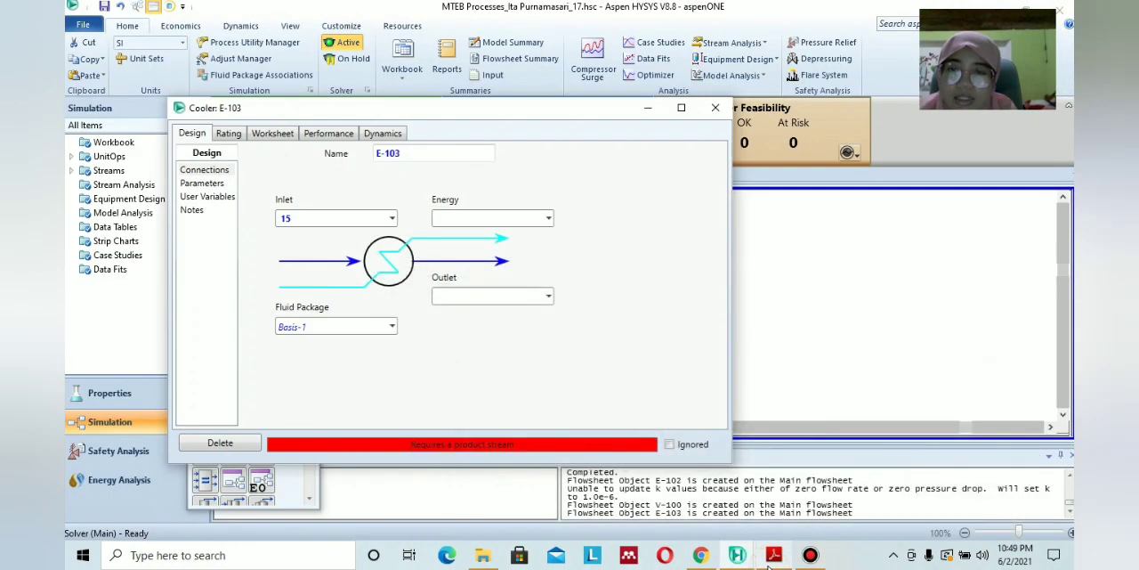
pyautogui.click(510, 218)
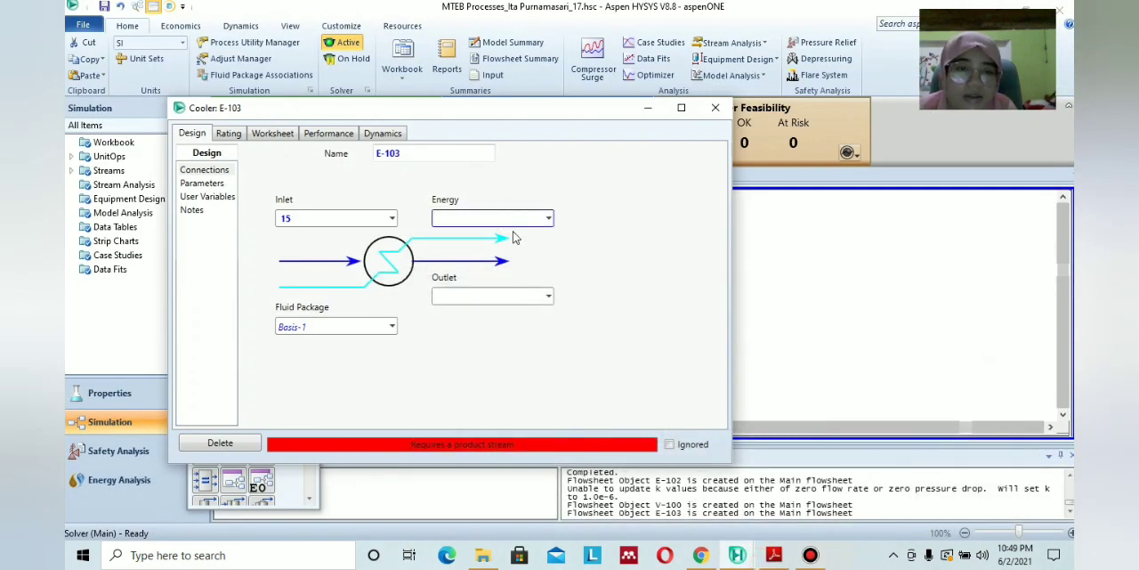
pyautogui.click(506, 295)
pyautogui.write('16')
pyautogui.click(589, 316)
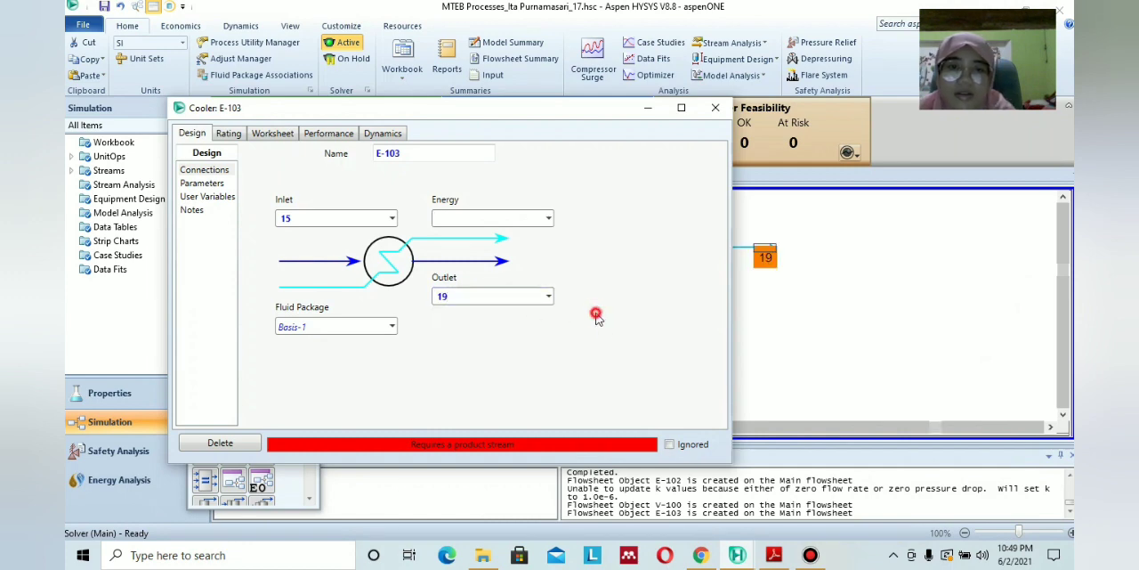
# Check the cooler's energy stream in the PDF diagram and name cooler E-103's energy stream Q7.
pyautogui.click(774, 554)
pyautogui.click(774, 555)
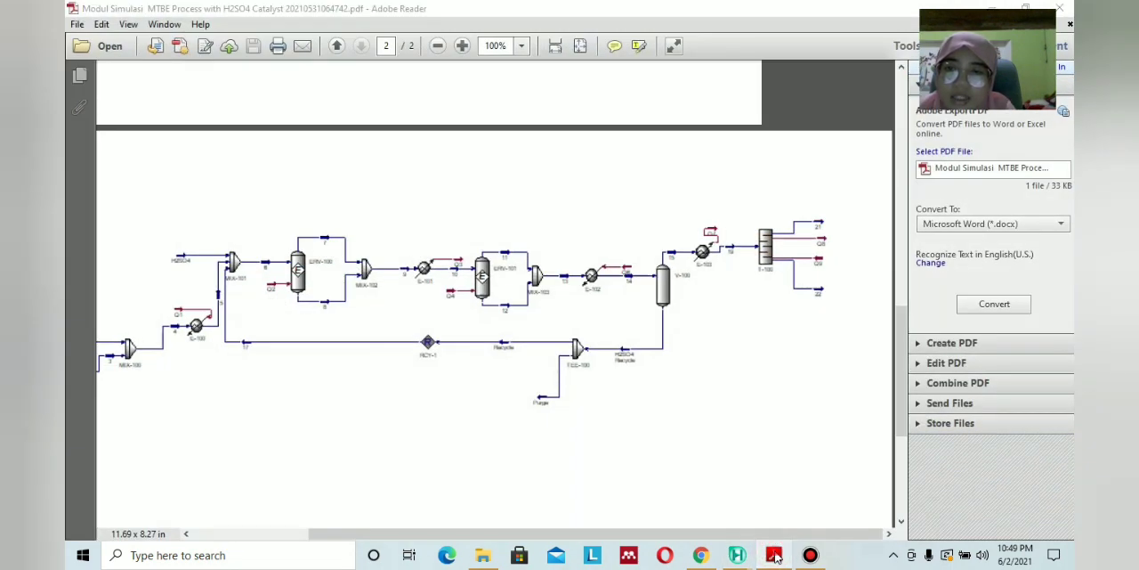
pyautogui.click(498, 220)
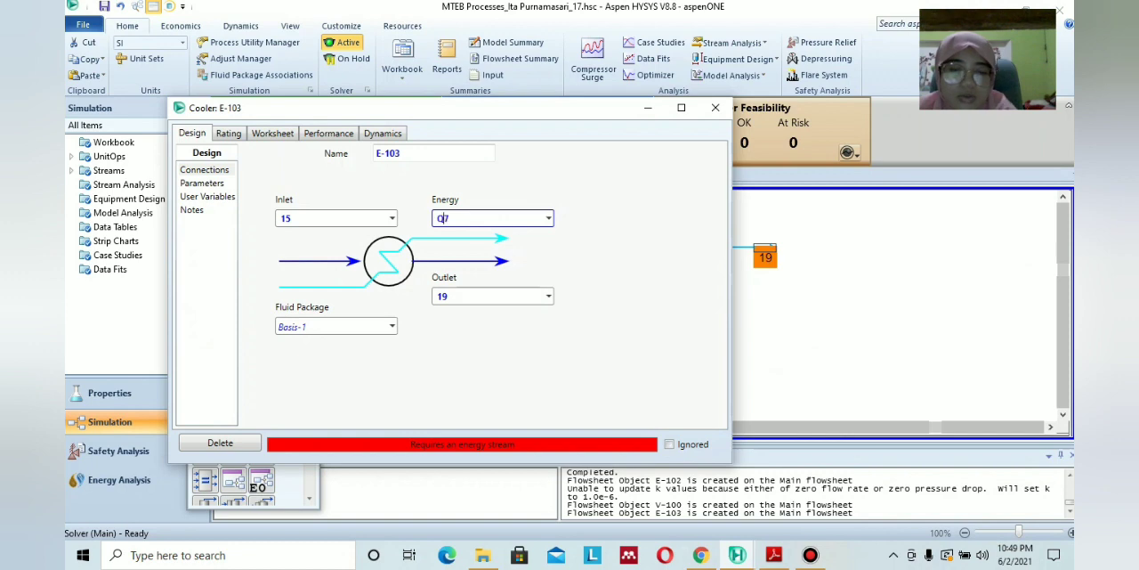
pyautogui.write('Q7')
pyautogui.click(619, 258)
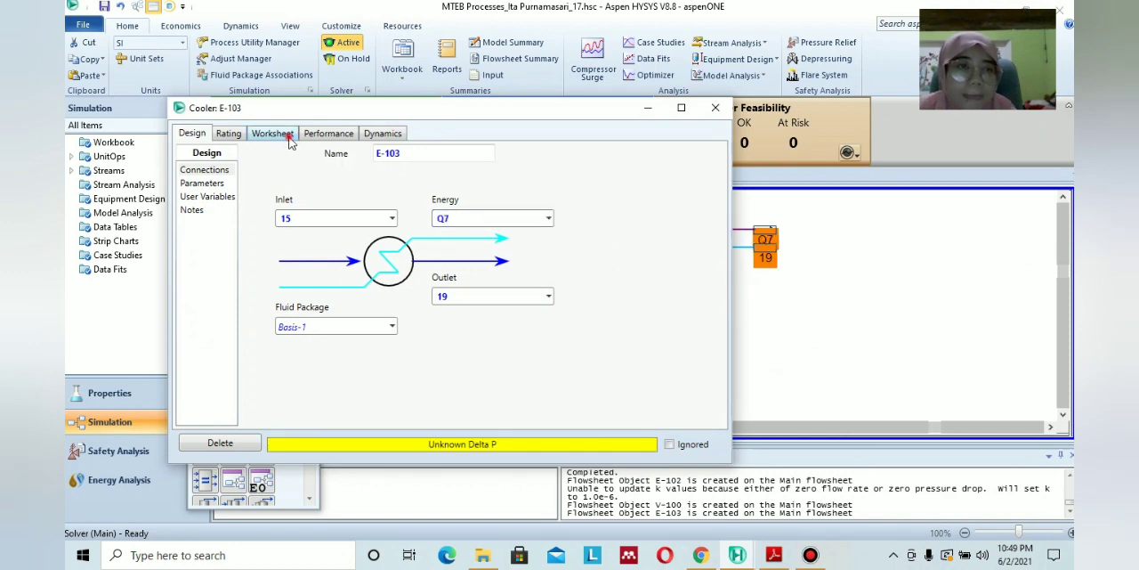
# Look up stream 19's temperature in the PDF module and try to set the cooler's outlet stream to 100 °C.
pyautogui.click(289, 137)
pyautogui.click(775, 555)
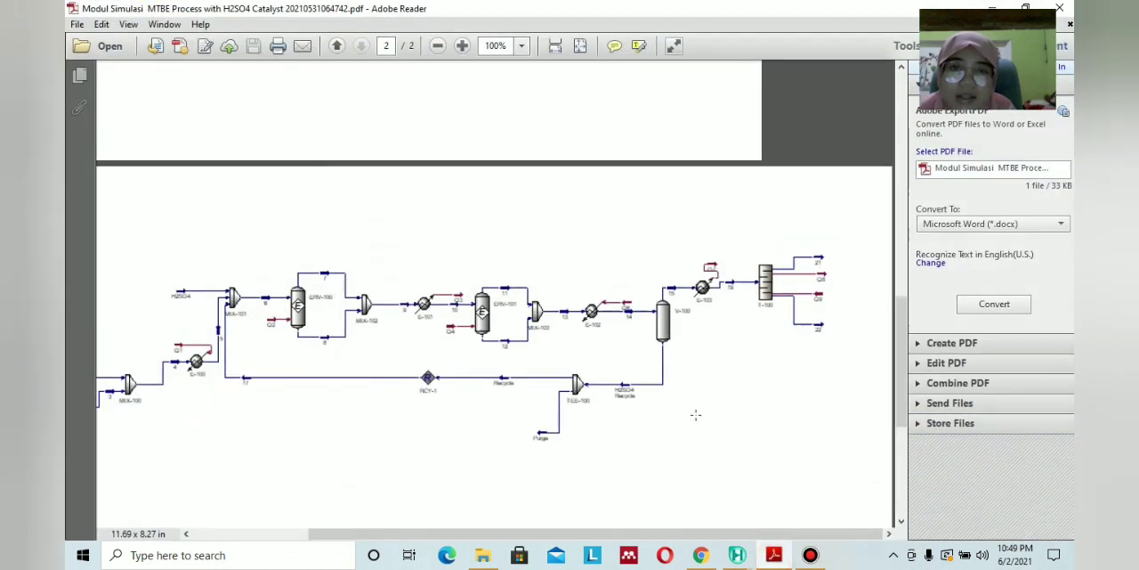
pyautogui.scroll(10, 695, 414)
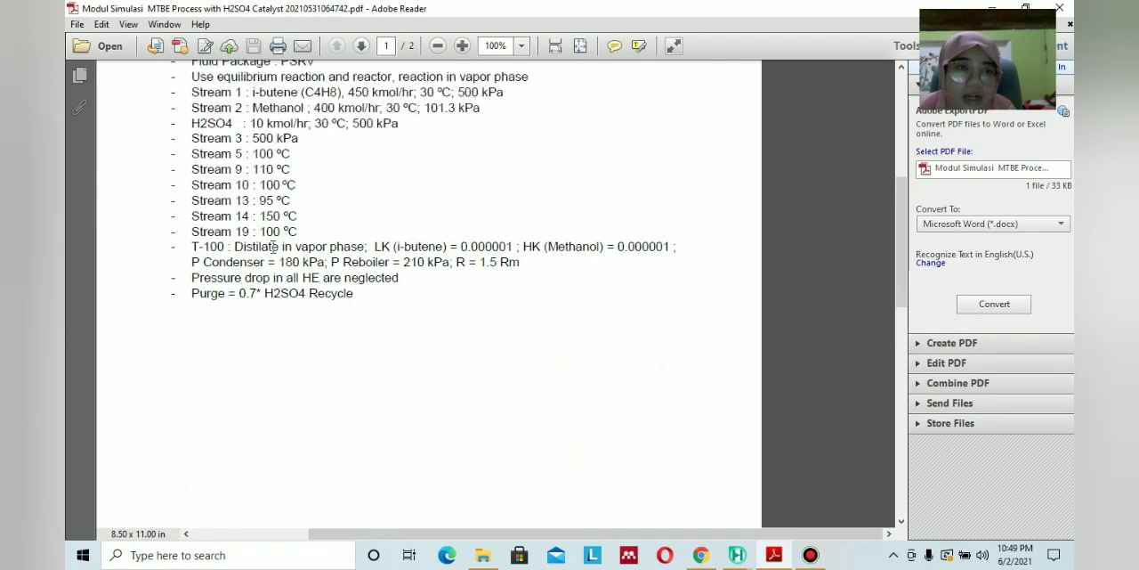
pyautogui.click(776, 557)
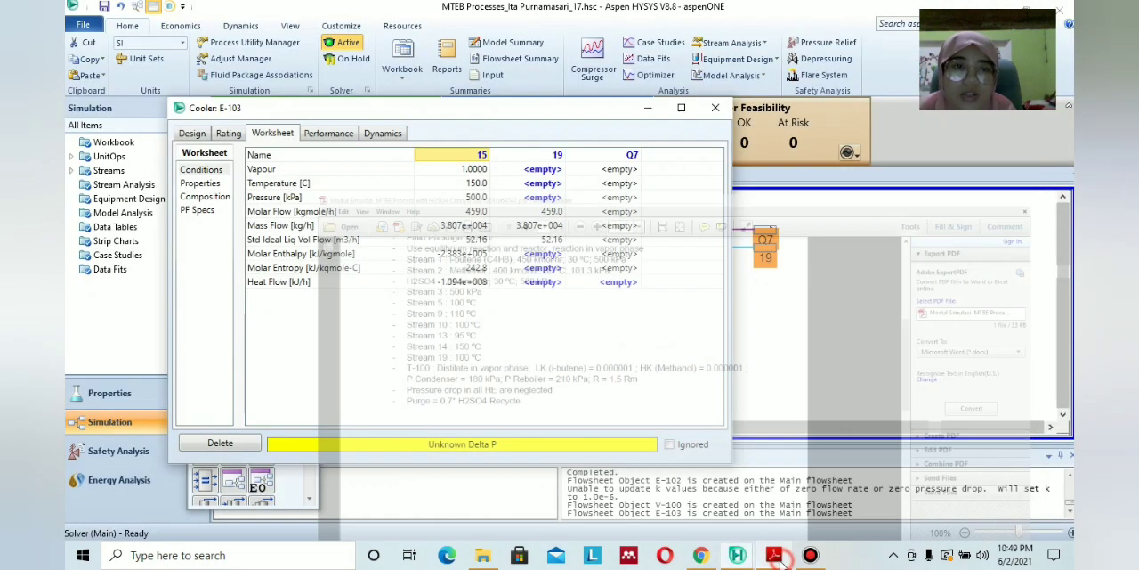
pyautogui.click(537, 183)
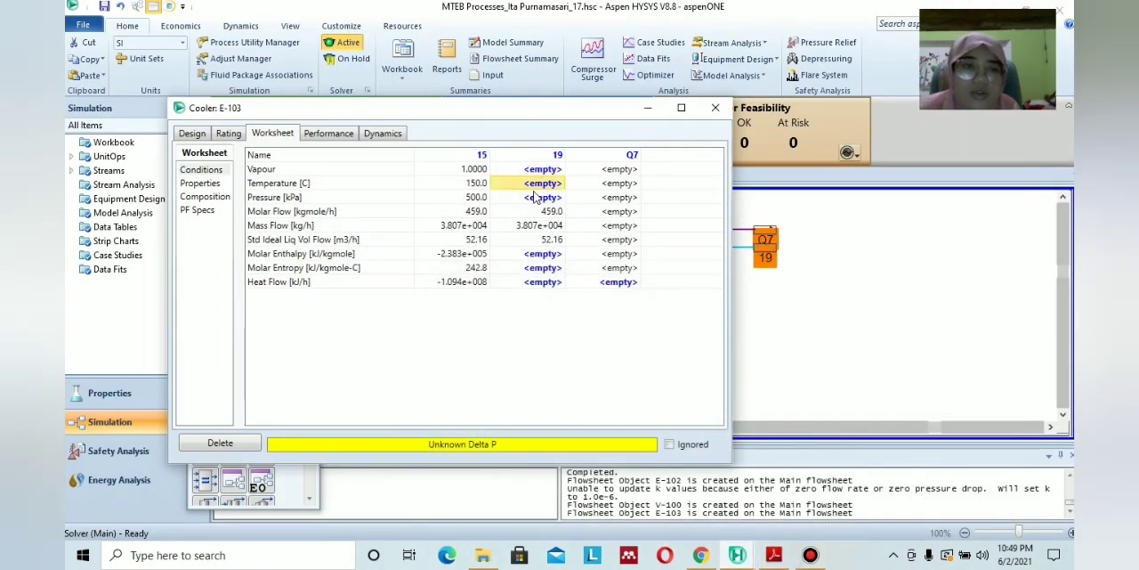
pyautogui.write('100')
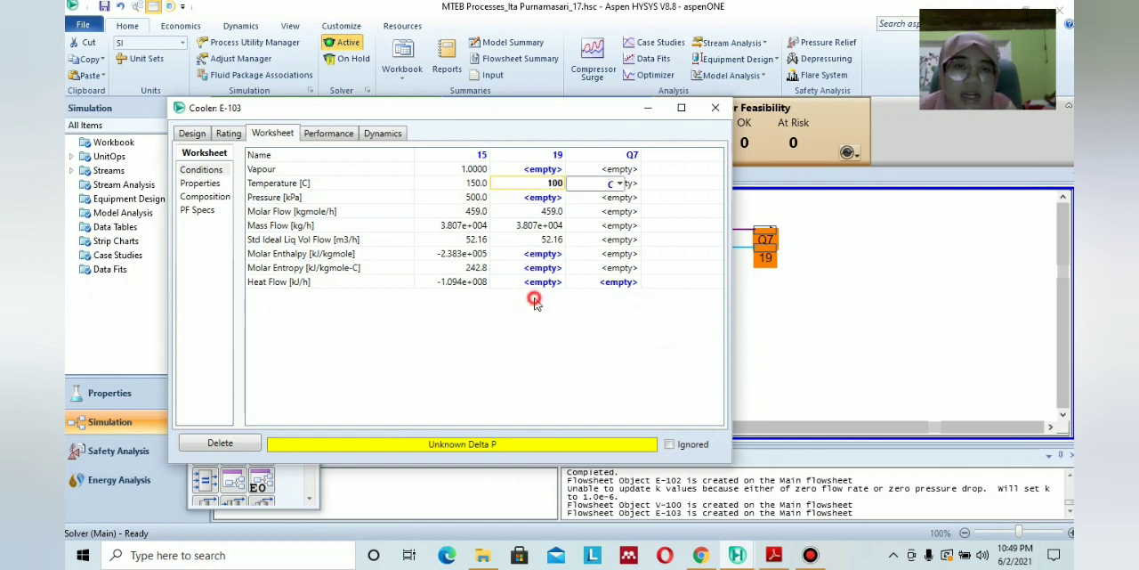
# Set cooler E-103's Delta P to 0 kPa.
pyautogui.click(198, 134)
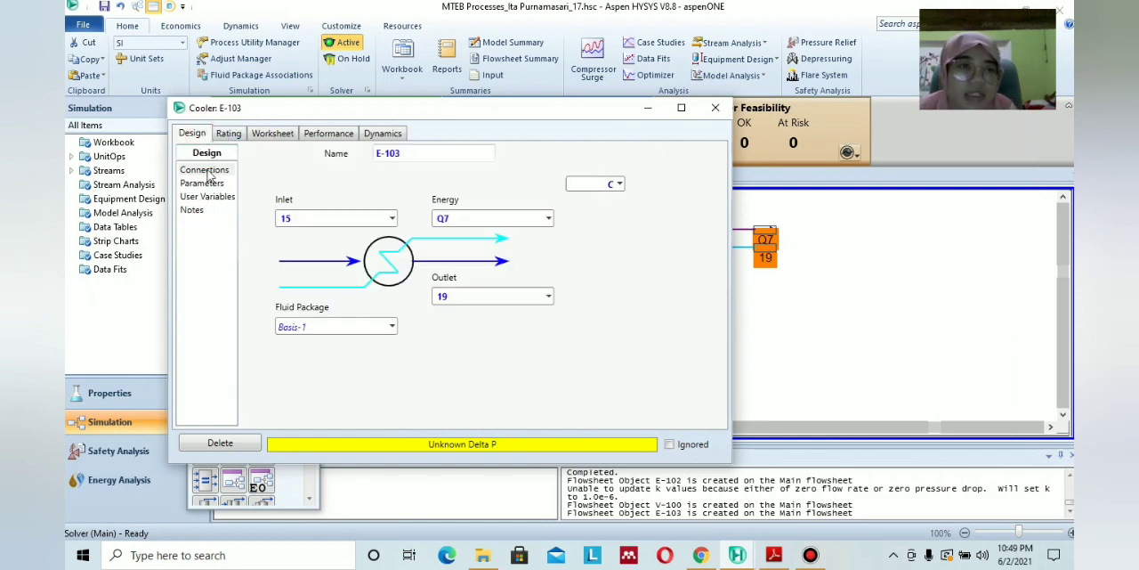
pyautogui.click(207, 170)
pyautogui.click(208, 182)
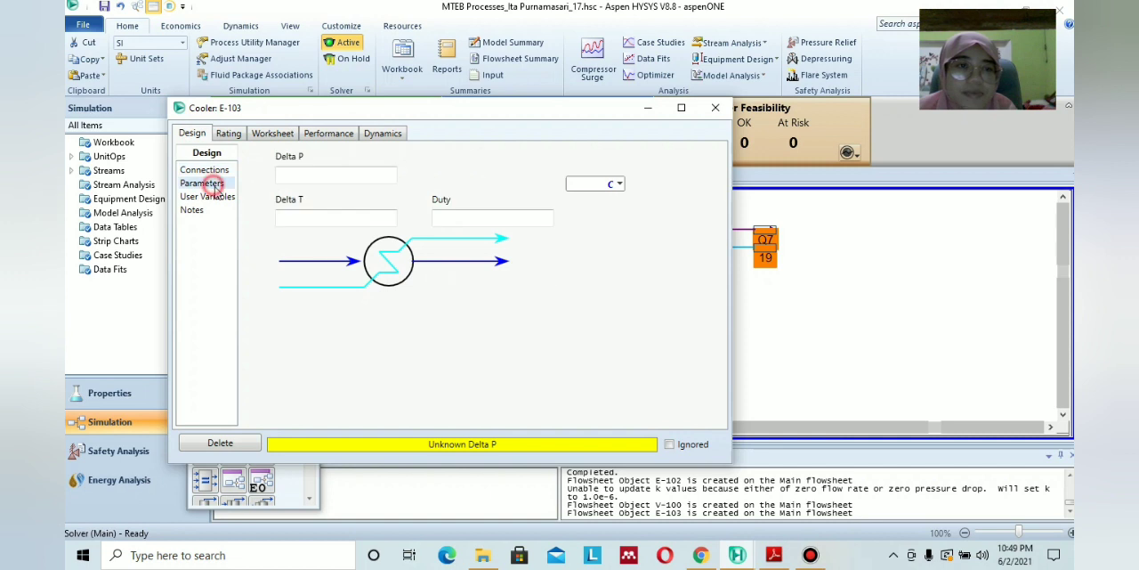
pyautogui.click(357, 175)
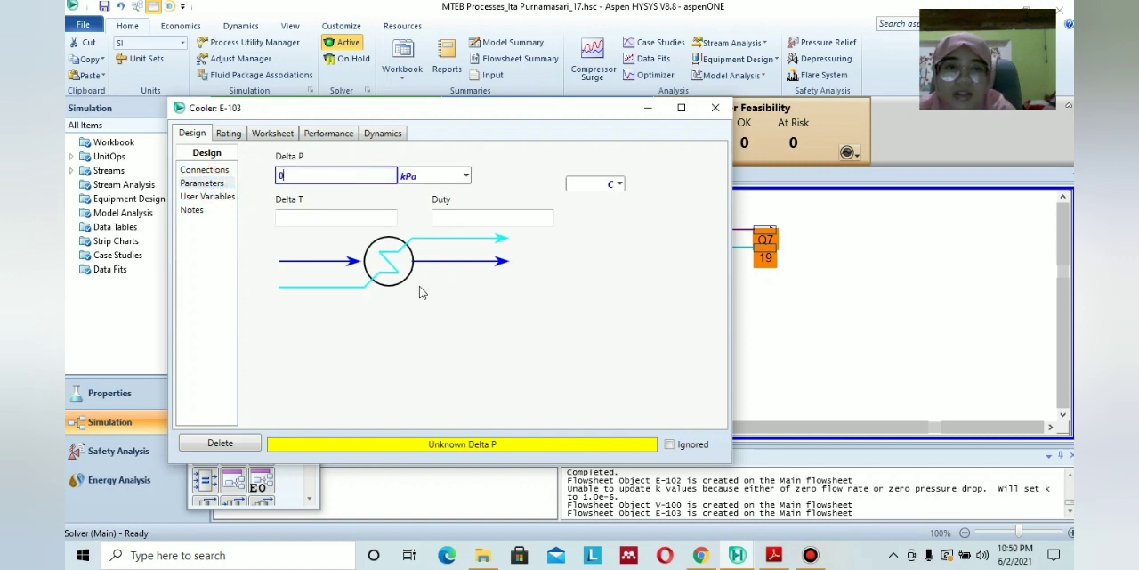
pyautogui.write('0')
pyautogui.click(431, 313)
# Set stream 19's temperature to 100 °C in cooler E-103's worksheet, close the cooler, and save the case.
pyautogui.click(285, 133)
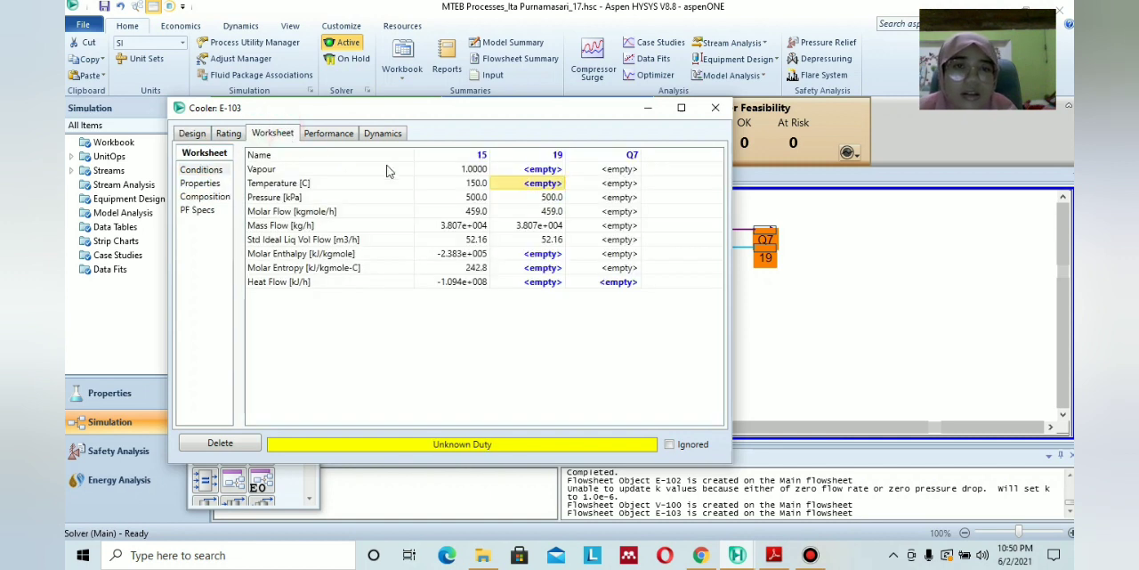
pyautogui.click(547, 191)
pyautogui.write('1')
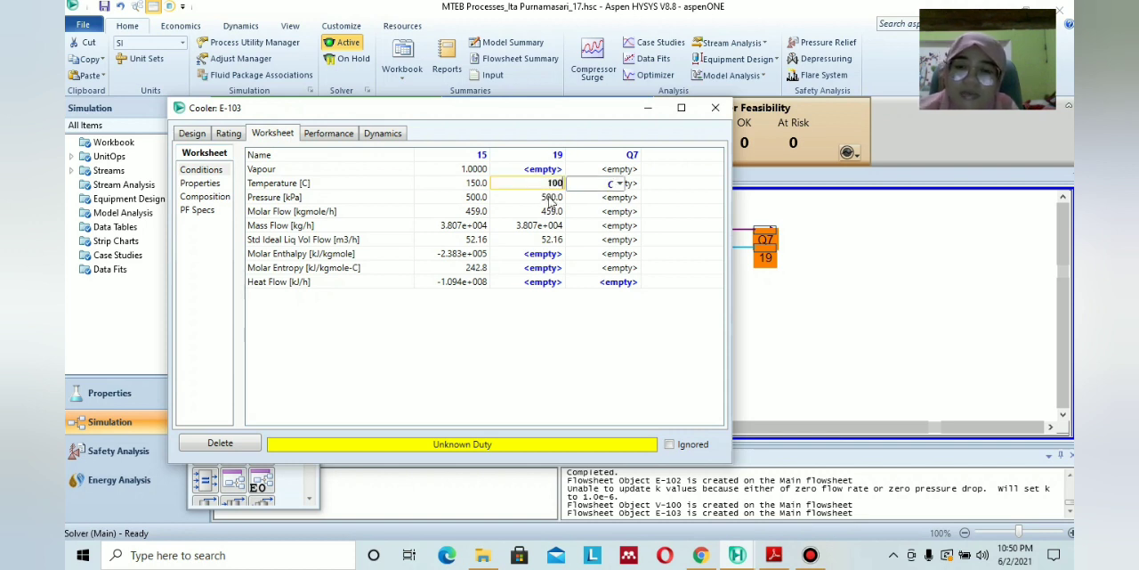
pyautogui.write('00')
pyautogui.click(774, 555)
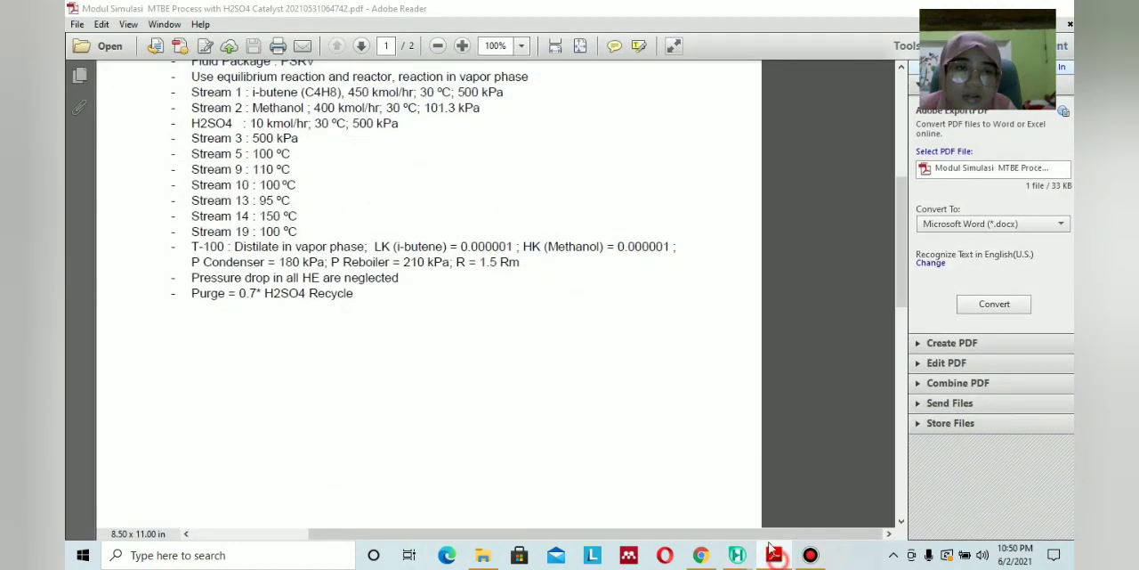
pyautogui.click(773, 555)
pyautogui.click(707, 96)
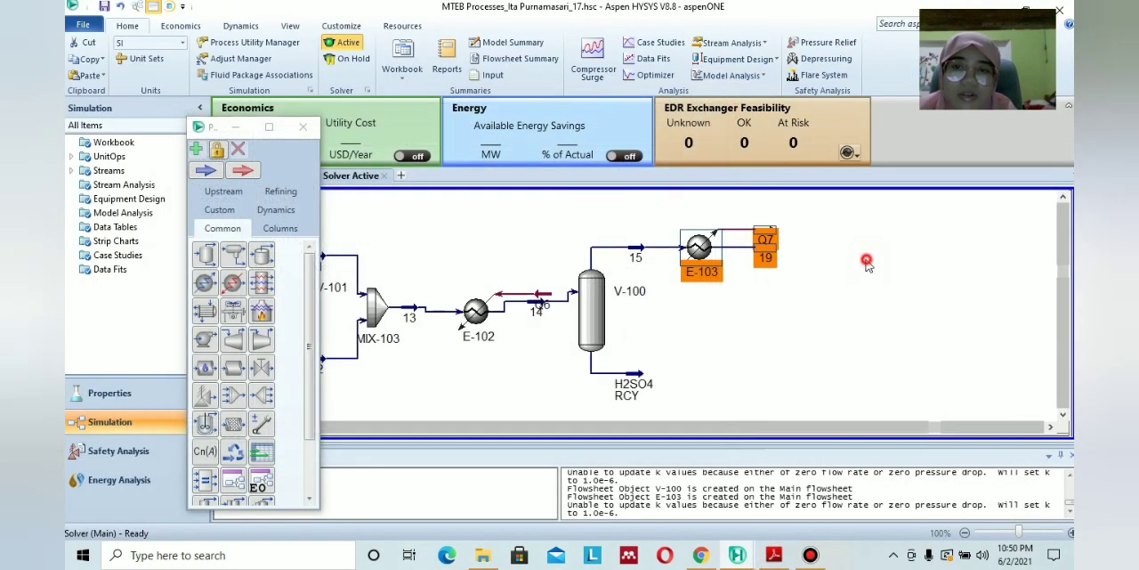
pyautogui.click(866, 263)
pyautogui.hotkey('ctrl', 's')
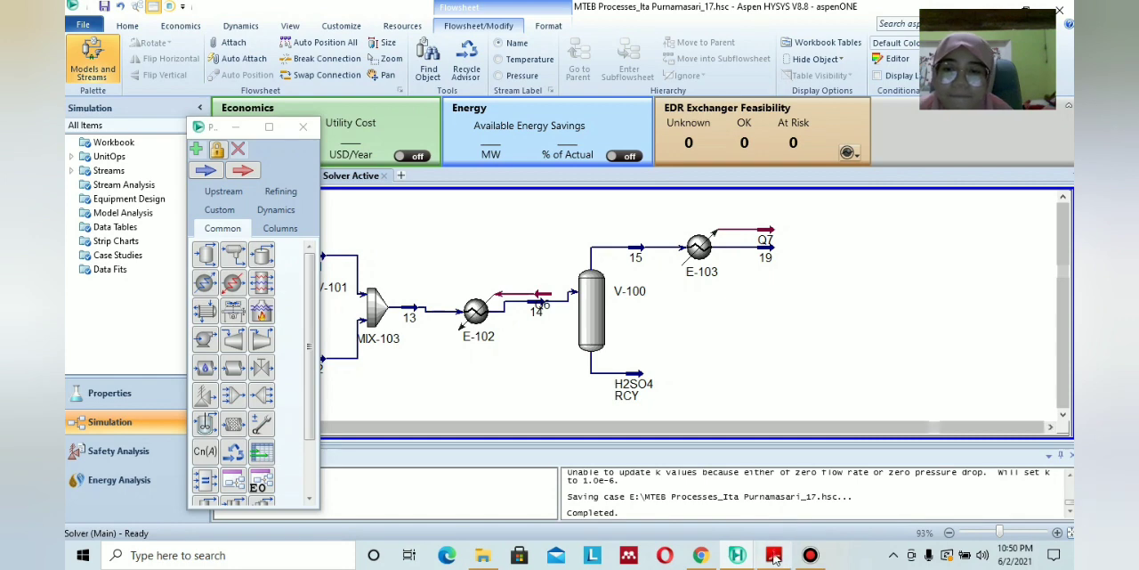
# Check the next unit in the PDF diagram, add a shortcut column after cooler E-103, and open its properties.
pyautogui.click(774, 555)
pyautogui.scroll(-10, 712, 410)
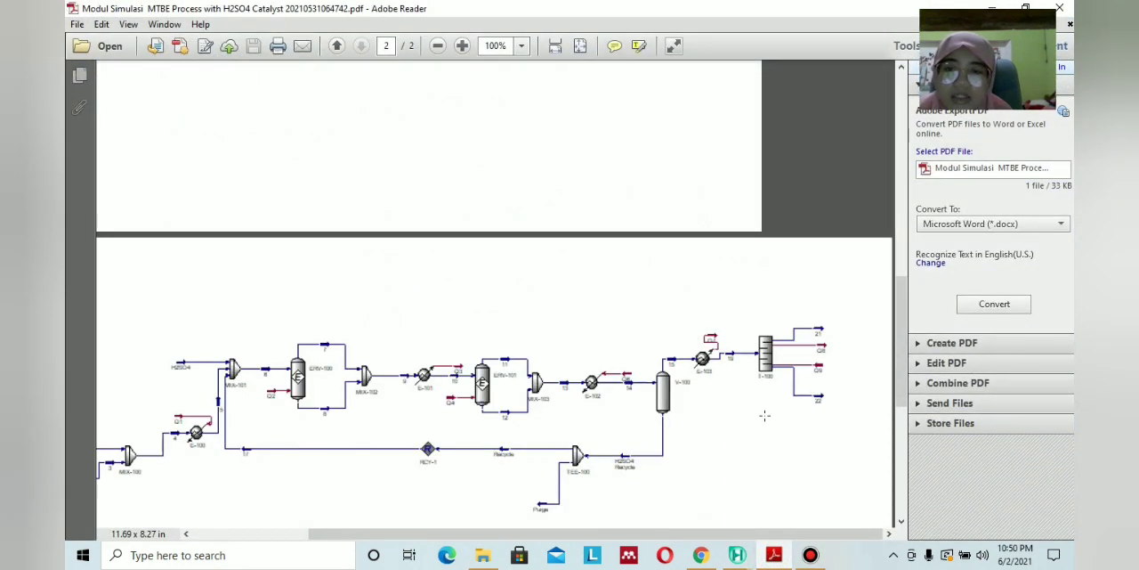
pyautogui.click(774, 555)
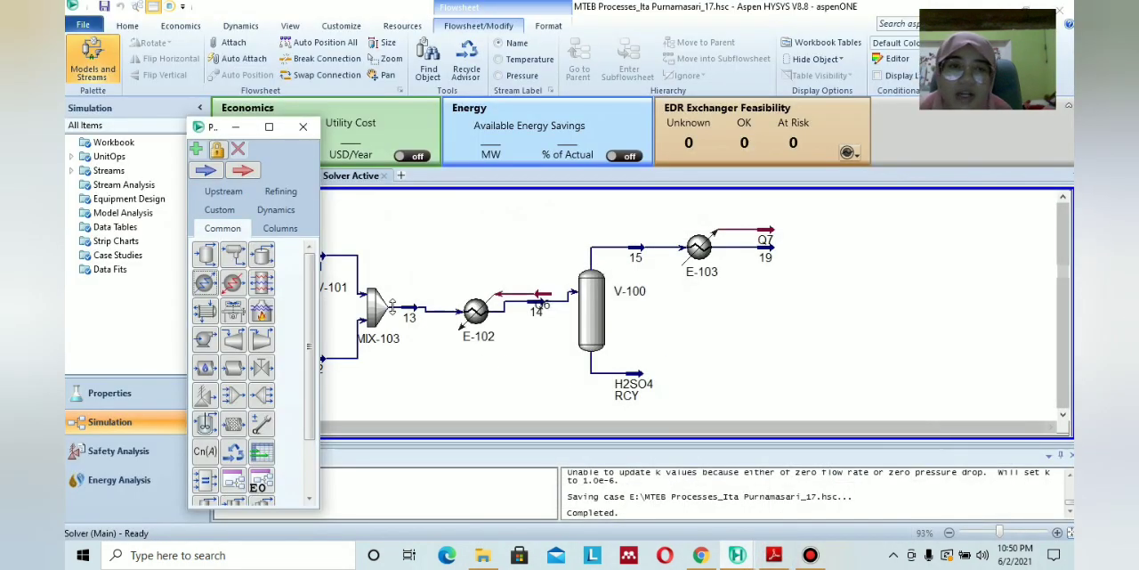
pyautogui.click(282, 229)
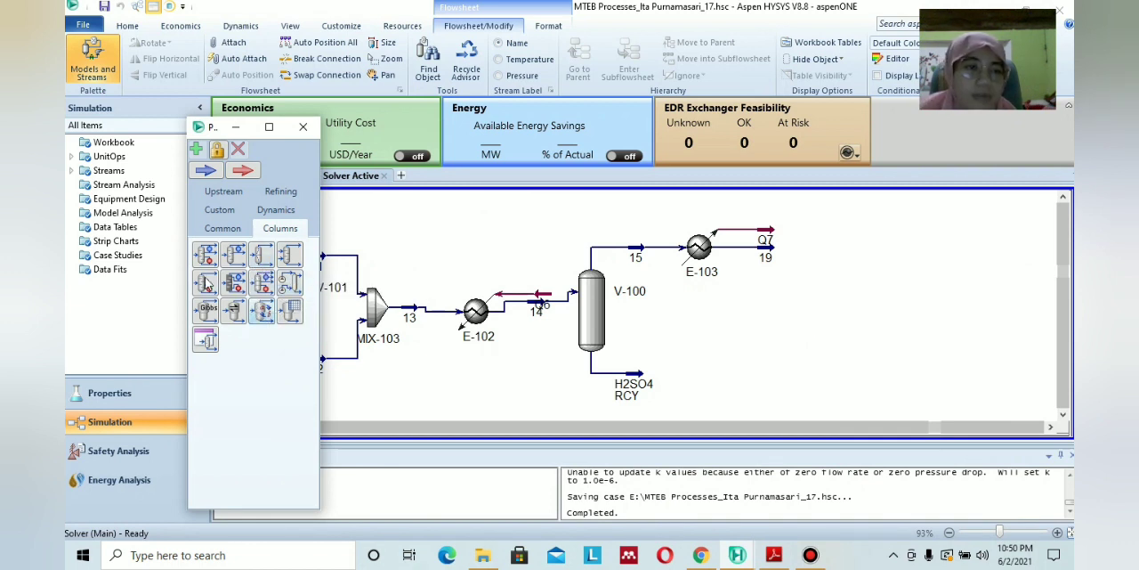
pyautogui.moveTo(234, 294); pyautogui.dragTo(821, 260)
pyautogui.doubleClick(819, 258)
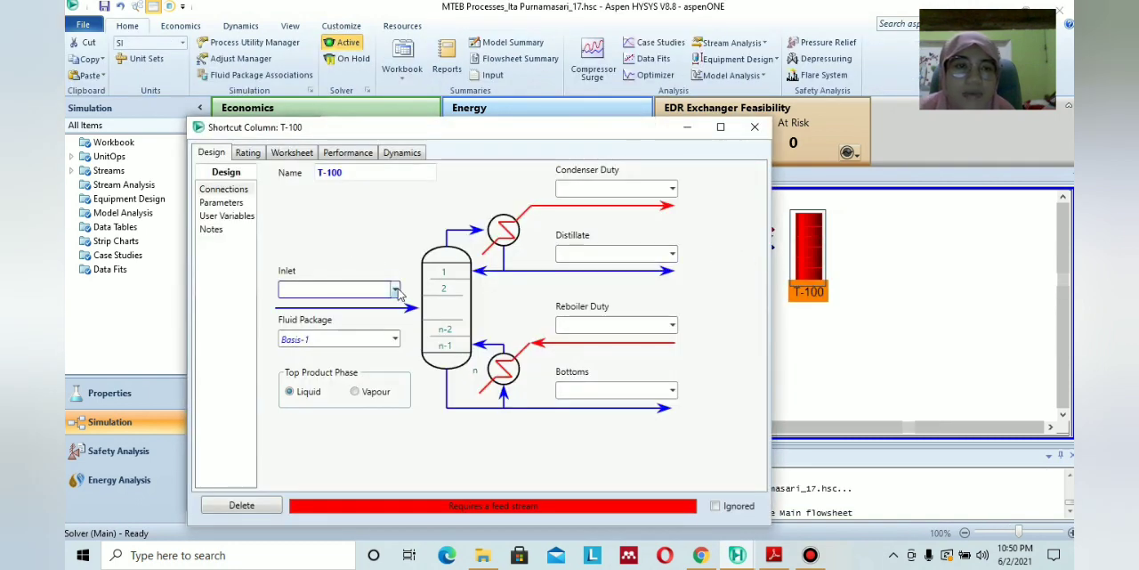
# Set column T-100's top product phase to Vapour and check it against the distillate specification in the PDF module.
pyautogui.click(396, 289)
pyautogui.click(773, 556)
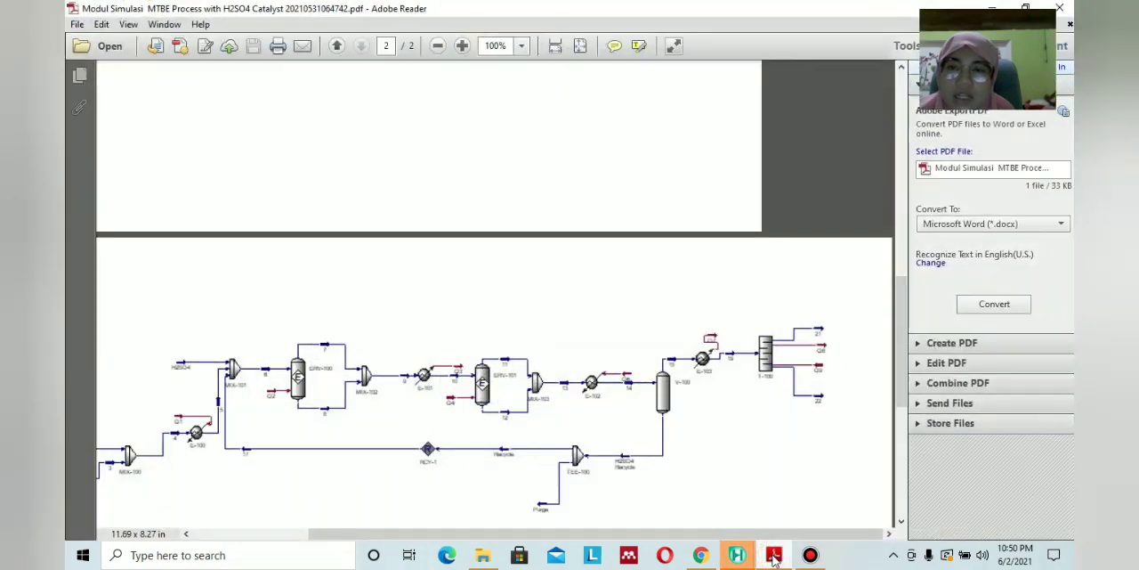
pyautogui.click(773, 556)
pyautogui.click(361, 392)
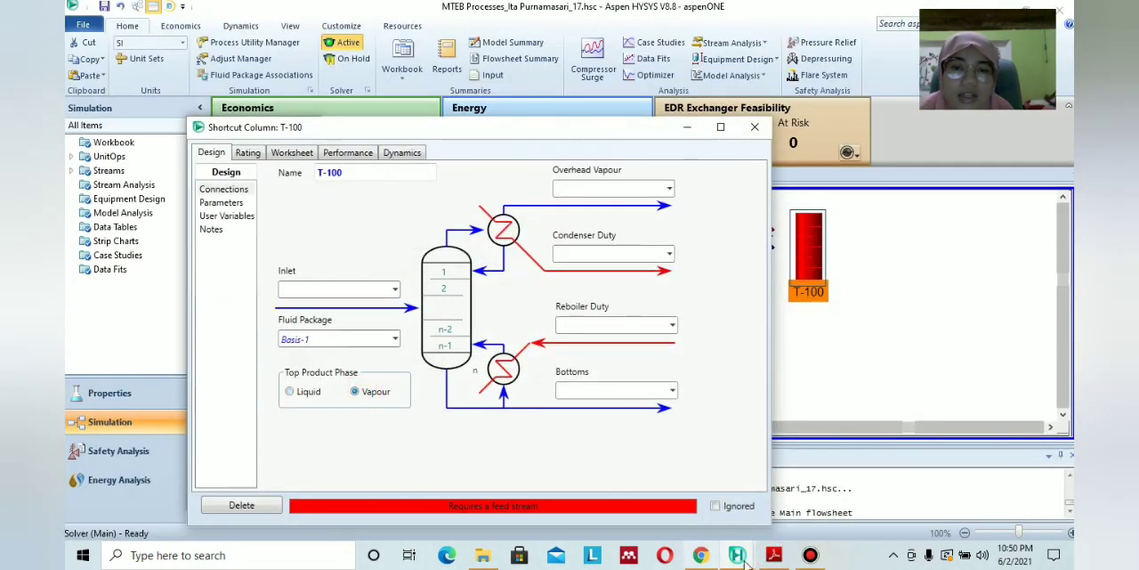
pyautogui.click(772, 556)
pyautogui.scroll(-5, 529, 438)
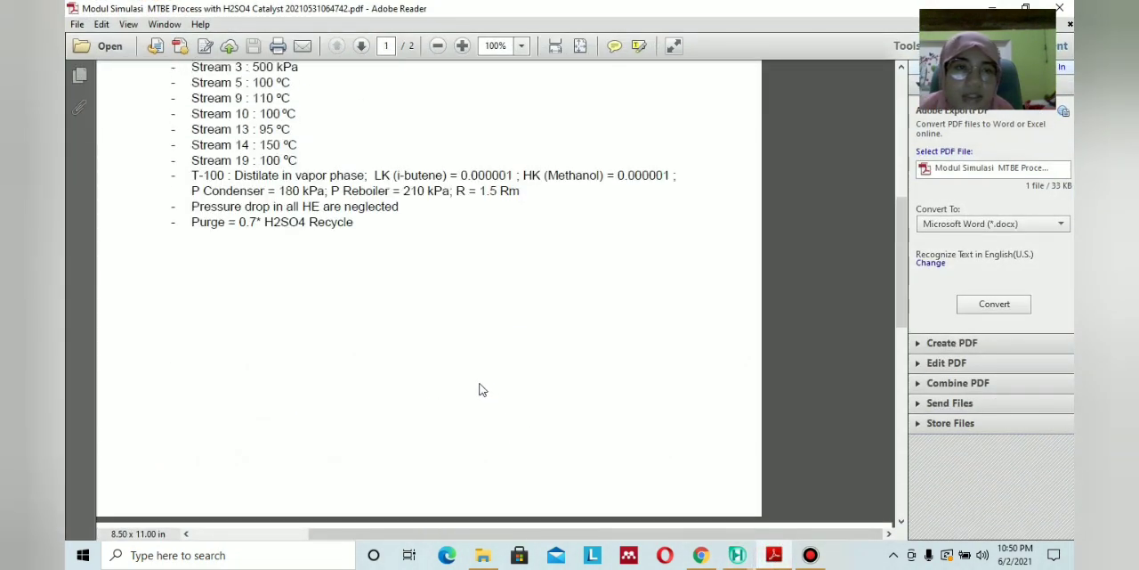
pyautogui.scroll(1, 481, 389)
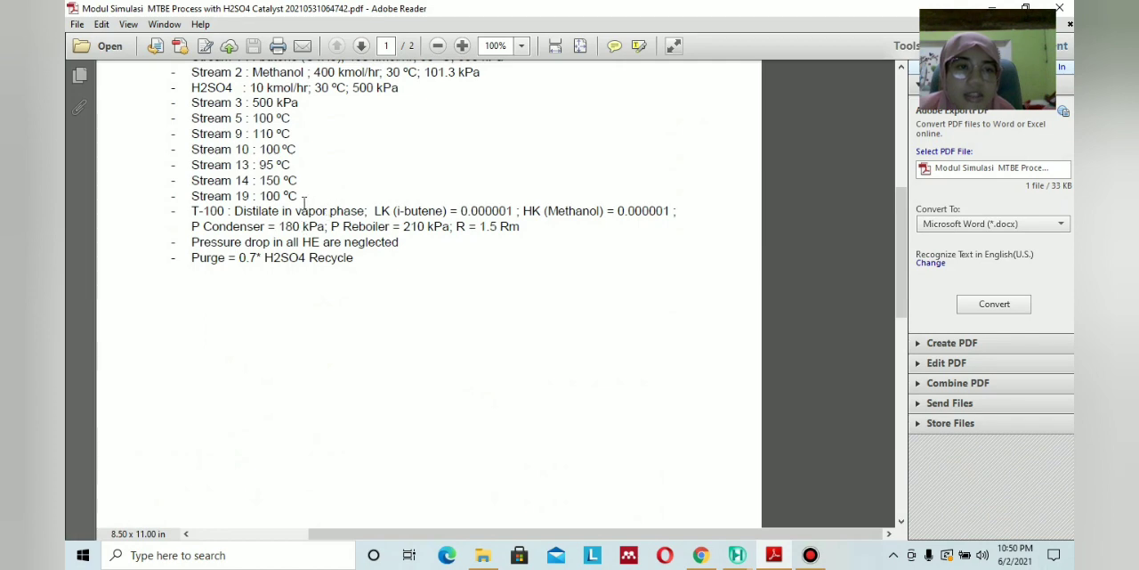
pyautogui.click(773, 556)
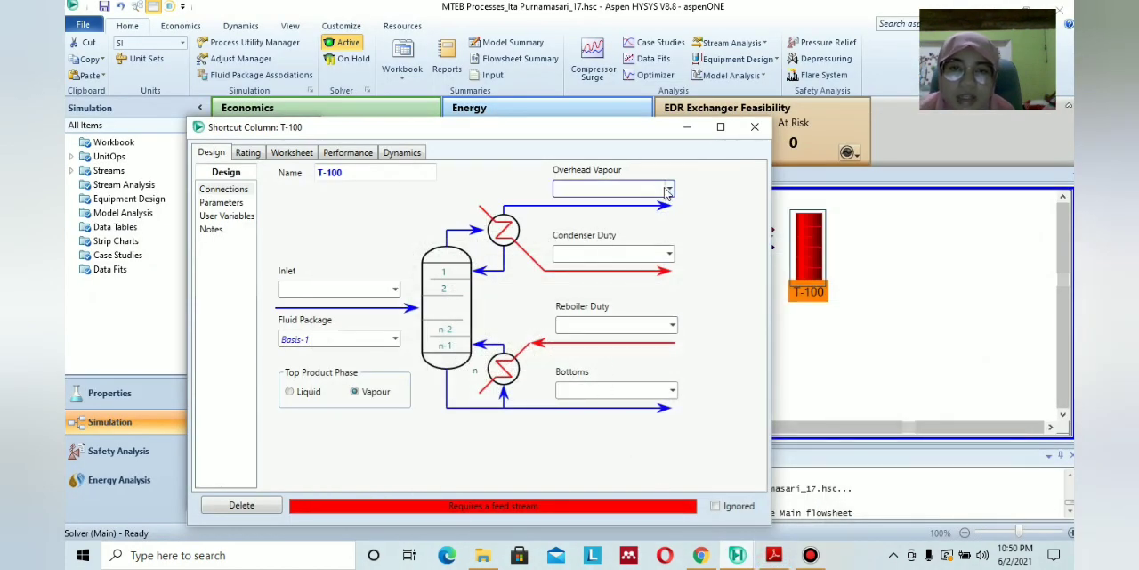
# Look up column T-100's outlet streams in the PDF diagram and name the overhead vapour 21 and the bottoms 22.
pyautogui.click(779, 555)
pyautogui.scroll(-7, 782, 464)
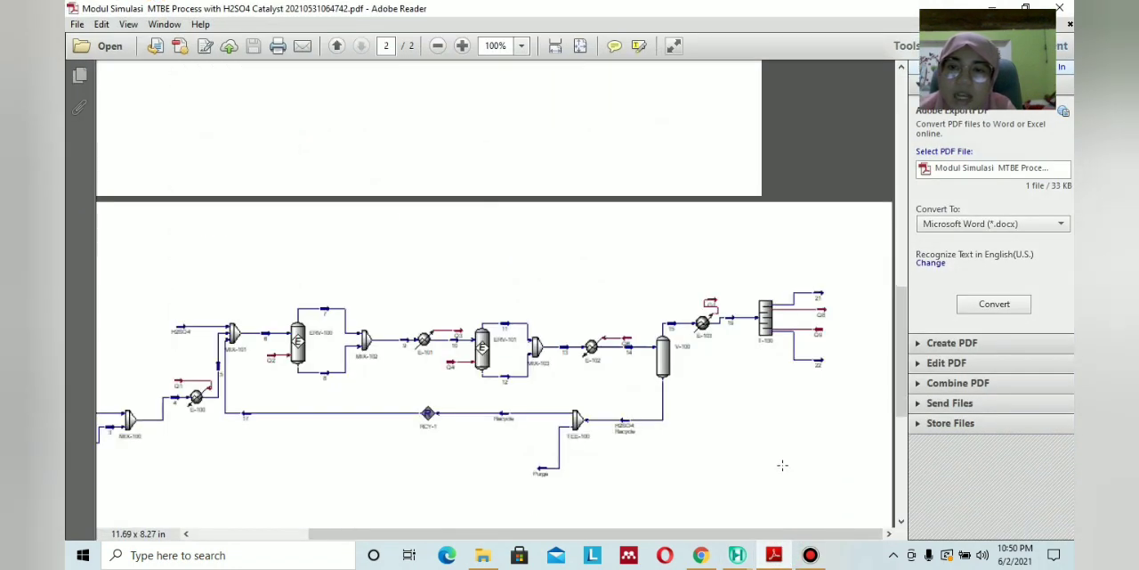
pyautogui.click(773, 555)
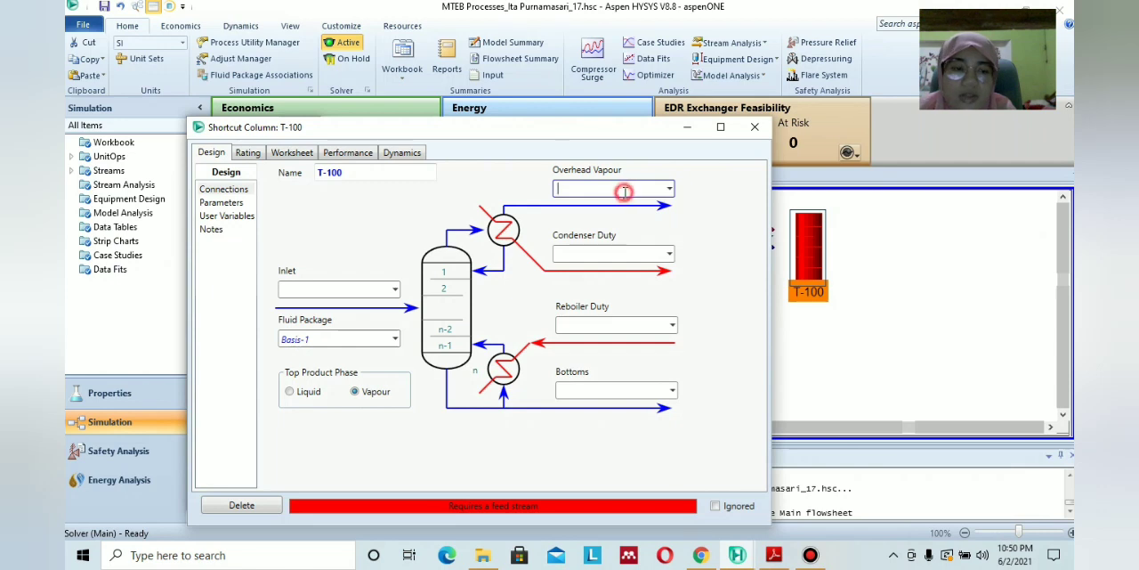
pyautogui.write('21')
pyautogui.click(648, 390)
pyautogui.write('2')
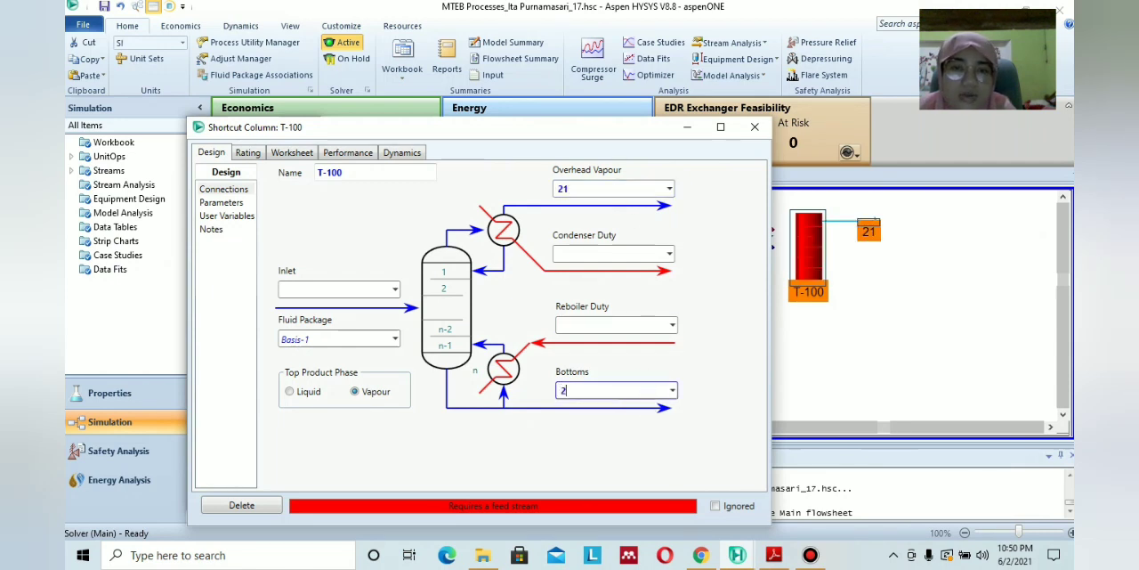
pyautogui.write('2')
# Name column T-100's condenser duty stream Q9 and reboiler duty stream Q8, and connect stream 19 as its inlet.
pyautogui.click(602, 253)
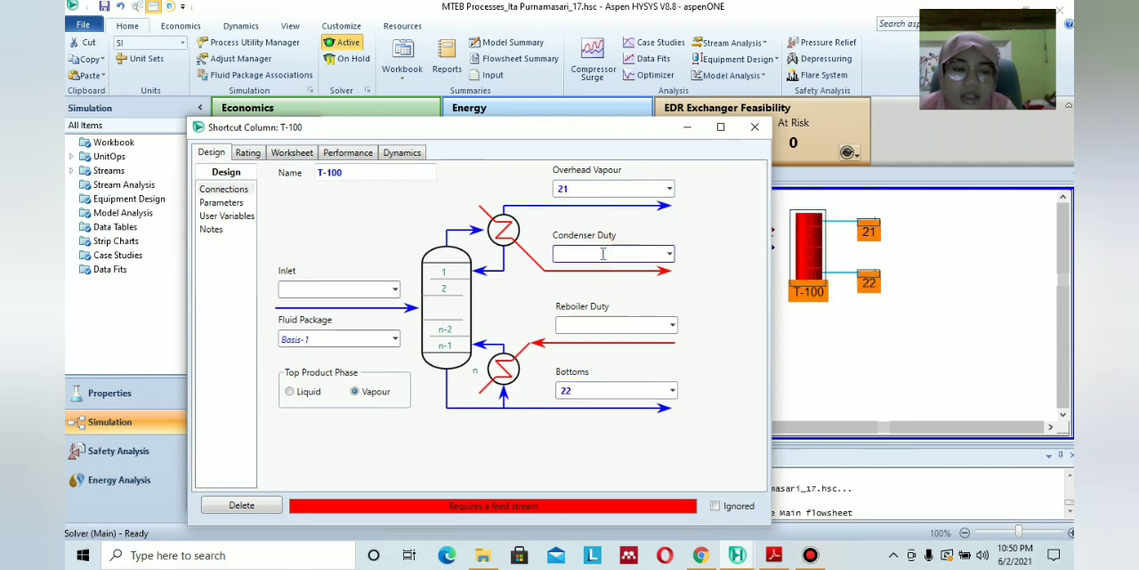
pyautogui.write('Q9')
pyautogui.click(629, 325)
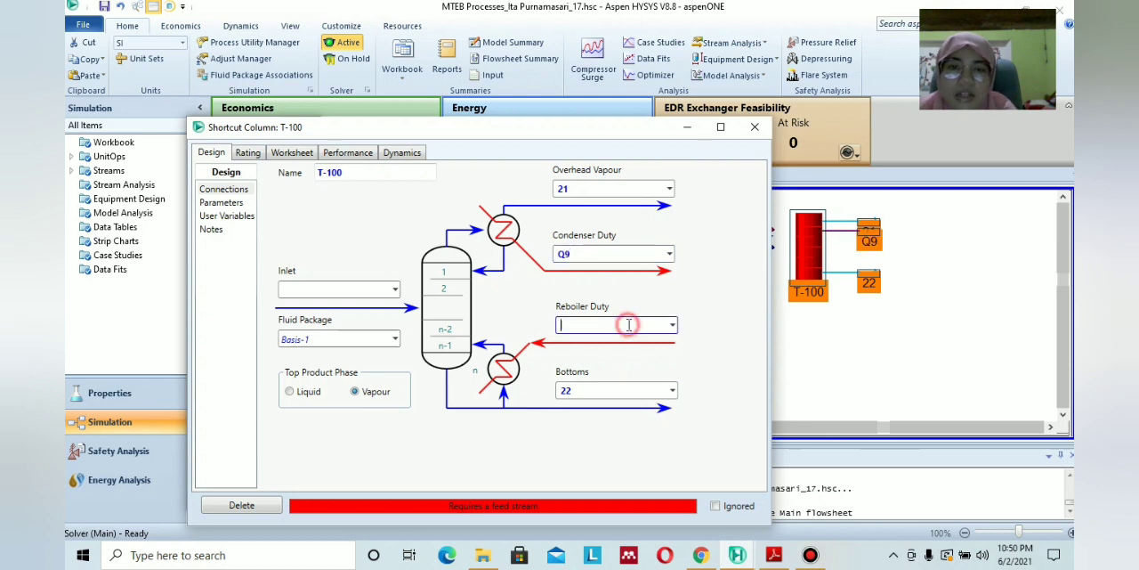
pyautogui.write('Q8')
pyautogui.click(724, 321)
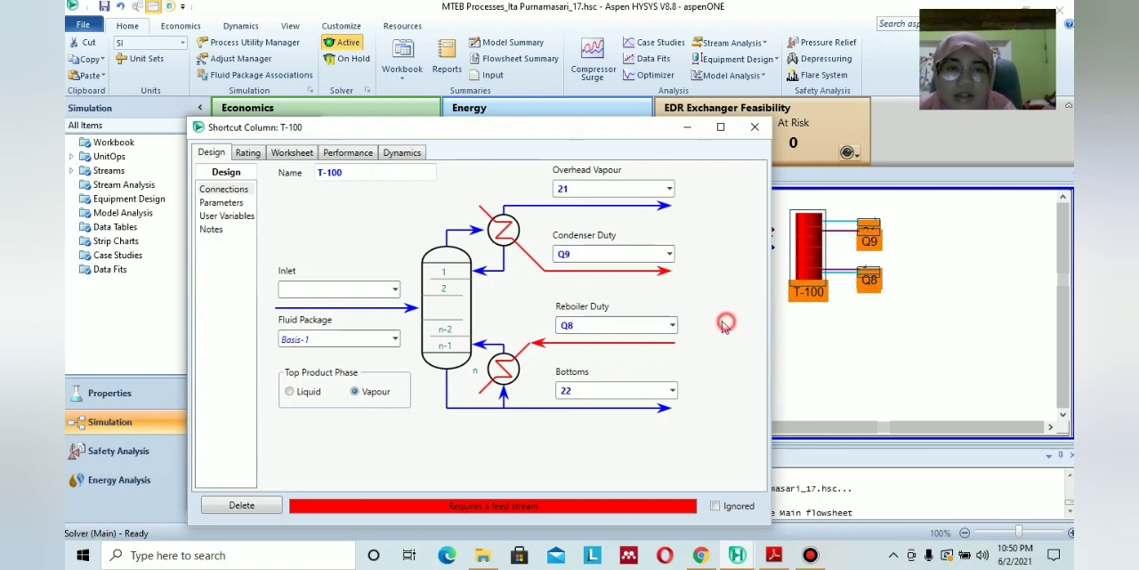
pyautogui.click(394, 290)
pyautogui.click(382, 303)
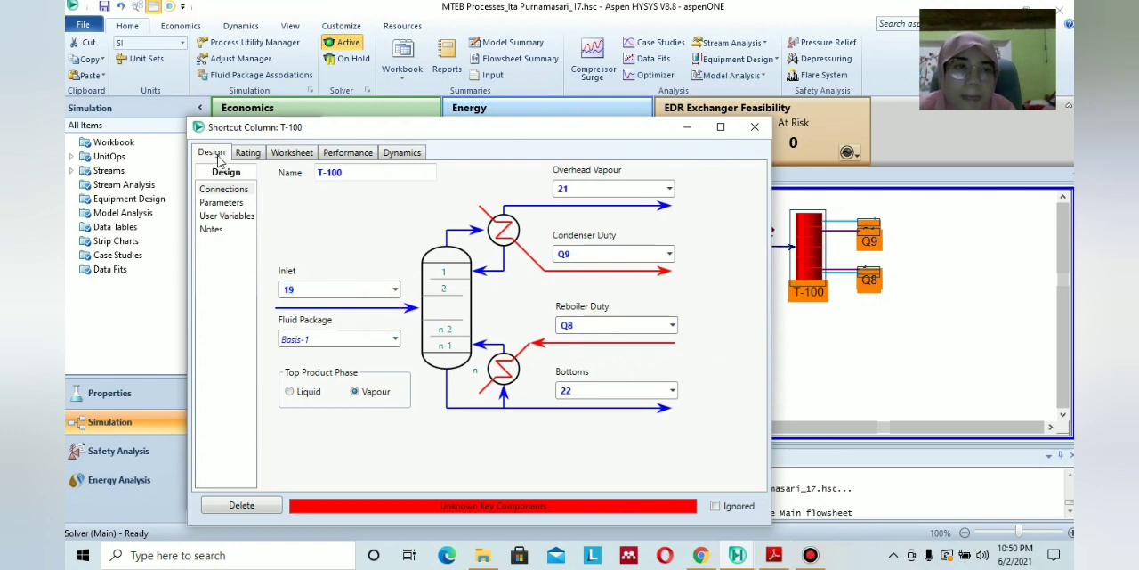
# Check T-100's specifications in the PDF module and set the light key in bottoms to i-Butene with mole fraction 0.000001.
pyautogui.click(222, 203)
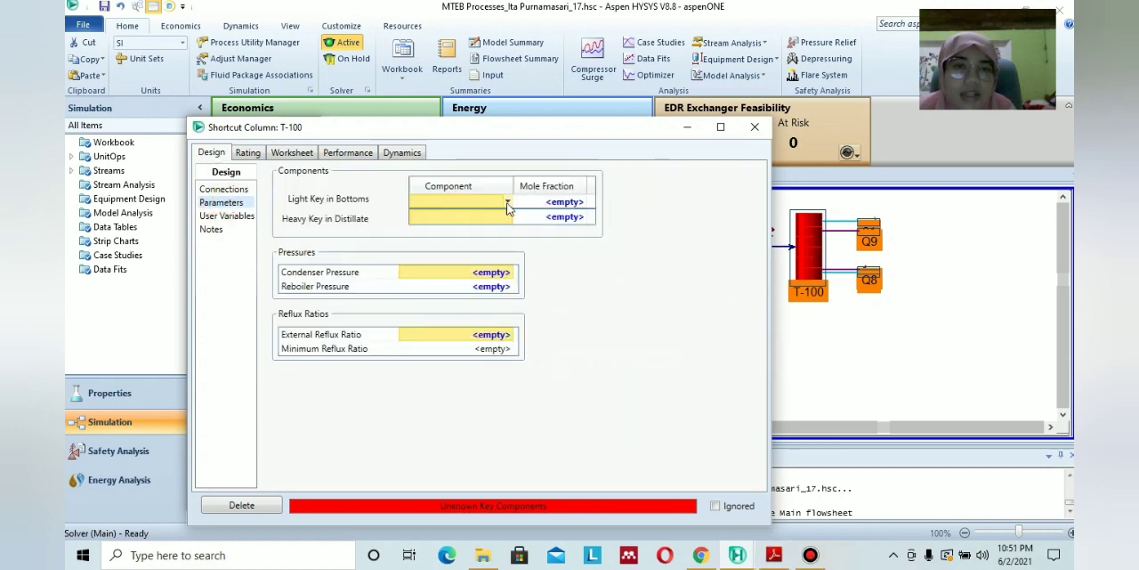
pyautogui.click(773, 555)
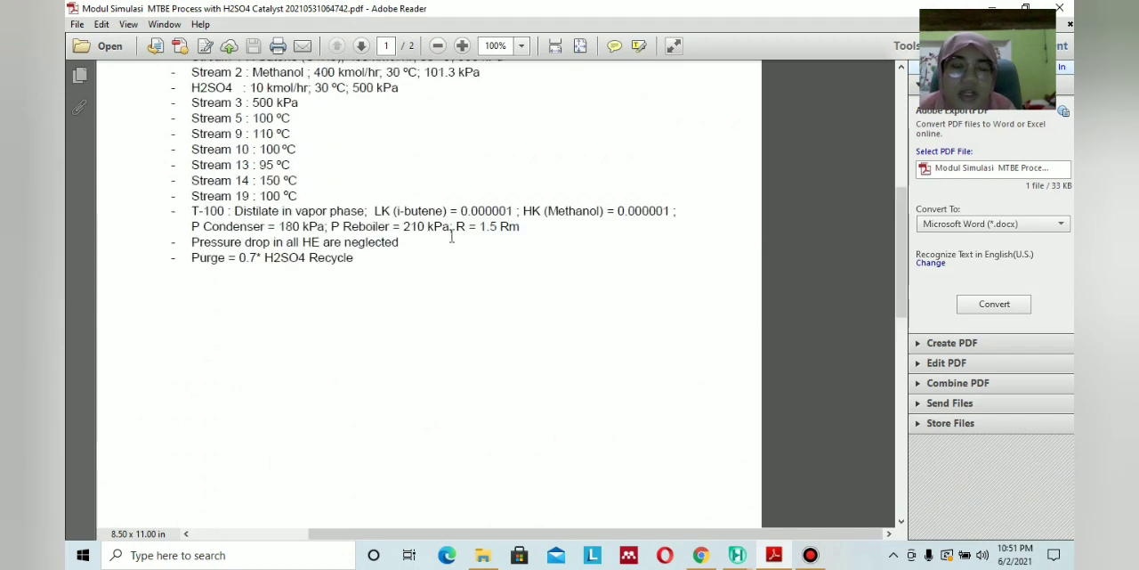
pyautogui.click(775, 556)
pyautogui.click(775, 555)
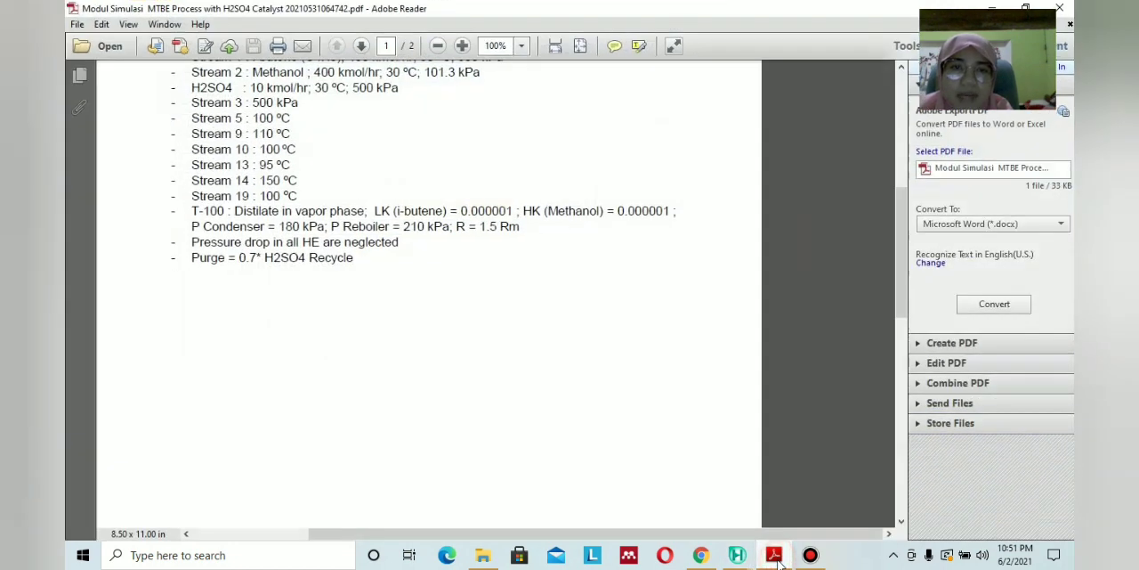
pyautogui.click(774, 555)
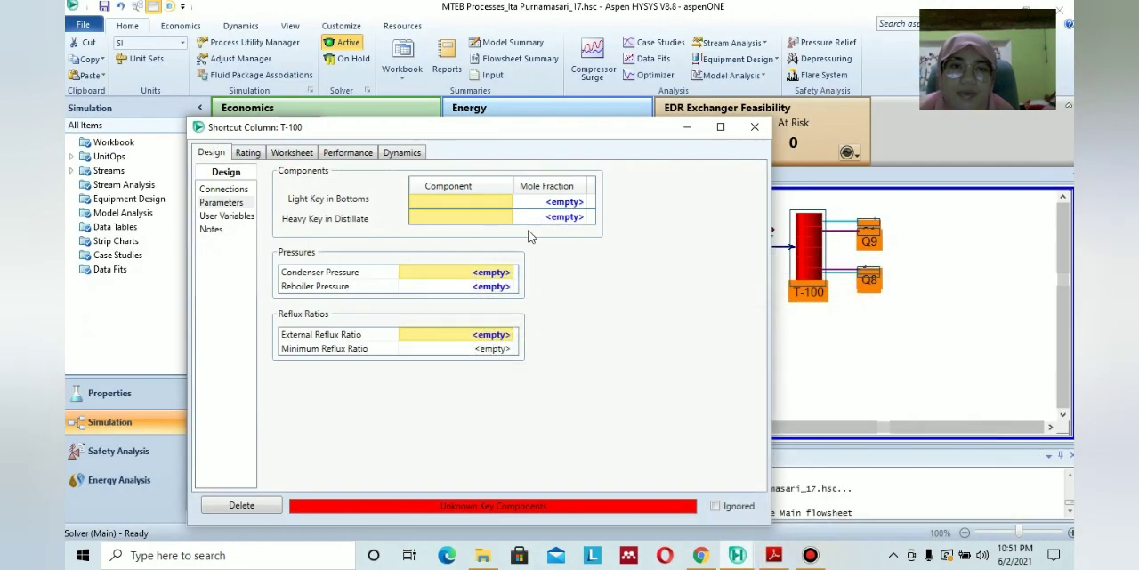
pyautogui.click(507, 205)
pyautogui.click(499, 236)
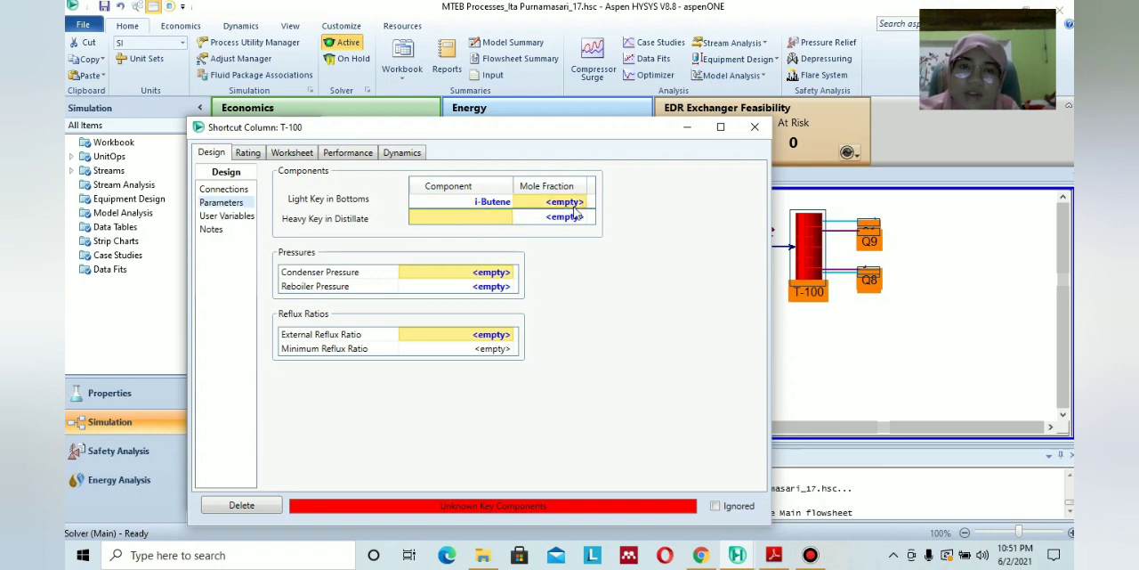
pyautogui.write('0')
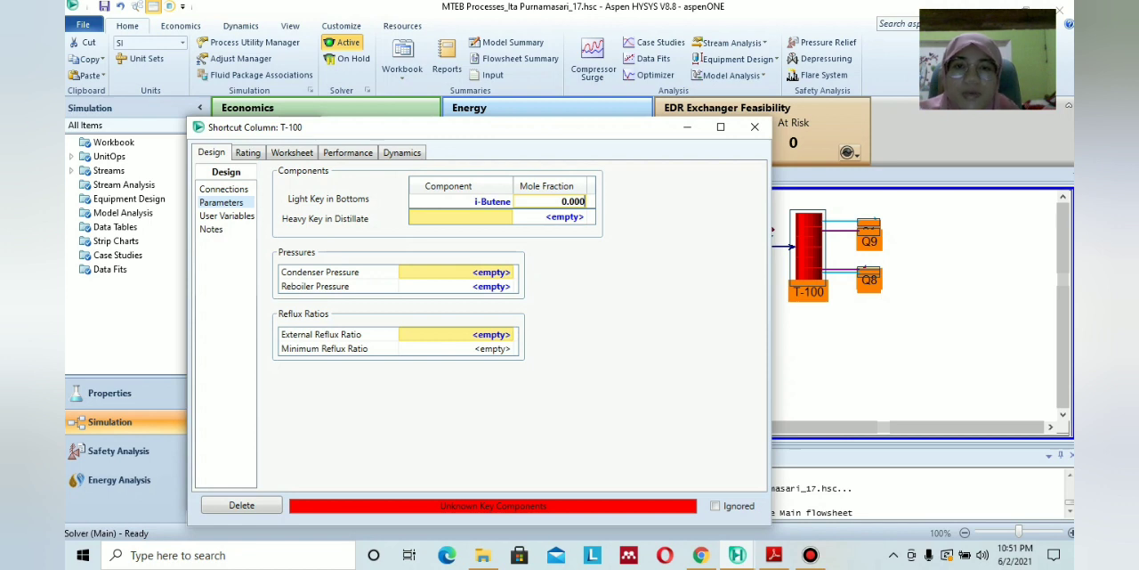
pyautogui.write('.000')
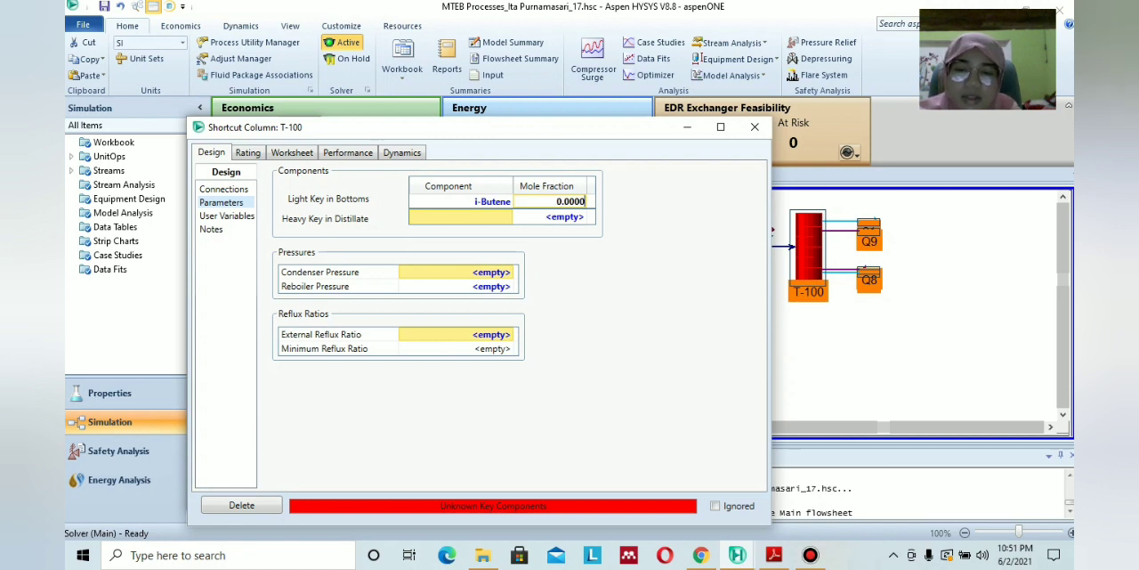
pyautogui.write('01')
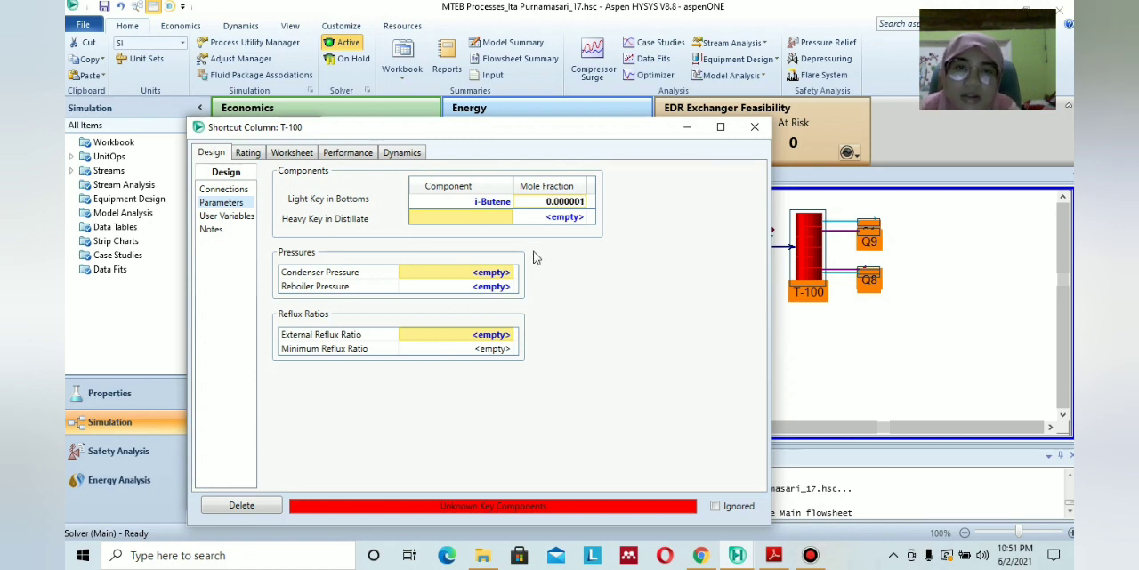
# Set T-100's heavy key in distillate to Methanol with mole fraction 0.000001, checking the PDF module for the value.
pyautogui.click(499, 221)
pyautogui.click(508, 219)
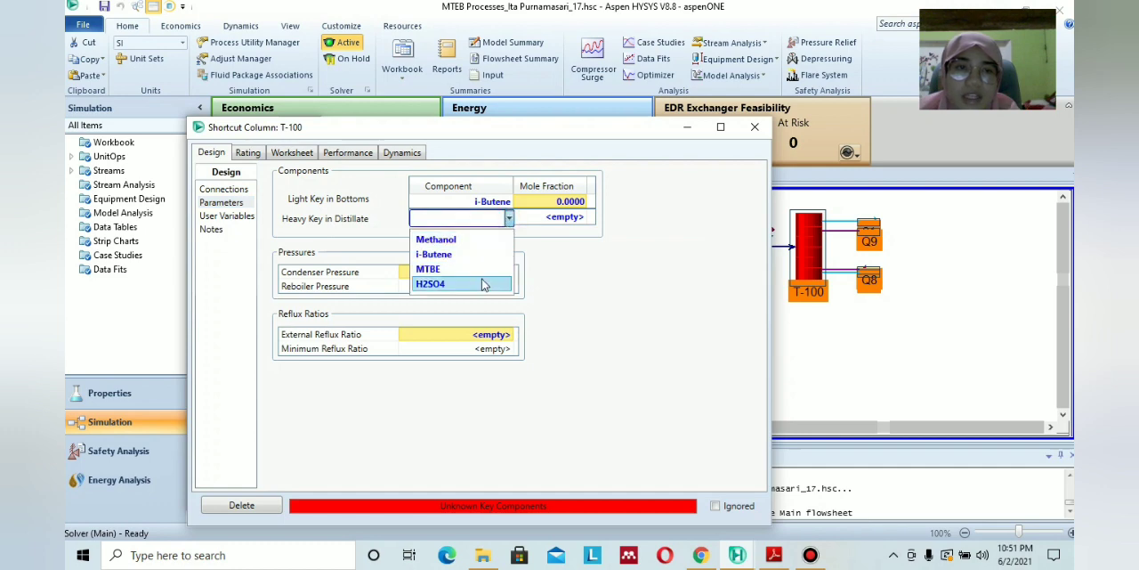
pyautogui.click(490, 239)
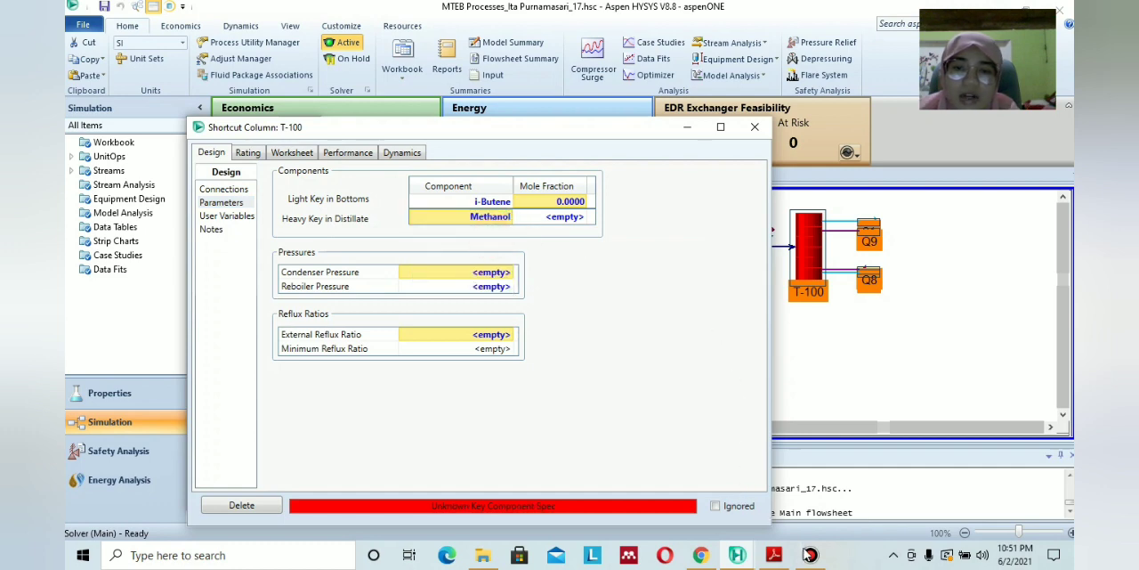
pyautogui.click(771, 555)
pyautogui.click(769, 556)
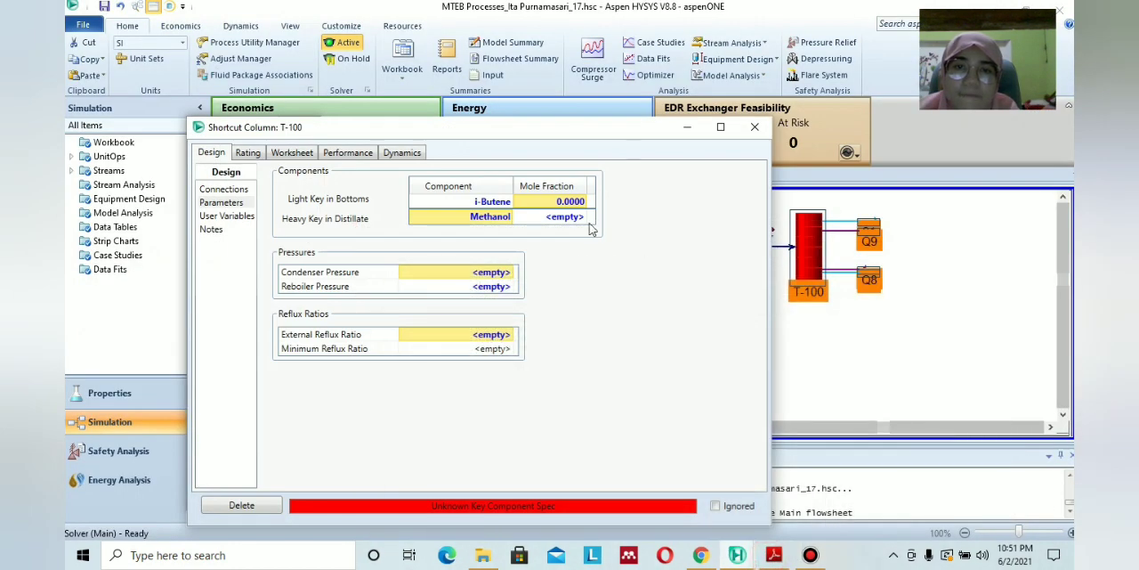
pyautogui.click(572, 216)
pyautogui.write('0.000001')
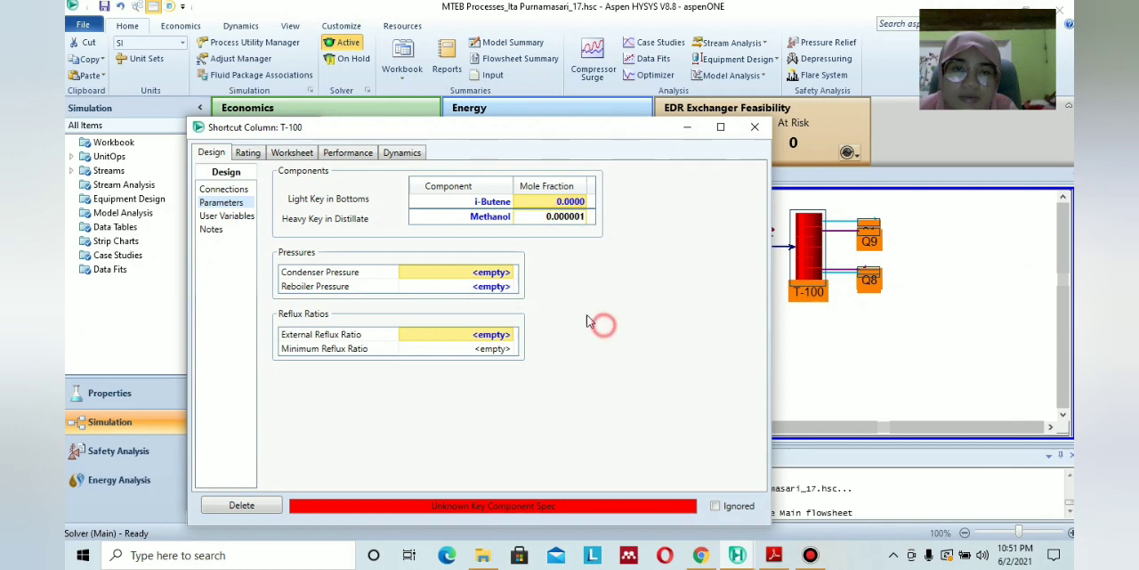
# Set T-100's condenser pressure to 180 kPa and reboiler pressure to 210 kPa, checking the values in the PDF module.
pyautogui.click(498, 272)
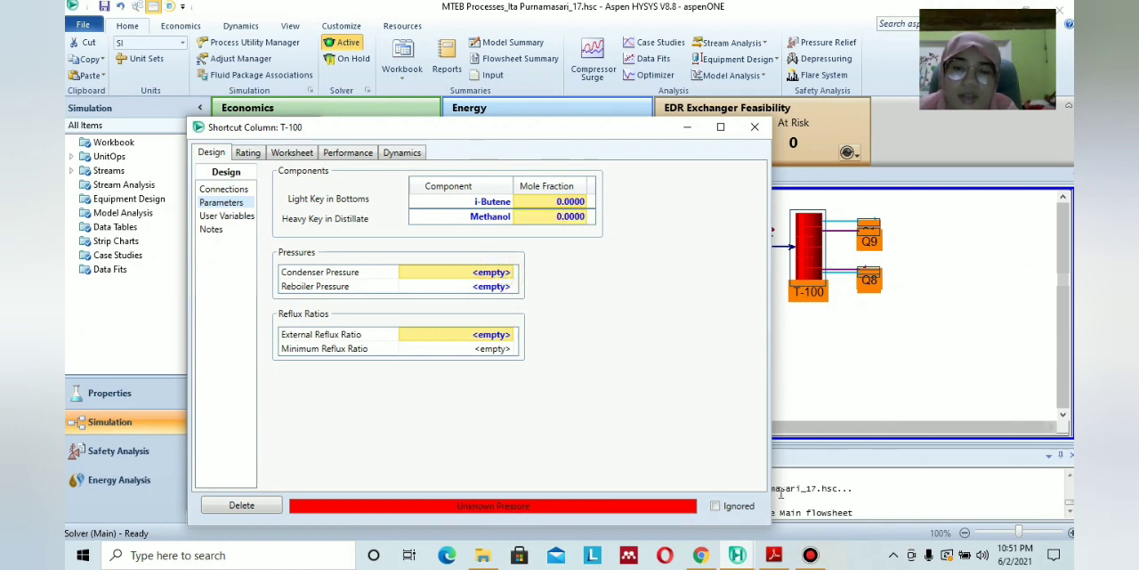
pyautogui.click(771, 555)
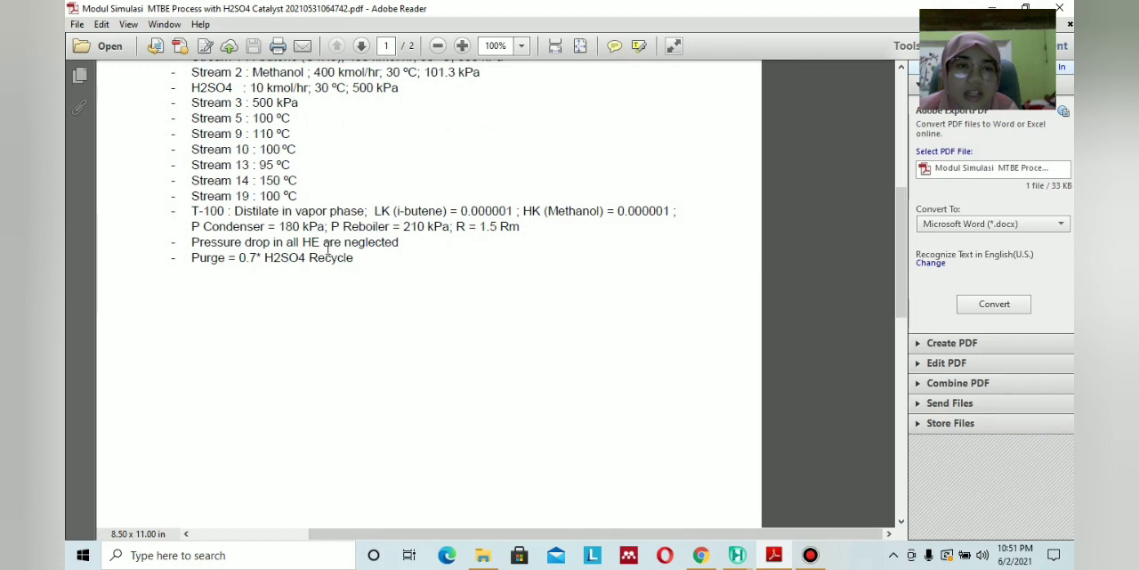
pyautogui.click(773, 555)
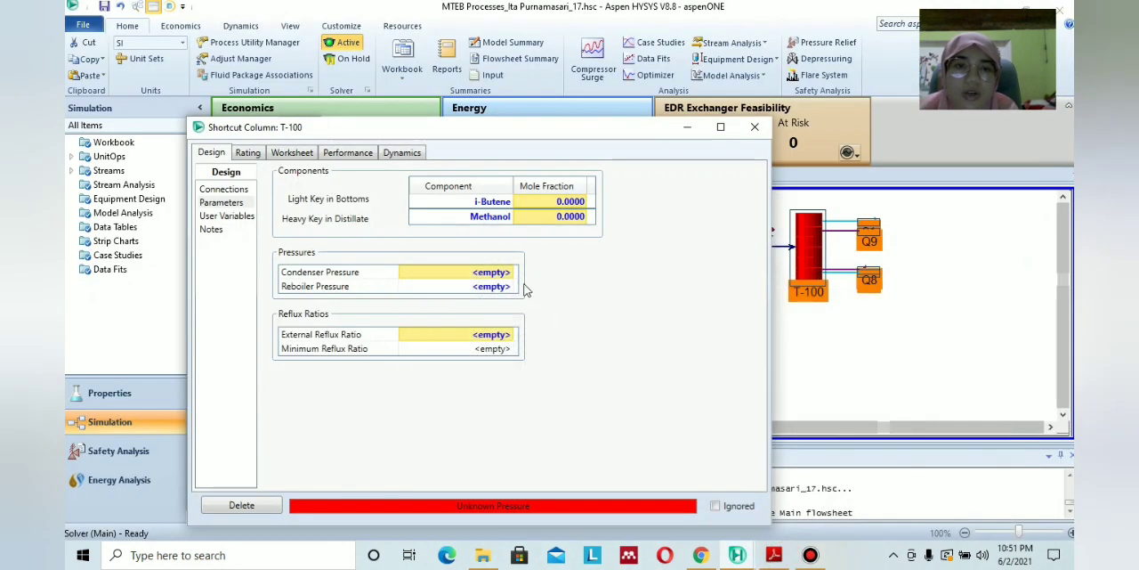
pyautogui.click(494, 274)
pyautogui.write('18')
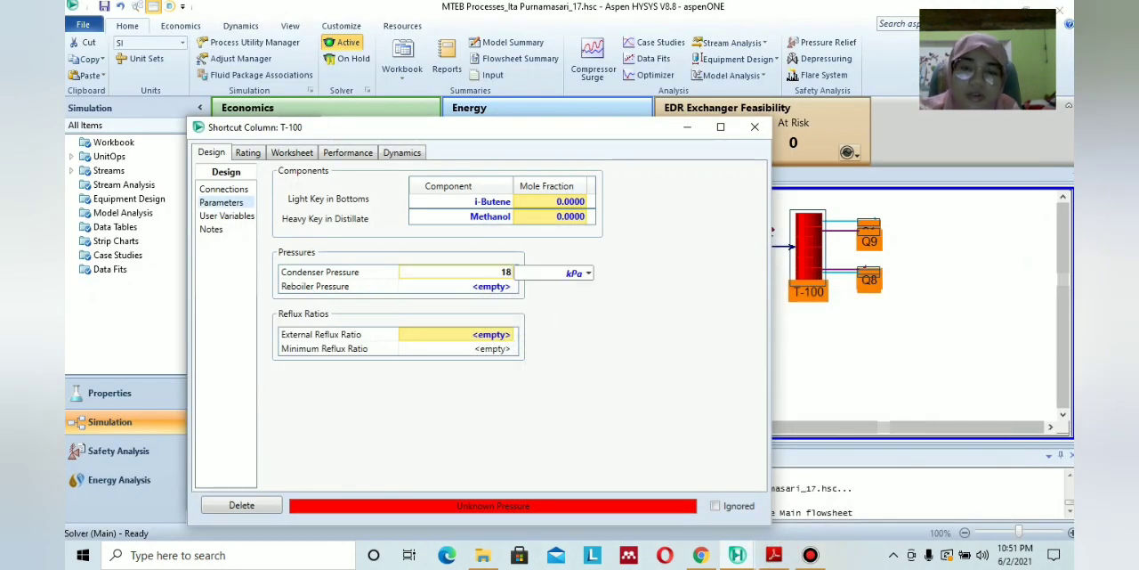
pyautogui.write('0')
pyautogui.press('Return')
pyautogui.write('210.')
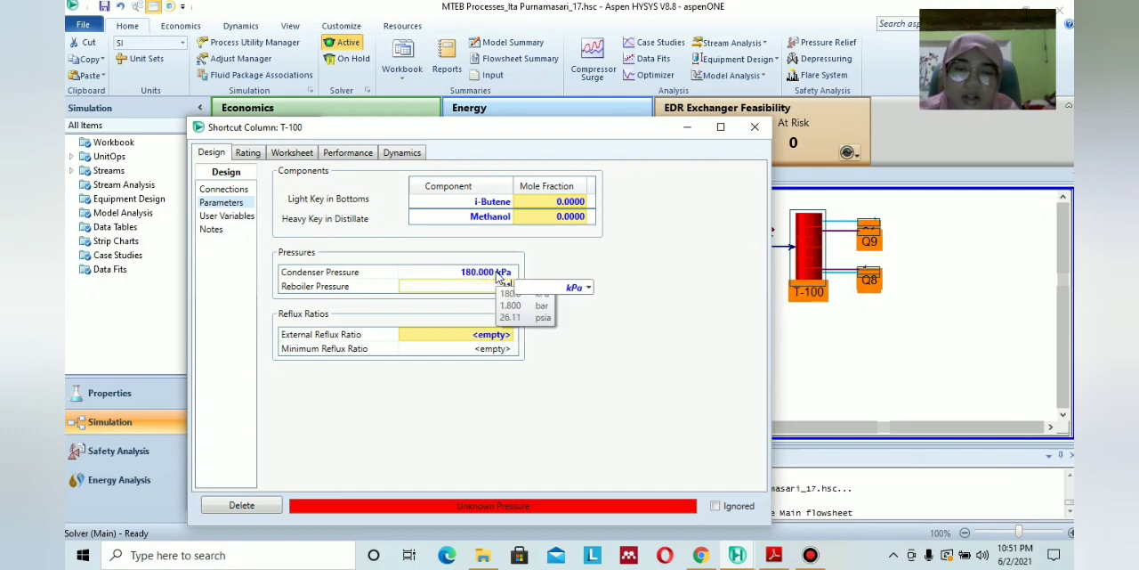
pyautogui.write('0')
pyautogui.press('Return')
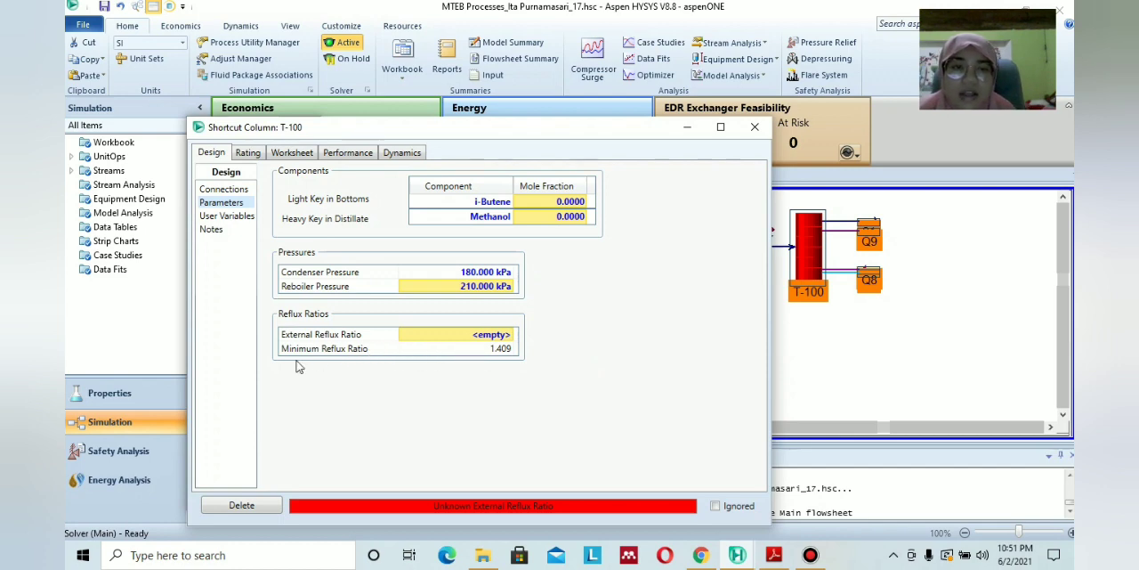
# Check the reflux specification in the PDF module and set T-100's external reflux ratio to 2.1135, 1.5 times the minimum.
pyautogui.click(775, 556)
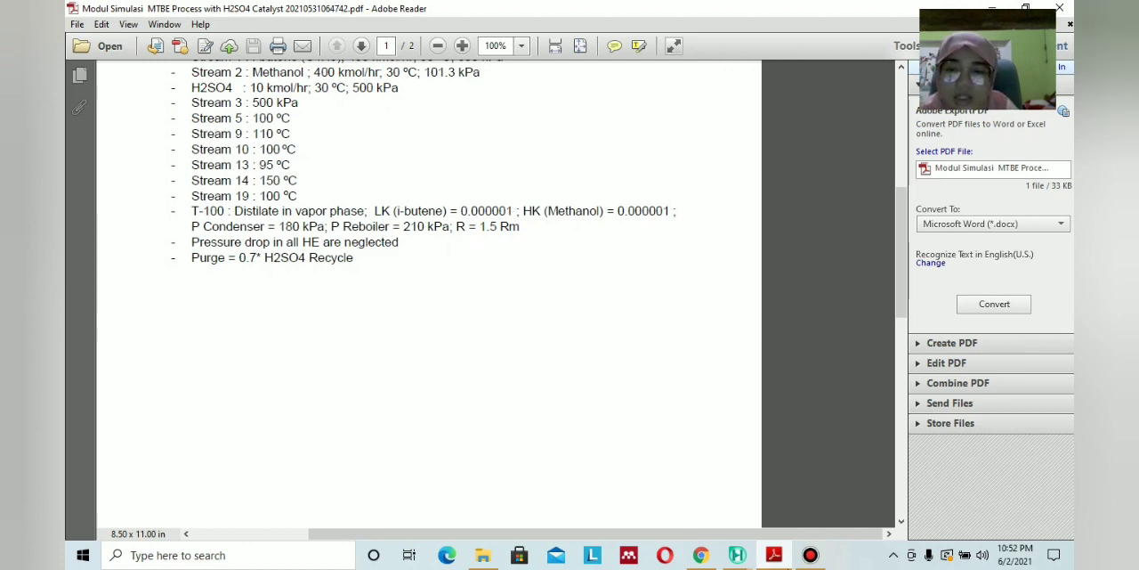
pyautogui.click(738, 553)
pyautogui.click(492, 335)
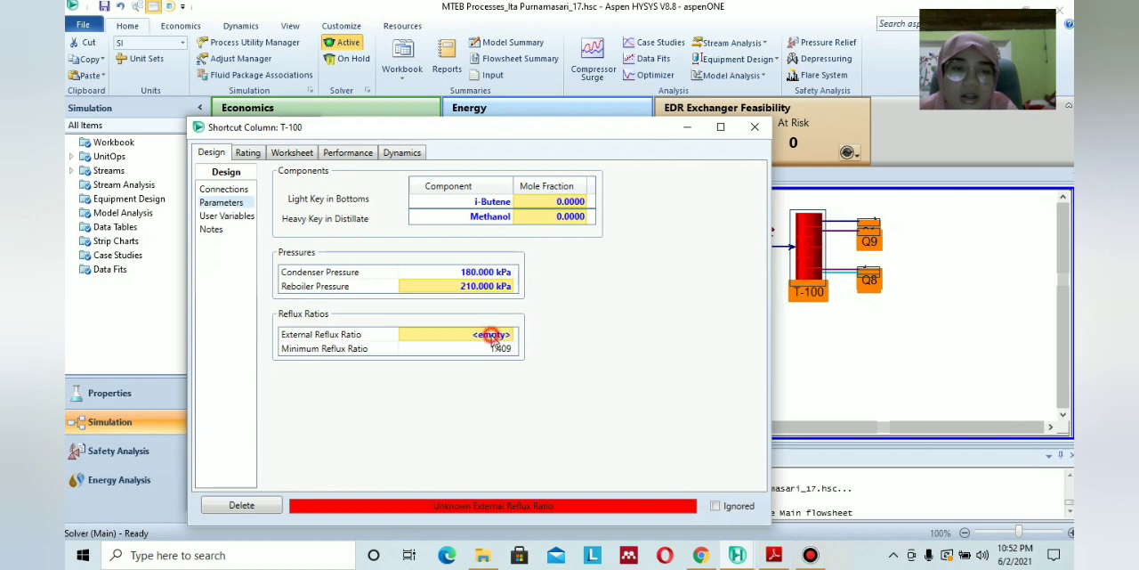
pyautogui.write('2.113')
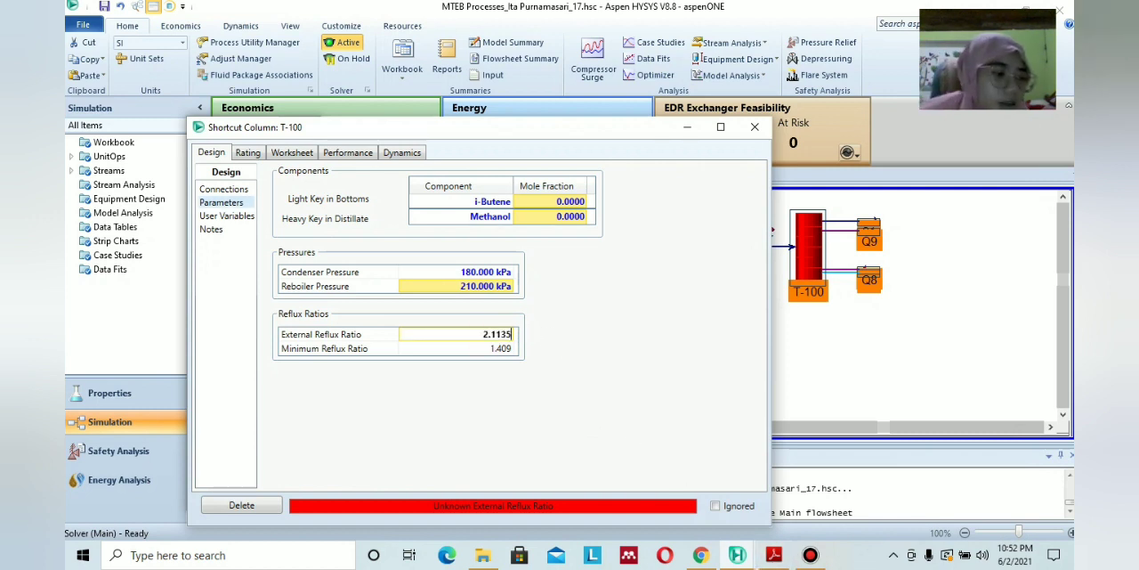
pyautogui.write('5')
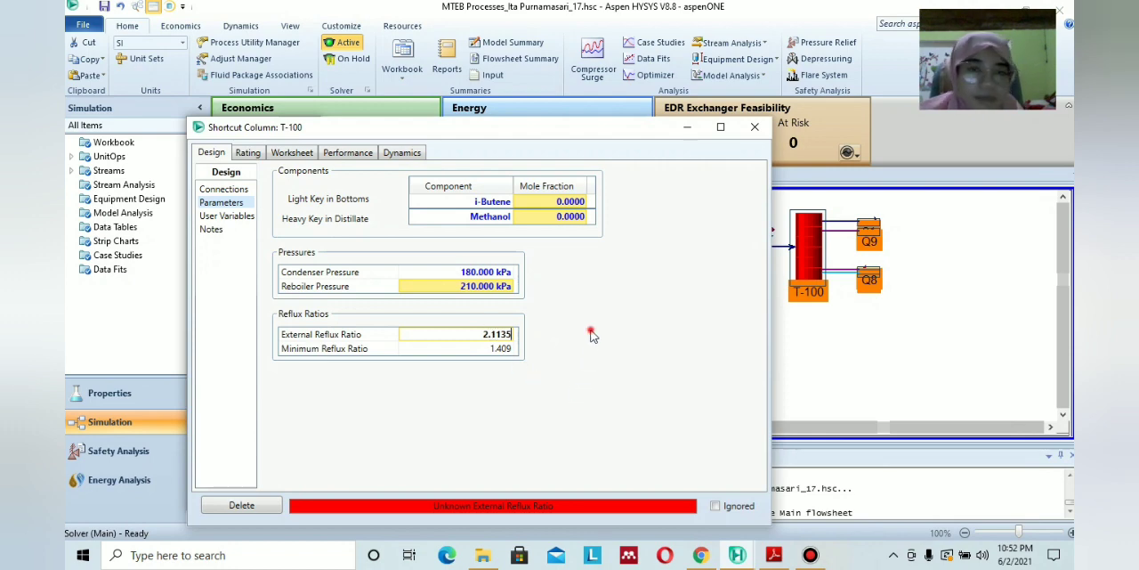
pyautogui.click(501, 277)
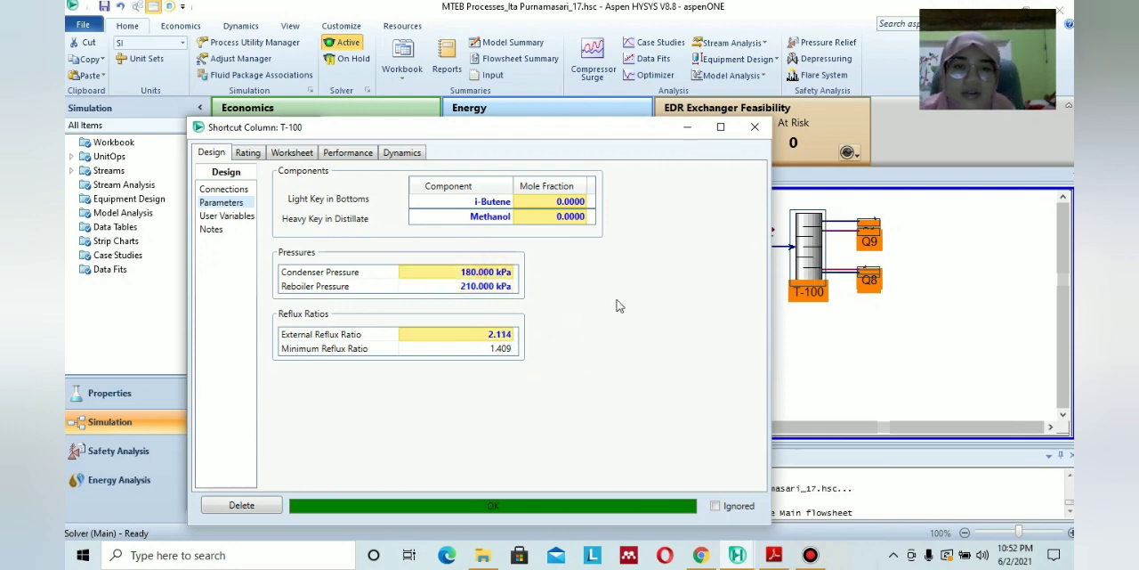
# Spread out T-100's overlapping streams on the flowsheet, moving 21 above Q9 and 22 below Q8.
pyautogui.click(956, 293)
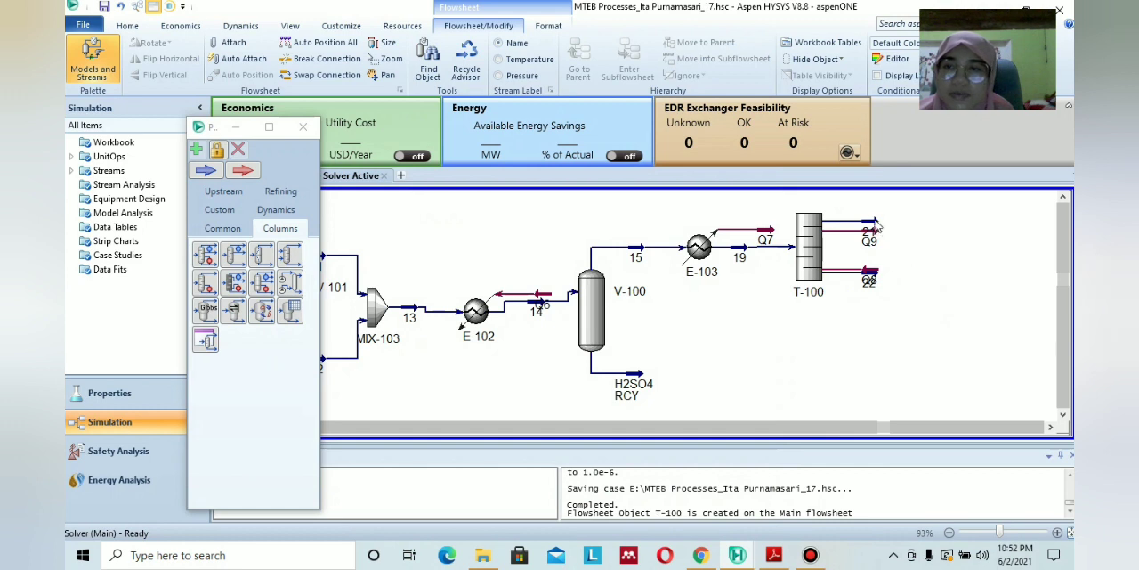
pyautogui.moveTo(874, 228); pyautogui.dragTo(871, 211)
pyautogui.moveTo(869, 278)
pyautogui.mouseDown()
pyautogui.moveTo(872, 298)
pyautogui.moveTo(874, 272)
pyautogui.mouseUp()
pyautogui.click(891, 291)
pyautogui.click(872, 281)
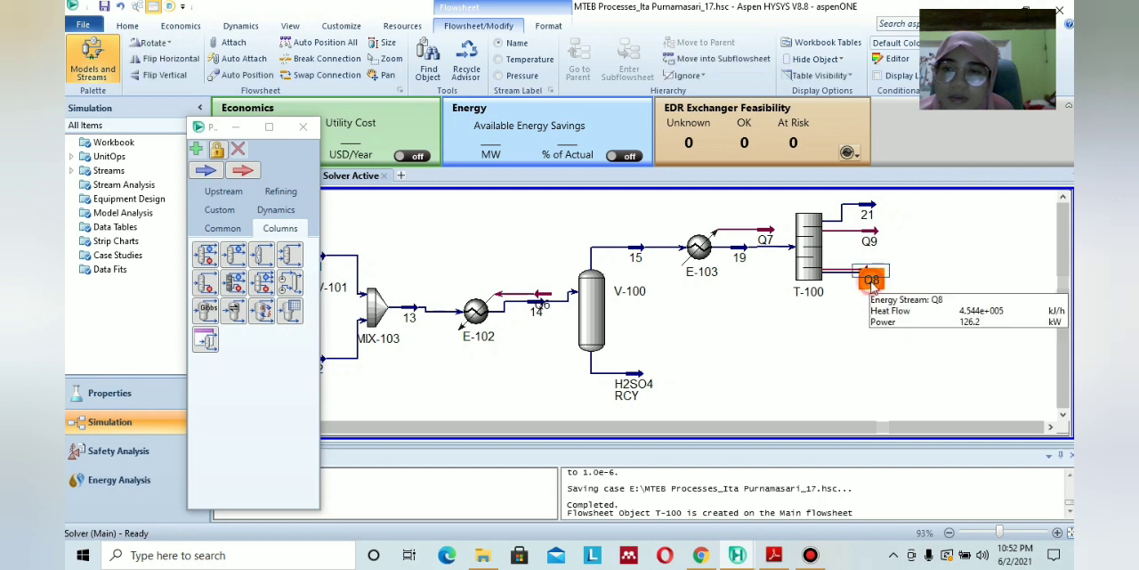
pyautogui.click(891, 288)
pyautogui.click(869, 286)
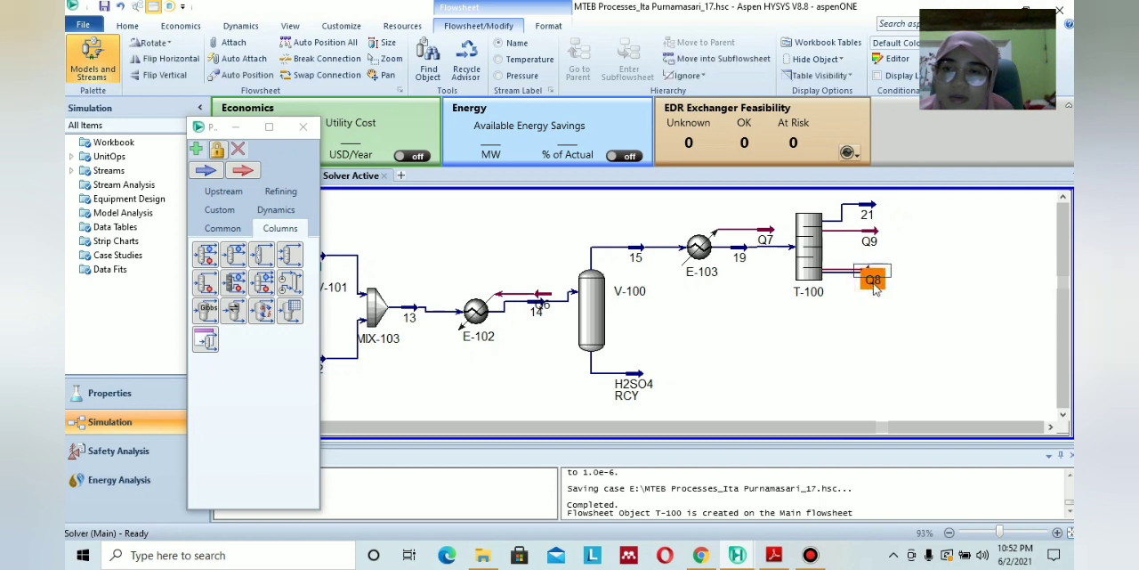
pyautogui.moveTo(871, 282)
pyautogui.mouseDown()
pyautogui.moveTo(868, 262)
pyautogui.moveTo(873, 295)
pyautogui.mouseUp()
pyautogui.click(898, 290)
pyautogui.moveTo(873, 260); pyautogui.dragTo(878, 276)
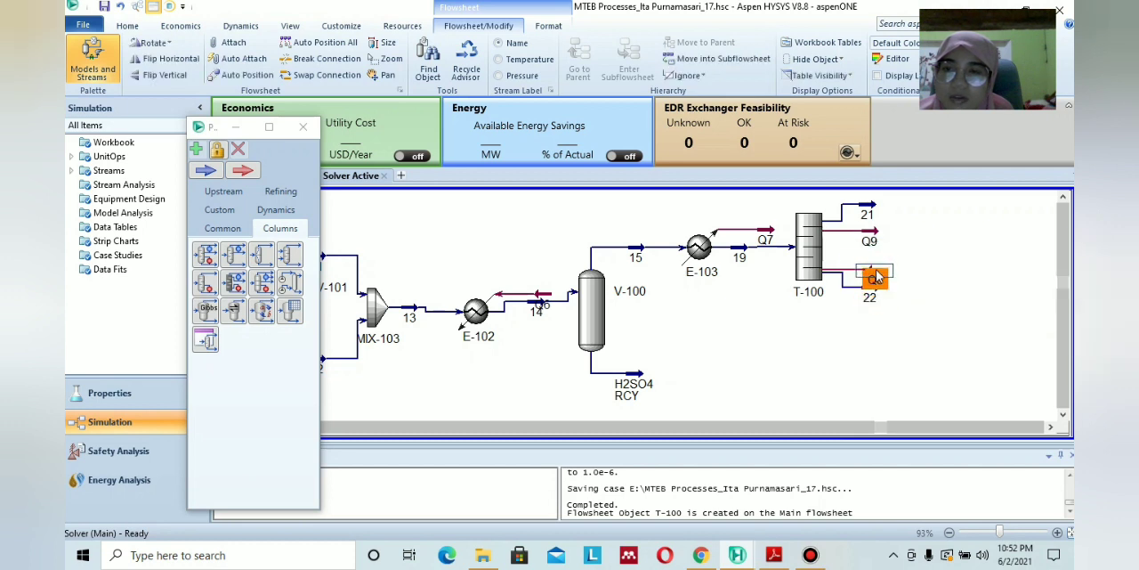
pyautogui.click(939, 288)
# Check the recycle section in the PDF diagram and add a tee to the flowsheet below cooler E-102, left of V-100.
pyautogui.click(773, 554)
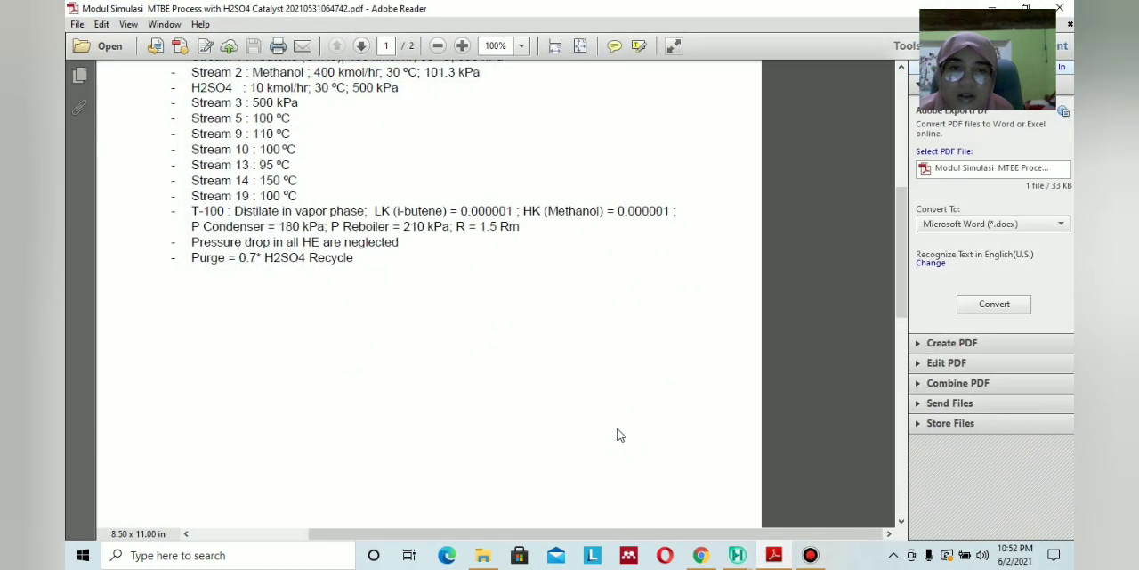
pyautogui.scroll(-8, 619, 432)
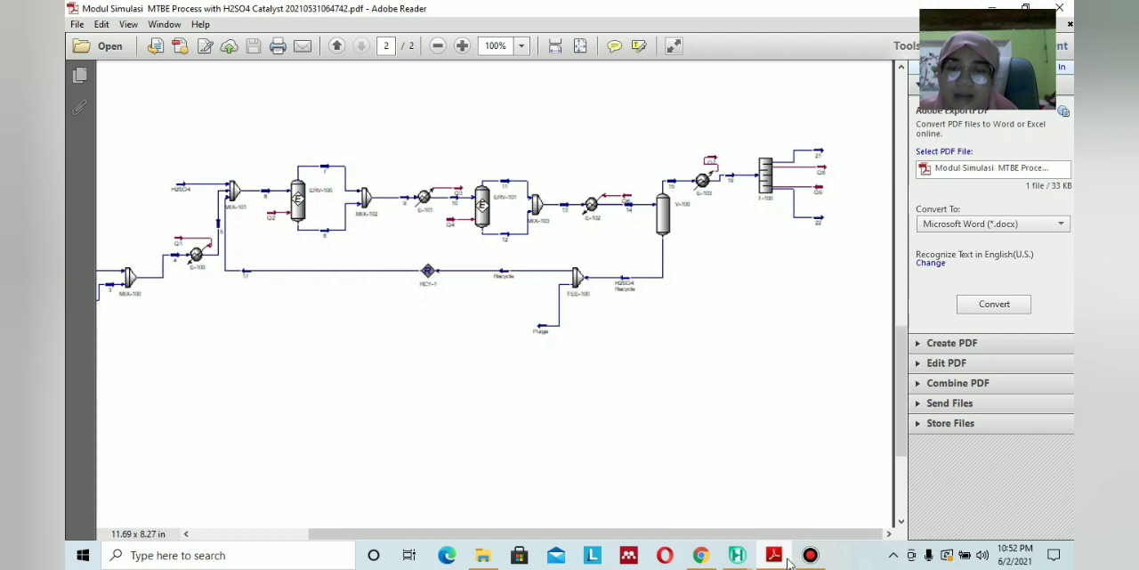
pyautogui.moveTo(781, 561)
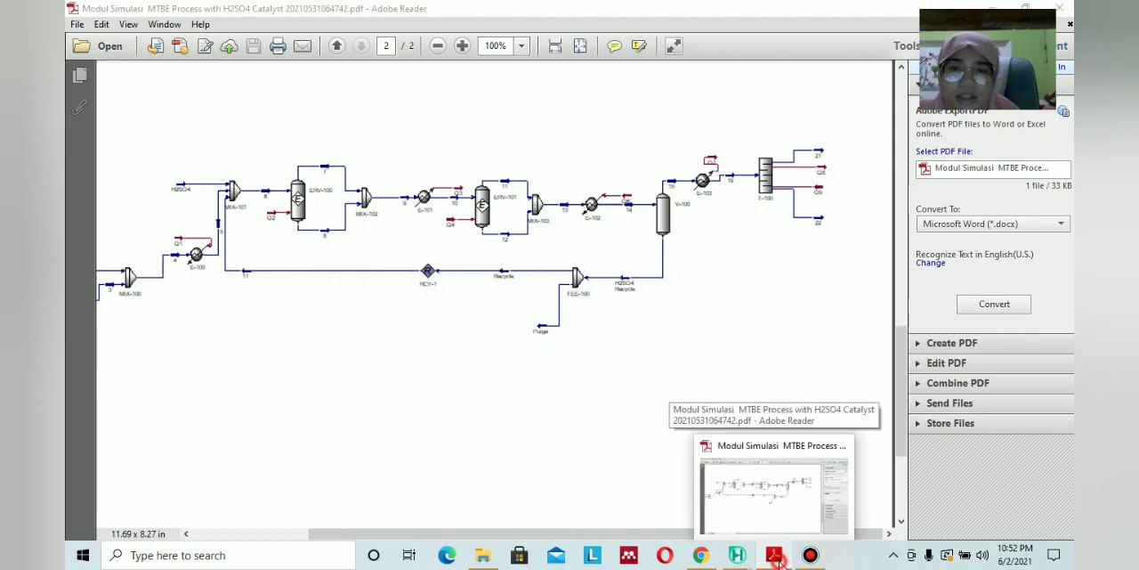
pyautogui.click(737, 555)
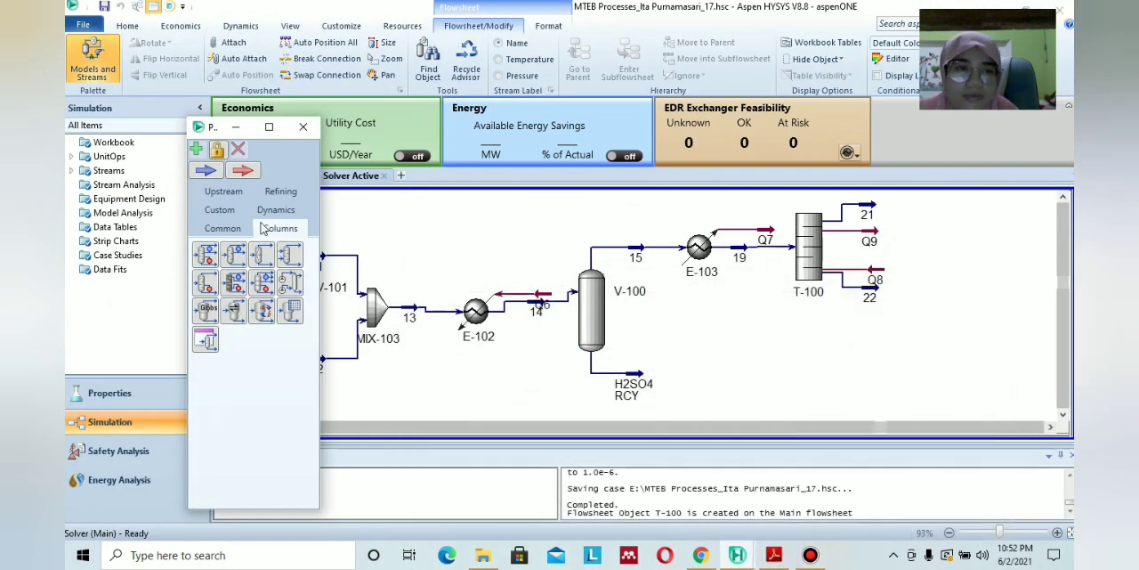
pyautogui.click(222, 228)
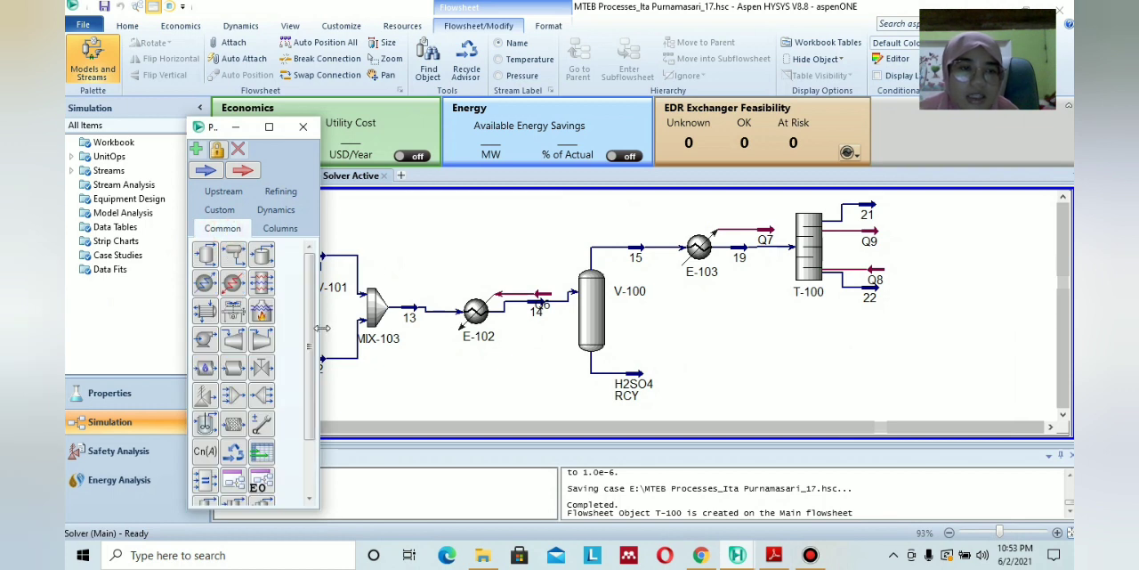
pyautogui.scroll(-3, 252, 340)
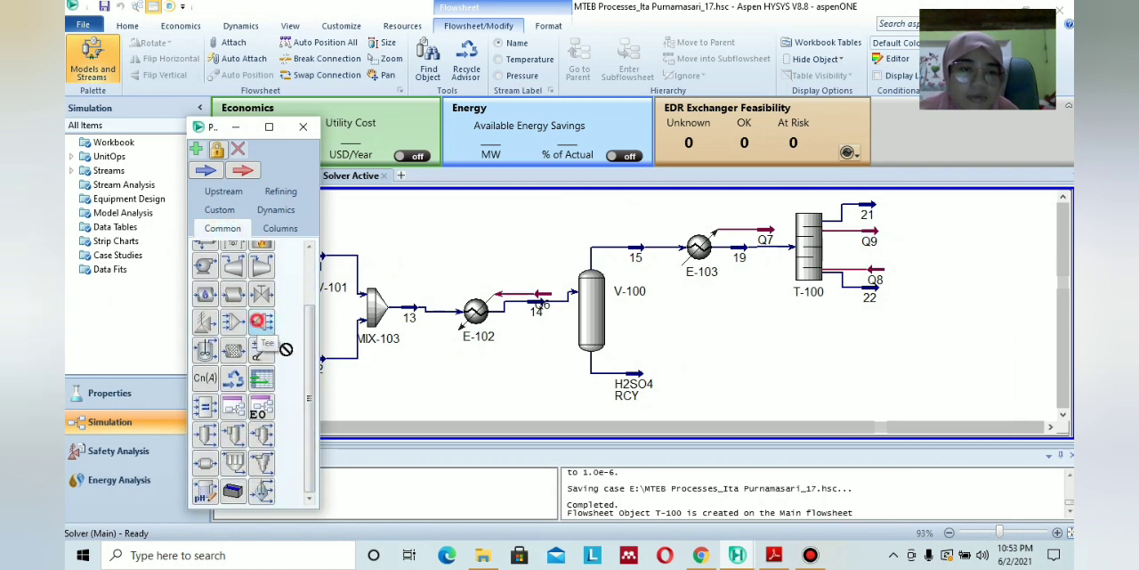
pyautogui.moveTo(286, 349); pyautogui.dragTo(518, 391)
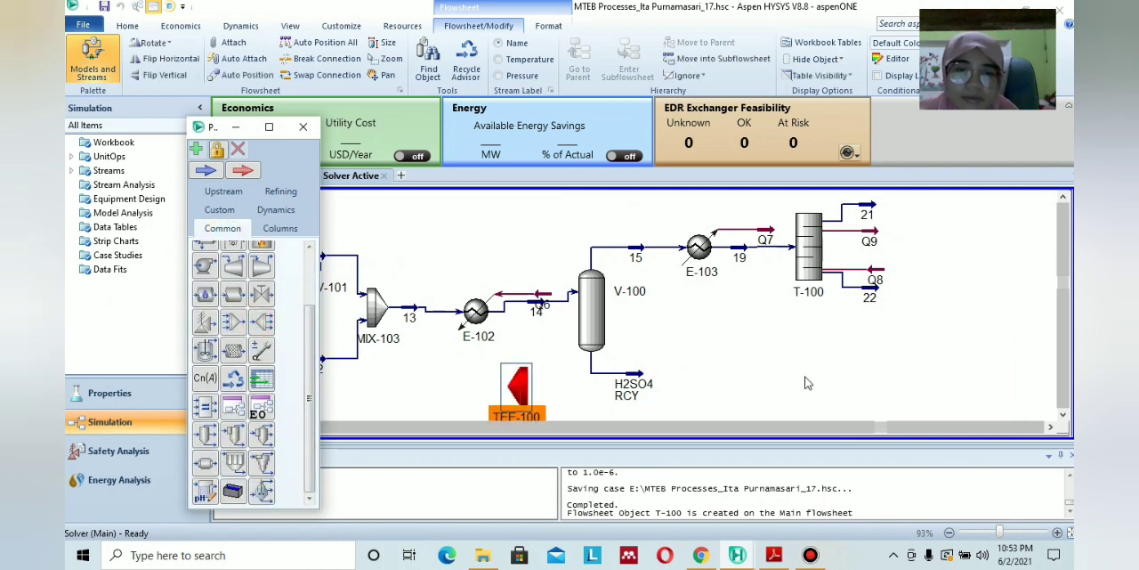
# Move TEE-100 to the free area below MIX-103 and E-102 and flip it horizontally.
pyautogui.click(1065, 417)
pyautogui.scroll(-1, 677, 362)
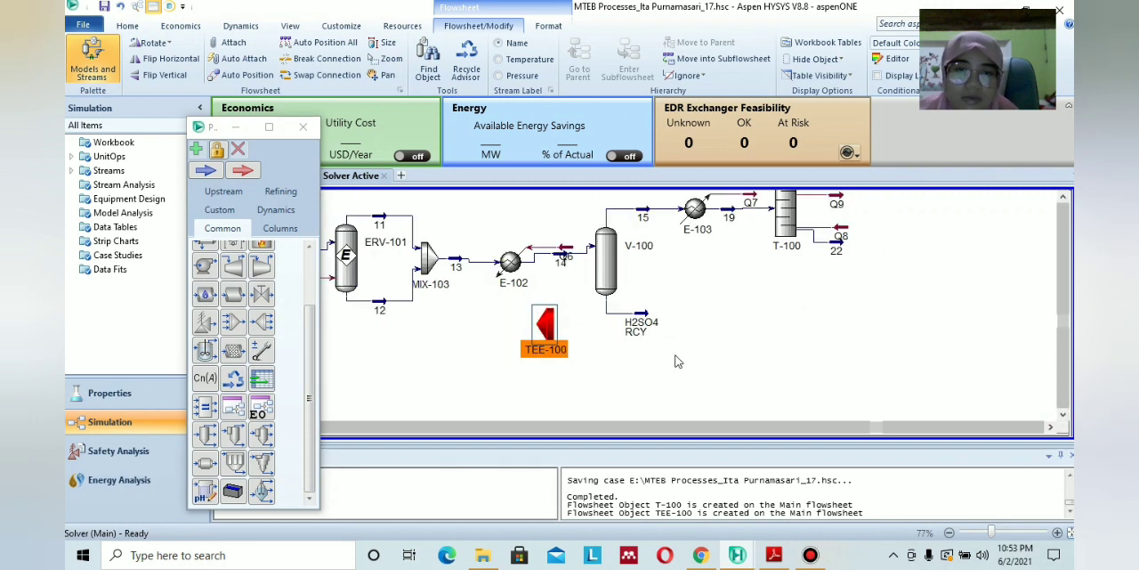
pyautogui.scroll(-1, 678, 361)
pyautogui.moveTo(573, 332); pyautogui.dragTo(513, 378)
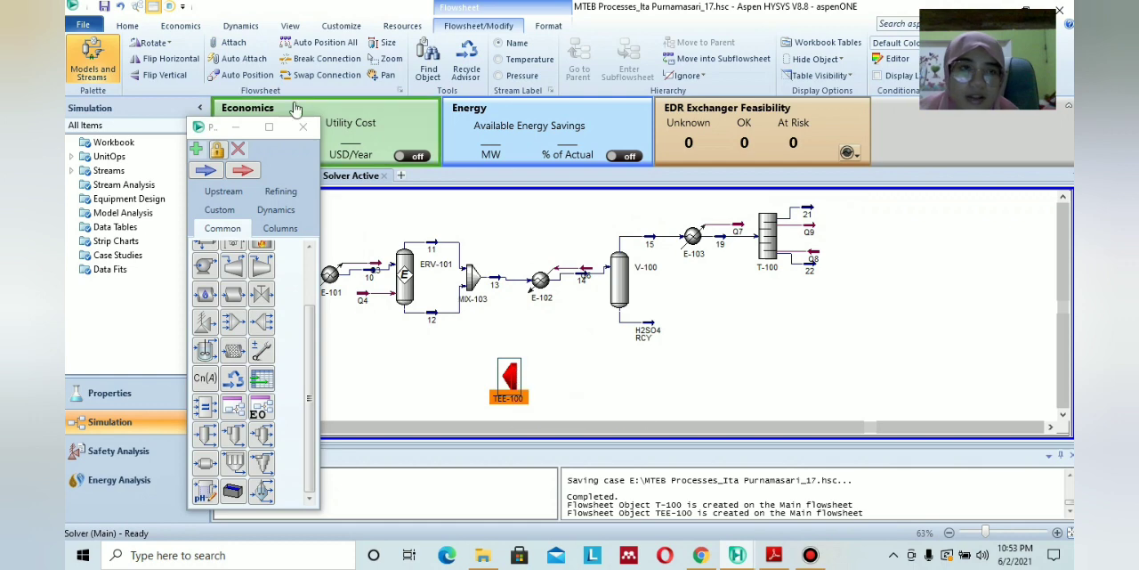
pyautogui.click(160, 57)
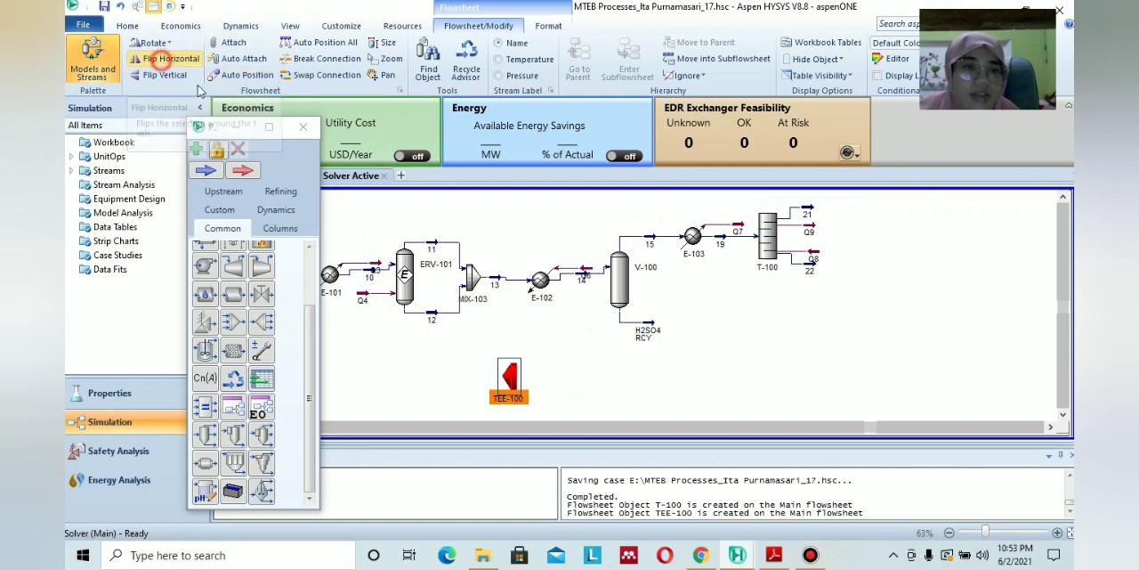
# Open TEE-100's connections and set stream H2SO4 RCY as its inlet.
pyautogui.doubleClick(508, 378)
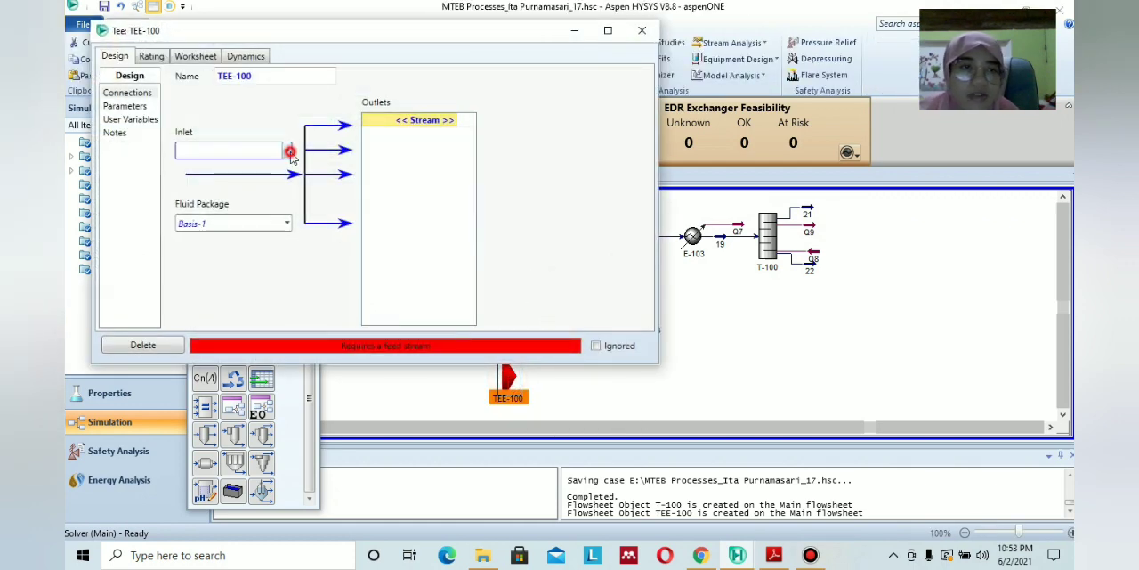
pyautogui.click(287, 151)
pyautogui.click(254, 203)
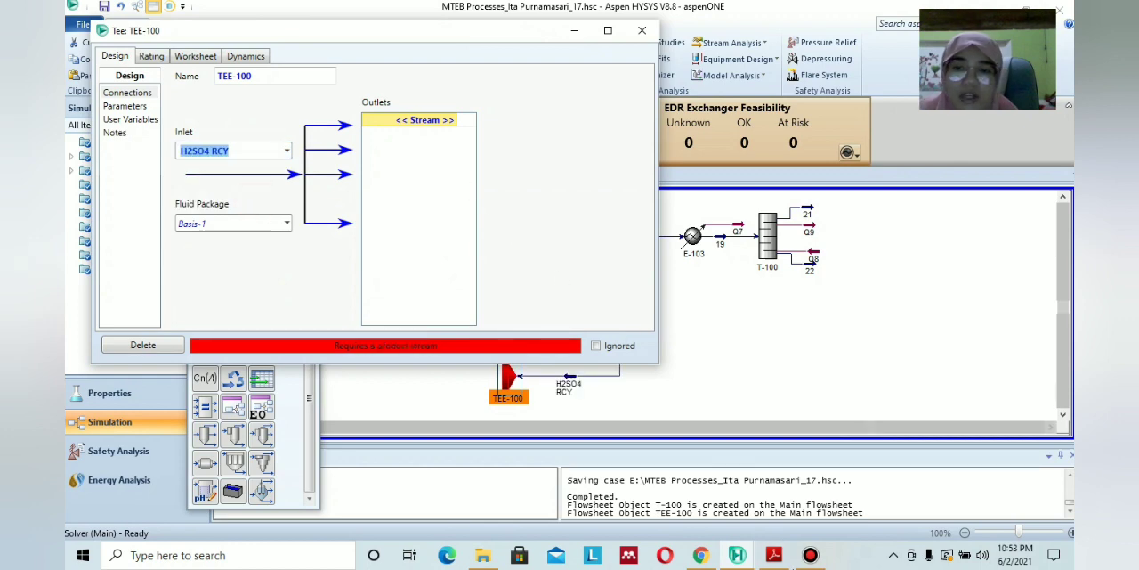
# Look up TEE-100's outlets in the PDF diagram and create the outlet streams RCY and PURGE.
pyautogui.click(782, 557)
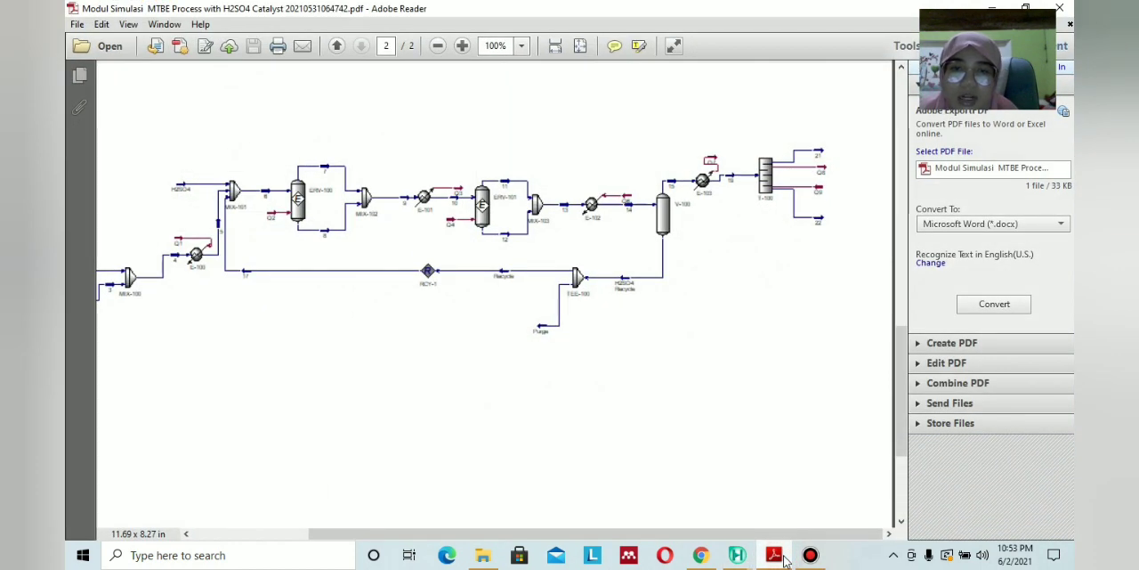
pyautogui.click(737, 555)
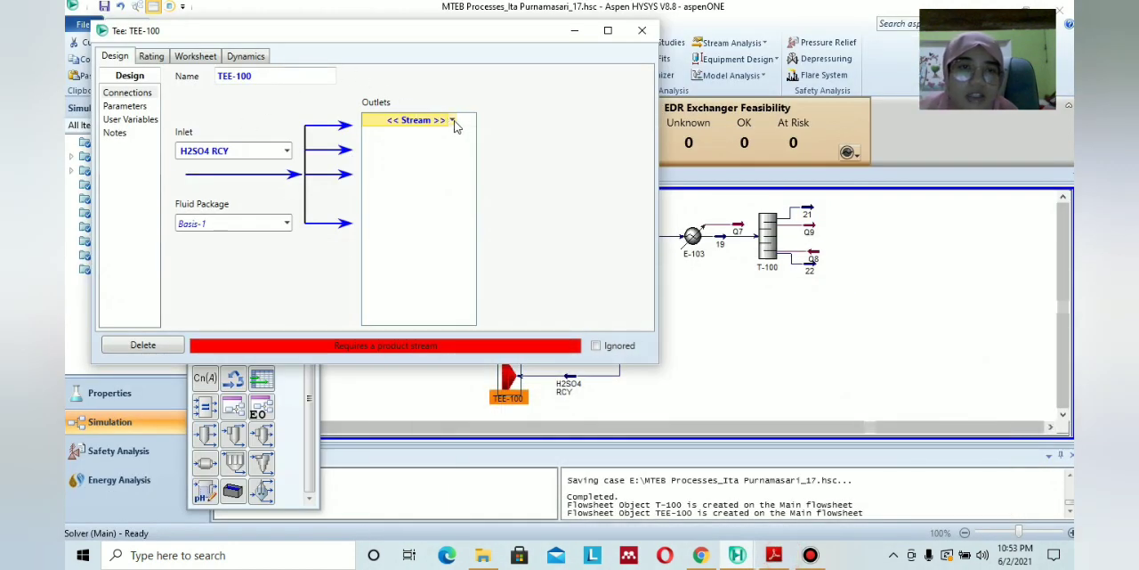
pyautogui.click(420, 129)
pyautogui.write('RC')
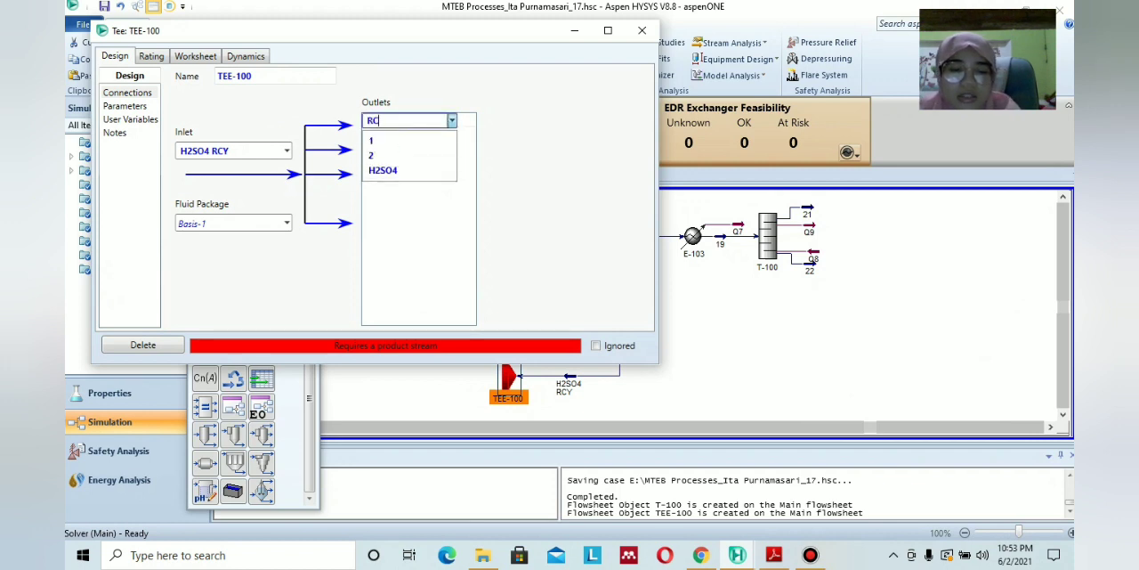
pyautogui.write('Y')
pyautogui.press('Return')
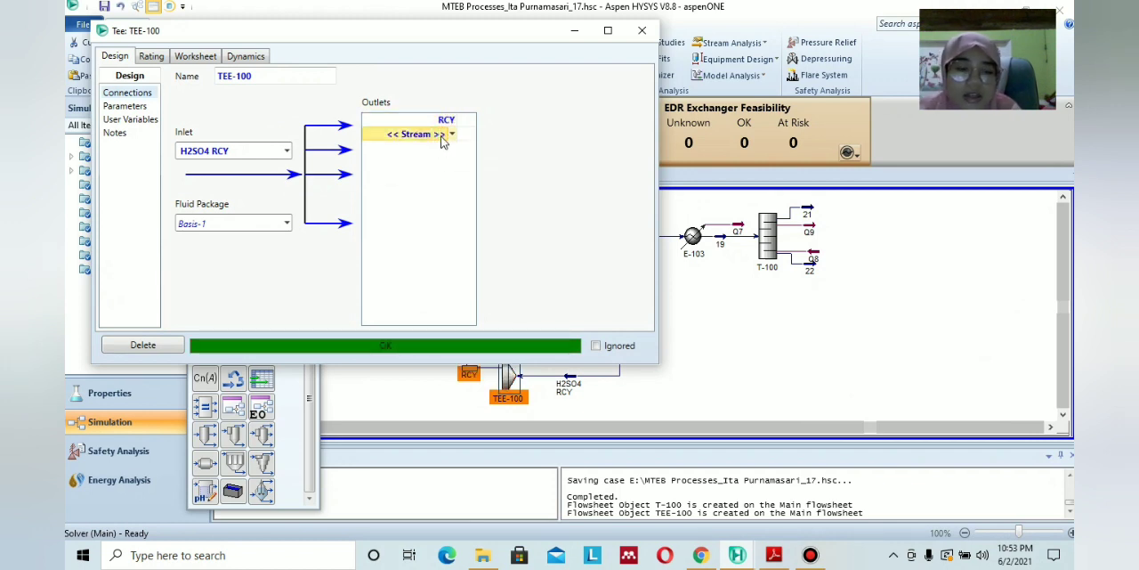
pyautogui.click(441, 139)
pyautogui.write('PURGE')
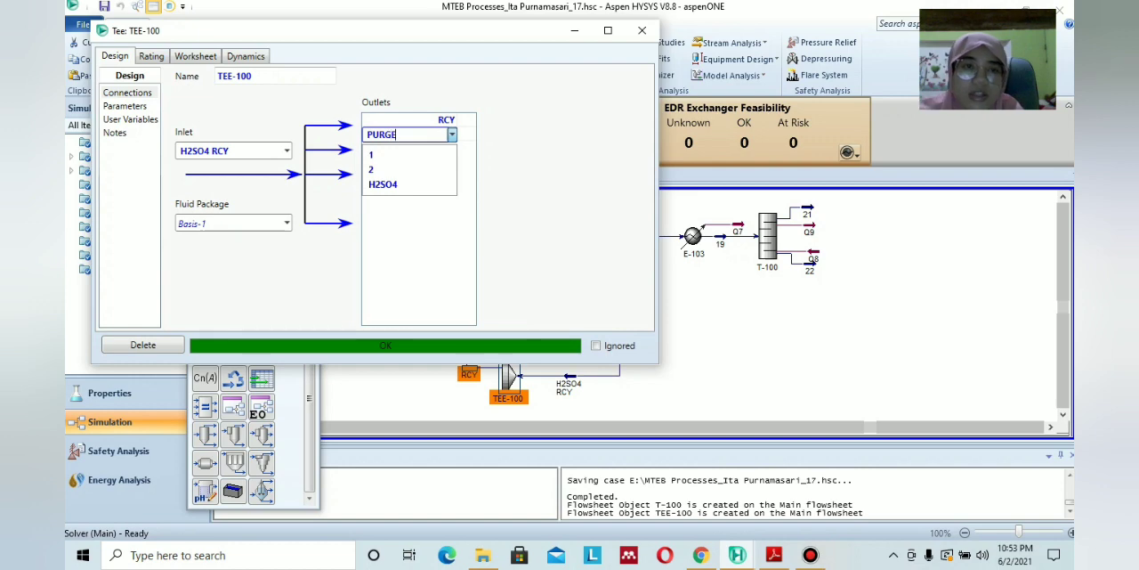
pyautogui.press('Return')
# Look up the purge specification in the PDF module and set the RCY outlet's molar flow in TEE-100 to 7 kgmole/h.
pyautogui.click(198, 58)
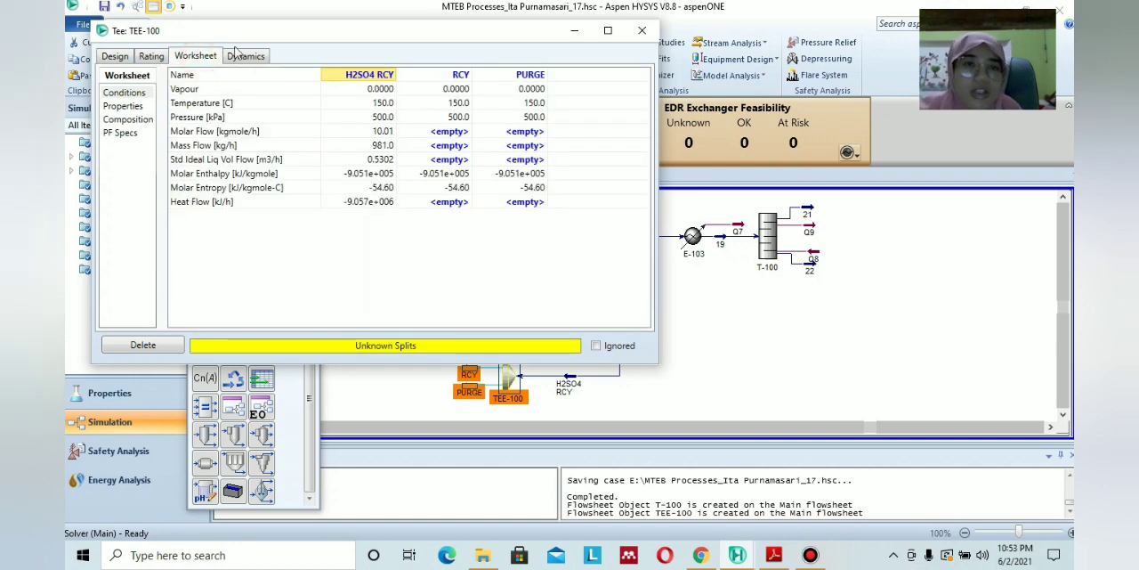
pyautogui.click(773, 555)
pyautogui.scroll(10, 608, 388)
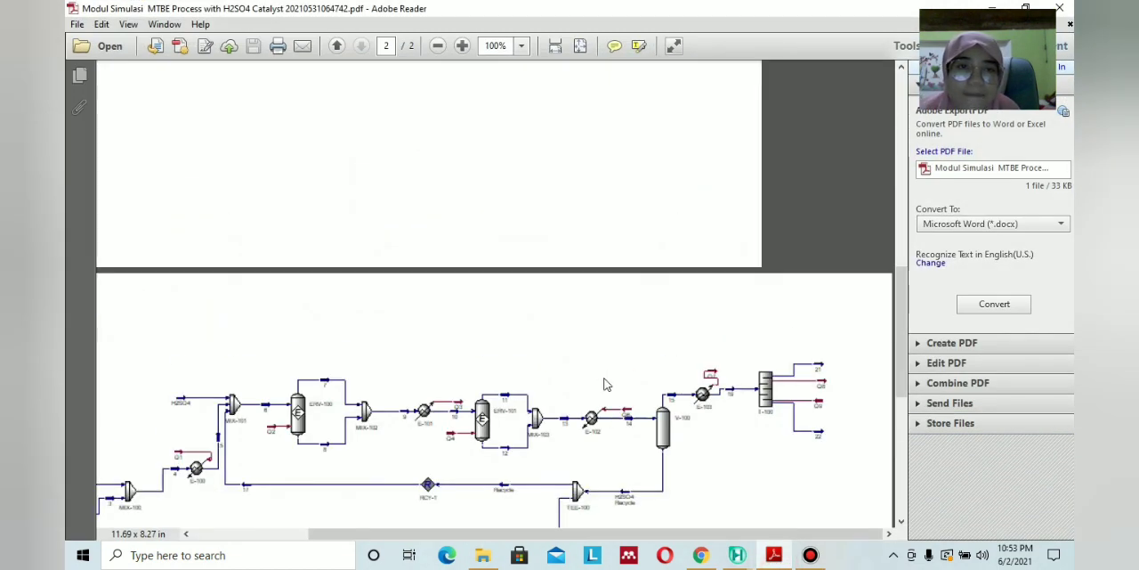
pyautogui.scroll(1, 190, 203)
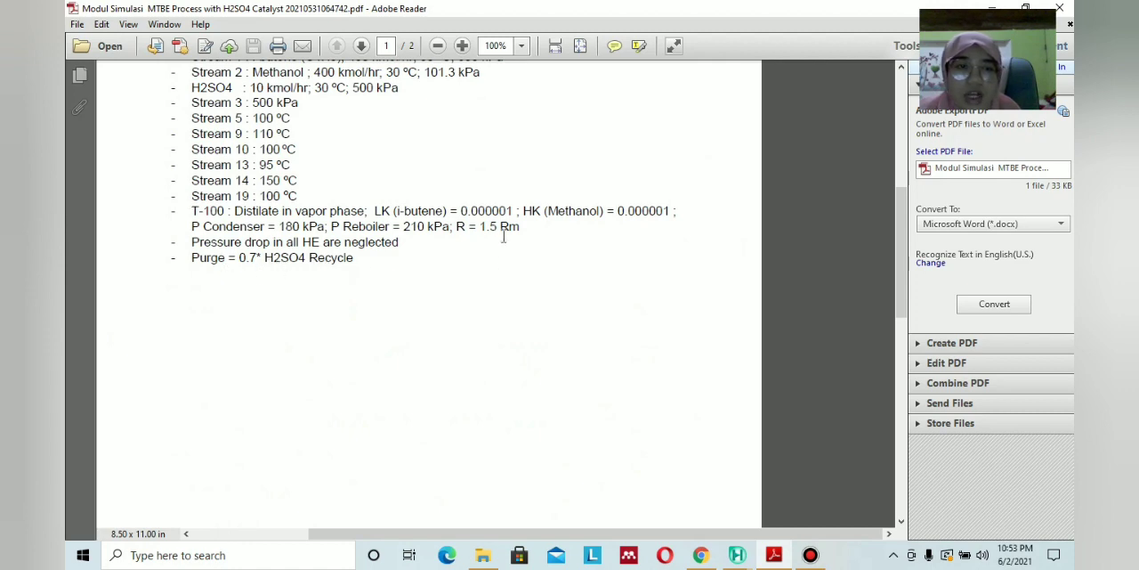
pyautogui.click(773, 554)
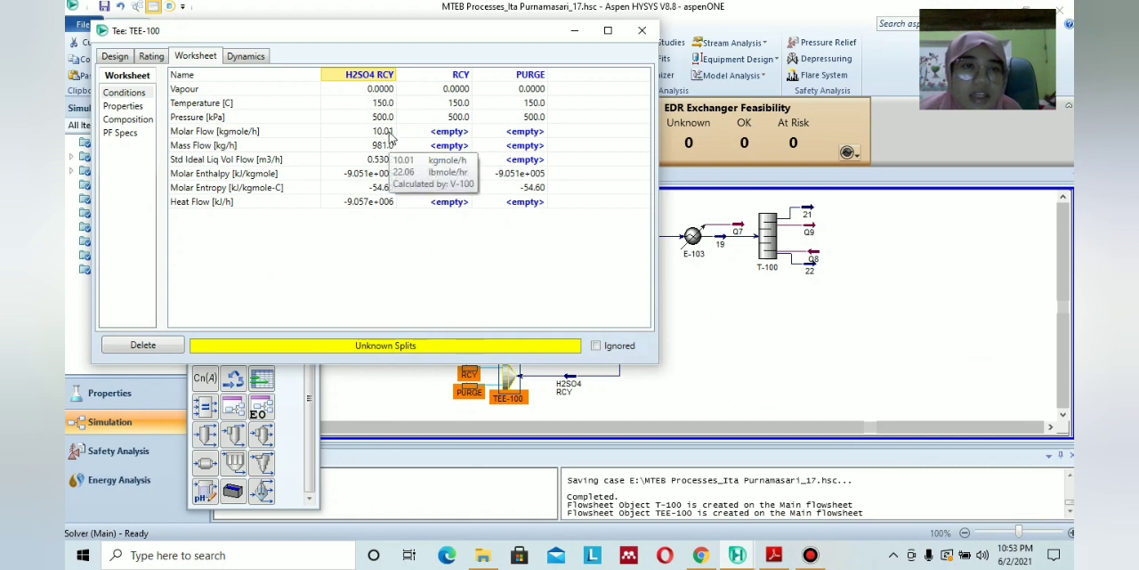
pyautogui.click(446, 131)
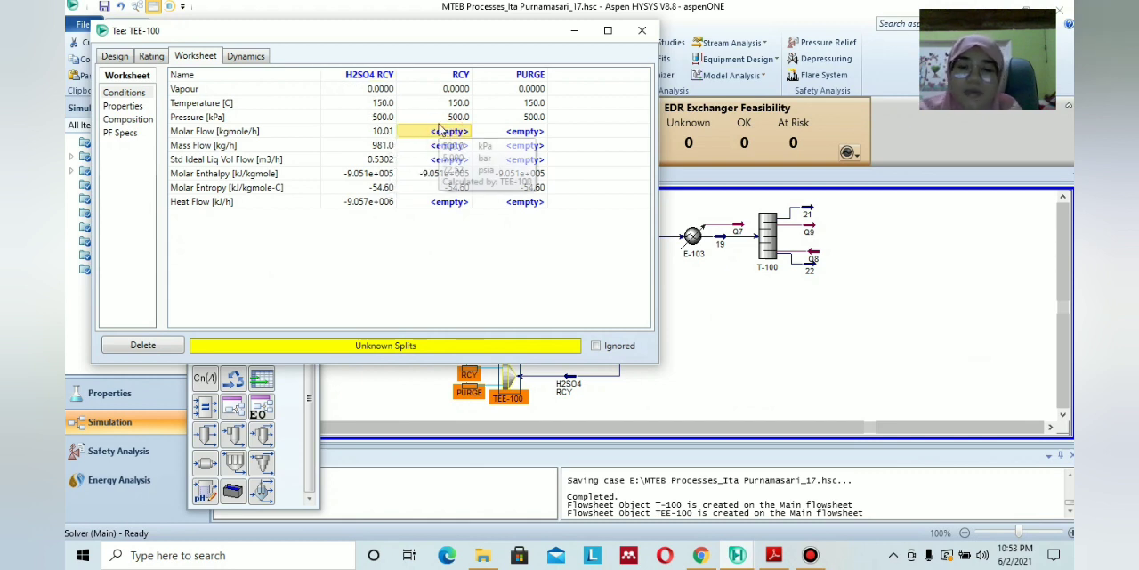
pyautogui.write('7')
pyautogui.press('Return')
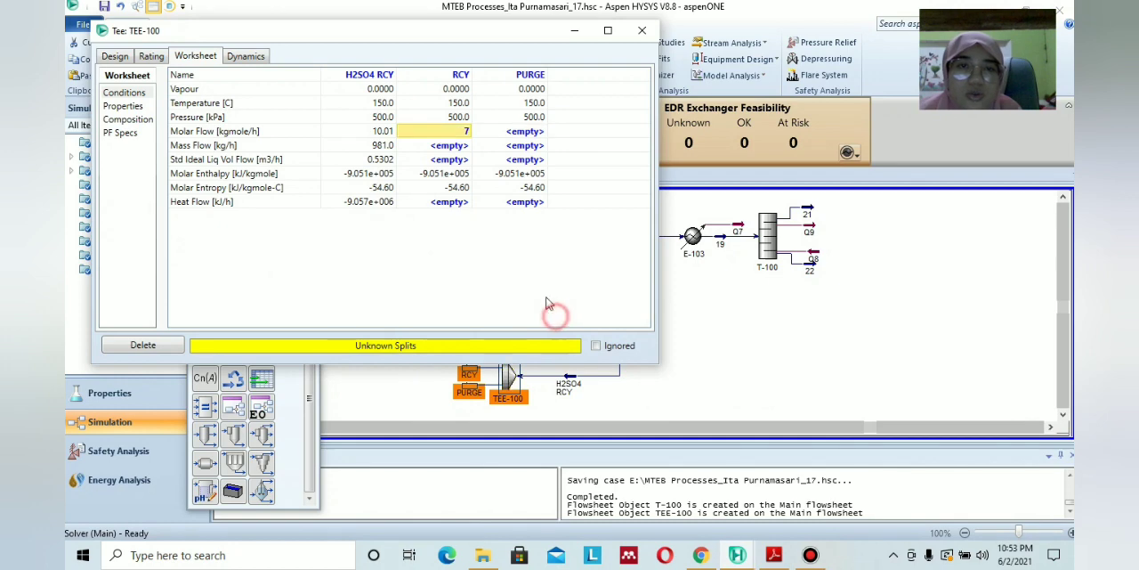
pyautogui.click(643, 32)
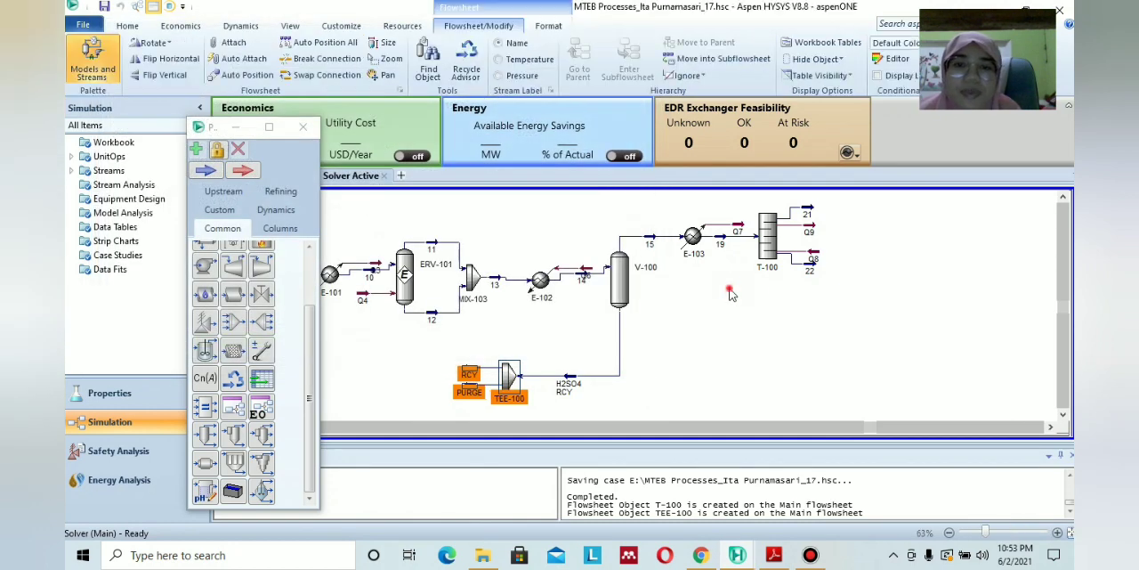
# Check the recycle section in the PDF diagram and place a recycle block in the free area on the RCY outlet side of TEE-100.
pyautogui.click(774, 555)
pyautogui.scroll(-10, 729, 522)
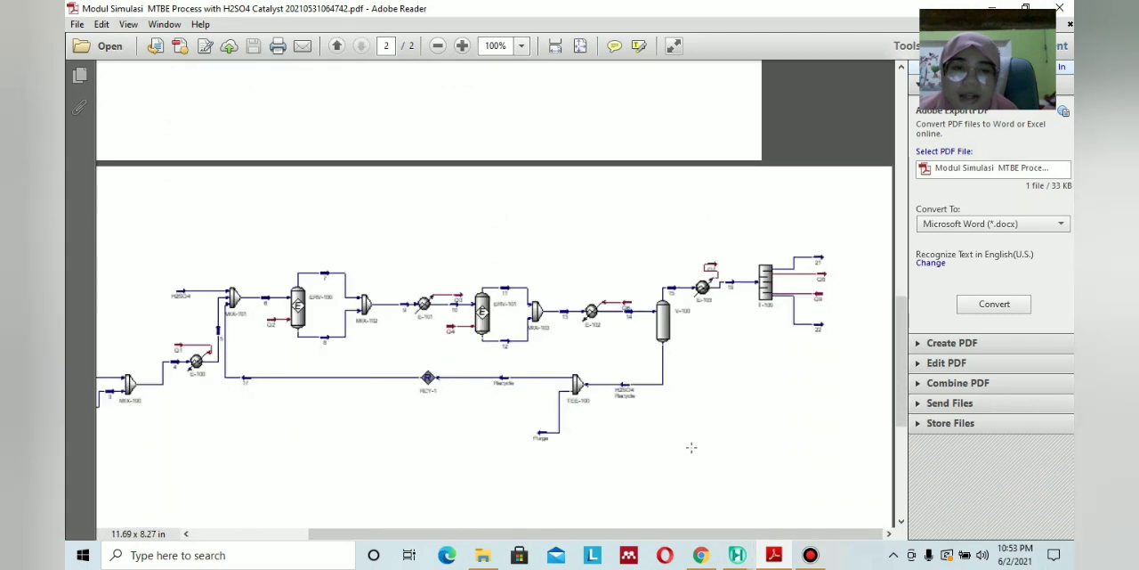
pyautogui.moveTo(538, 536); pyautogui.dragTo(478, 537)
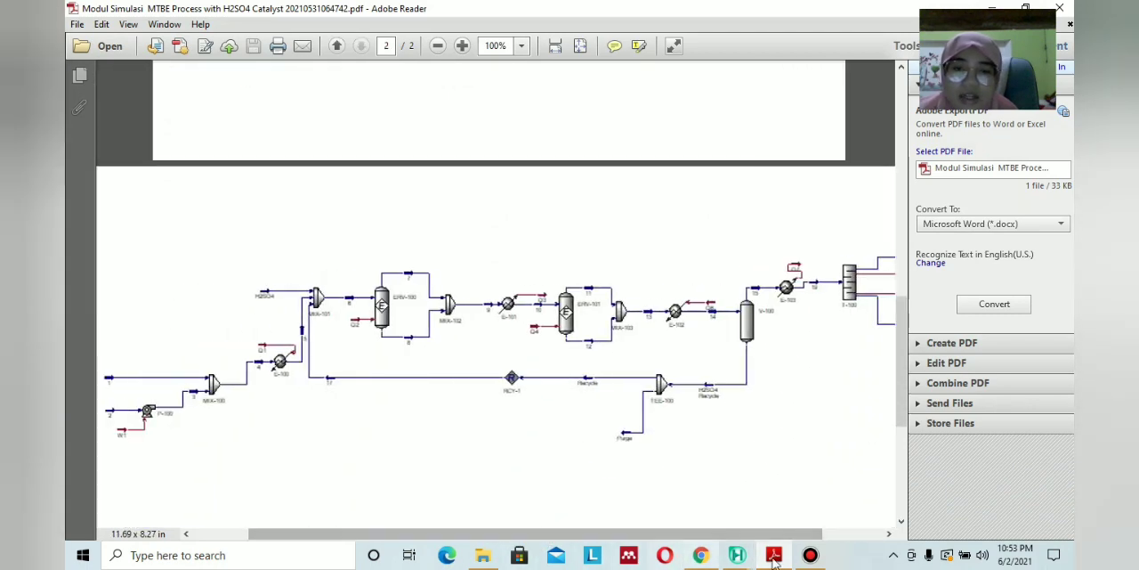
pyautogui.click(775, 555)
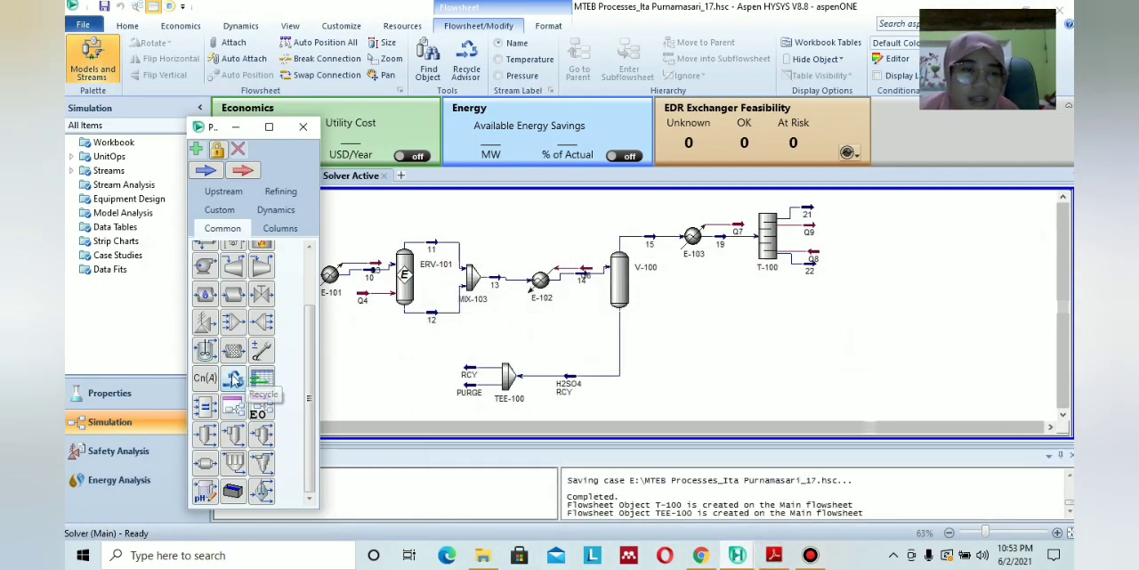
pyautogui.moveTo(233, 378); pyautogui.dragTo(362, 383)
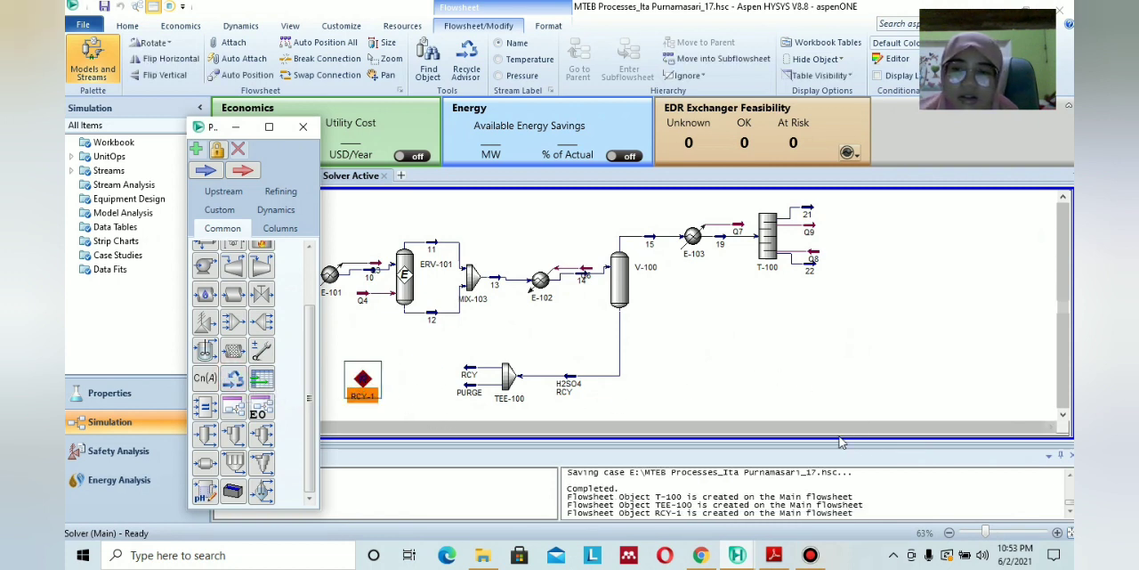
pyautogui.click(235, 126)
pyautogui.click(225, 427)
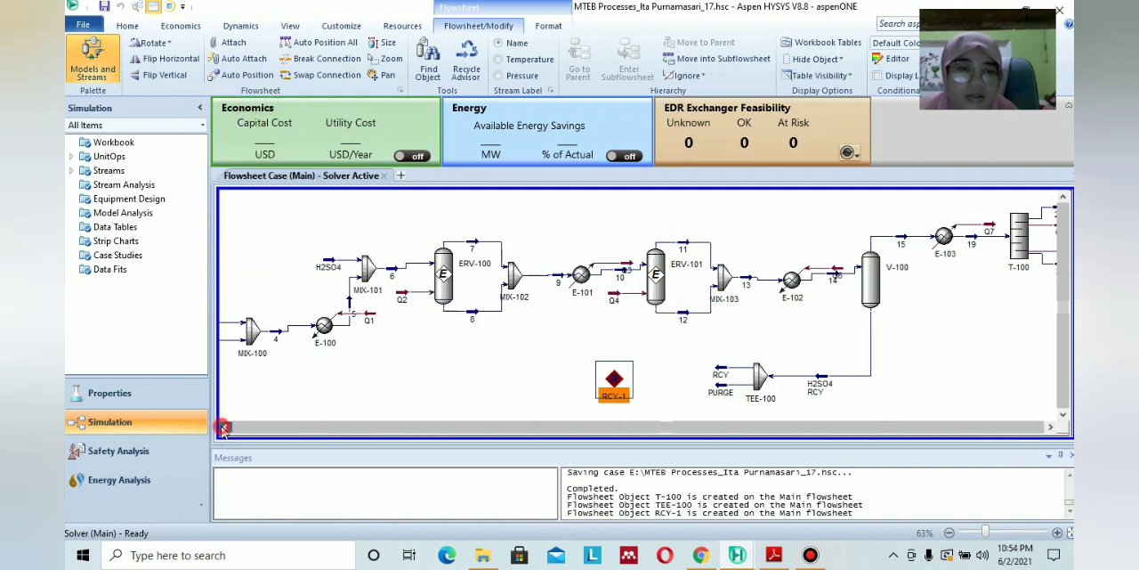
pyautogui.click(225, 426)
pyautogui.moveTo(699, 381); pyautogui.dragTo(653, 381)
# Connect RCY-1 with stream RCY as its inlet and a new stream 17, as numbered in the PDF diagram, as its outlet.
pyautogui.doubleClick(651, 381)
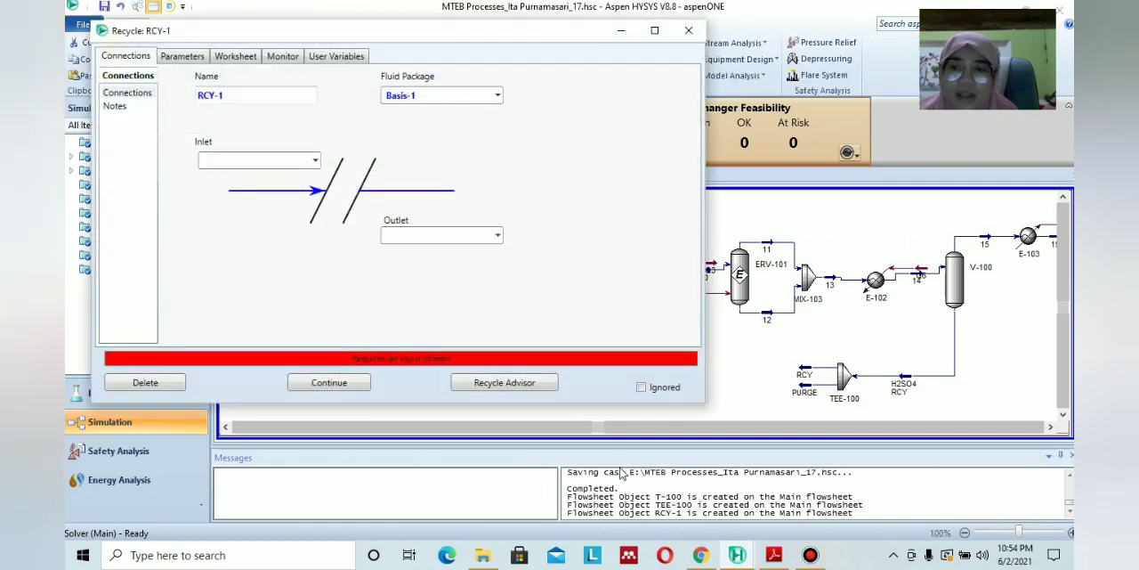
pyautogui.click(313, 160)
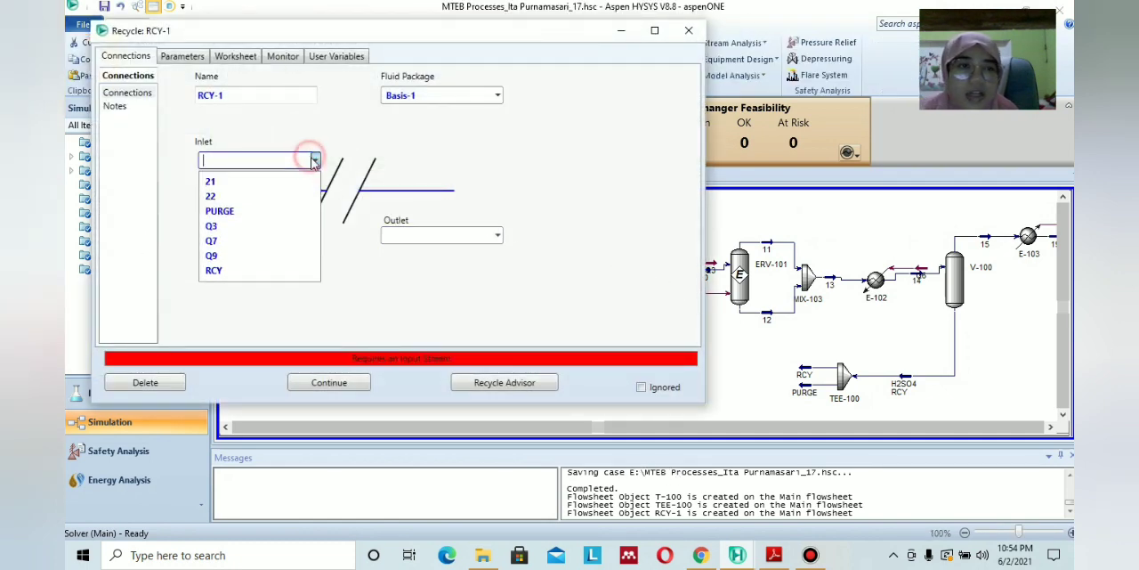
pyautogui.click(283, 271)
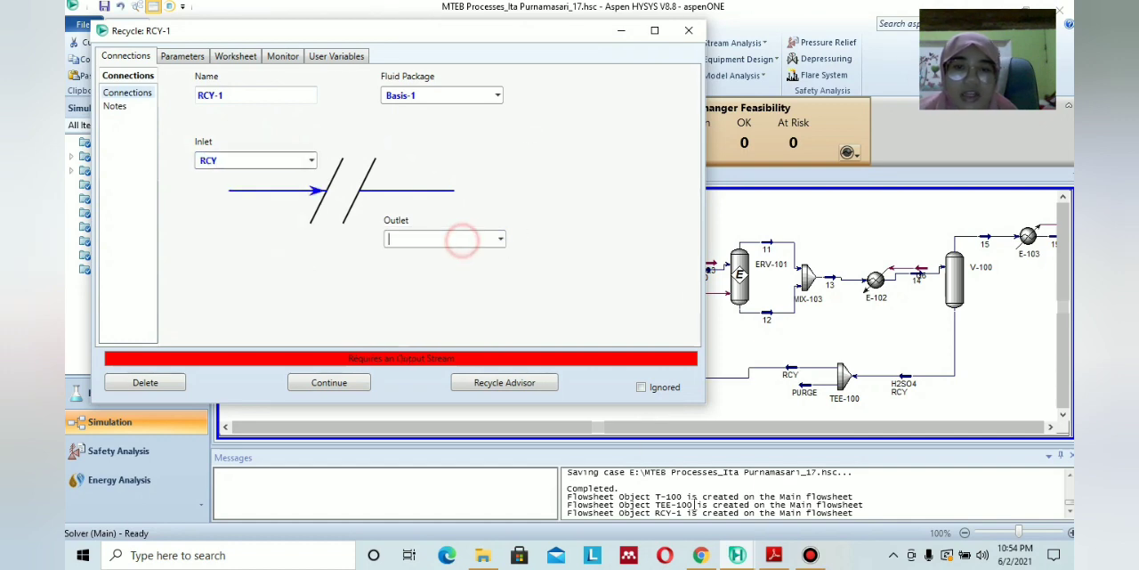
pyautogui.click(774, 555)
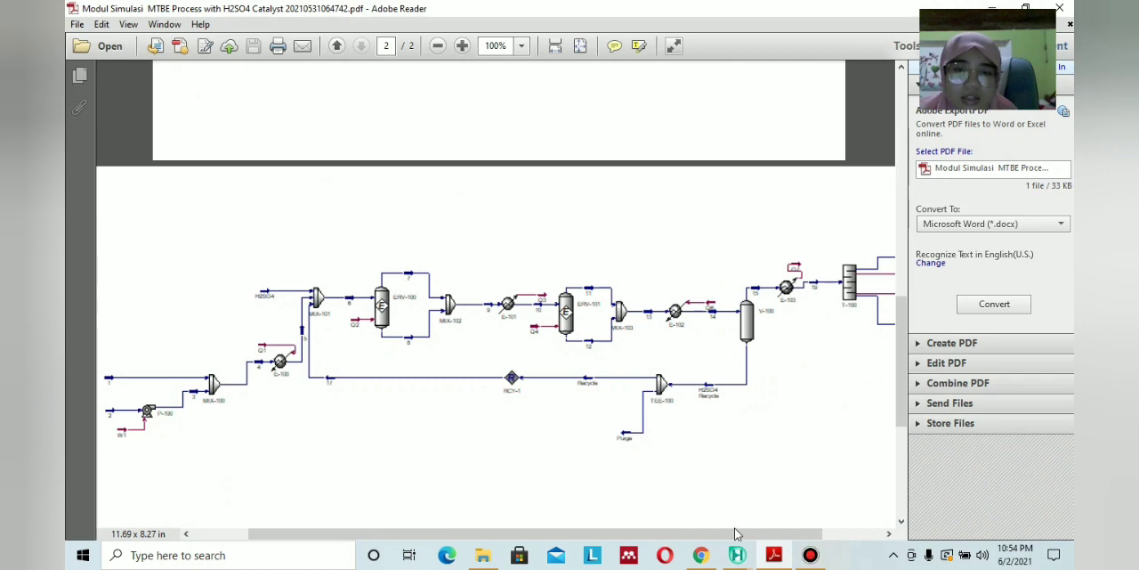
pyautogui.click(737, 554)
pyautogui.click(459, 239)
pyautogui.write('1')
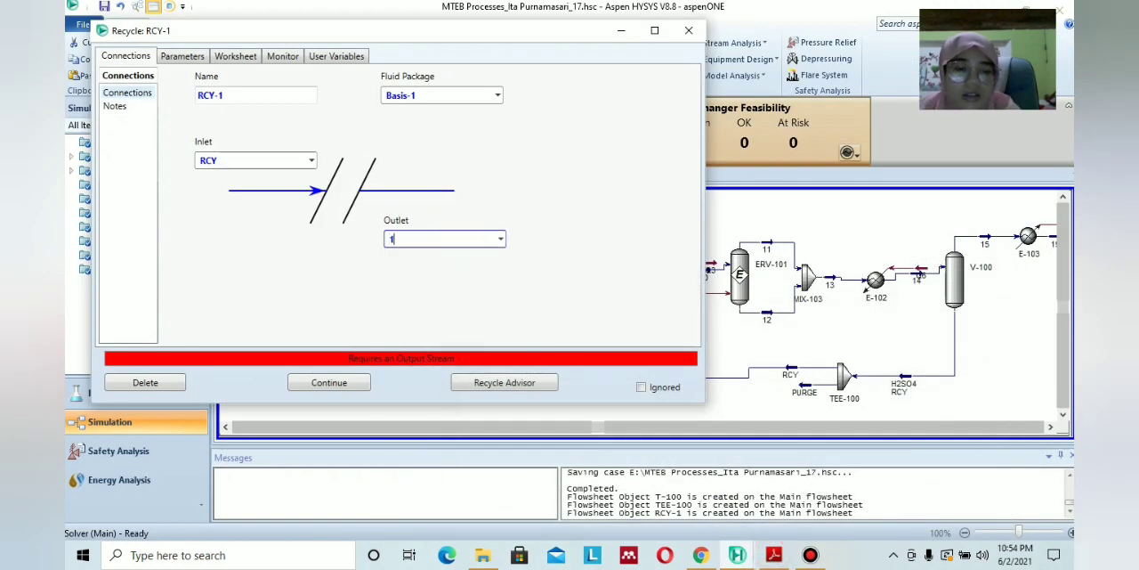
pyautogui.write('7')
pyautogui.press('Return')
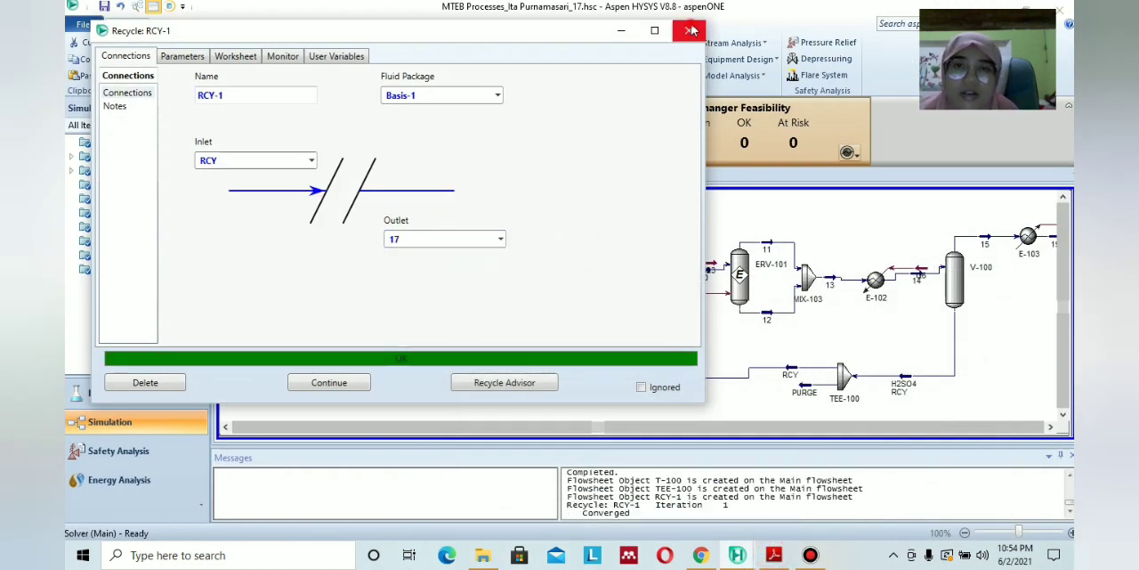
pyautogui.click(692, 31)
pyautogui.click(445, 354)
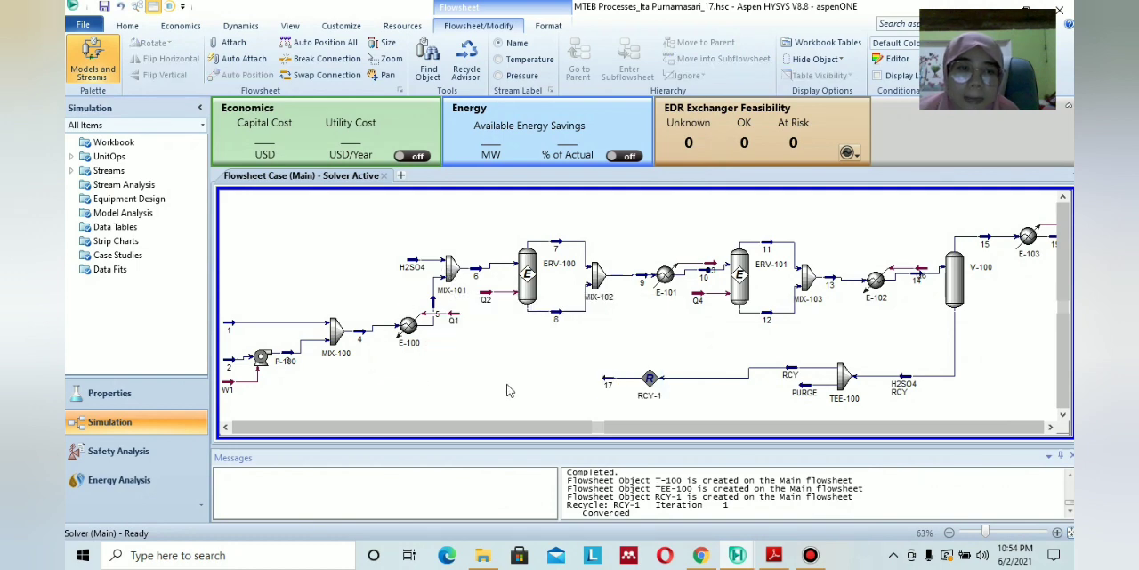
# Add stream 17 as the third inlet of mixer MIX-101 to close the recycle loop.
pyautogui.click(226, 428)
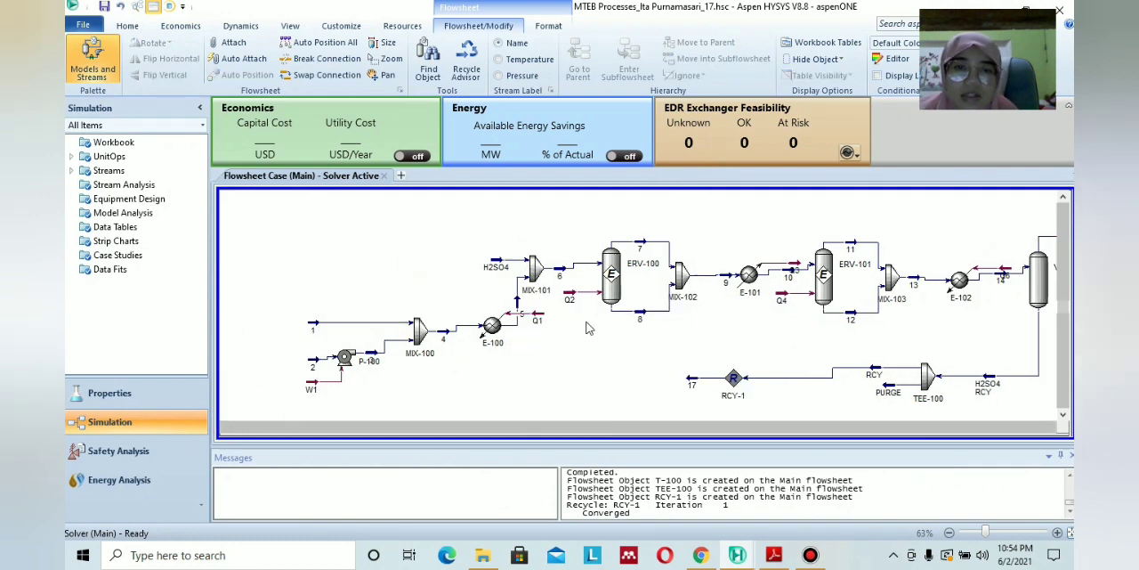
pyautogui.doubleClick(536, 271)
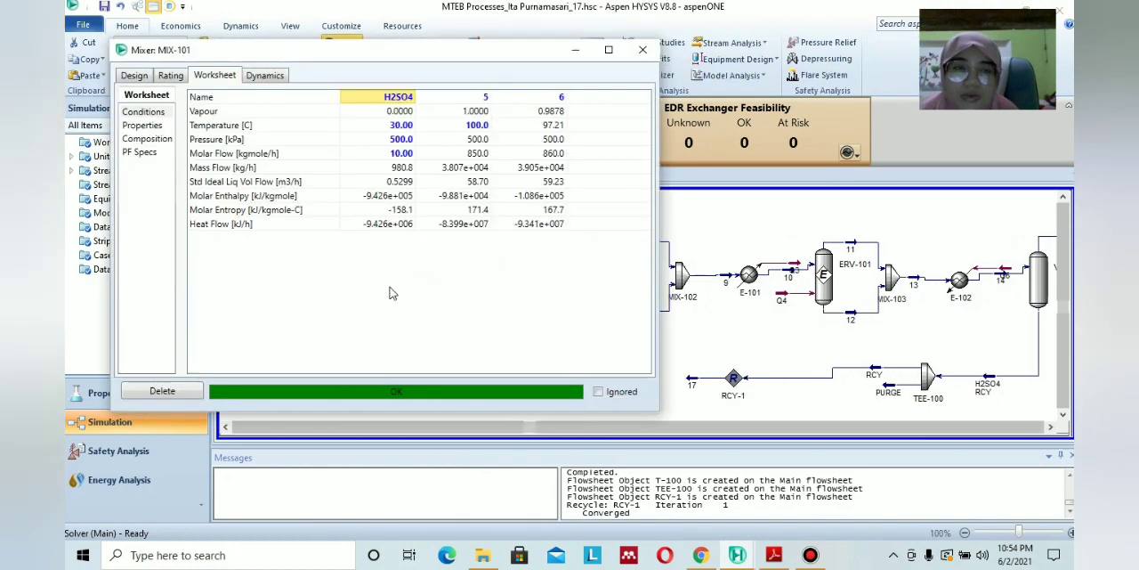
pyautogui.click(133, 75)
pyautogui.click(294, 263)
pyautogui.click(303, 263)
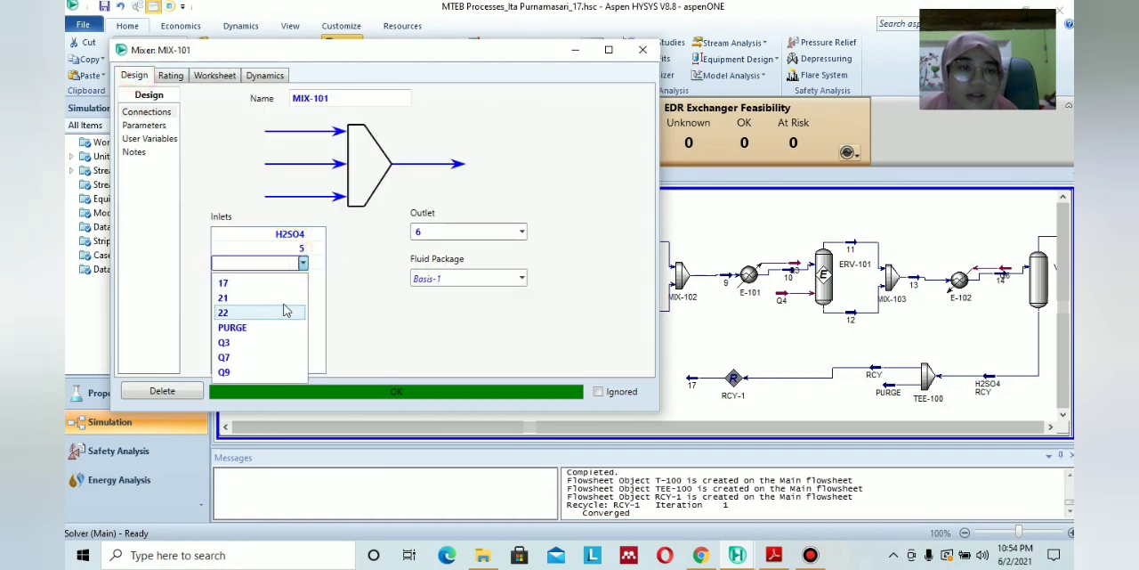
pyautogui.click(285, 282)
pyautogui.click(648, 50)
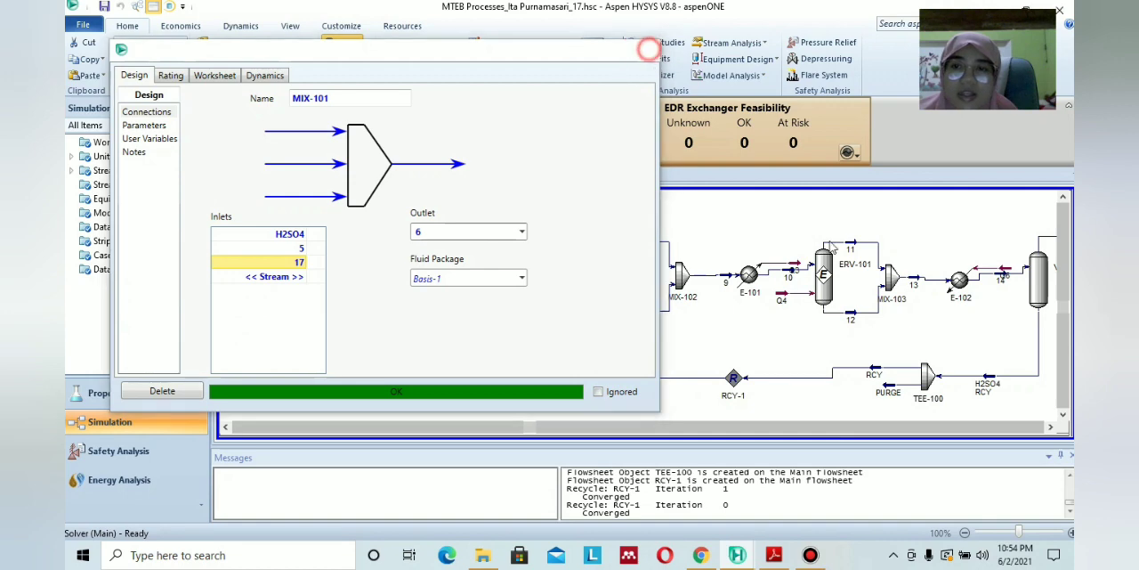
# Check the downstream part of the flowsheet up to T-100 and save the case.
pyautogui.click(1051, 427)
pyautogui.click(1051, 428)
pyautogui.click(1051, 427)
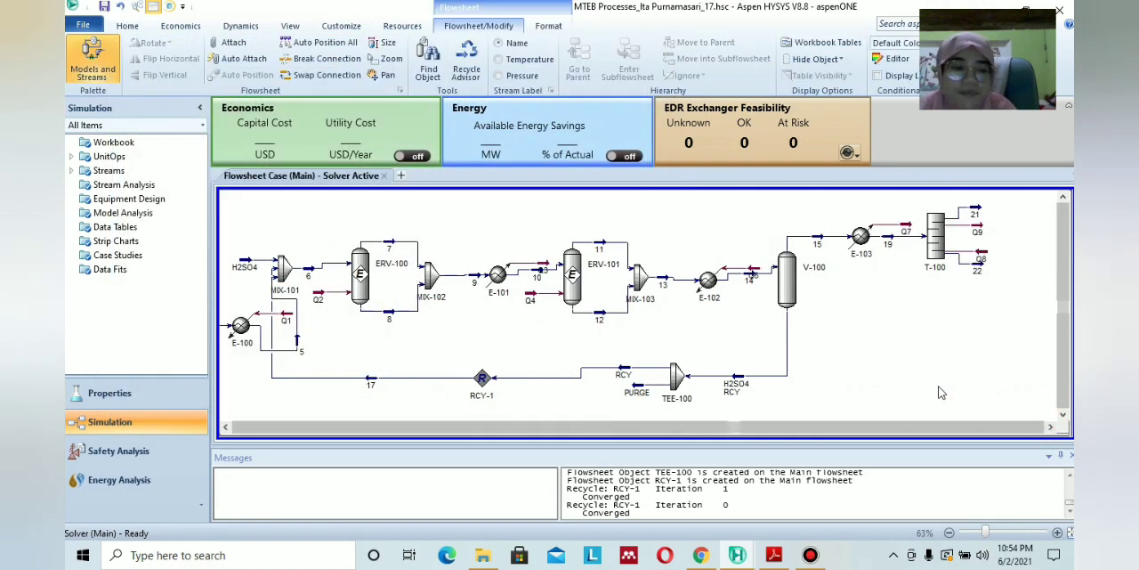
pyautogui.hotkey('ctrl', 's')
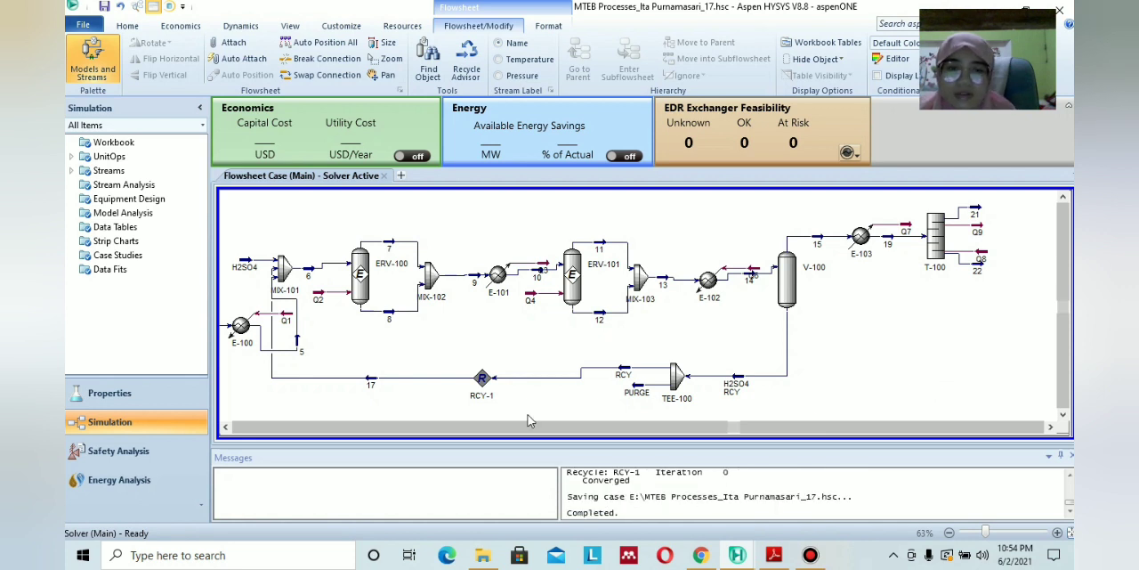
# Select the entire flowsheet and clone all its objects, placing the copy beside the original.
pyautogui.scroll(-2, 662, 353)
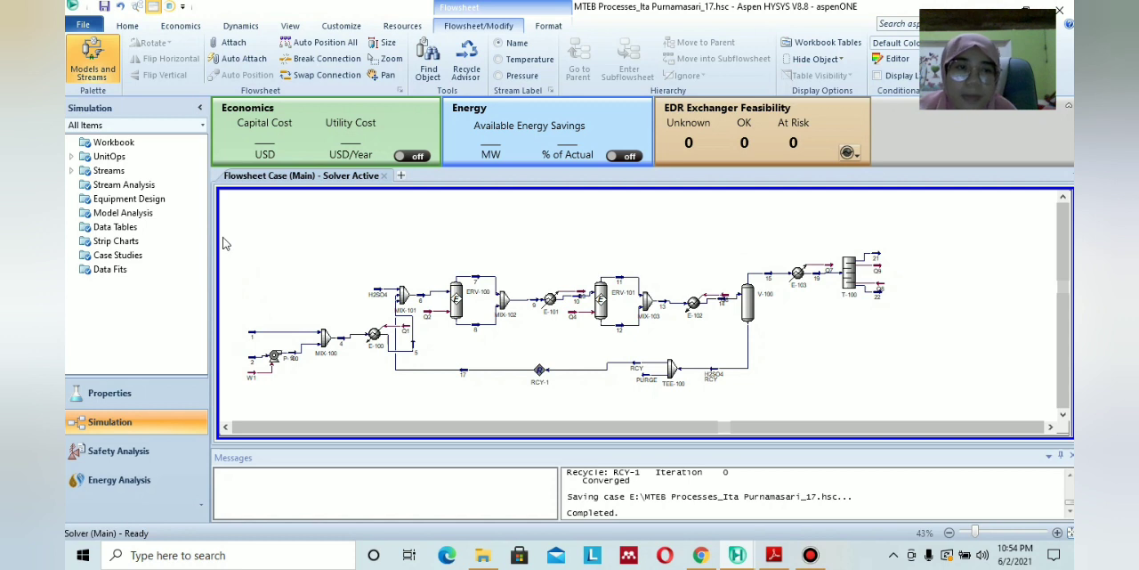
pyautogui.moveTo(225, 242); pyautogui.dragTo(916, 413)
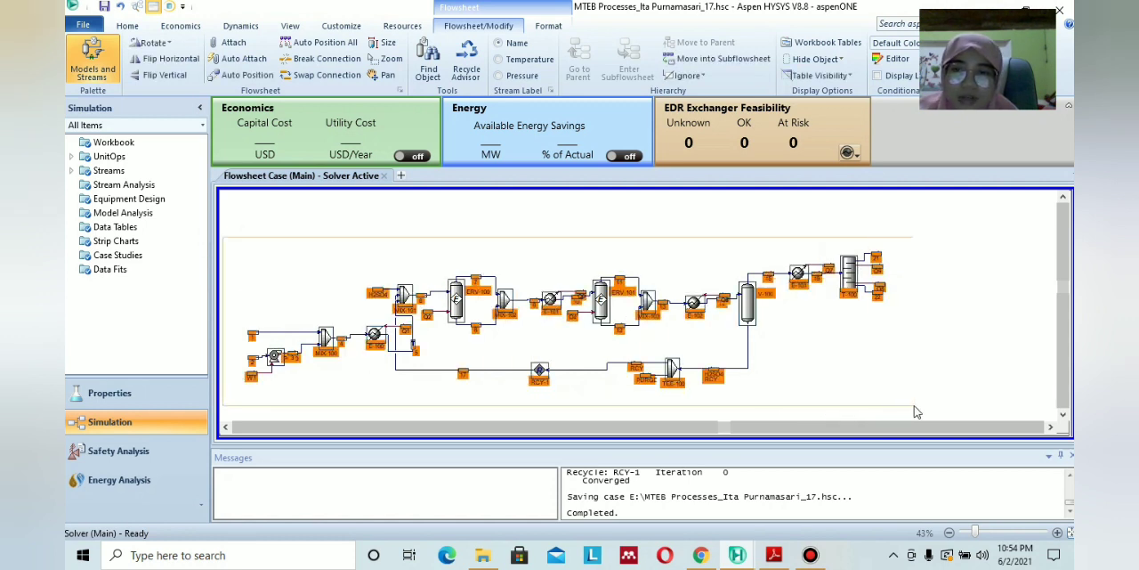
pyautogui.rightClick(717, 276)
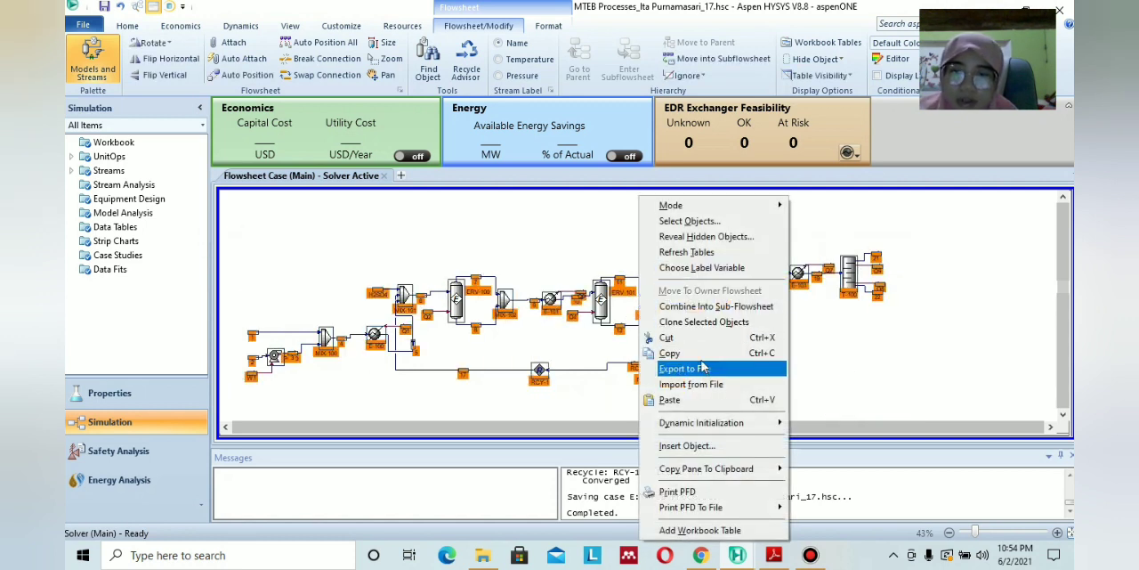
pyautogui.click(703, 321)
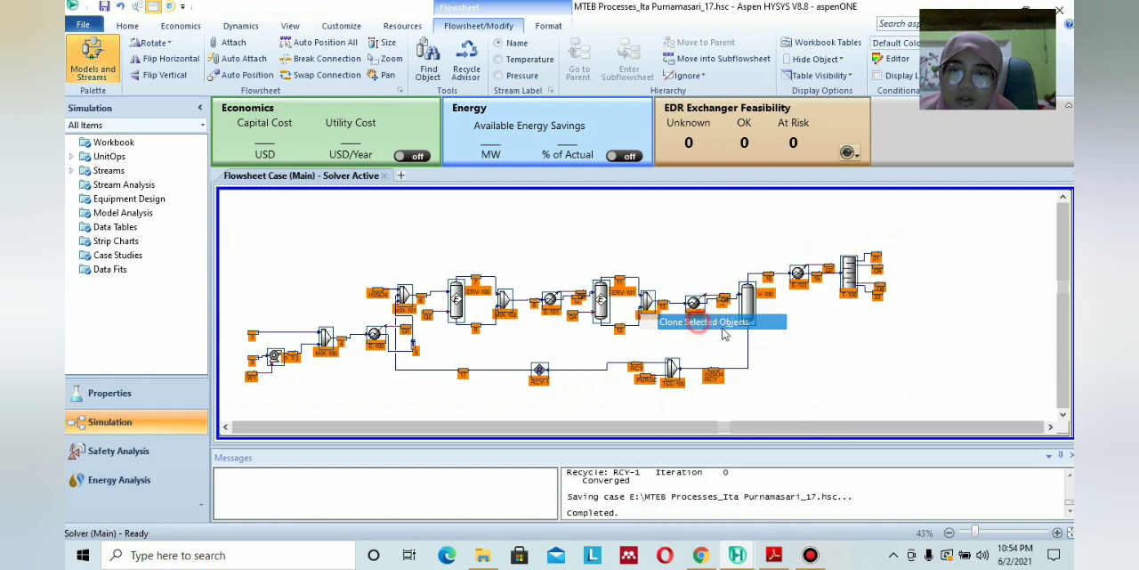
pyautogui.click(1051, 426)
pyautogui.moveTo(1050, 426); pyautogui.dragTo(1050, 426)
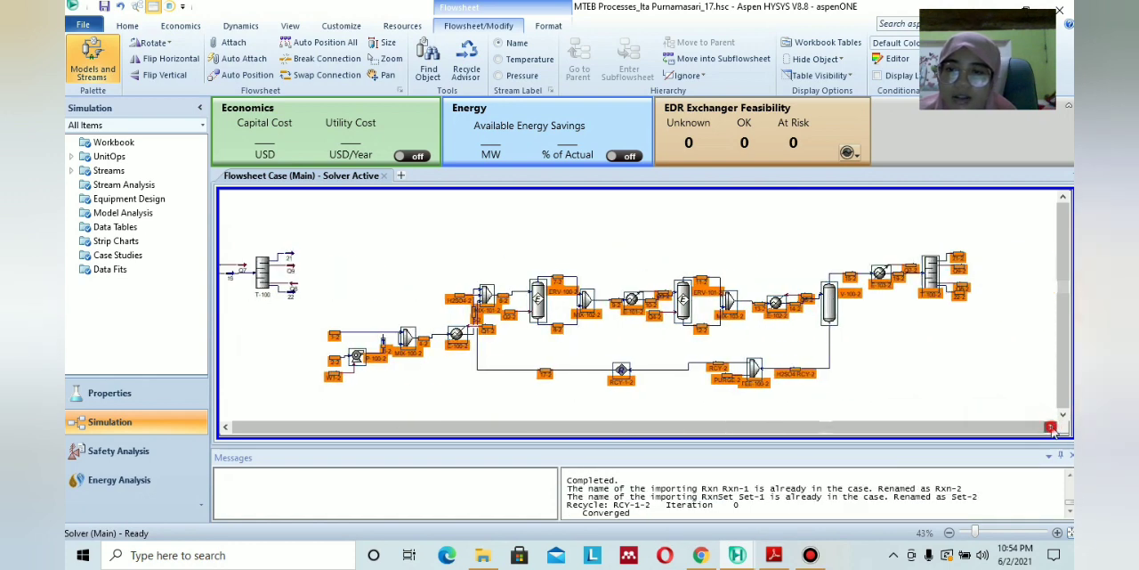
pyautogui.click(926, 374)
# Delete the shortcut column T-100-2 from the cloned flowsheet.
pyautogui.scroll(1, 924, 324)
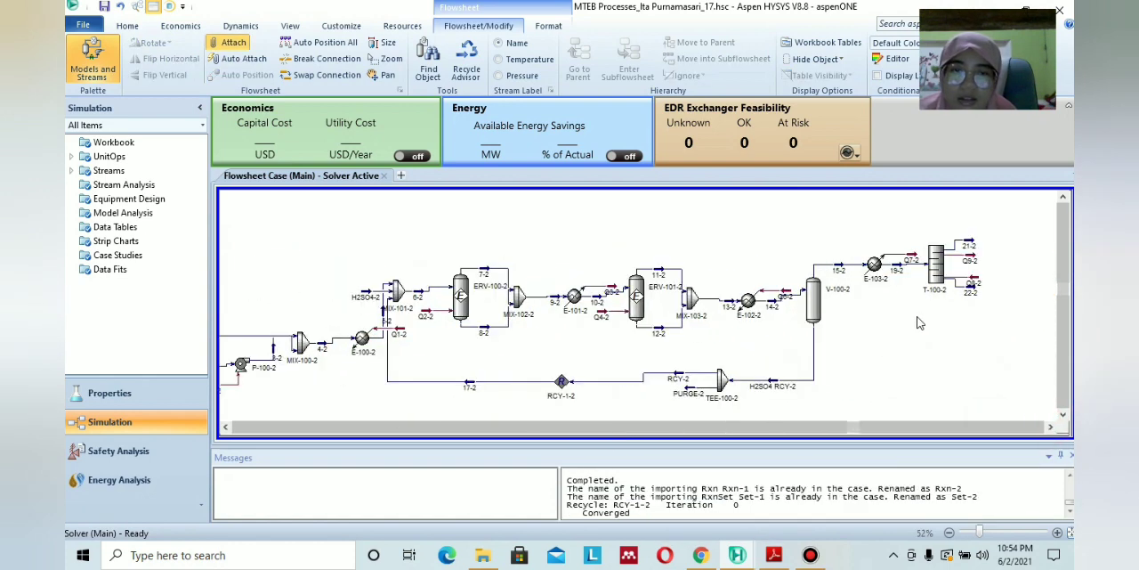
pyautogui.scroll(1, 882, 332)
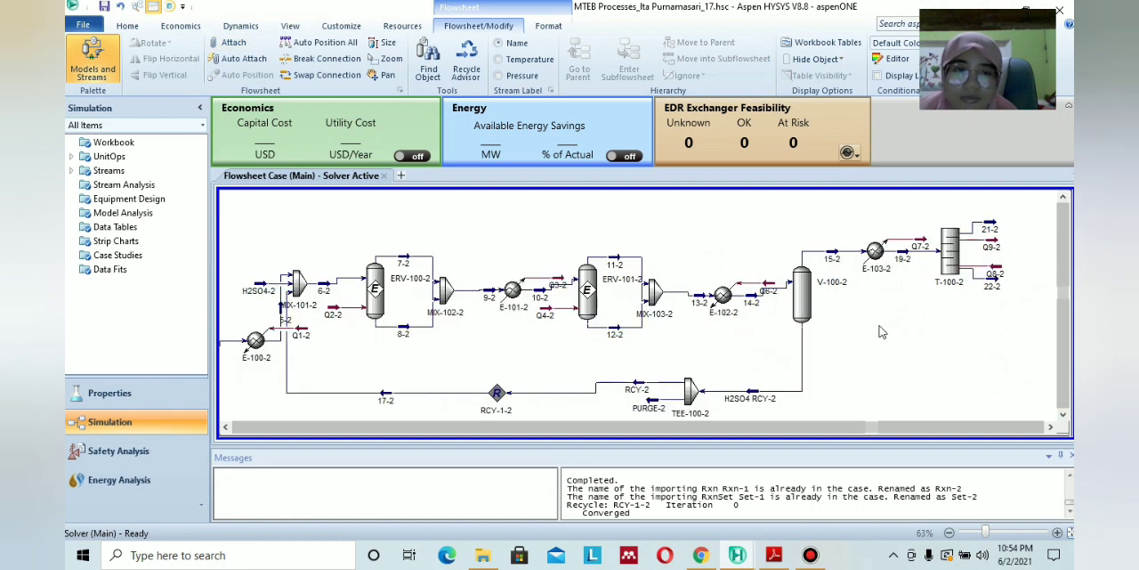
pyautogui.click(946, 272)
pyautogui.press('Delete')
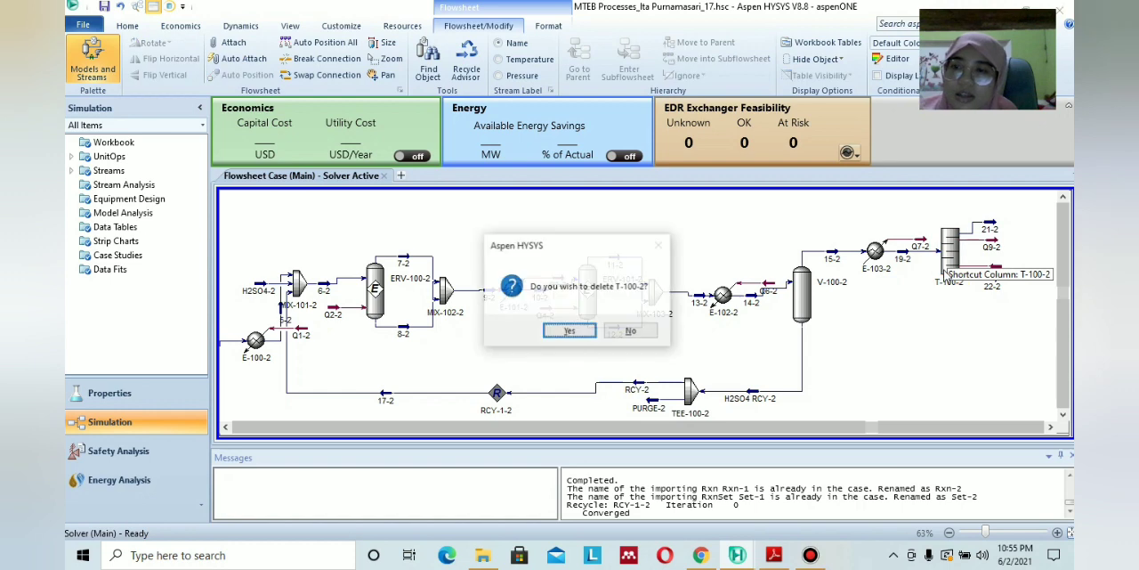
pyautogui.click(571, 331)
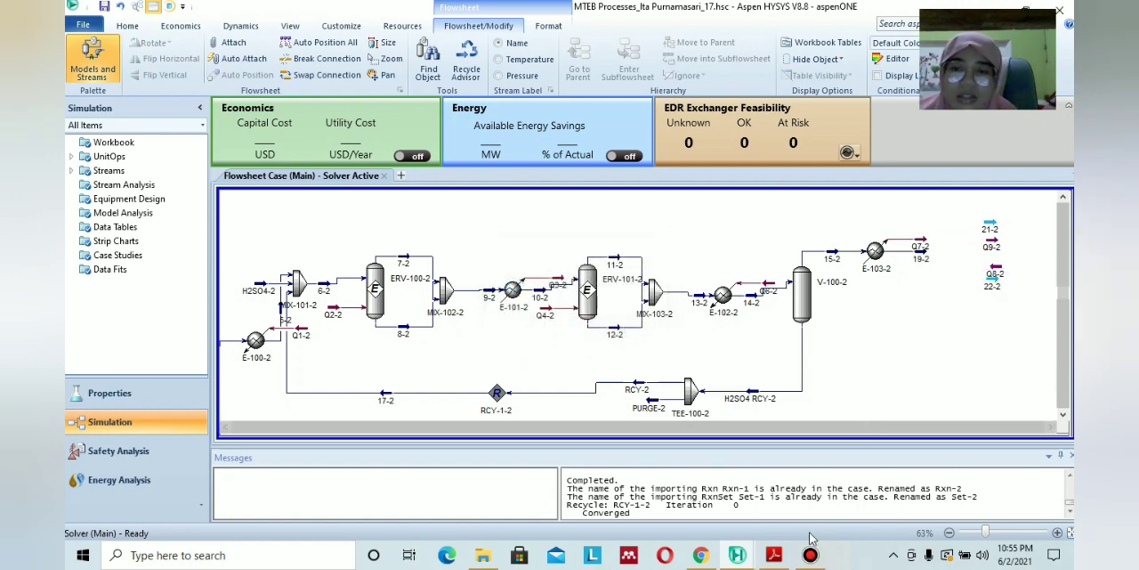
# Save the case and add a distillation column to the cloned flowsheet beside cooler E-103-2.
pyautogui.moveTo(737, 554)
pyautogui.click(892, 492)
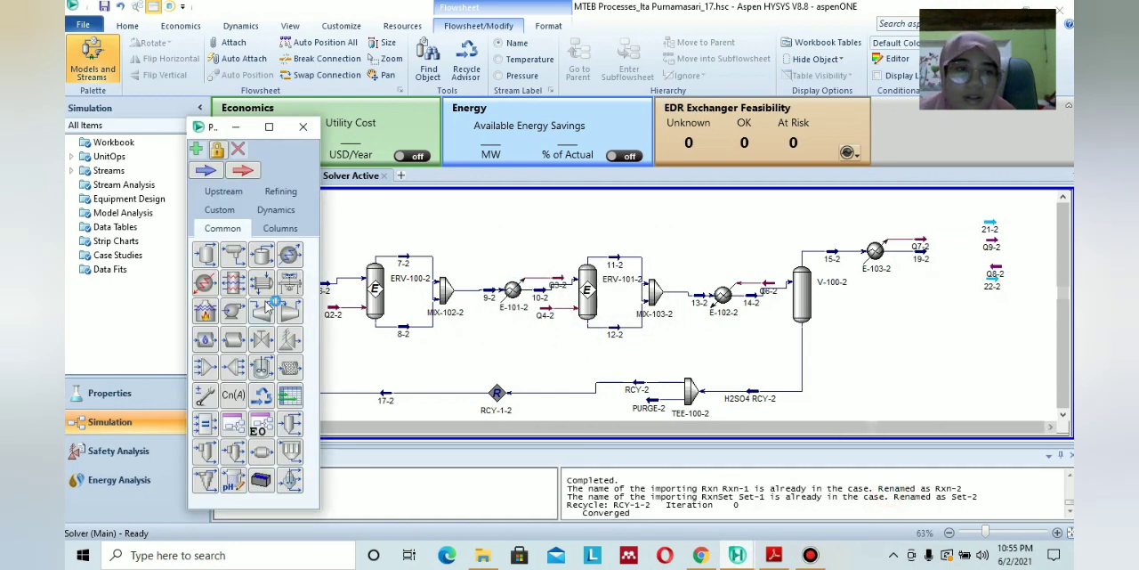
pyautogui.click(269, 229)
pyautogui.click(906, 377)
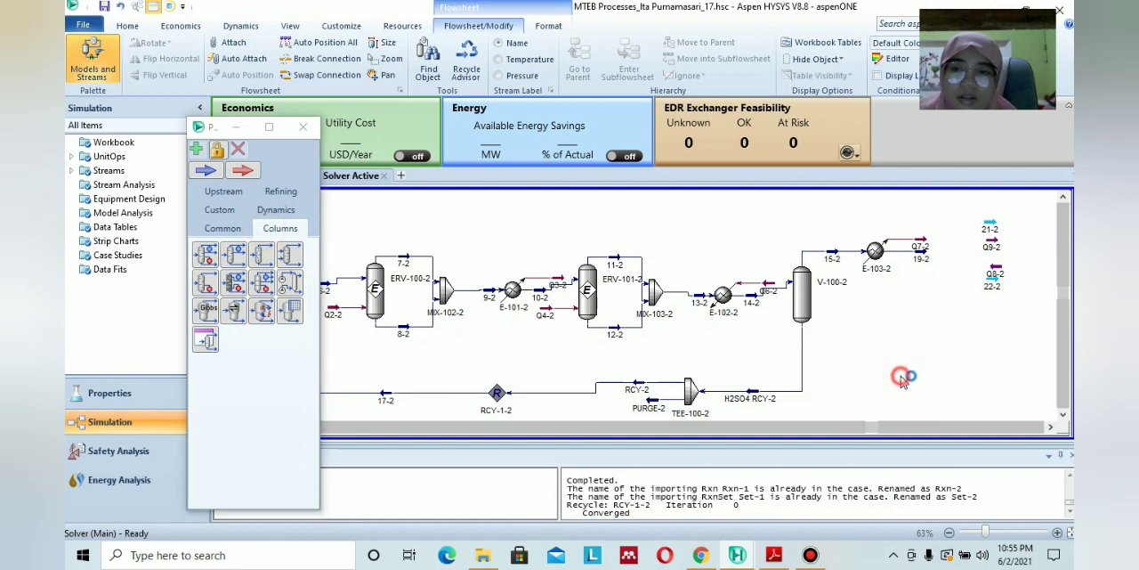
pyautogui.hotkey('ctrl', 's')
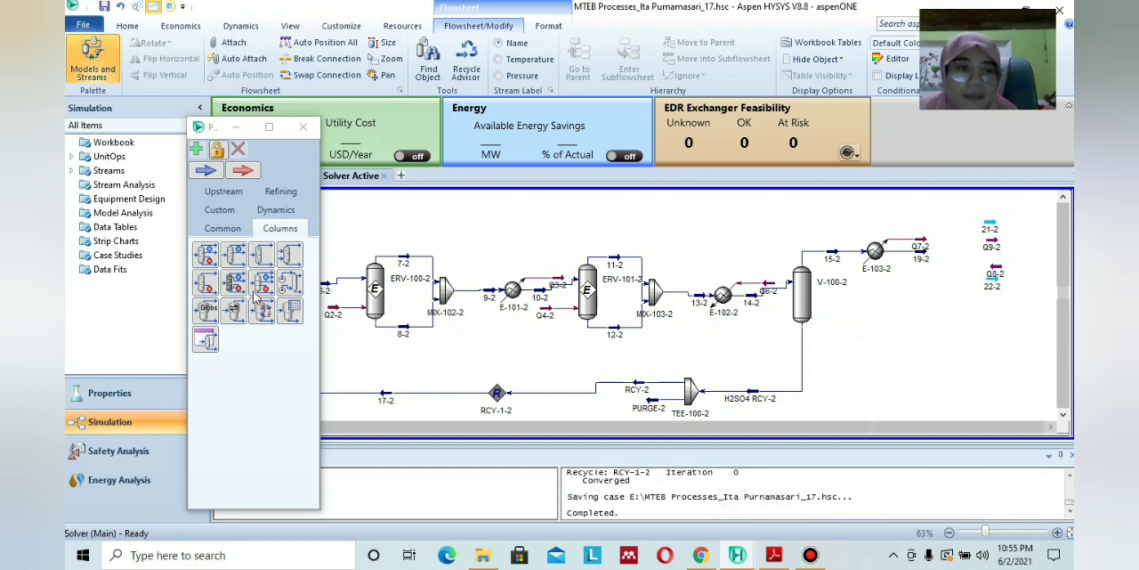
pyautogui.moveTo(207, 258); pyautogui.dragTo(918, 320)
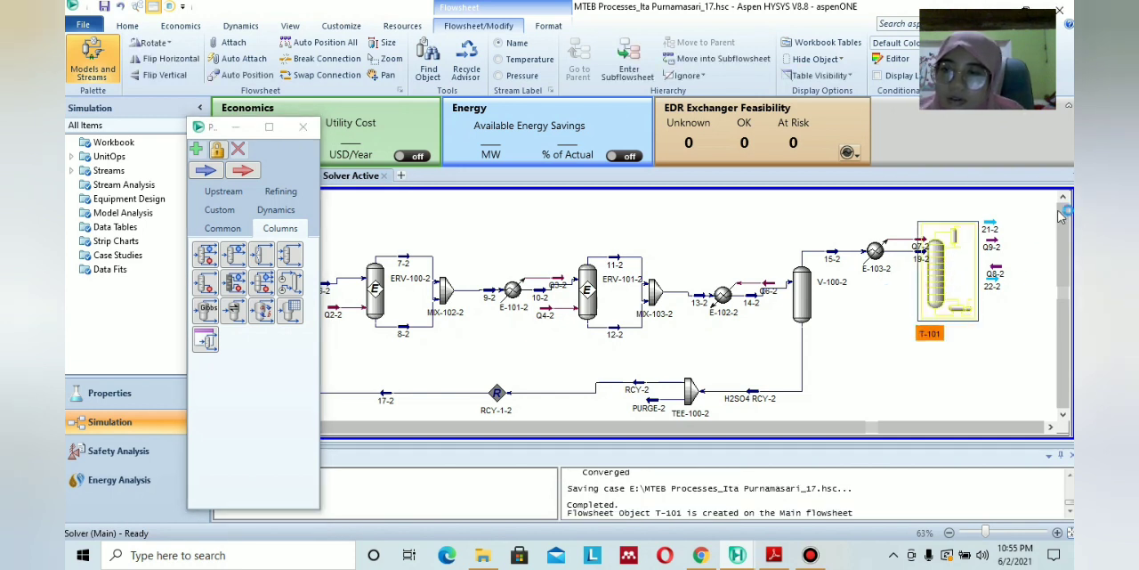
# Move the new column T-101 slightly upward to line up with streams 19-2, 21-2 and 22-2.
pyautogui.scroll(1, 939, 275)
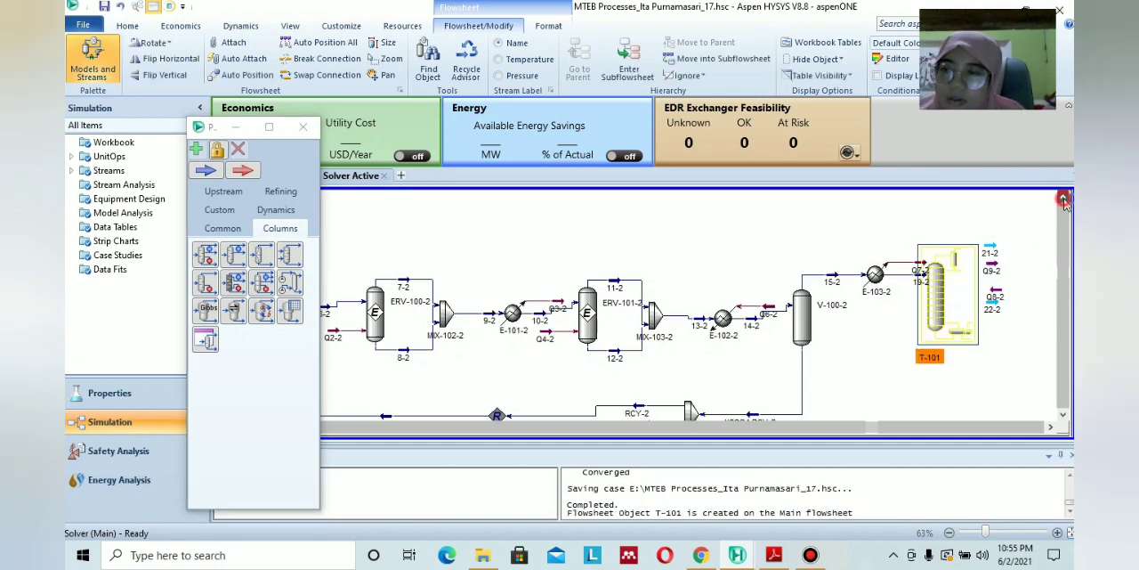
pyautogui.click(938, 273)
pyautogui.click(967, 355)
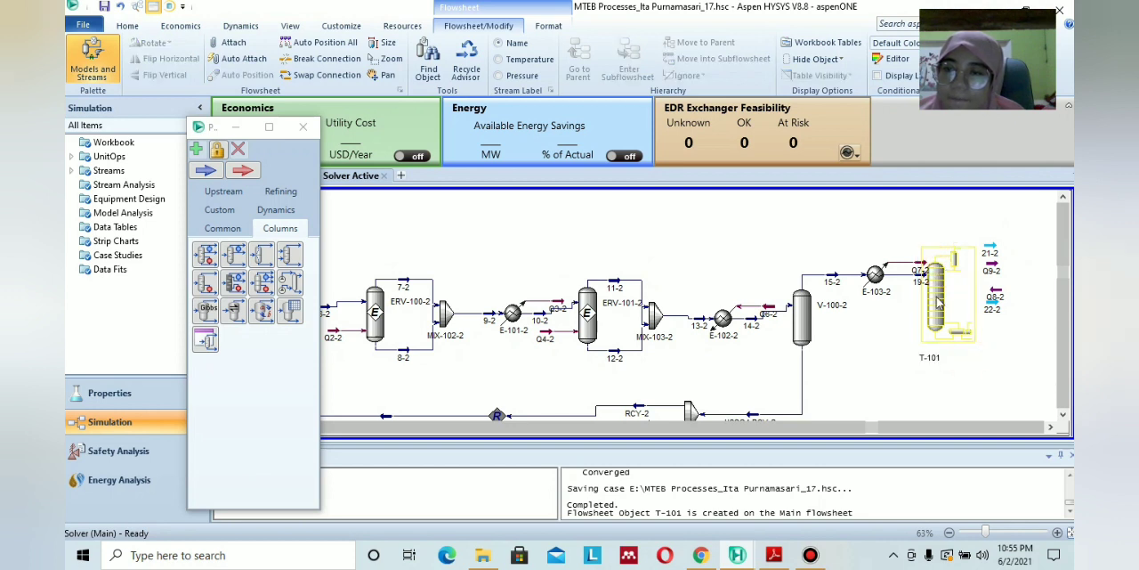
pyautogui.click(935, 294)
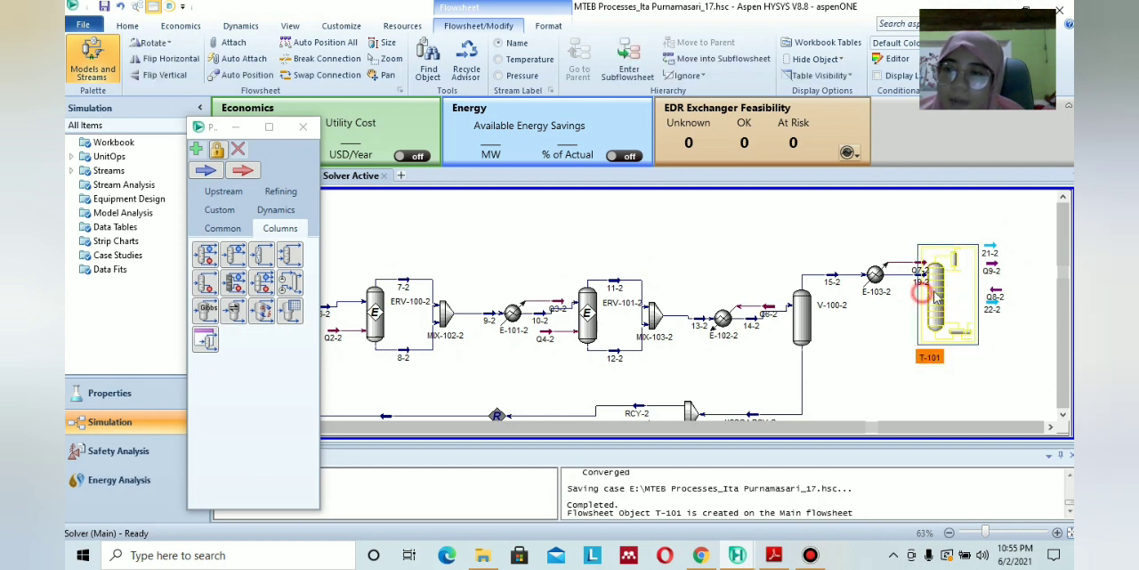
pyautogui.moveTo(935, 245); pyautogui.dragTo(933, 266)
pyautogui.click(895, 356)
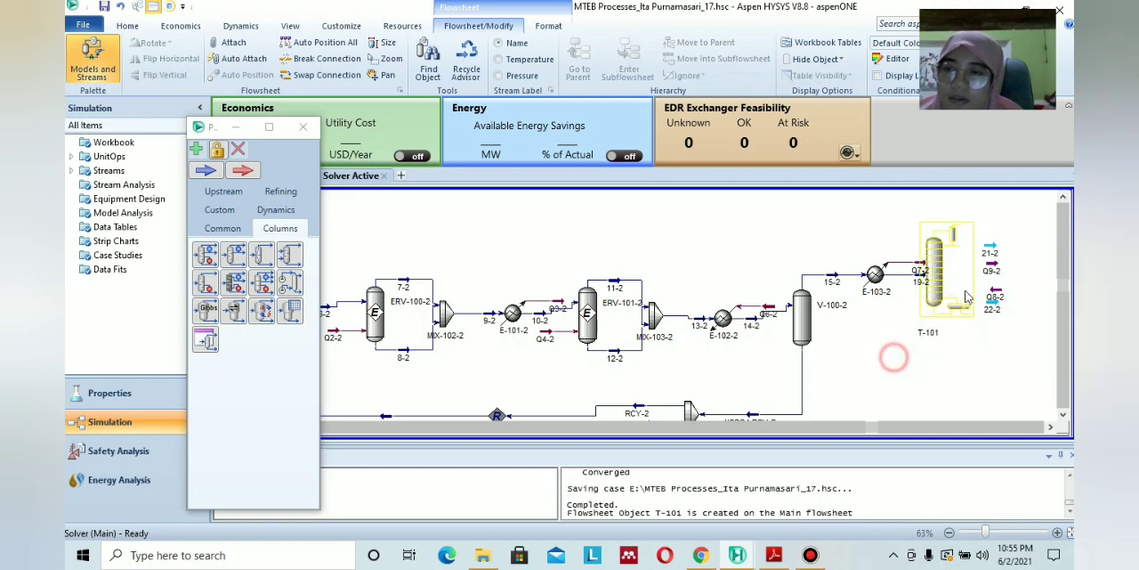
pyautogui.doubleClick(930, 280)
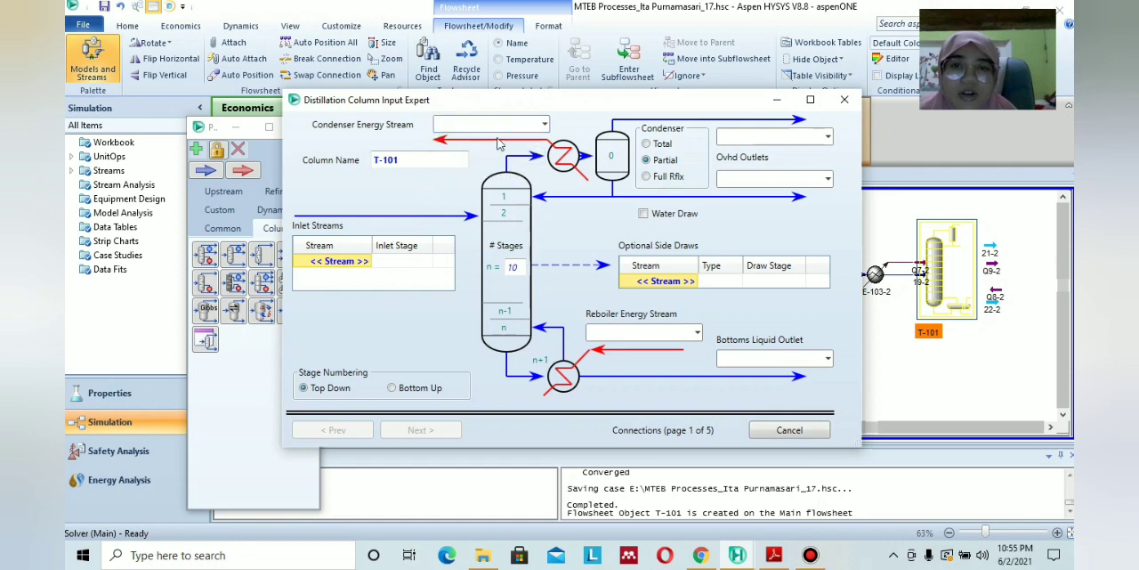
pyautogui.click(845, 102)
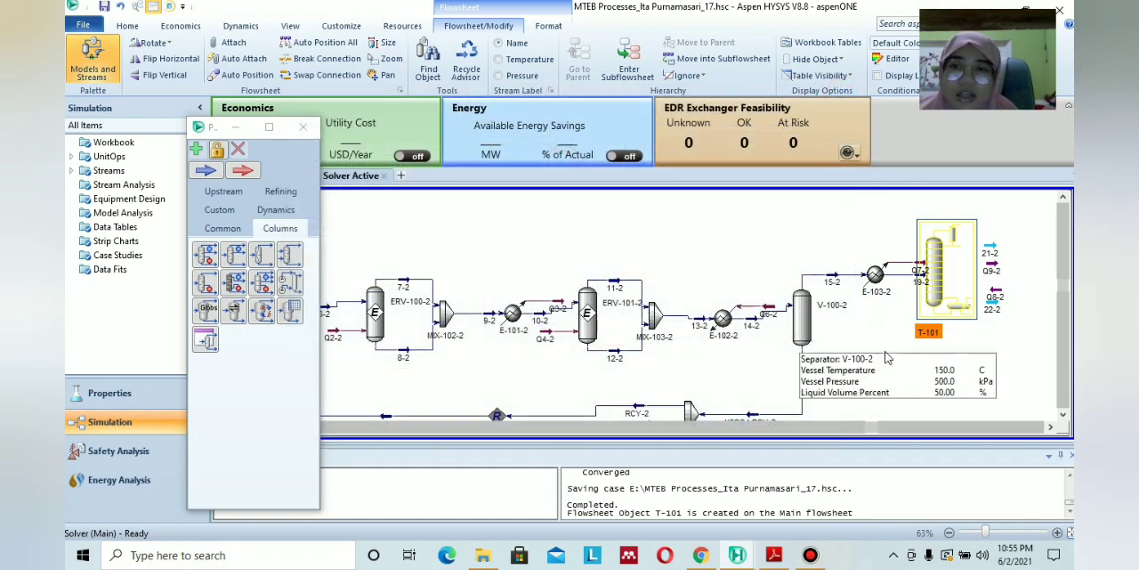
pyautogui.click(236, 129)
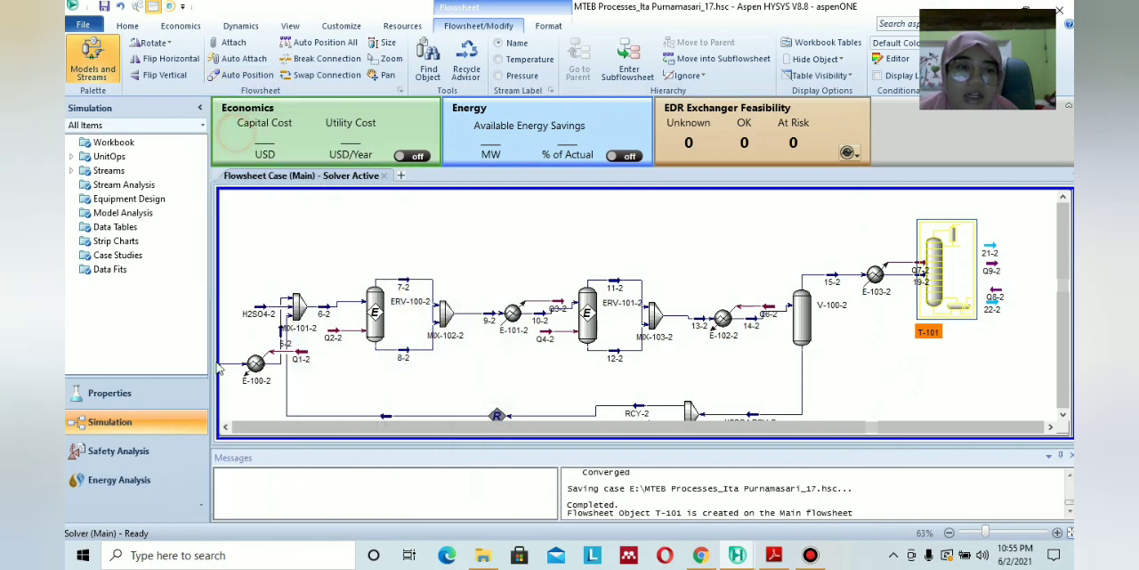
# Review the original shortcut column T-100's stream conditions and its tray, temperature and flow performance results.
pyautogui.click(227, 427)
pyautogui.doubleClick(390, 276)
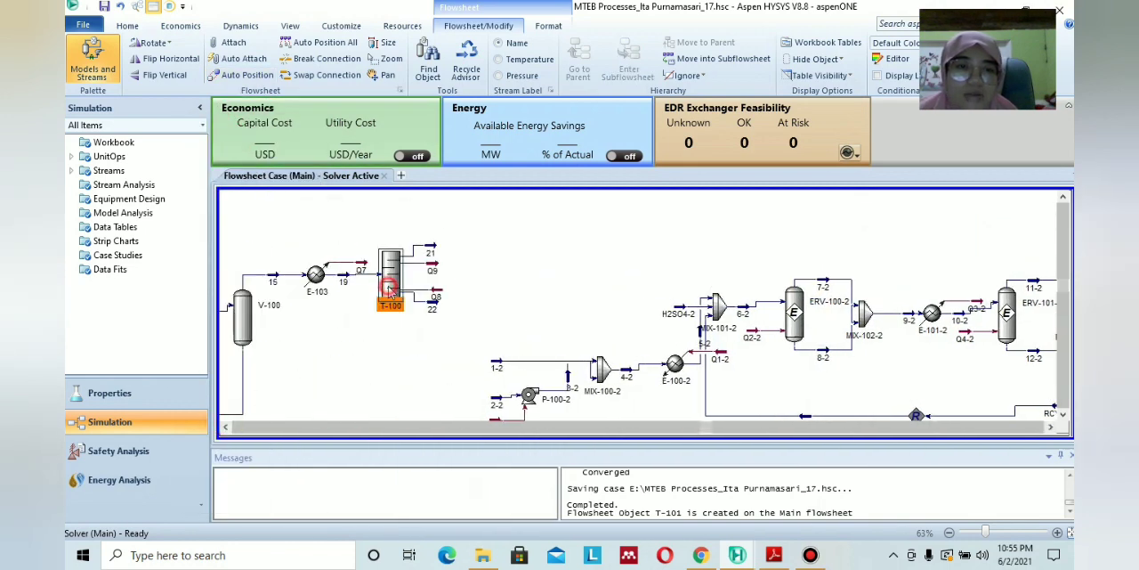
pyautogui.click(229, 134)
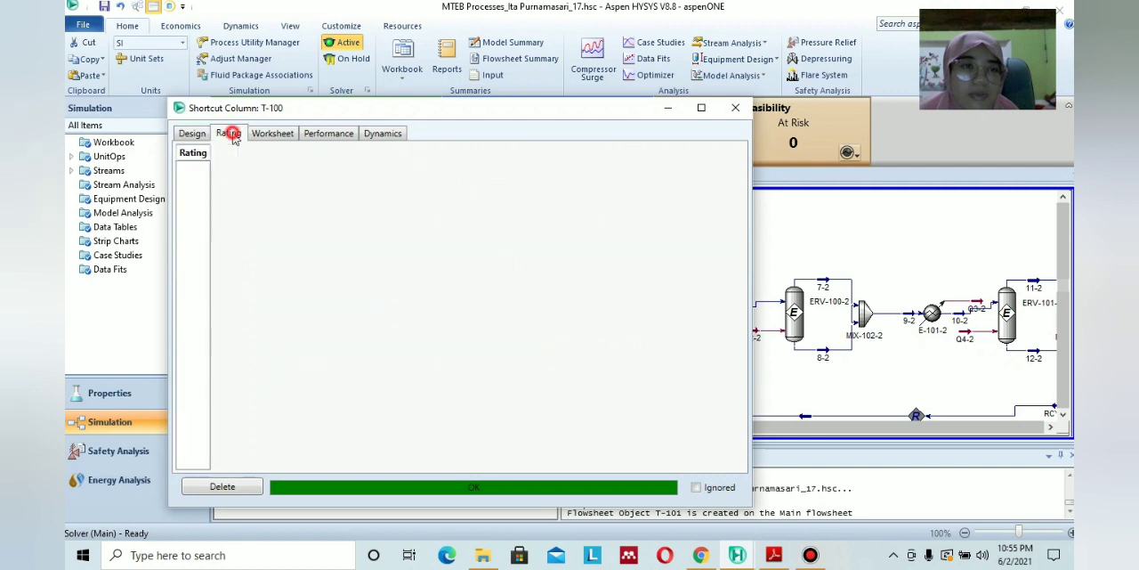
pyautogui.click(265, 138)
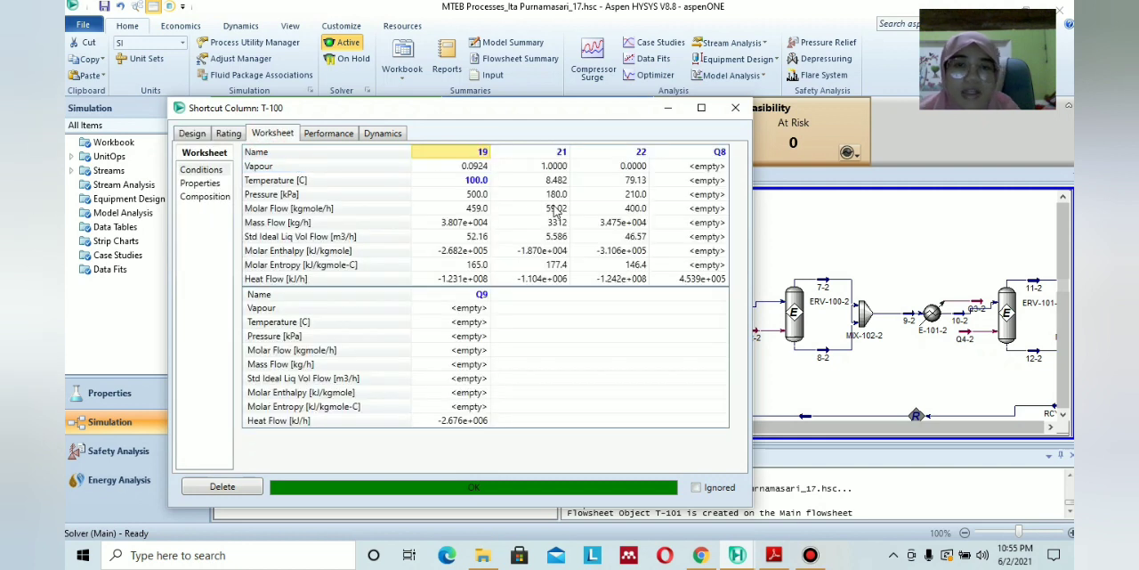
pyautogui.moveTo(555, 222)
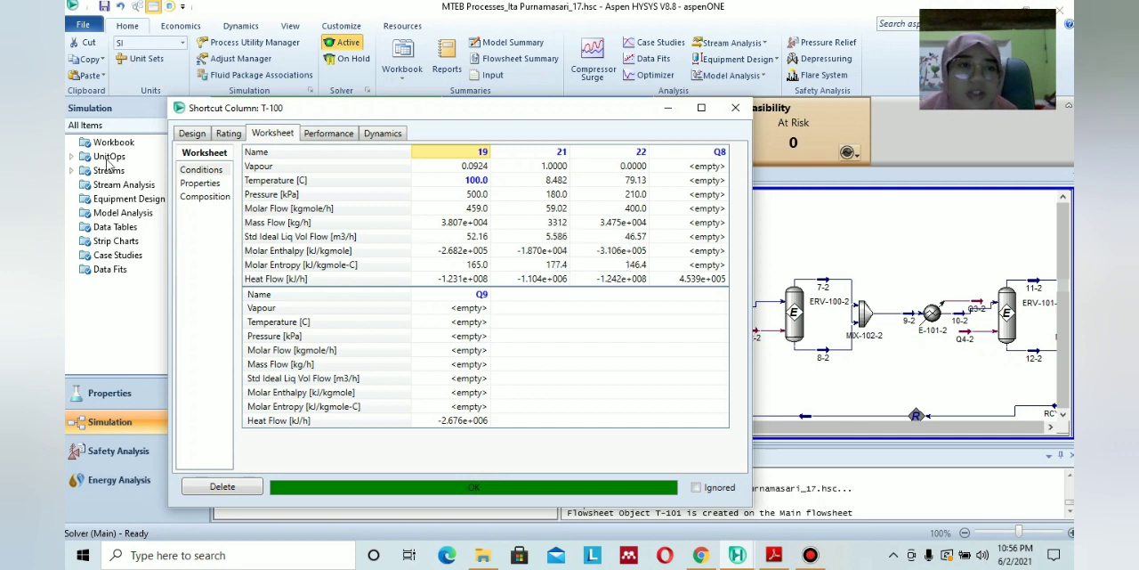
pyautogui.click(228, 133)
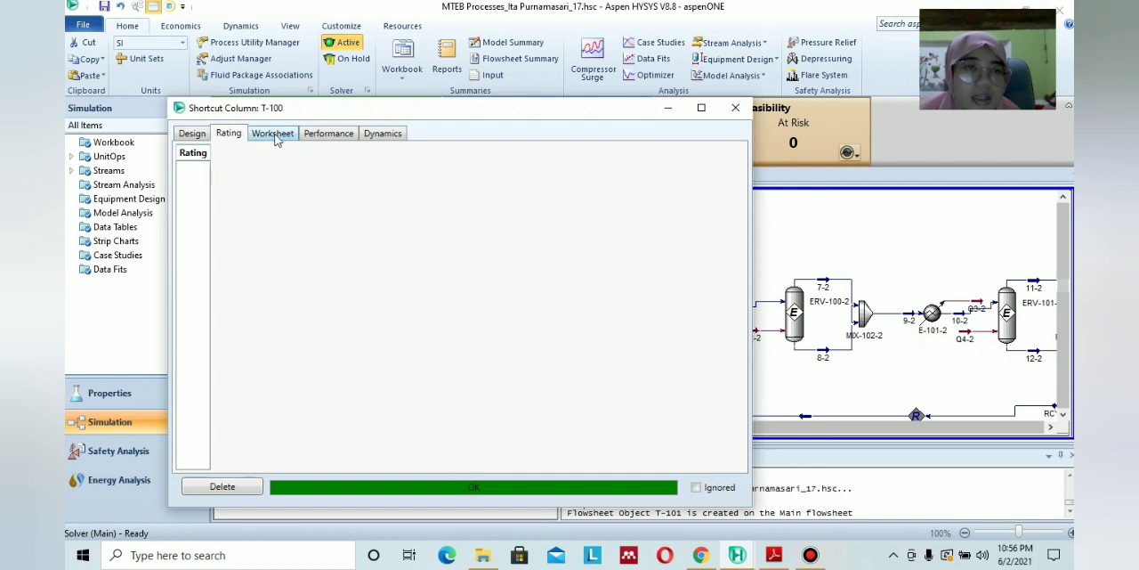
pyautogui.click(311, 133)
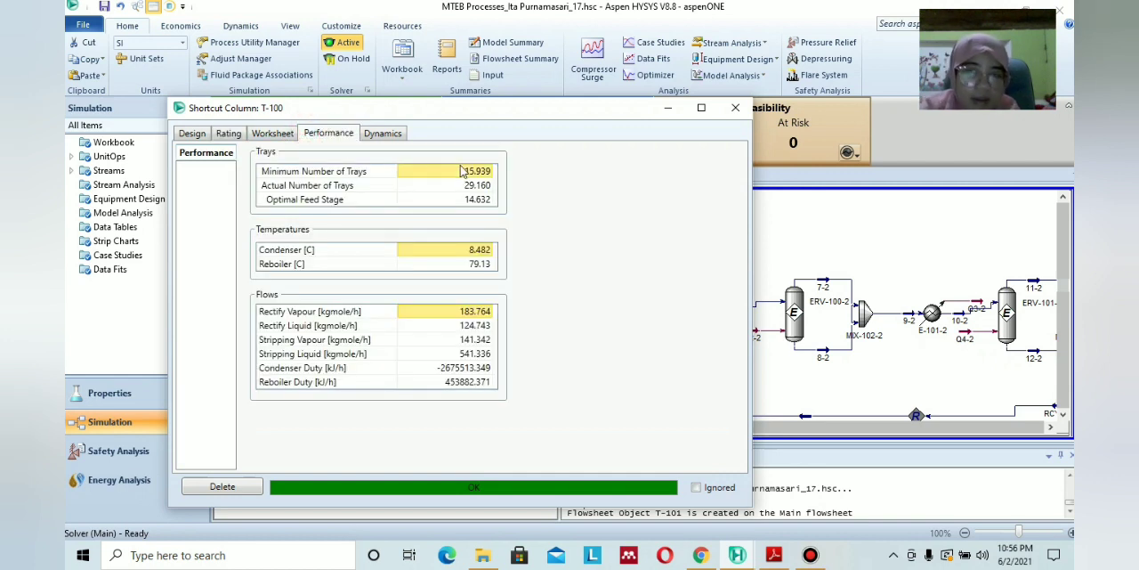
pyautogui.click(735, 107)
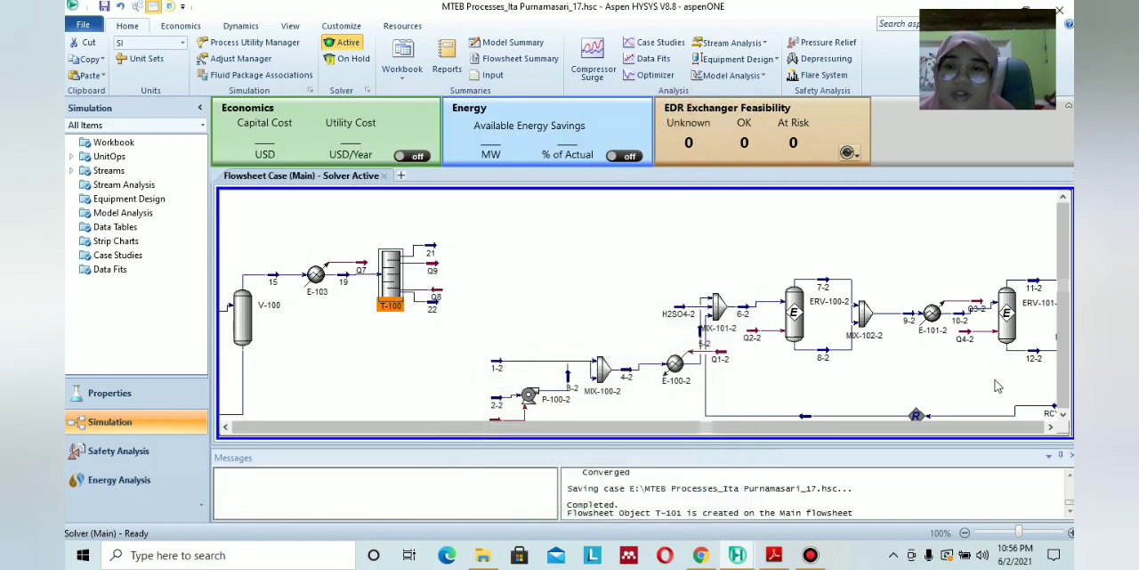
# Set stream 19-2 as the inlet of column T-101 and choose the Full Rflx condenser type.
pyautogui.click(1050, 428)
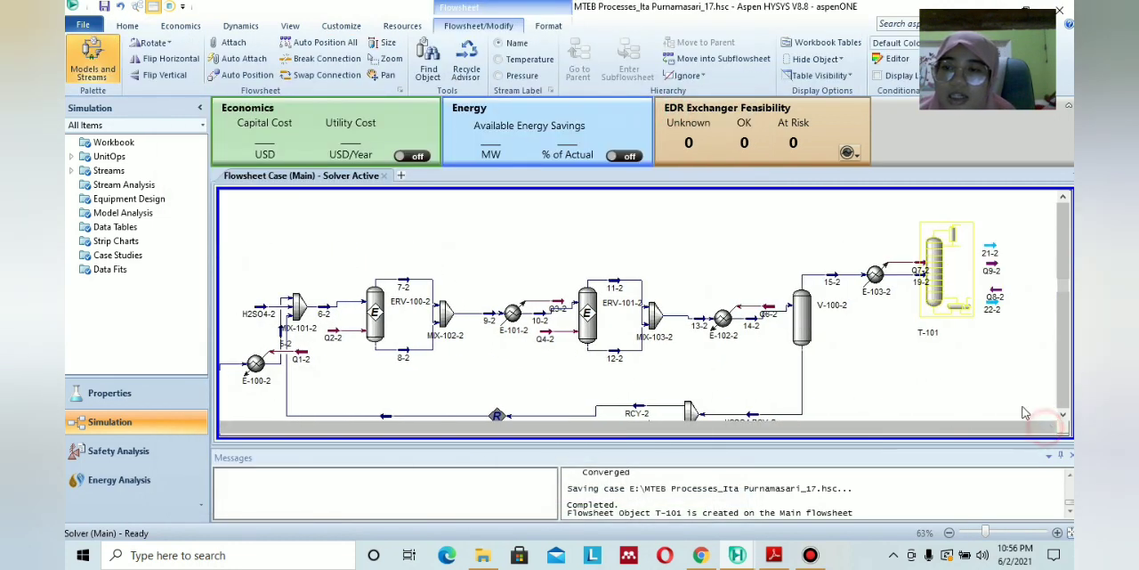
pyautogui.doubleClick(937, 281)
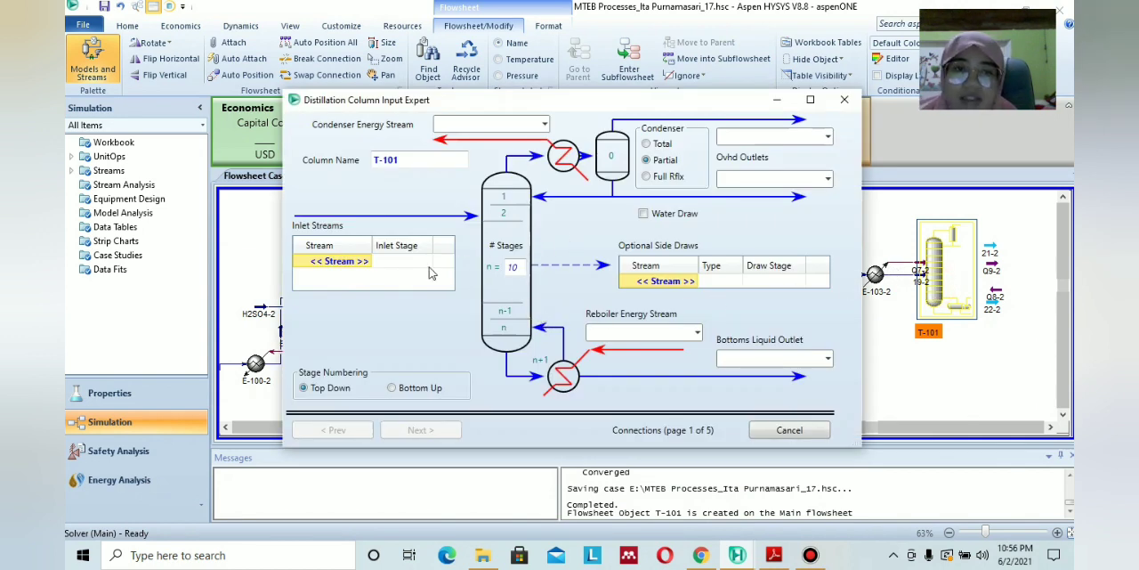
pyautogui.click(363, 267)
pyautogui.click(365, 260)
pyautogui.click(332, 307)
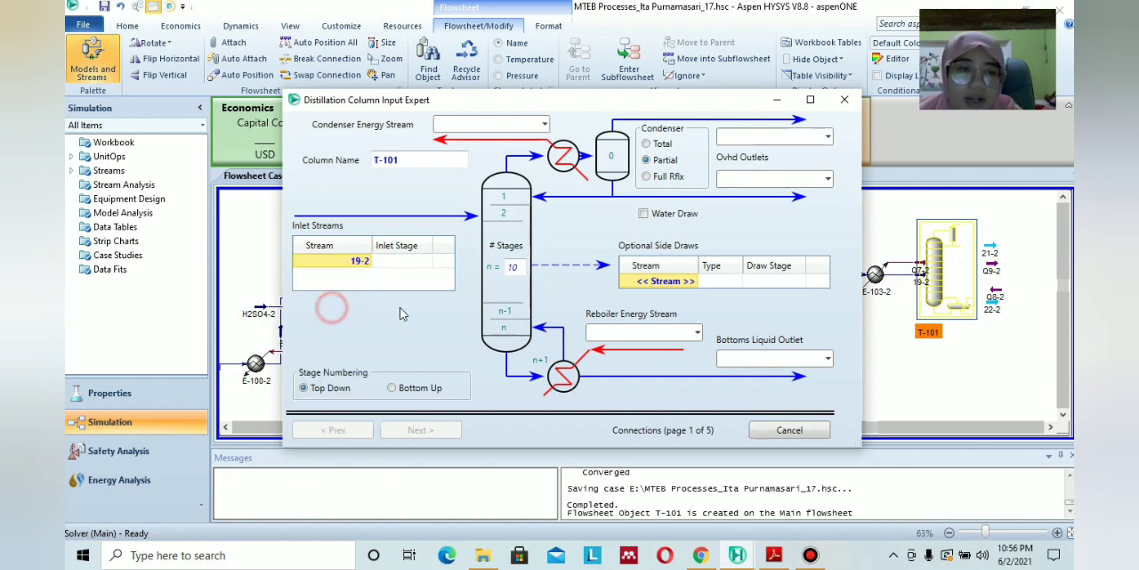
pyautogui.click(654, 177)
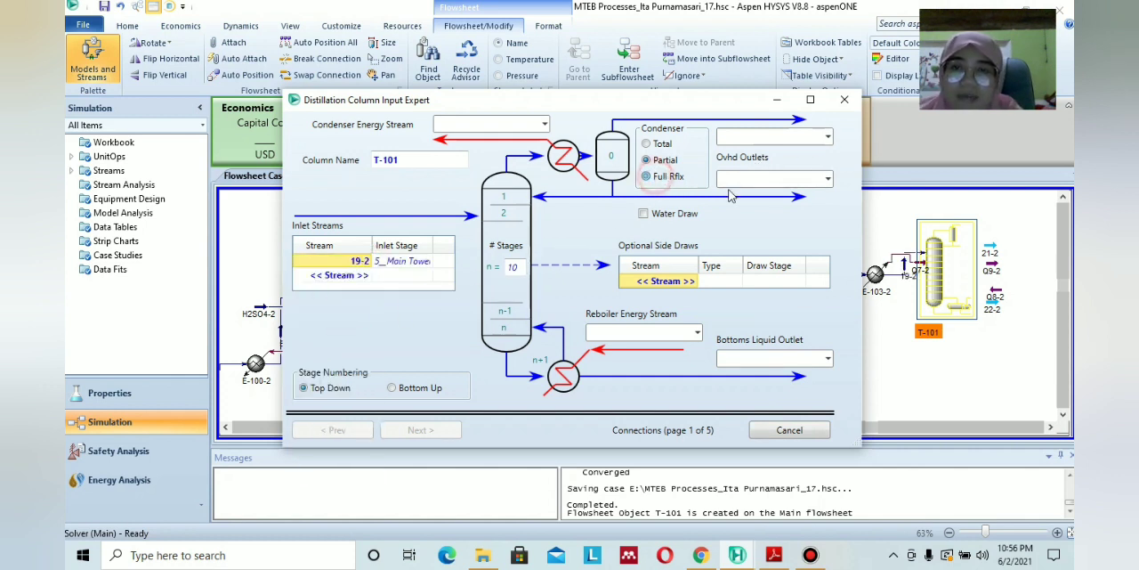
# Assign stream 21-2 as T-101's overhead vapour outlet and stream 22-2 as its bottoms liquid outlet.
pyautogui.click(827, 138)
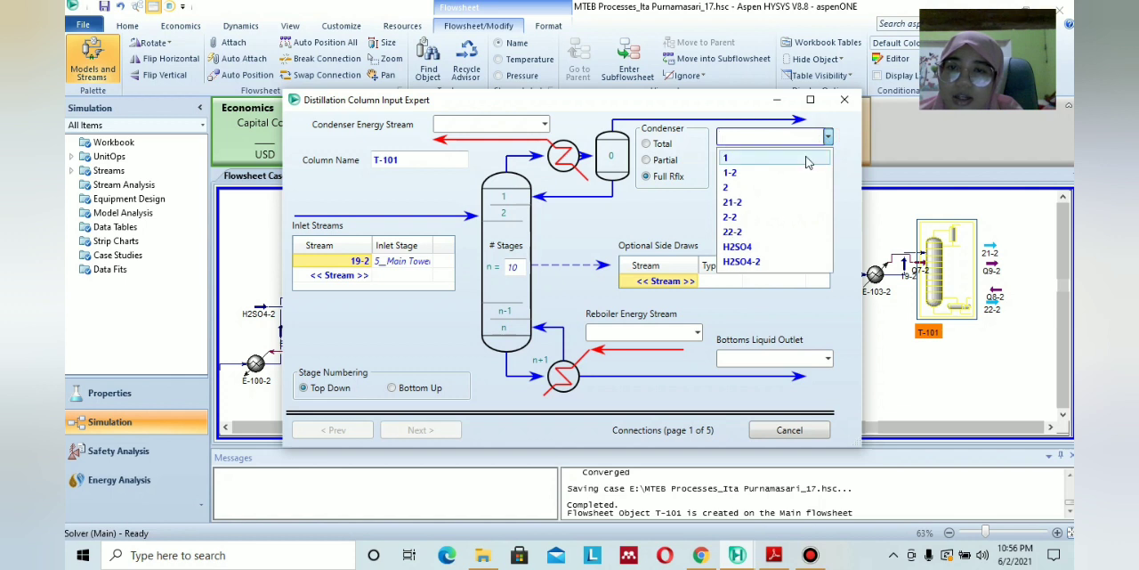
pyautogui.click(783, 202)
pyautogui.click(827, 357)
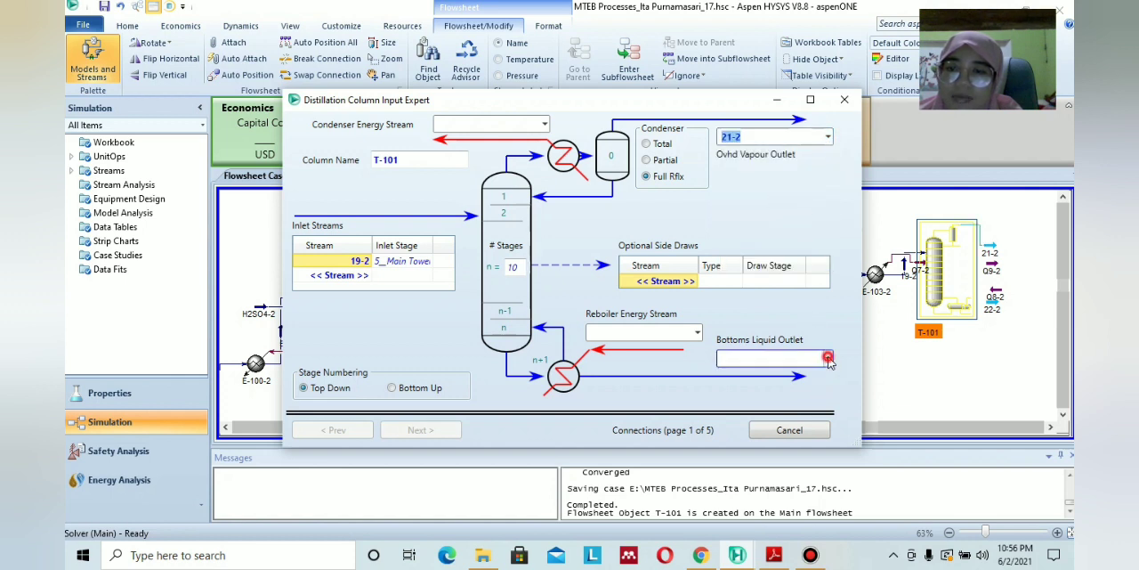
pyautogui.click(769, 438)
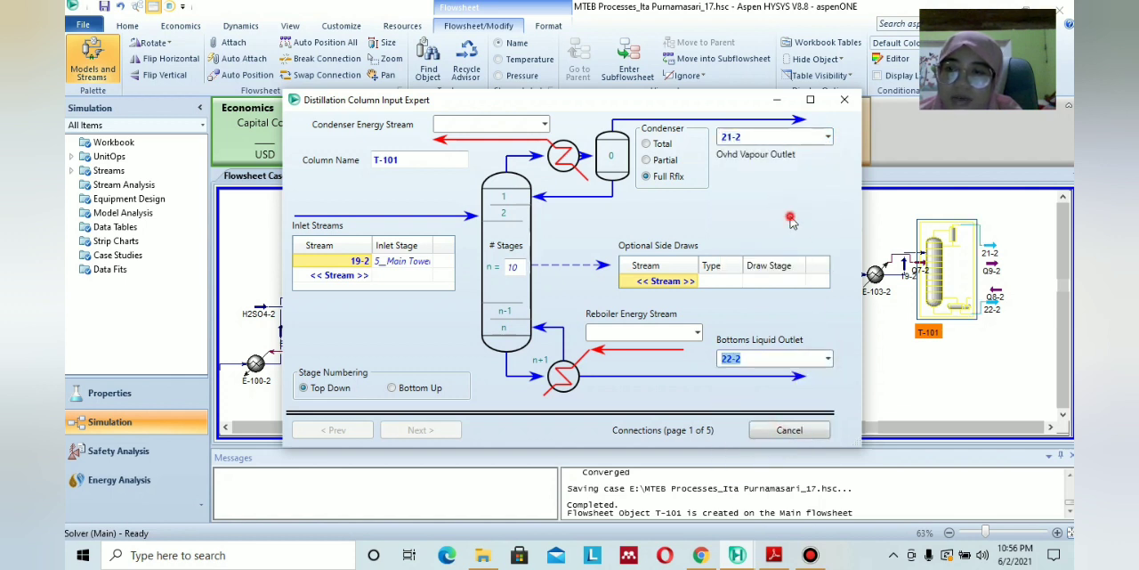
# Assign Q8-2 as the reboiler energy stream of column T-101.
pyautogui.click(654, 331)
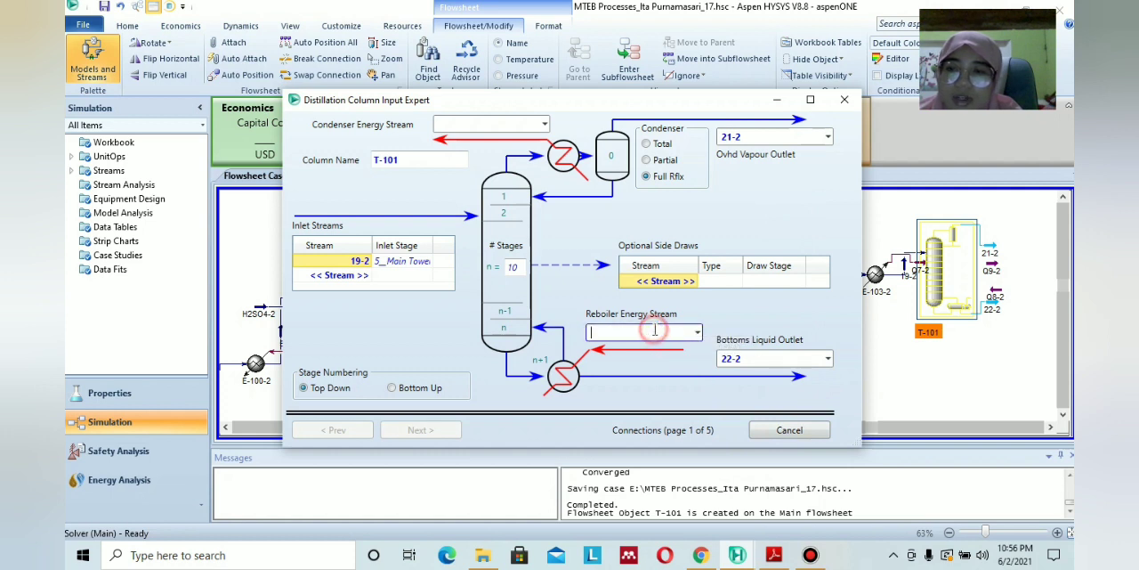
pyautogui.click(697, 332)
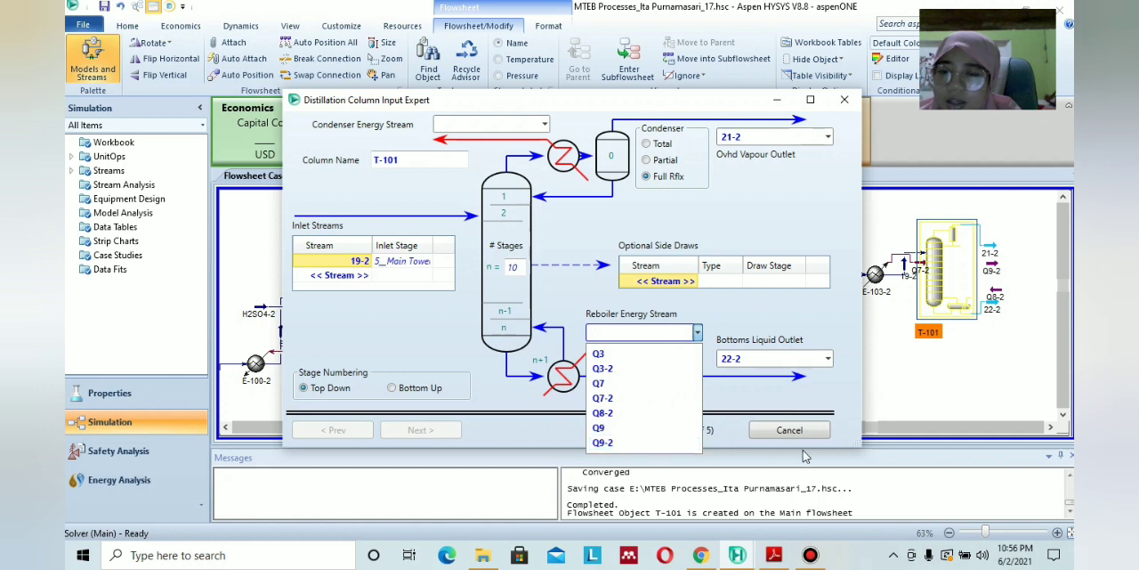
pyautogui.click(745, 312)
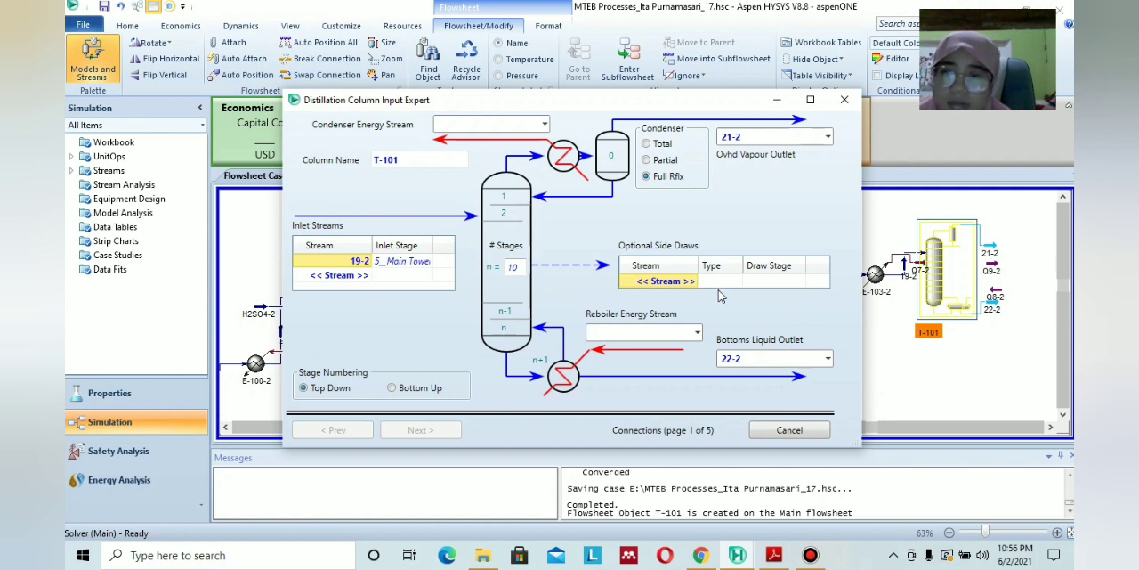
pyautogui.click(697, 332)
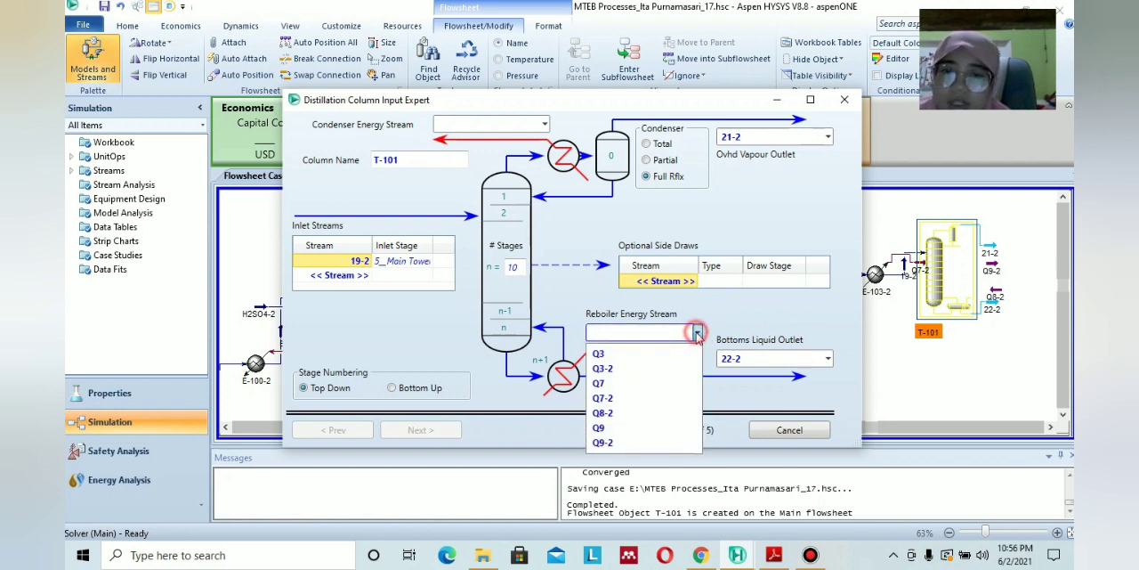
pyautogui.click(651, 419)
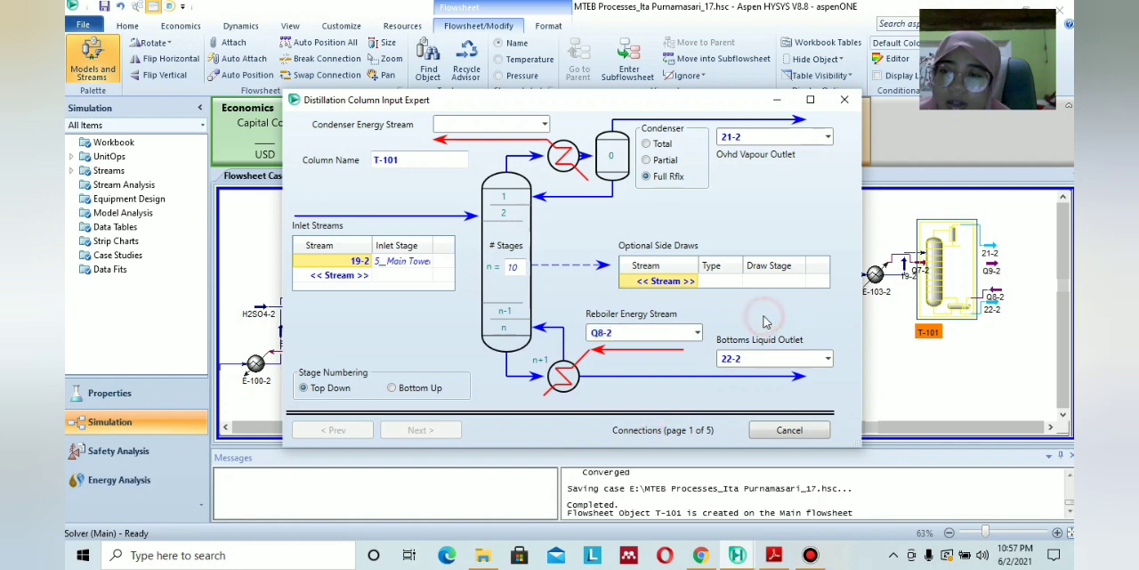
# Assign Q9-2 as the condenser energy stream of column T-101 and return to its connections setup.
pyautogui.click(737, 555)
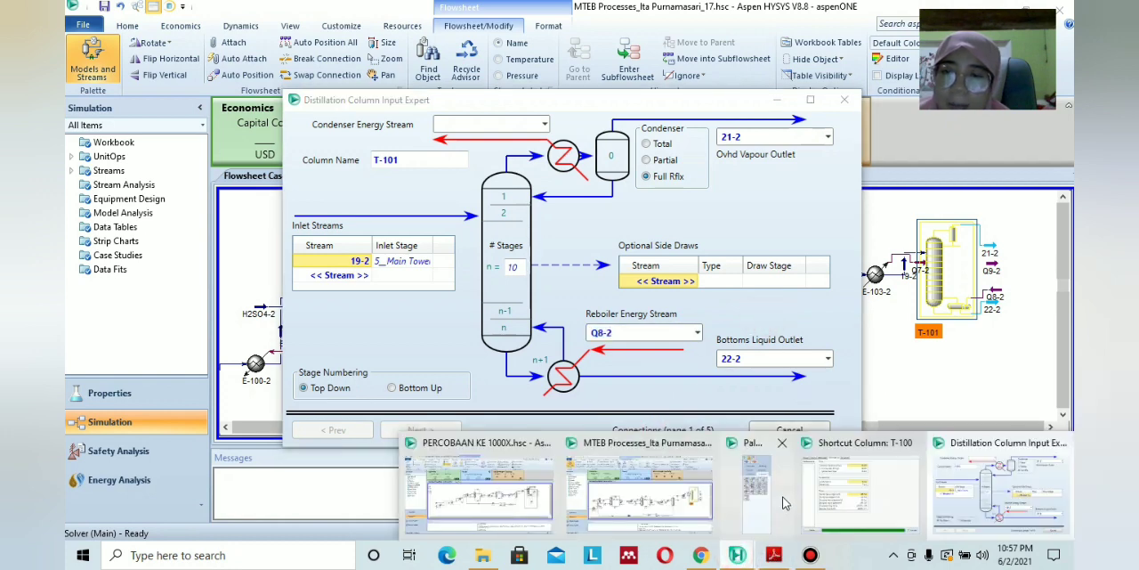
pyautogui.moveTo(490, 492)
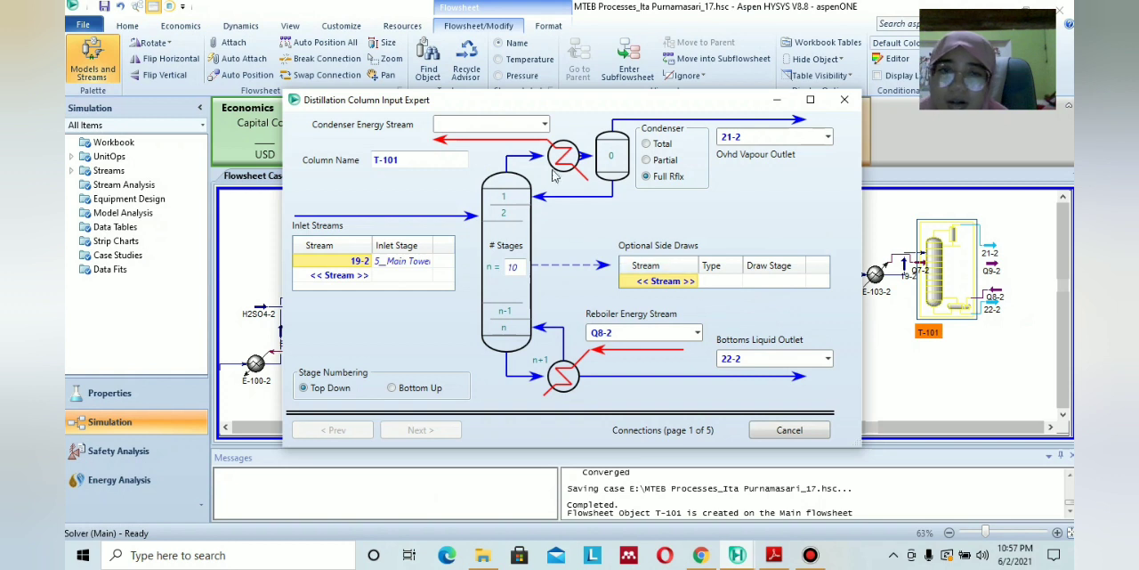
pyautogui.click(545, 124)
pyautogui.click(478, 277)
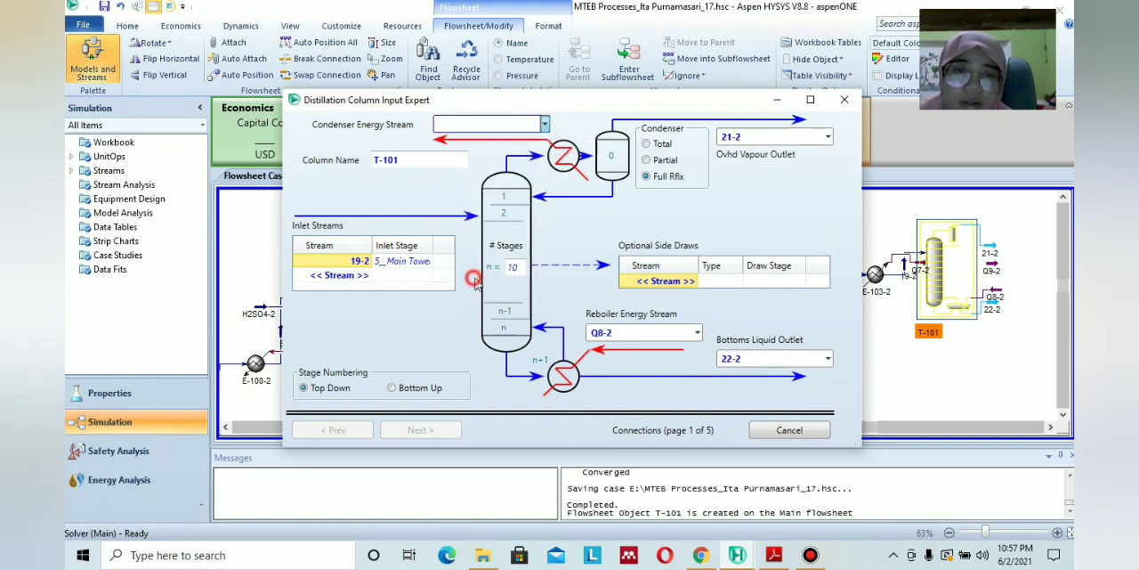
pyautogui.click(776, 100)
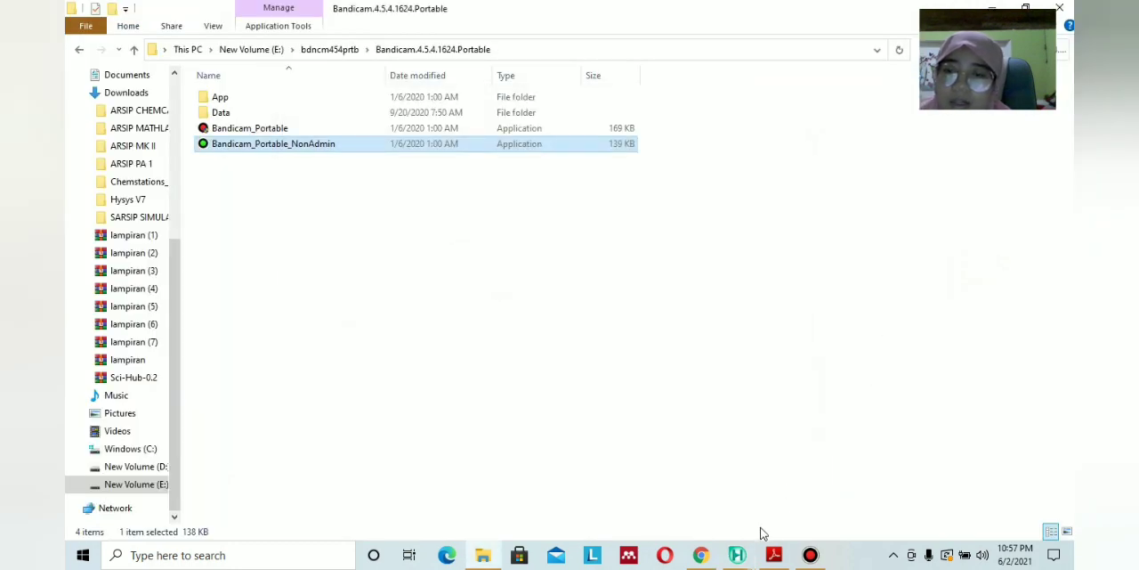
pyautogui.moveTo(737, 553)
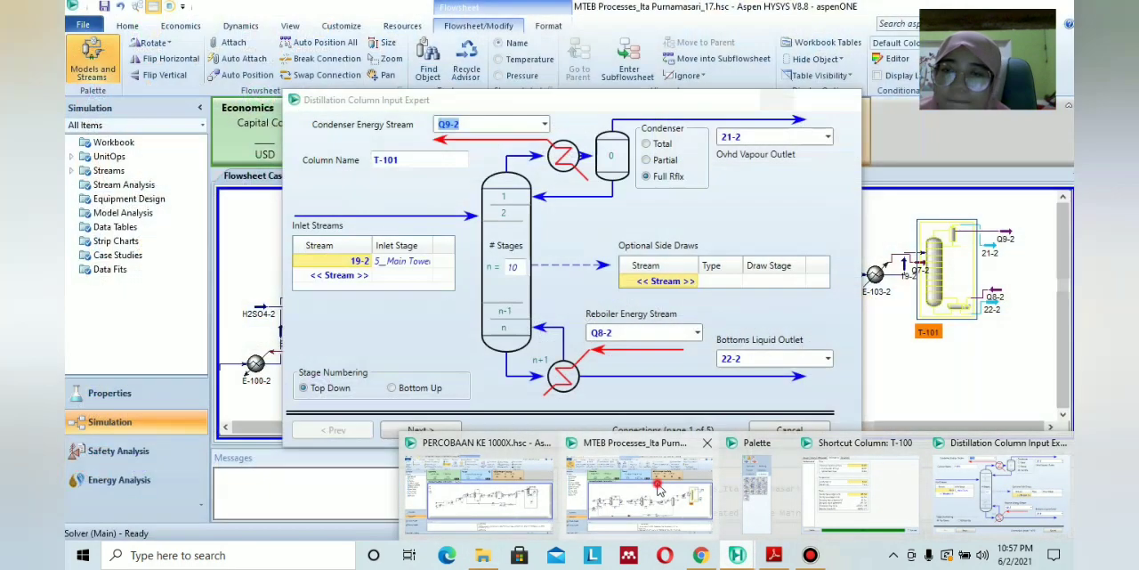
pyautogui.click(641, 490)
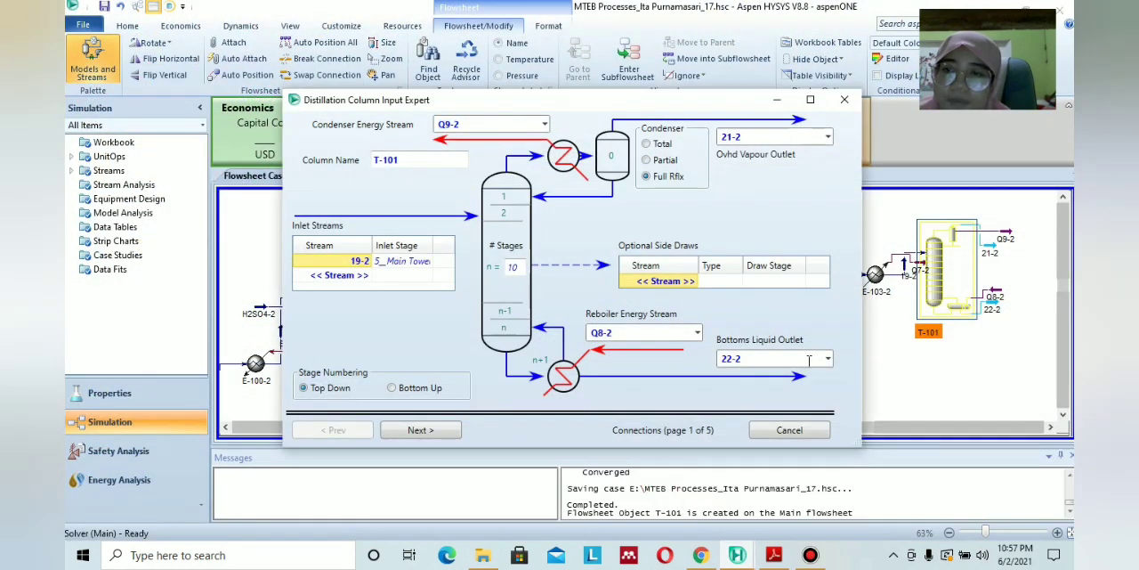
# Review the tray, temperature and flow performance of shortcut column T-100, and close its window and the T-101 input expert.
pyautogui.click(776, 100)
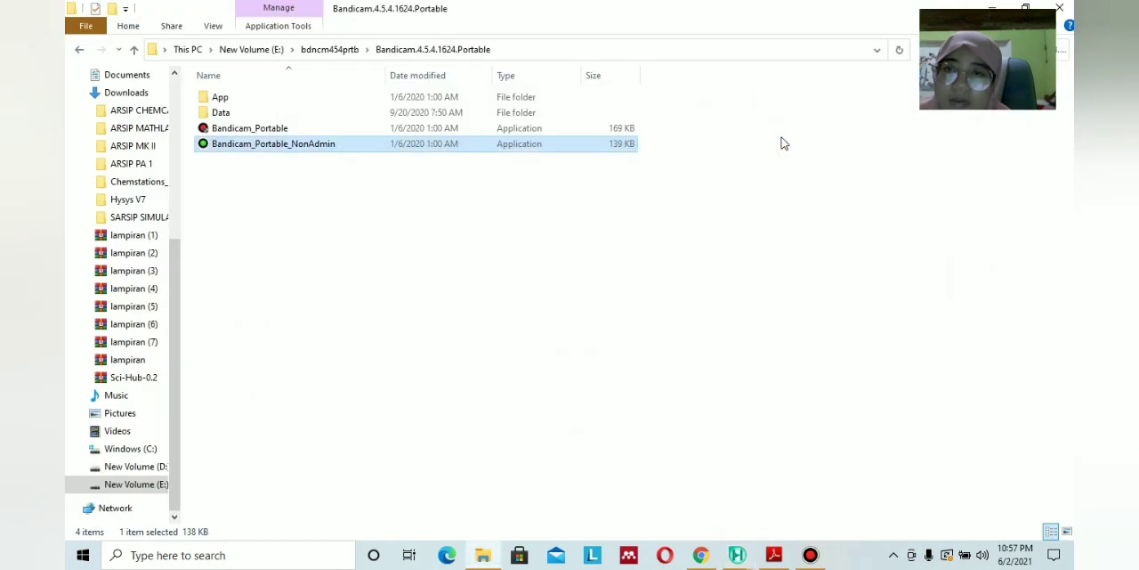
pyautogui.click(748, 559)
pyautogui.click(858, 505)
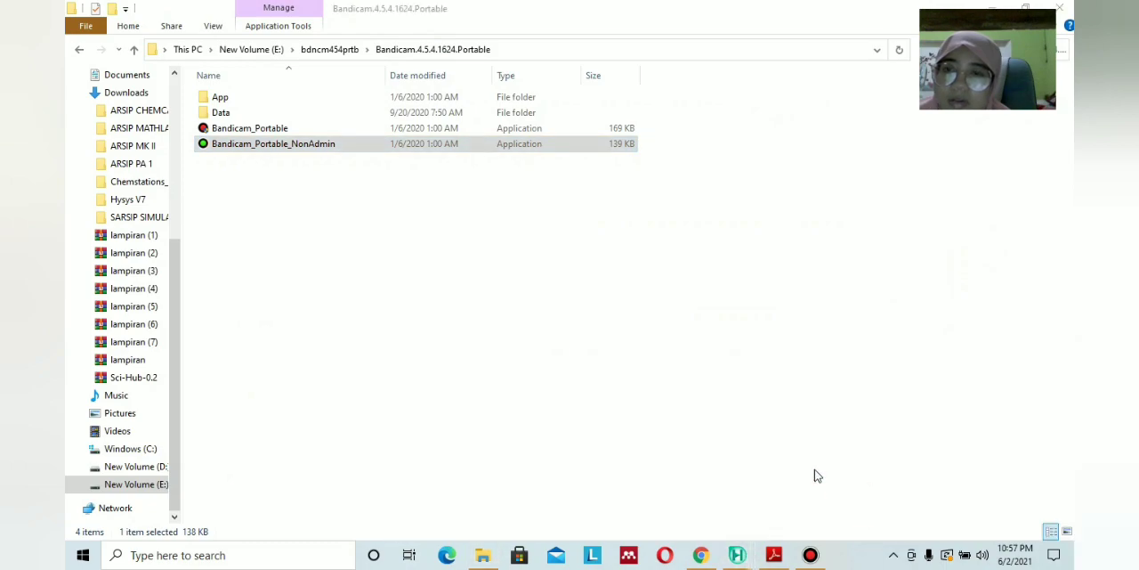
pyautogui.click(749, 558)
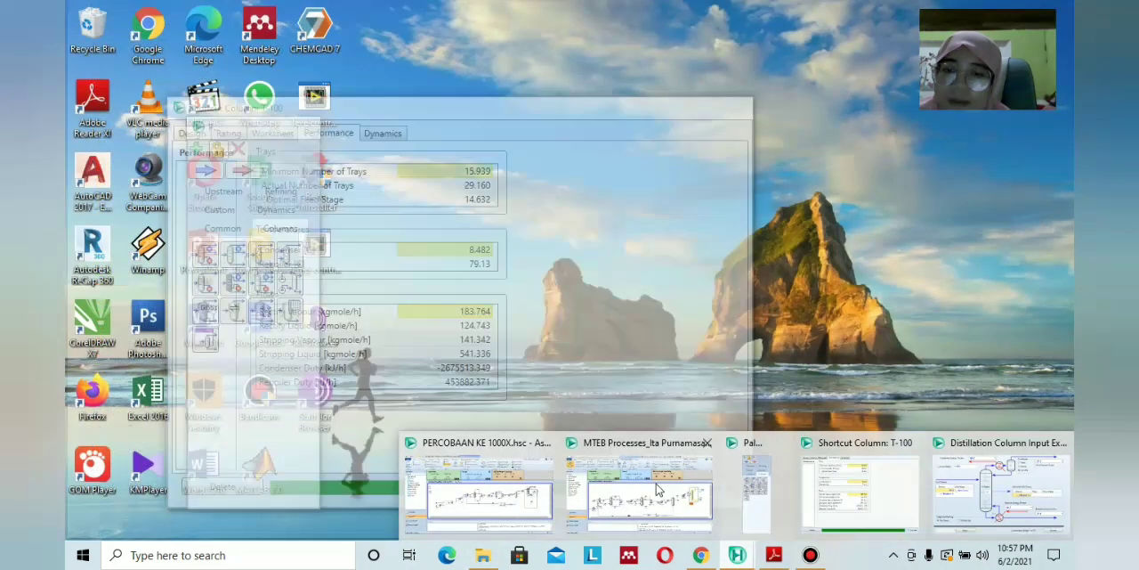
pyautogui.moveTo(657, 488)
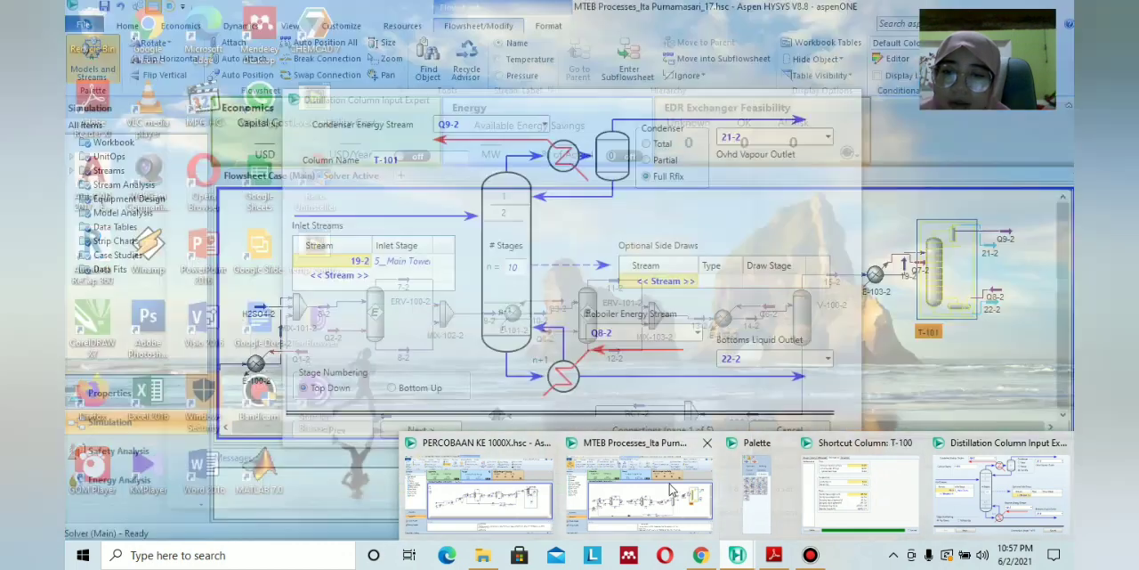
pyautogui.click(670, 488)
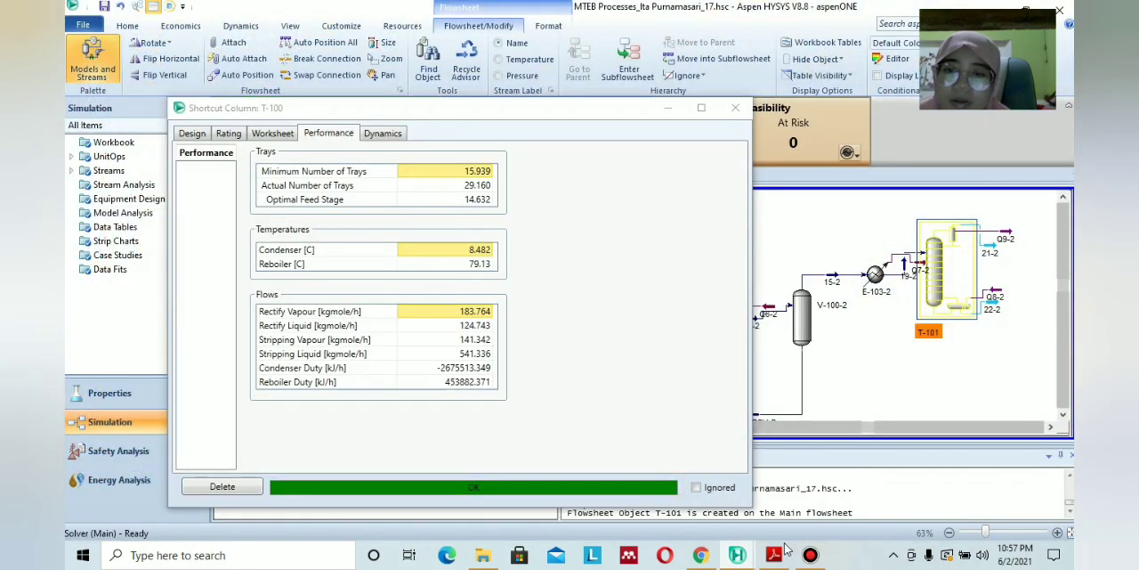
pyautogui.click(738, 554)
pyautogui.click(674, 476)
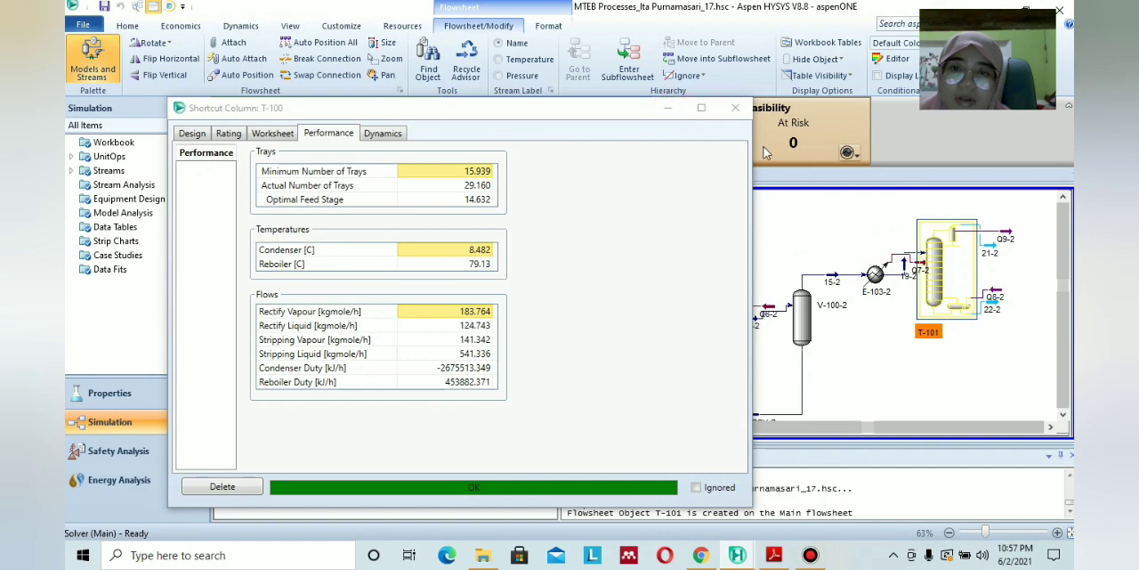
pyautogui.moveTo(744, 554)
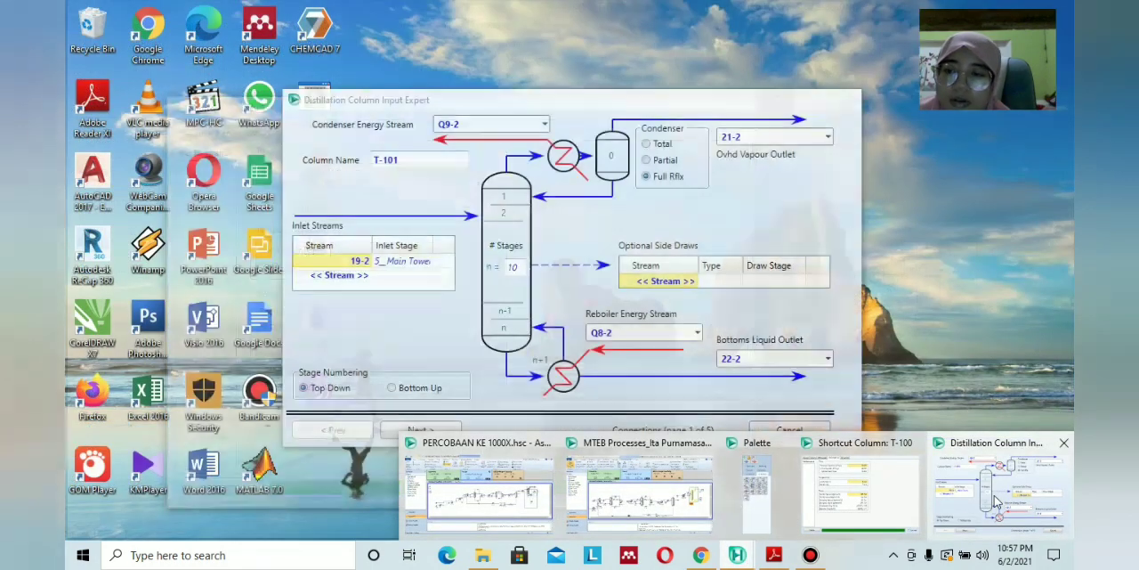
pyautogui.click(1001, 489)
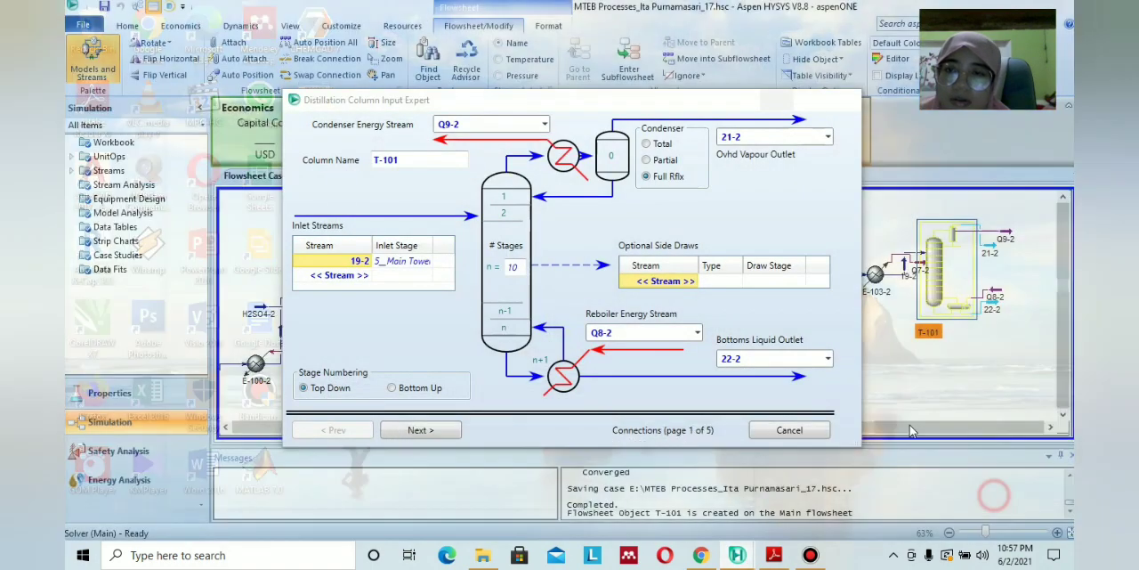
pyautogui.click(847, 104)
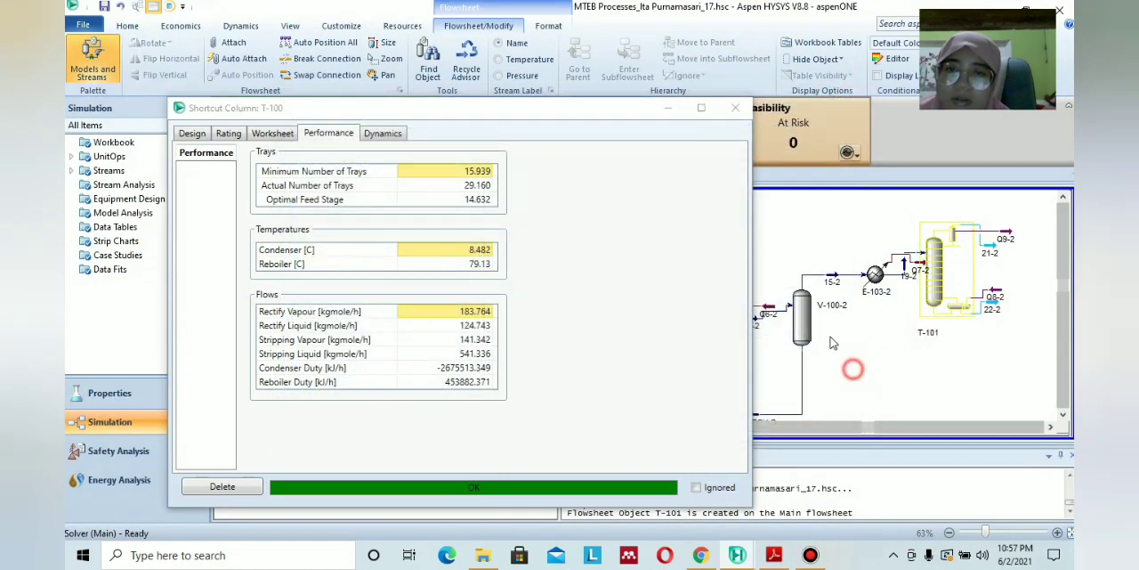
pyautogui.click(735, 108)
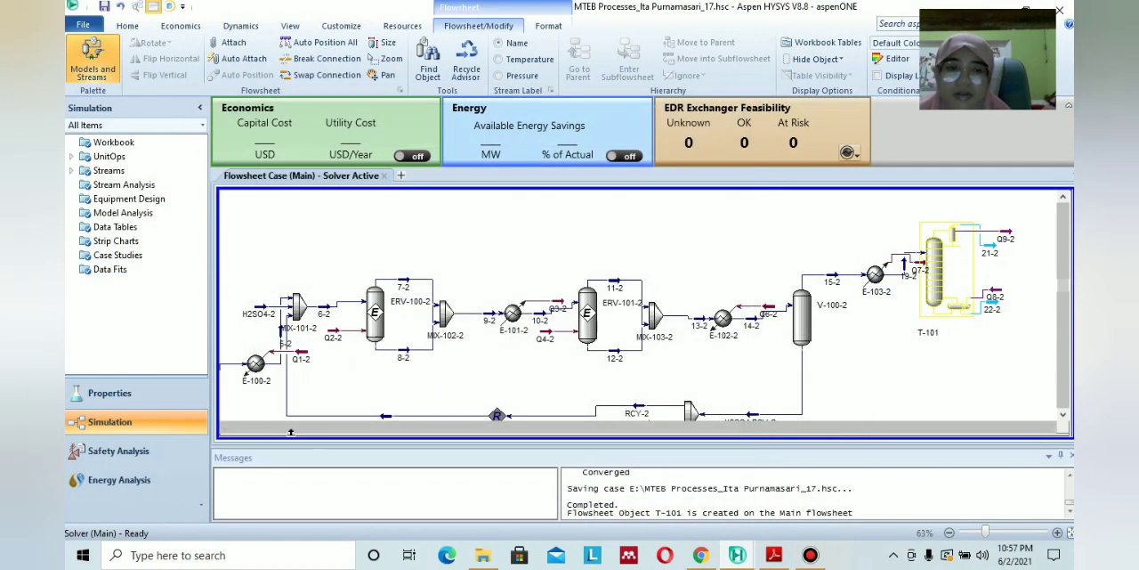
# Check the design connections of shortcut column T-100 in the original flowsheet and close its window.
pyautogui.click(227, 428)
pyautogui.click(226, 427)
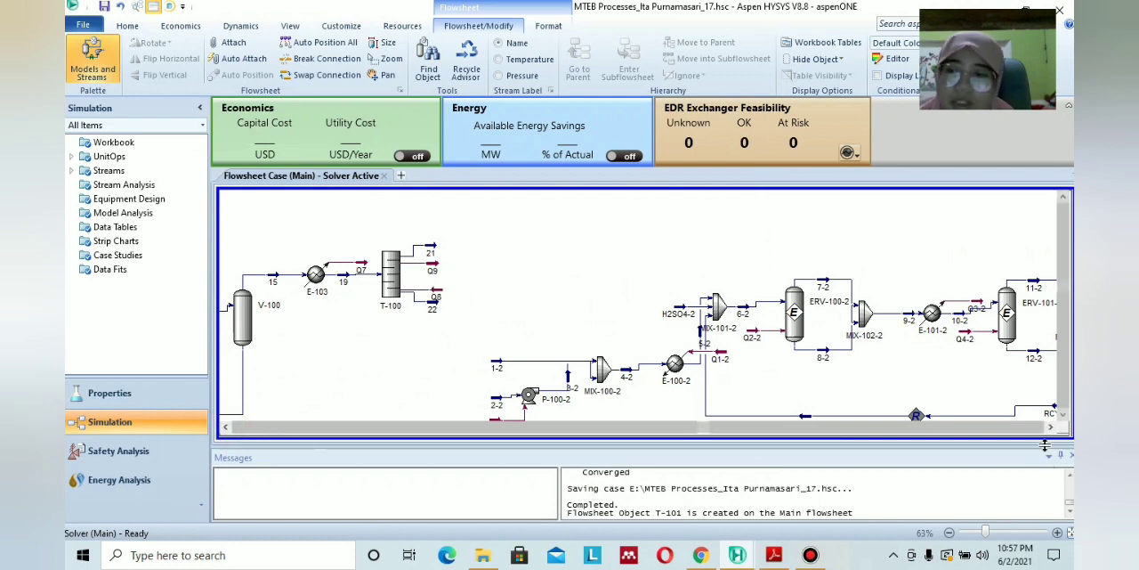
pyautogui.doubleClick(388, 274)
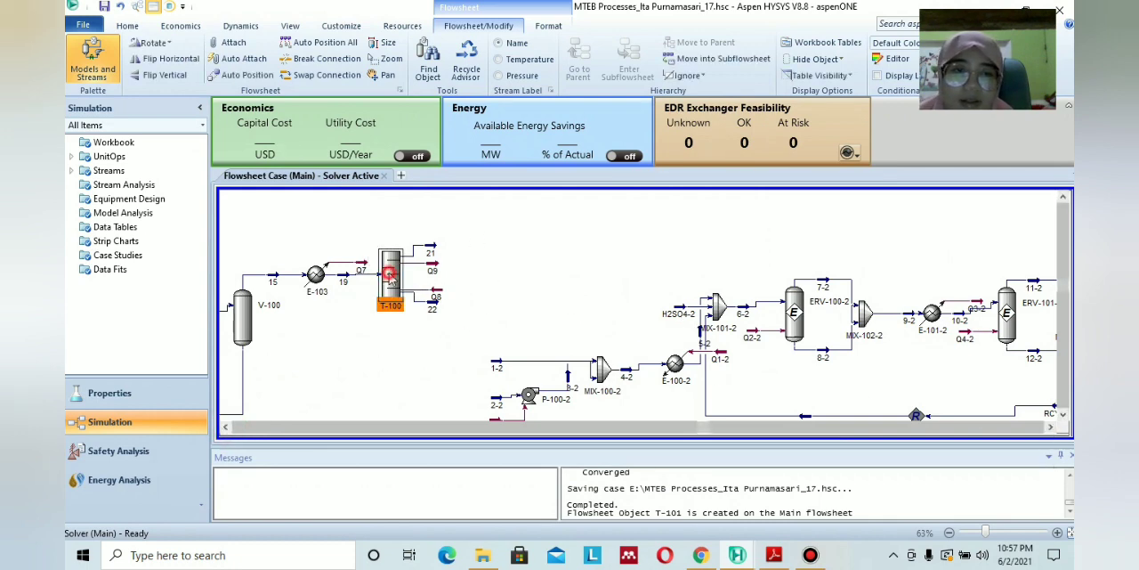
pyautogui.click(119, 61)
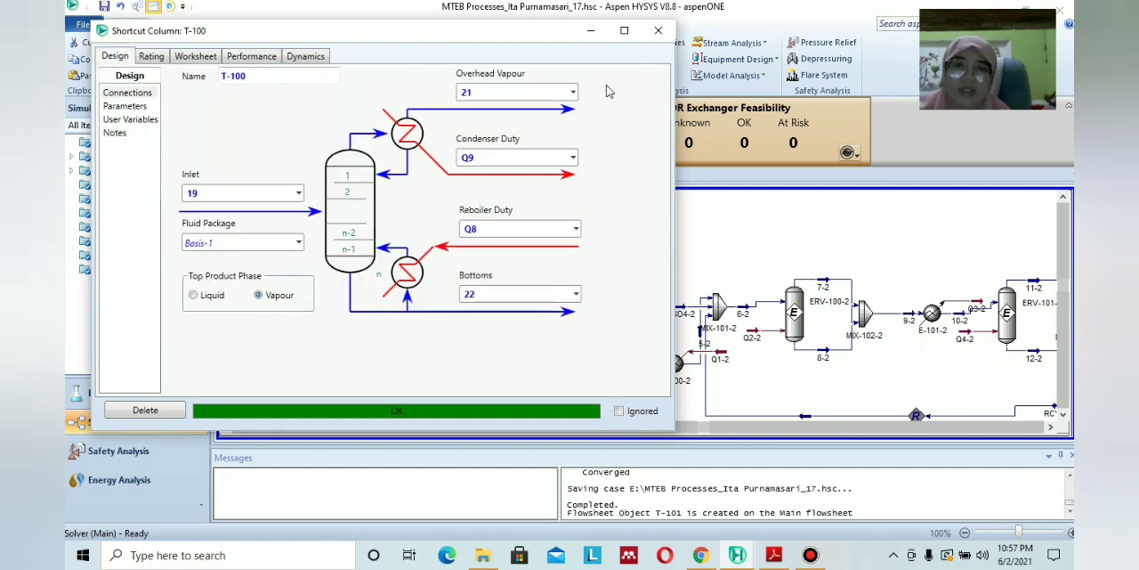
pyautogui.click(658, 31)
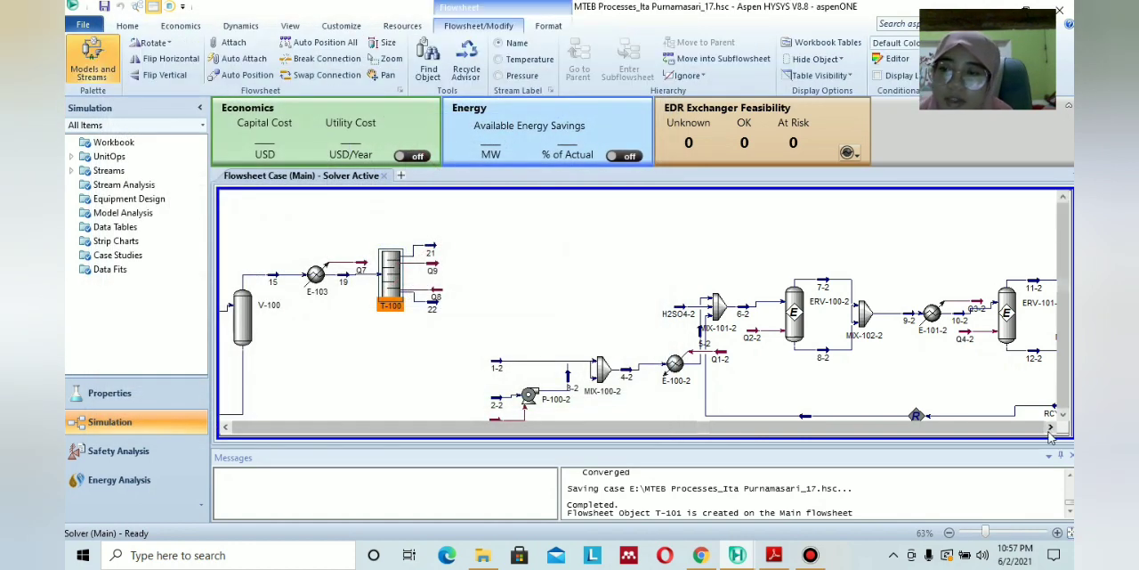
# Reopen the input expert of column T-101 and accept its stream connections to reach the reboiler configuration.
pyautogui.click(1050, 427)
pyautogui.click(1051, 427)
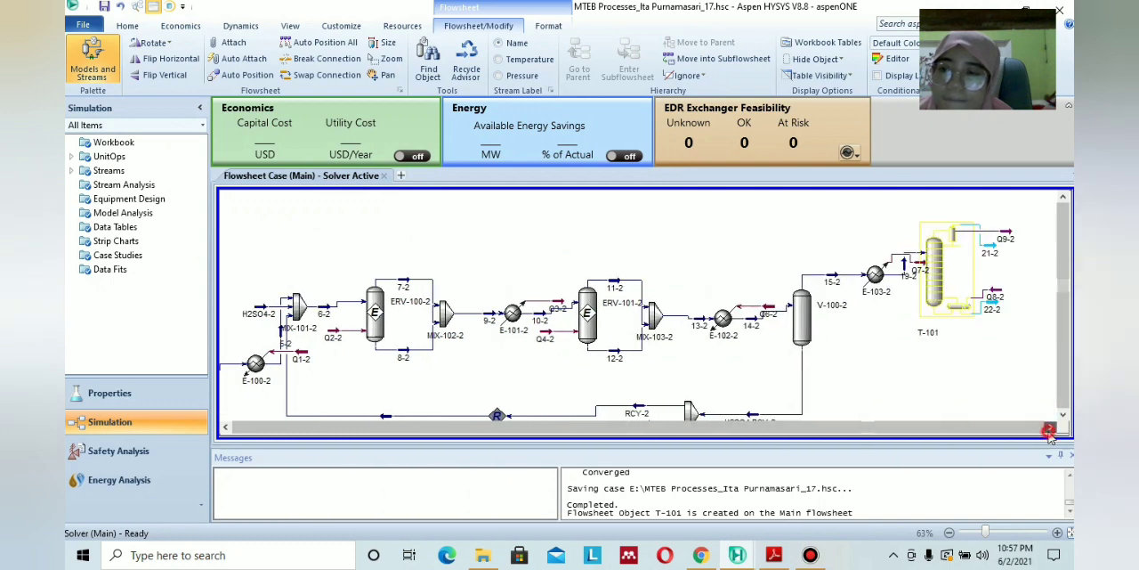
pyautogui.doubleClick(930, 263)
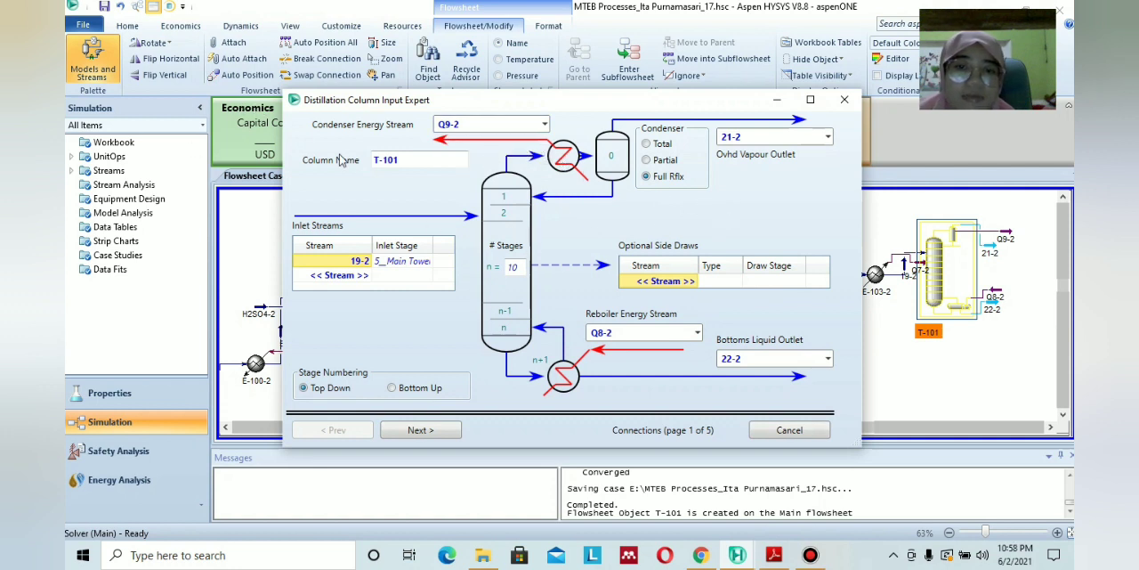
pyautogui.click(422, 429)
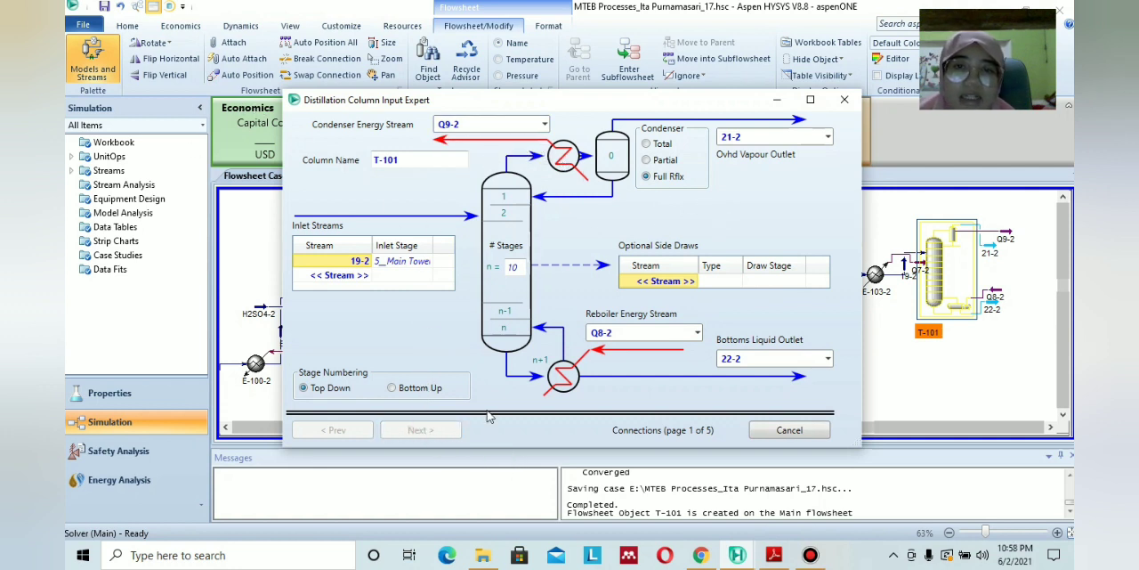
pyautogui.click(417, 430)
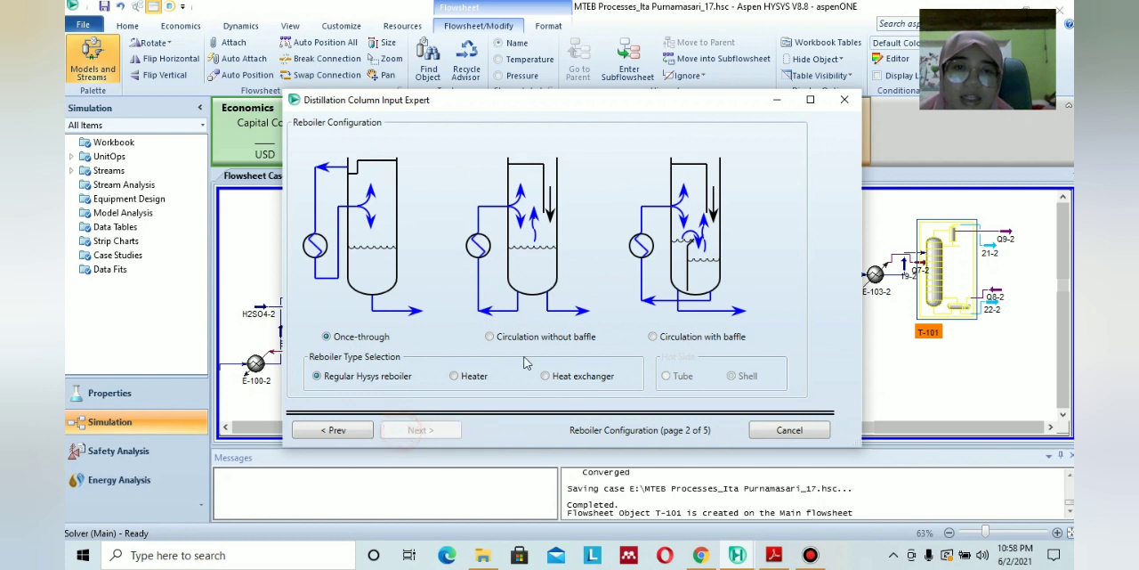
# Switch to the module PDF in Adobe Reader and look up the column's condenser and reboiler pressures.
pyautogui.click(712, 161)
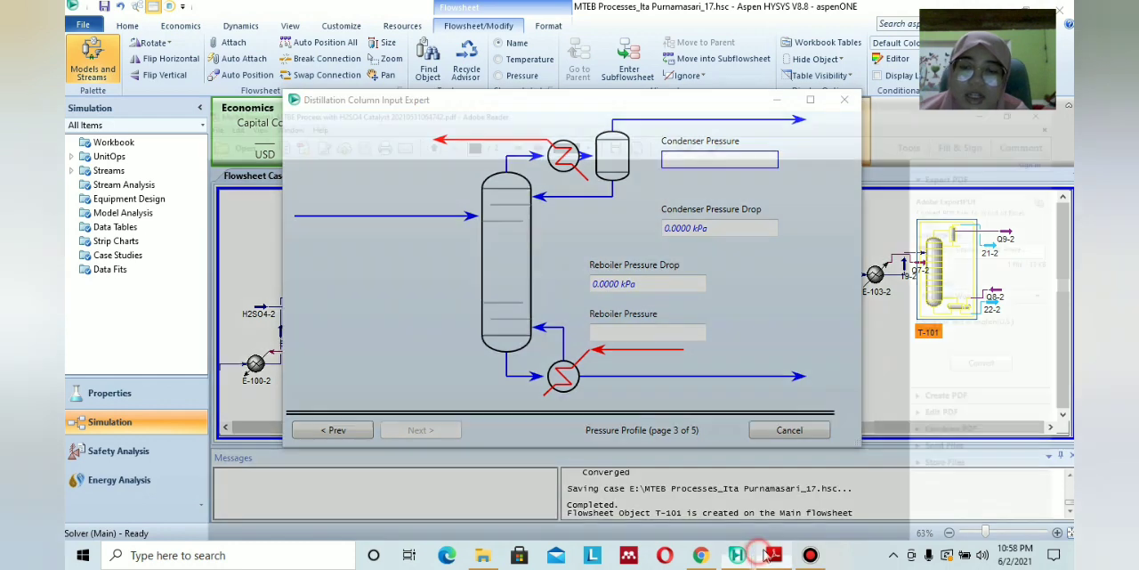
pyautogui.click(773, 555)
pyautogui.scroll(10, 629, 294)
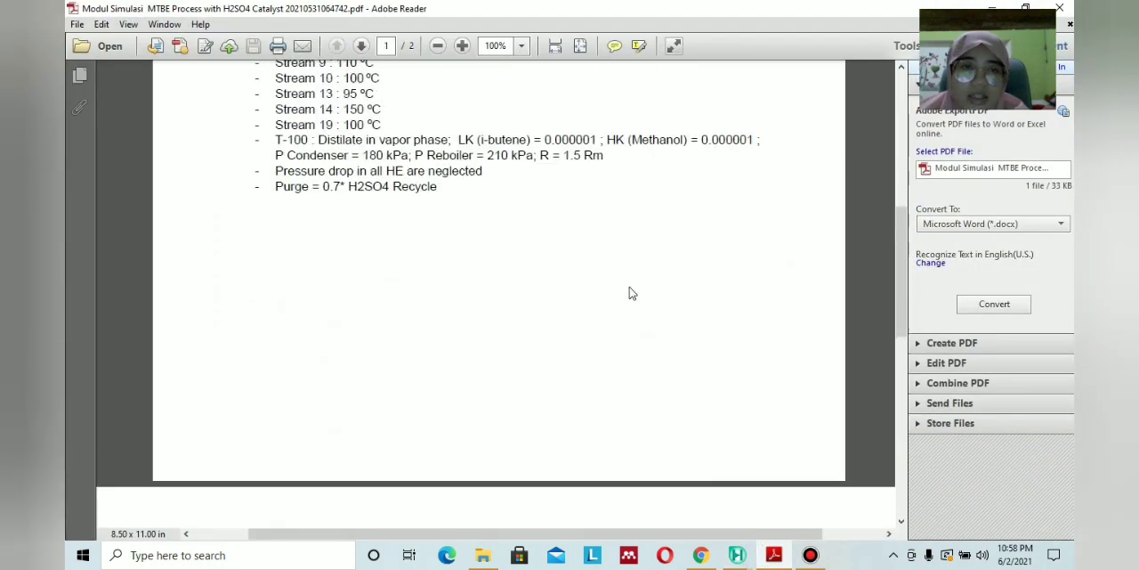
pyautogui.scroll(1, 629, 293)
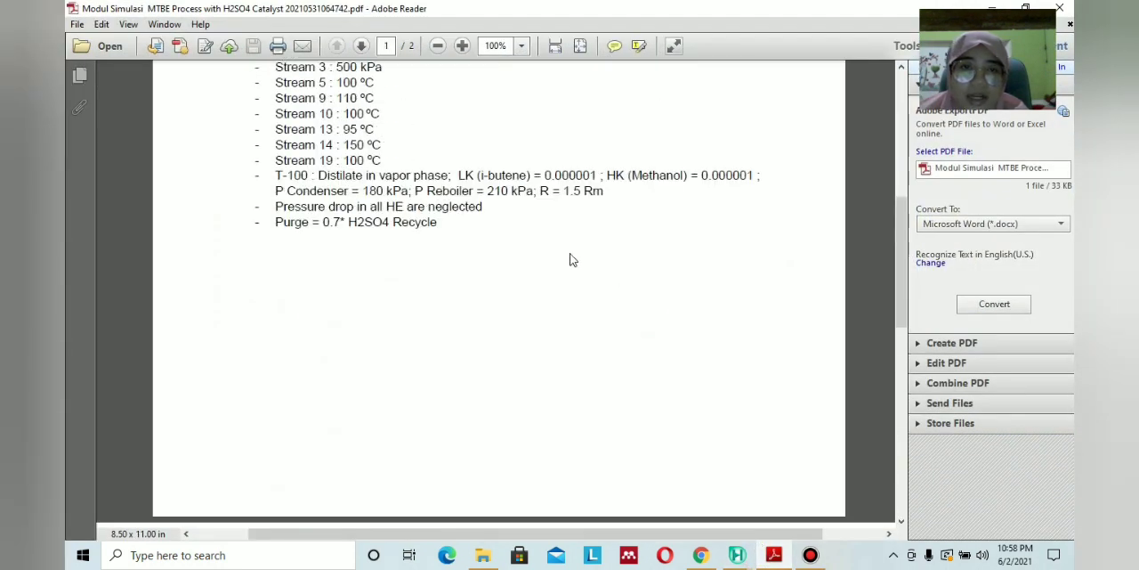
# Return to Aspen HYSYS and set T-101's condenser pressure to 180 kPa and reboiler pressure to 210 kPa.
pyautogui.click(748, 554)
pyautogui.click(730, 155)
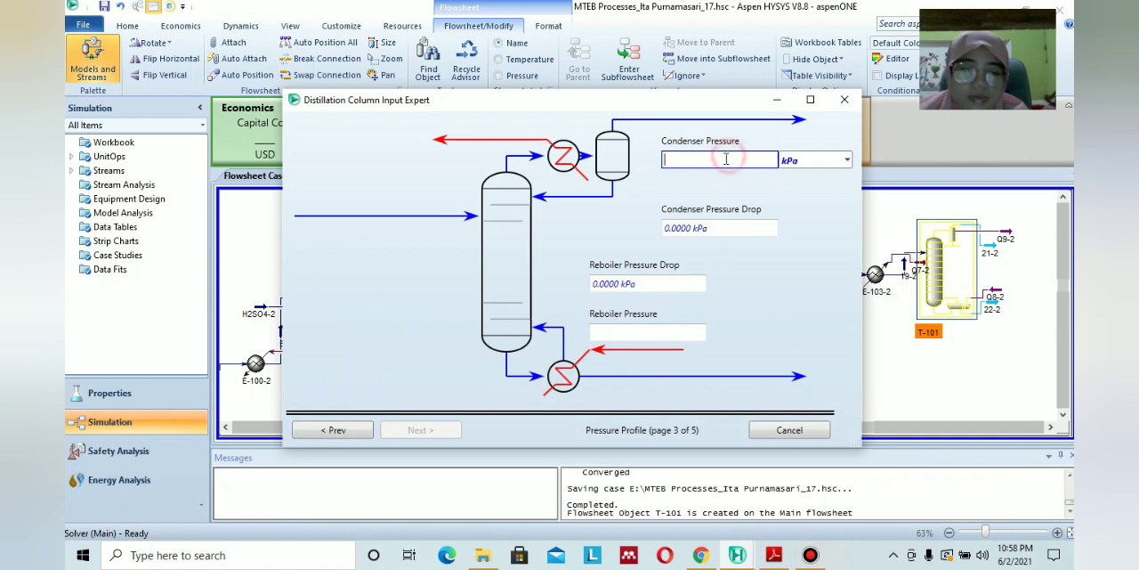
pyautogui.write('180')
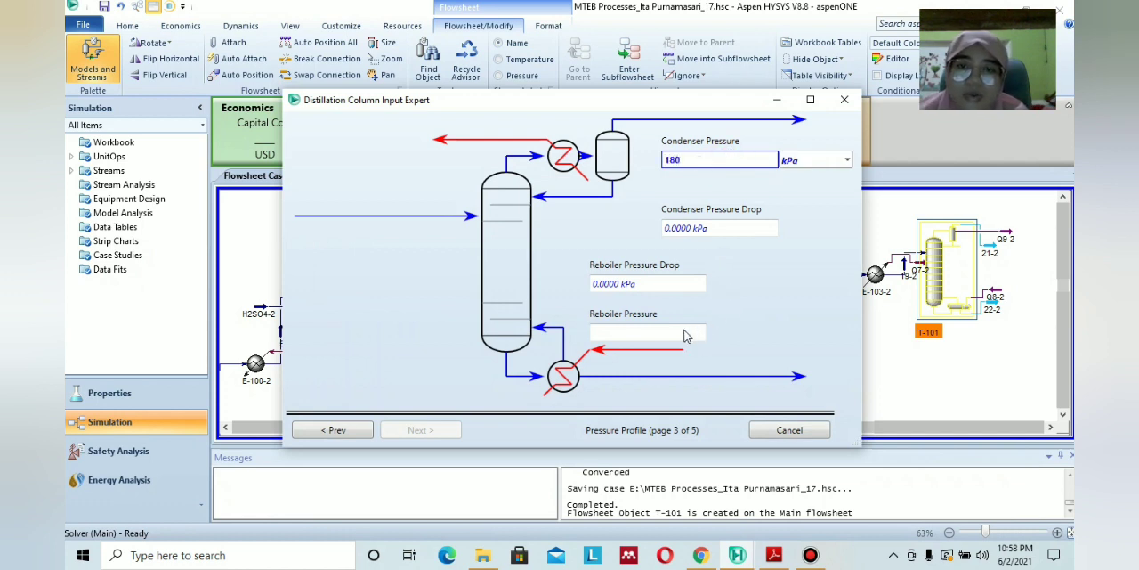
pyautogui.click(655, 332)
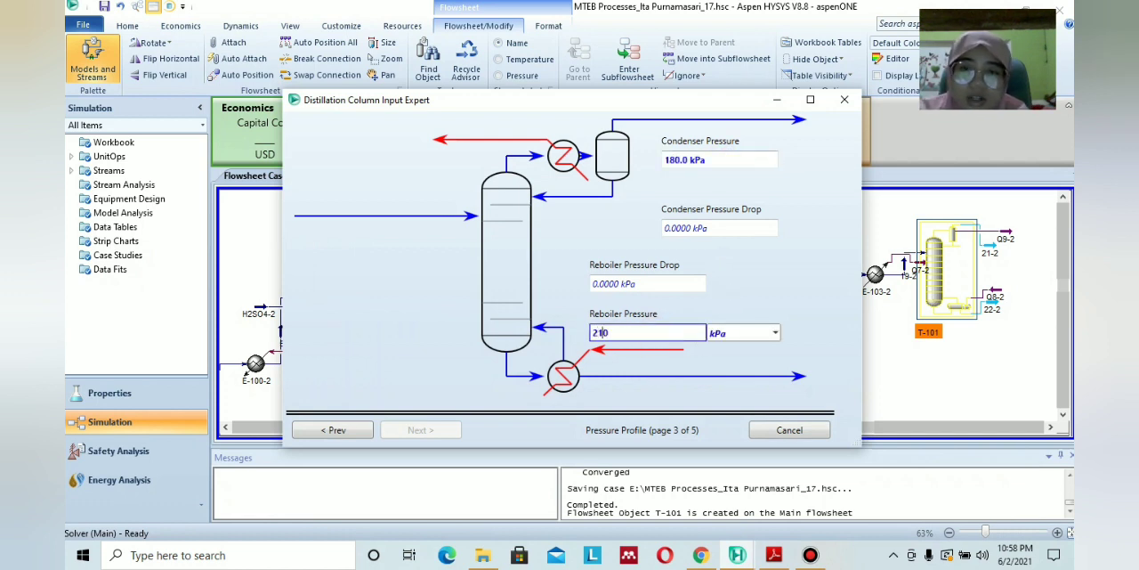
pyautogui.click(731, 257)
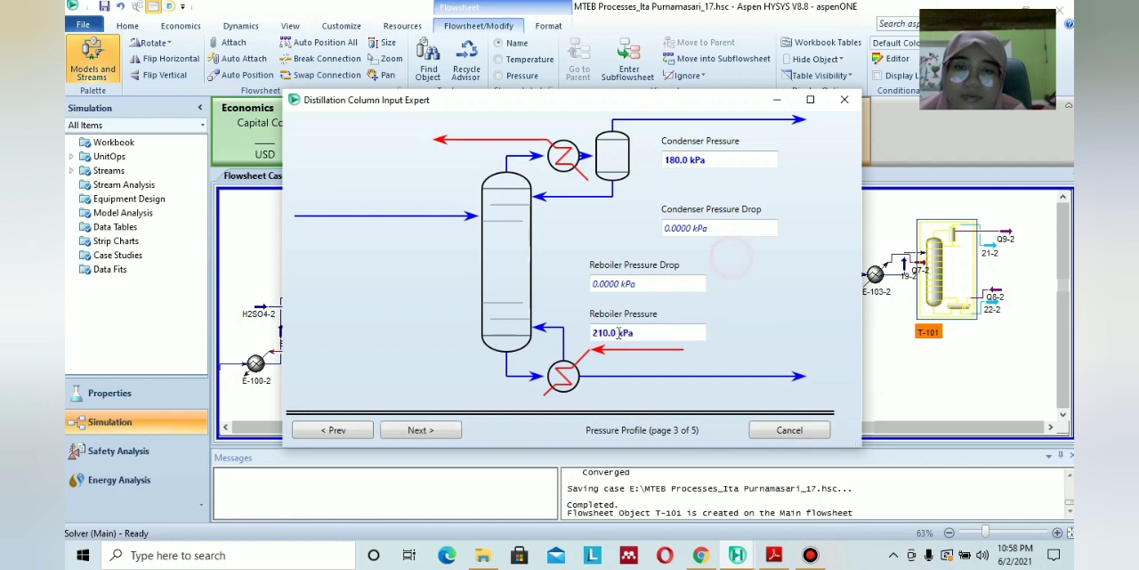
pyautogui.click(430, 432)
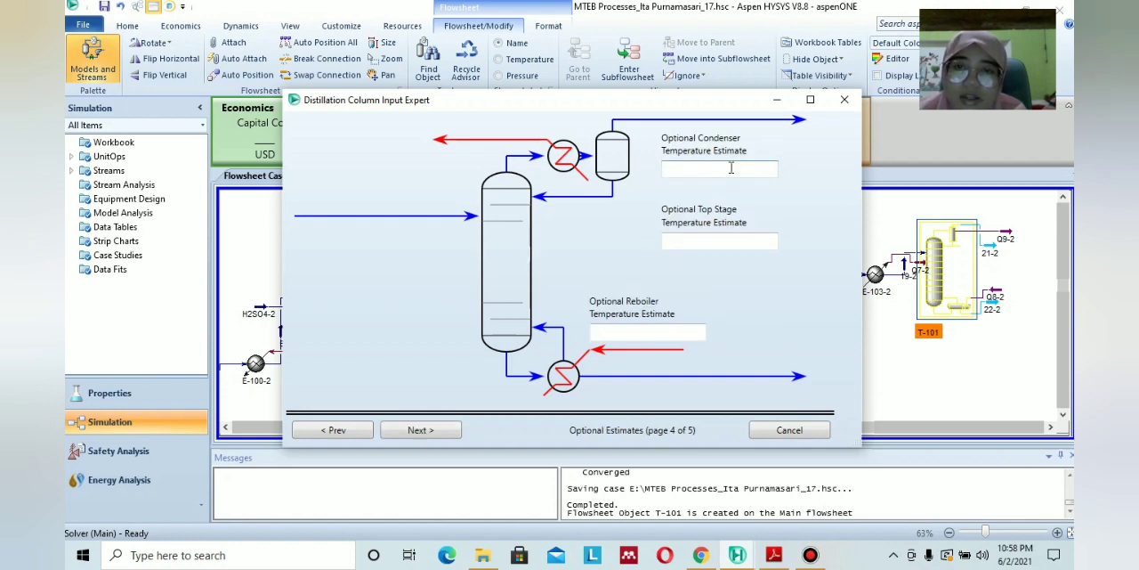
# Set T-101's temperature estimates to 8.482 C for the condenser and 79.13 C for the reboiler.
pyautogui.click(731, 169)
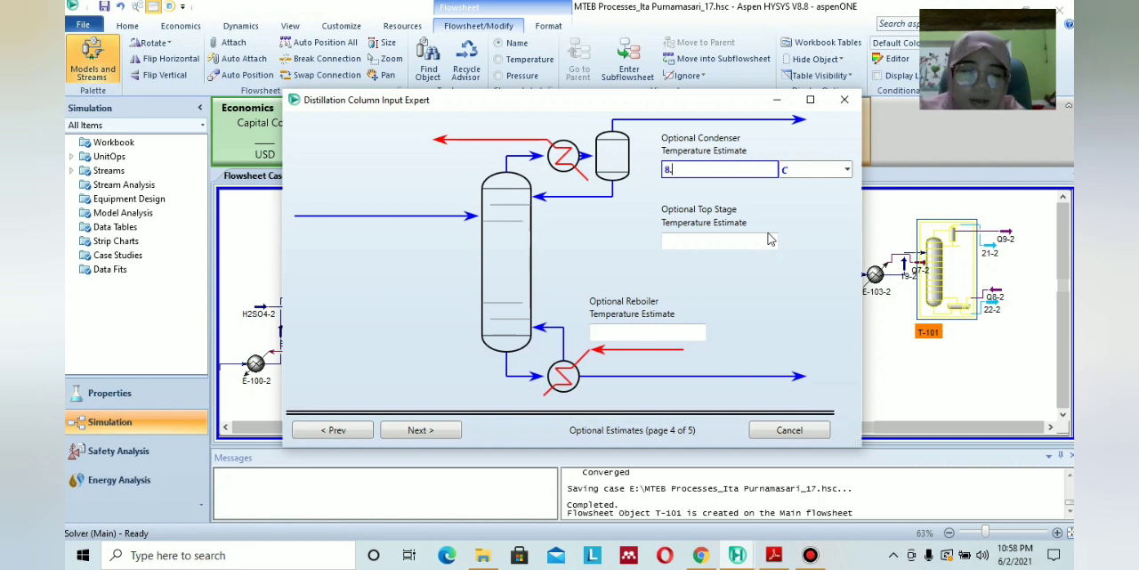
pyautogui.click(658, 333)
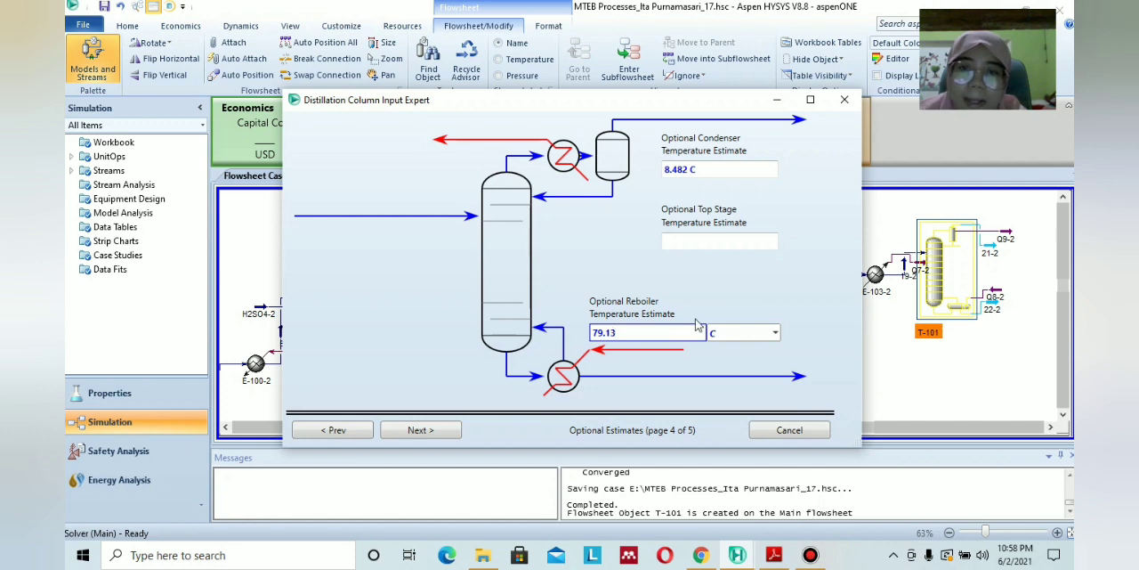
pyautogui.write('79.13')
pyautogui.click(736, 287)
pyautogui.click(437, 432)
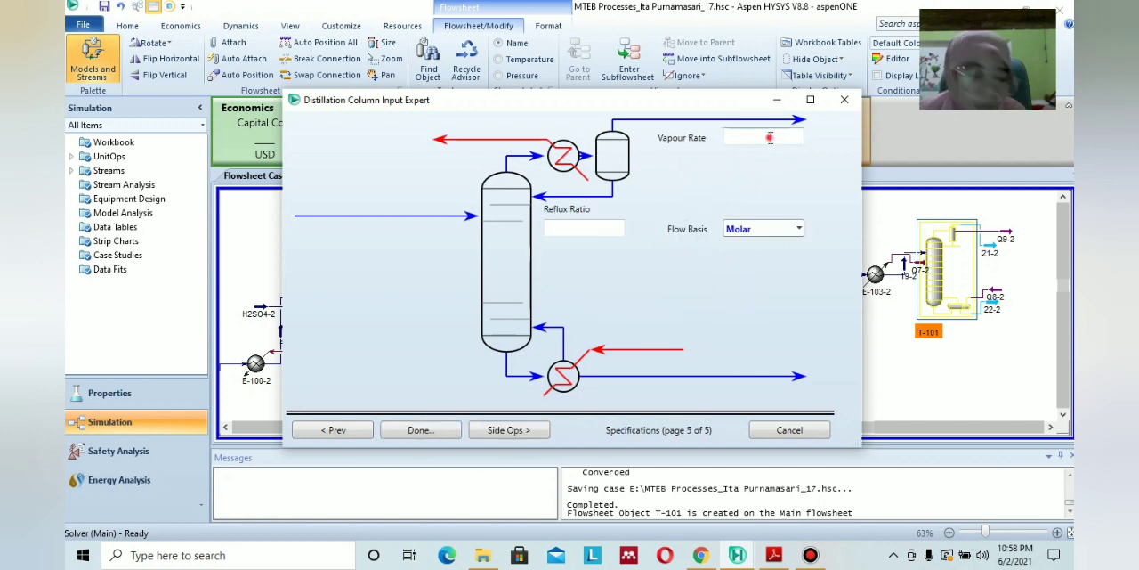
# Specify T-101's molar vapour rate as 183.764 kgmole/h and its reflux ratio as 2.1135, completing the input expert.
pyautogui.click(770, 138)
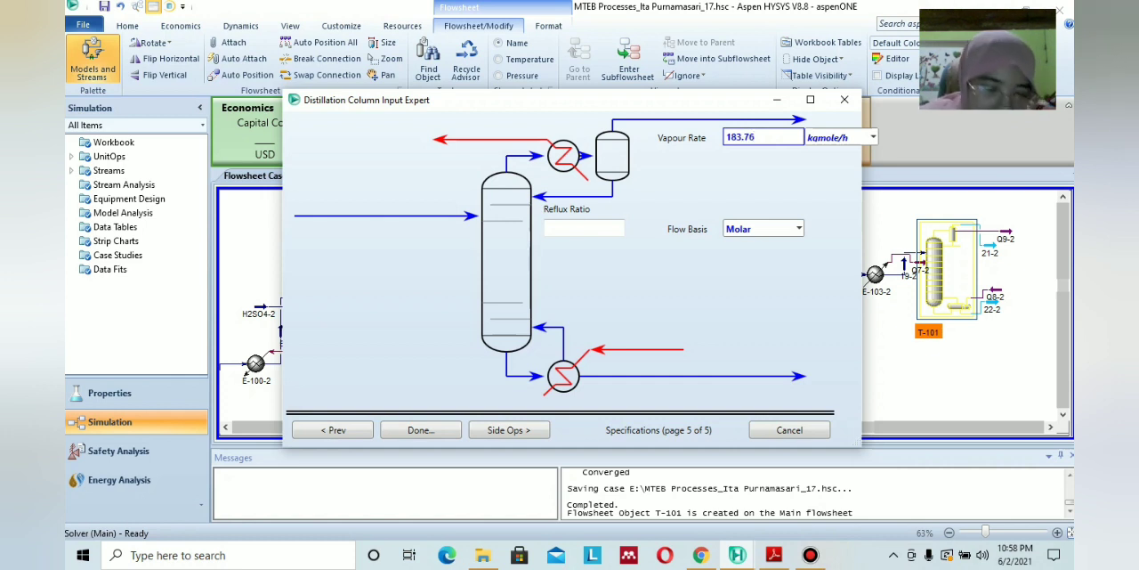
pyautogui.click(671, 280)
pyautogui.click(550, 229)
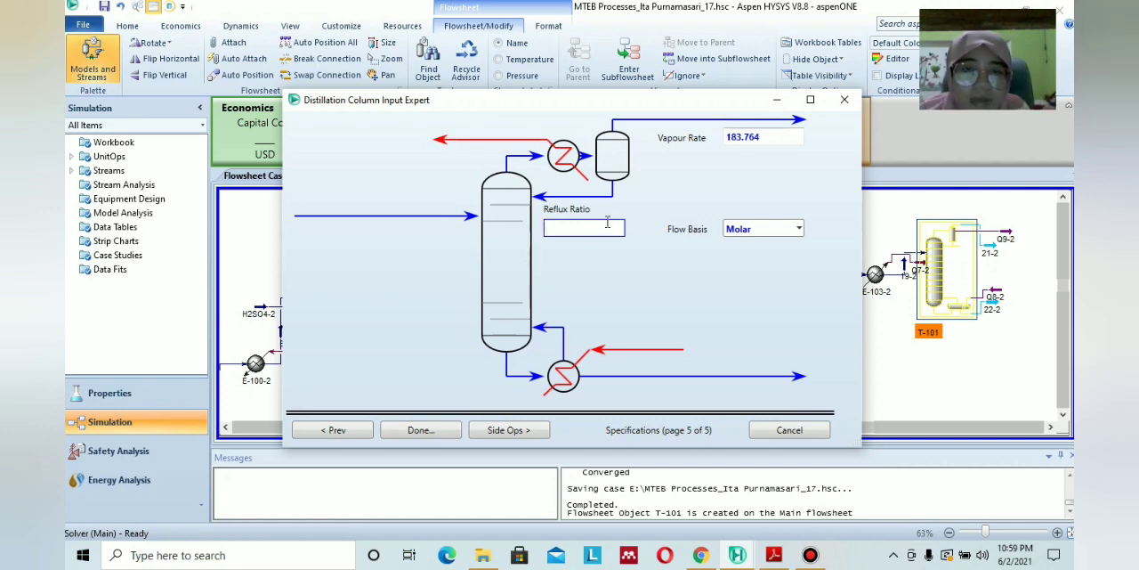
pyautogui.write('21')
pyautogui.press('BackSpace')
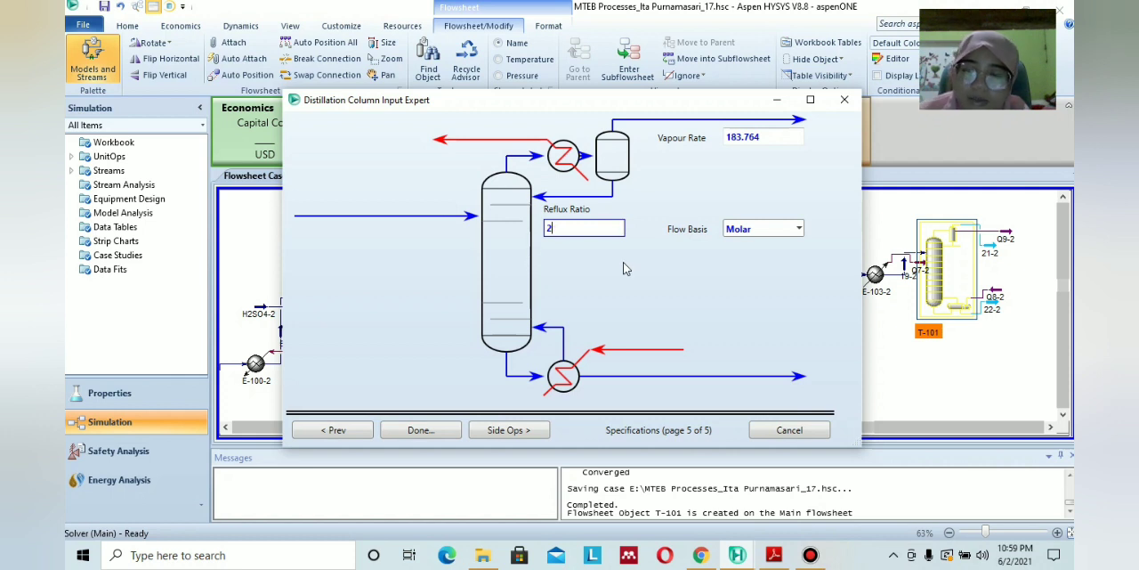
pyautogui.write('.1')
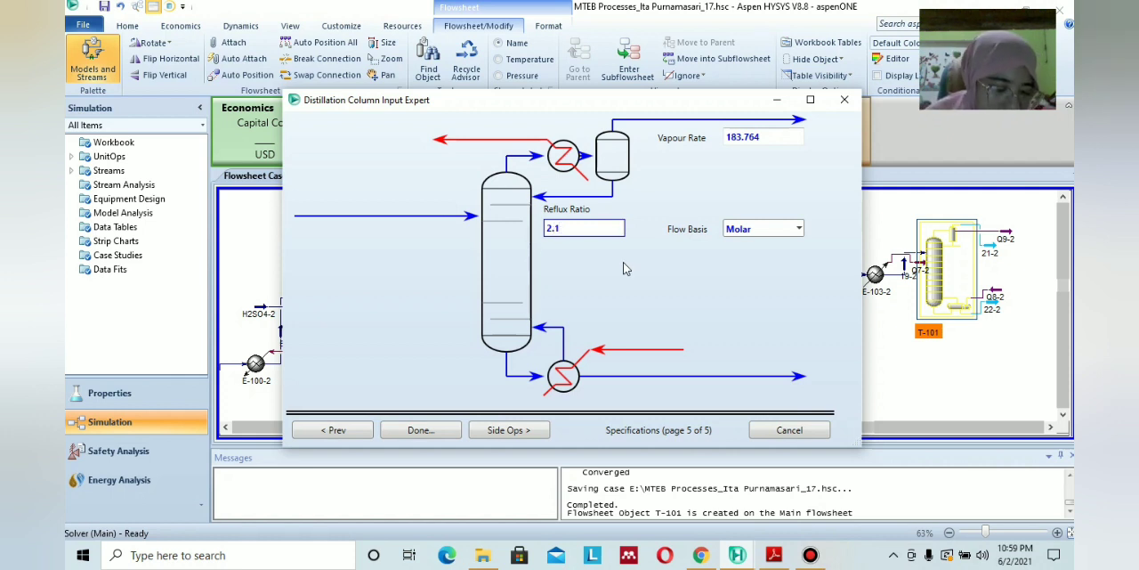
pyautogui.write('135')
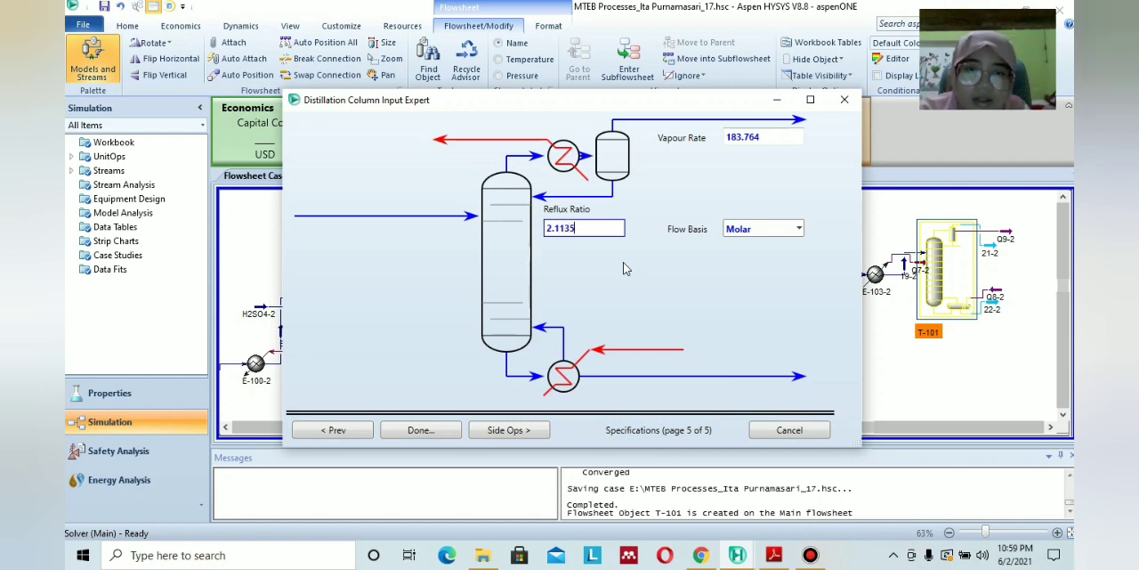
pyautogui.press('Return')
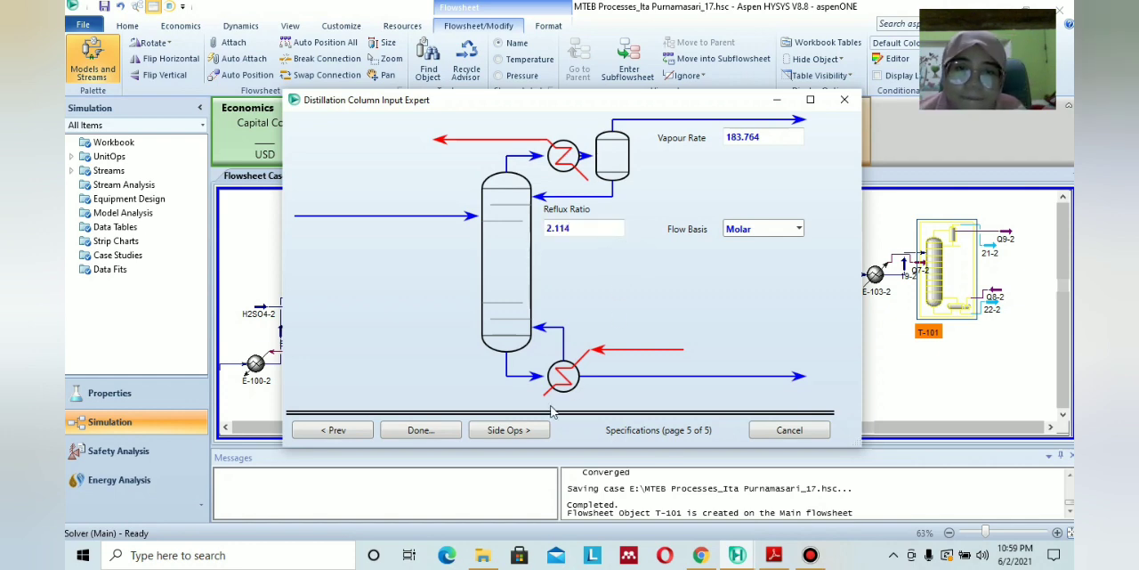
pyautogui.click(438, 431)
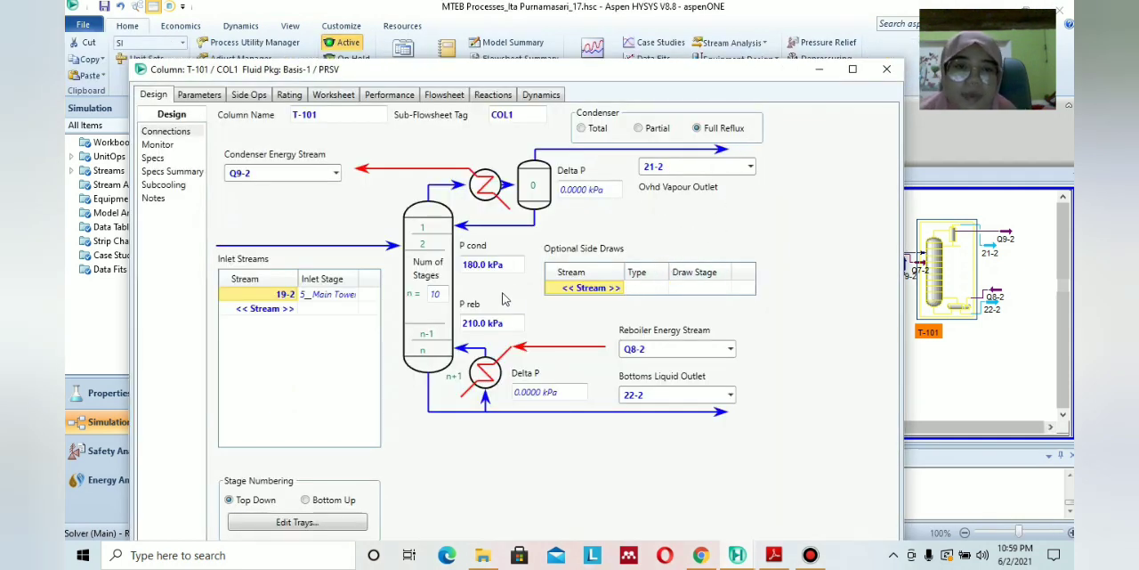
# Set the number of stages of column T-101 to 29.
pyautogui.click(441, 293)
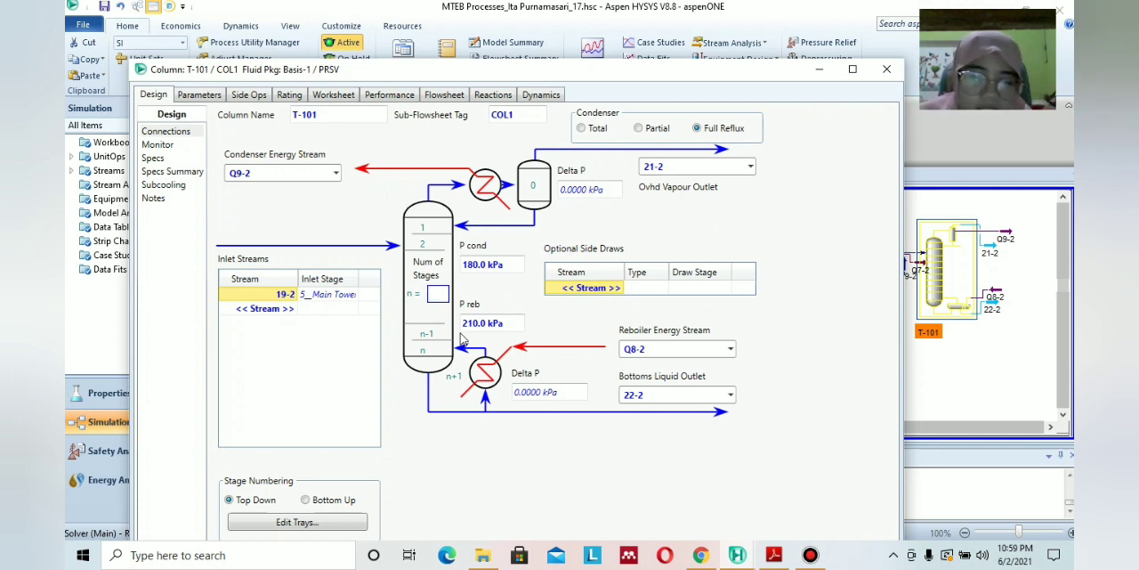
pyautogui.press('Return')
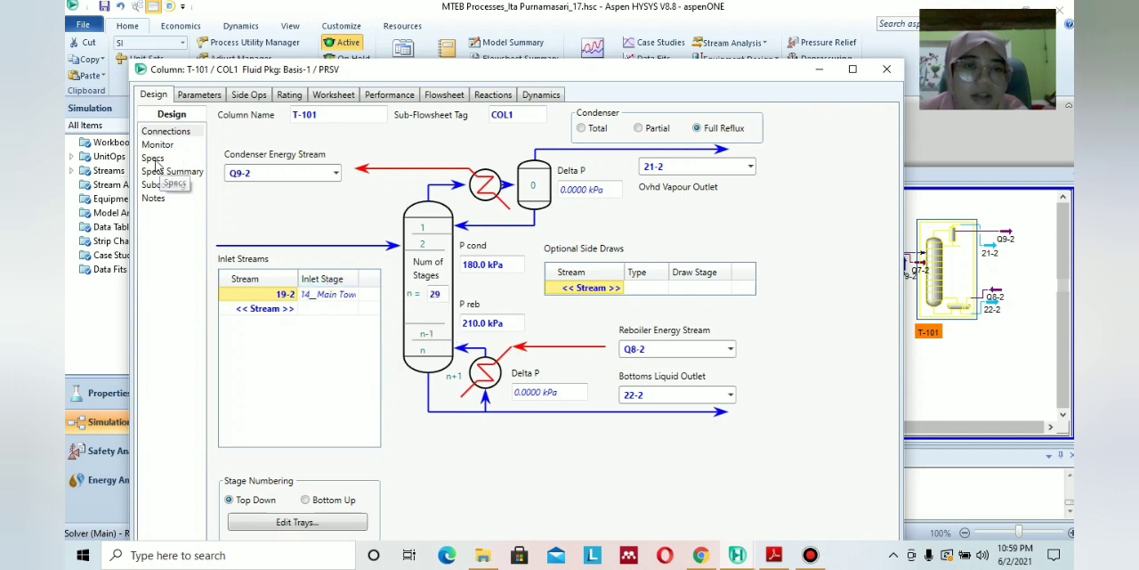
pyautogui.moveTo(718, 77); pyautogui.dragTo(723, 22)
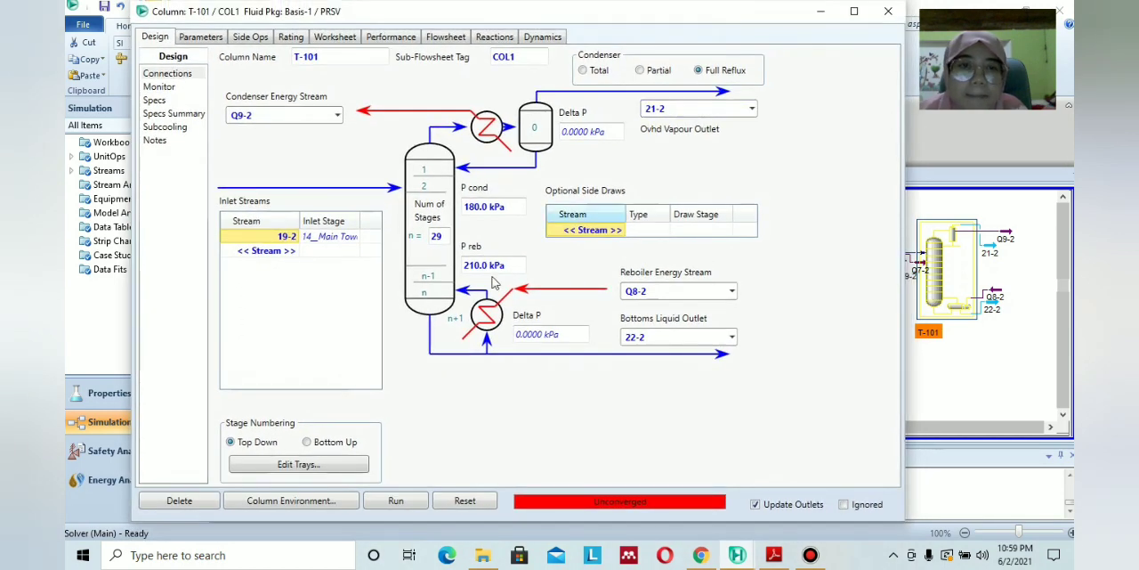
pyautogui.click(160, 87)
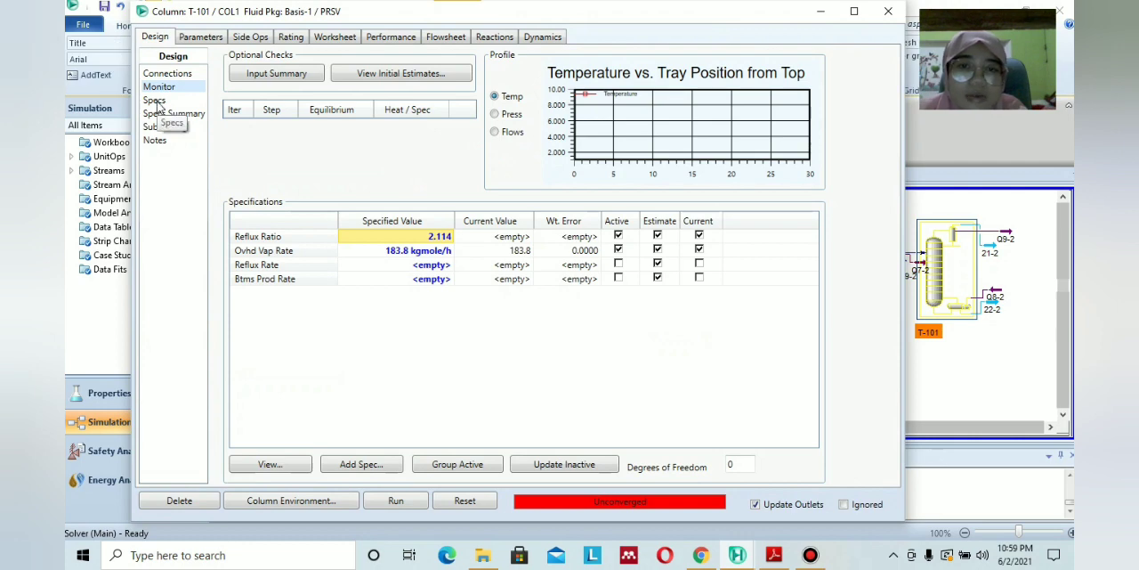
pyautogui.click(155, 101)
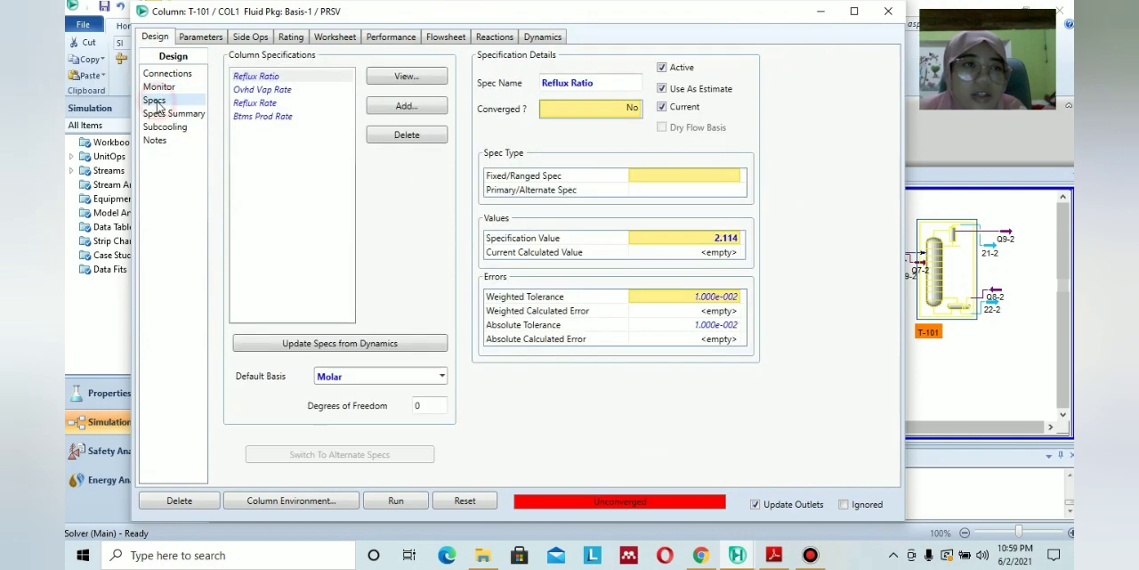
pyautogui.click(418, 108)
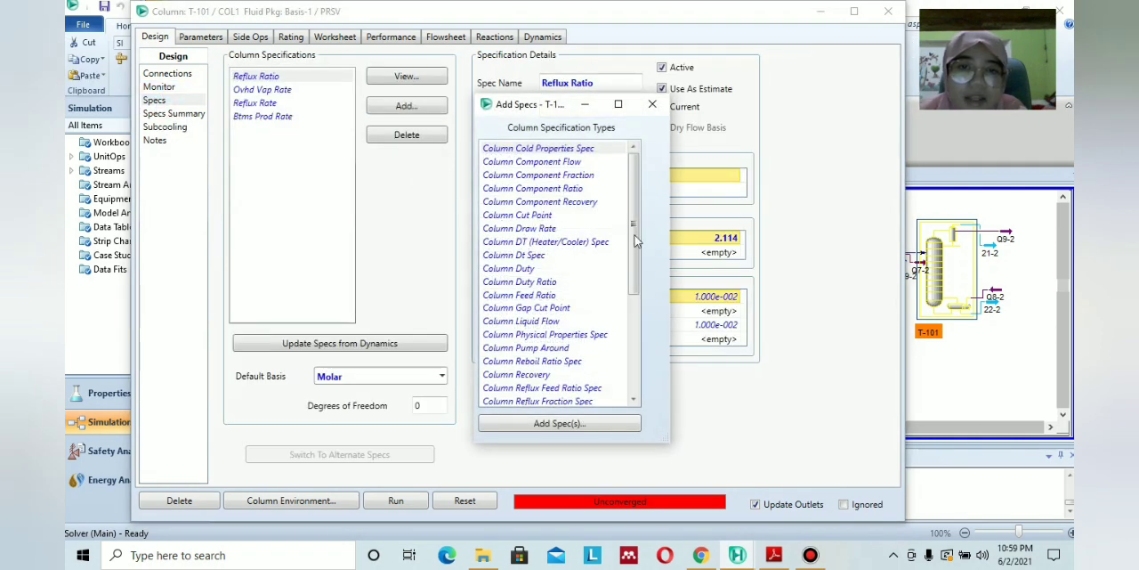
pyautogui.click(549, 230)
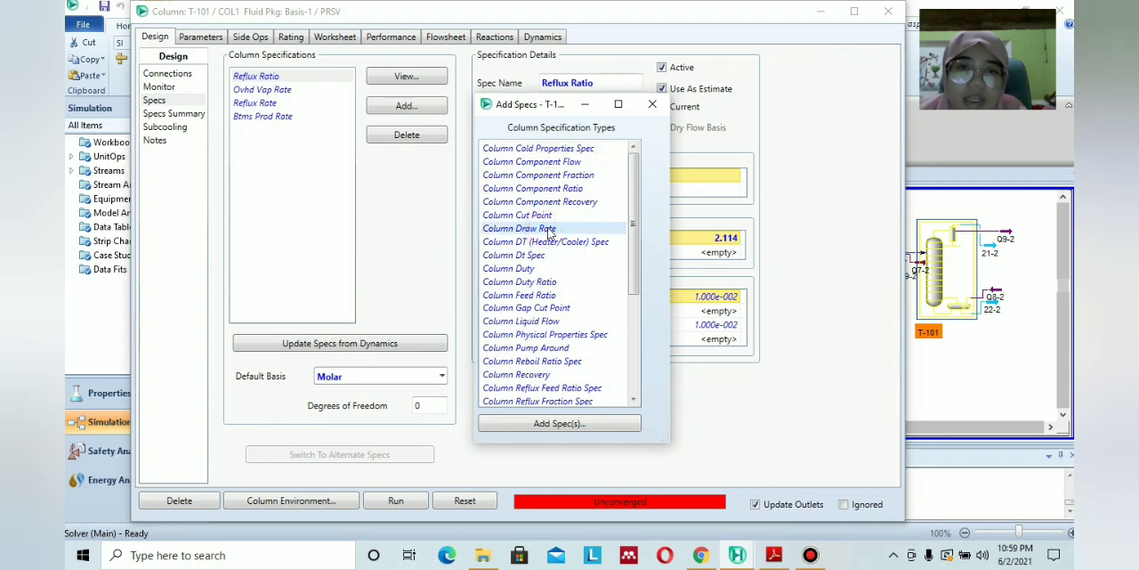
pyautogui.doubleClick(551, 230)
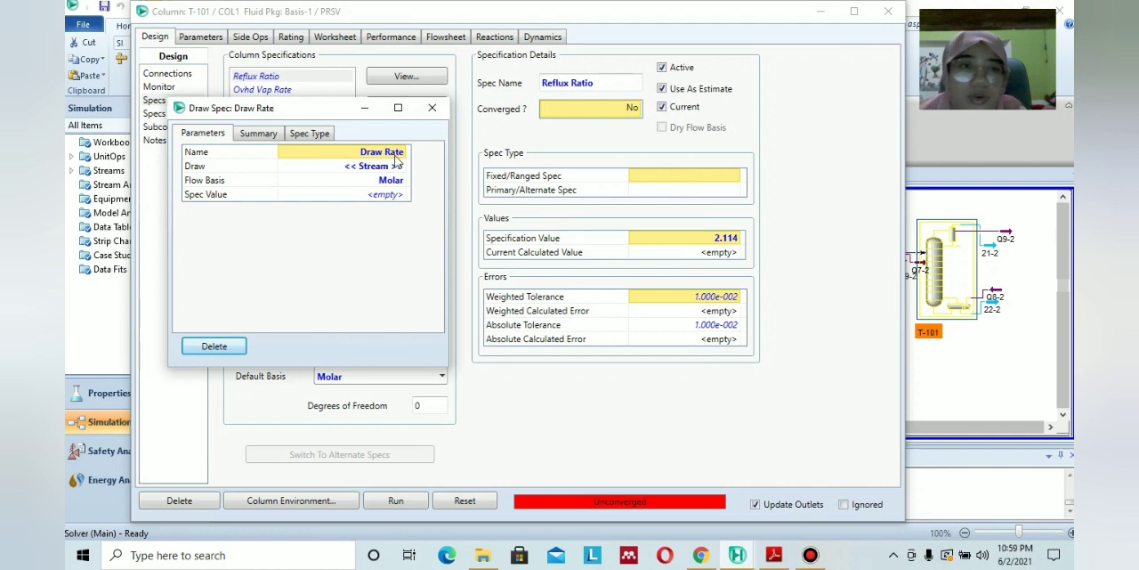
pyautogui.click(395, 166)
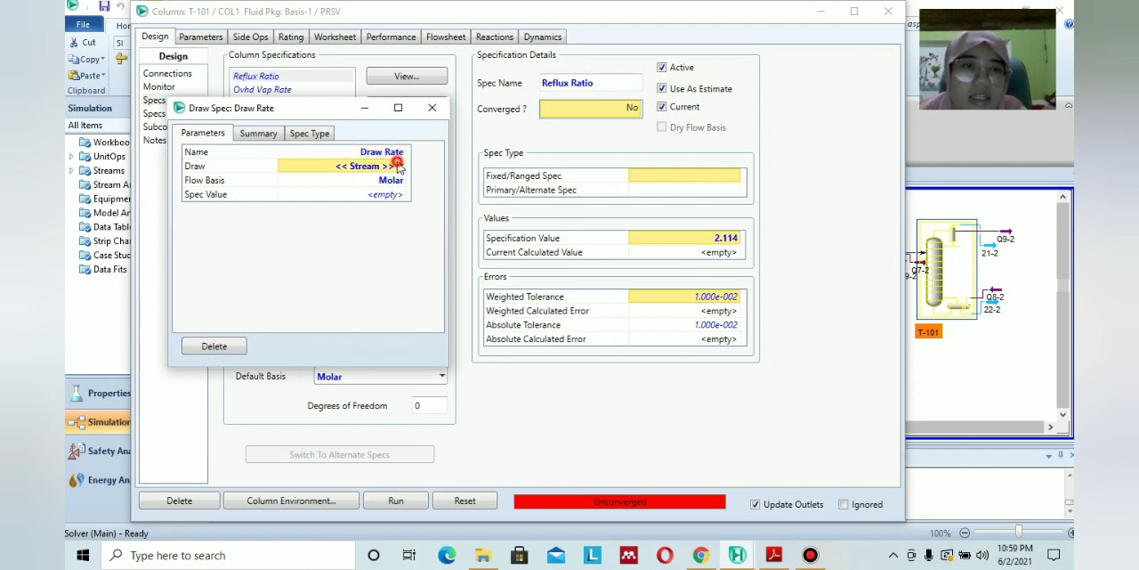
pyautogui.click(401, 167)
pyautogui.click(386, 199)
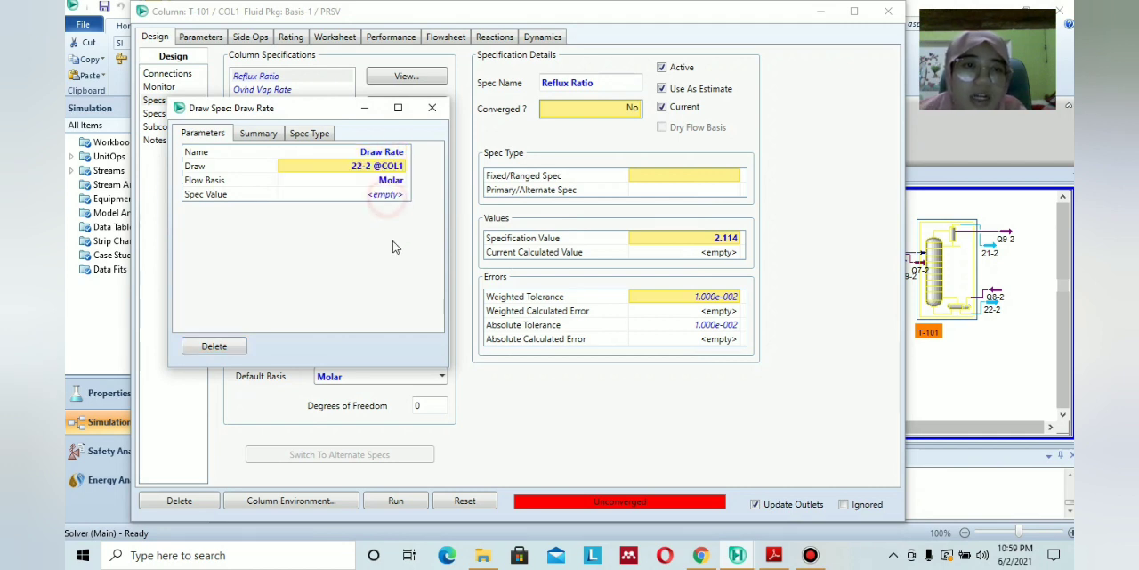
# Keep the draw rate specification's flow basis Molar and set its value to 400 kgmole/h.
pyautogui.click(403, 182)
pyautogui.click(402, 182)
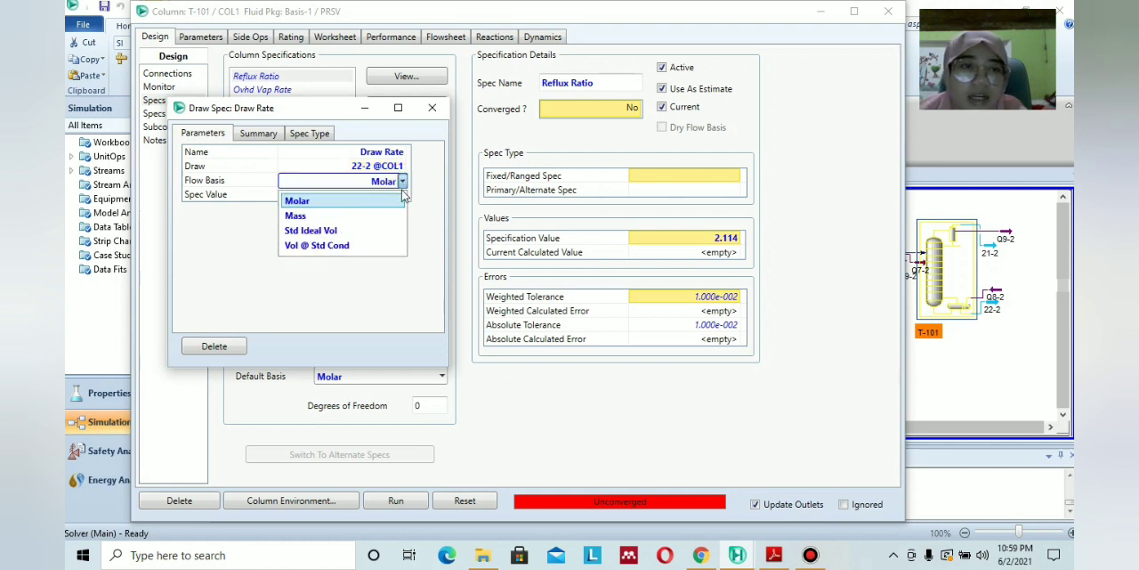
pyautogui.click(422, 201)
pyautogui.click(394, 196)
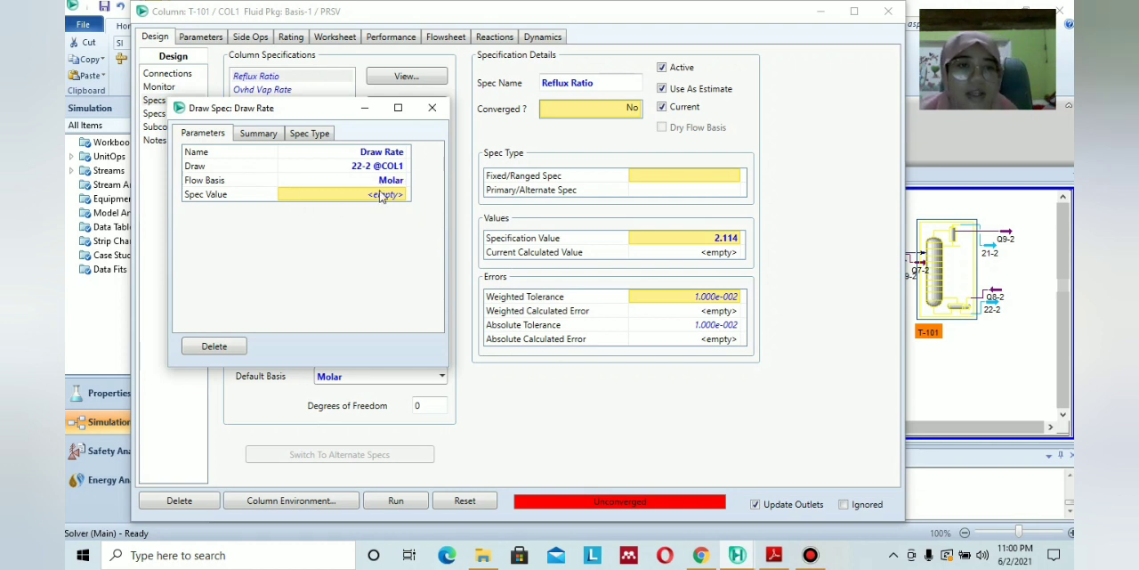
pyautogui.write('4')
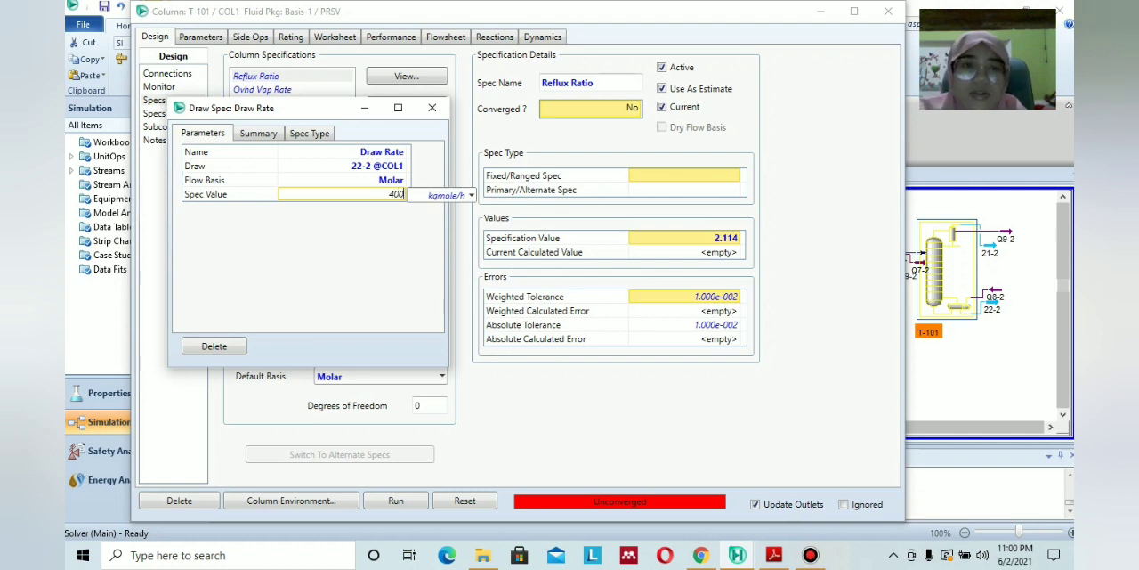
pyautogui.write('00')
pyautogui.press('Return')
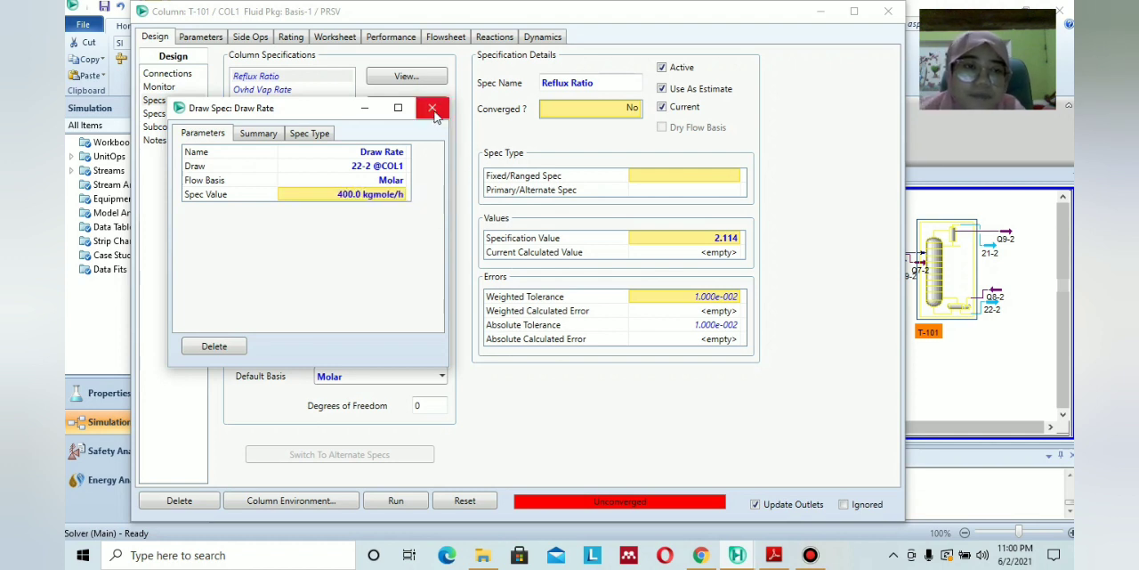
pyautogui.click(432, 107)
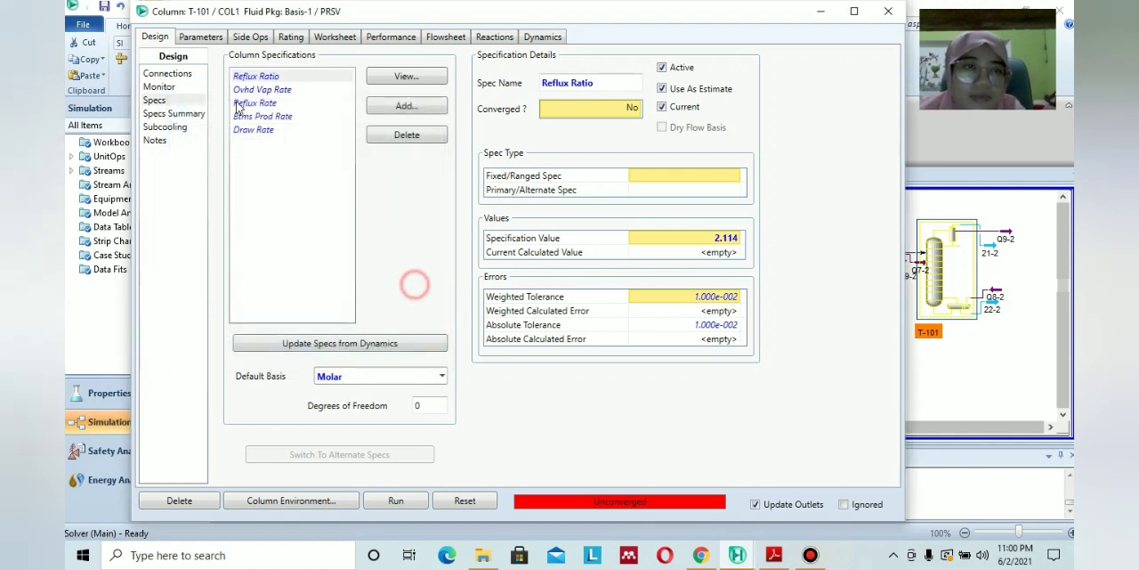
# Deactivate T-101's Ovhd Vap Rate specification, activate Draw Rate instead, and run the column.
pyautogui.click(159, 87)
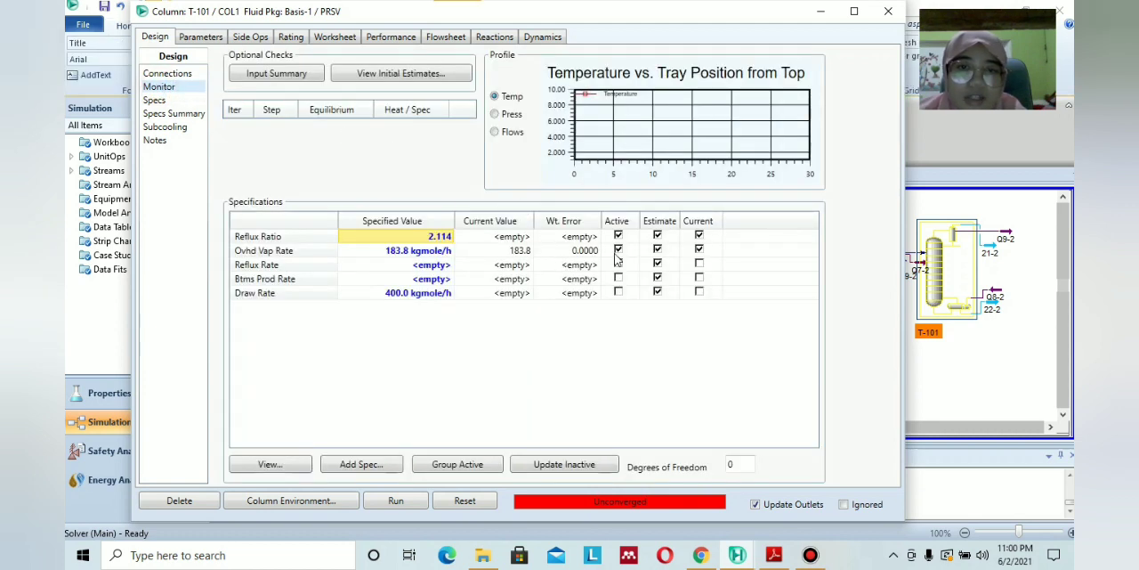
pyautogui.click(619, 250)
pyautogui.click(618, 292)
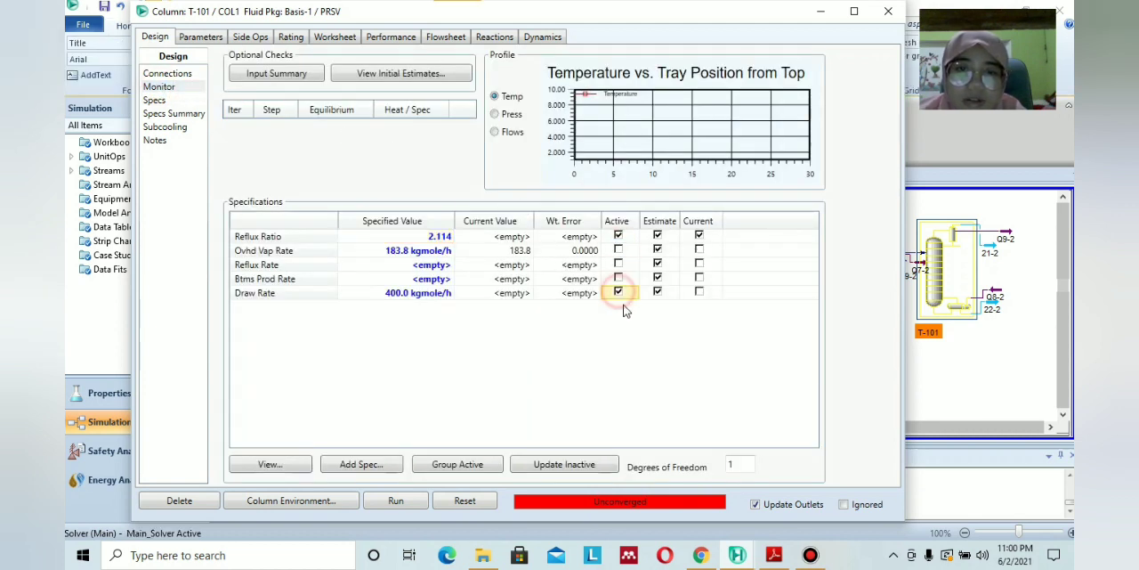
pyautogui.click(410, 504)
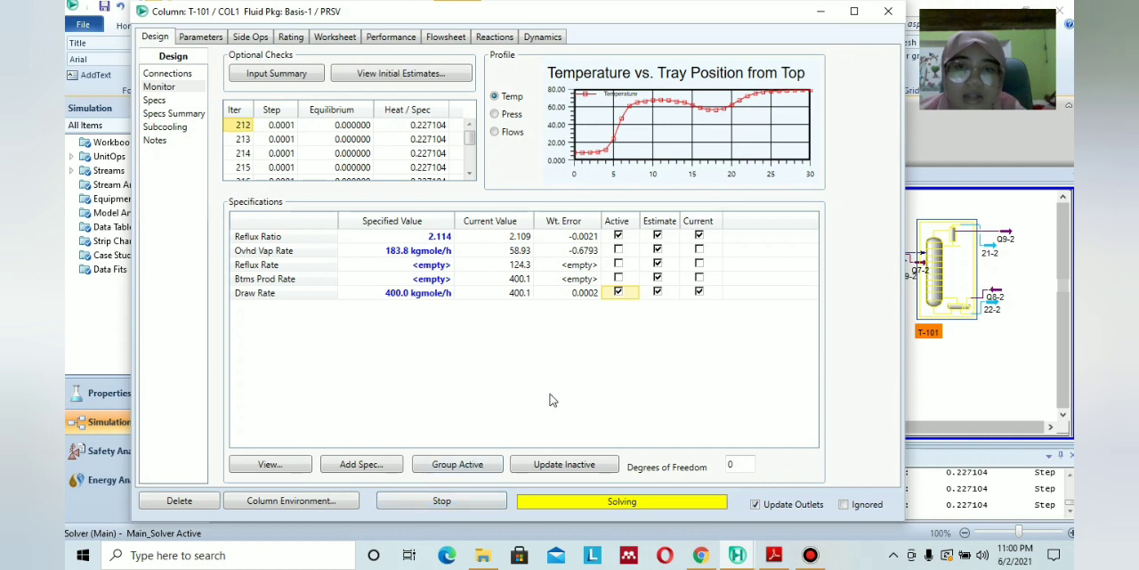
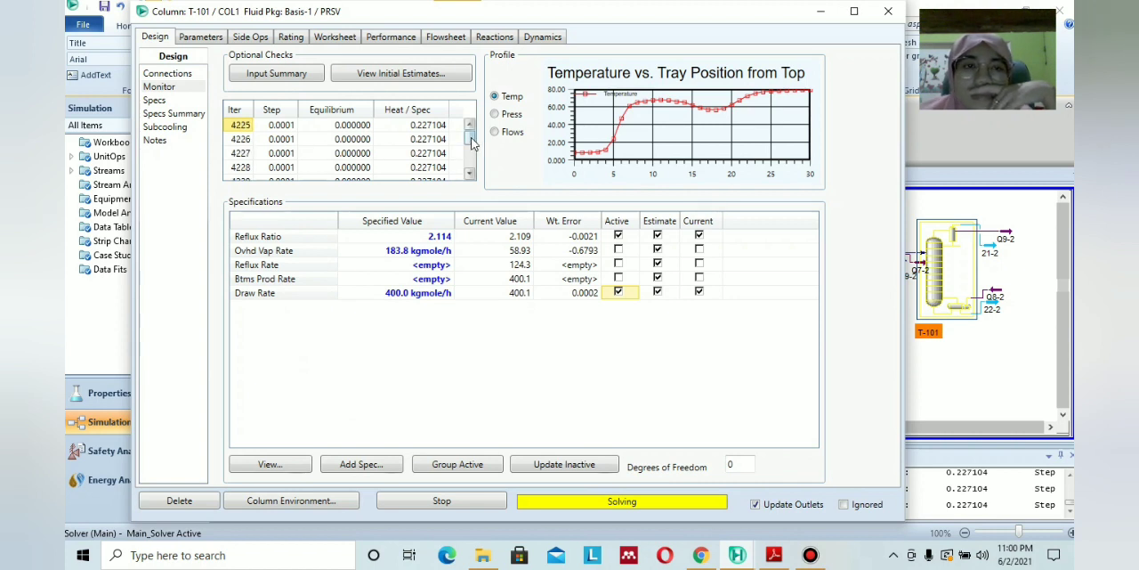
# Review T-101's connections, stage pressure profile and iteration monitor, and stop the running column solver.
pyautogui.click(184, 77)
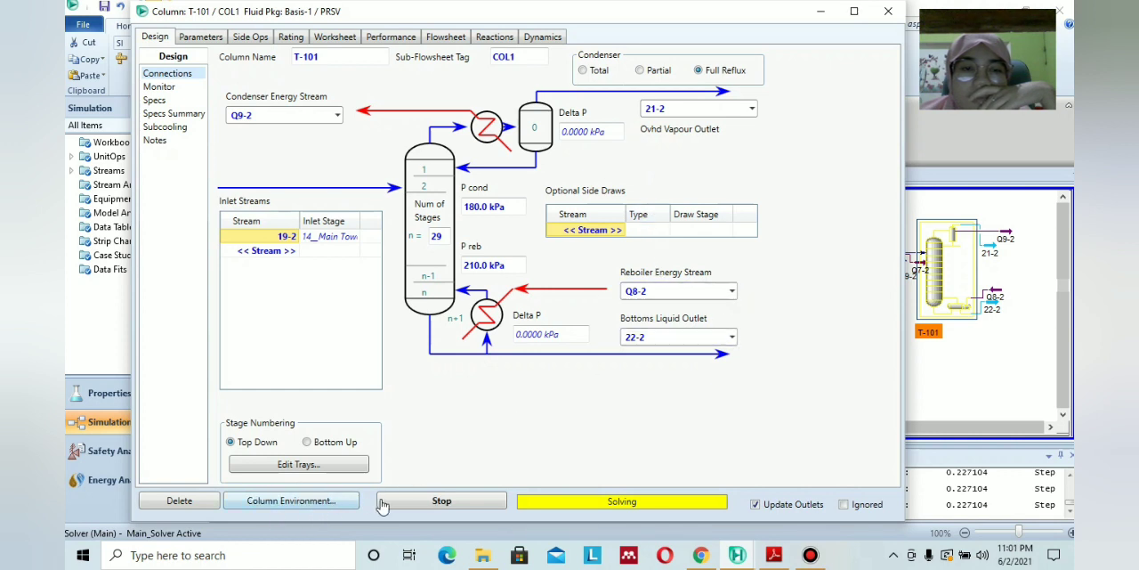
pyautogui.click(214, 43)
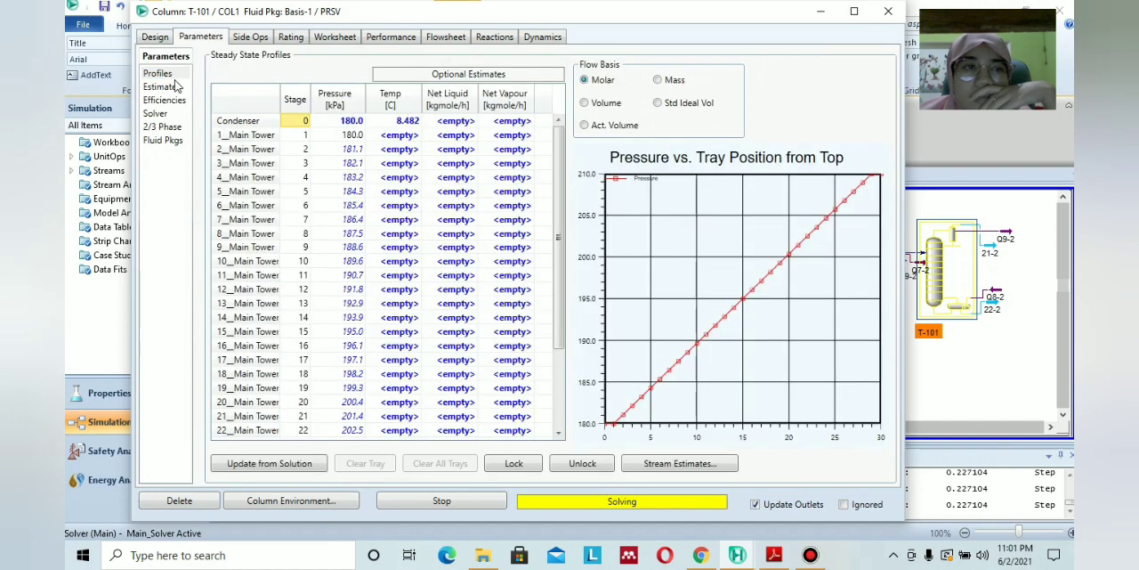
pyautogui.click(155, 39)
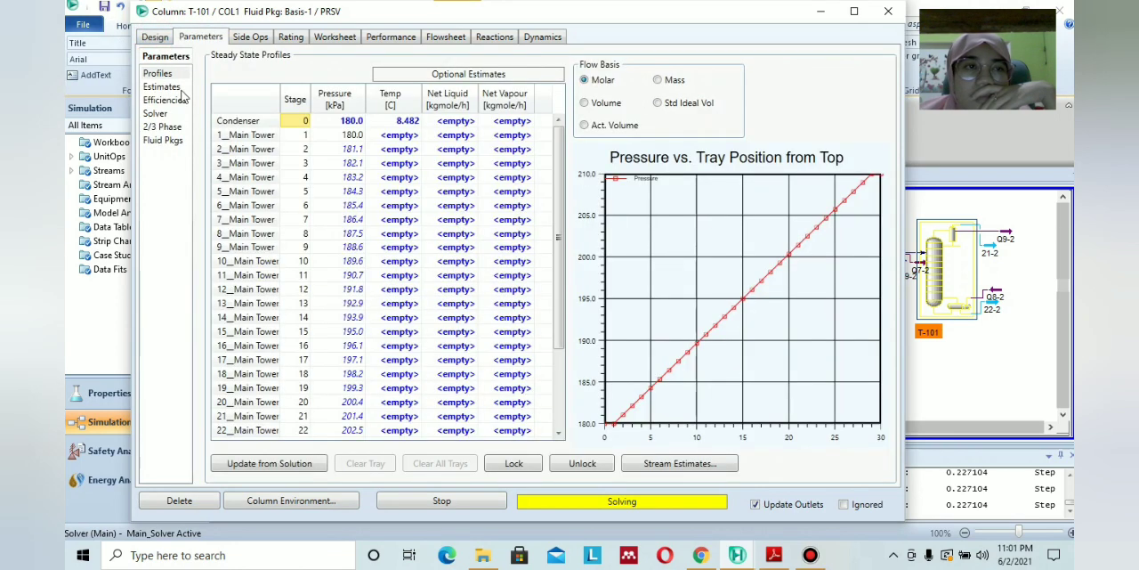
pyautogui.click(153, 38)
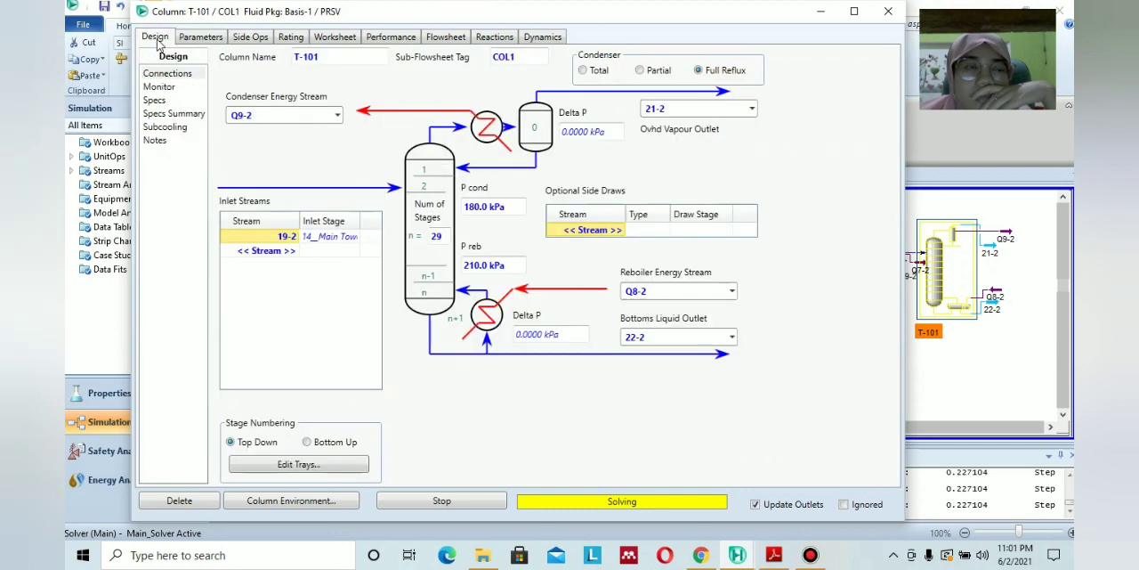
pyautogui.click(161, 87)
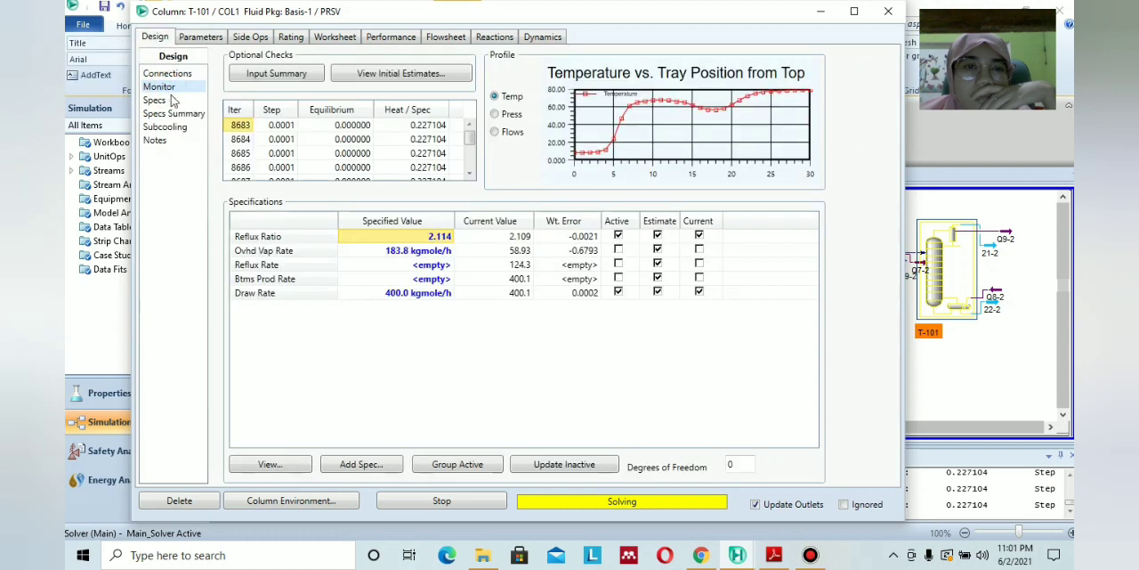
pyautogui.click(523, 353)
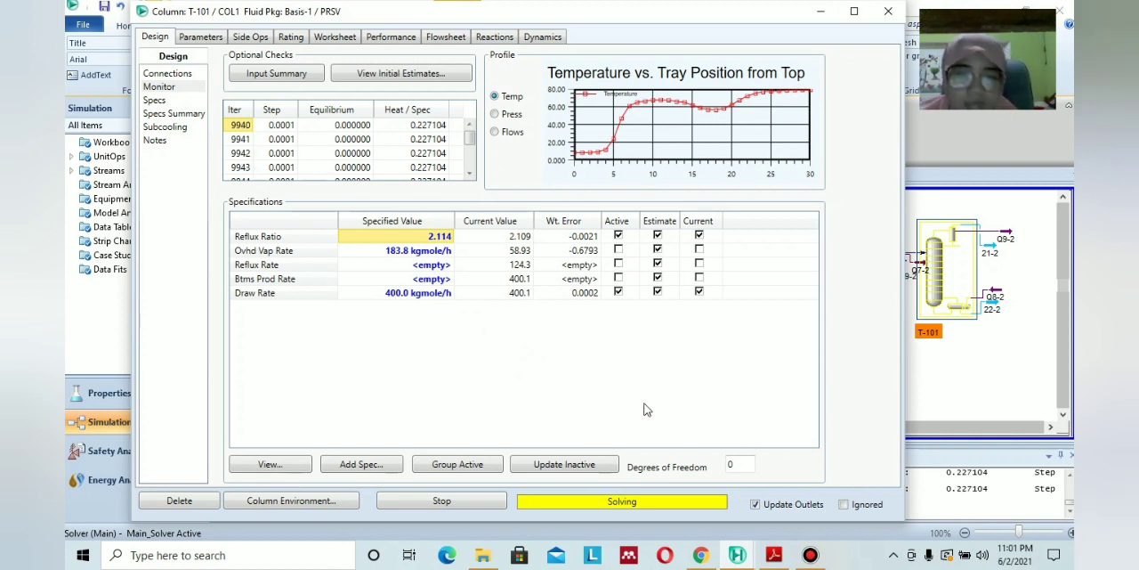
pyautogui.click(454, 498)
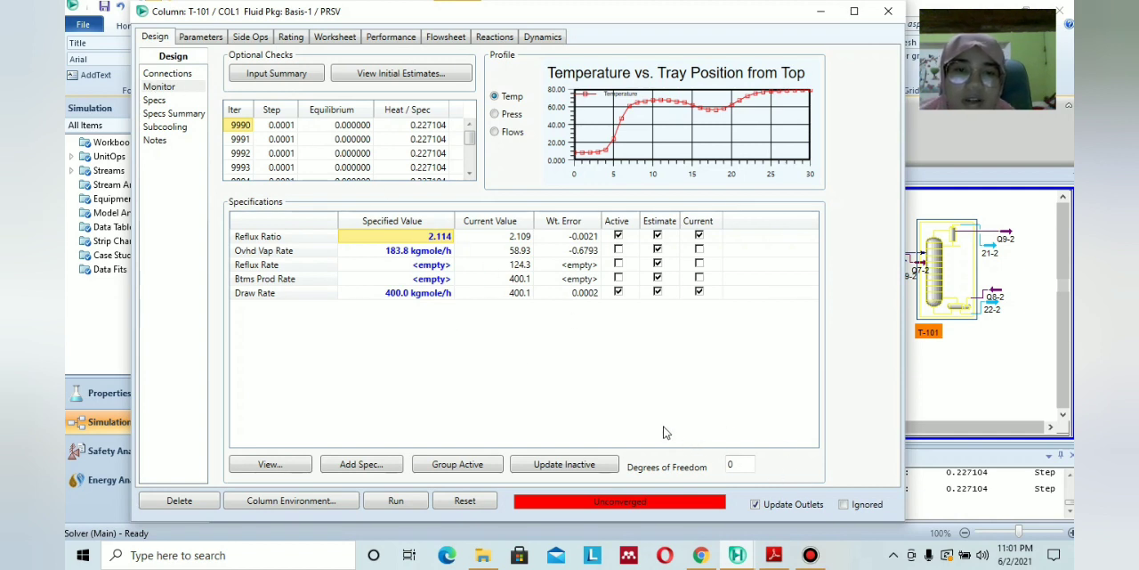
# Clear and reselect Q8-2 as T-101's reboiler energy stream, and run the column again.
pyautogui.click(154, 75)
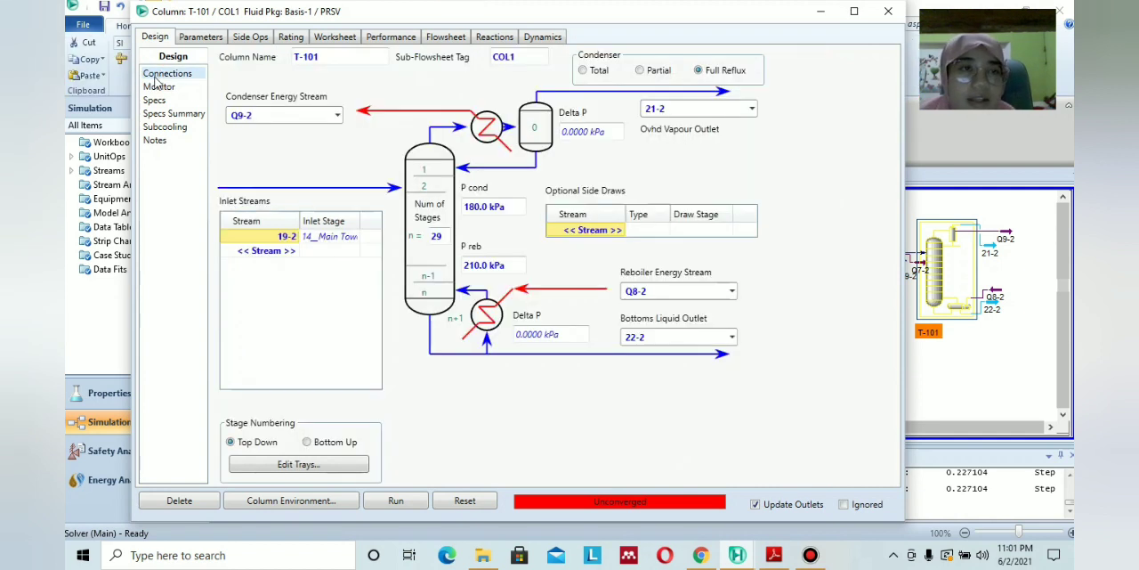
pyautogui.click(732, 291)
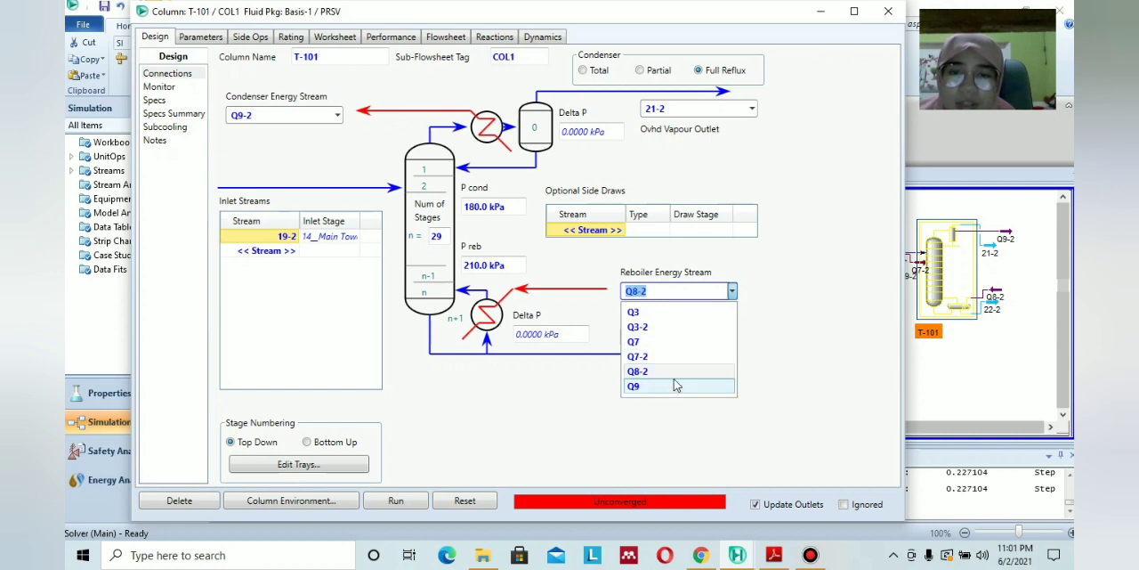
pyautogui.click(687, 307)
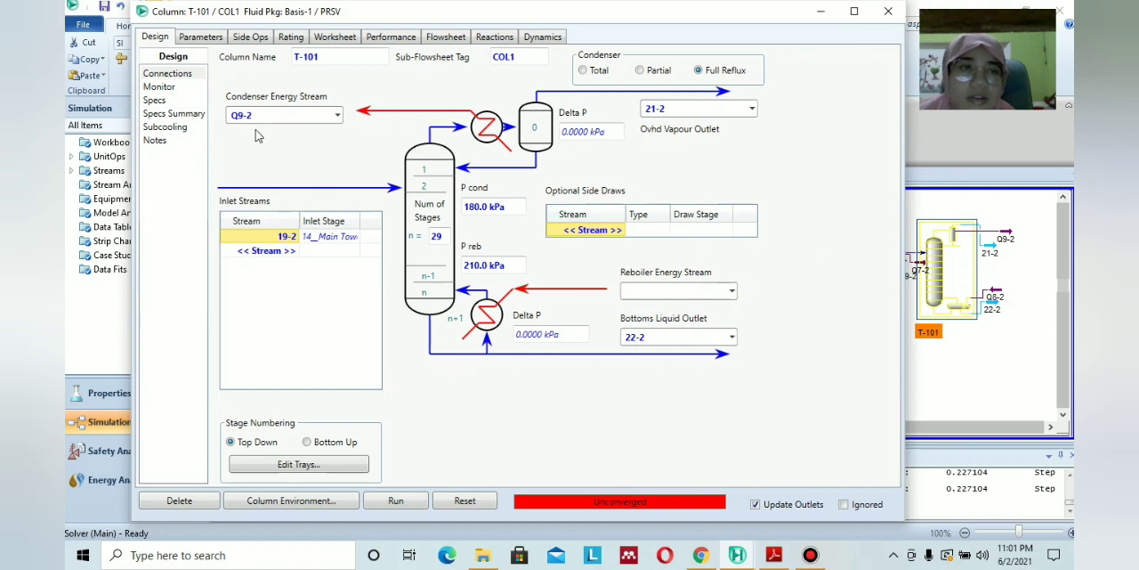
pyautogui.click(270, 115)
pyautogui.press('Delete')
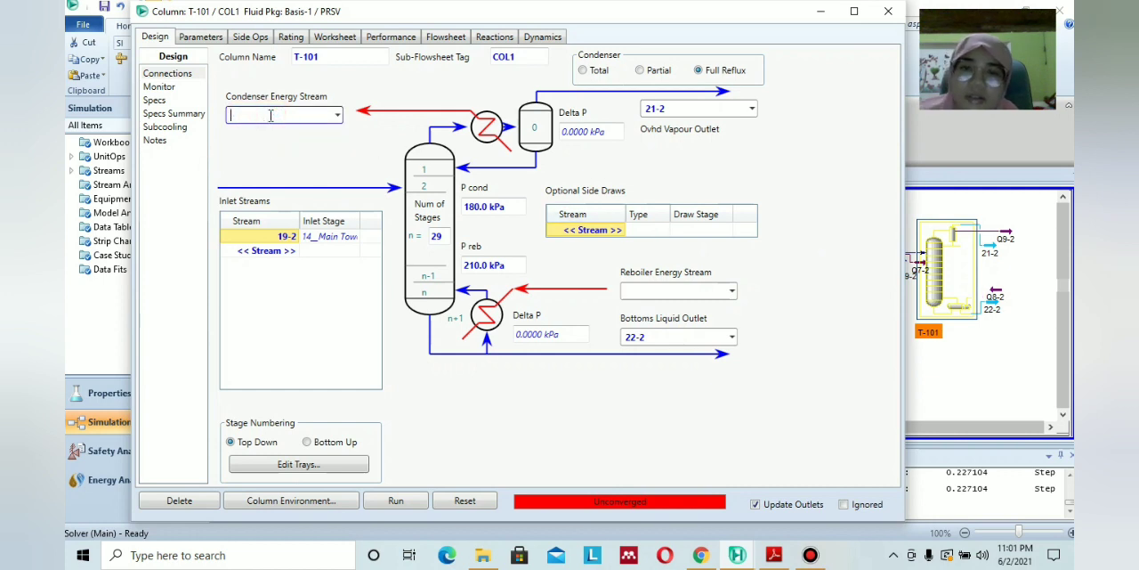
pyautogui.click(731, 291)
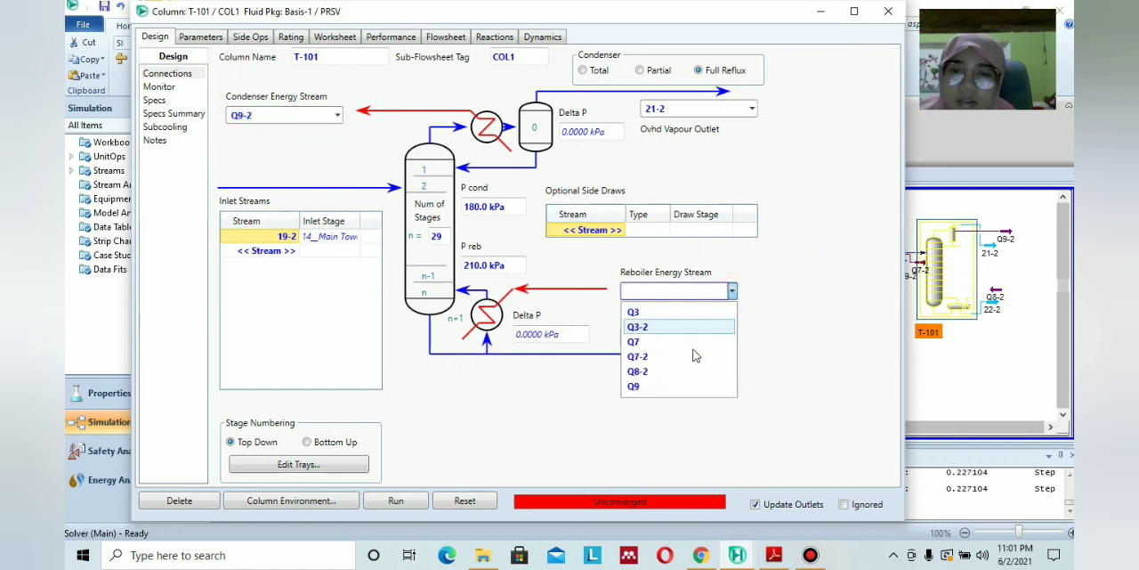
pyautogui.click(681, 371)
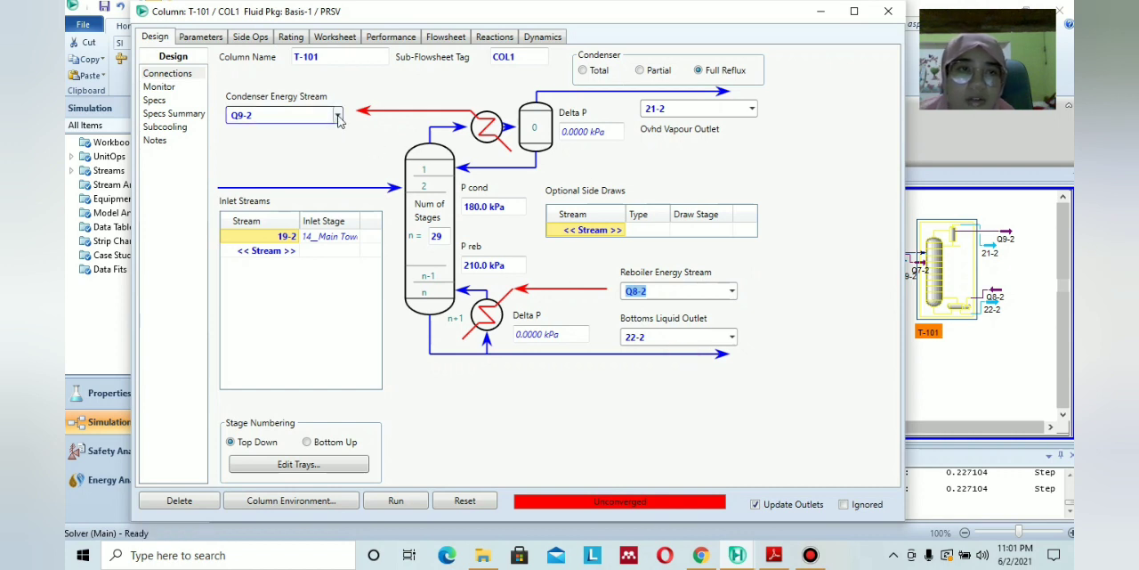
pyautogui.click(785, 239)
pyautogui.click(397, 502)
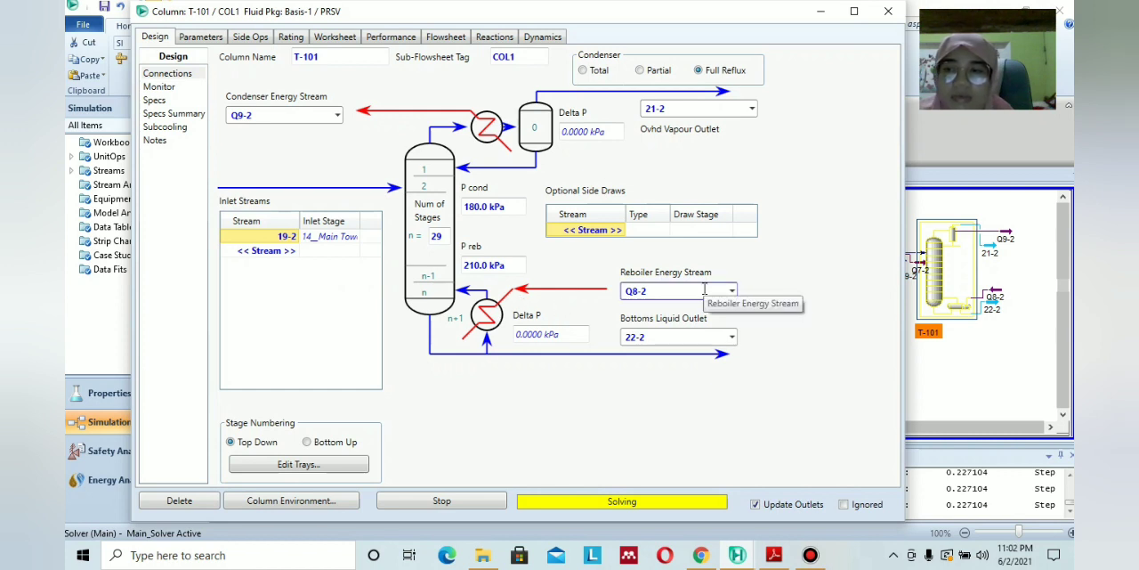
# Switch to the reference case PERCOBAAN KE 1000X.hsc and examine the connections of its column T-101.
pyautogui.click(737, 554)
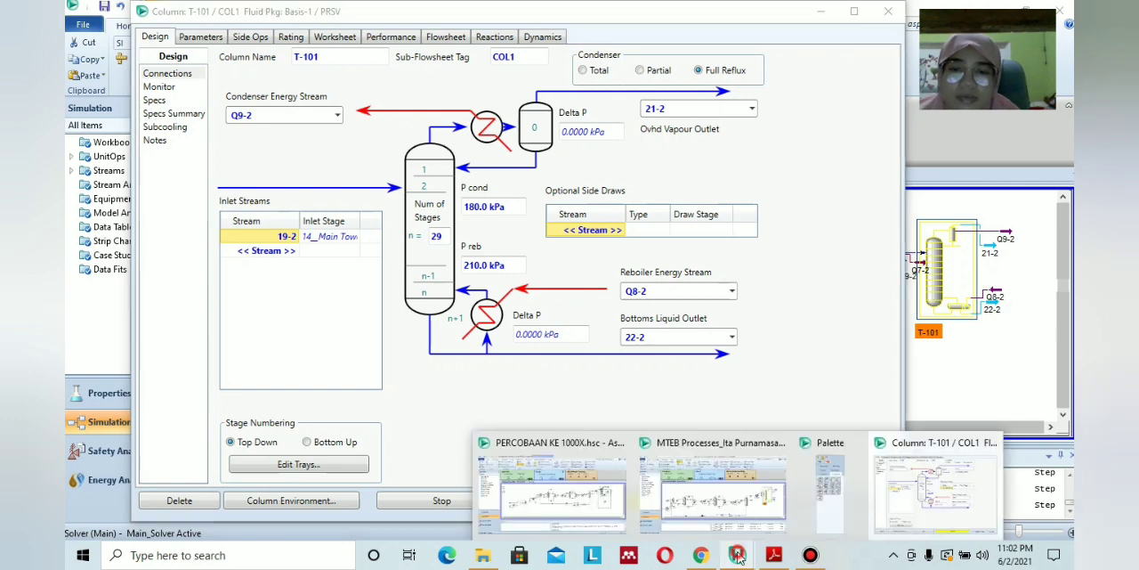
pyautogui.click(551, 485)
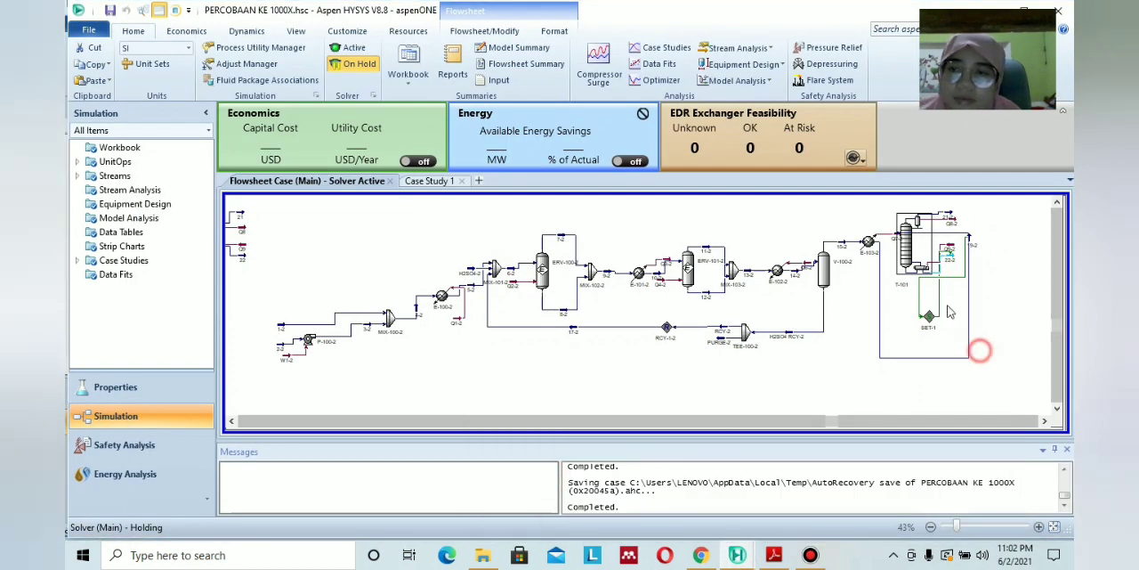
pyautogui.doubleClick(902, 235)
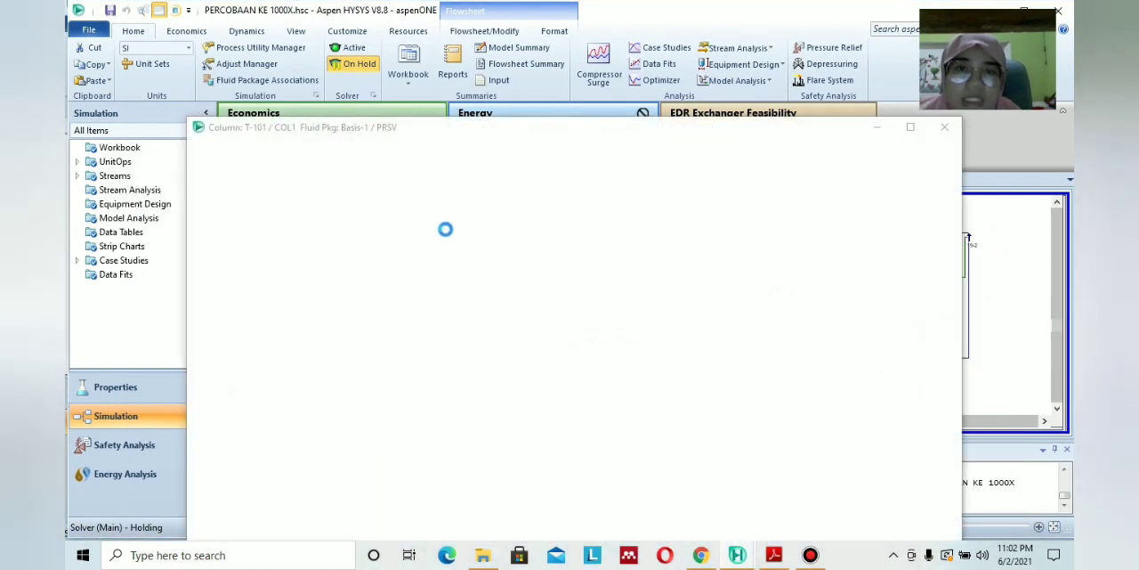
pyautogui.moveTo(761, 129); pyautogui.dragTo(701, 26)
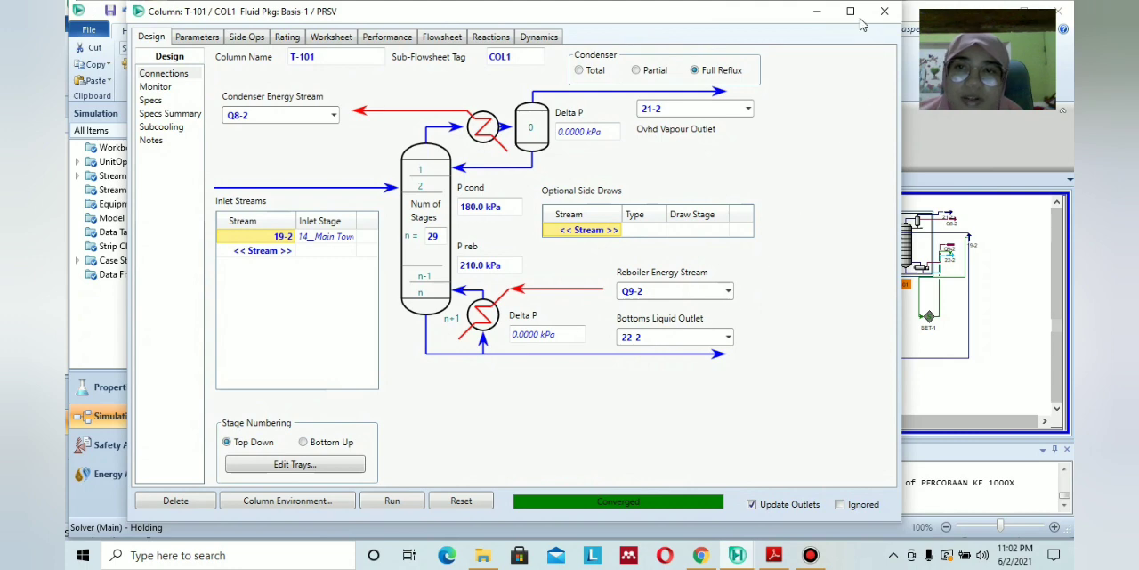
pyautogui.click(819, 11)
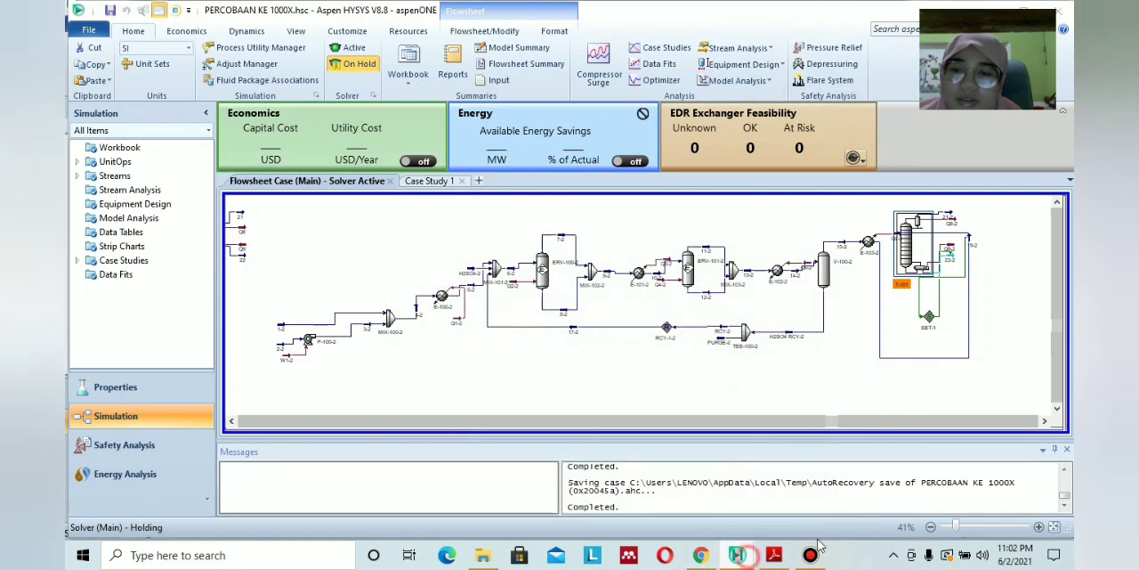
pyautogui.moveTo(752, 556)
pyautogui.click(986, 482)
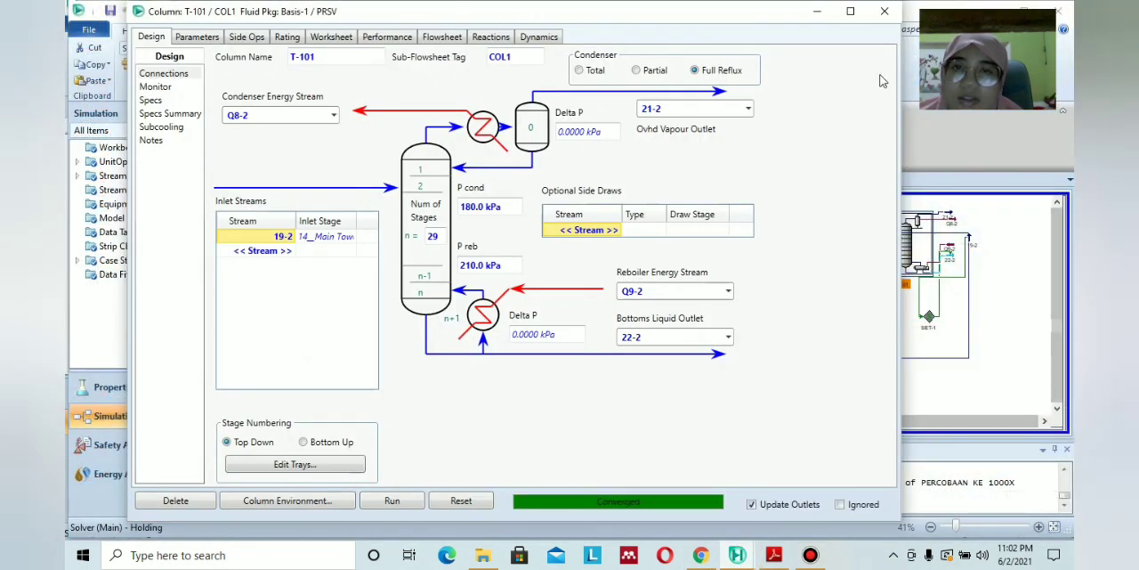
pyautogui.click(884, 11)
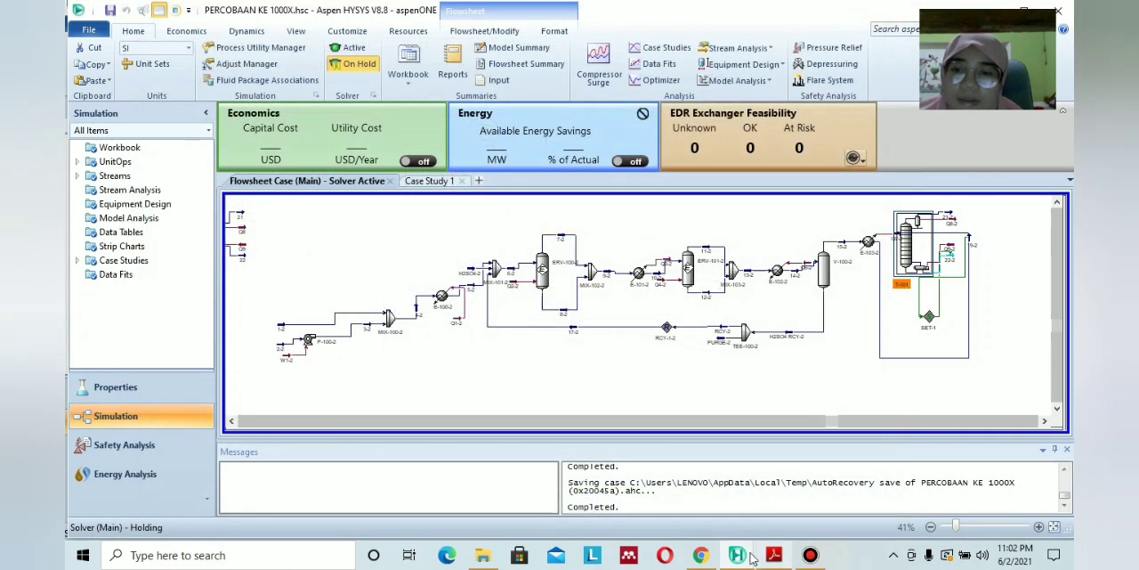
# Return to the working case's T-101 and check its Draw Rate specification and the list of active specifications.
pyautogui.click(750, 551)
pyautogui.click(772, 491)
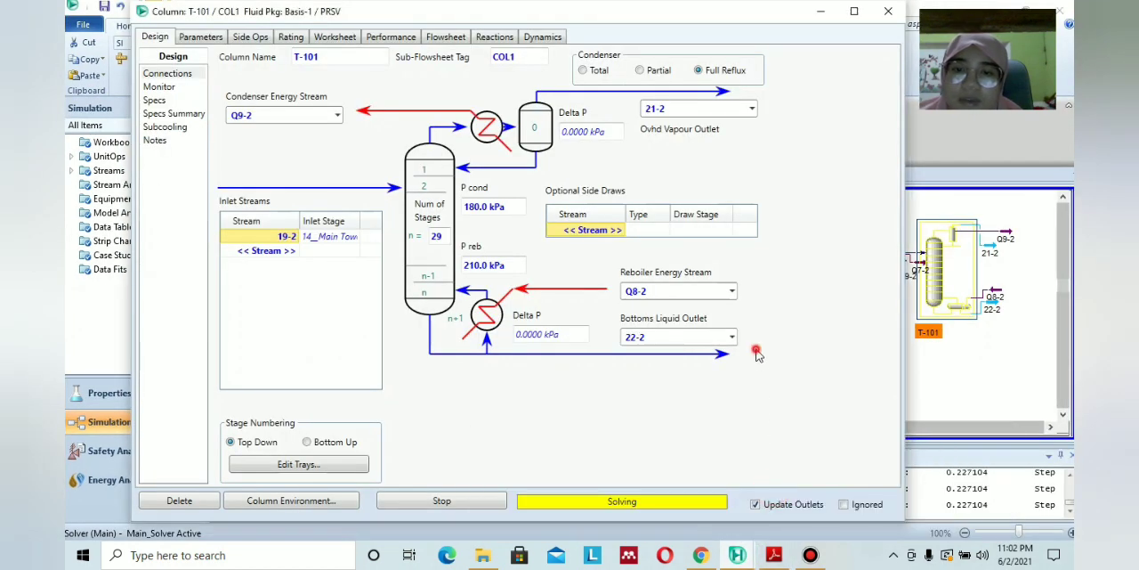
pyautogui.click(160, 88)
pyautogui.click(155, 100)
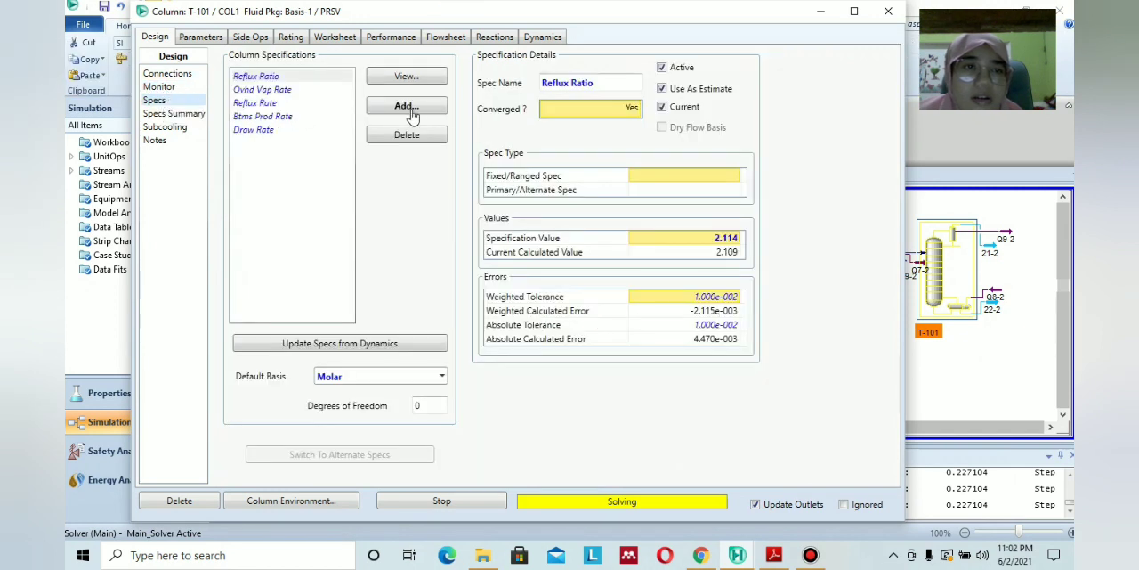
pyautogui.click(252, 132)
pyautogui.click(253, 132)
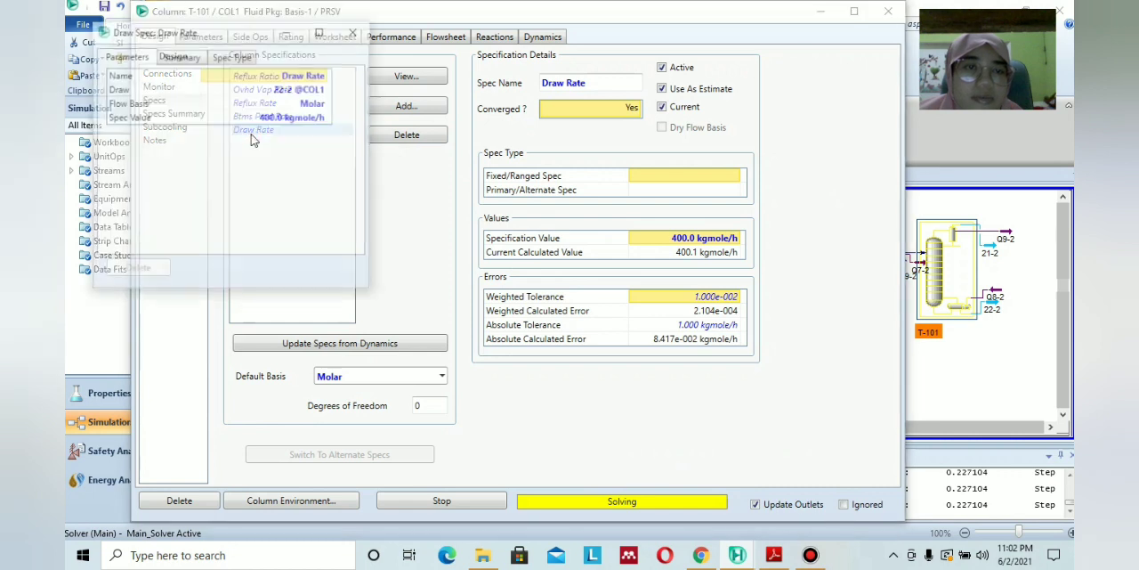
pyautogui.click(355, 32)
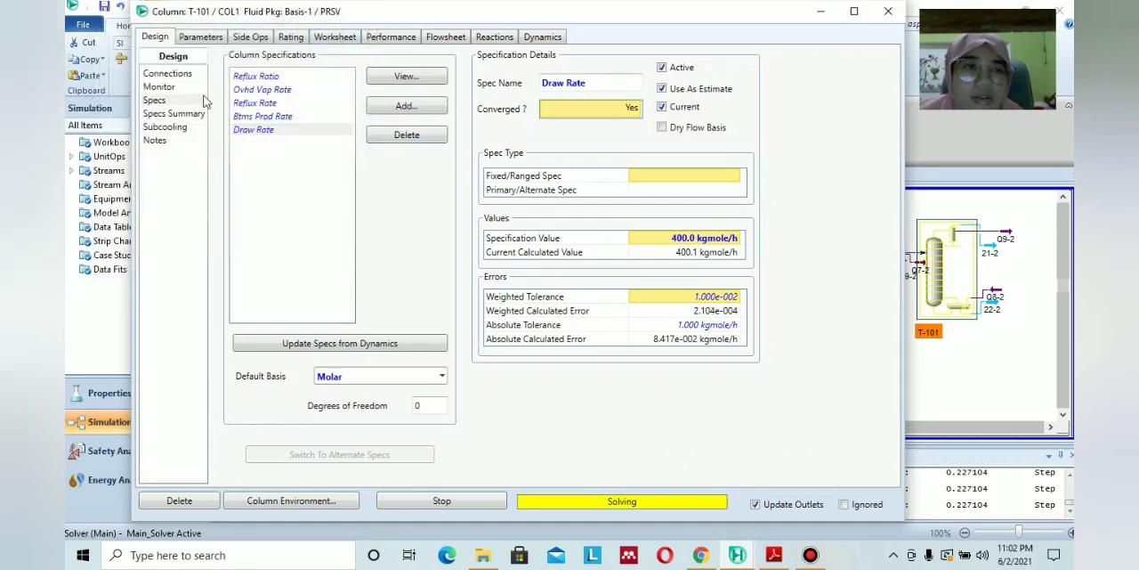
pyautogui.click(176, 88)
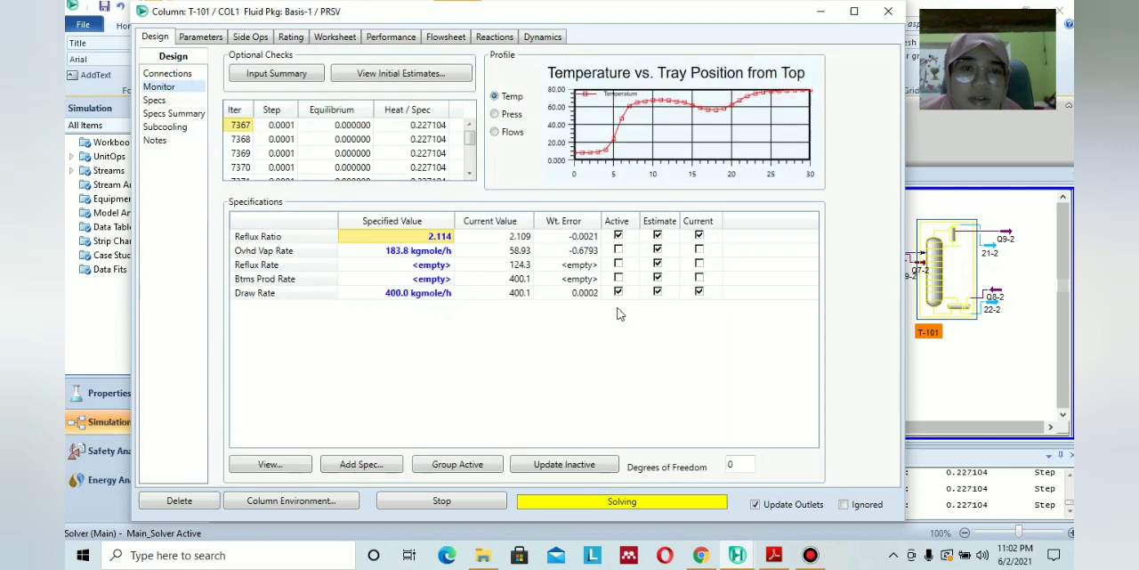
# Examine the specification values and active specifications of T-101 in the reference case PERCOBAAN KE 1000X.hsc.
pyautogui.click(737, 560)
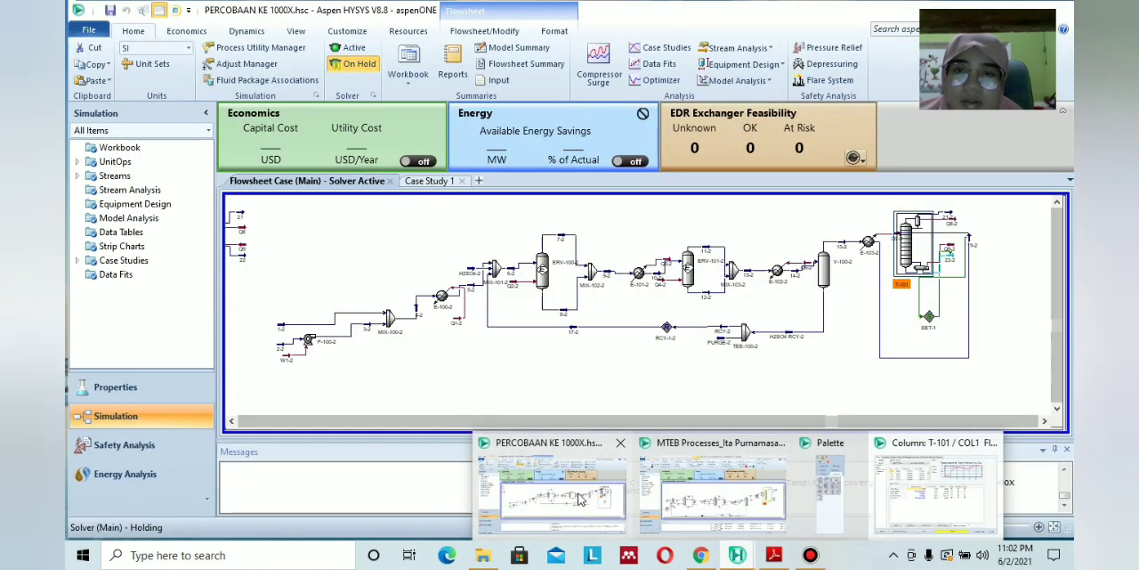
pyautogui.click(579, 491)
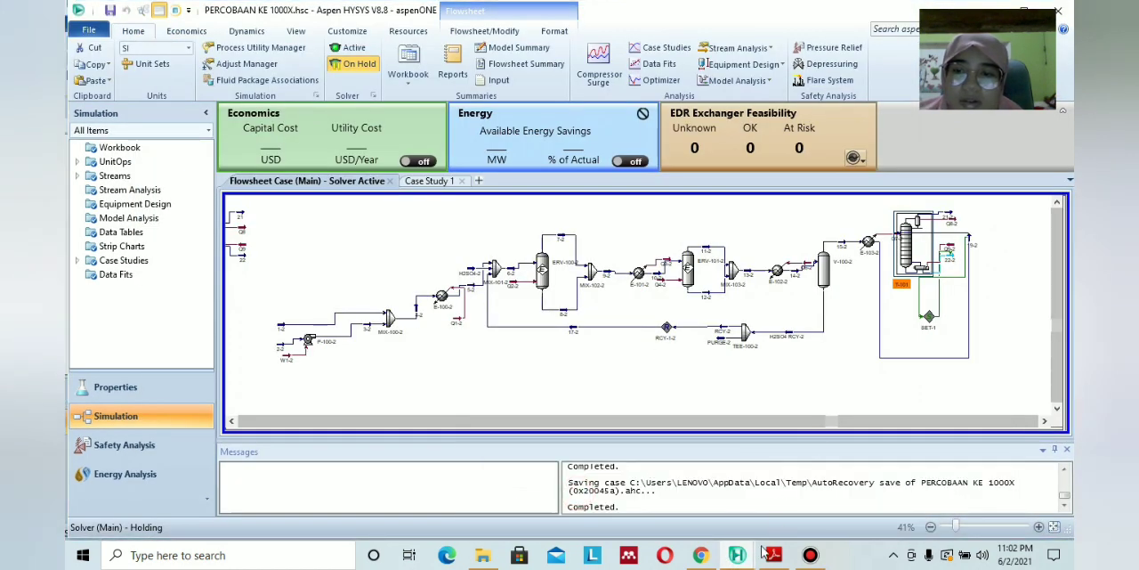
pyautogui.doubleClick(908, 255)
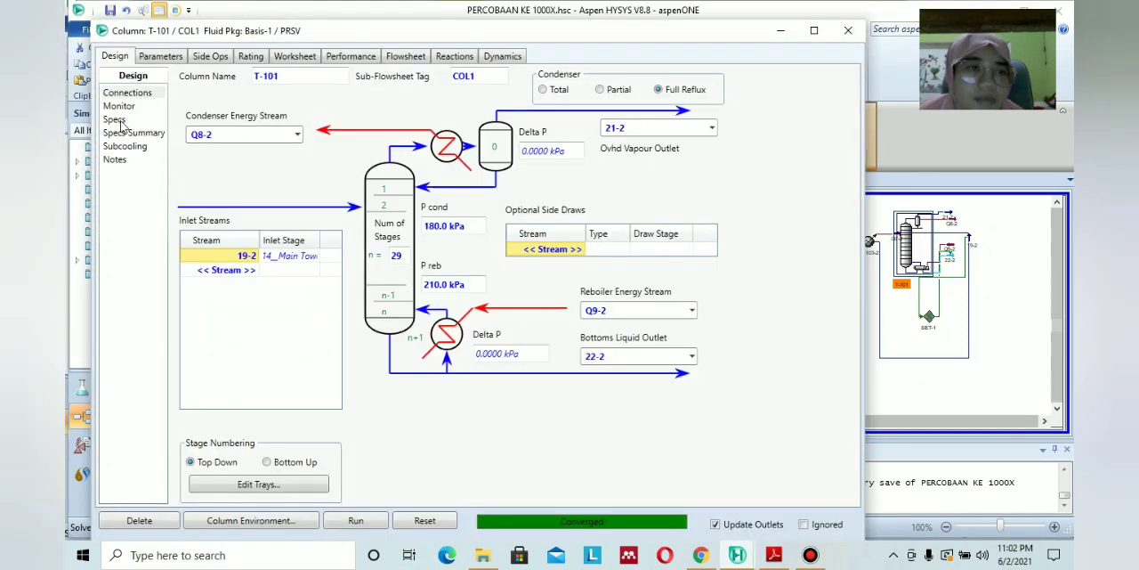
pyautogui.click(115, 119)
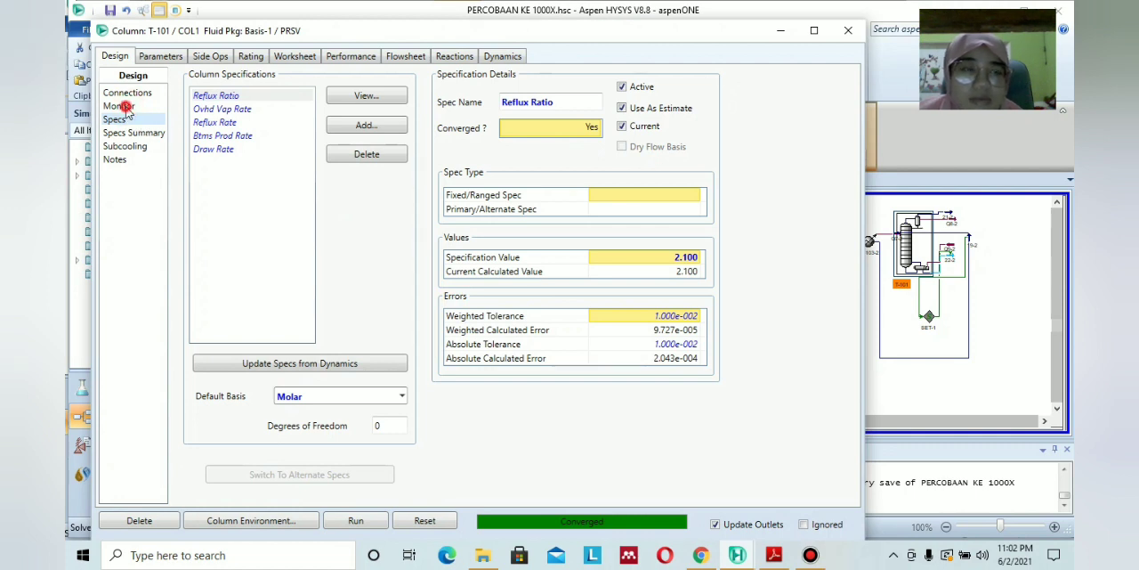
pyautogui.click(125, 106)
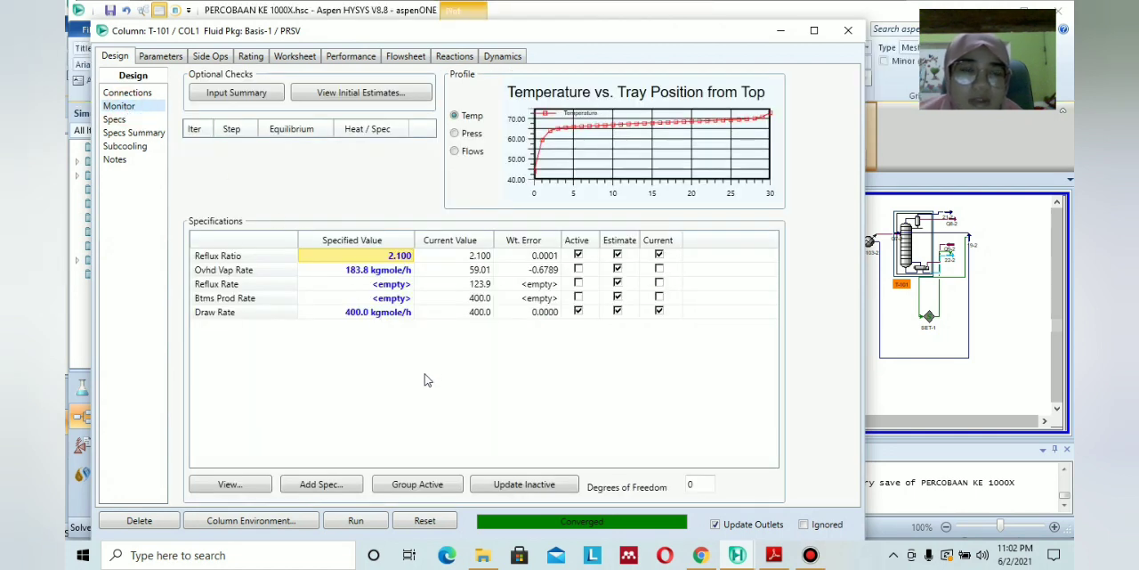
pyautogui.click(848, 31)
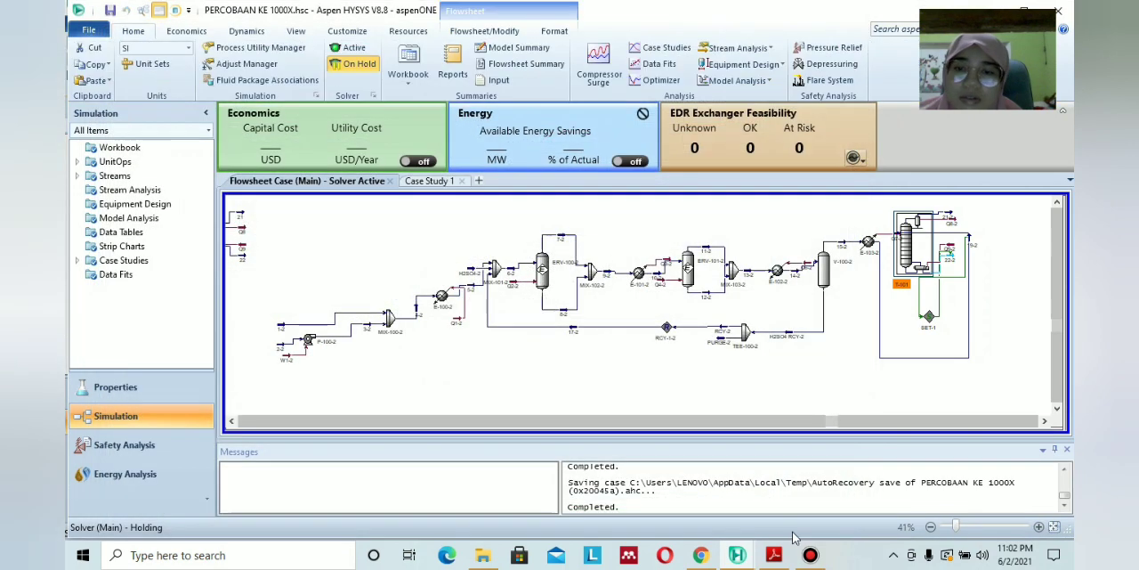
# Set the Reflux Ratio specification of the working case's T-101 to 2.1 and run the column.
pyautogui.moveTo(738, 555)
pyautogui.click(750, 460)
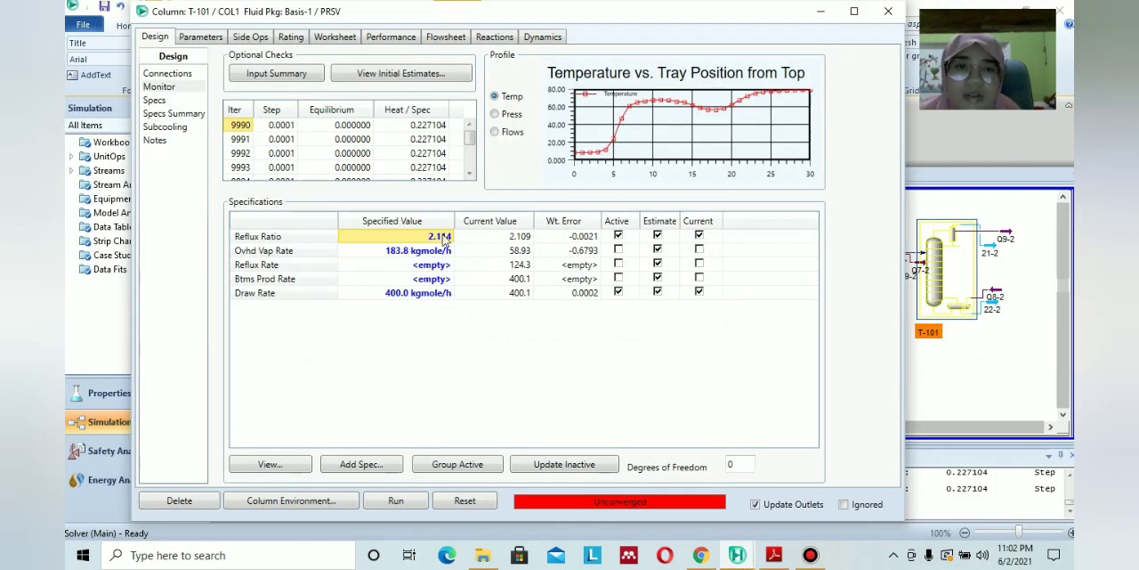
pyautogui.write('2.')
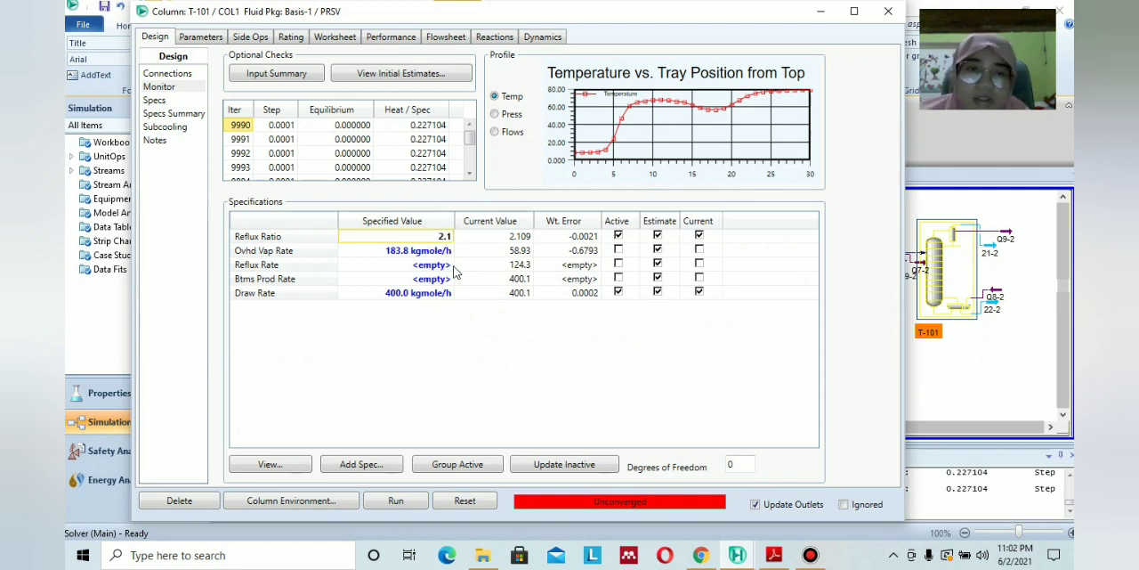
pyautogui.click(449, 353)
pyautogui.click(394, 501)
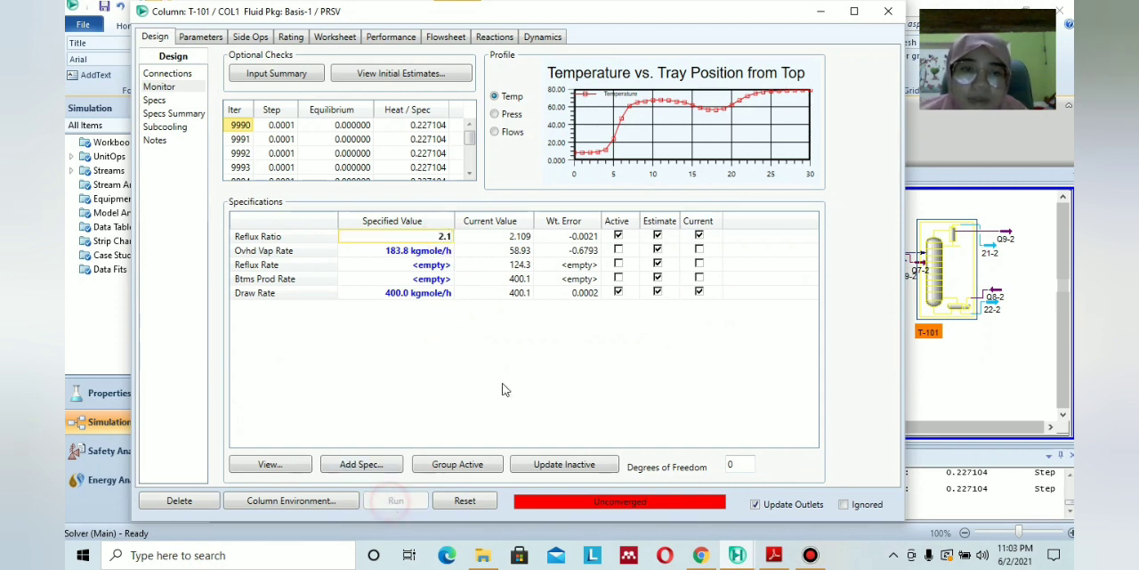
pyautogui.click(439, 253)
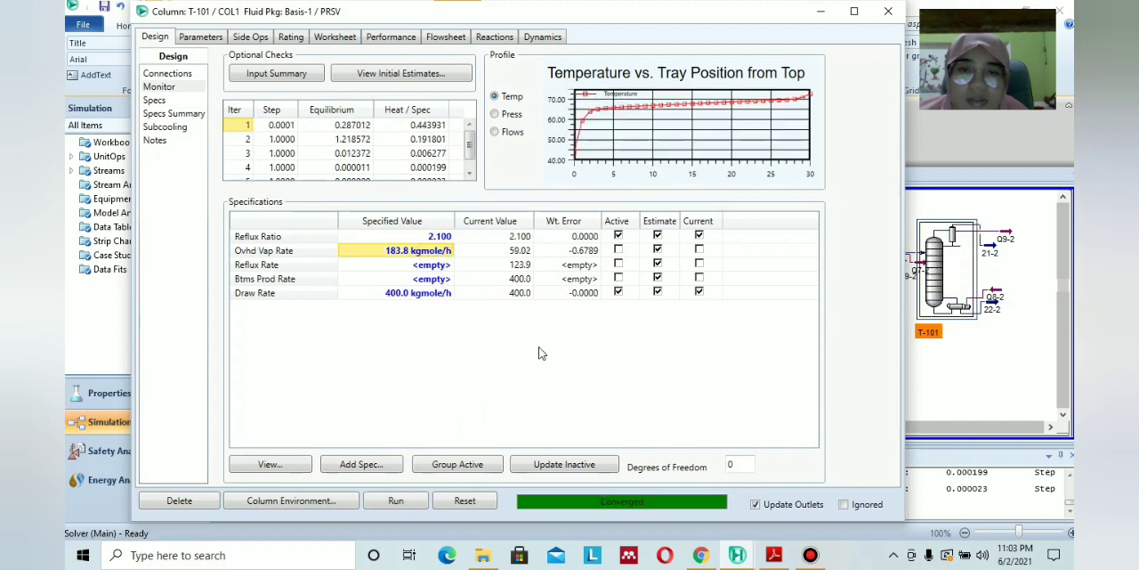
# Close the T-101 column window and look over the cloned flowsheet from its feed streams to T-101.
pyautogui.click(889, 12)
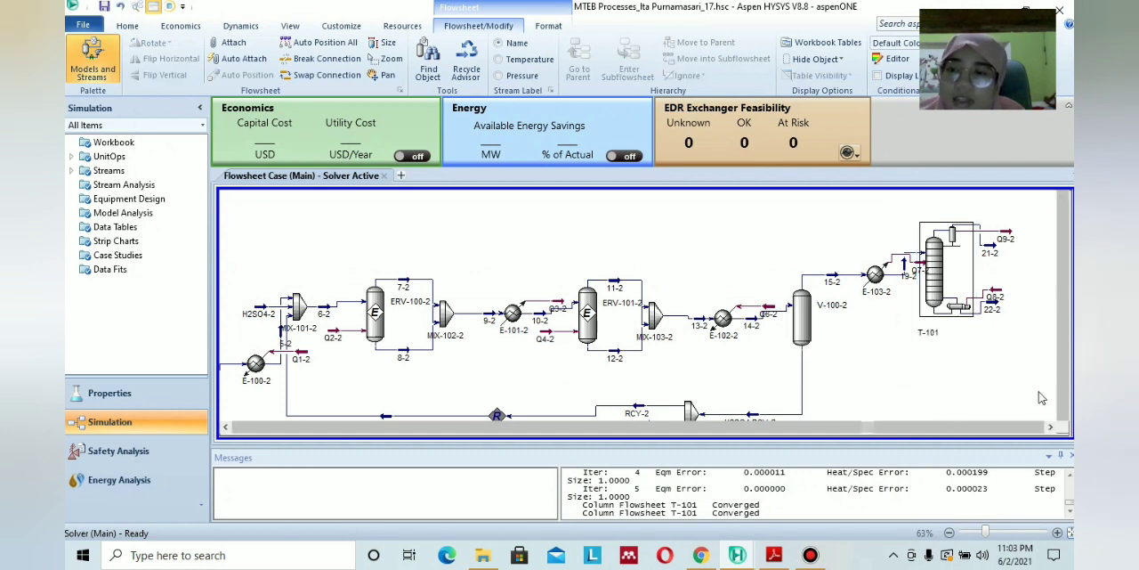
pyautogui.click(1063, 415)
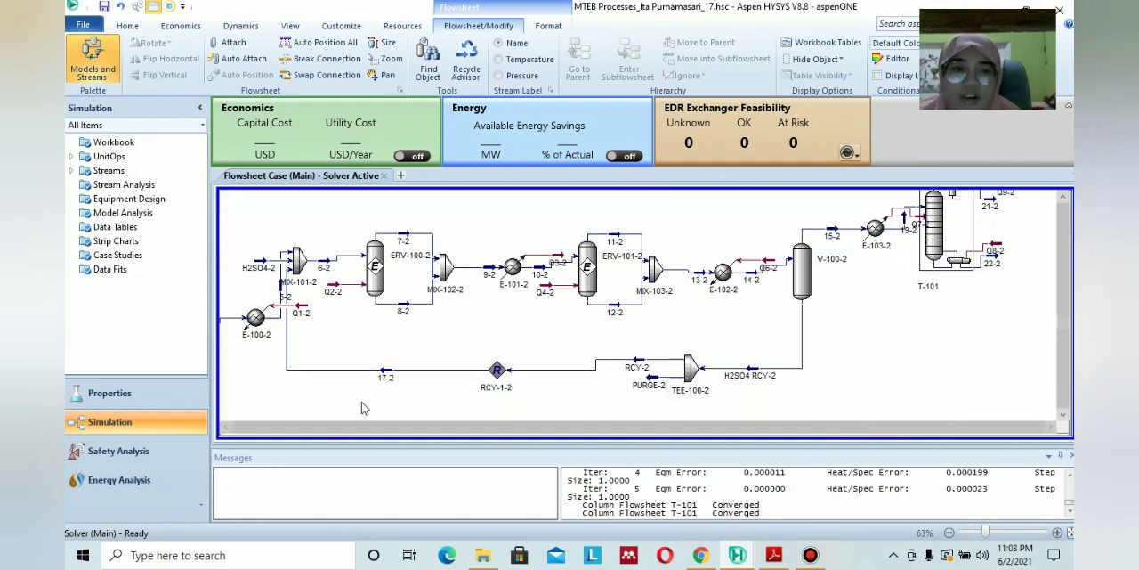
pyautogui.click(225, 427)
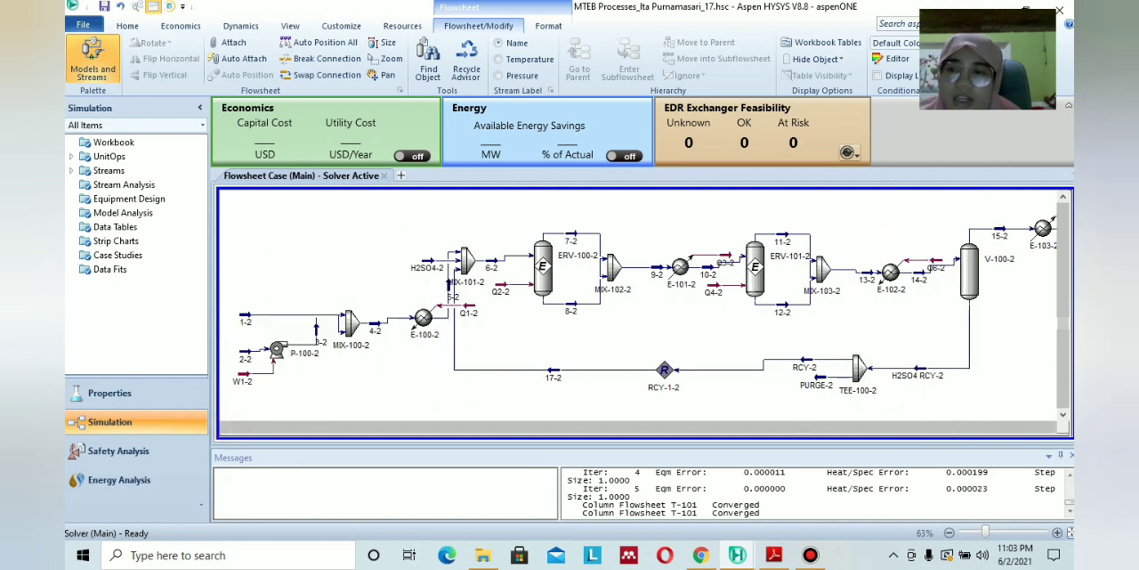
pyautogui.click(1052, 427)
pyautogui.scroll(-1, 942, 369)
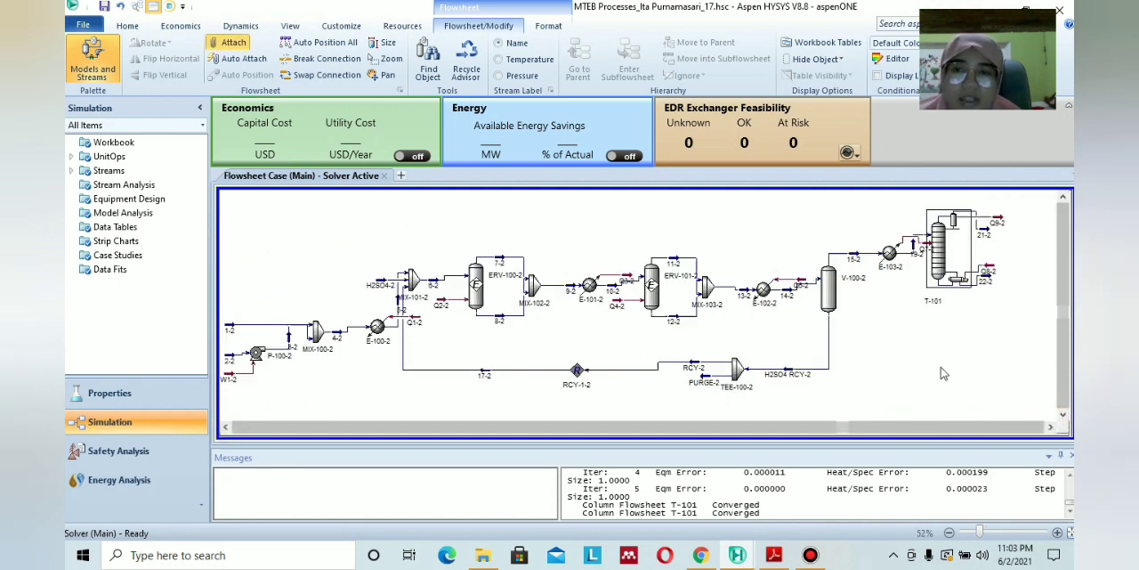
pyautogui.click(225, 428)
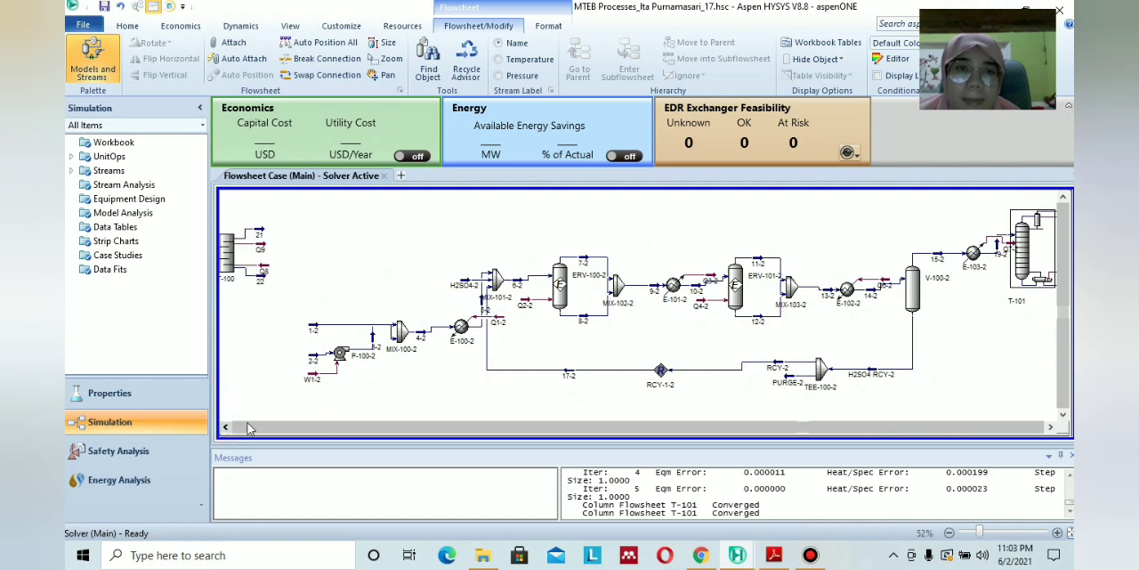
# Add a new case study to the simulation.
pyautogui.click(402, 176)
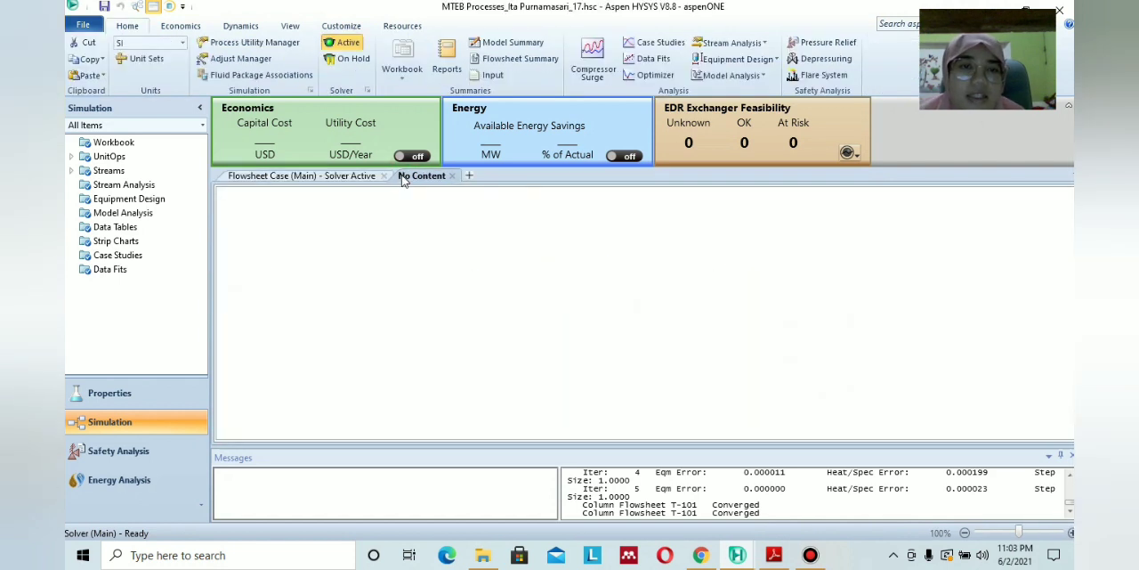
pyautogui.click(454, 175)
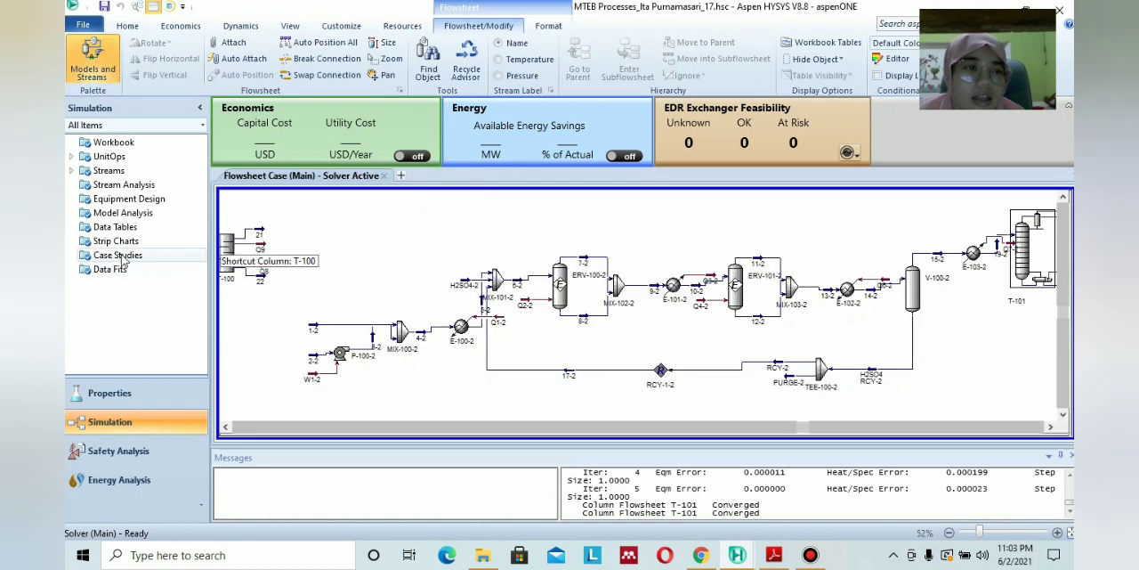
pyautogui.click(122, 257)
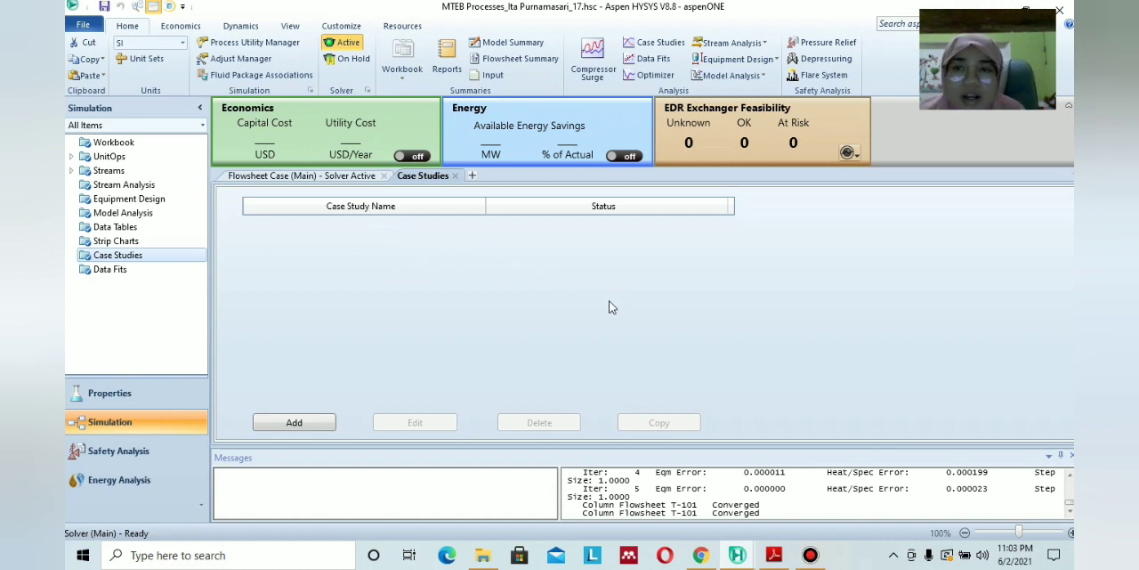
pyautogui.click(298, 429)
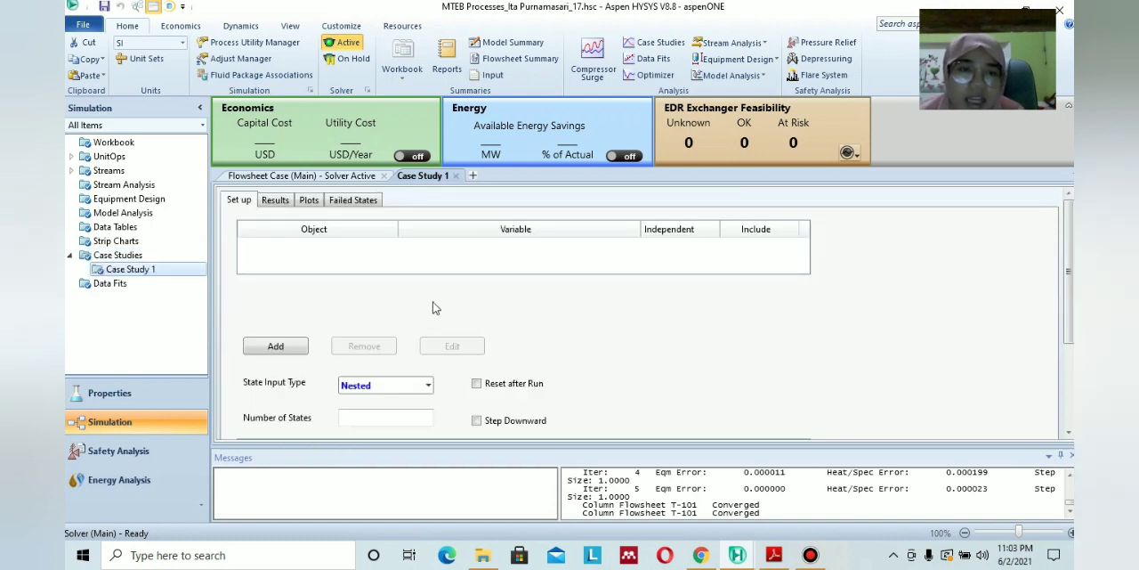
# Add the Temperature of stream 19-2 as a variable of the case study.
pyautogui.click(274, 345)
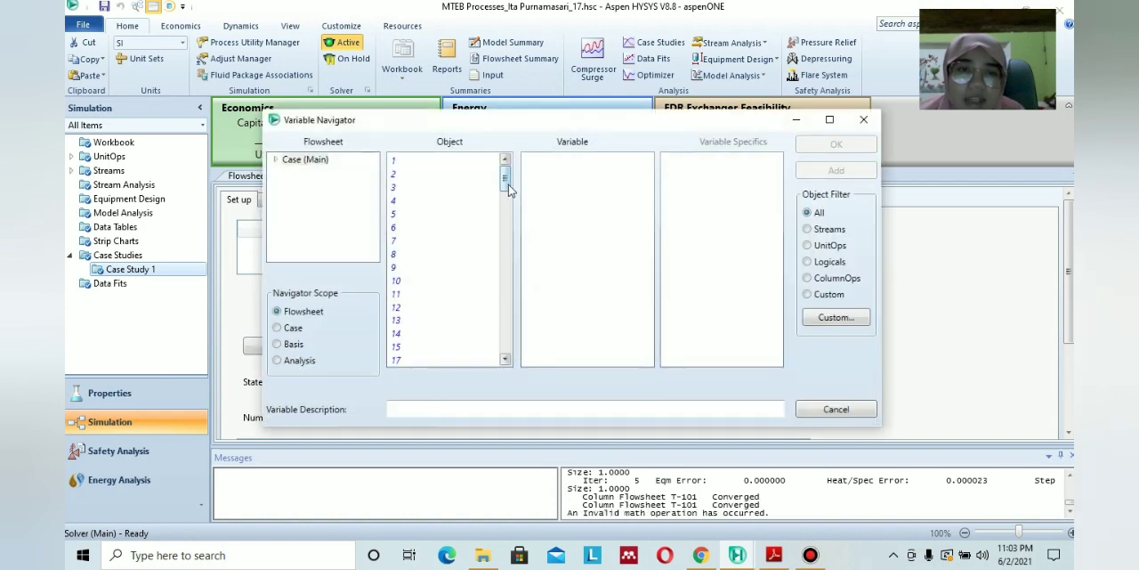
pyautogui.moveTo(504, 189); pyautogui.dragTo(505, 212)
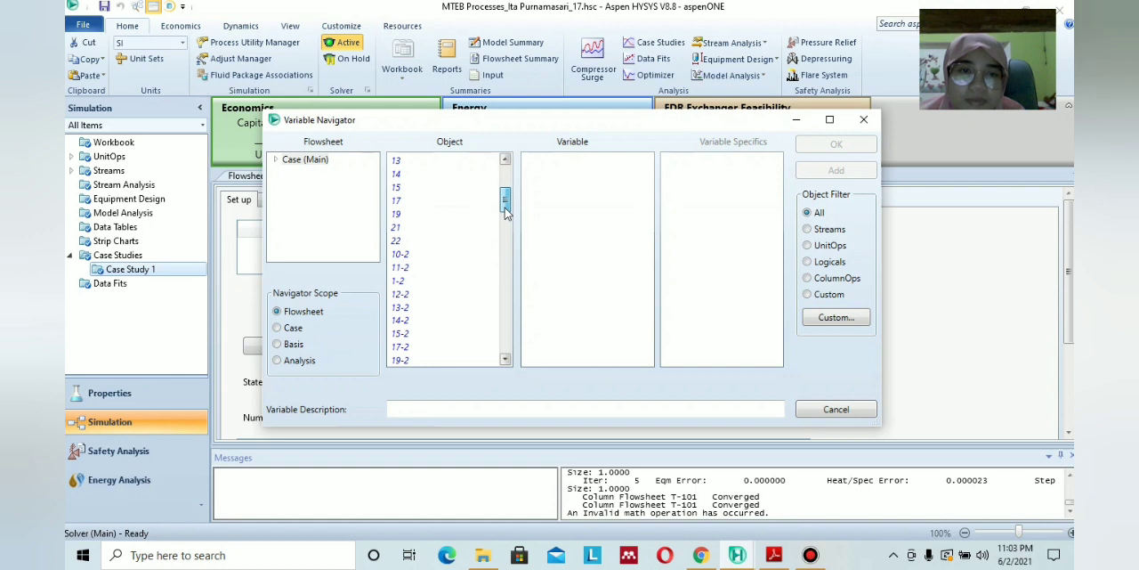
pyautogui.click(819, 229)
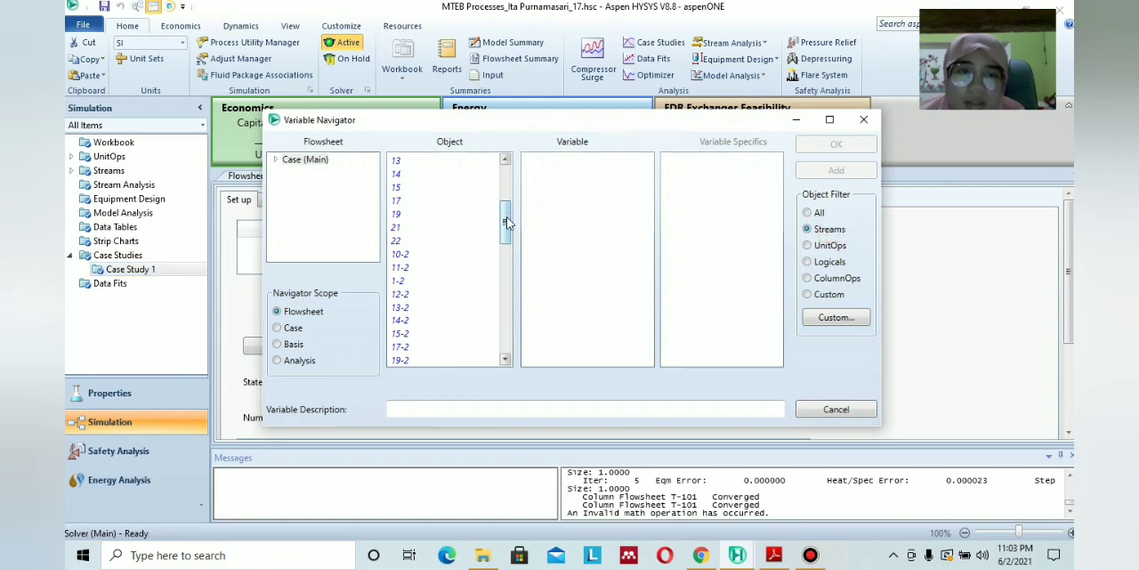
pyautogui.moveTo(507, 222); pyautogui.dragTo(505, 239)
pyautogui.click(399, 294)
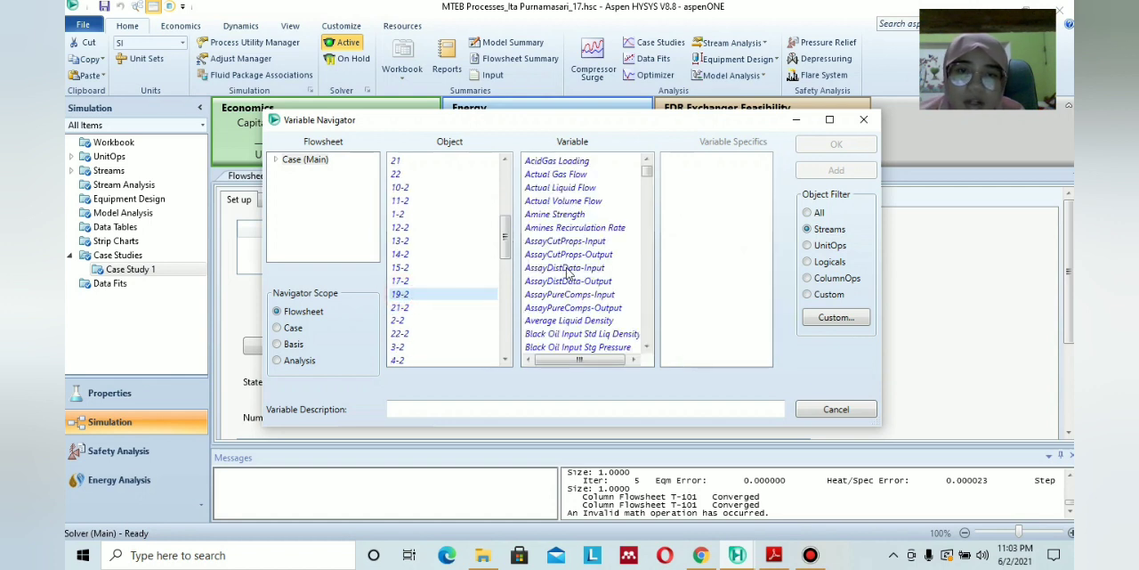
pyautogui.moveTo(646, 172); pyautogui.dragTo(614, 353)
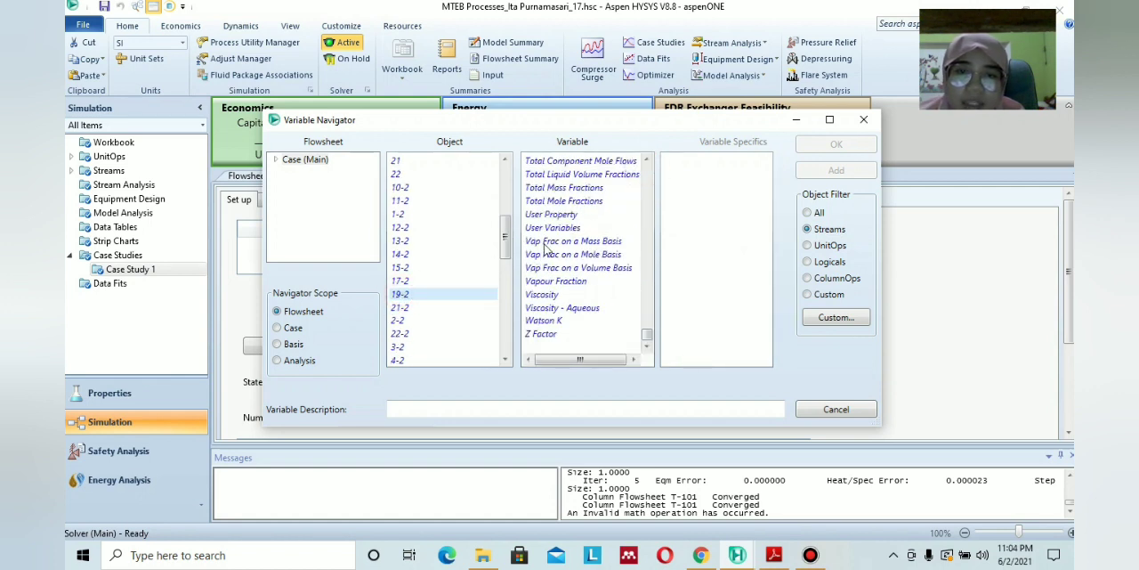
pyautogui.scroll(3, 547, 249)
pyautogui.scroll(-3, 548, 252)
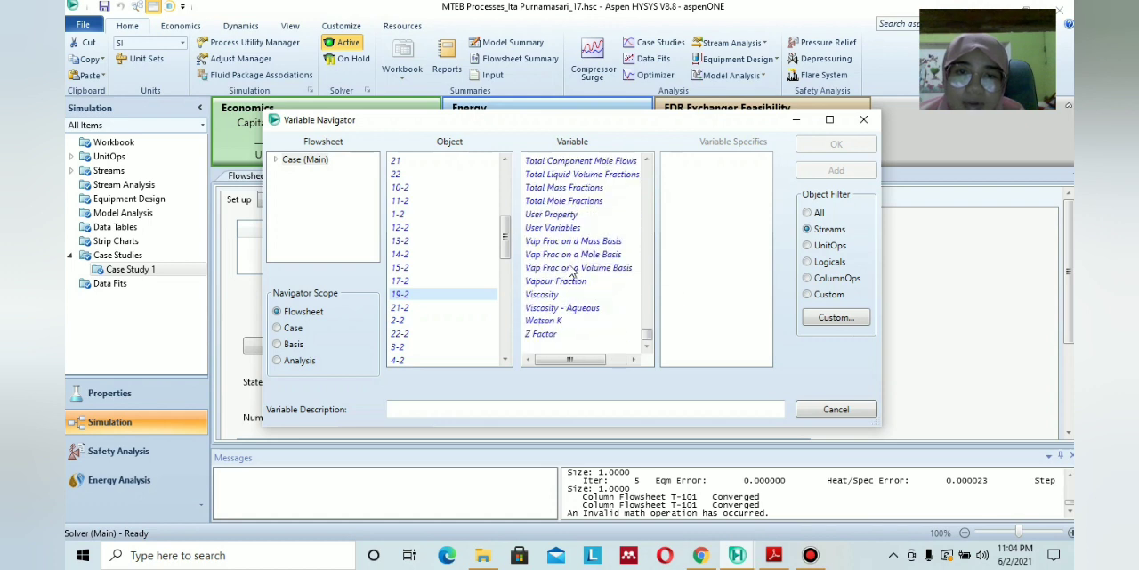
pyautogui.scroll(3, 569, 258)
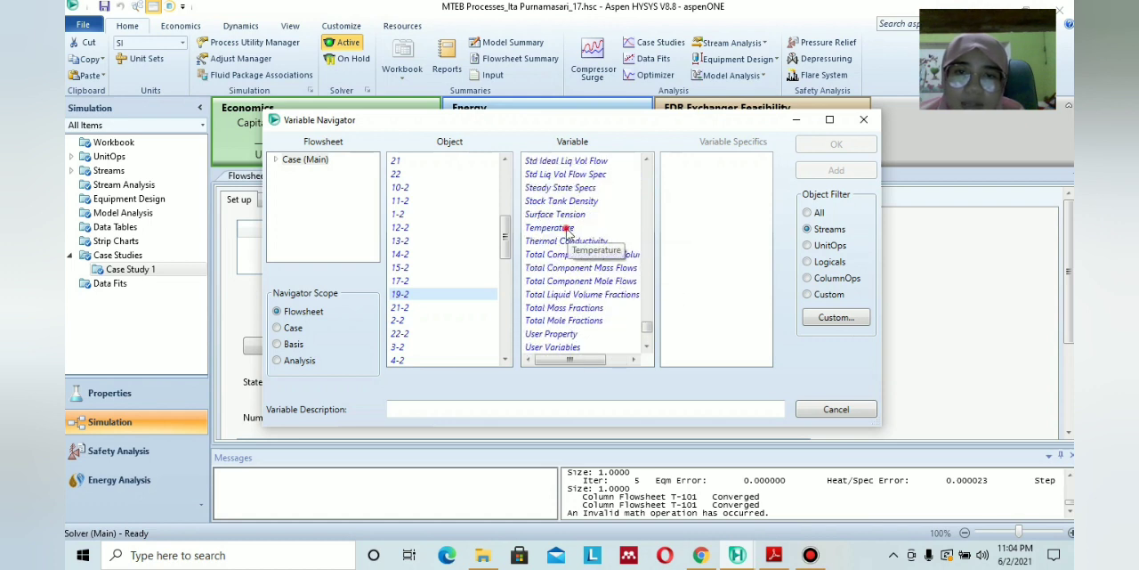
pyautogui.click(567, 230)
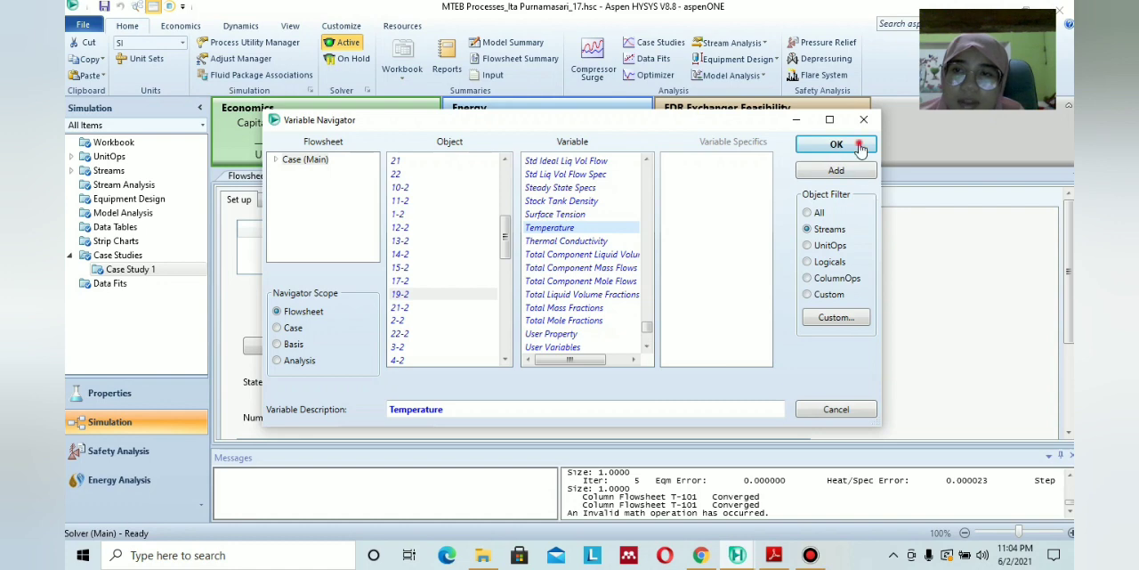
pyautogui.click(841, 144)
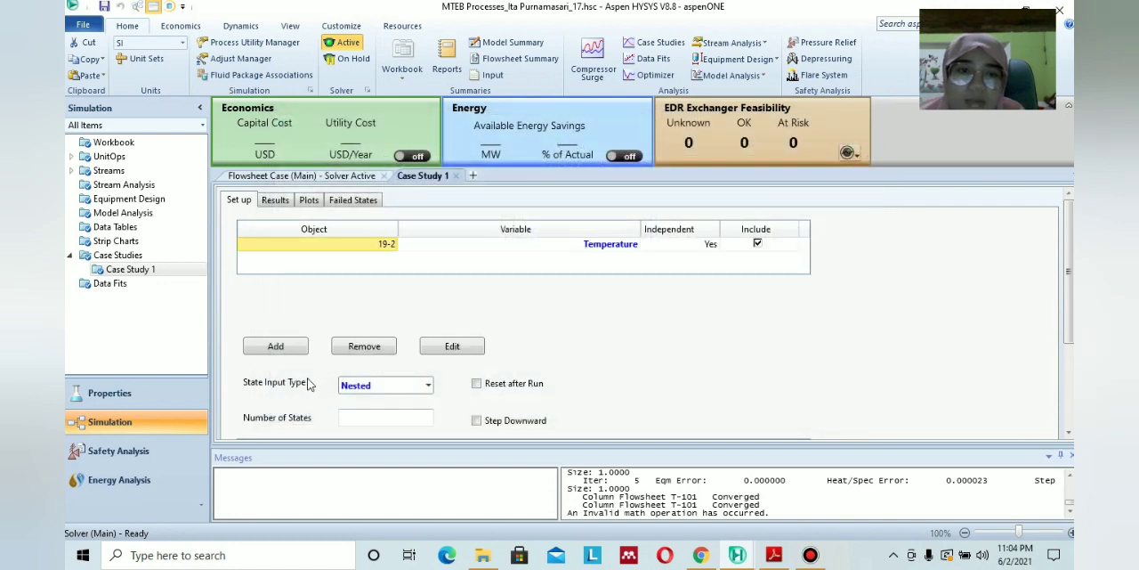
# Add stream 22-2's Master Comp Mole Frac for MTBE as a variable of the case study.
pyautogui.click(275, 346)
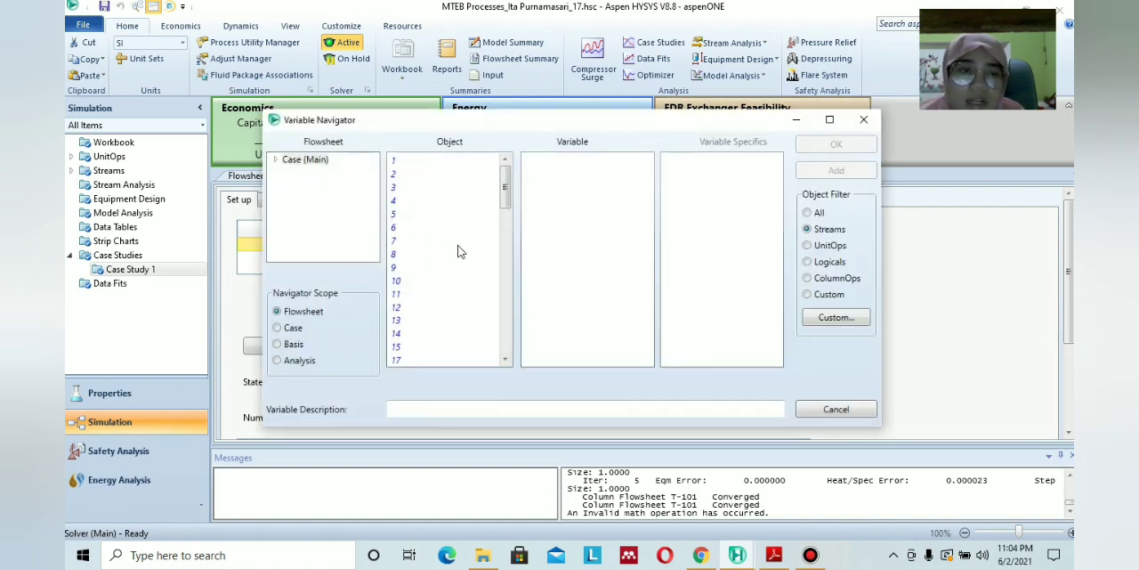
pyautogui.moveTo(504, 183); pyautogui.dragTo(504, 225)
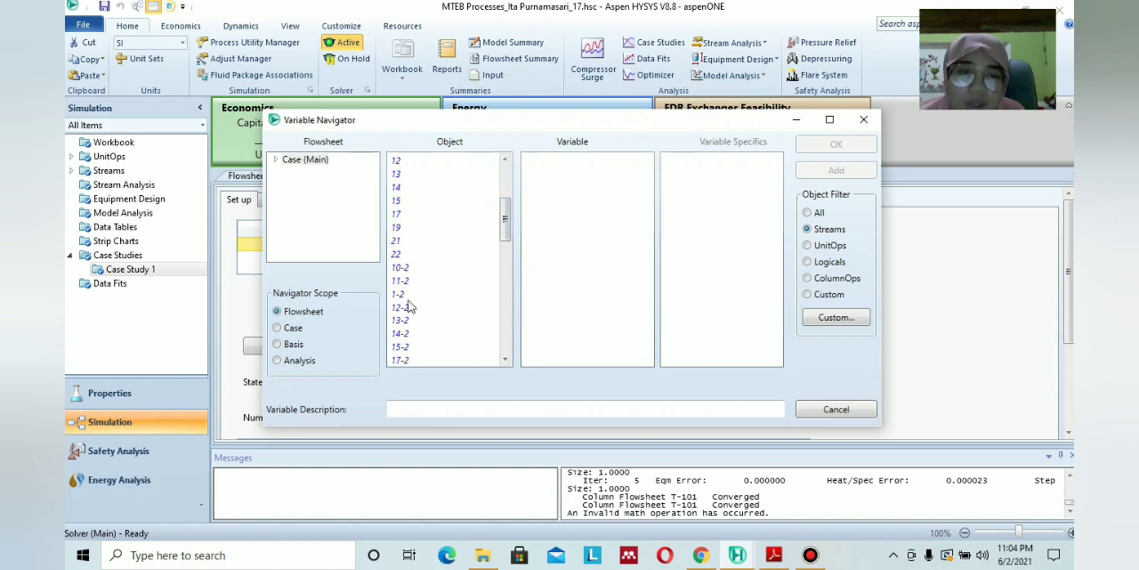
pyautogui.scroll(-2, 431, 299)
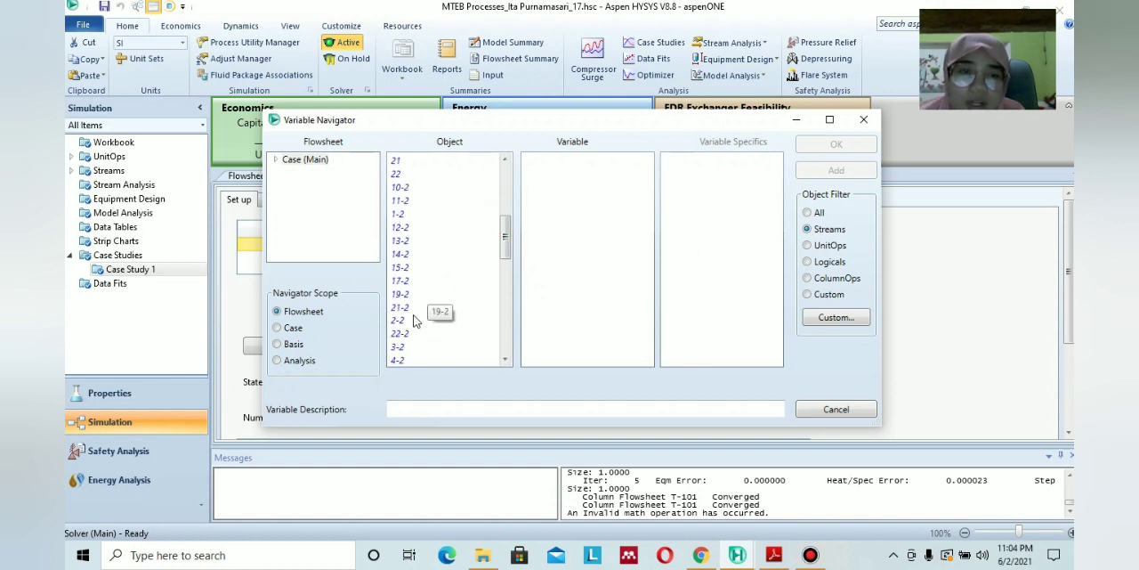
pyautogui.click(397, 334)
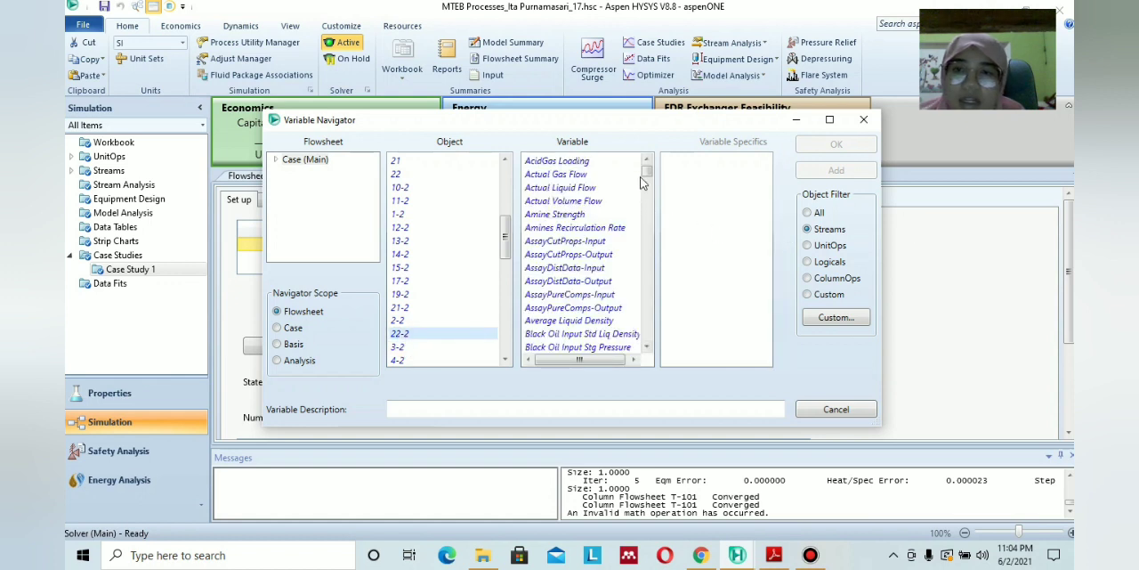
pyautogui.click(647, 185)
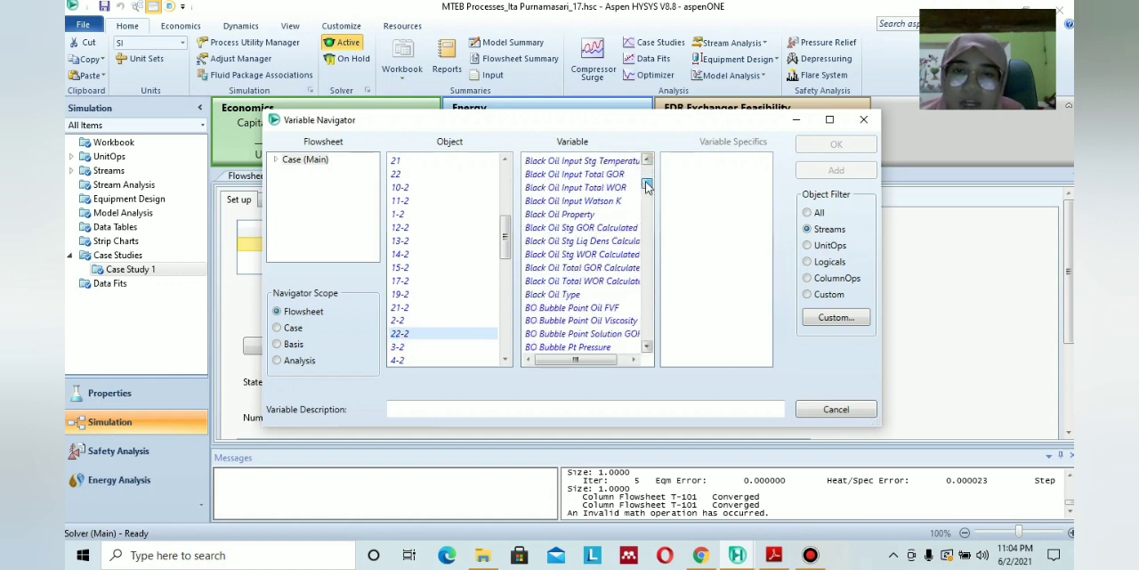
pyautogui.moveTo(647, 186); pyautogui.dragTo(651, 259)
pyautogui.click(547, 214)
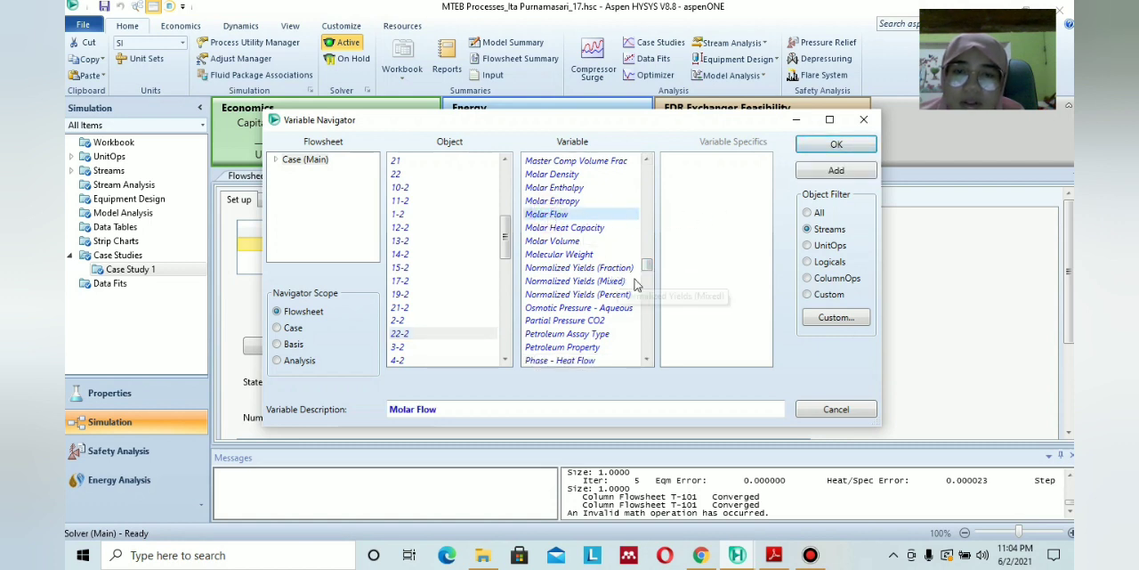
pyautogui.moveTo(648, 264); pyautogui.dragTo(648, 280)
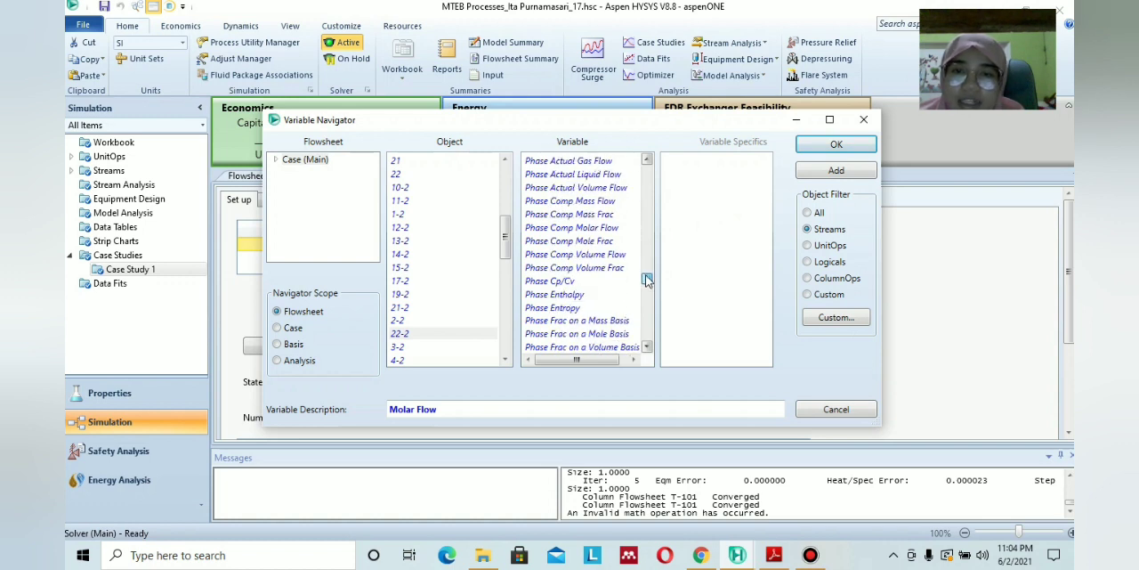
pyautogui.moveTo(647, 281); pyautogui.dragTo(649, 245)
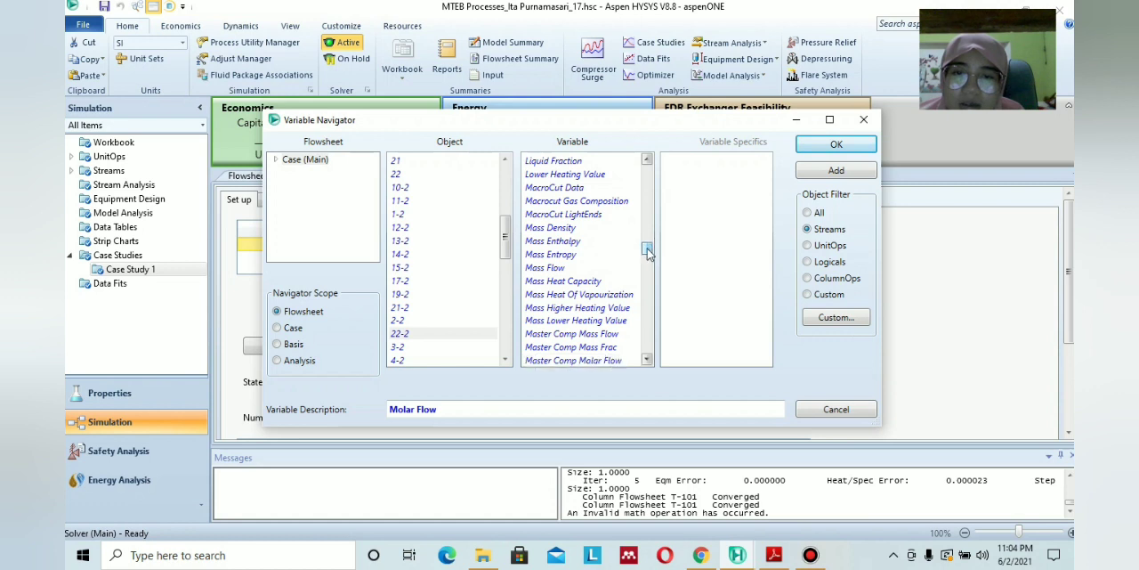
pyautogui.scroll(-1, 602, 351)
pyautogui.click(601, 335)
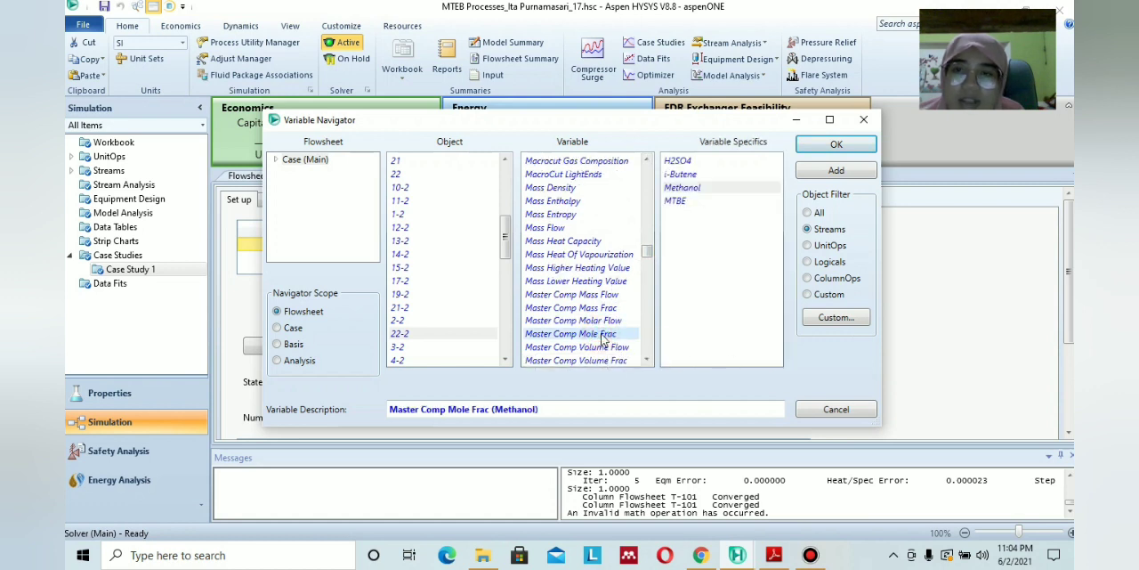
pyautogui.click(683, 201)
pyautogui.click(849, 150)
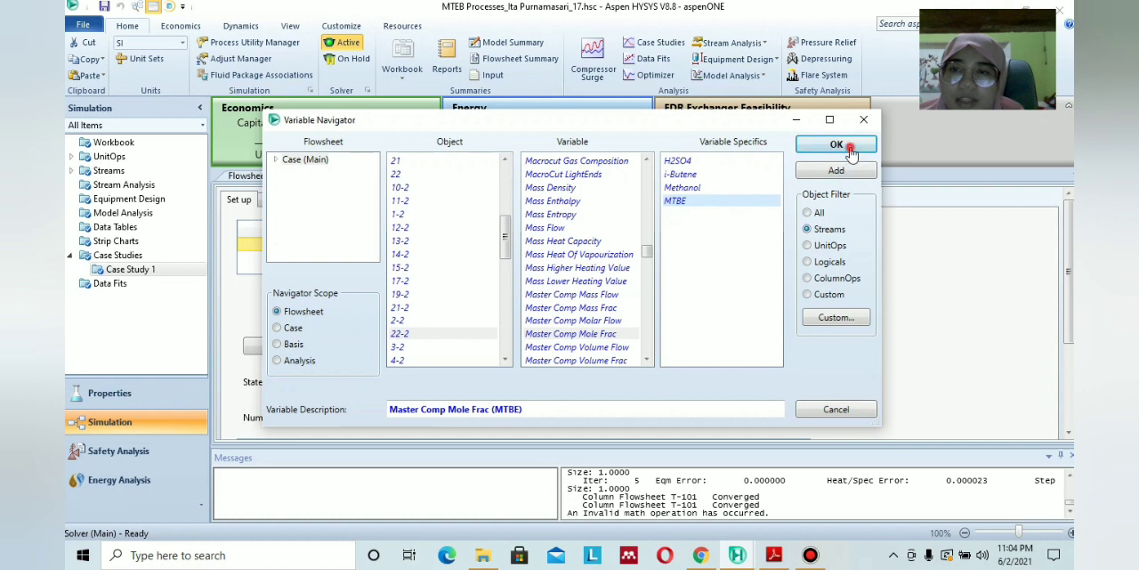
# Set the 19-2 Temperature range to a low bound of 60 C, a high bound of 100 C and a step size of 2.
pyautogui.scroll(-3, 534, 298)
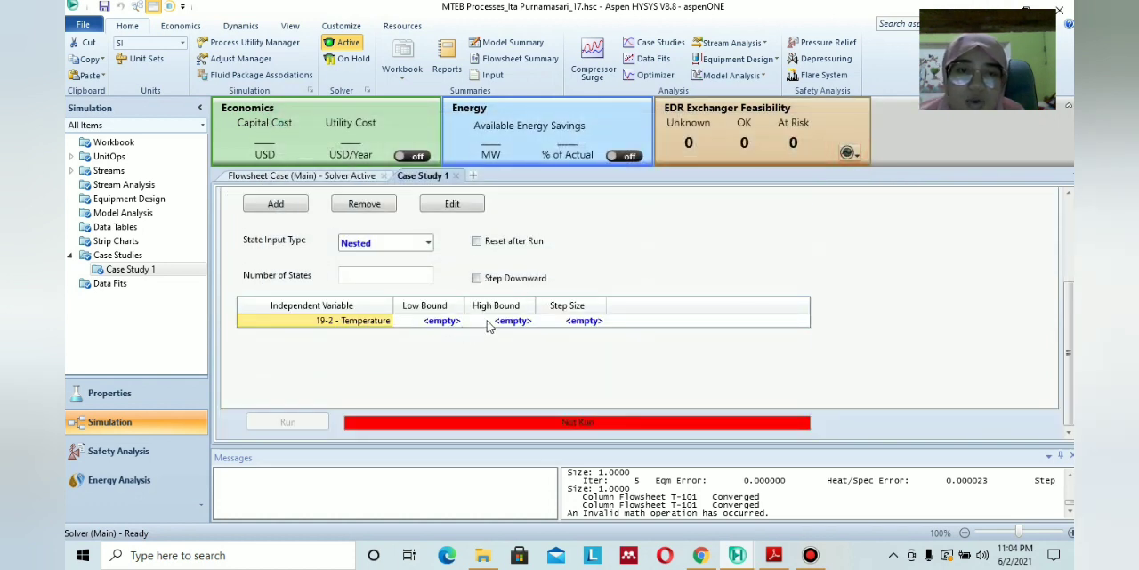
pyautogui.click(457, 322)
pyautogui.write('60')
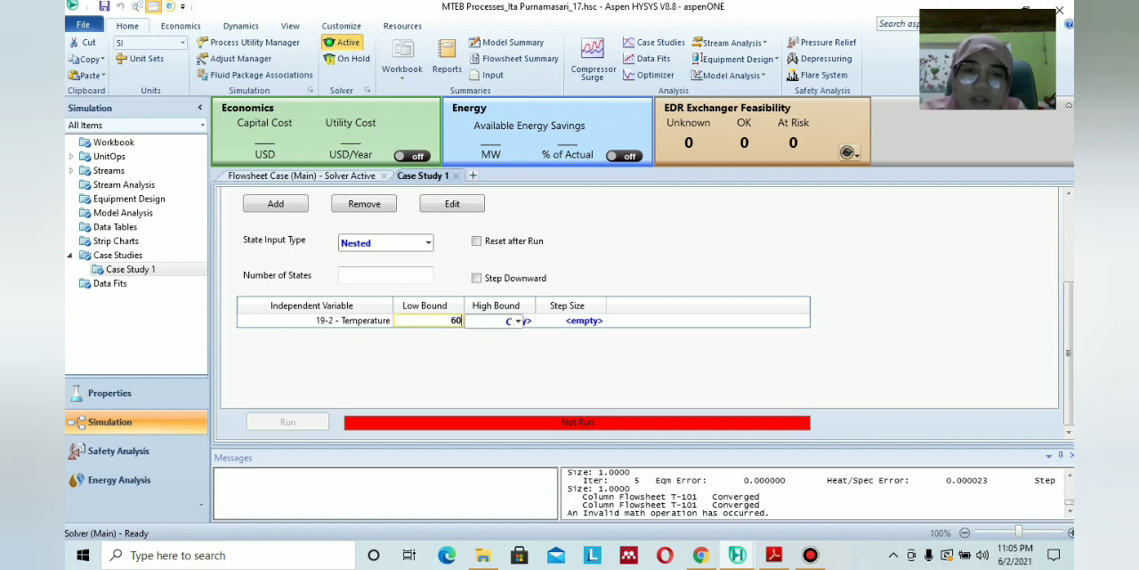
pyautogui.press('Return')
pyautogui.click(510, 323)
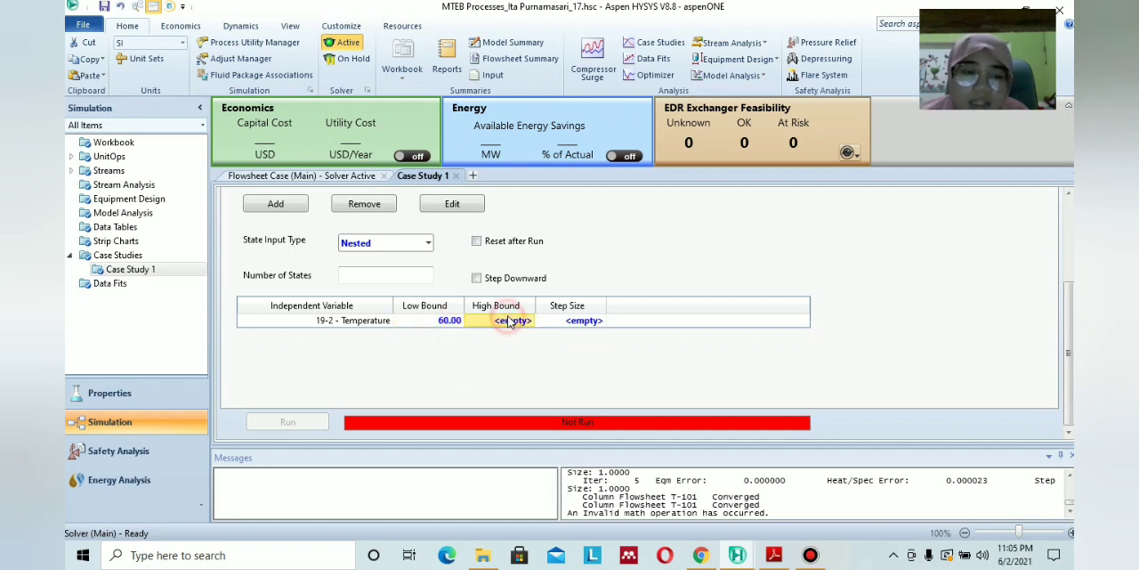
pyautogui.write('1')
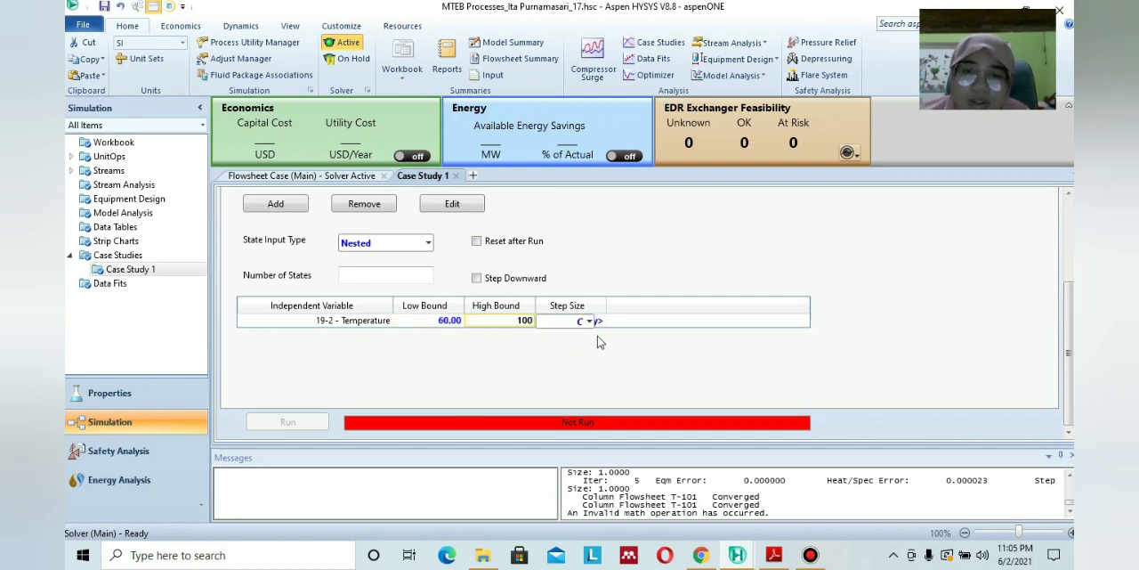
pyautogui.write('00')
pyautogui.press('Return')
pyautogui.click(587, 321)
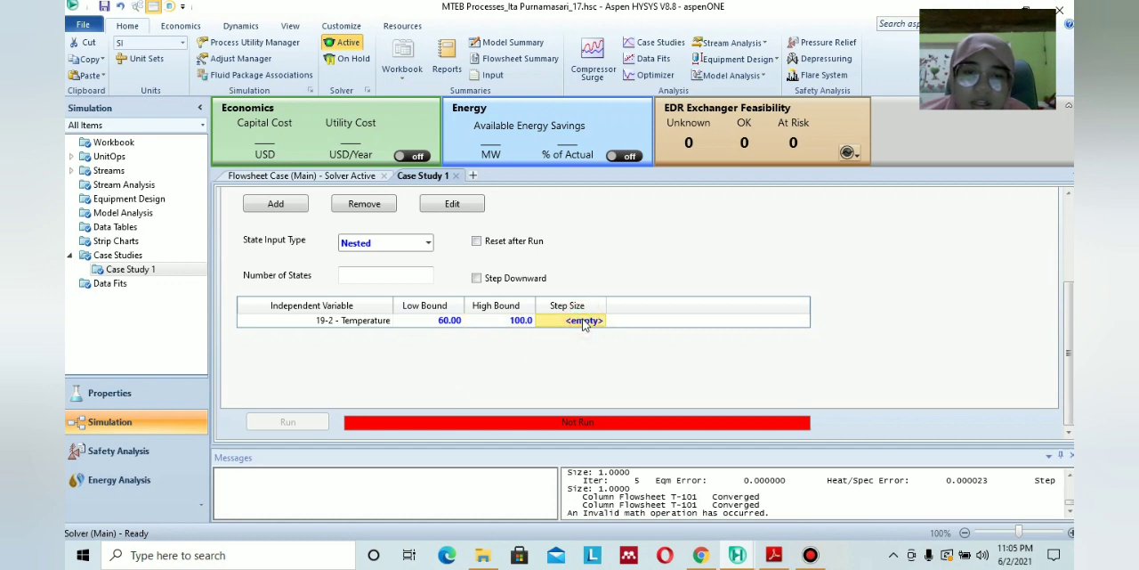
pyautogui.write('2')
pyautogui.press('Return')
# Run the case study and display its results table.
pyautogui.click(298, 422)
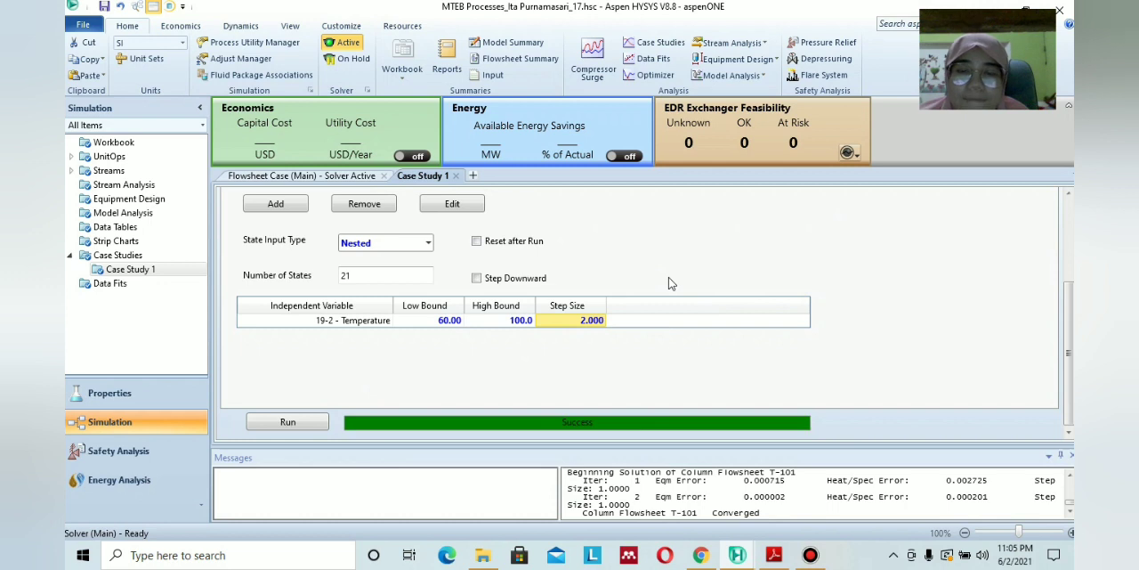
pyautogui.scroll(3, 672, 283)
pyautogui.click(277, 201)
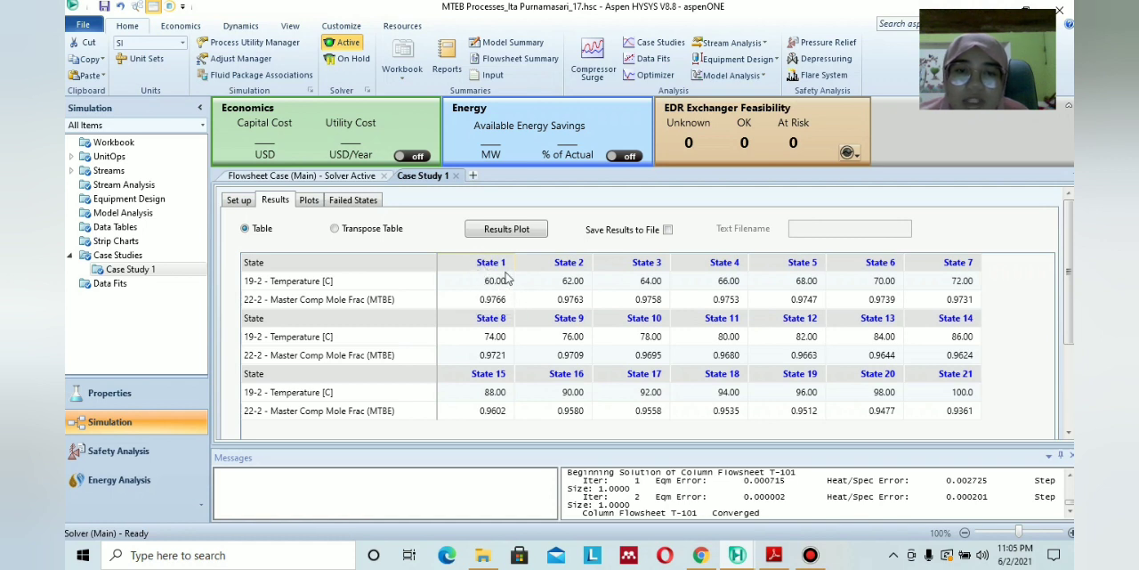
# Display the case study plot of MTBE mole fraction in stream 22-2 against the 19-2 temperature.
pyautogui.click(307, 200)
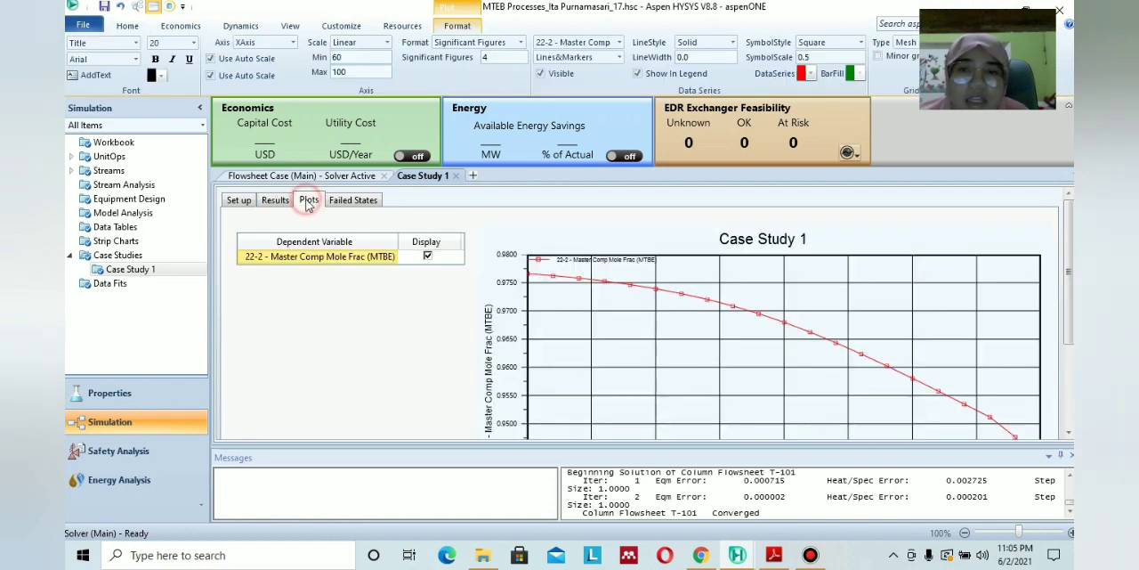
pyautogui.scroll(-3, 674, 307)
pyautogui.scroll(3, 674, 307)
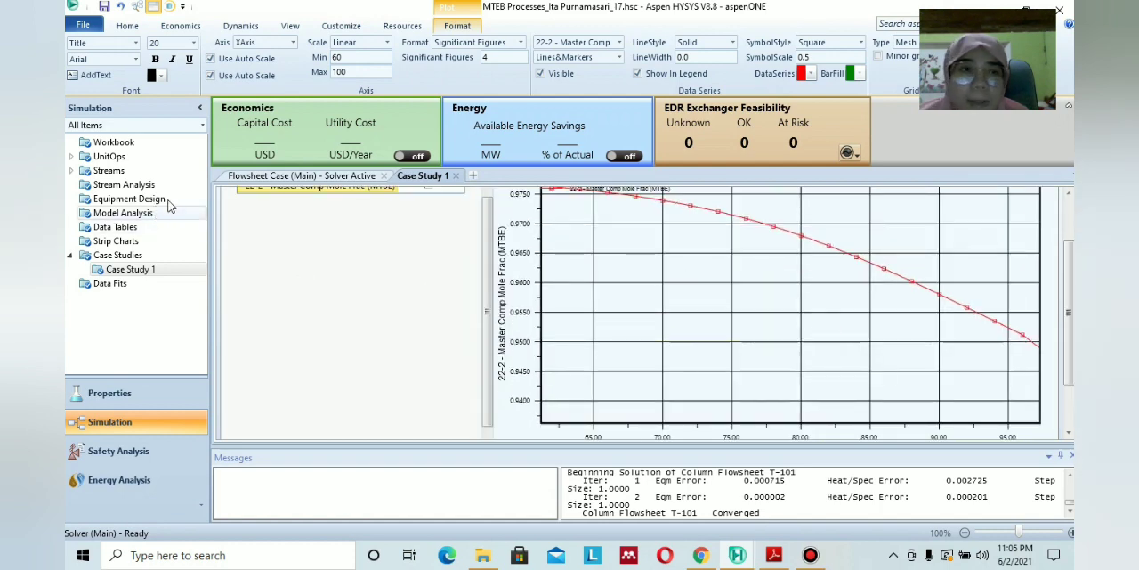
# Return to the main flowsheet and open the model palette's common unit operations near the T-101 section.
pyautogui.click(258, 176)
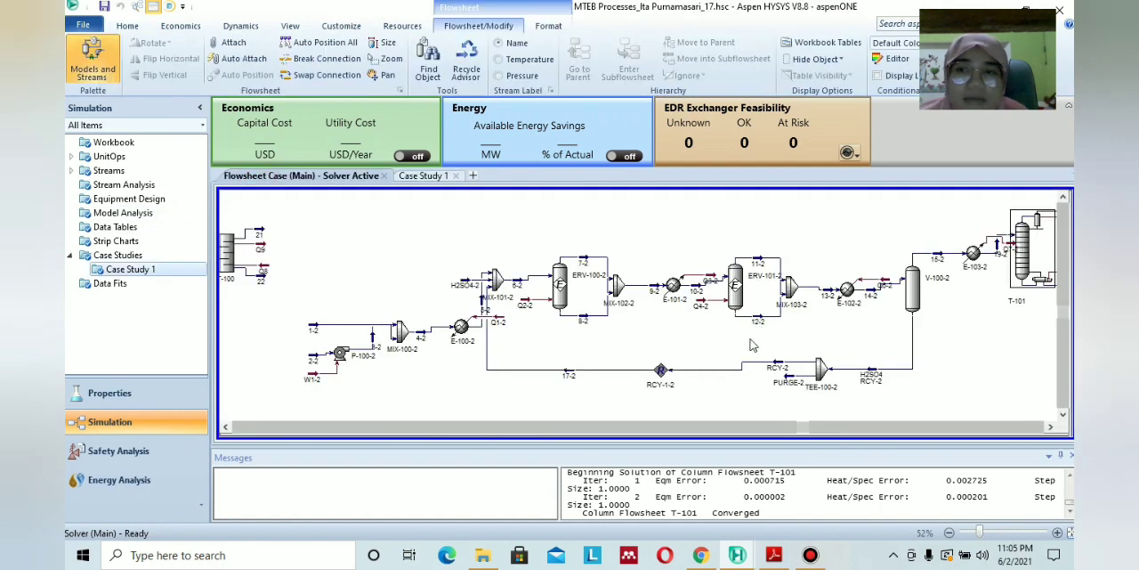
pyautogui.click(1051, 427)
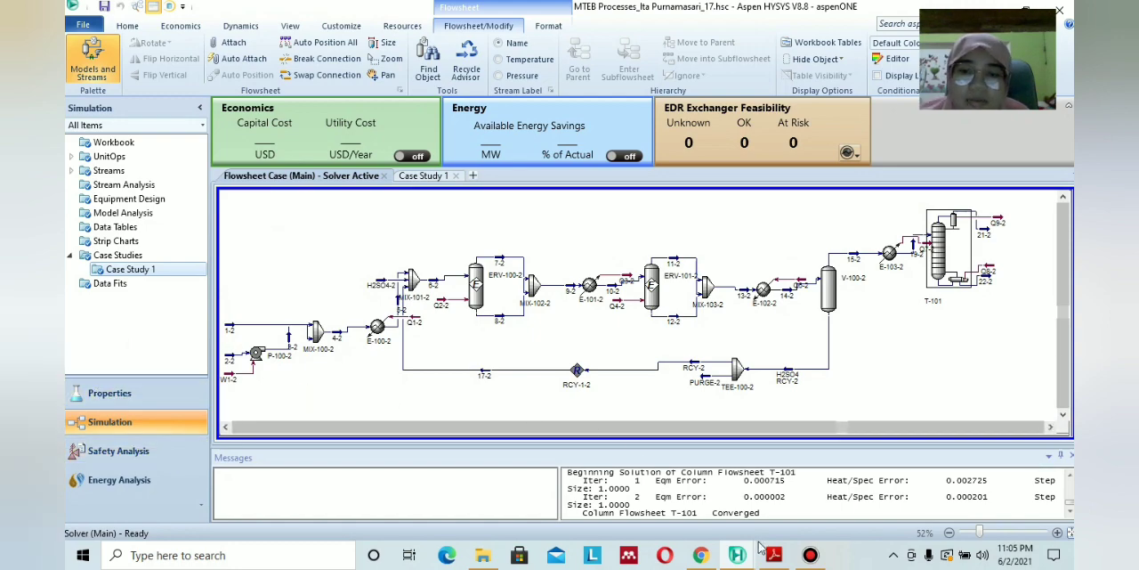
pyautogui.moveTo(746, 554)
pyautogui.click(886, 499)
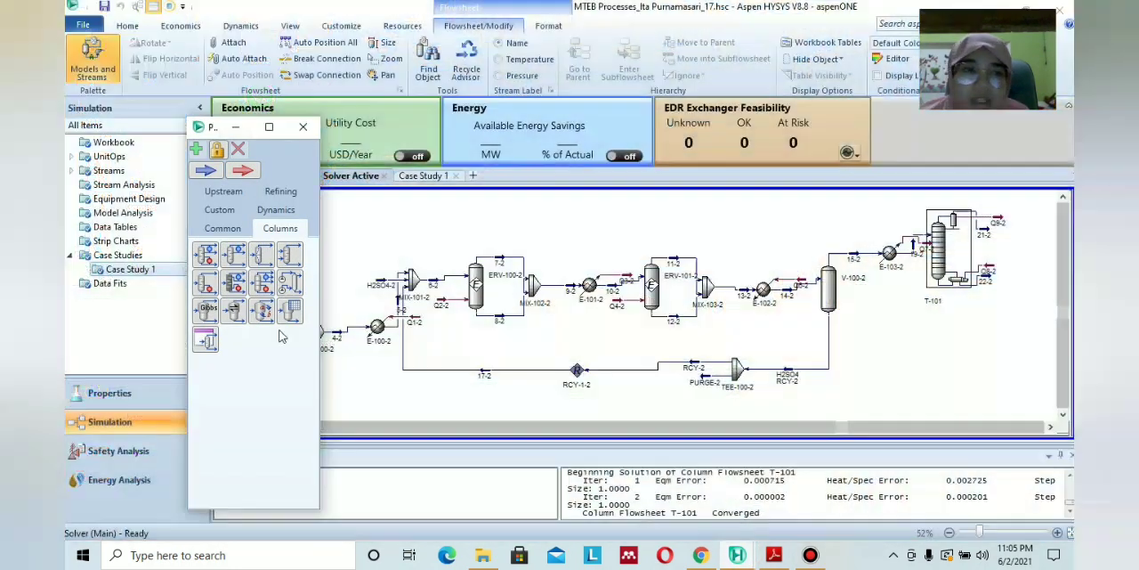
pyautogui.click(223, 229)
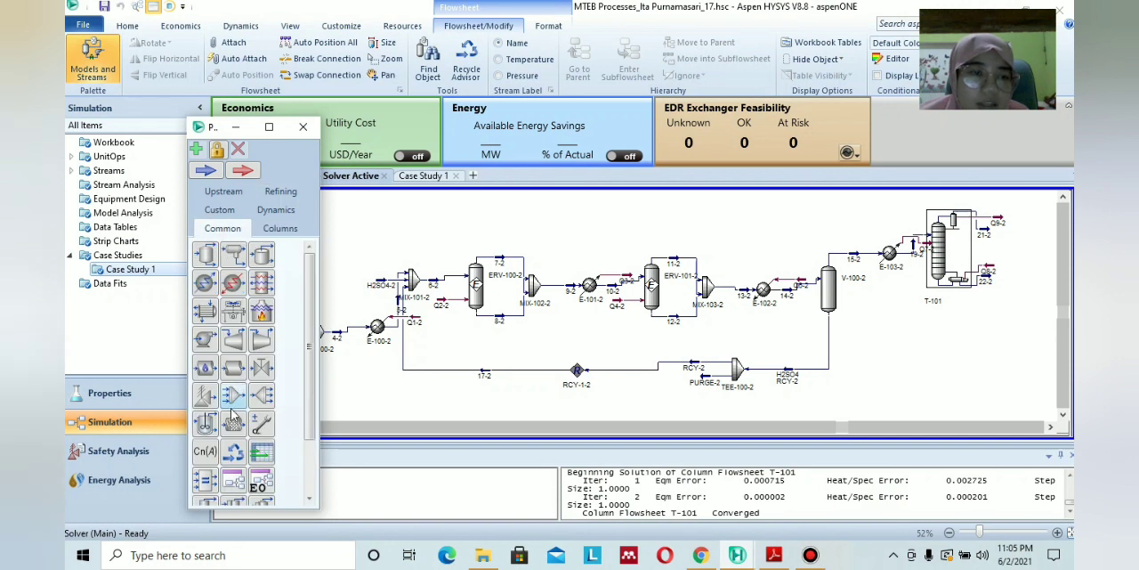
pyautogui.scroll(-2, 234, 418)
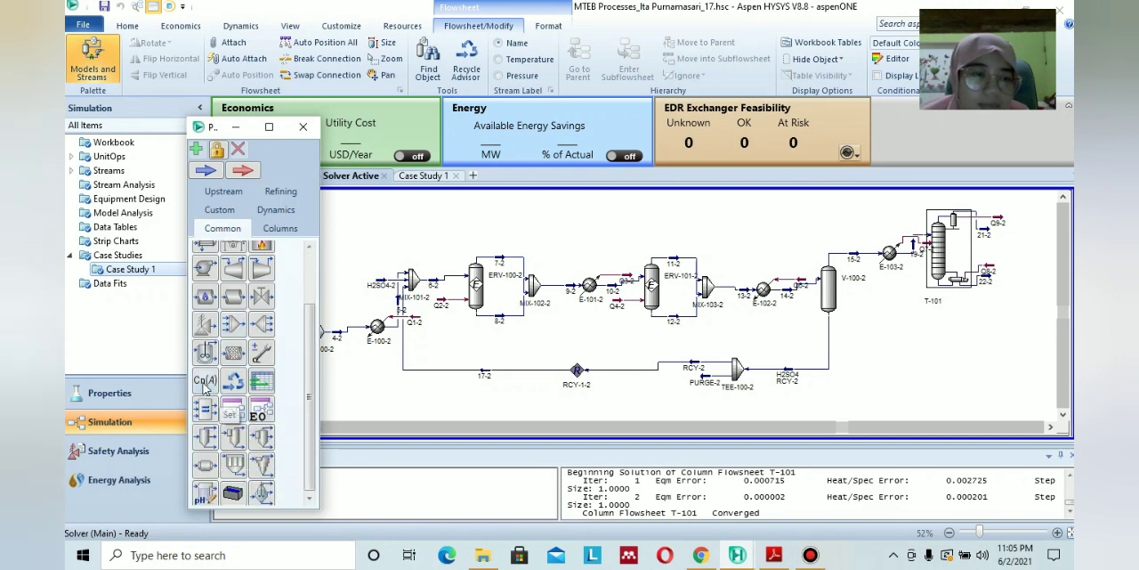
# Add a Set block below T-101 and make the Molar Flow of stream 22-2 its target variable.
pyautogui.moveTo(205, 381); pyautogui.dragTo(930, 347)
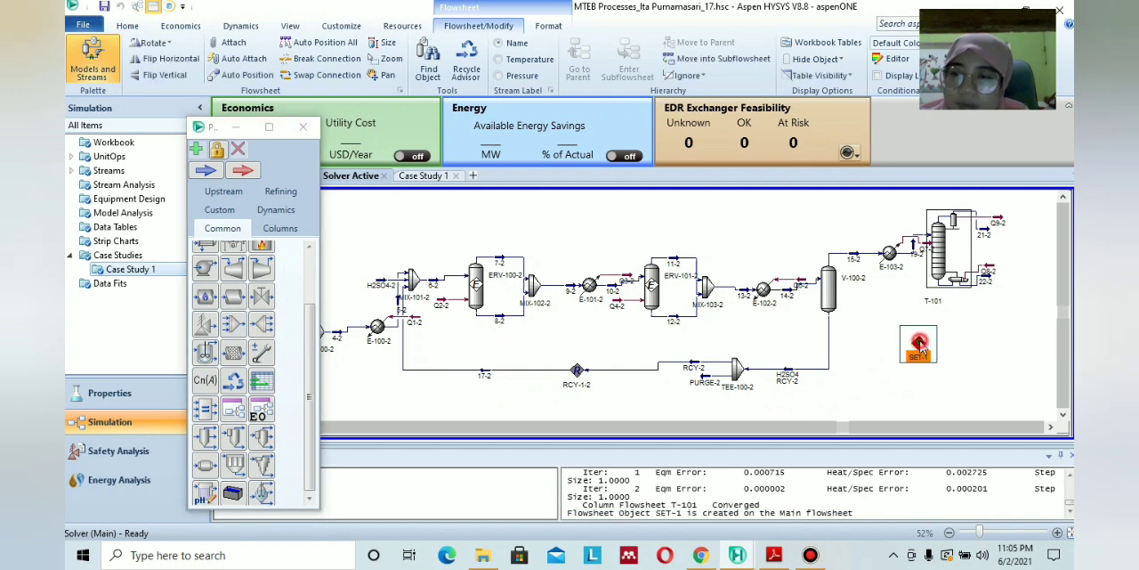
pyautogui.doubleClick(920, 346)
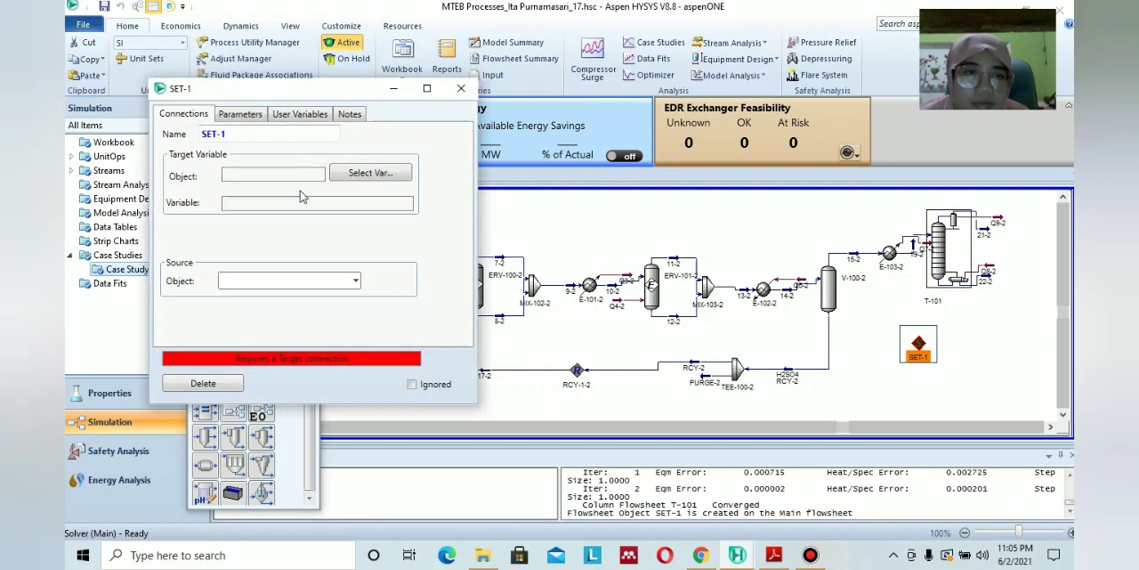
pyautogui.click(356, 178)
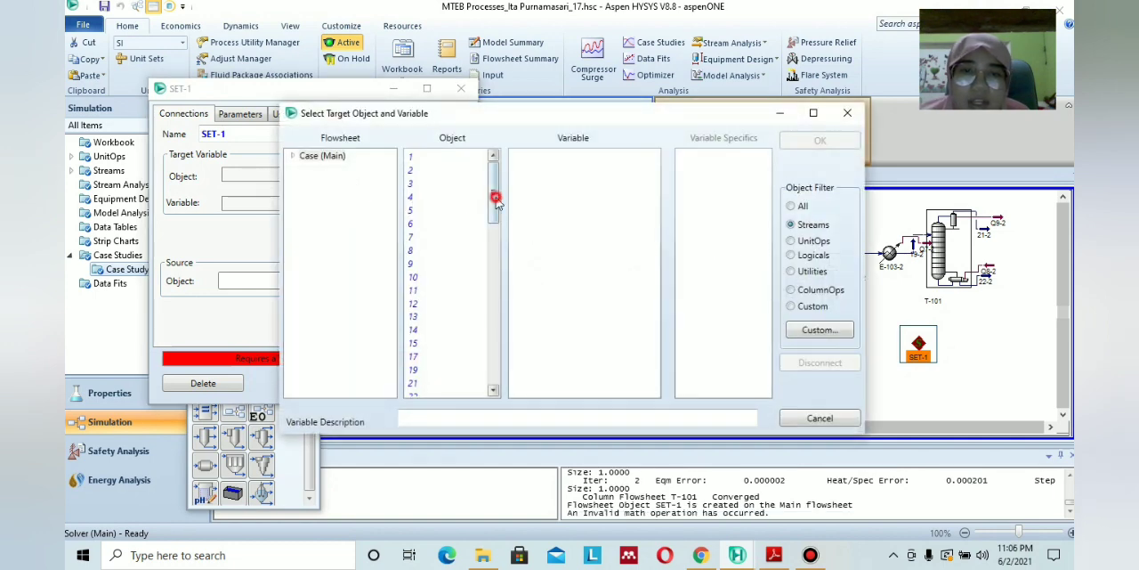
pyautogui.moveTo(496, 201); pyautogui.dragTo(496, 254)
pyautogui.click(417, 329)
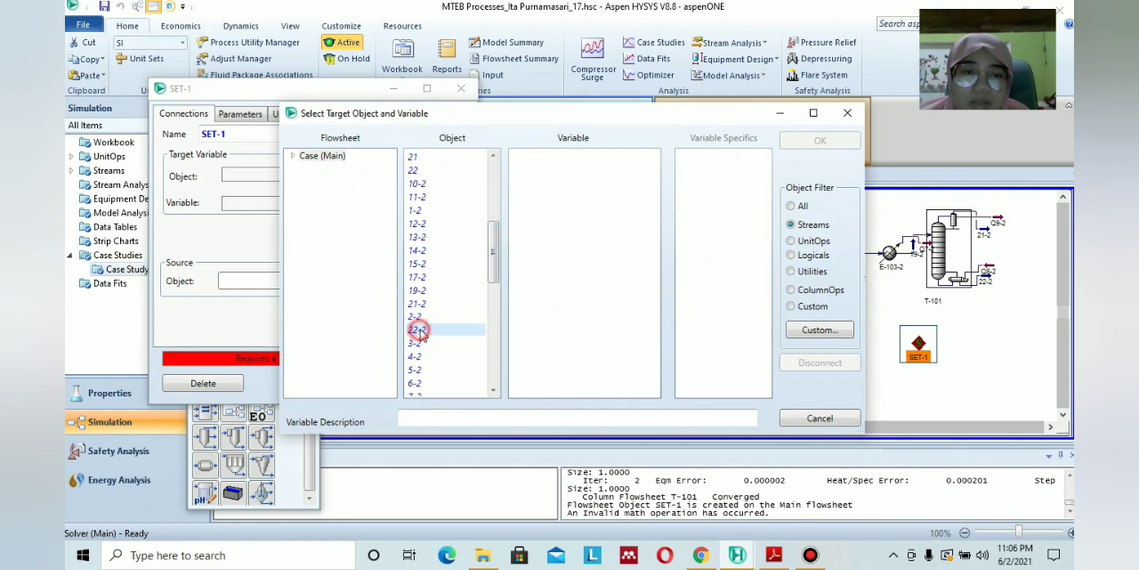
pyautogui.moveTo(659, 212); pyautogui.dragTo(637, 359)
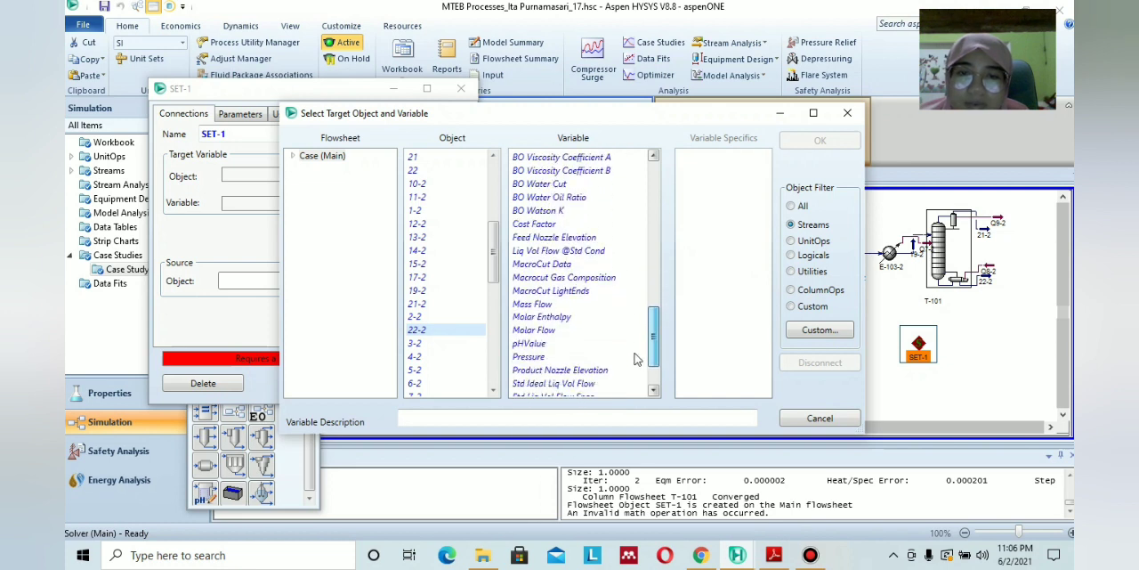
pyautogui.click(535, 331)
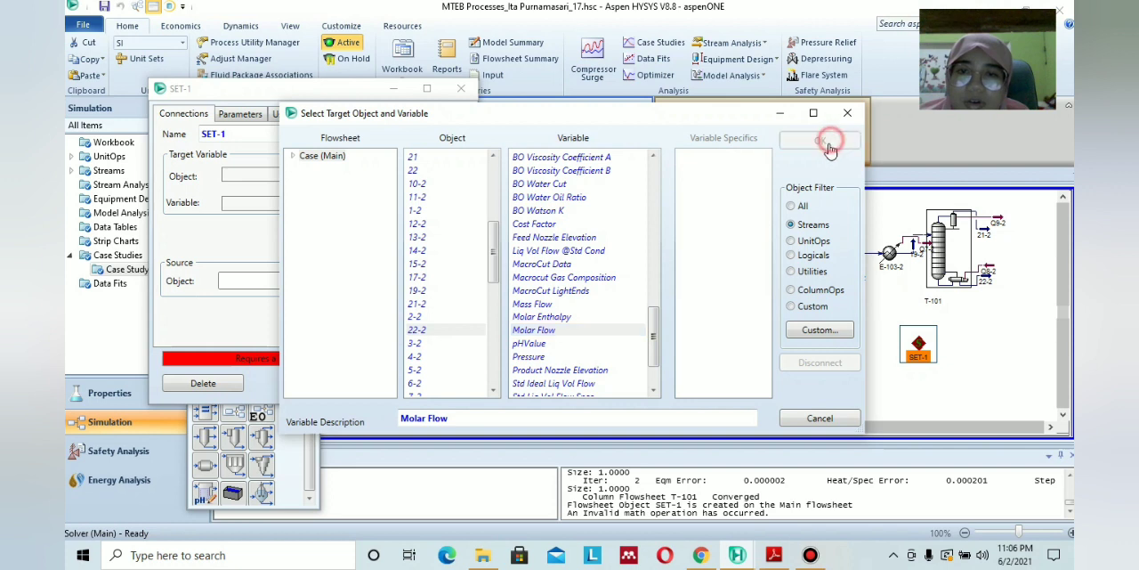
pyautogui.click(829, 147)
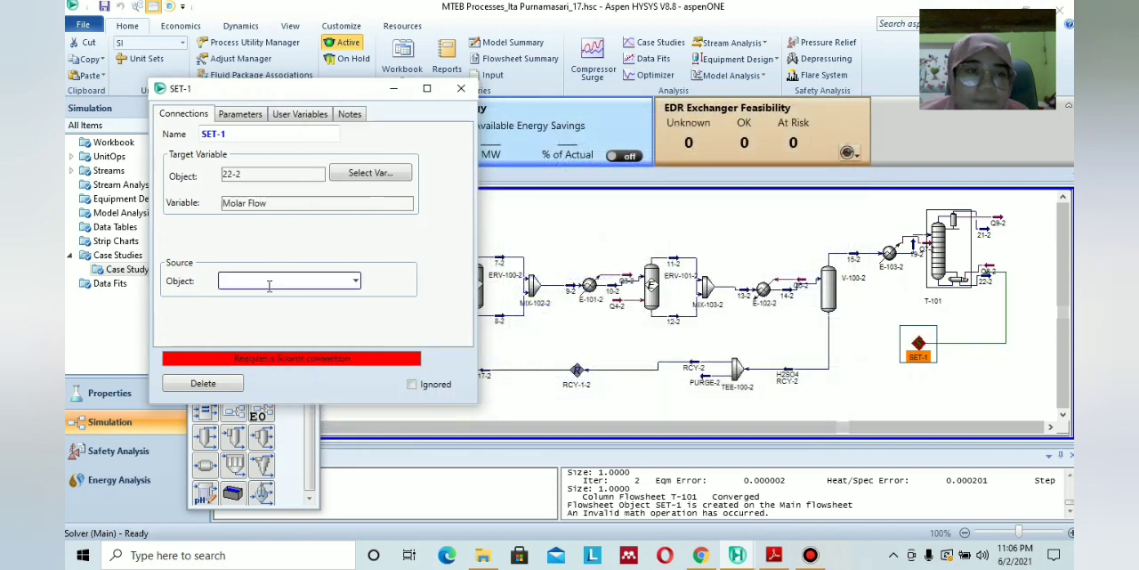
# Choose stream 19-2 as the Set block's source object and try to reactivate the solver.
pyautogui.click(355, 281)
pyautogui.scroll(-1, 279, 374)
pyautogui.scroll(-3, 287, 373)
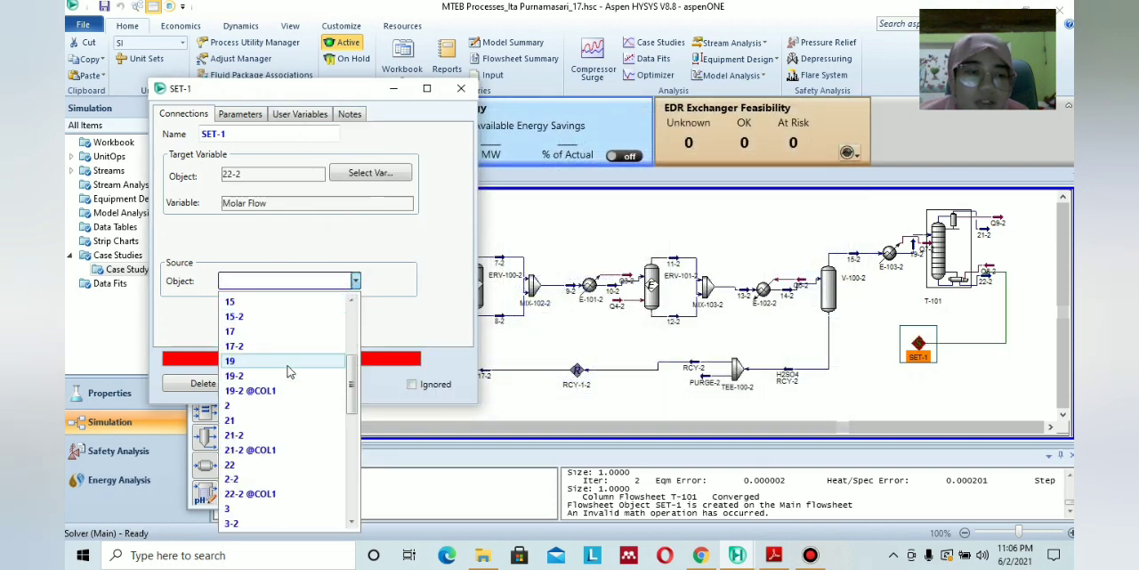
pyautogui.click(268, 376)
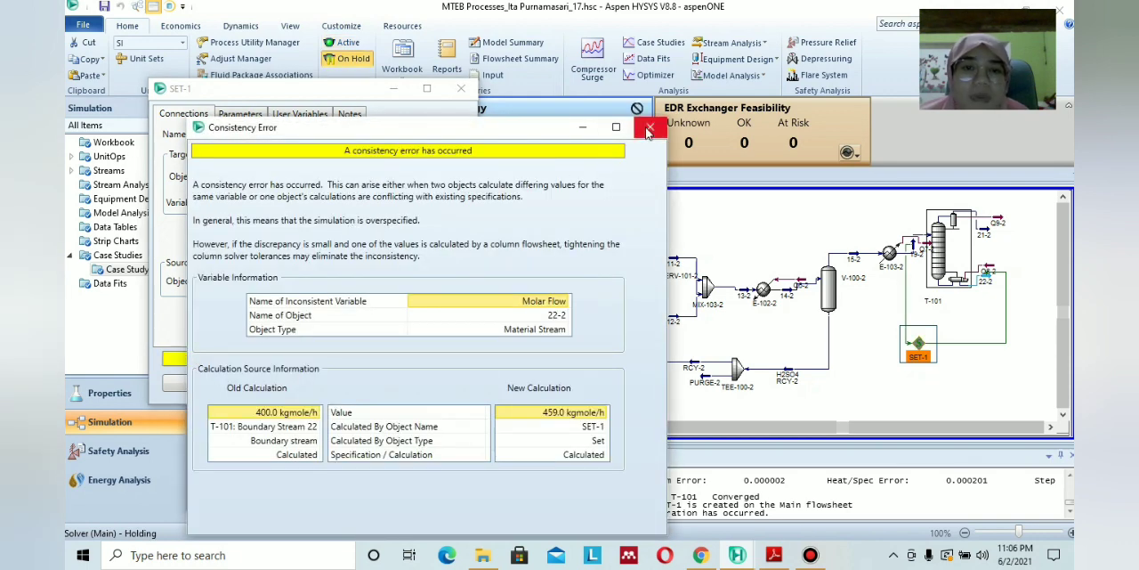
pyautogui.click(649, 130)
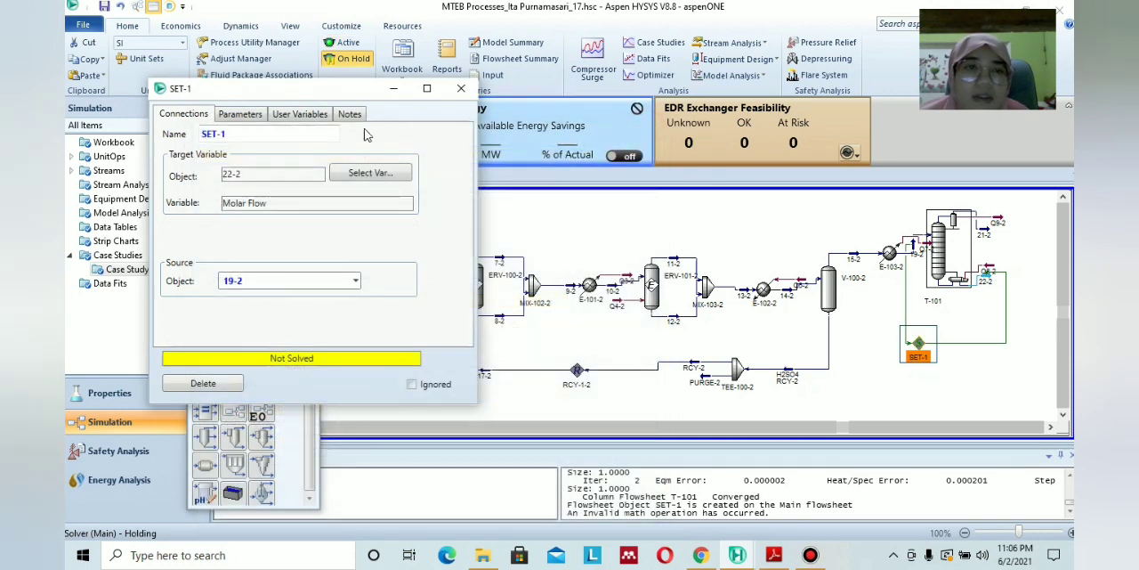
pyautogui.click(351, 47)
pyautogui.click(560, 22)
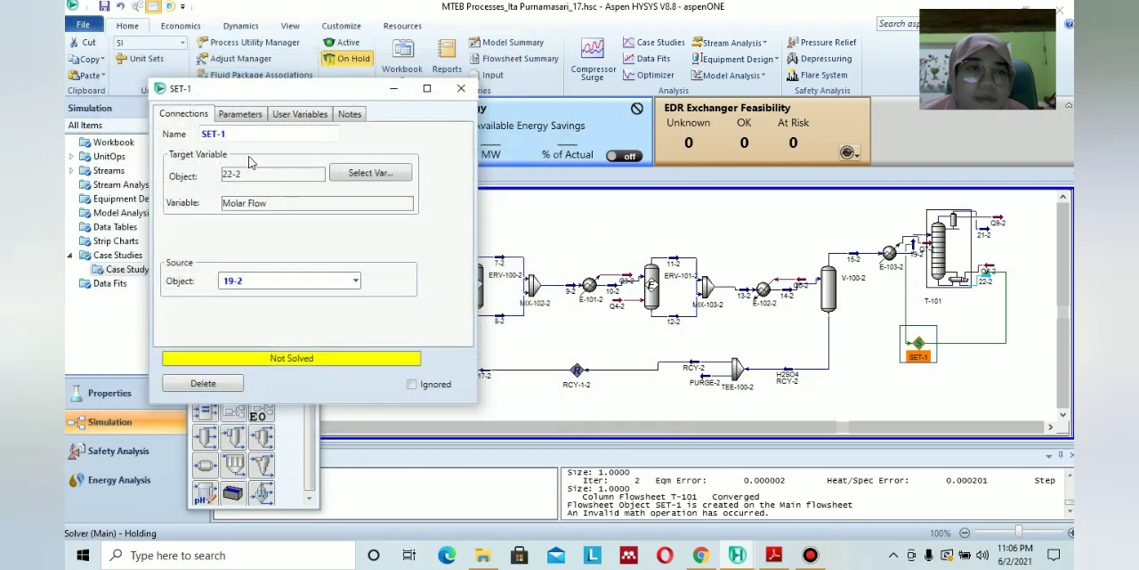
# Set the Set block's offset to 600 kgmole/h.
pyautogui.click(239, 117)
pyautogui.click(332, 170)
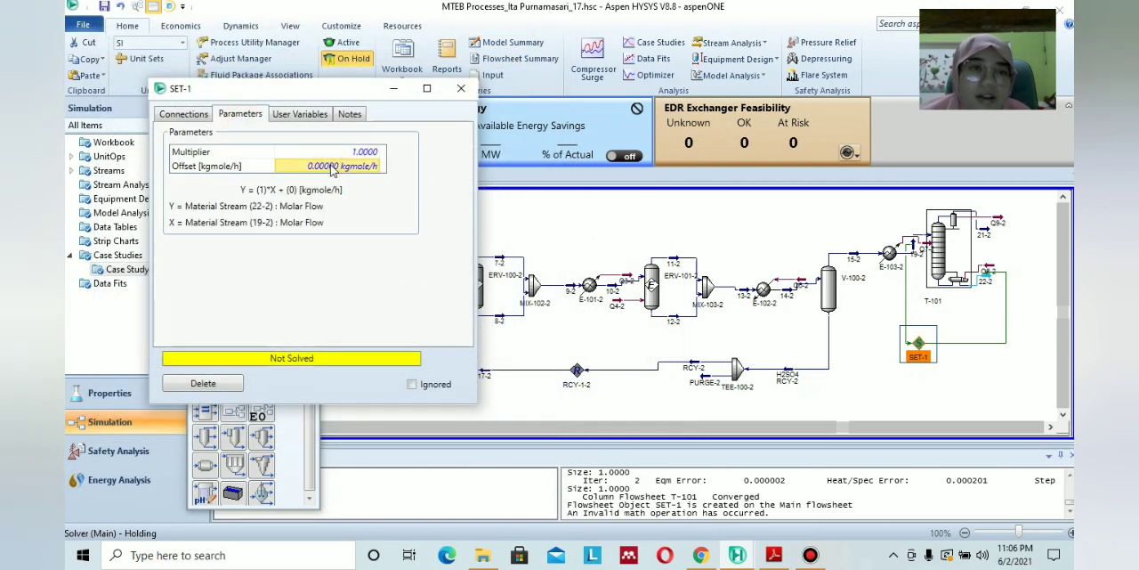
pyautogui.write('600')
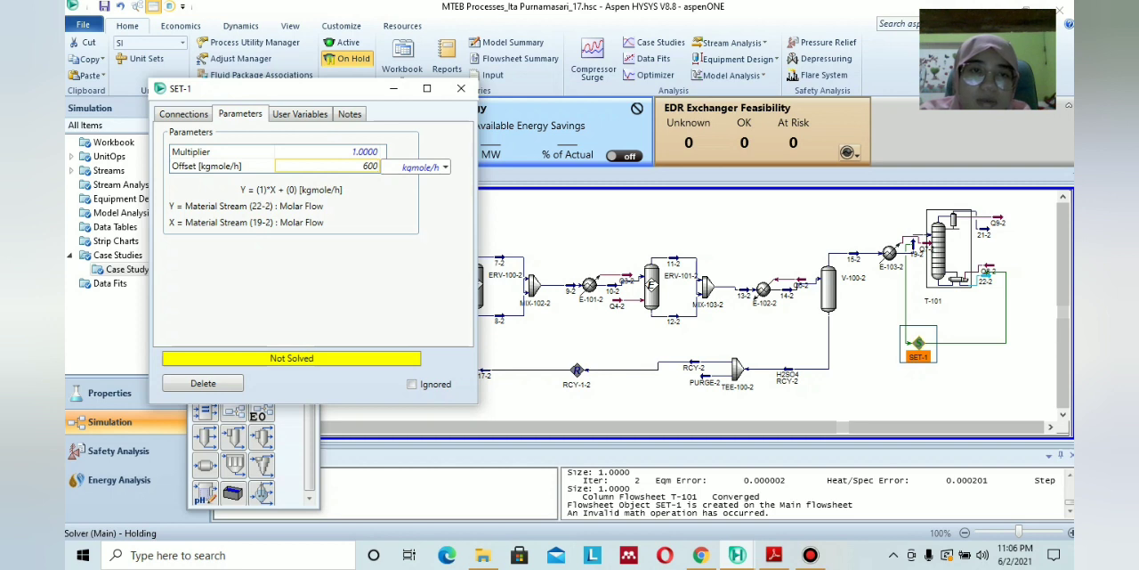
pyautogui.press('Return')
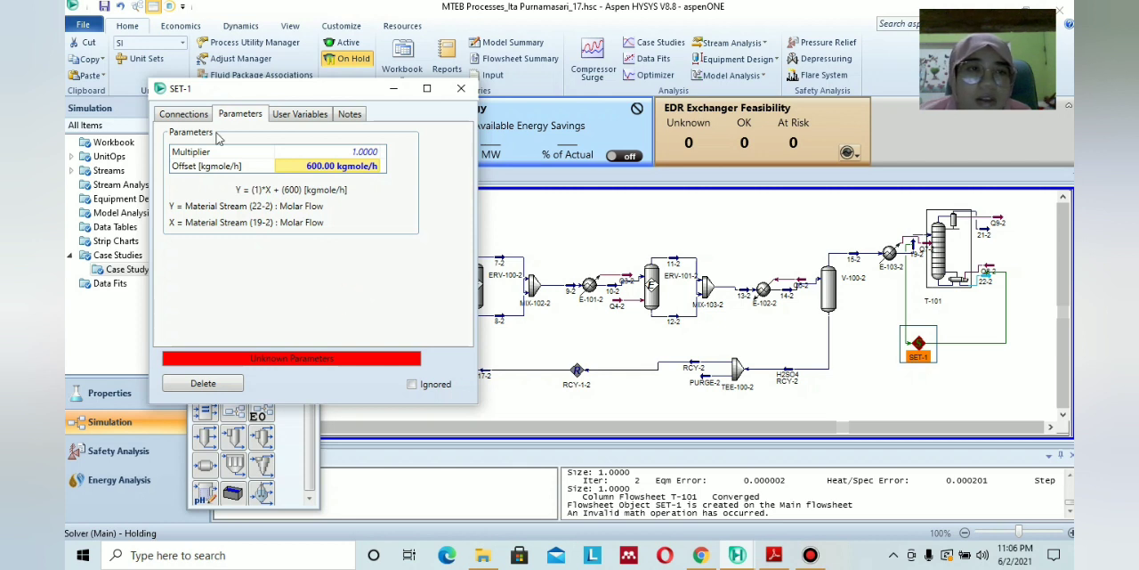
# Recheck the Set block's connections and parameters, and try to run the solver with the new offset.
pyautogui.click(194, 115)
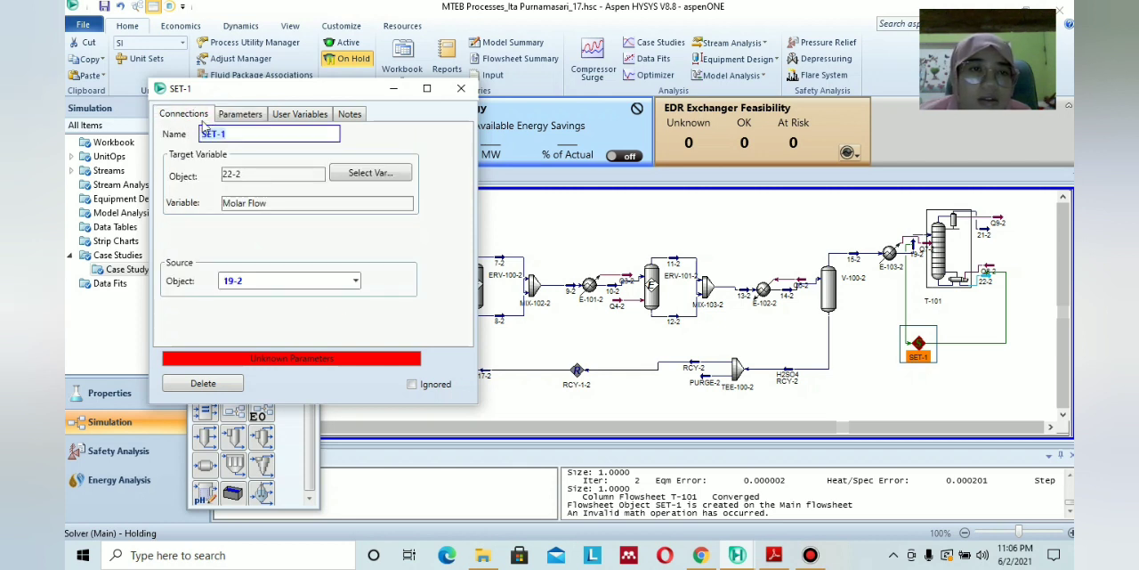
pyautogui.click(323, 220)
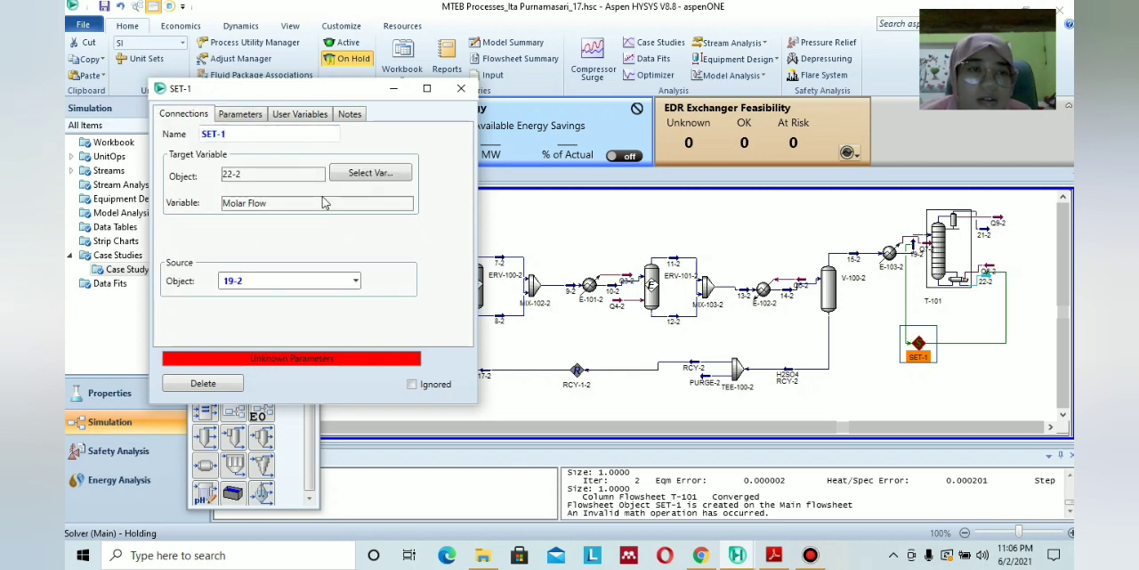
pyautogui.click(240, 114)
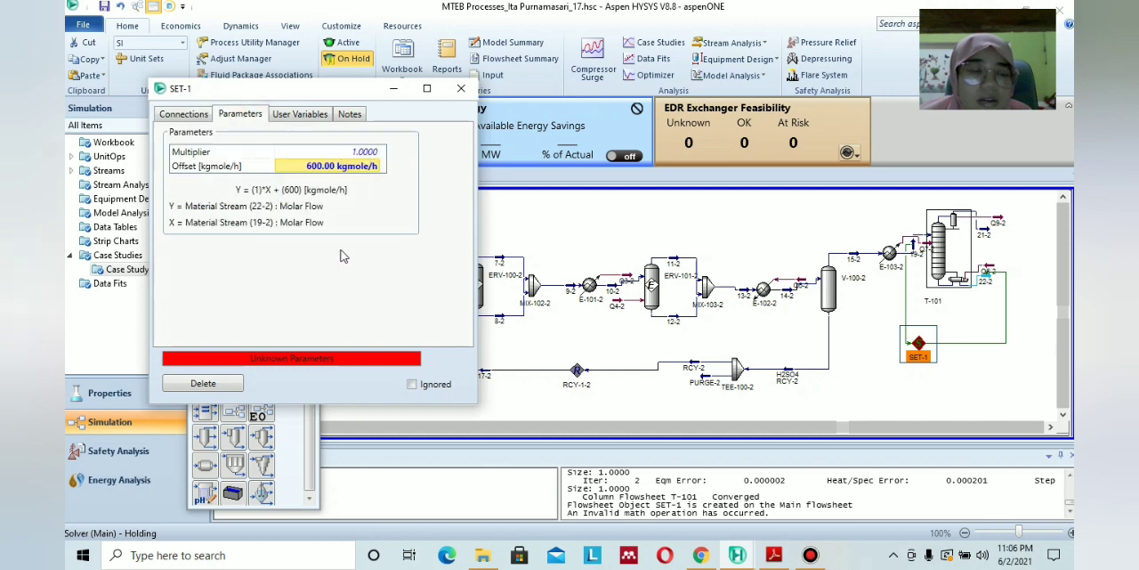
pyautogui.click(354, 44)
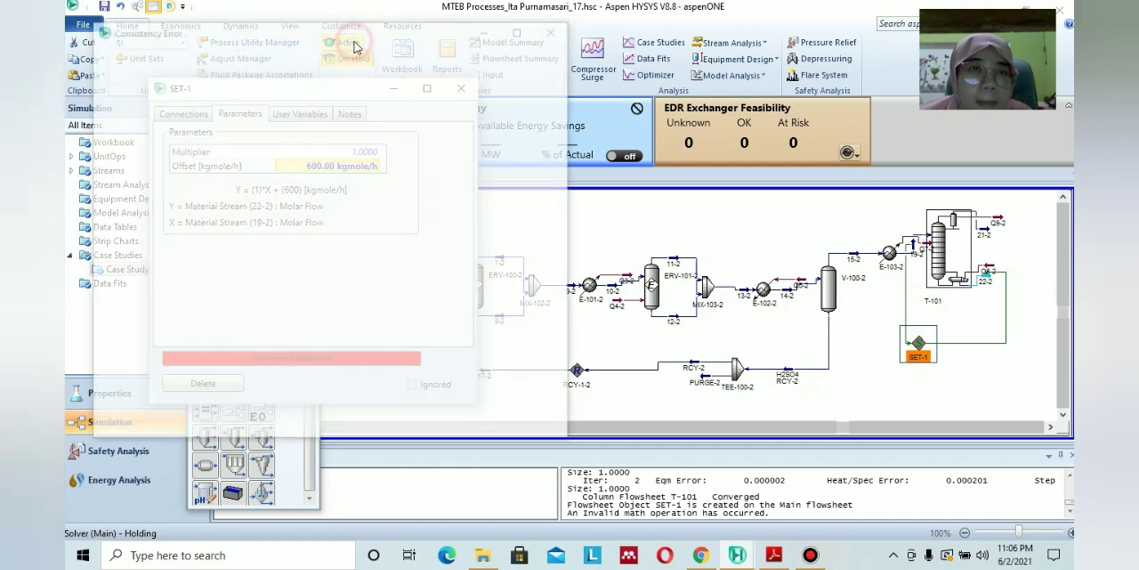
pyautogui.click(552, 33)
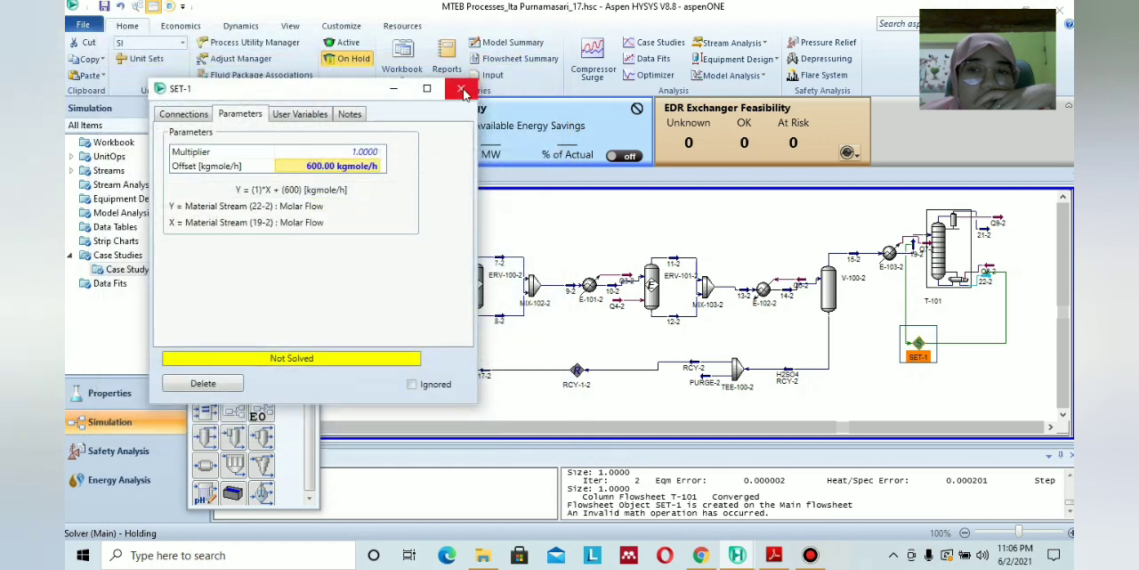
# Close the Set block's window and delete the block from the flowsheet.
pyautogui.click(453, 89)
pyautogui.click(855, 348)
pyautogui.click(920, 346)
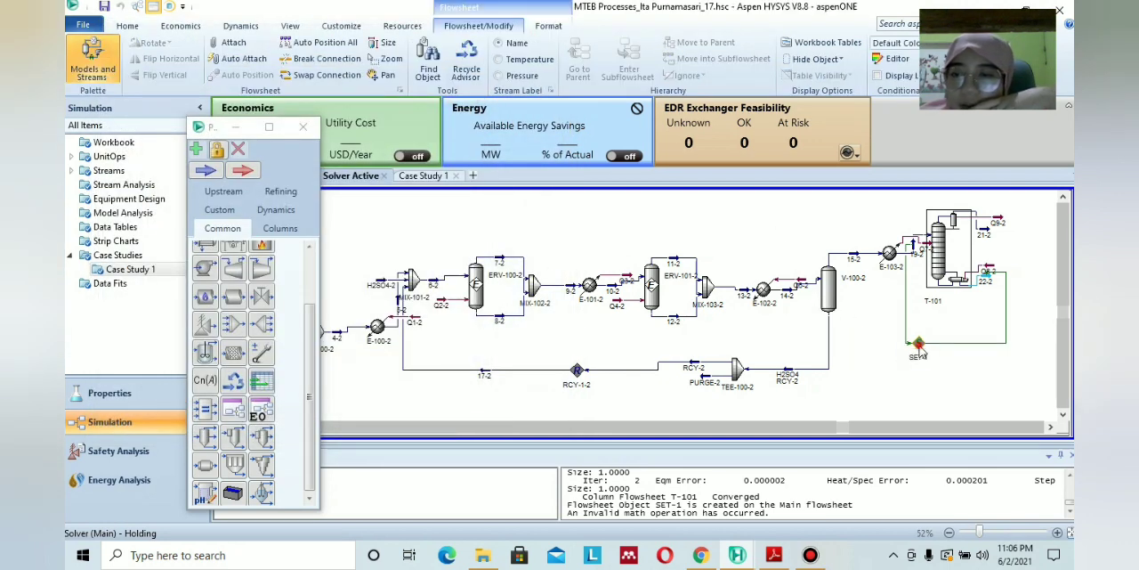
pyautogui.press('Delete')
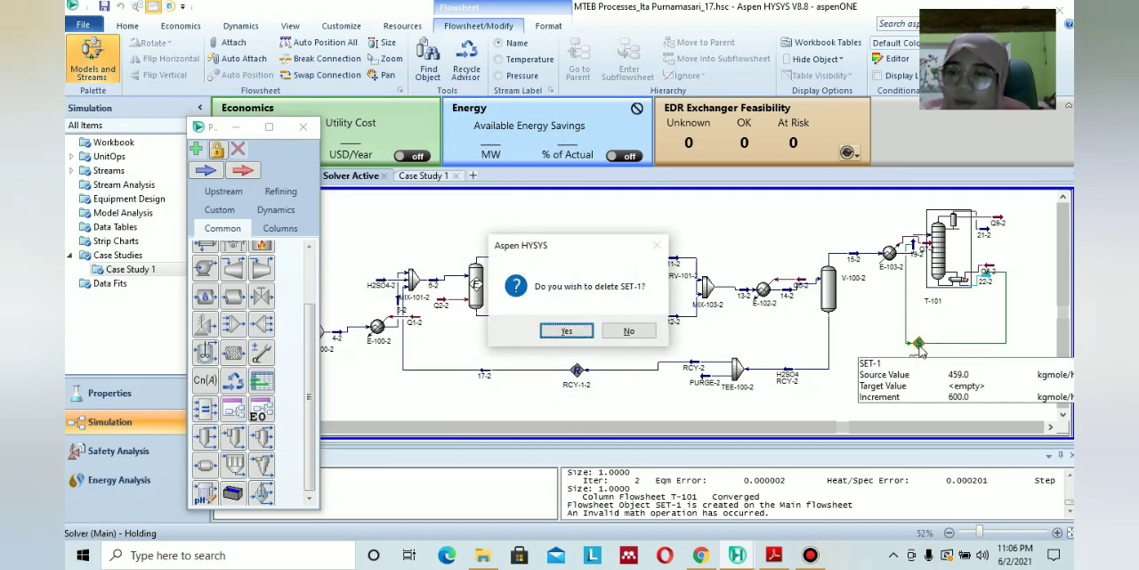
pyautogui.click(566, 331)
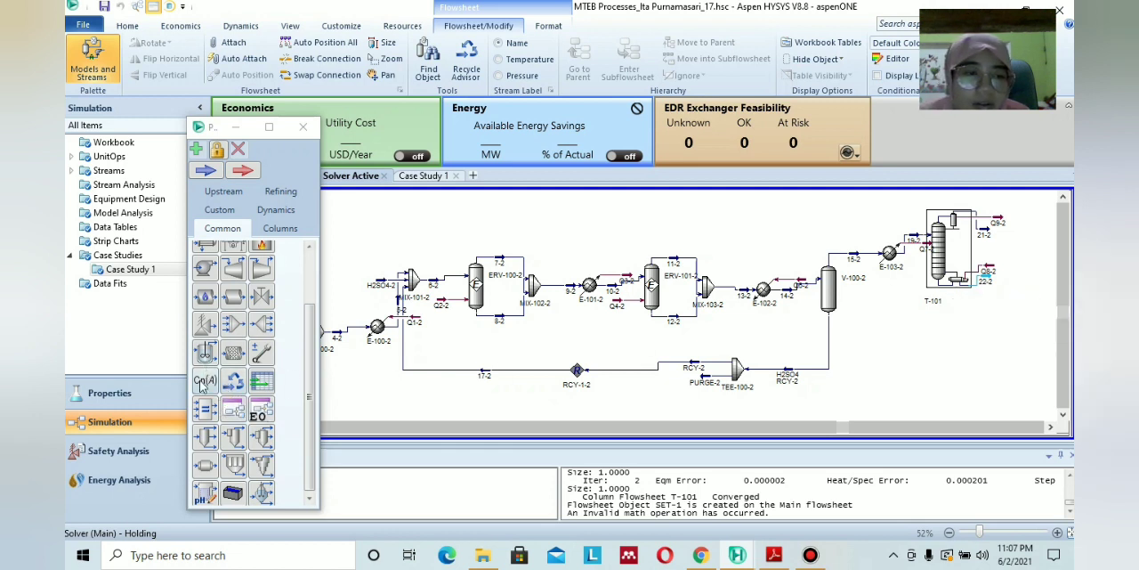
# Place a new Set block below column T-101 and choose the Molar Flow of stream 22-2 as its target variable.
pyautogui.click(204, 380)
pyautogui.click(904, 337)
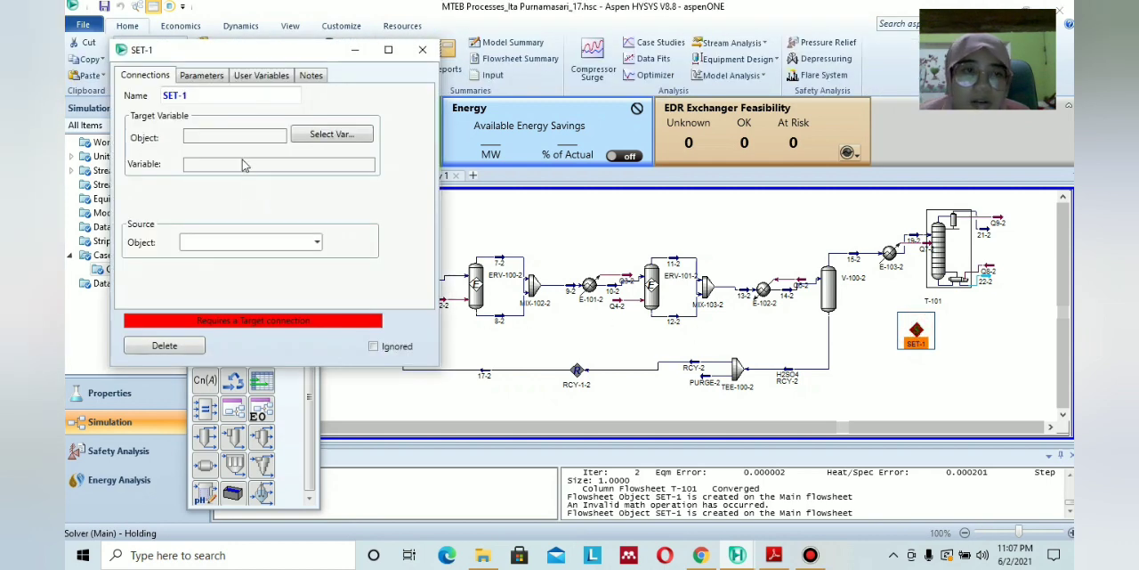
pyautogui.click(331, 135)
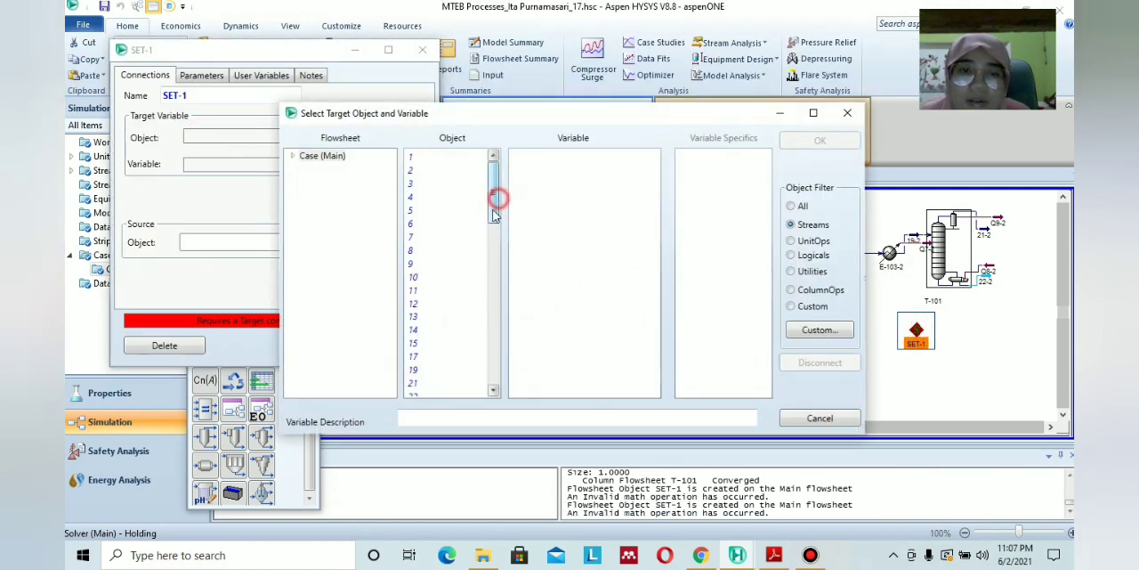
pyautogui.moveTo(502, 197); pyautogui.dragTo(493, 247)
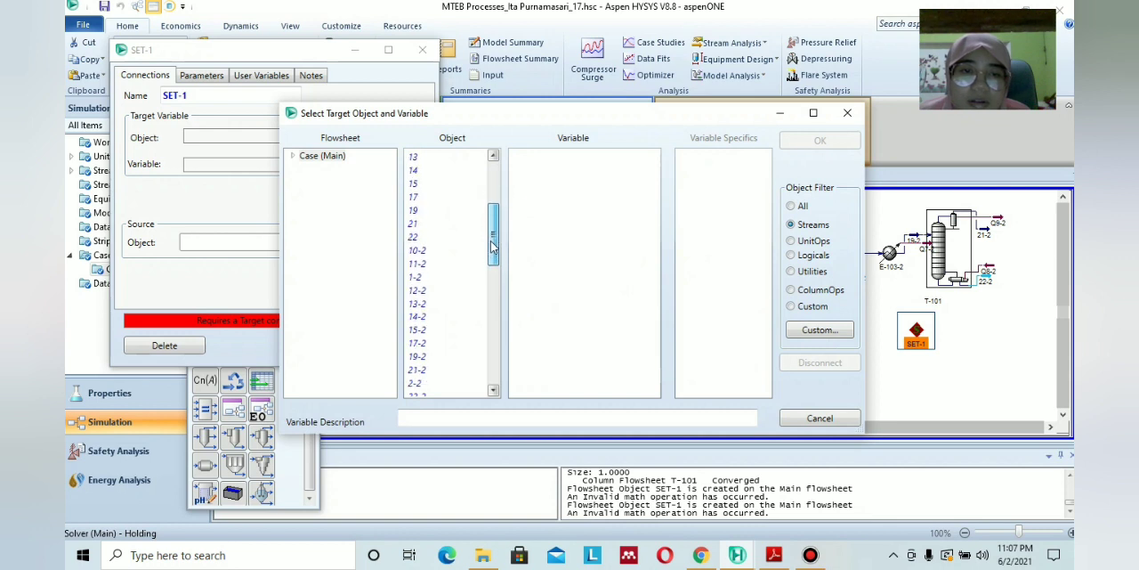
pyautogui.scroll(-2, 425, 311)
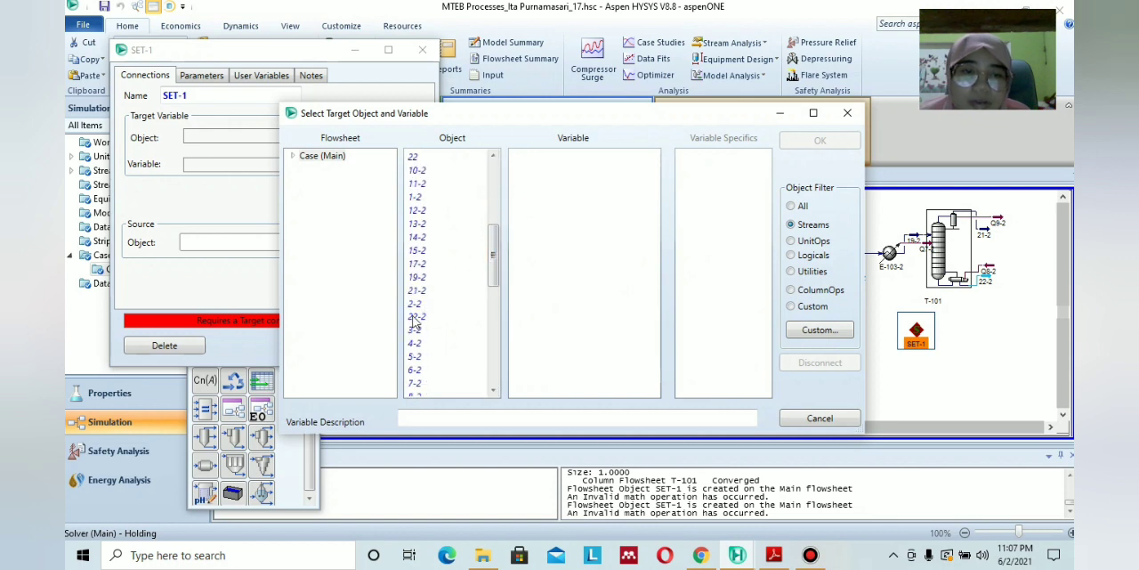
pyautogui.click(415, 317)
pyautogui.scroll(-8, 518, 298)
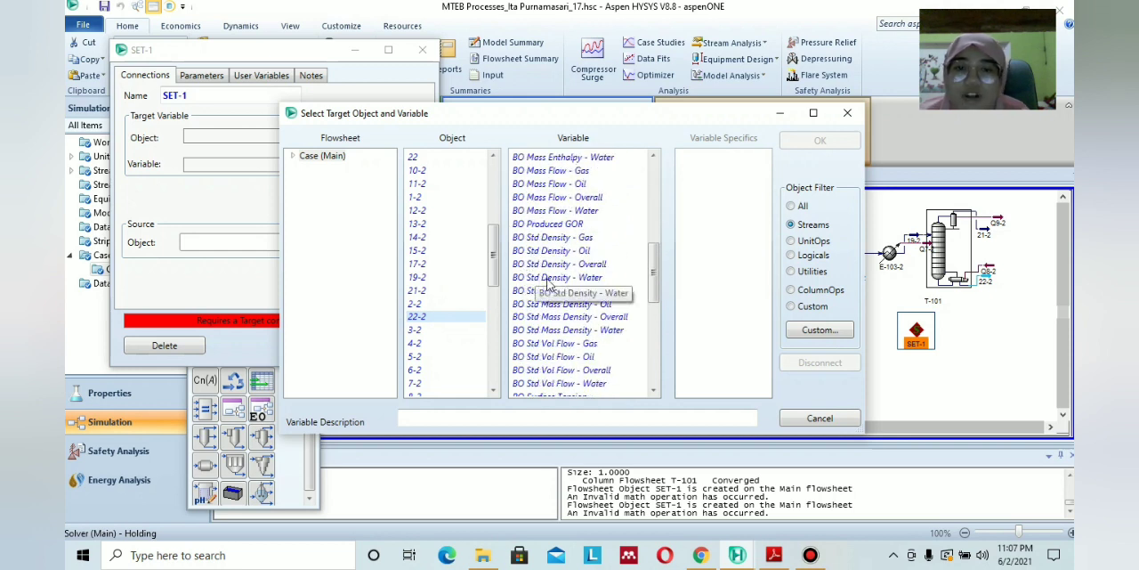
pyautogui.scroll(-5, 534, 280)
pyautogui.scroll(-1, 546, 278)
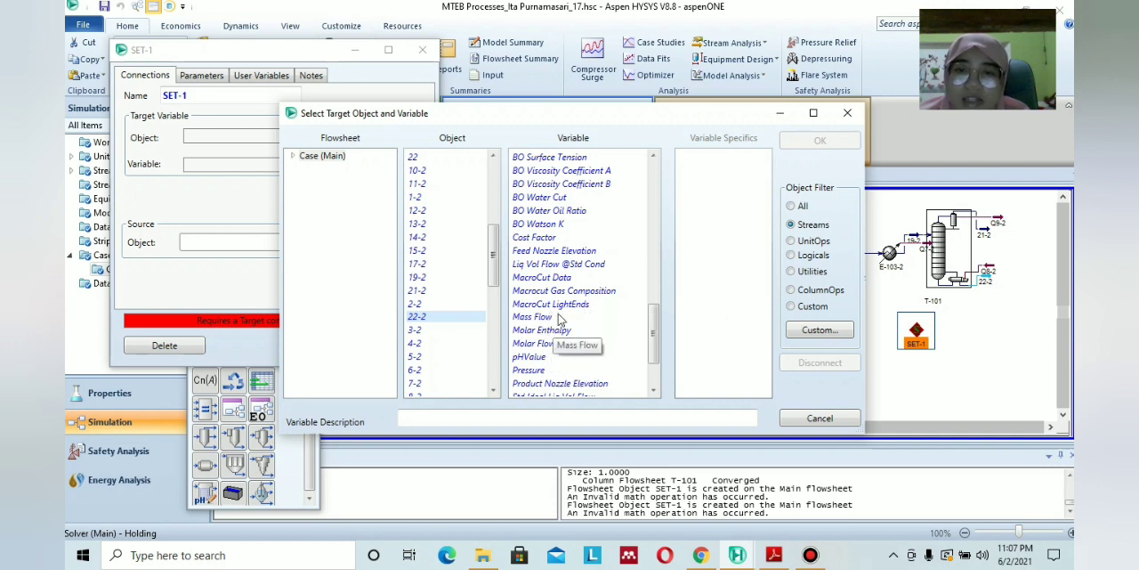
pyautogui.scroll(-1, 556, 317)
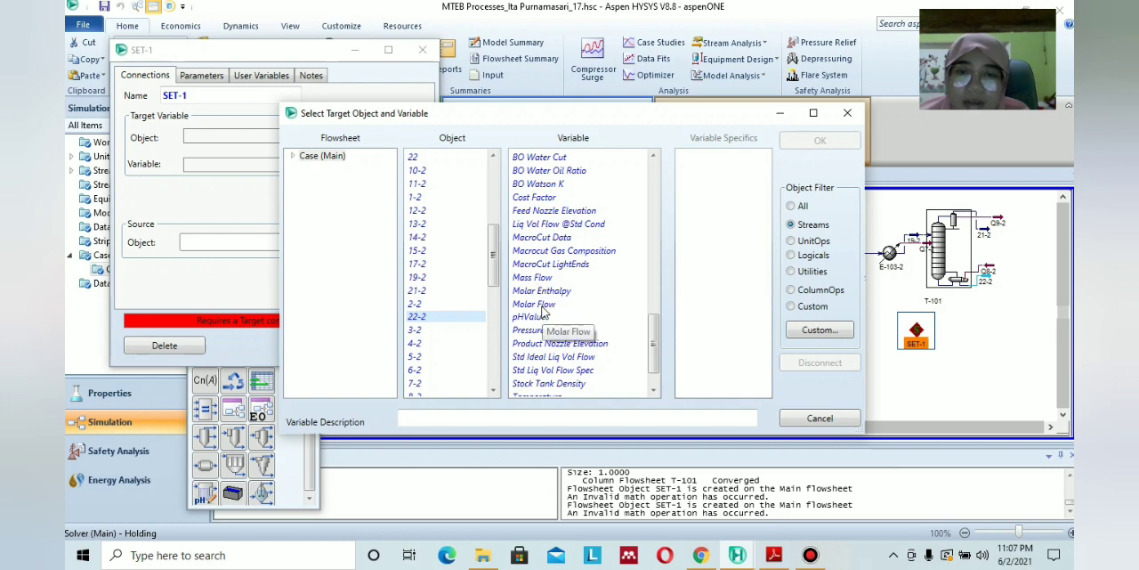
pyautogui.click(547, 304)
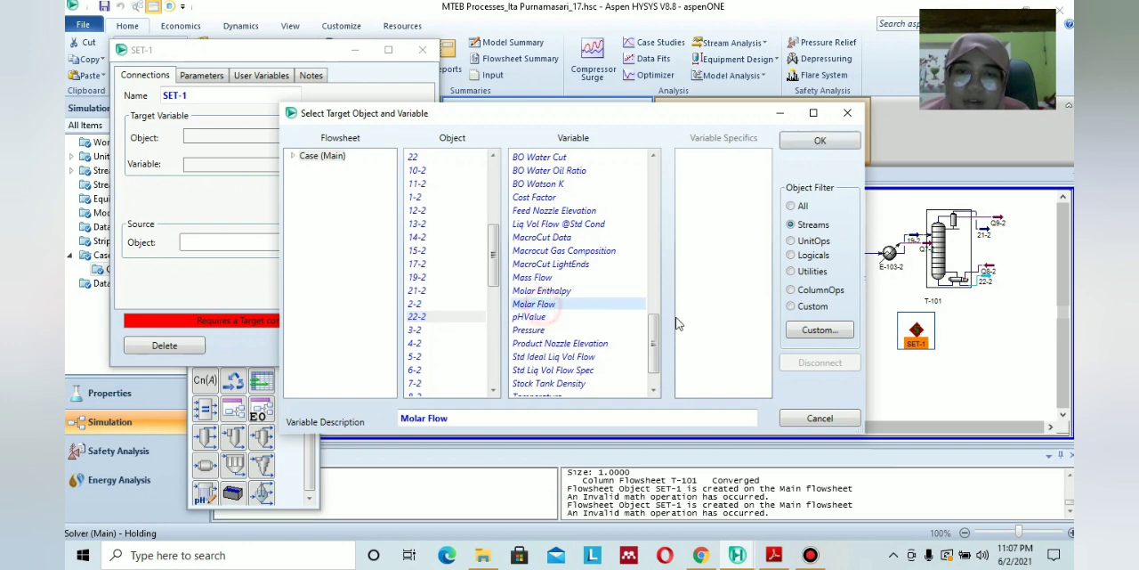
pyautogui.click(820, 142)
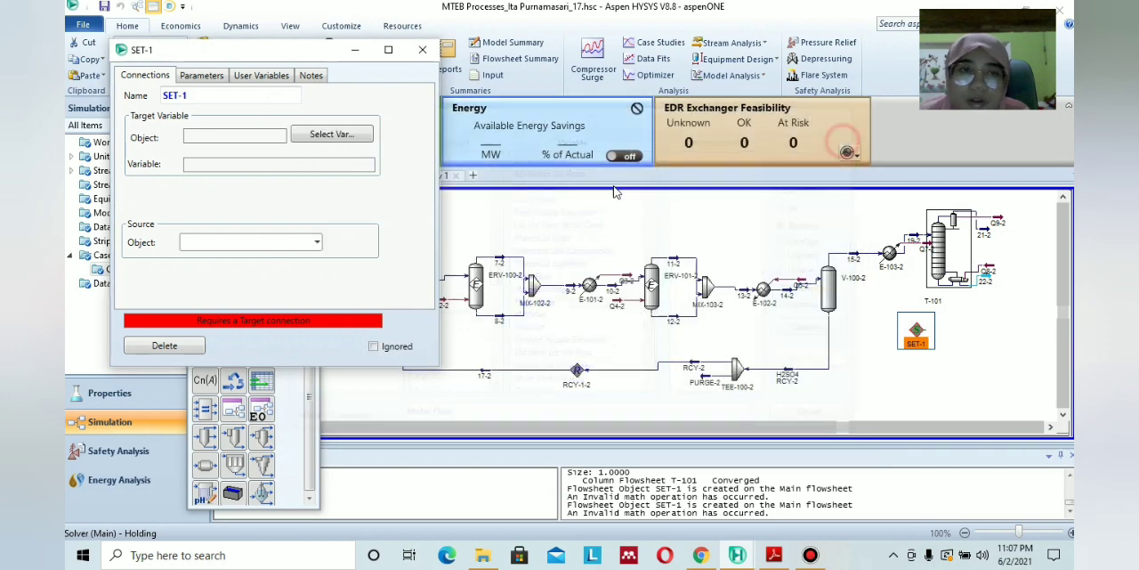
# Set the new Set block's offset to 600 kgmole/h.
pyautogui.click(212, 78)
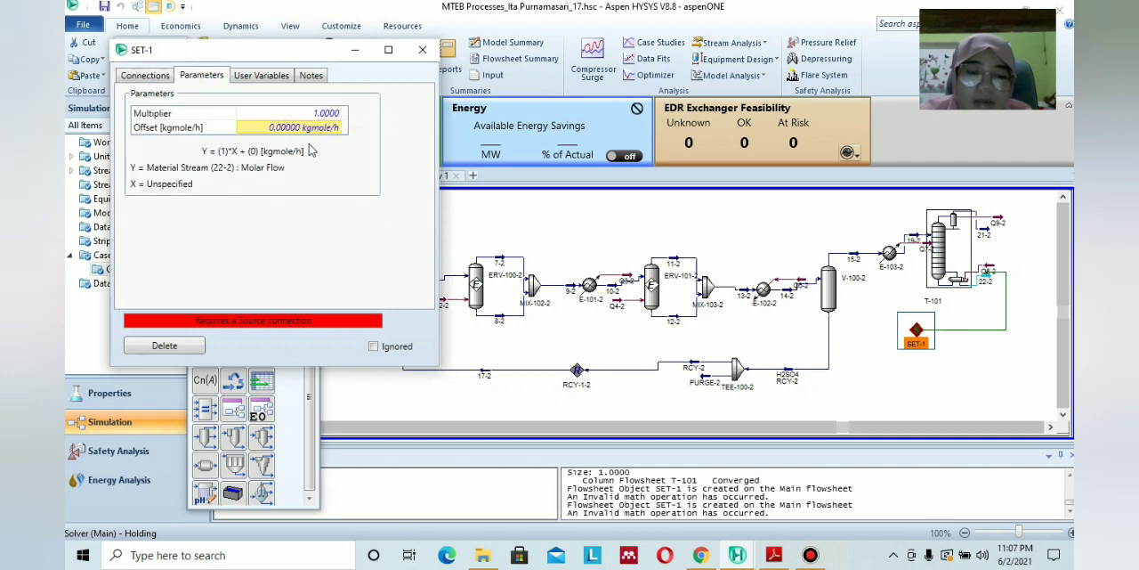
pyautogui.write('600')
pyautogui.click(317, 237)
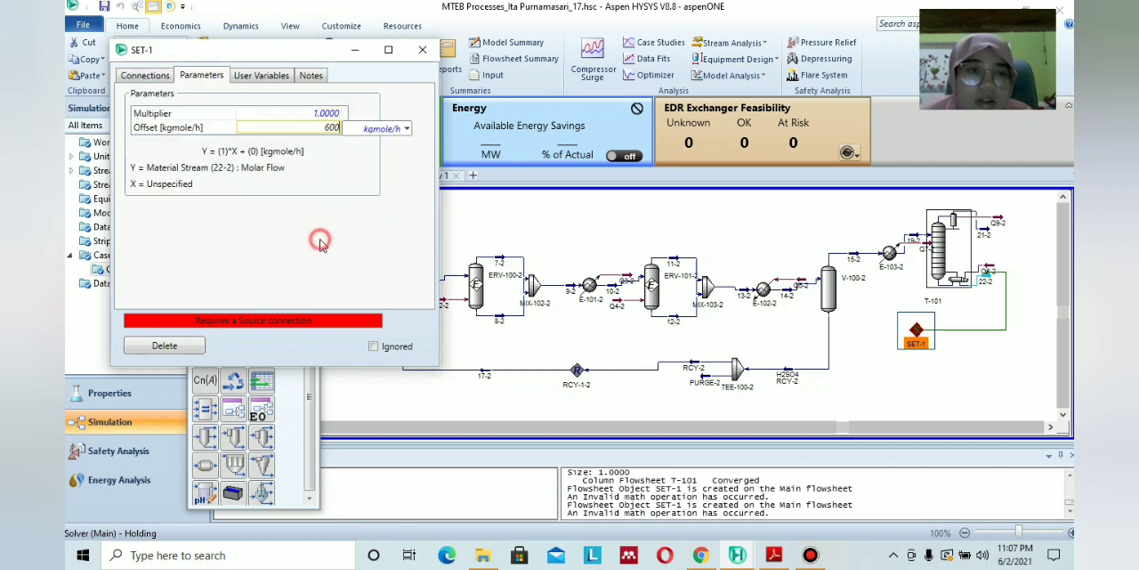
pyautogui.click(314, 173)
# Reactivate the solver and choose stream 19-2 as the Set block's source object.
pyautogui.click(162, 76)
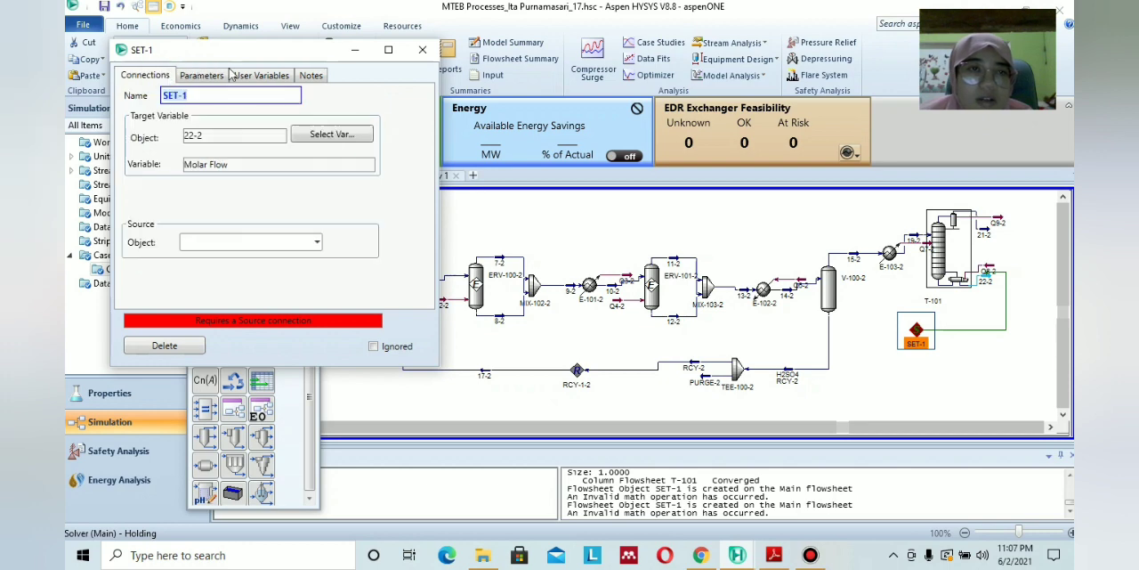
pyautogui.moveTo(258, 49); pyautogui.dragTo(309, 106)
pyautogui.click(345, 43)
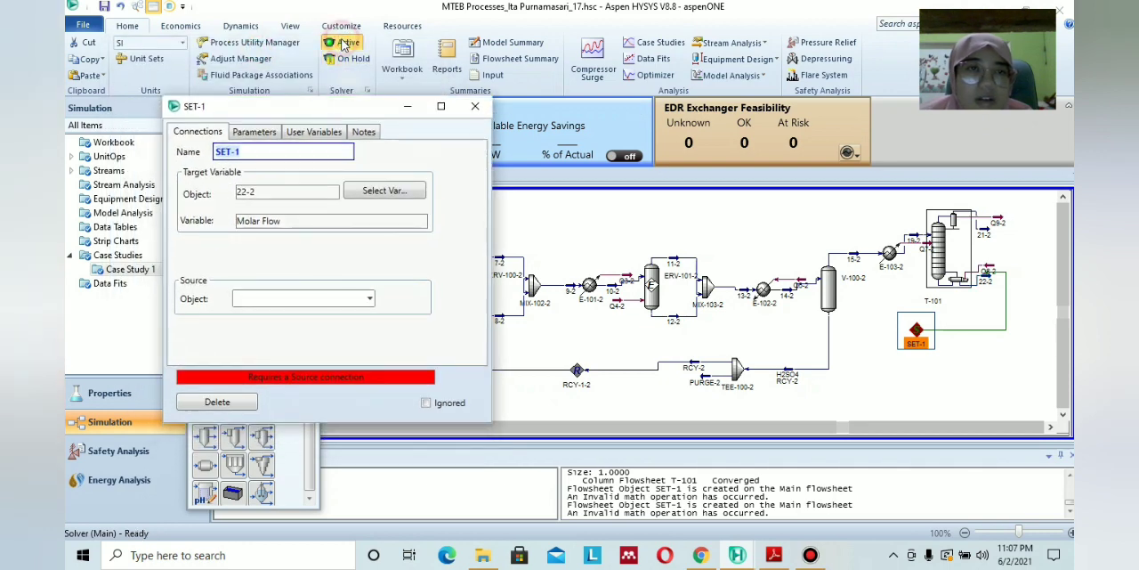
pyautogui.click(370, 299)
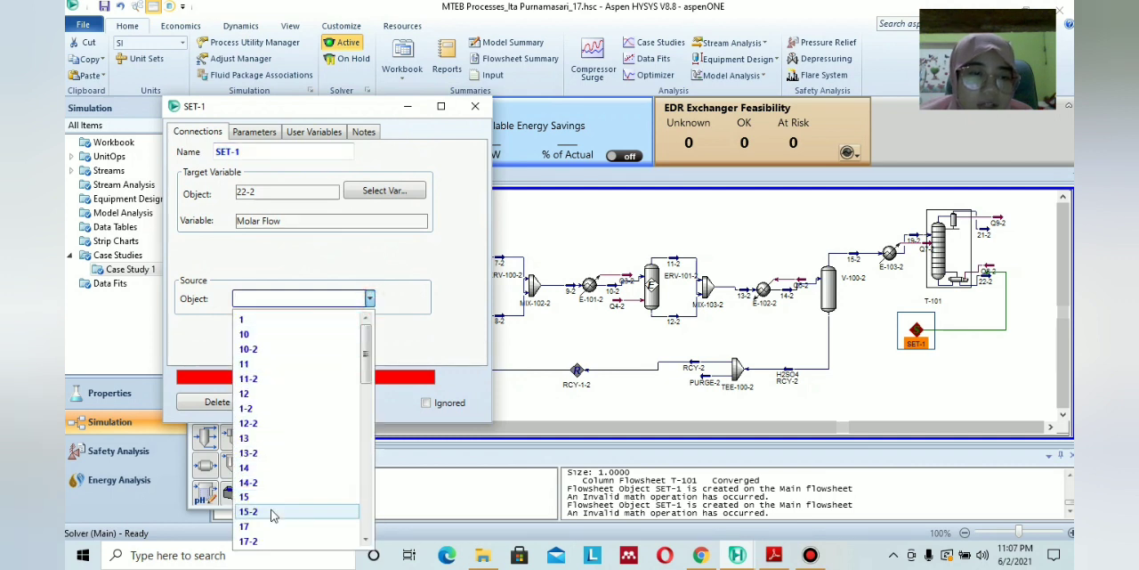
pyautogui.scroll(-4, 279, 433)
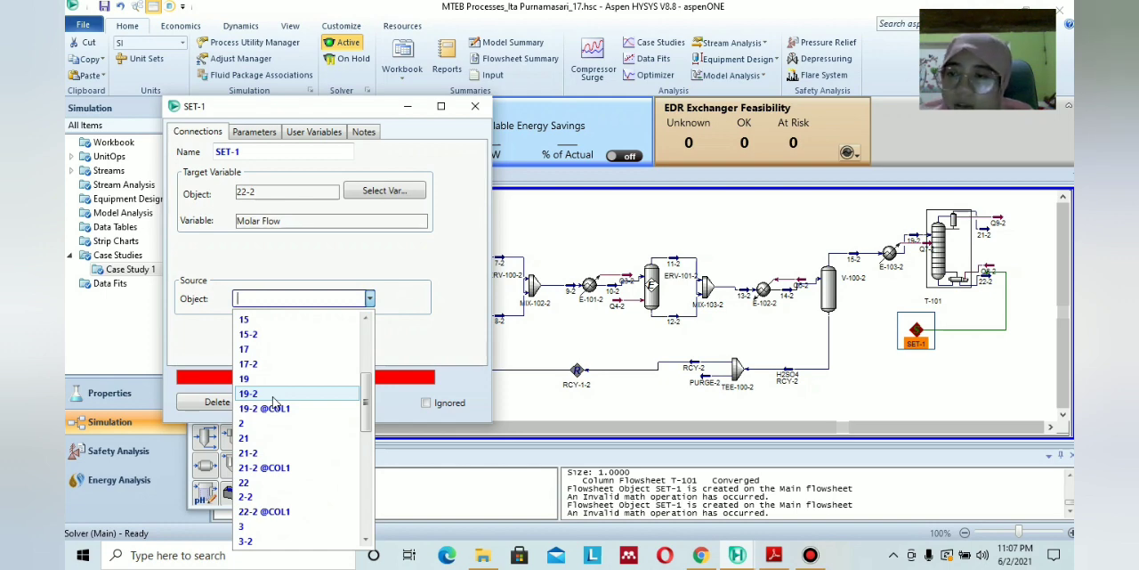
pyautogui.click(273, 397)
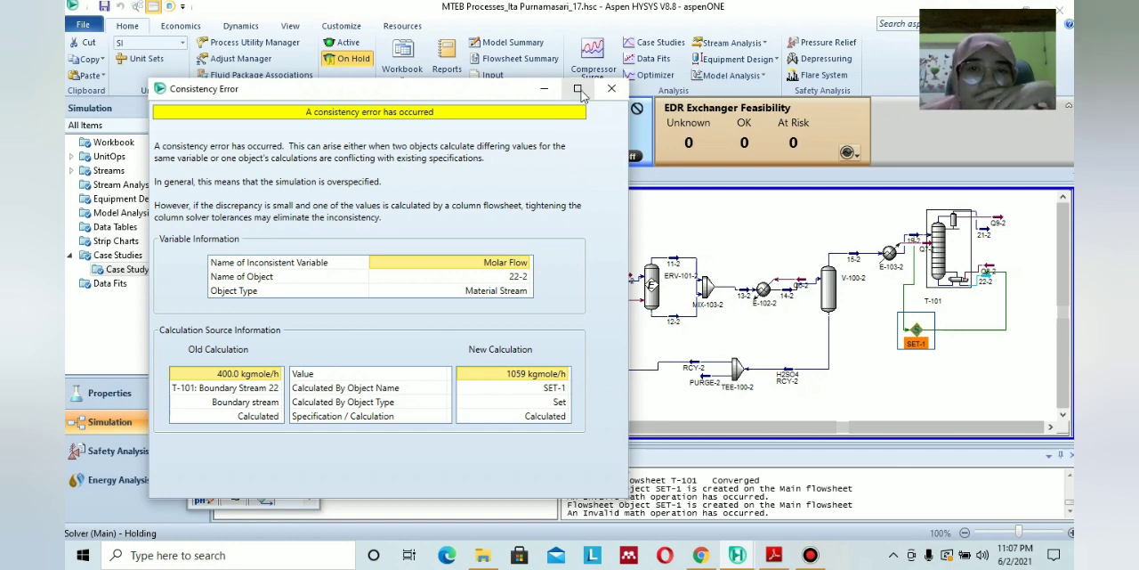
pyautogui.click(611, 88)
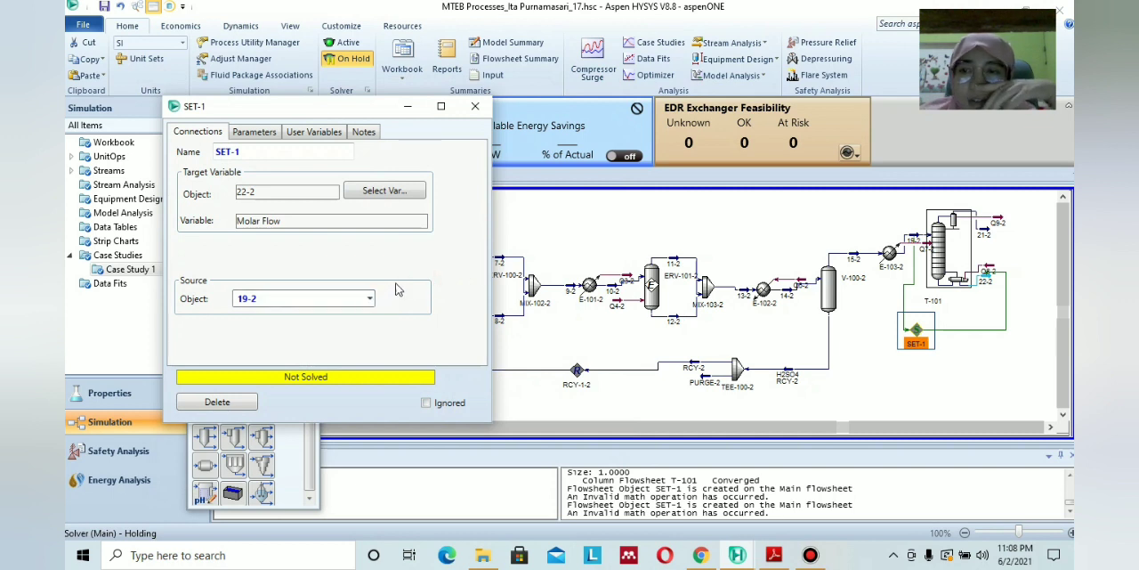
pyautogui.click(367, 298)
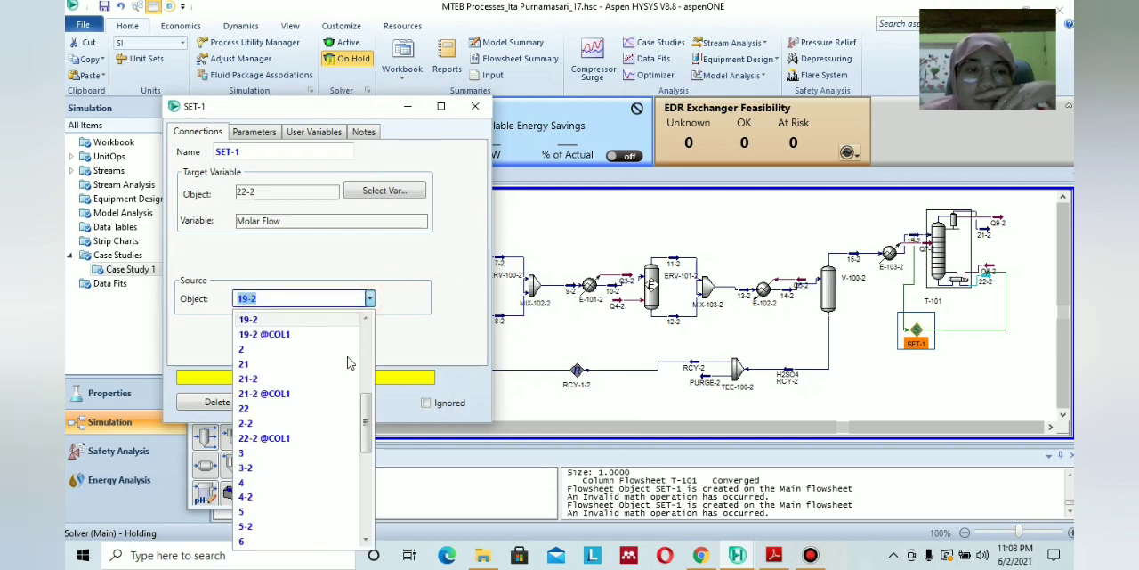
pyautogui.scroll(-3, 280, 430)
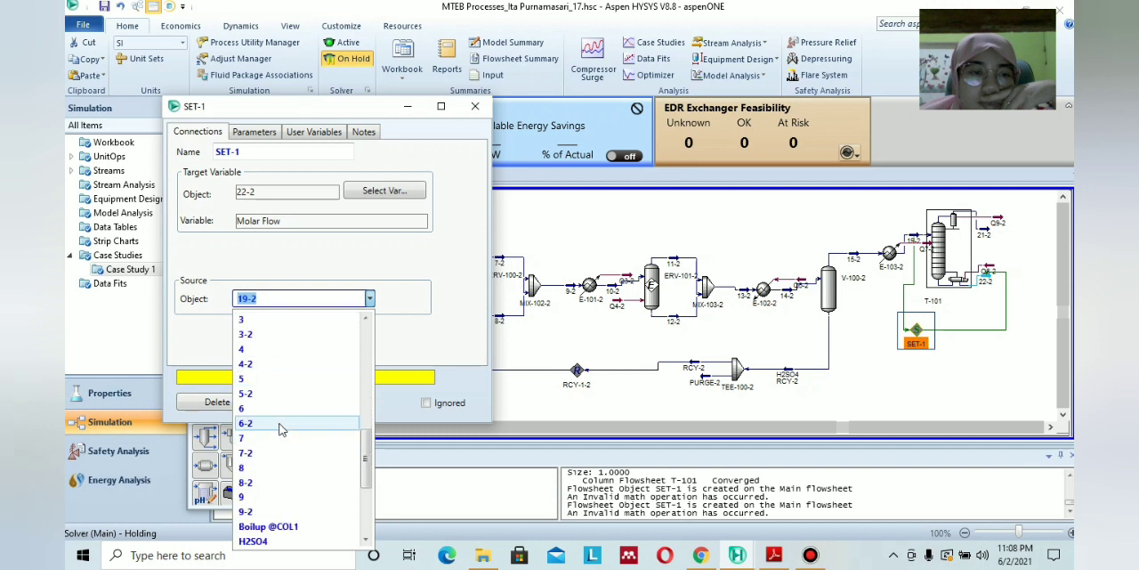
pyautogui.scroll(5, 280, 430)
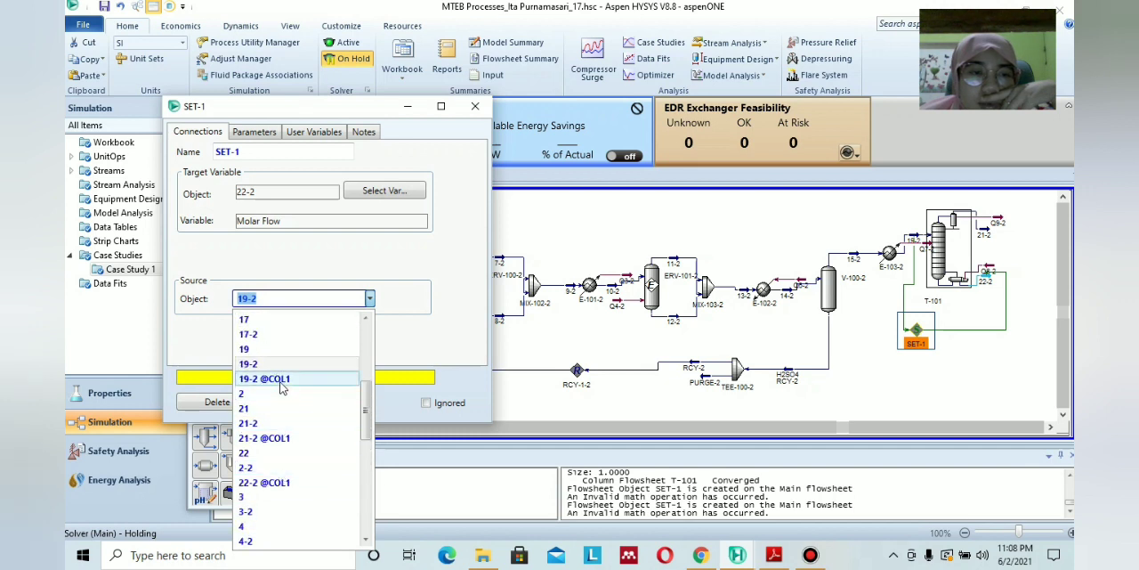
pyautogui.click(280, 379)
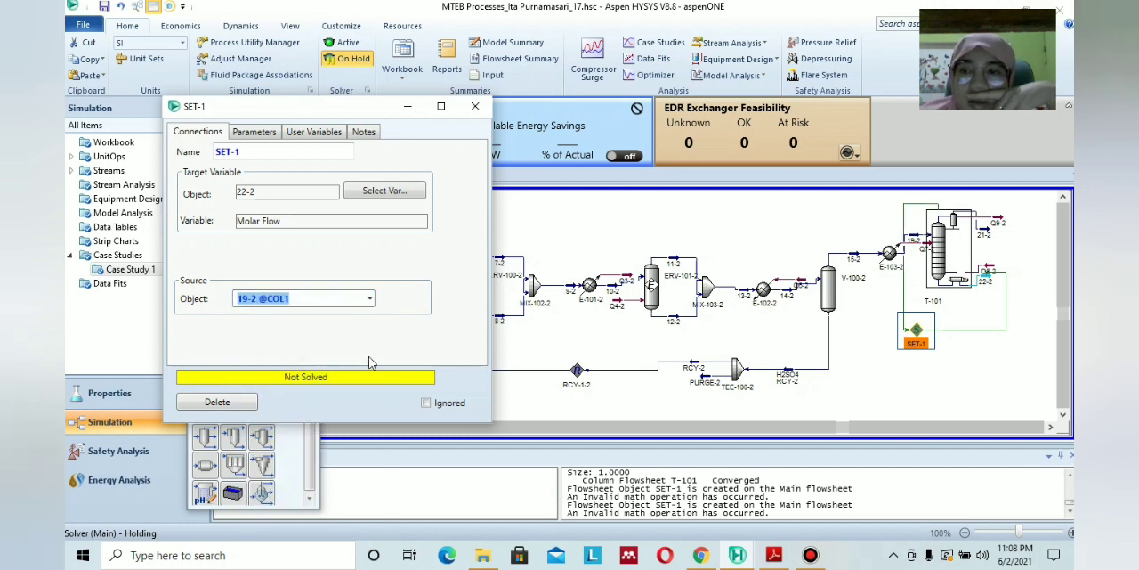
pyautogui.click(342, 43)
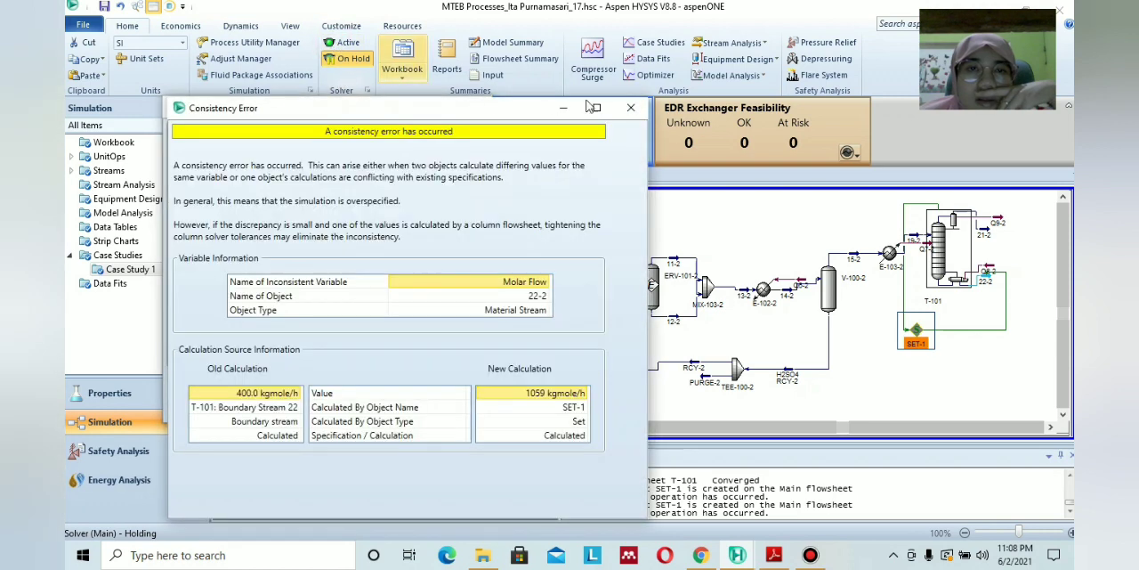
pyautogui.click(636, 108)
# Change the Set block's source object back to stream 19-2 and close the block's window.
pyautogui.click(368, 298)
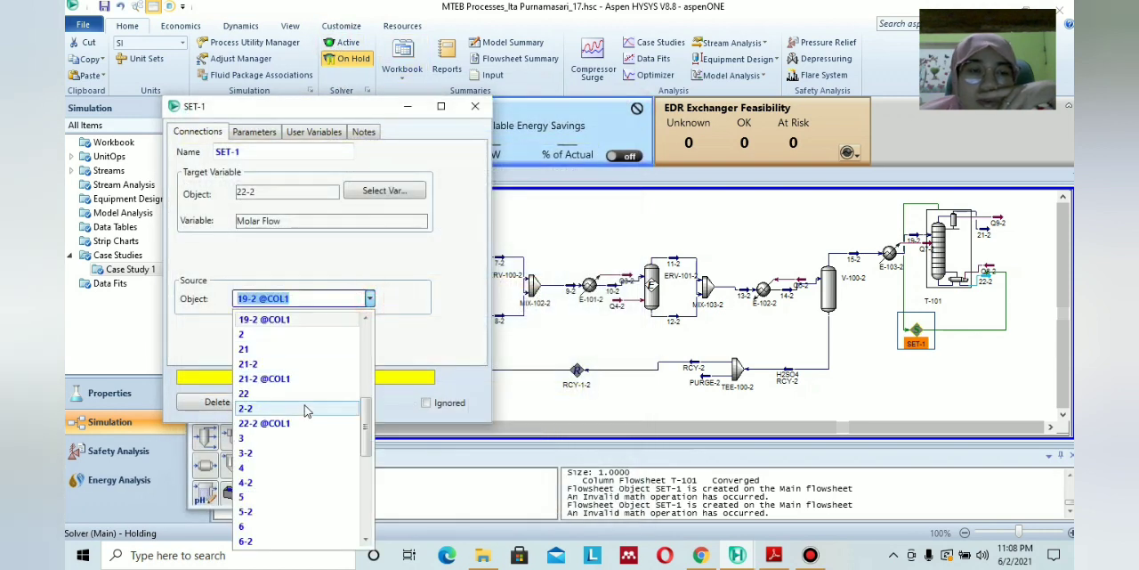
pyautogui.scroll(-5, 286, 414)
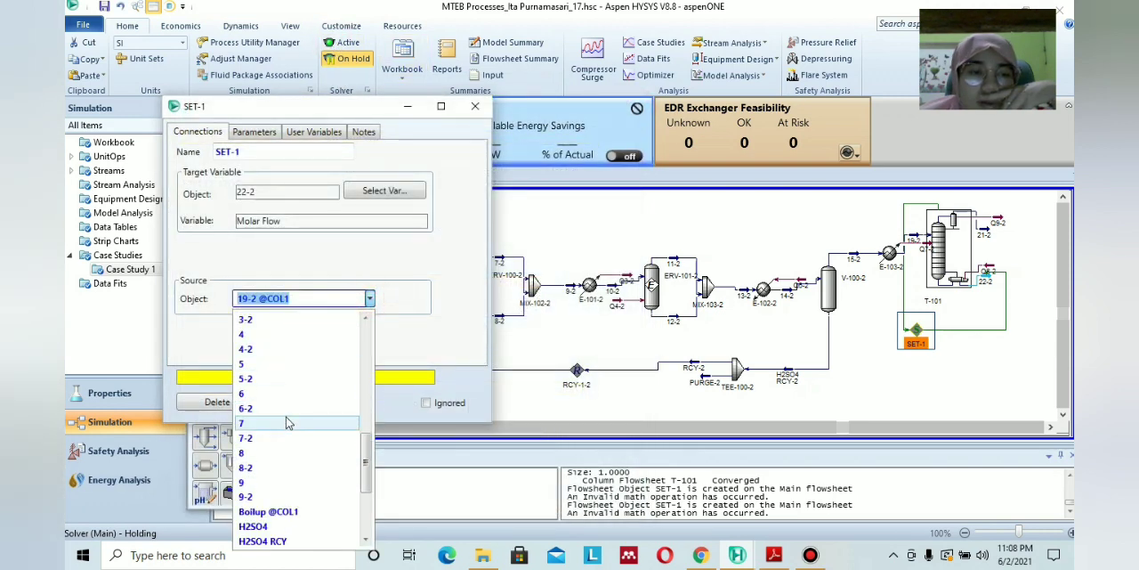
pyautogui.scroll(6, 285, 425)
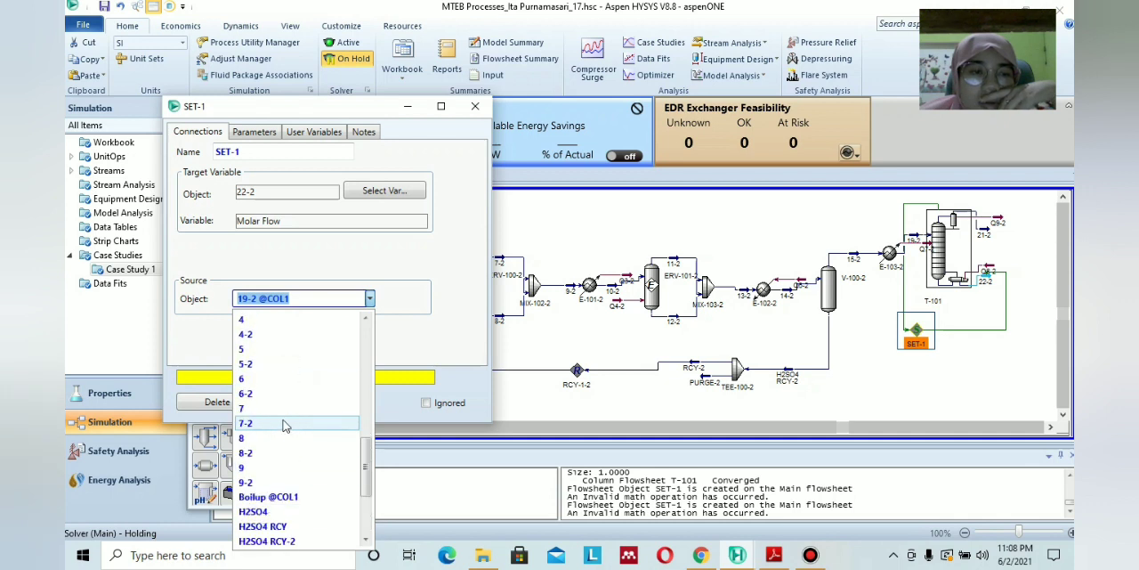
pyautogui.scroll(1, 281, 419)
pyautogui.click(258, 378)
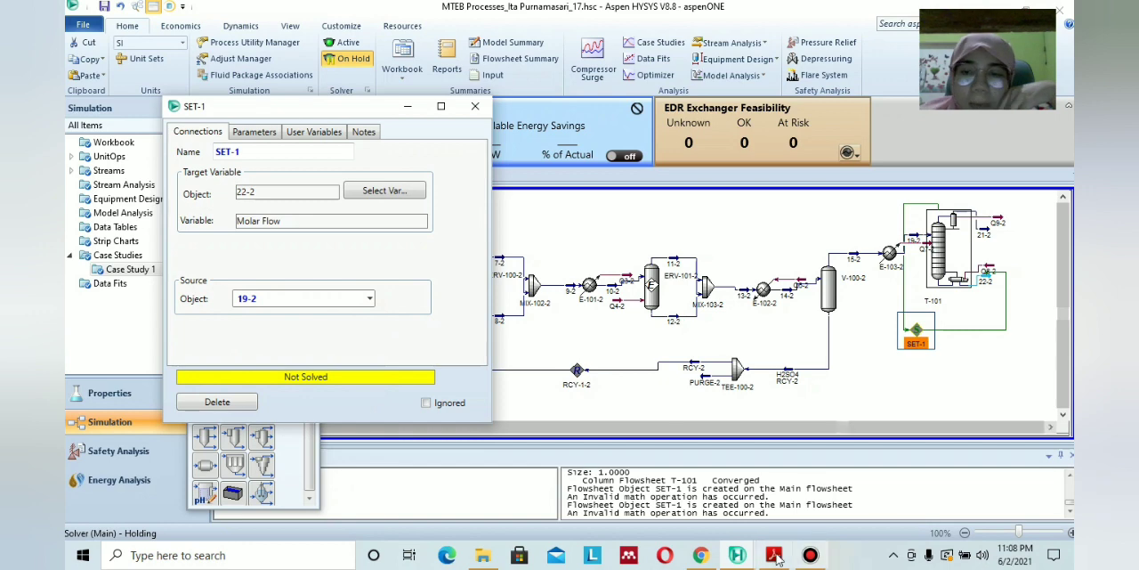
pyautogui.click(475, 107)
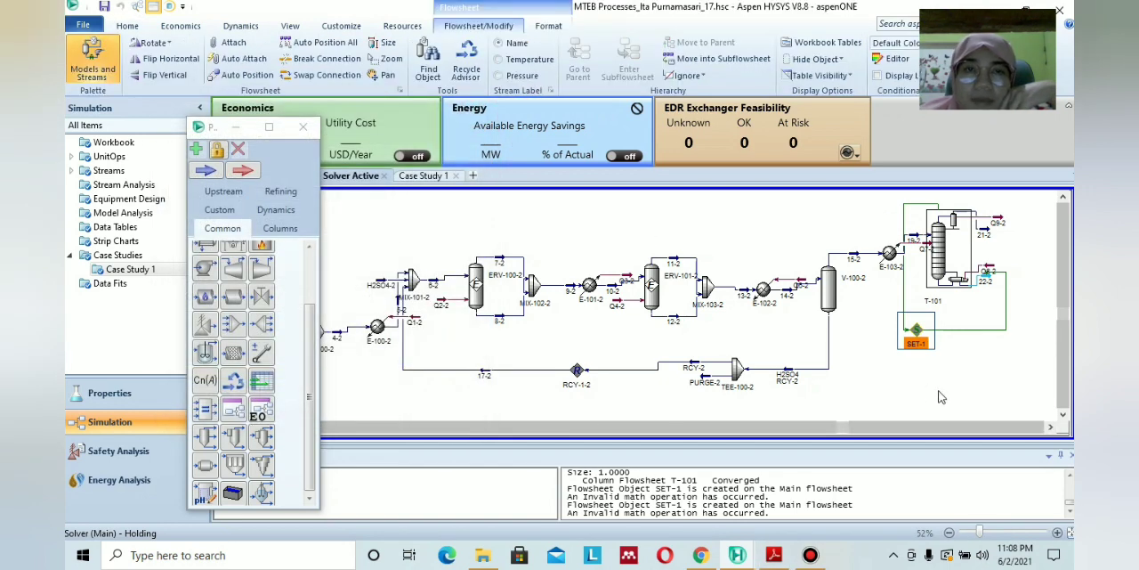
# Examine the connections and target variable of the Set block in the PERCOBAAN KE 1000X case, and return to the MTEB Processes case.
pyautogui.moveTo(748, 548)
pyautogui.click(646, 494)
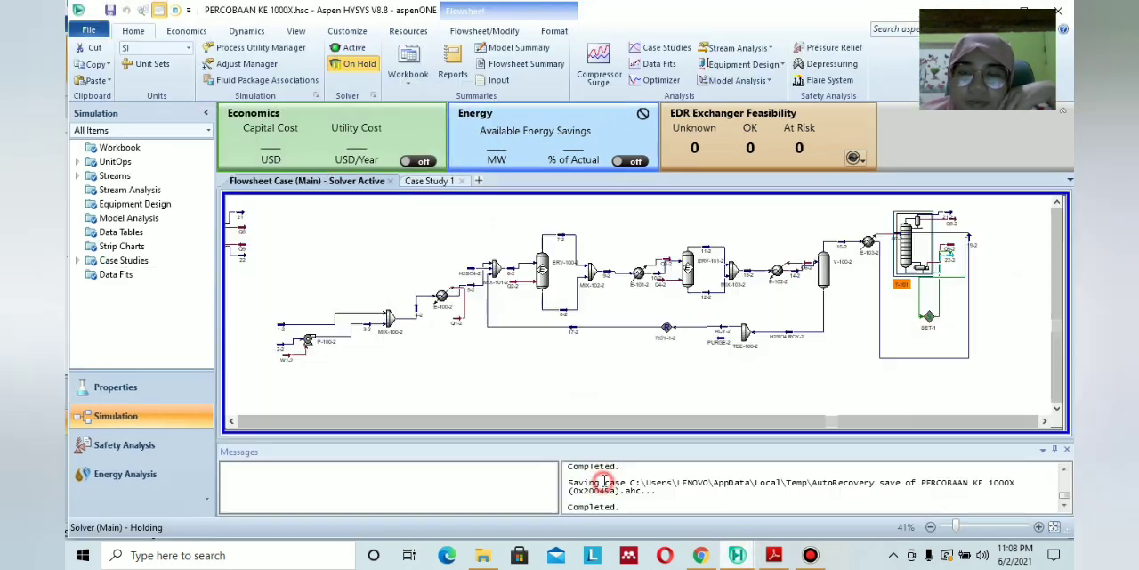
pyautogui.click(638, 388)
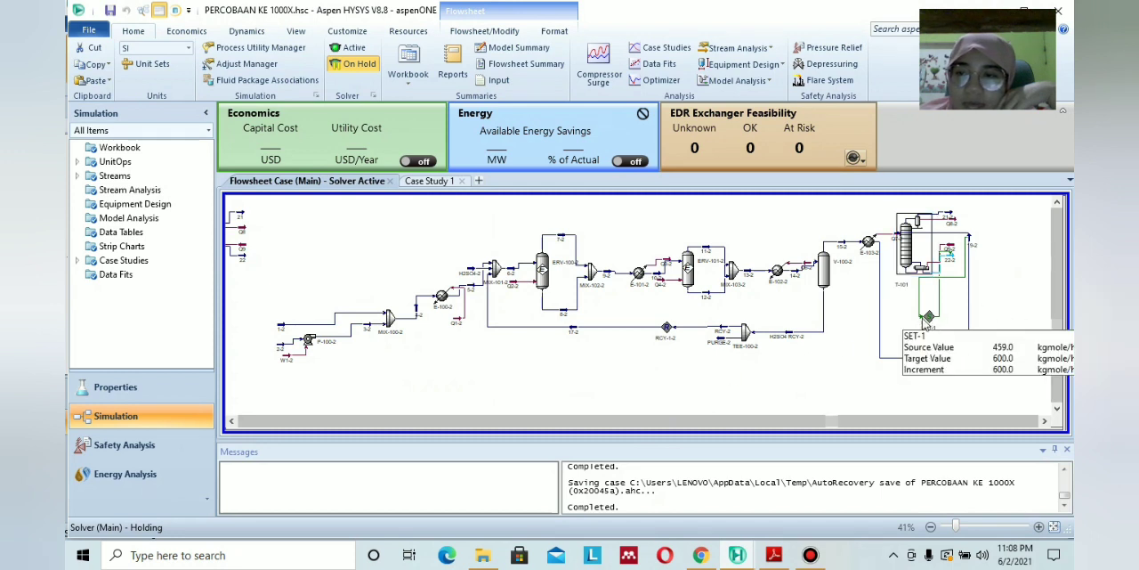
pyautogui.doubleClick(928, 316)
pyautogui.click(363, 321)
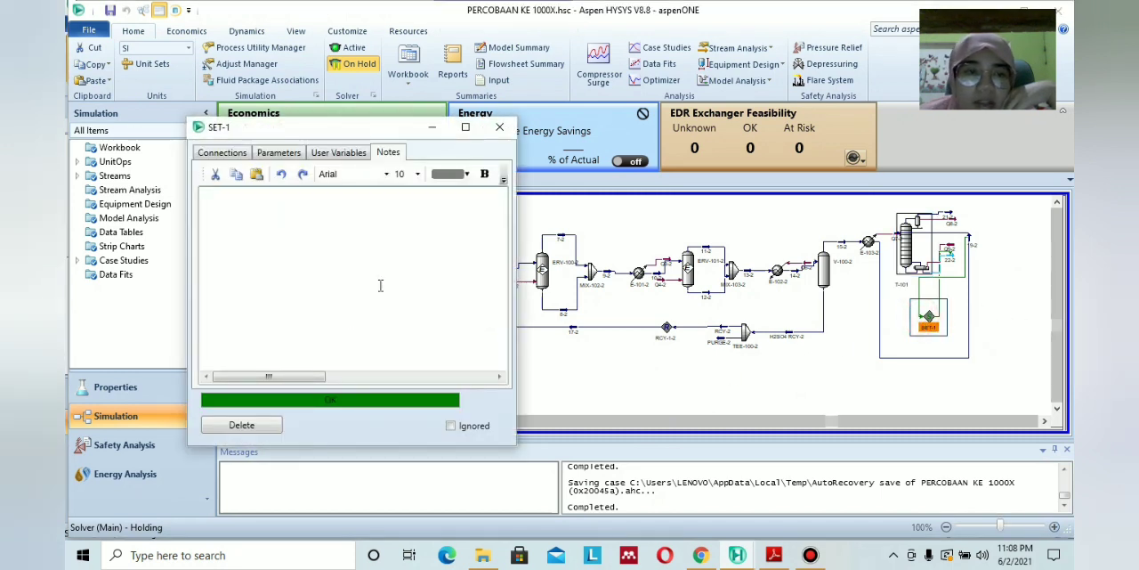
pyautogui.click(239, 152)
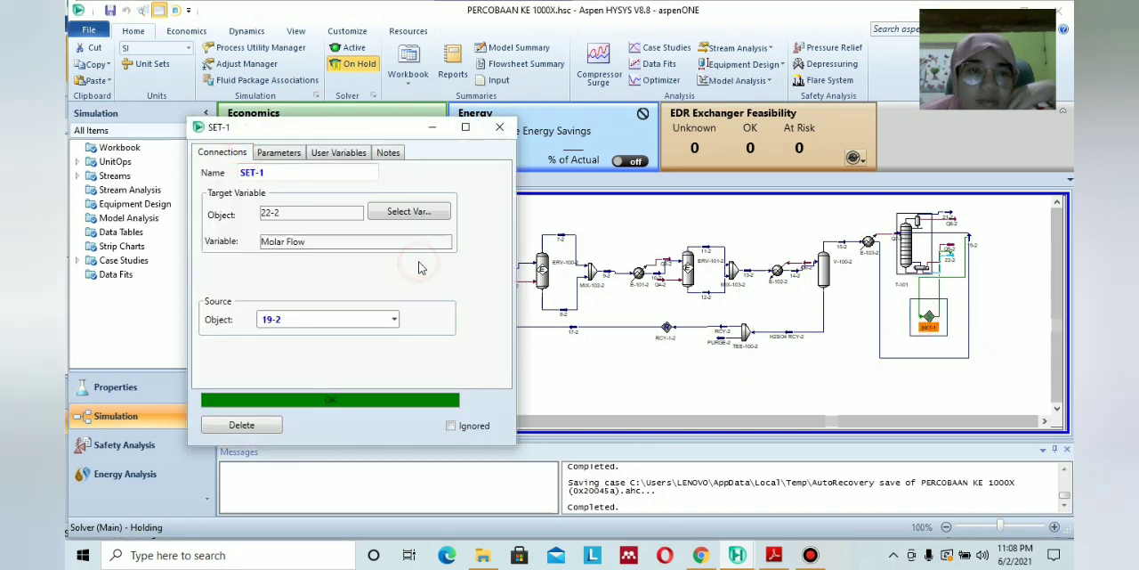
pyautogui.click(420, 215)
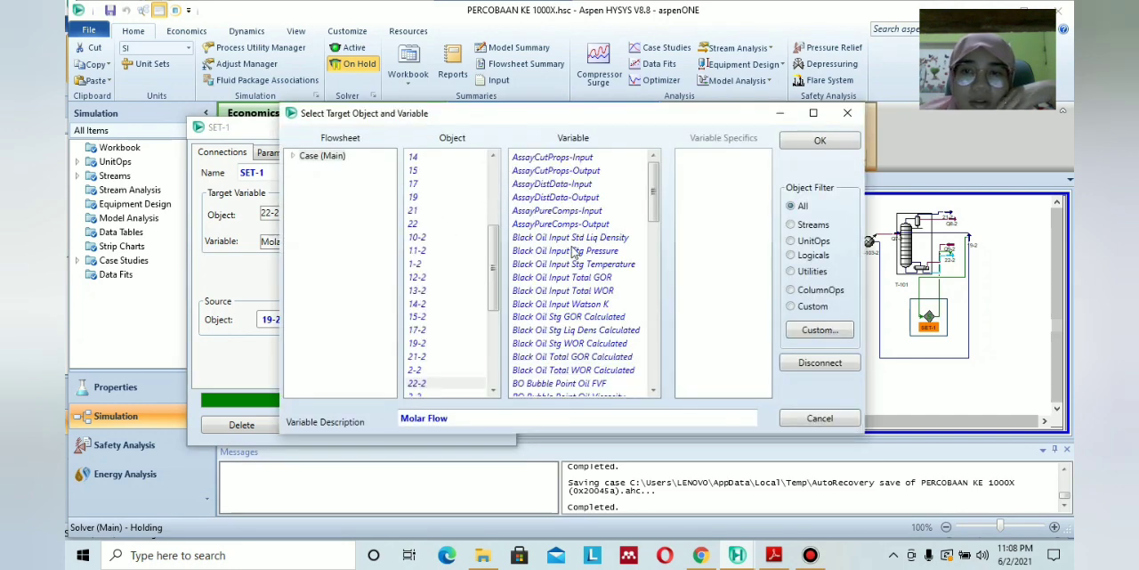
pyautogui.click(805, 143)
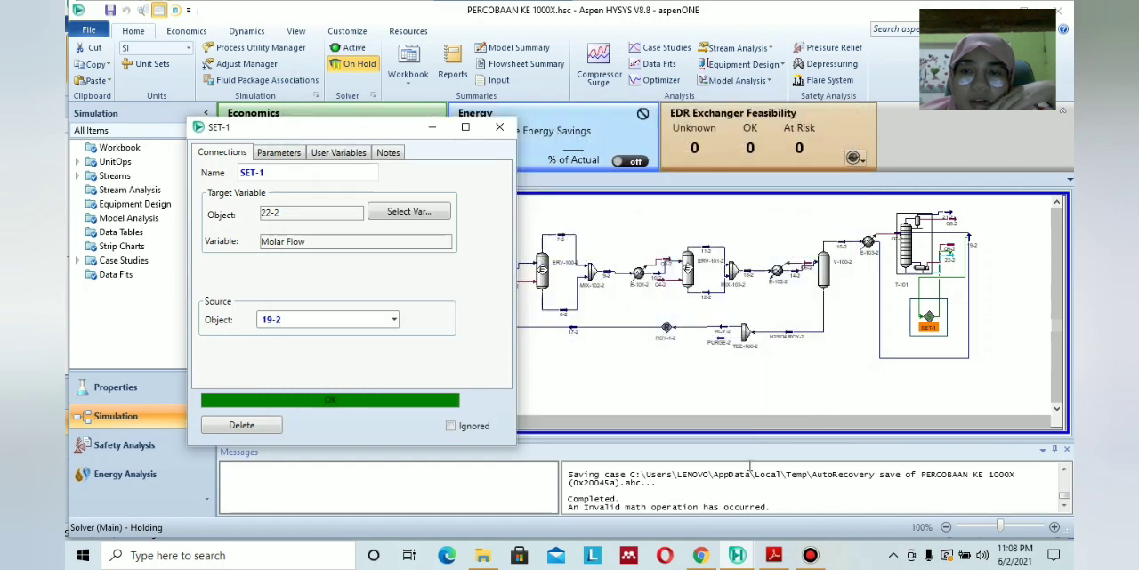
pyautogui.click(499, 126)
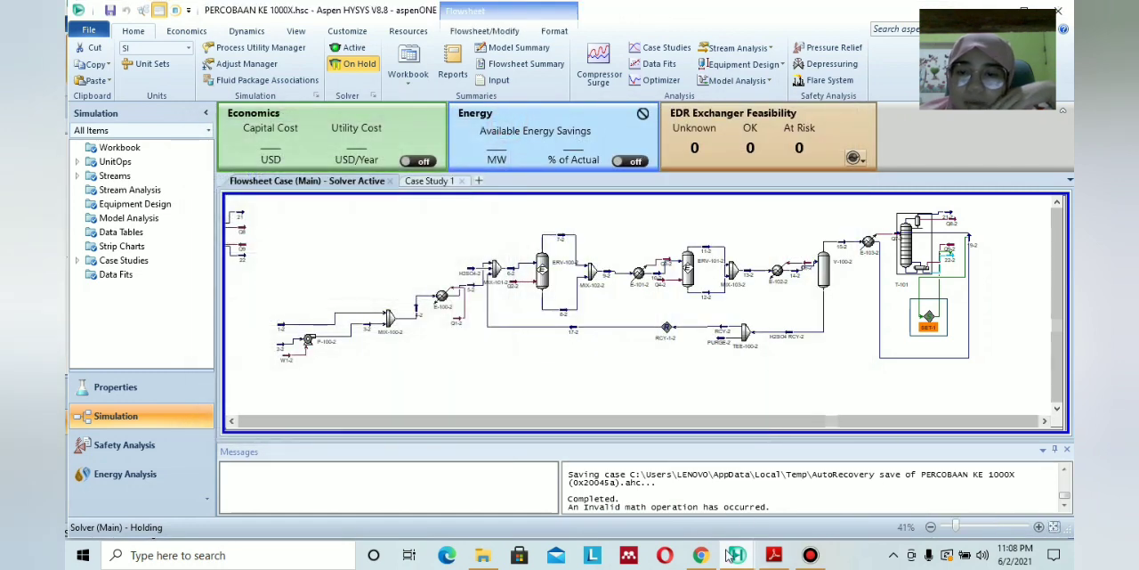
pyautogui.moveTo(732, 555)
pyautogui.click(783, 496)
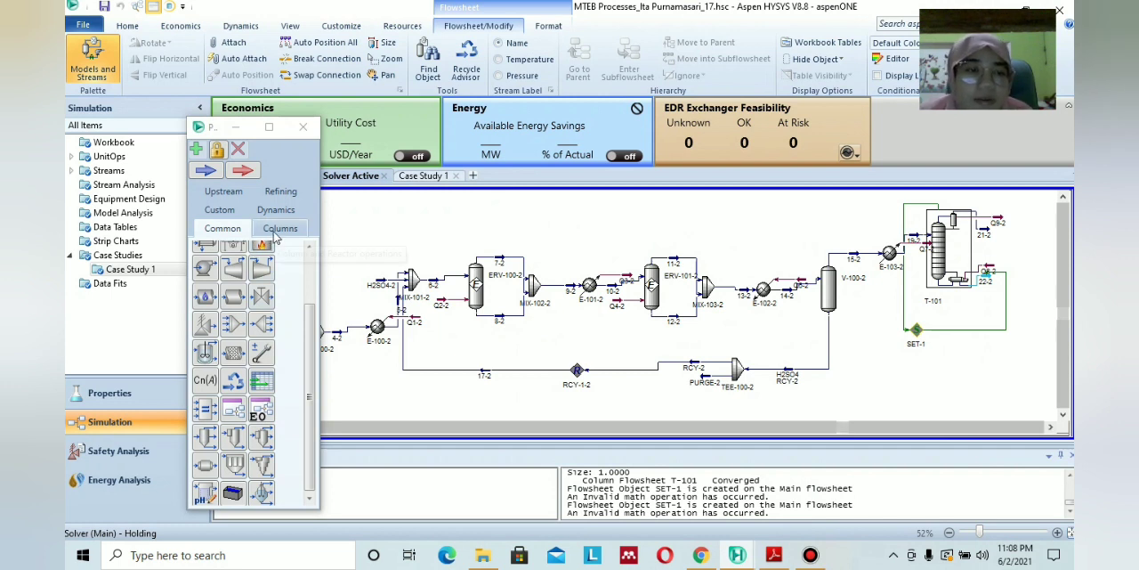
# Reopen the Set block and reconfirm stream 22-2's Molar Flow as its target variable with the object filter set to All.
pyautogui.moveTo(309, 310); pyautogui.dragTo(310, 256)
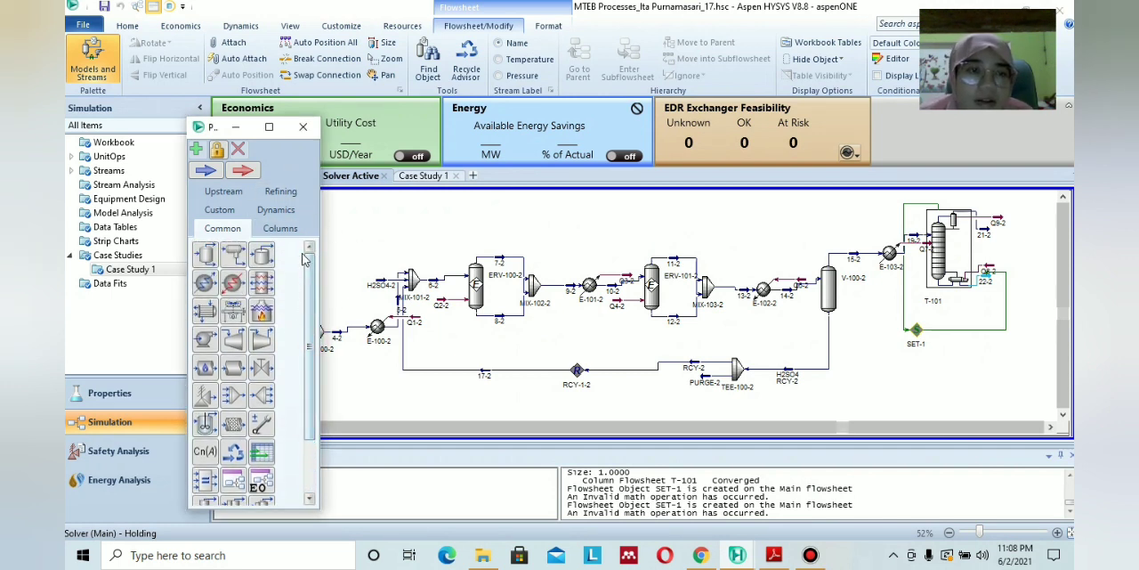
pyautogui.doubleClick(923, 337)
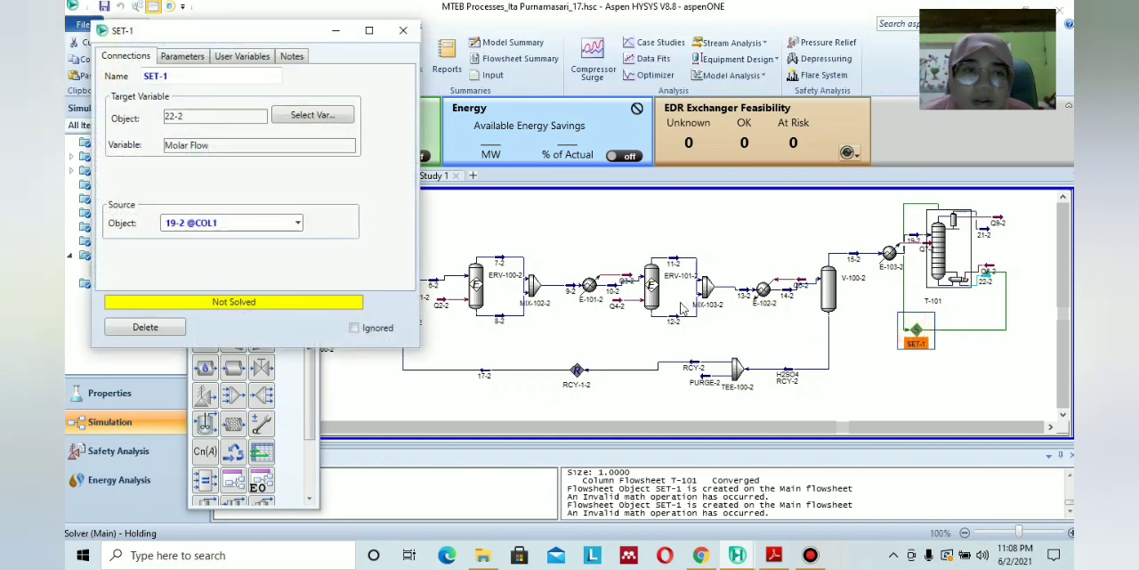
pyautogui.click(316, 116)
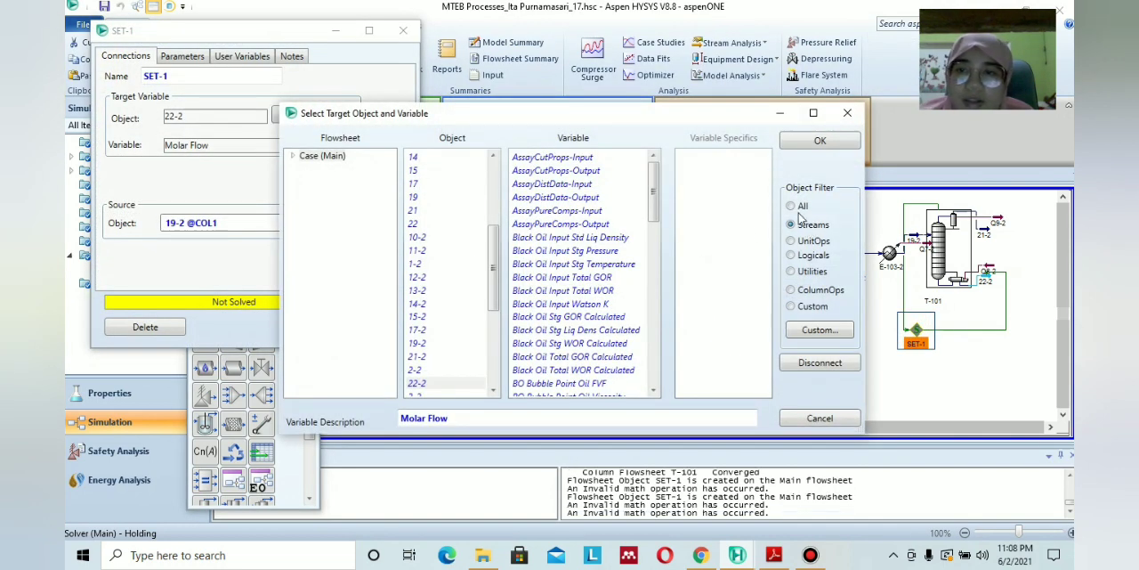
pyautogui.click(792, 207)
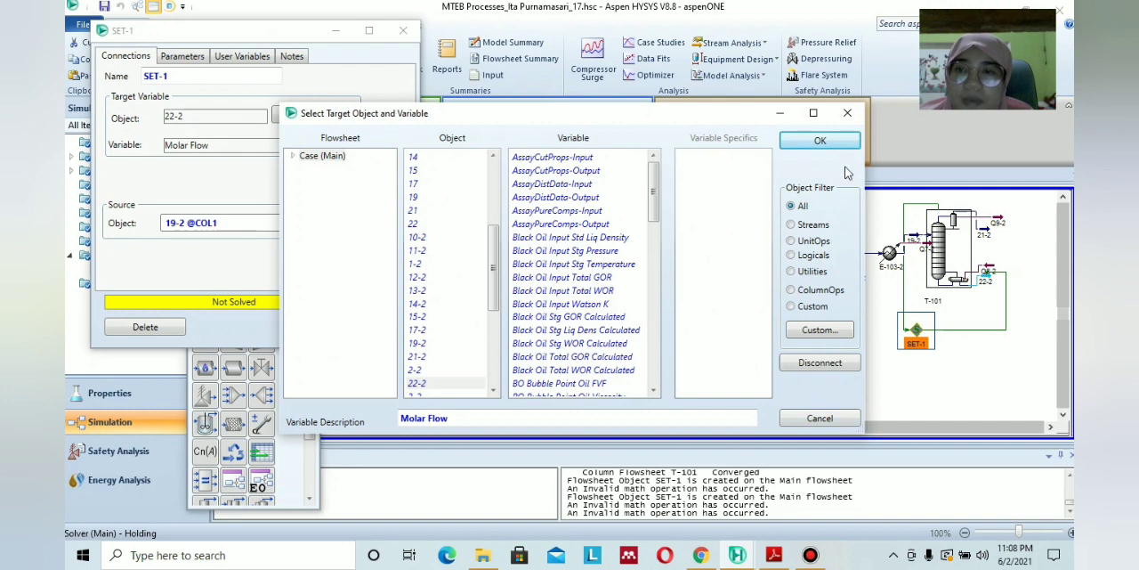
pyautogui.click(823, 142)
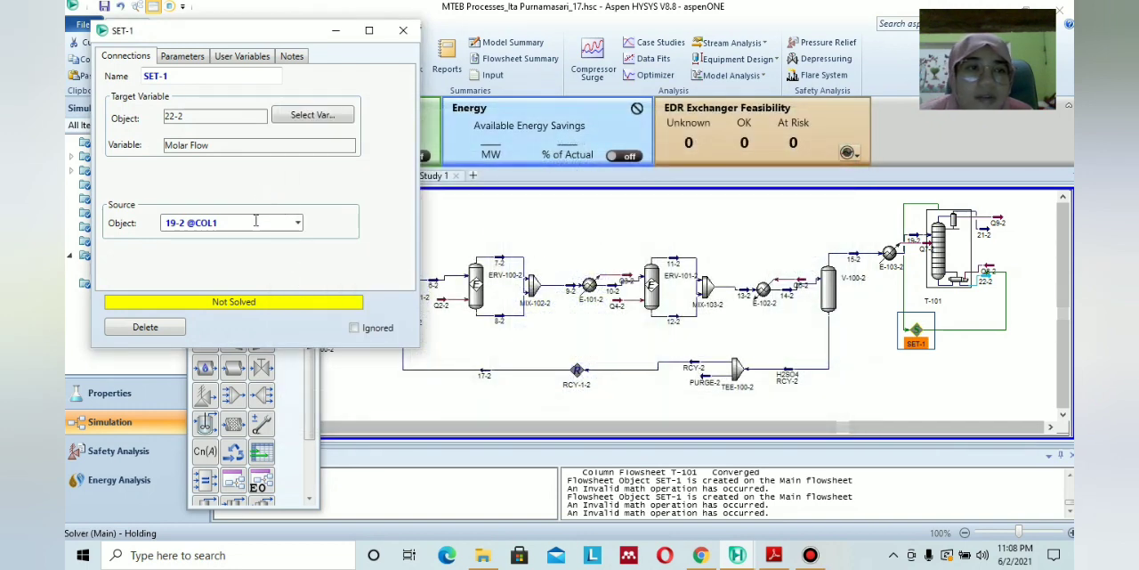
# Try stream 19-2 as the Set block's source object, run the solver, and close the block's window.
pyautogui.click(299, 223)
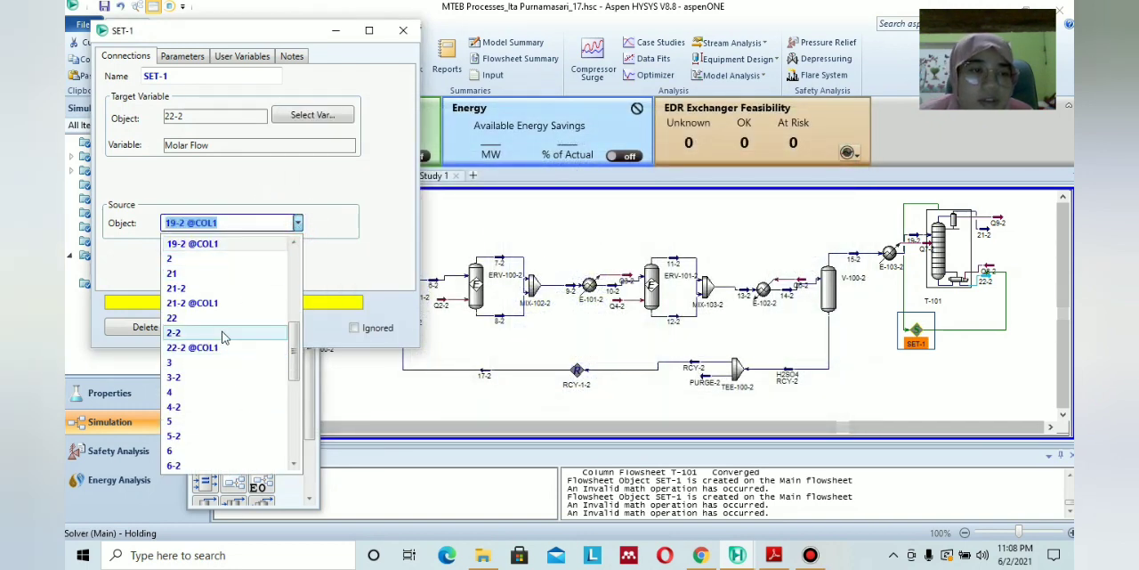
pyautogui.scroll(2, 210, 331)
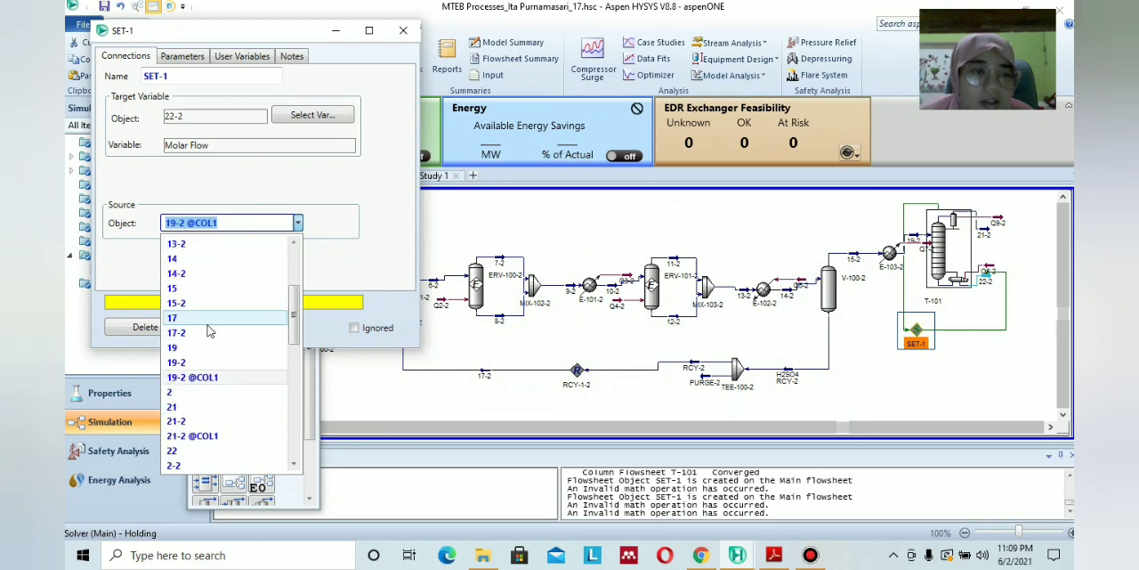
pyautogui.click(205, 362)
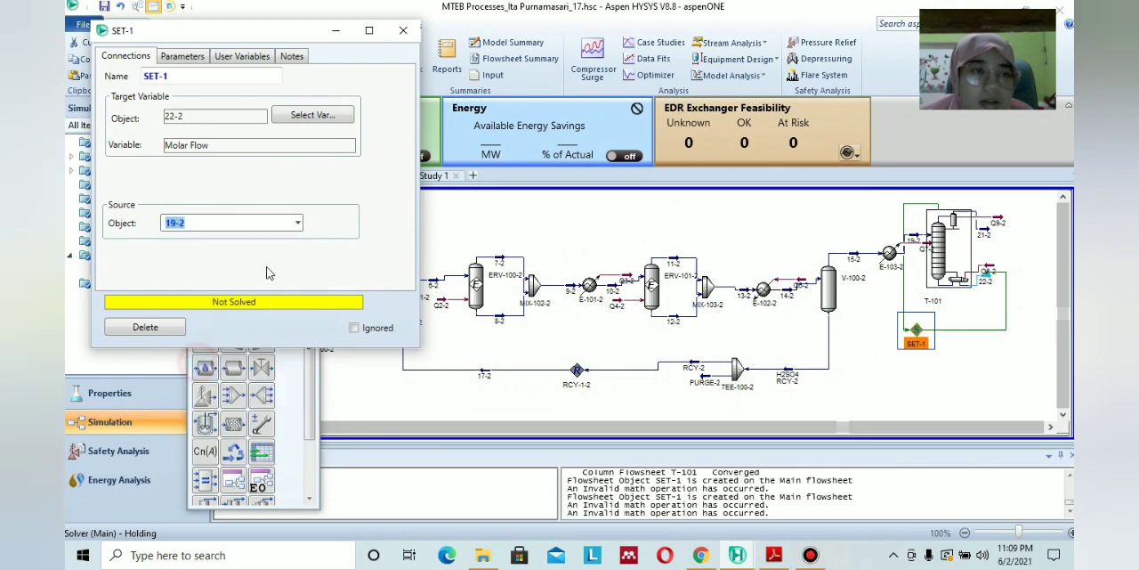
pyautogui.moveTo(303, 37); pyautogui.dragTo(378, 145)
pyautogui.click(345, 43)
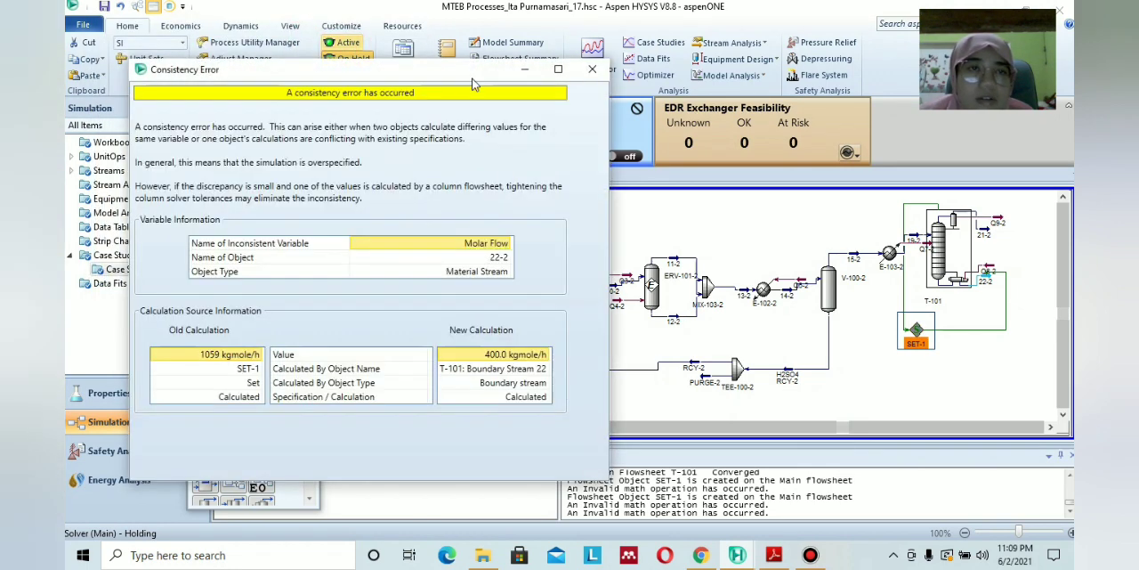
pyautogui.click(592, 69)
pyautogui.click(481, 140)
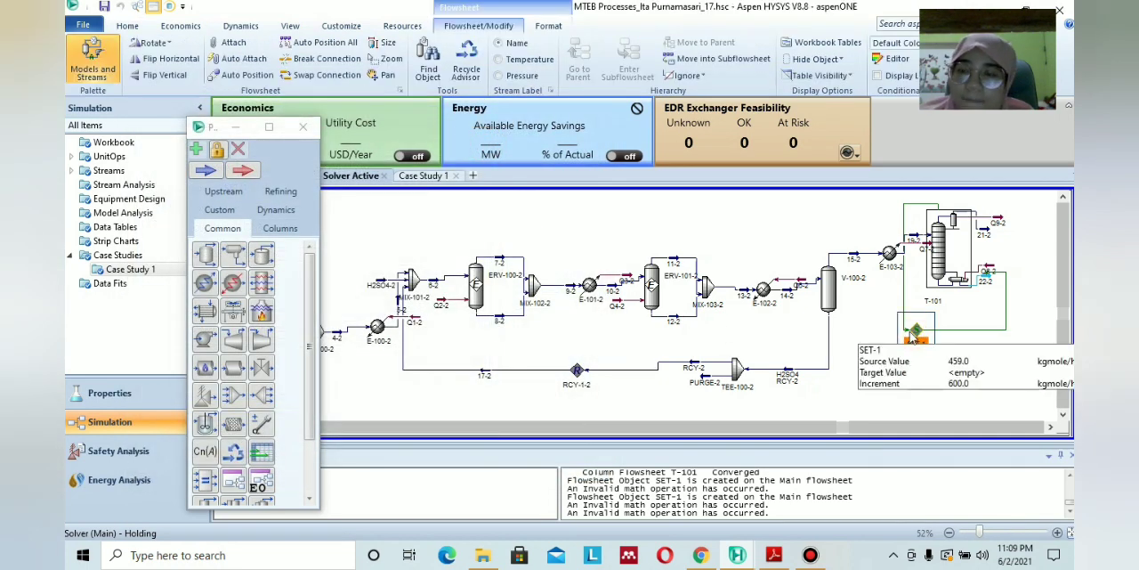
# Delete the SET-1 block and place a new Set block below column T-101.
pyautogui.press('Delete')
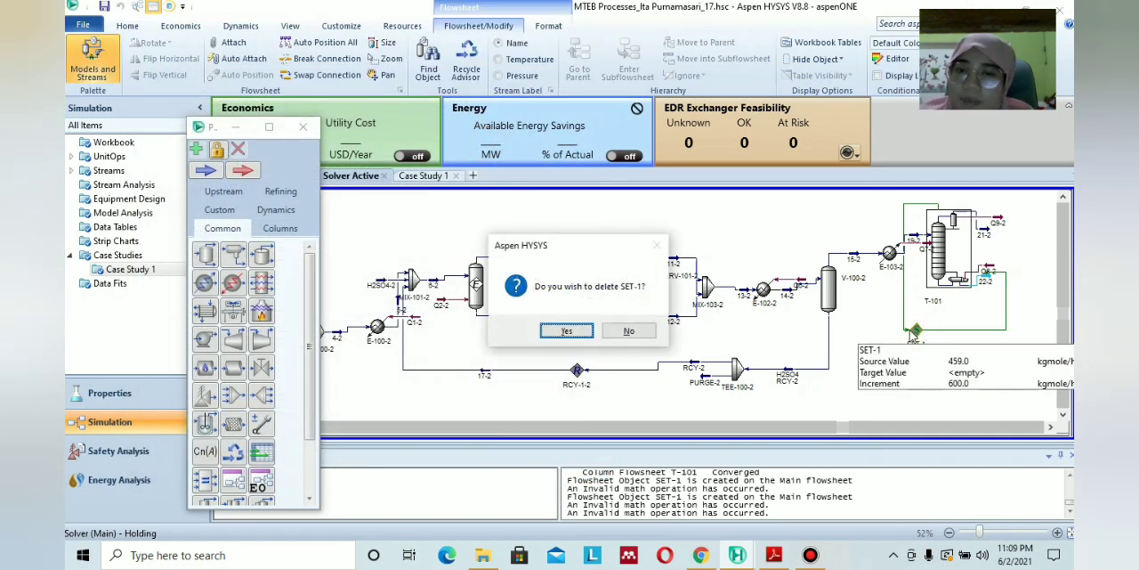
pyautogui.click(574, 329)
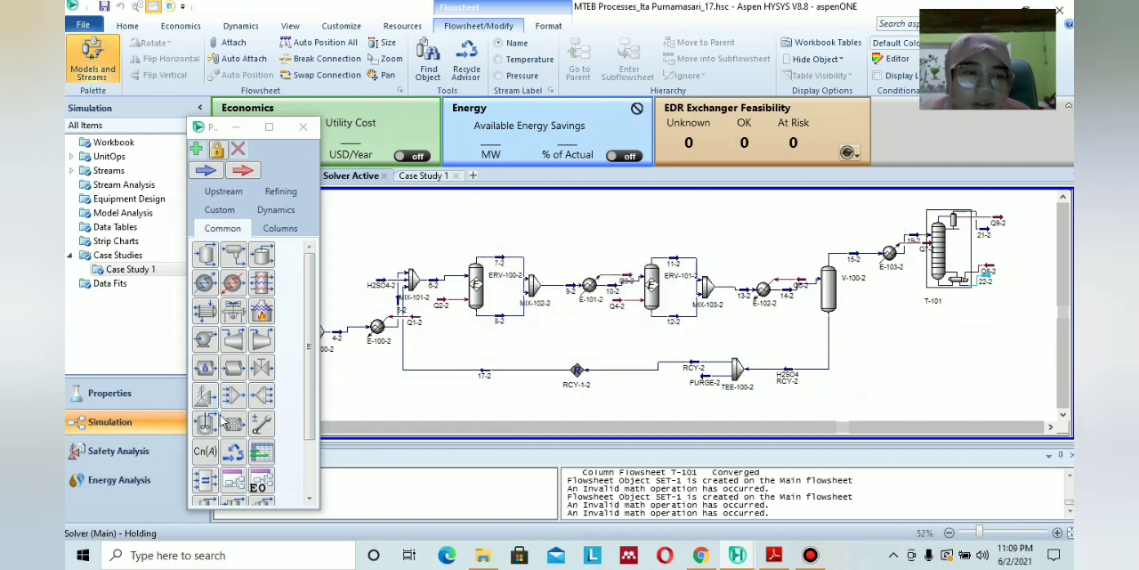
pyautogui.moveTo(205, 452); pyautogui.dragTo(920, 322)
# Reactivate the solver and assign Molar Flow of stream 22-2 as the new Set block's target variable.
pyautogui.doubleClick(920, 321)
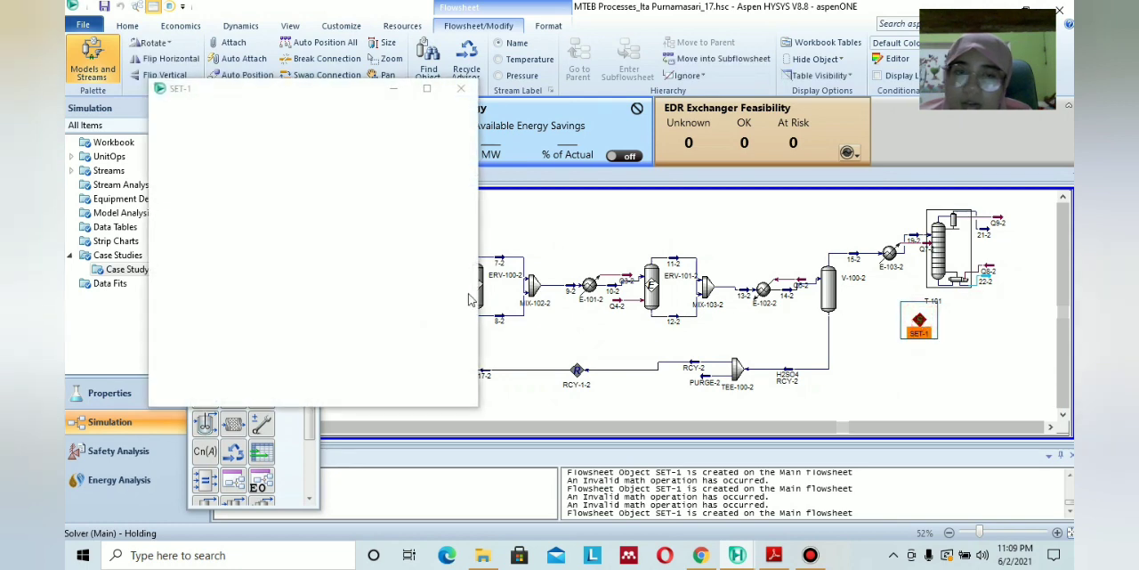
pyautogui.click(364, 178)
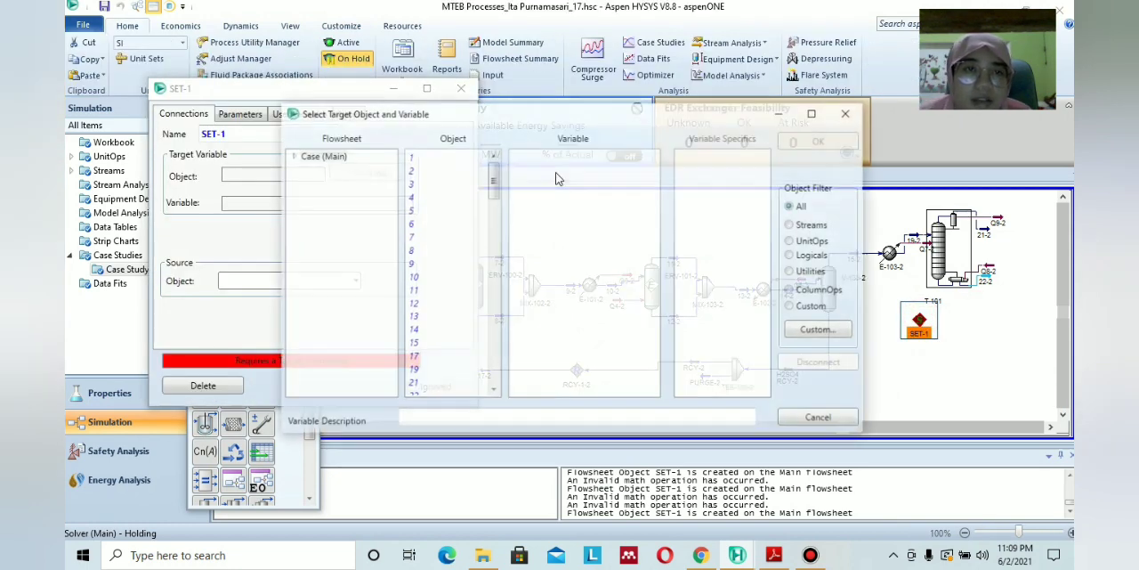
pyautogui.click(854, 116)
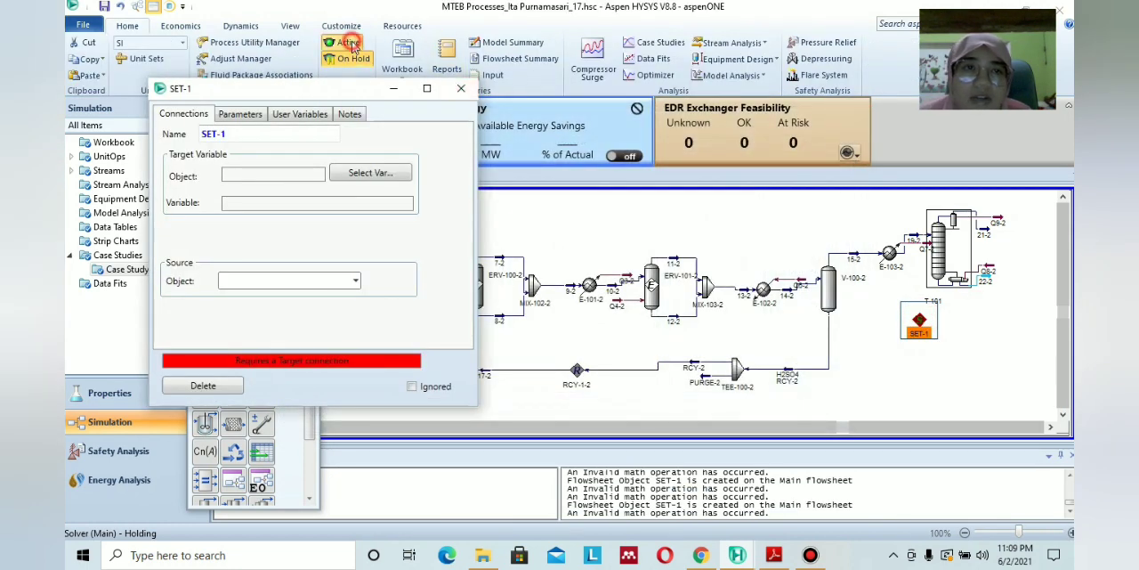
pyautogui.click(347, 42)
pyautogui.click(387, 176)
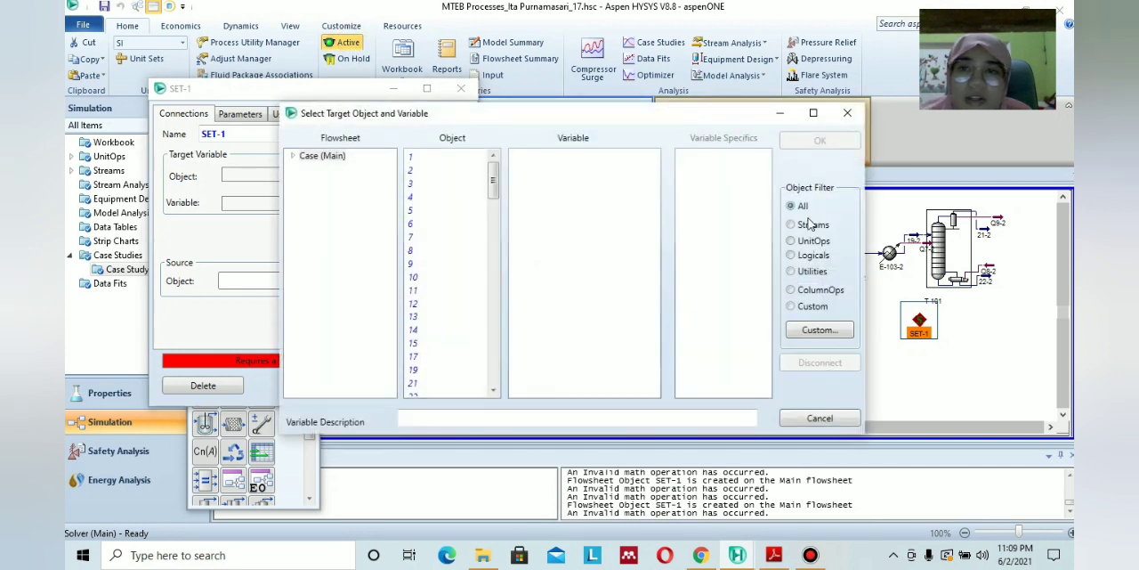
pyautogui.moveTo(491, 194); pyautogui.dragTo(495, 224)
pyautogui.click(417, 197)
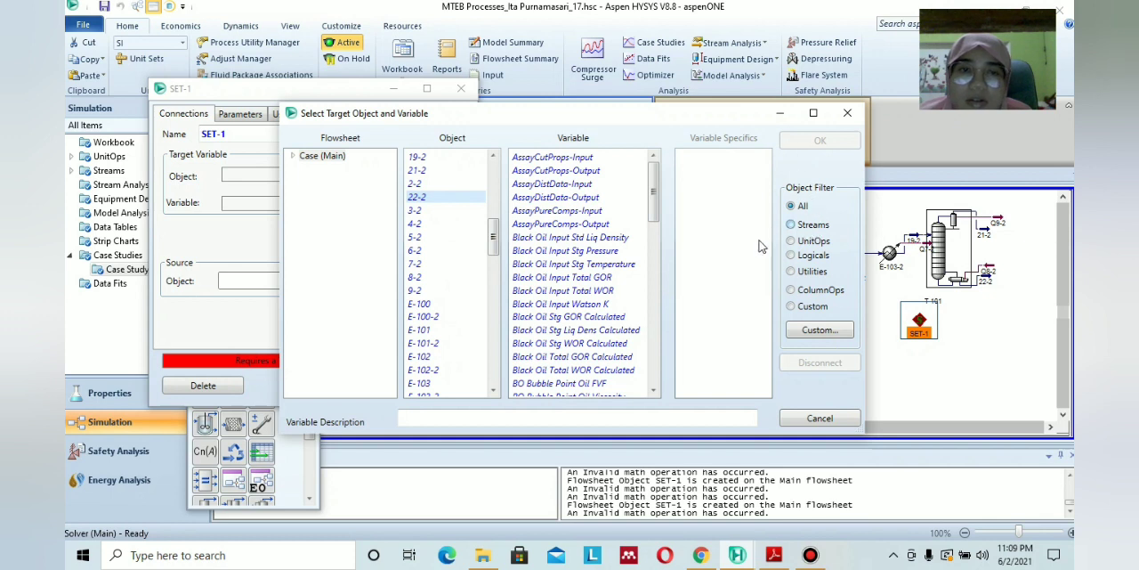
pyautogui.moveTo(660, 211); pyautogui.dragTo(651, 343)
pyautogui.scroll(-1, 578, 356)
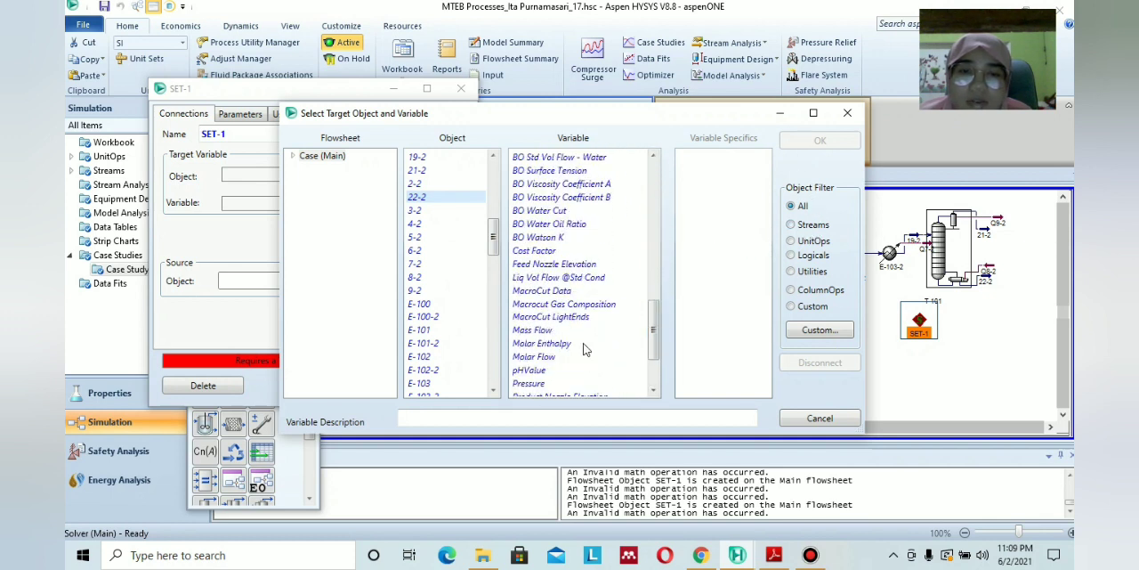
pyautogui.click(545, 357)
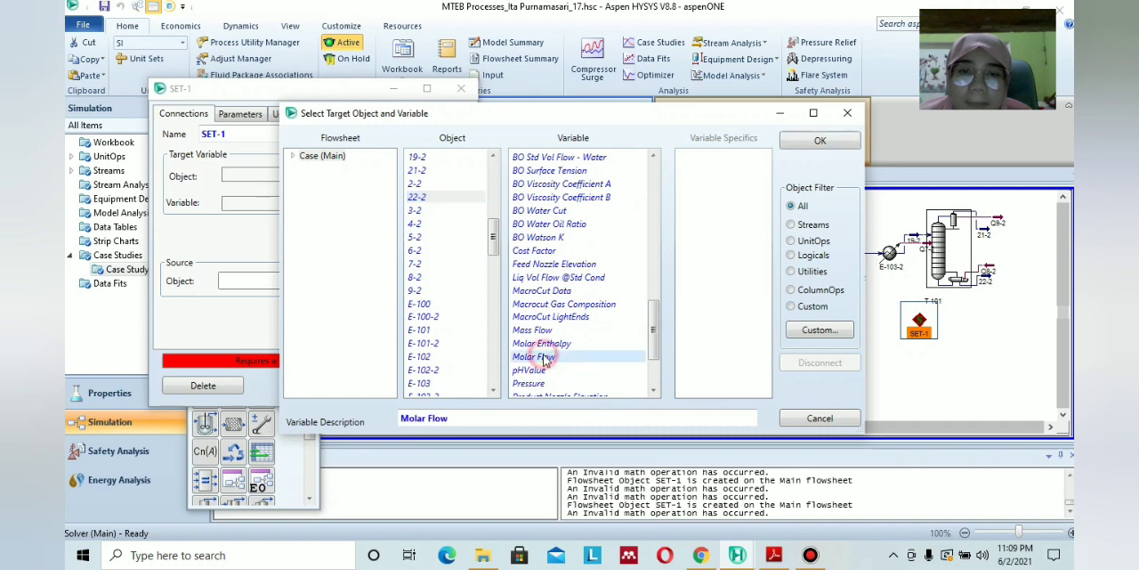
pyautogui.click(823, 147)
# Choose stream 19-2 as the new Set block's source object and dismiss the consistency error.
pyautogui.click(355, 282)
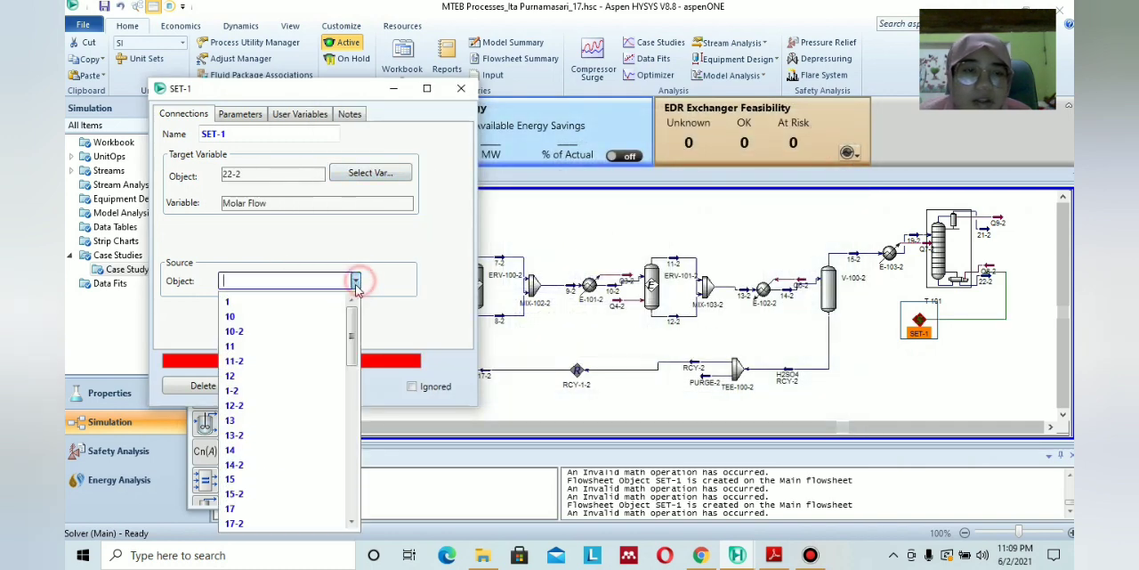
pyautogui.scroll(-1, 293, 395)
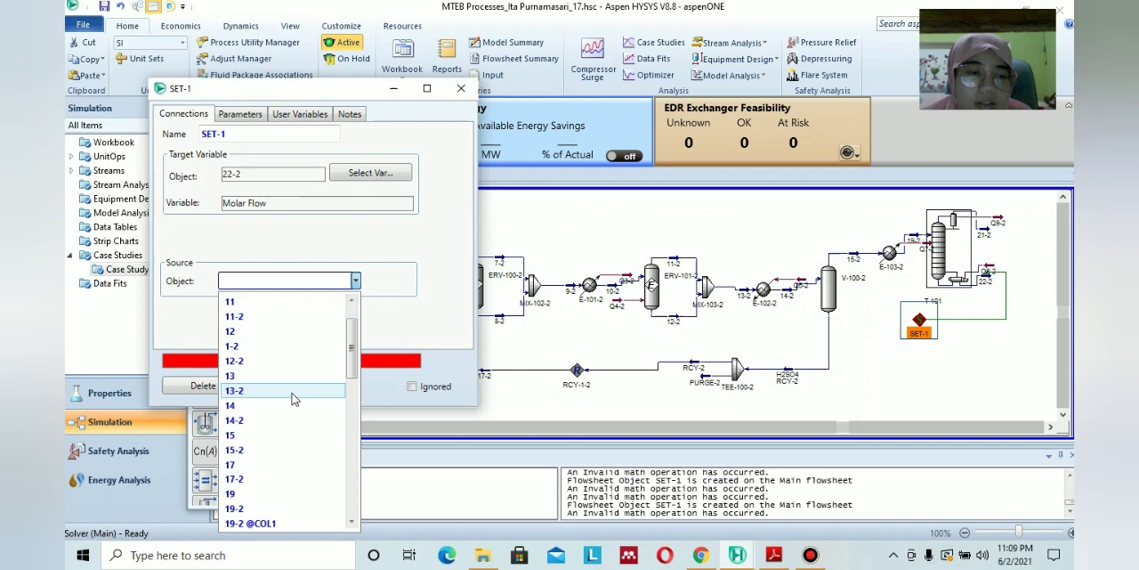
pyautogui.click(247, 499)
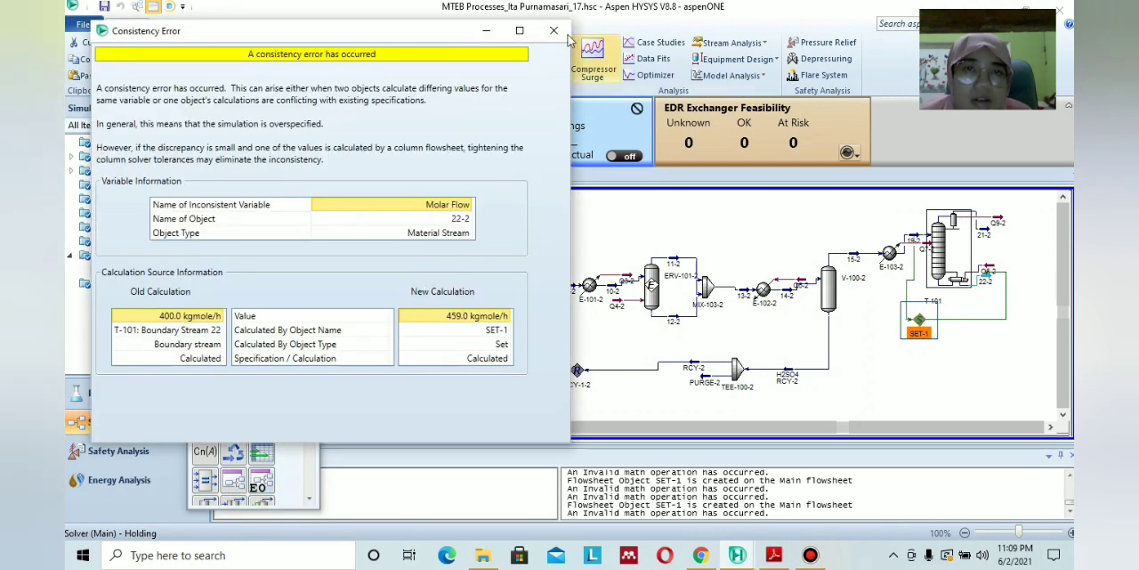
pyautogui.click(554, 30)
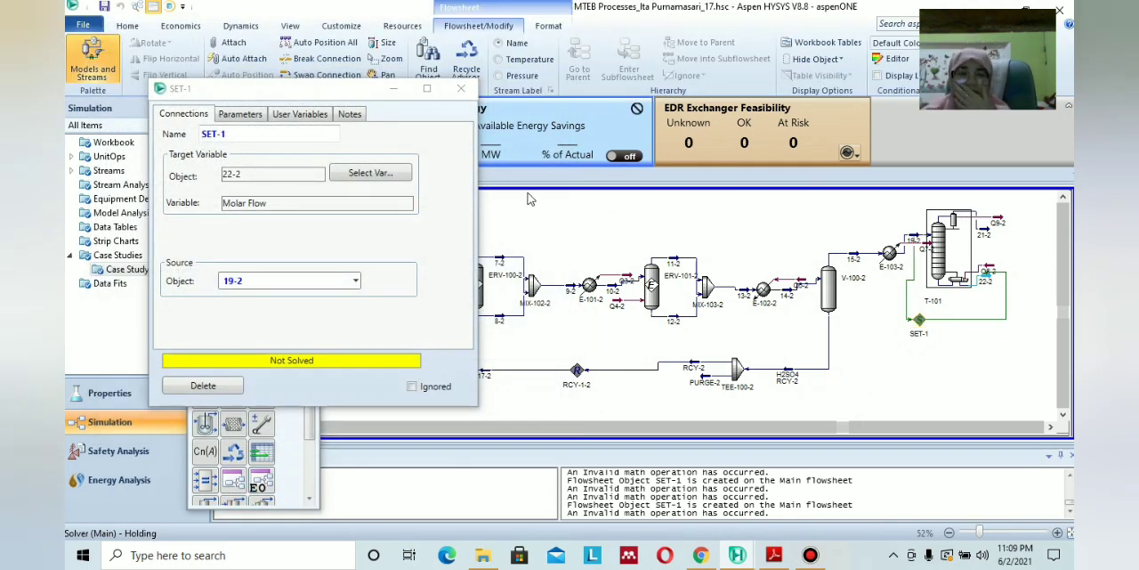
# Set the Set block's offset to 600 kgmole/h, review its connections, and close its window.
pyautogui.click(253, 114)
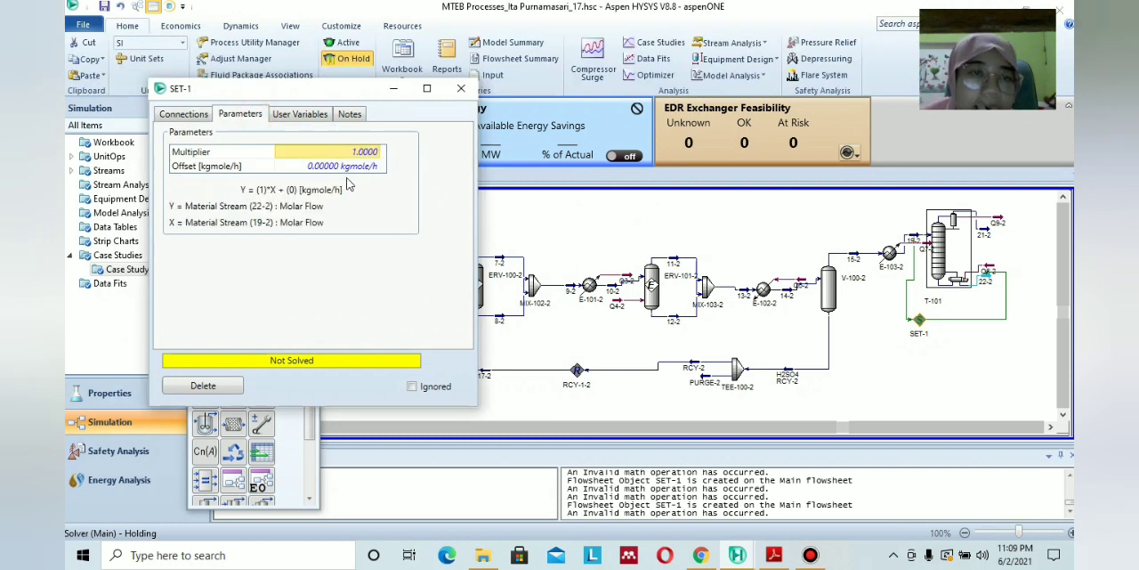
pyautogui.click(336, 166)
pyautogui.write('600')
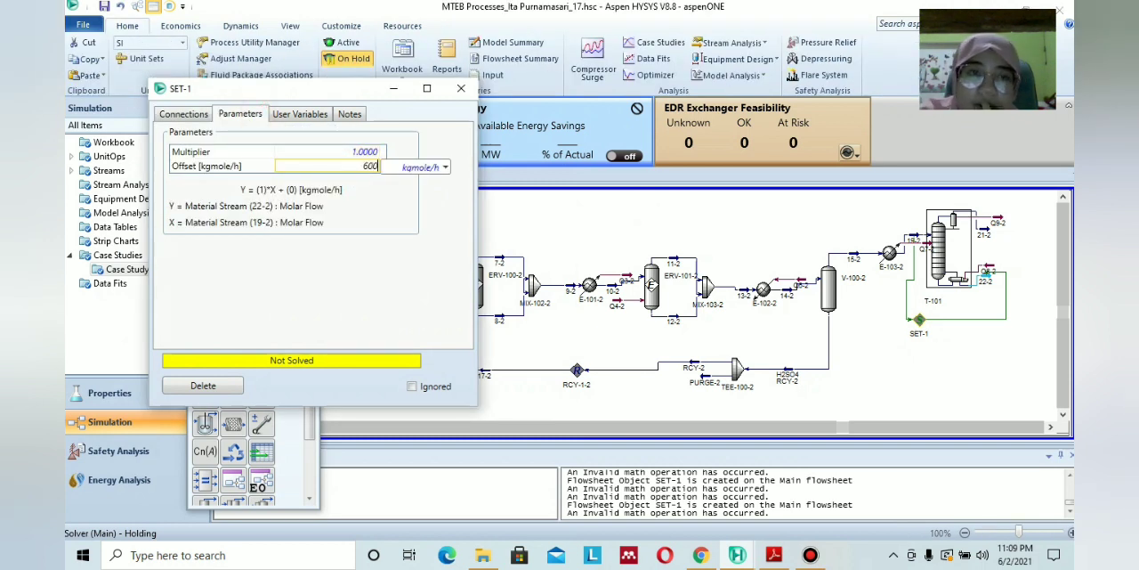
pyautogui.press('Return')
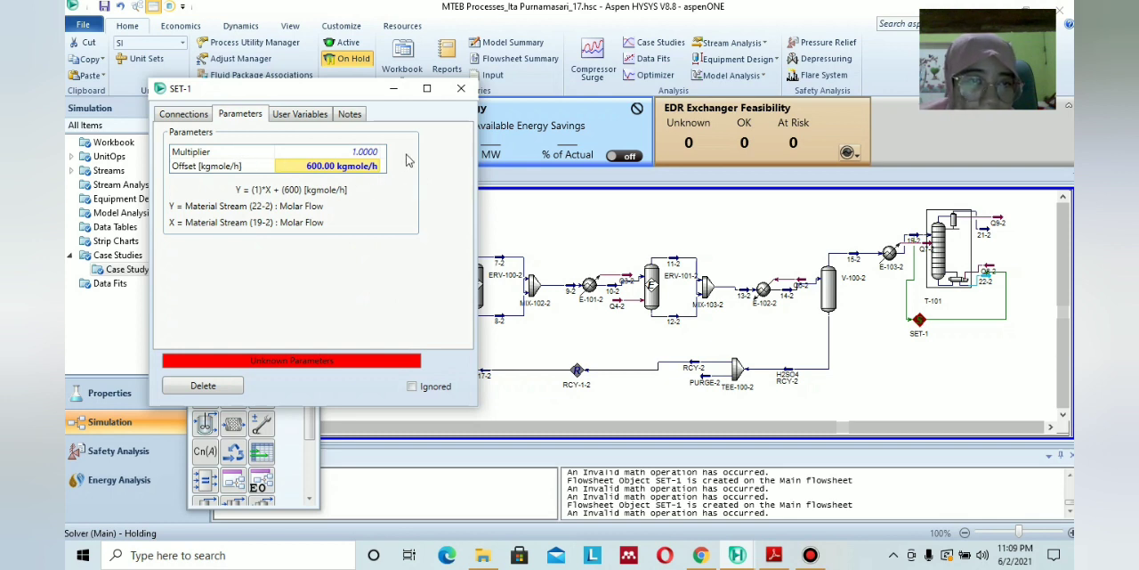
pyautogui.click(203, 116)
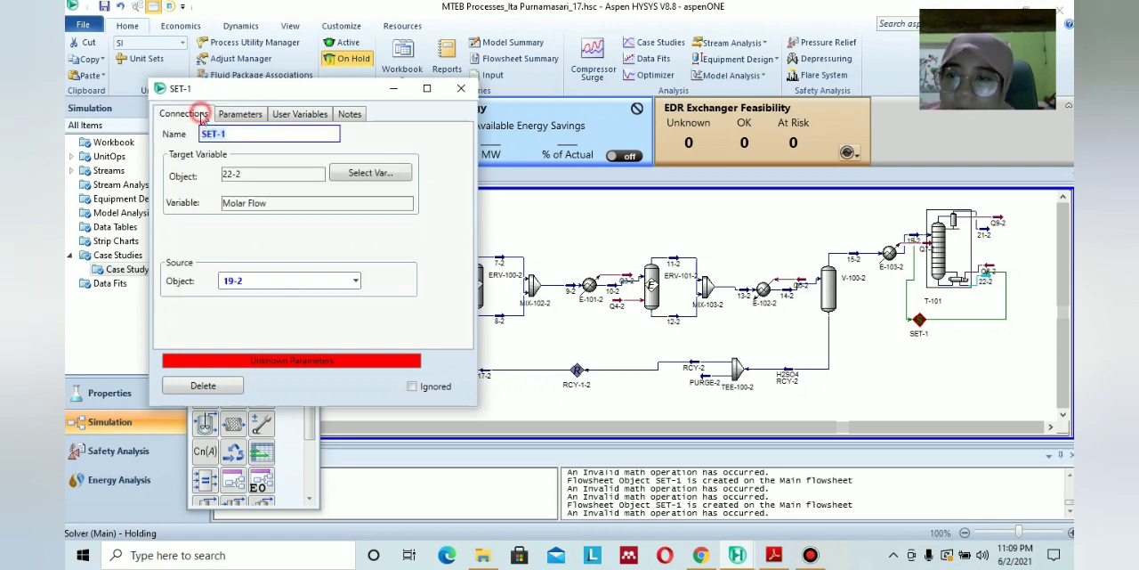
pyautogui.click(461, 88)
pyautogui.click(912, 335)
pyautogui.click(899, 374)
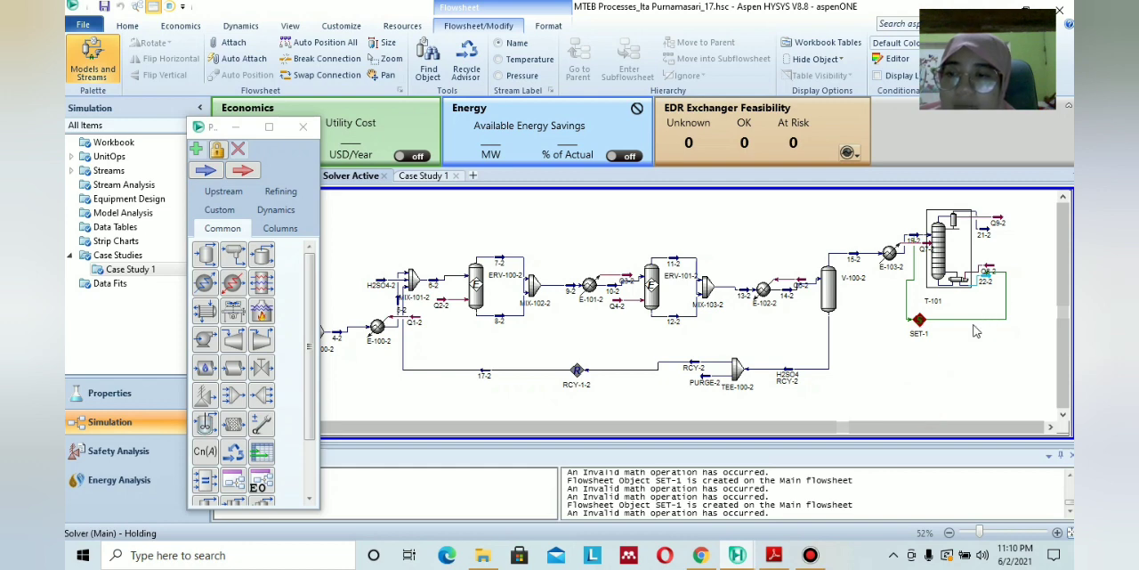
# Check the Set block's layout in the PERCOBAAN KE 1000X case and return to the MTEB Processes case.
pyautogui.moveTo(737, 547)
pyautogui.click(610, 510)
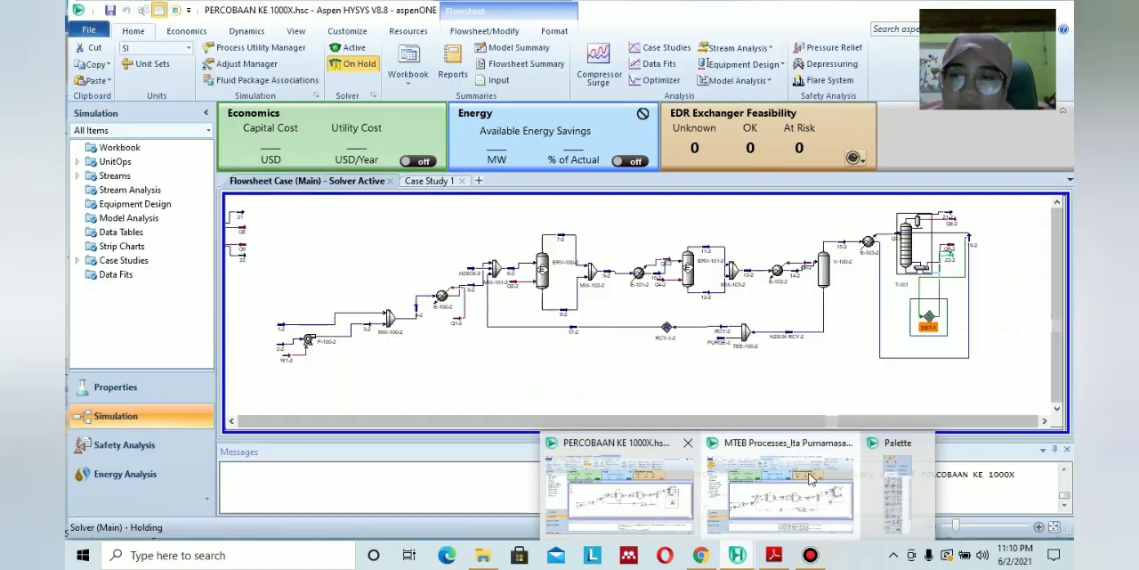
pyautogui.click(810, 479)
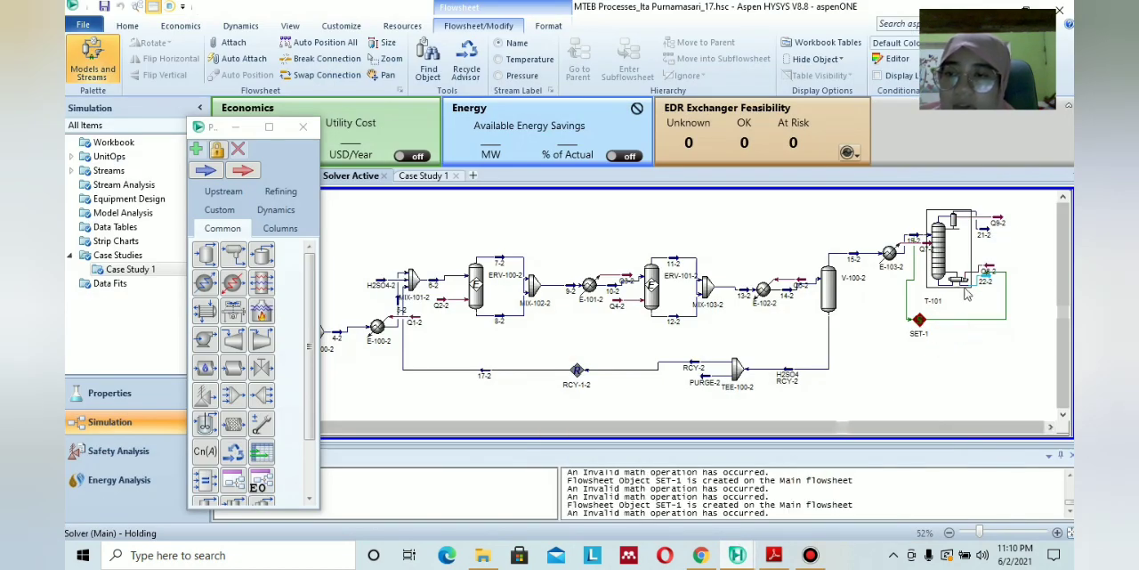
pyautogui.click(937, 352)
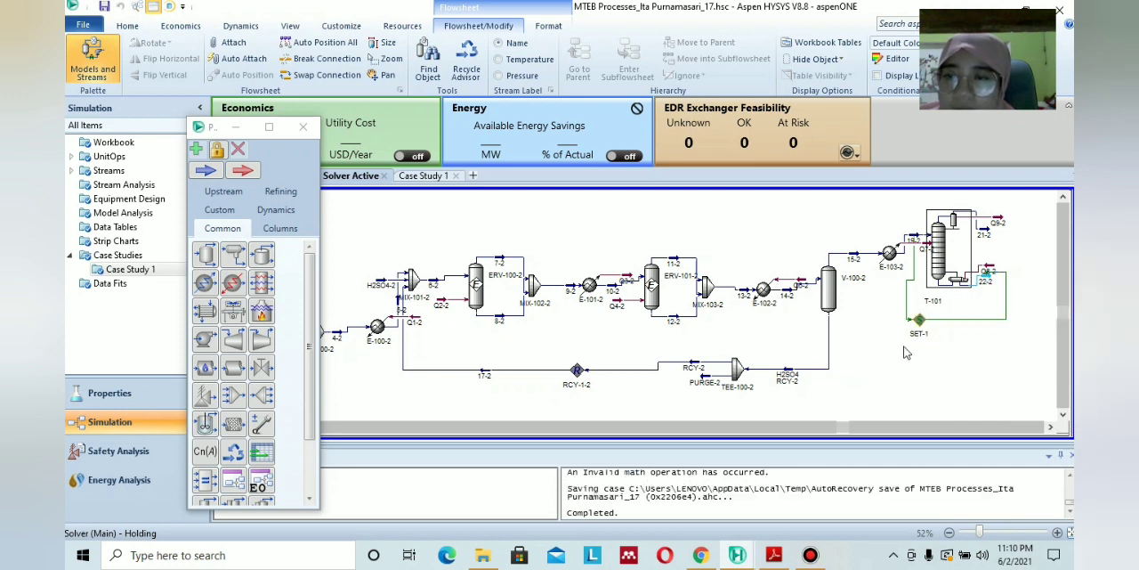
# Reactivate the solver and specify a molar flow of 600 kgmole/h for stream 22-2, dismissing the consistency error.
pyautogui.click(129, 27)
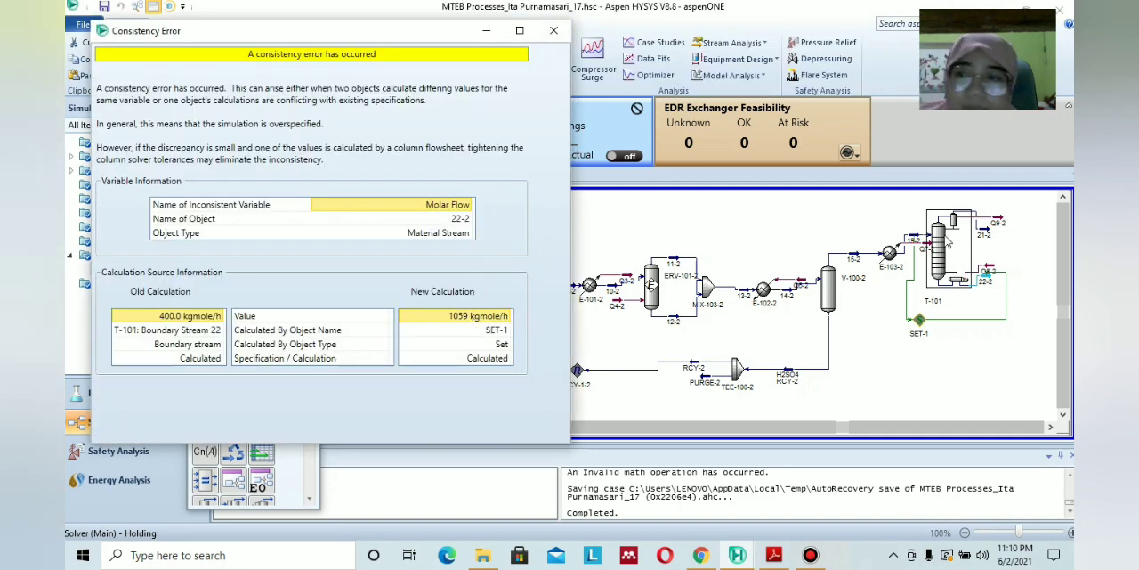
pyautogui.doubleClick(985, 282)
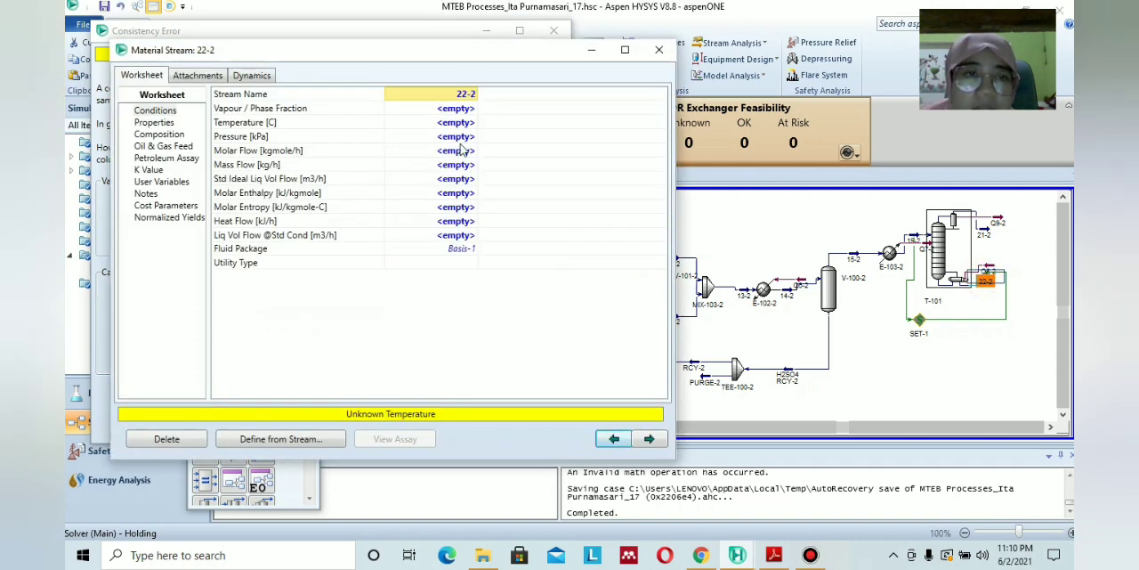
pyautogui.click(461, 150)
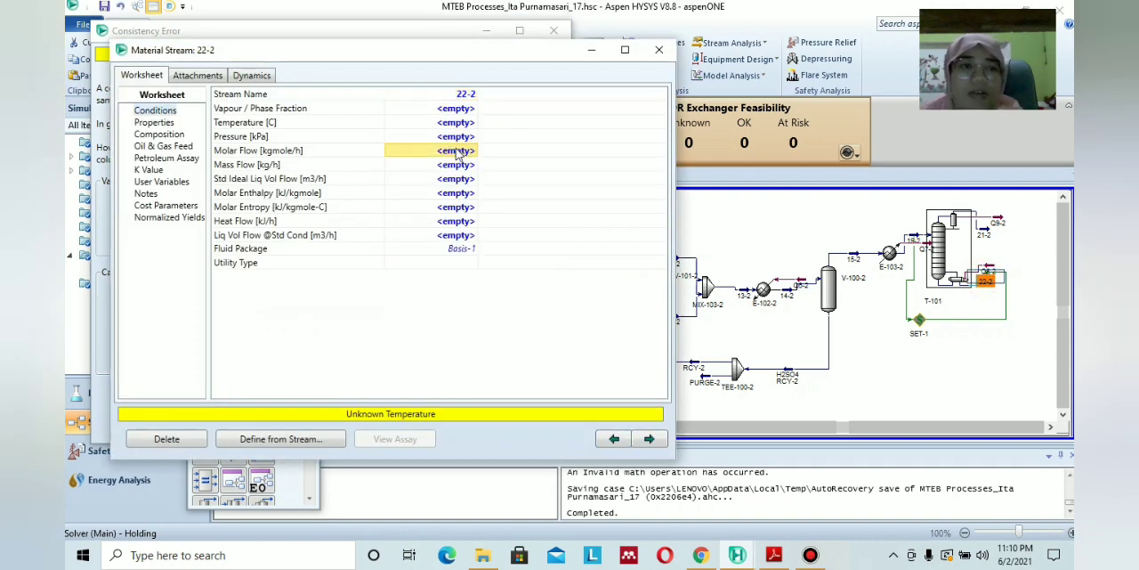
pyautogui.write('600')
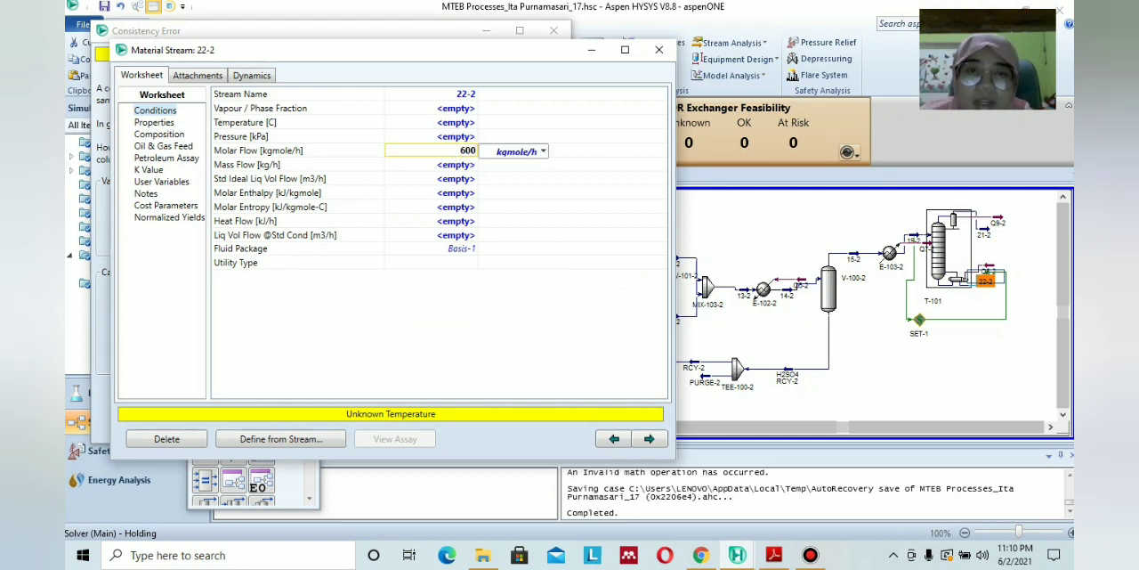
pyautogui.press('Return')
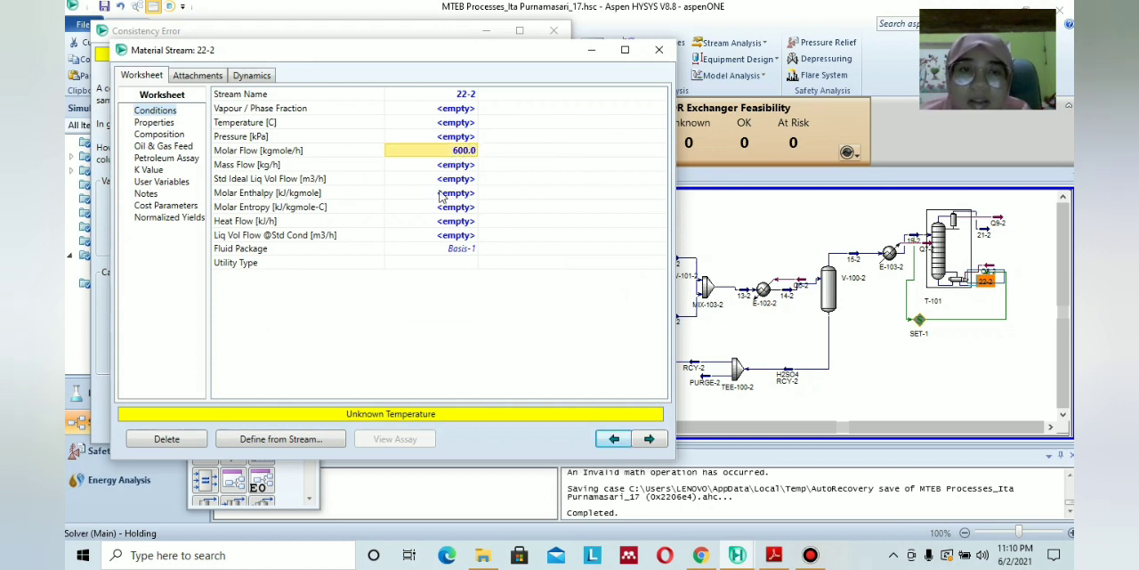
pyautogui.click(659, 50)
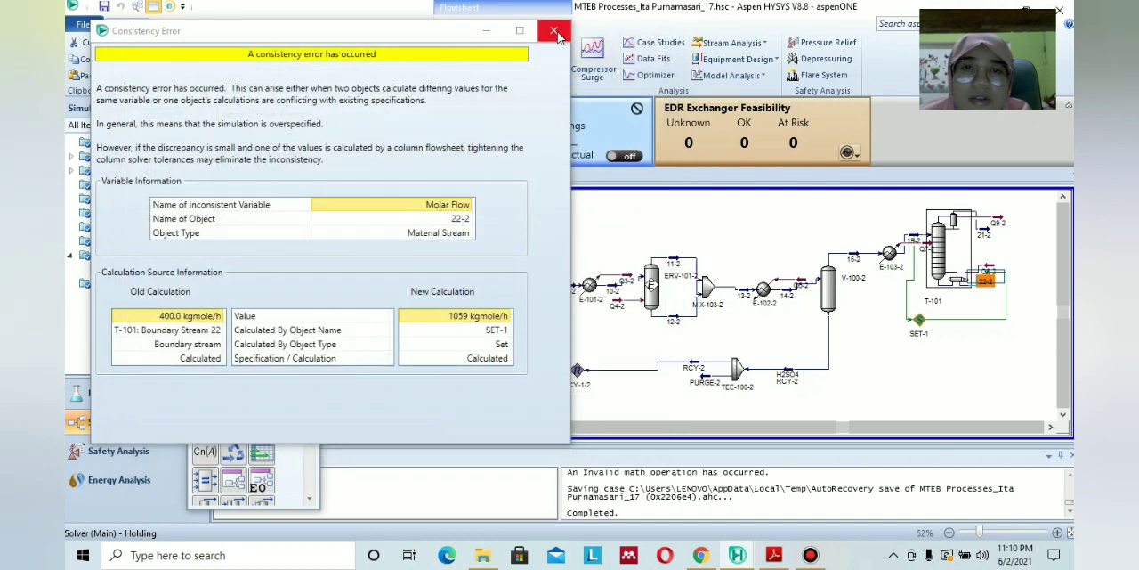
pyautogui.click(553, 31)
pyautogui.click(236, 126)
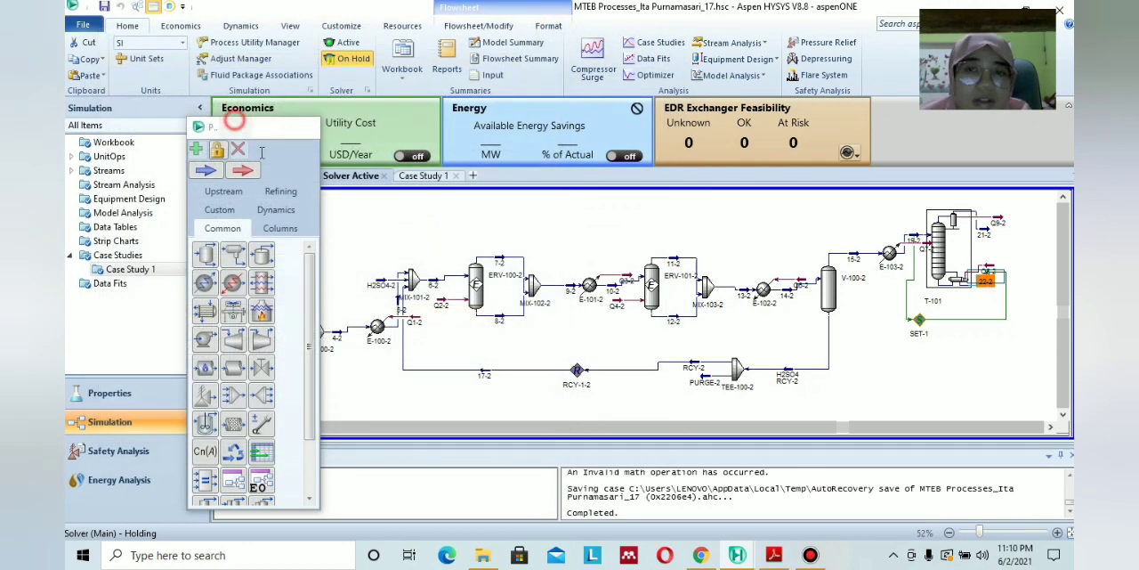
# Check the conditions of stream 22 in the first flowsheet and of energy stream Q8-2 at column T-101.
pyautogui.click(225, 427)
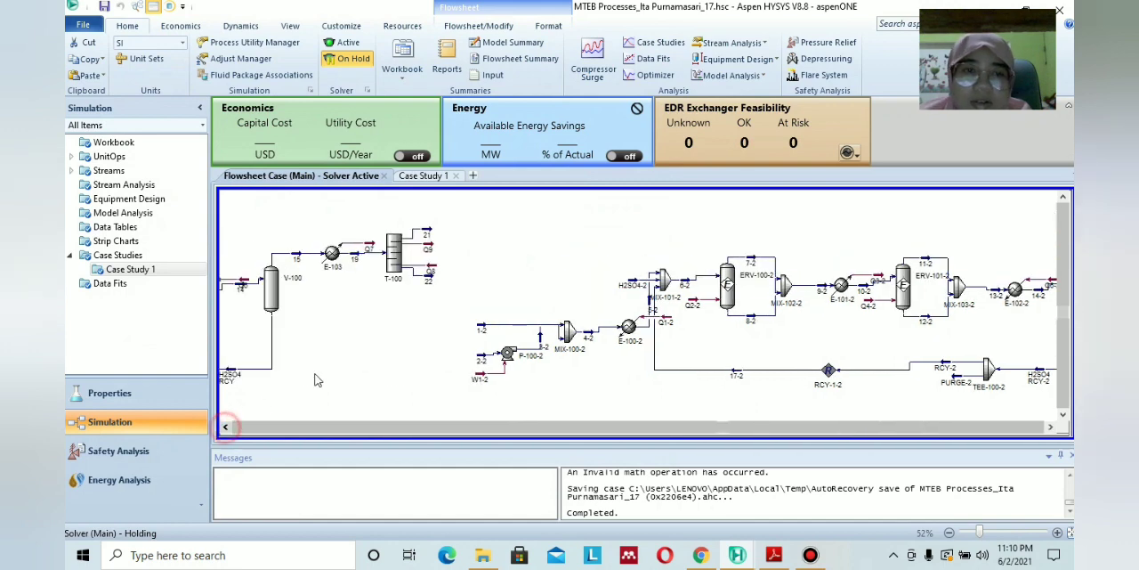
pyautogui.doubleClick(429, 281)
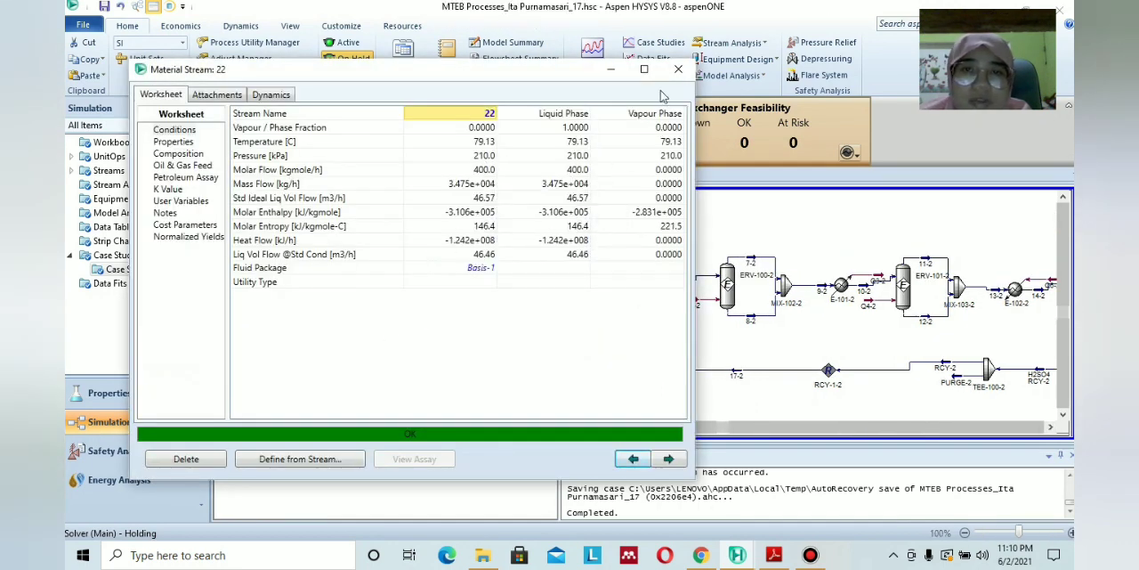
pyautogui.click(679, 70)
pyautogui.click(1051, 427)
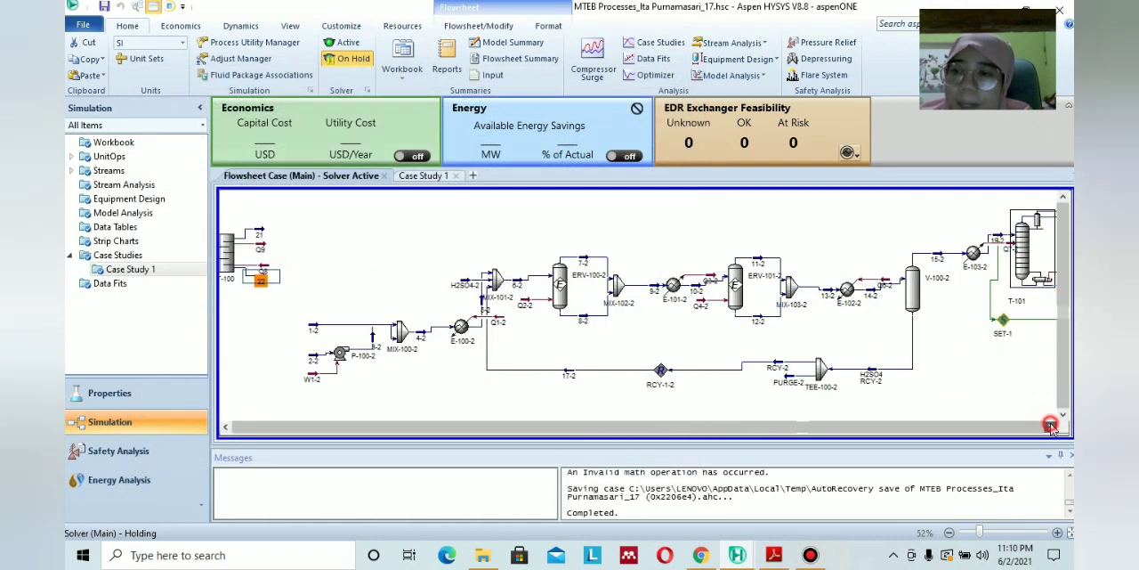
pyautogui.click(1051, 427)
pyautogui.doubleClick(987, 273)
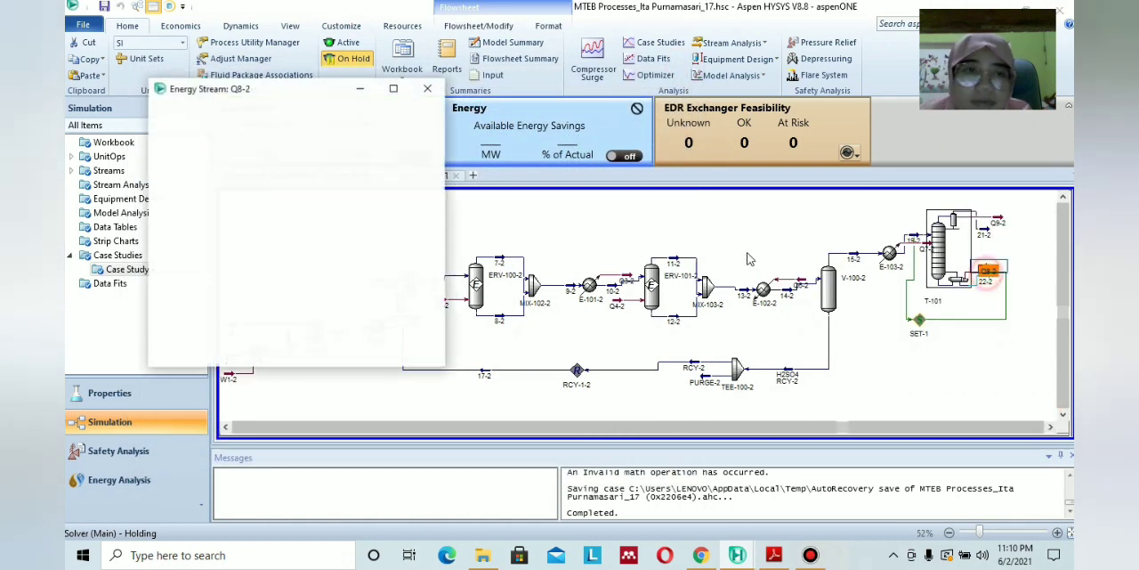
pyautogui.click(973, 385)
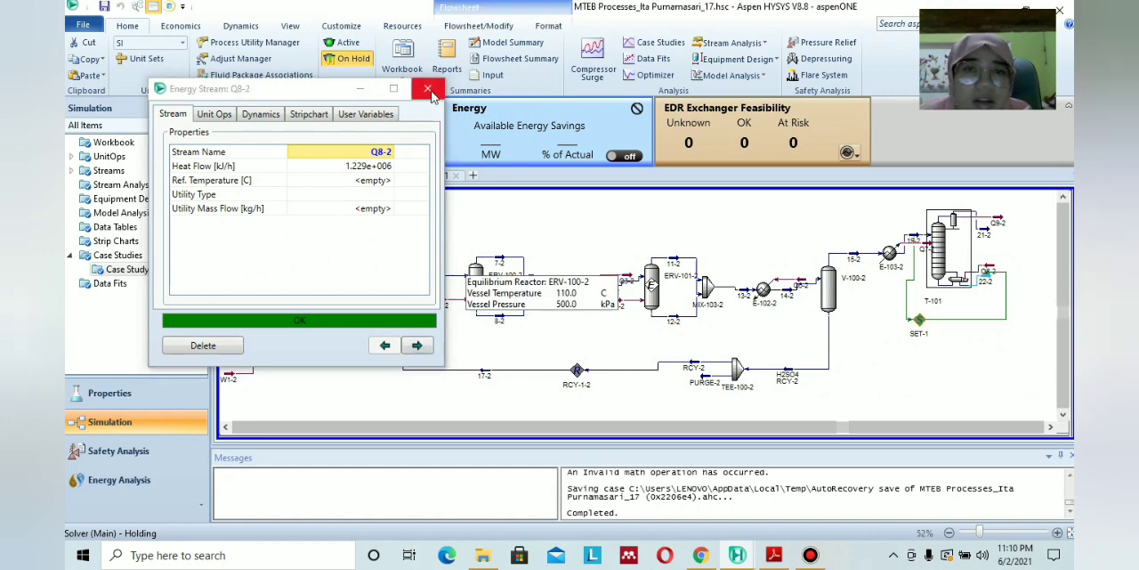
pyautogui.click(428, 88)
# Review the target variable, source object and solve status of the SET-1 block.
pyautogui.doubleClick(920, 321)
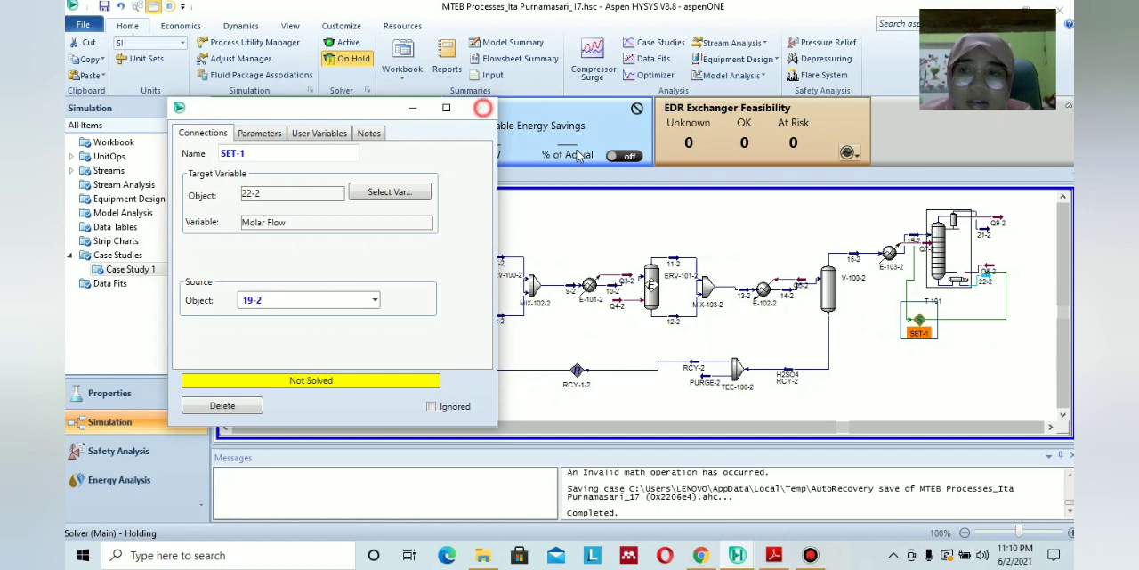
pyautogui.click(481, 107)
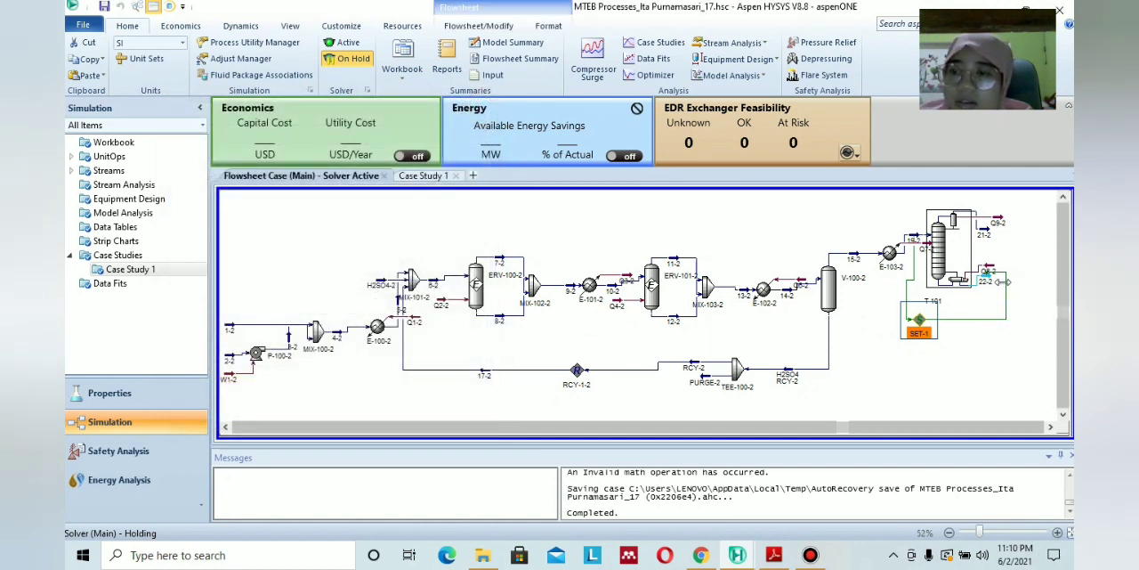
pyautogui.click(949, 332)
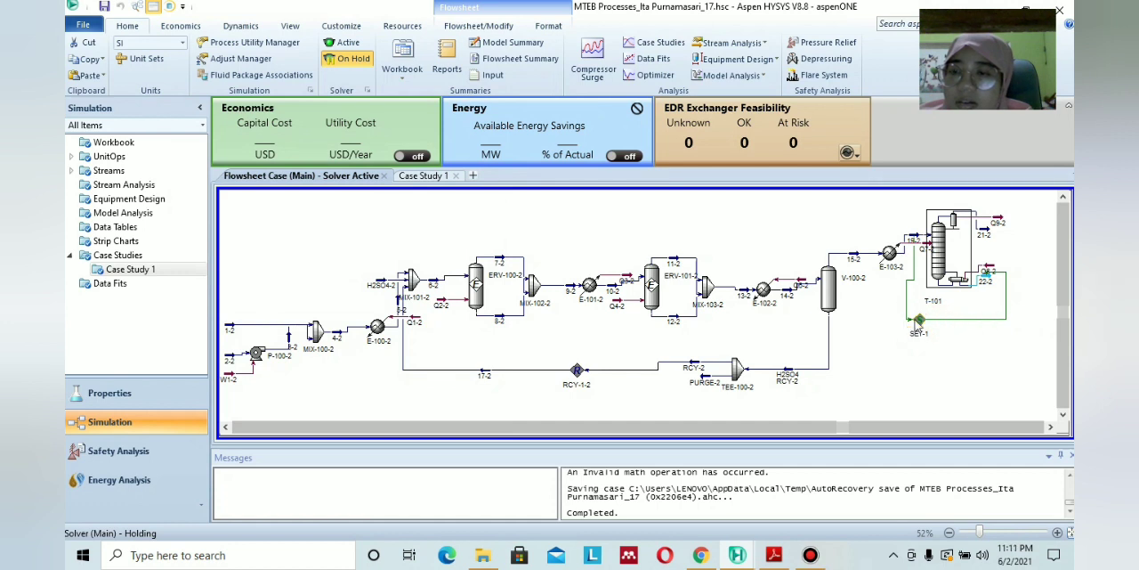
pyautogui.doubleClick(917, 321)
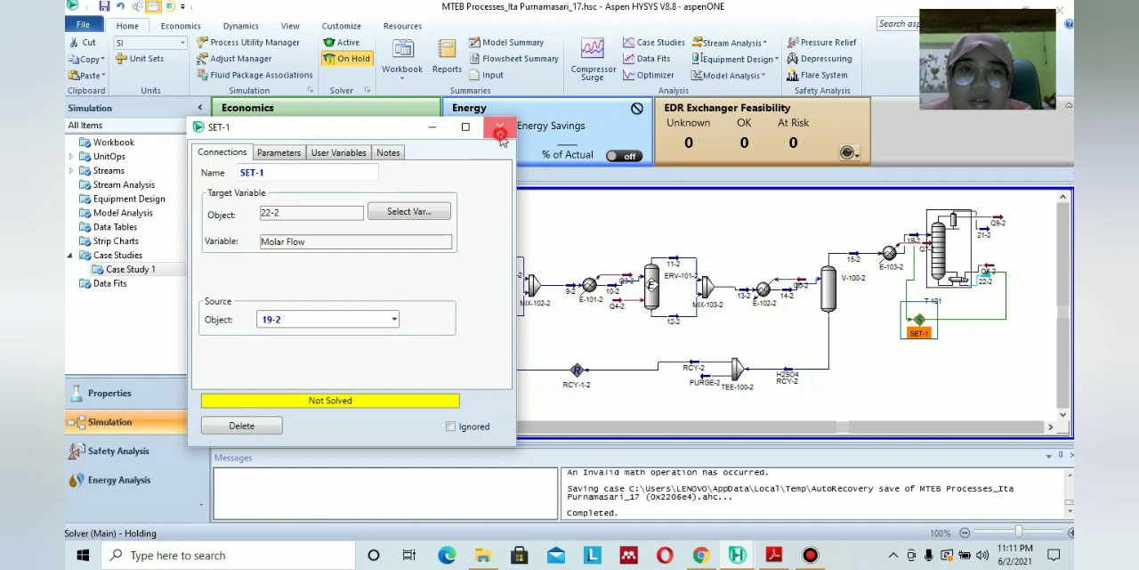
pyautogui.click(500, 127)
# Reactivate the solver with the specified 22-2 flow and dismiss the consistency error.
pyautogui.click(348, 42)
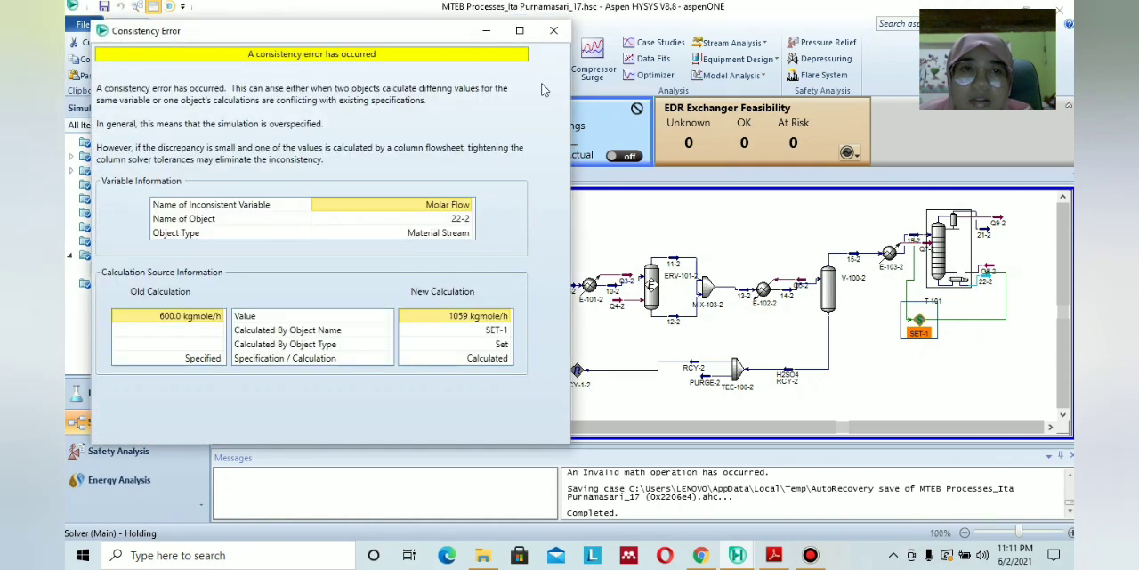
pyautogui.click(554, 31)
pyautogui.click(988, 282)
pyautogui.doubleClick(988, 281)
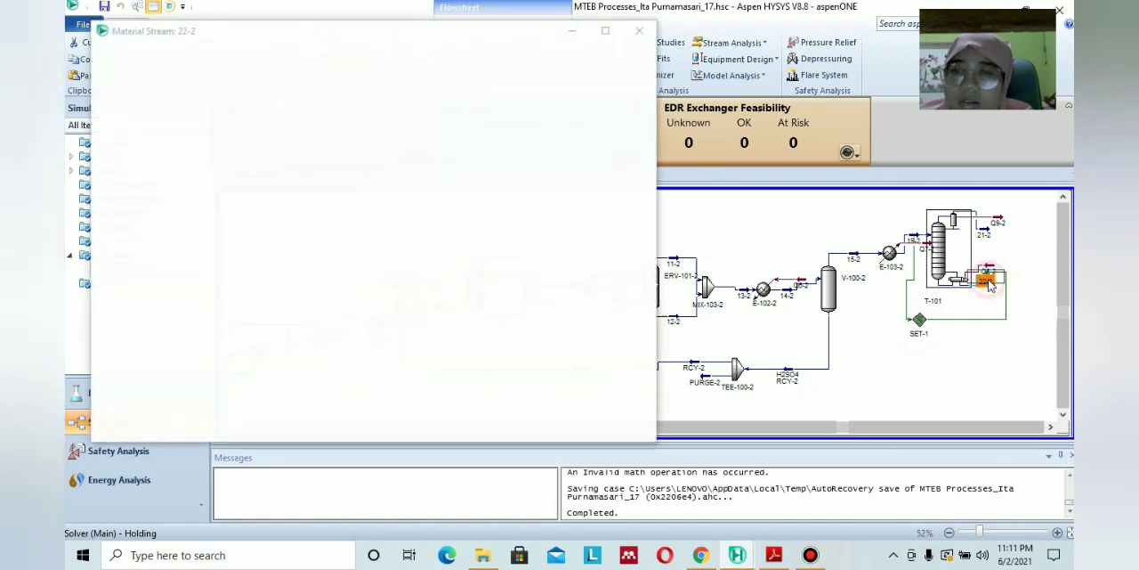
pyautogui.click(639, 30)
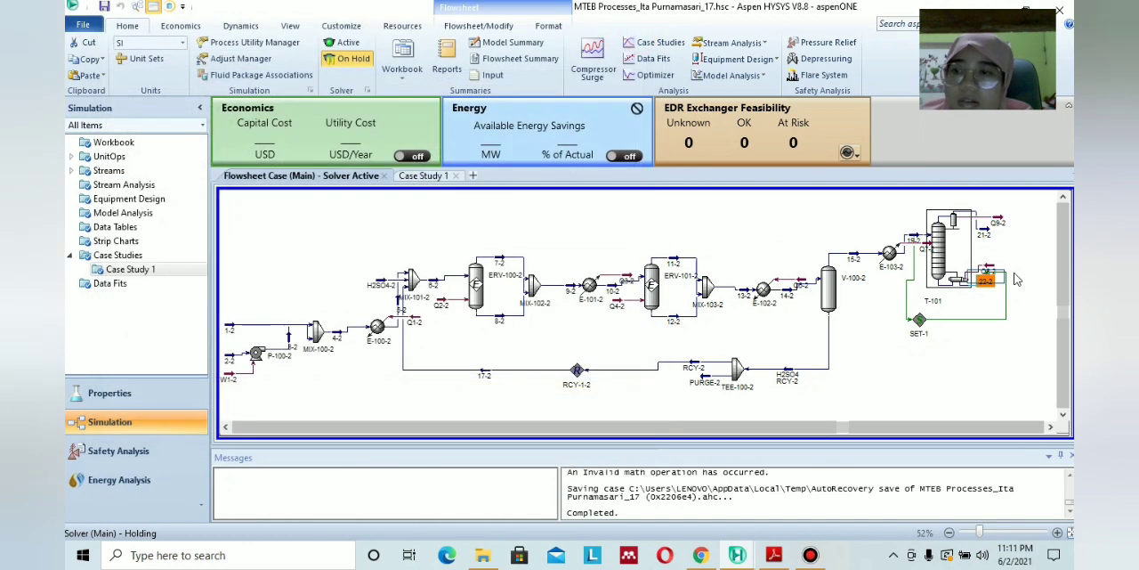
pyautogui.click(1012, 272)
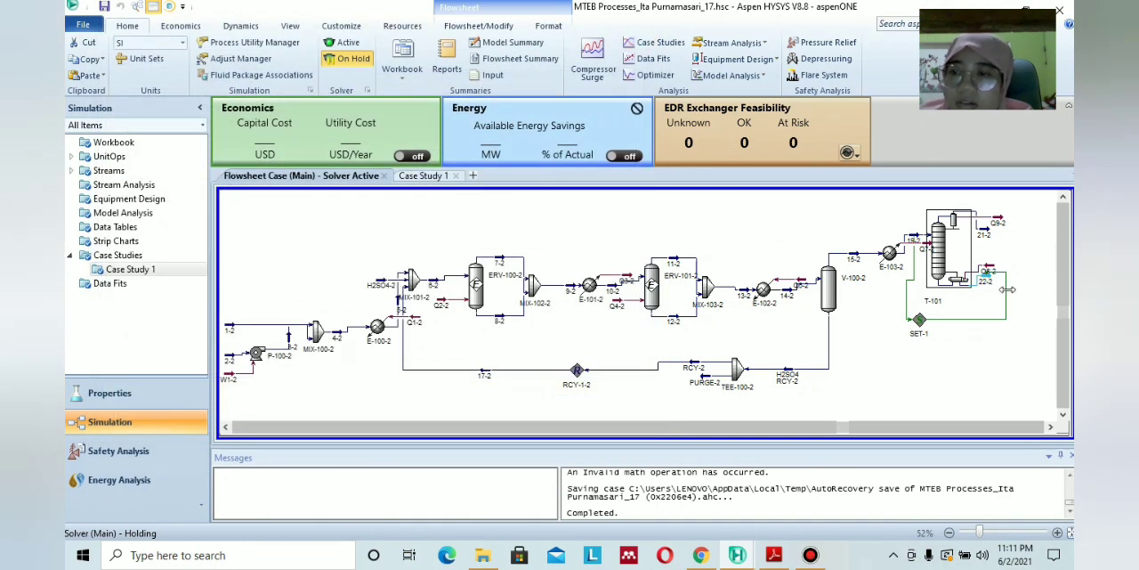
# Set the temperature of stream 22-2 to 79 °C and close its window.
pyautogui.doubleClick(985, 285)
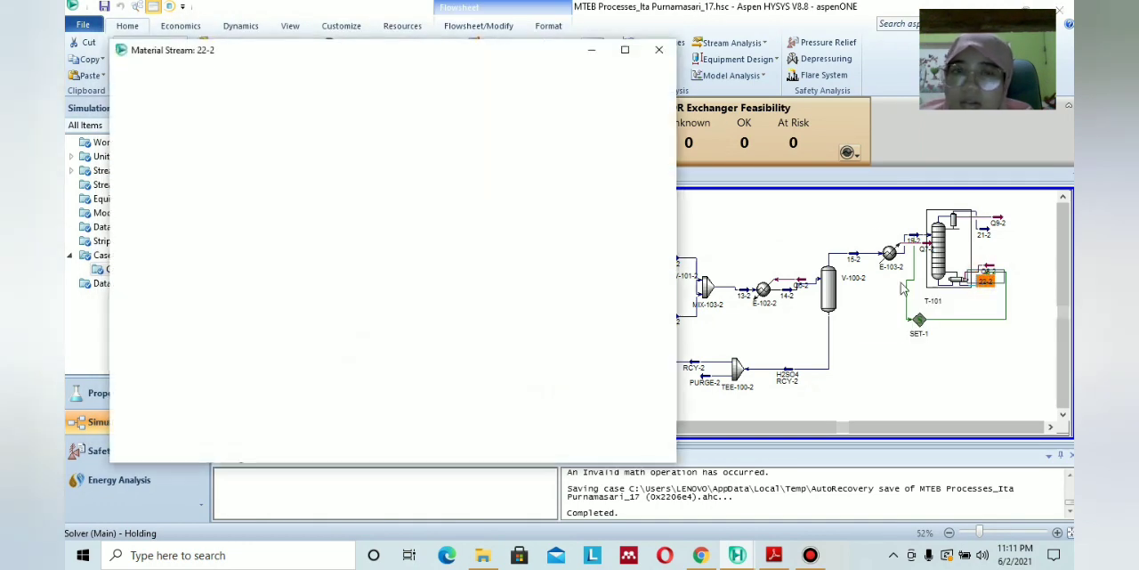
pyautogui.click(459, 139)
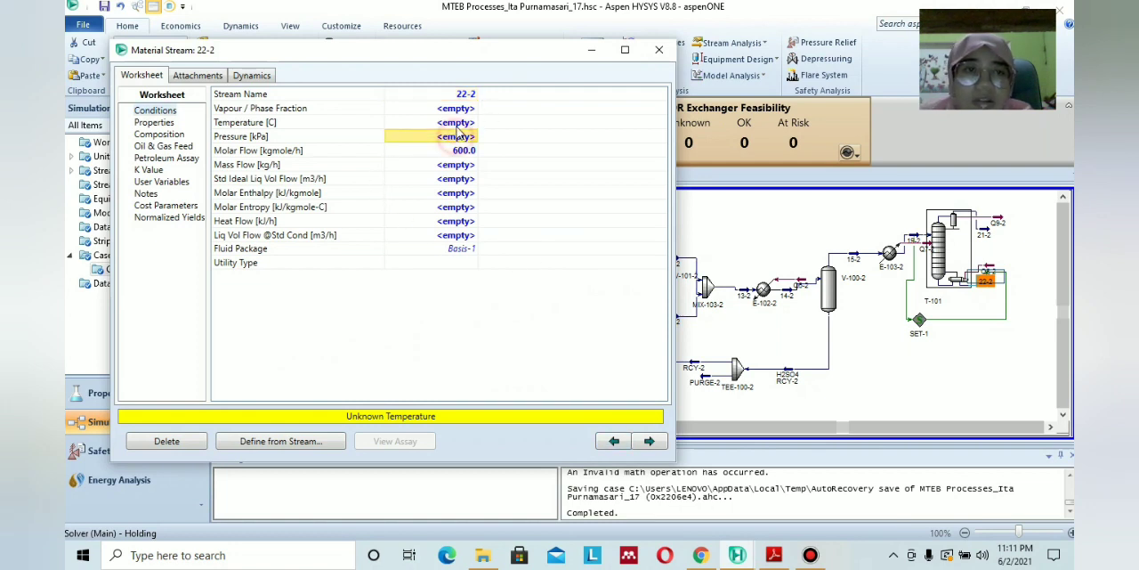
pyautogui.click(457, 122)
pyautogui.write('7')
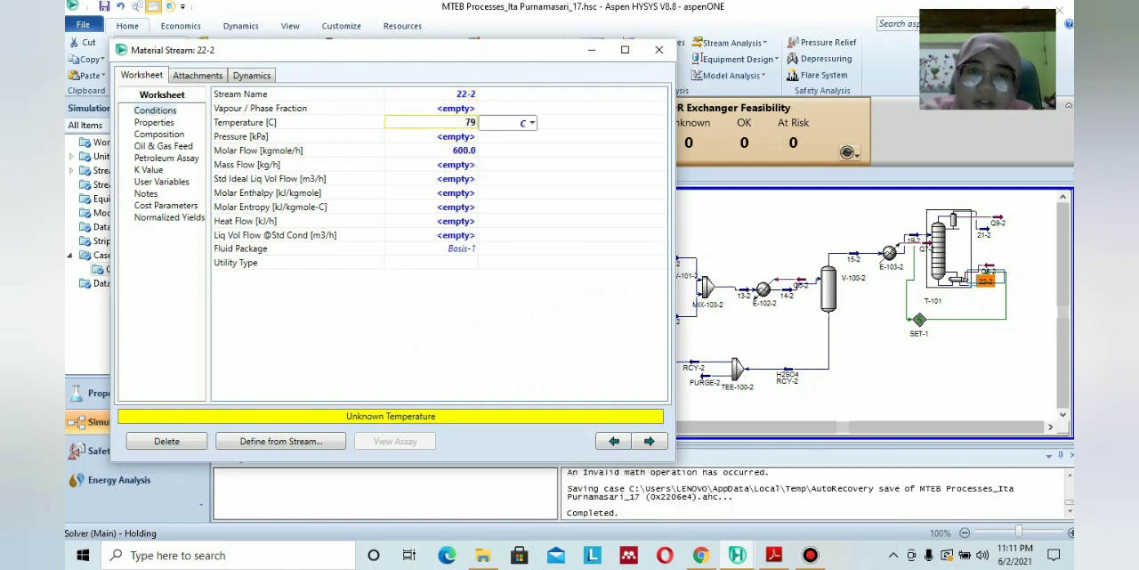
pyautogui.write('9')
pyautogui.click(471, 247)
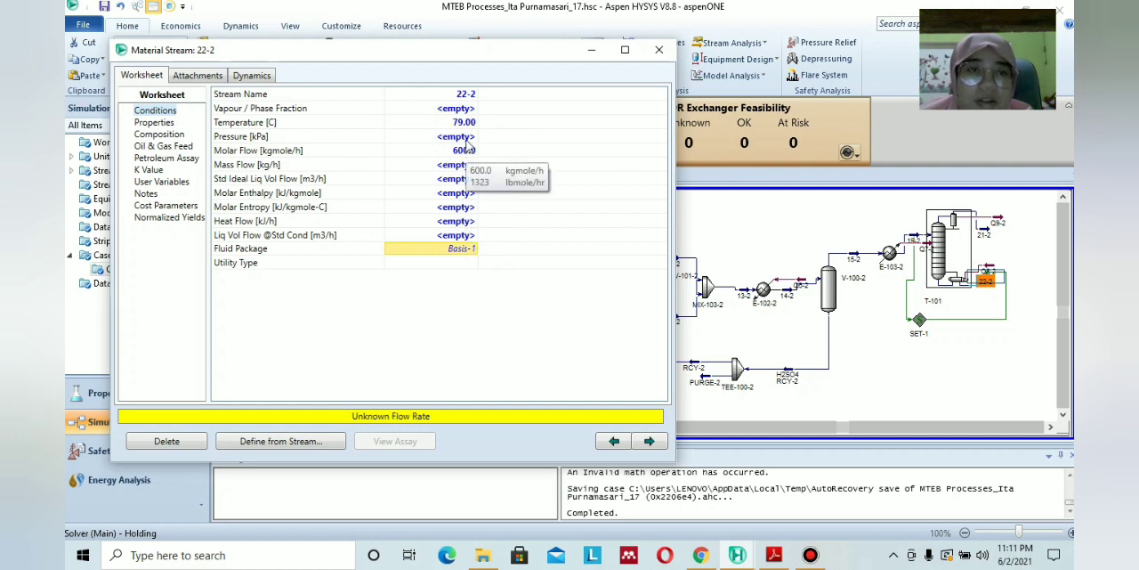
pyautogui.click(658, 50)
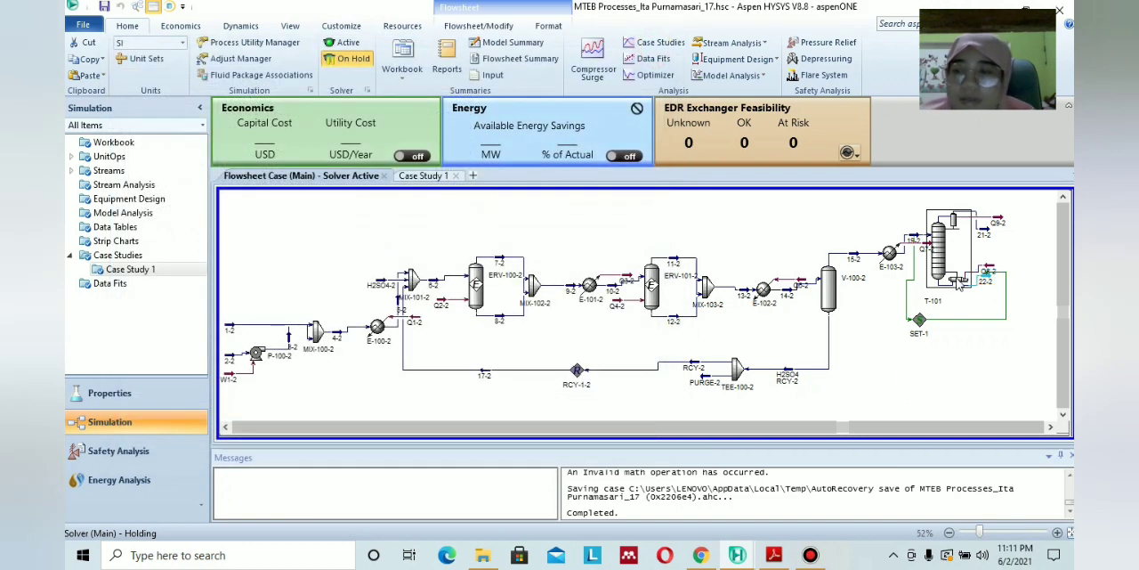
# Check that SET-1 is solved and inspect its source, target and increment values.
pyautogui.doubleClick(919, 327)
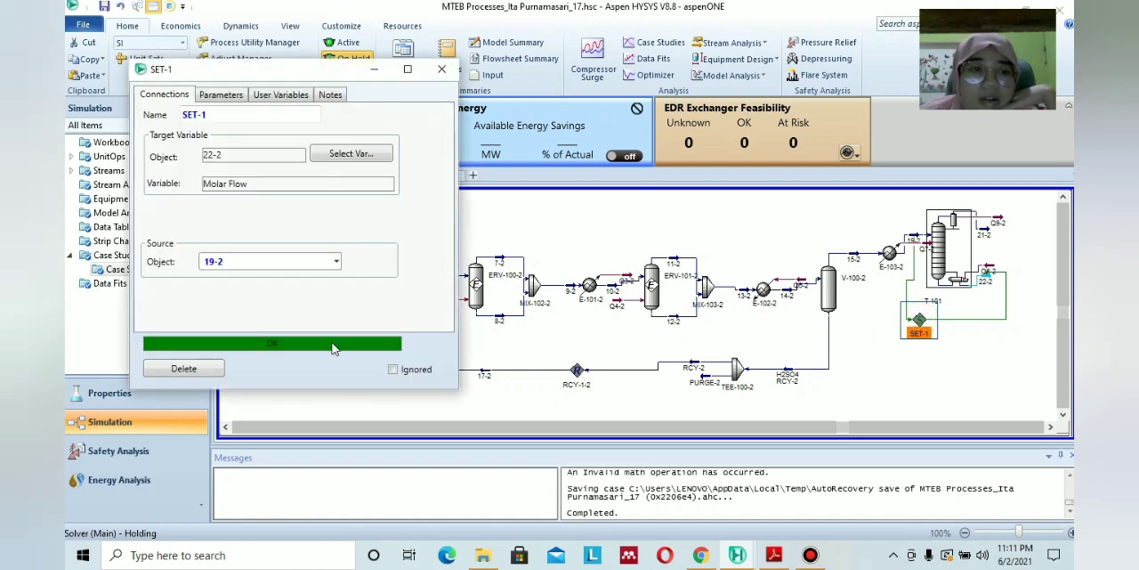
pyautogui.click(441, 69)
pyautogui.click(850, 383)
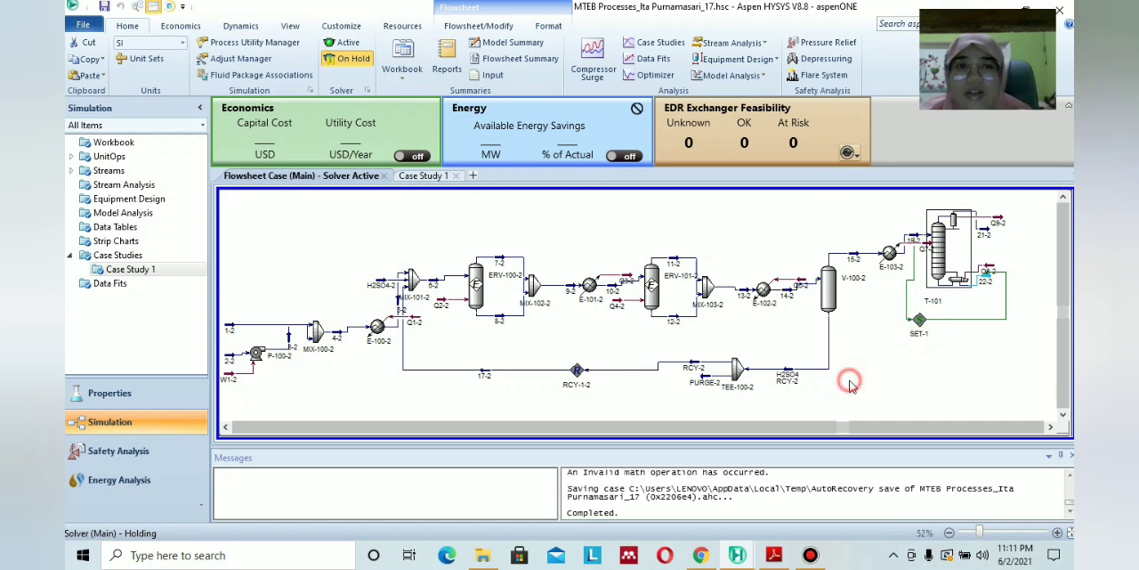
pyautogui.moveTo(922, 325)
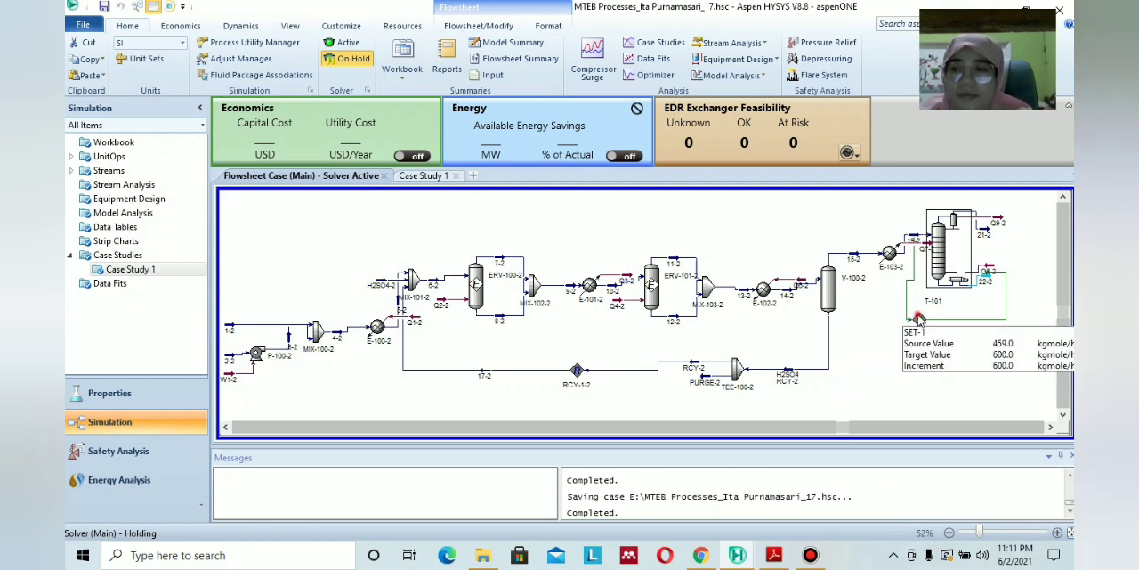
pyautogui.doubleClick(921, 324)
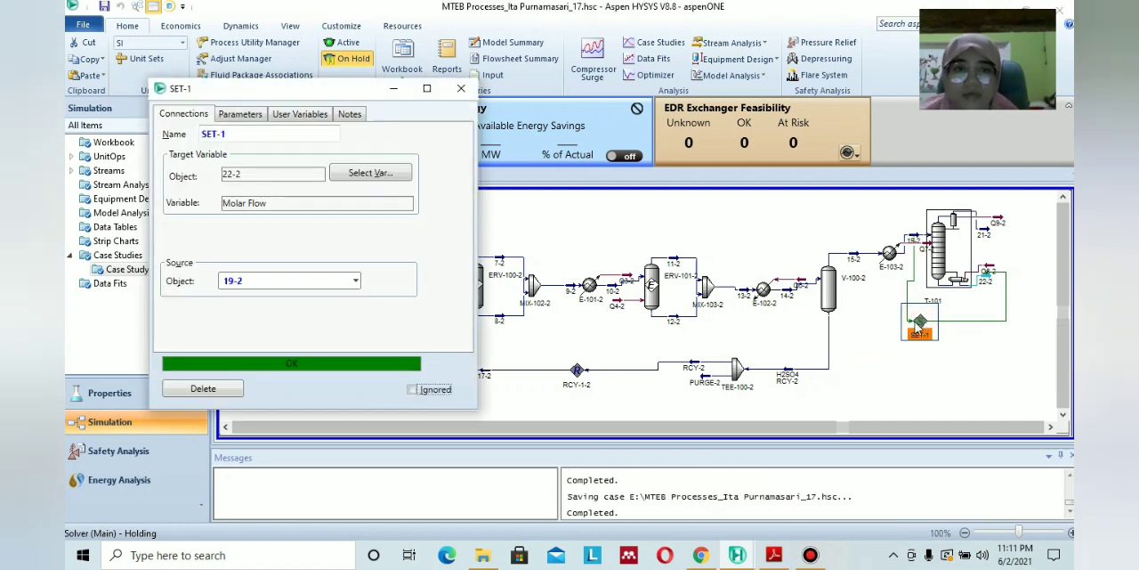
pyautogui.click(461, 88)
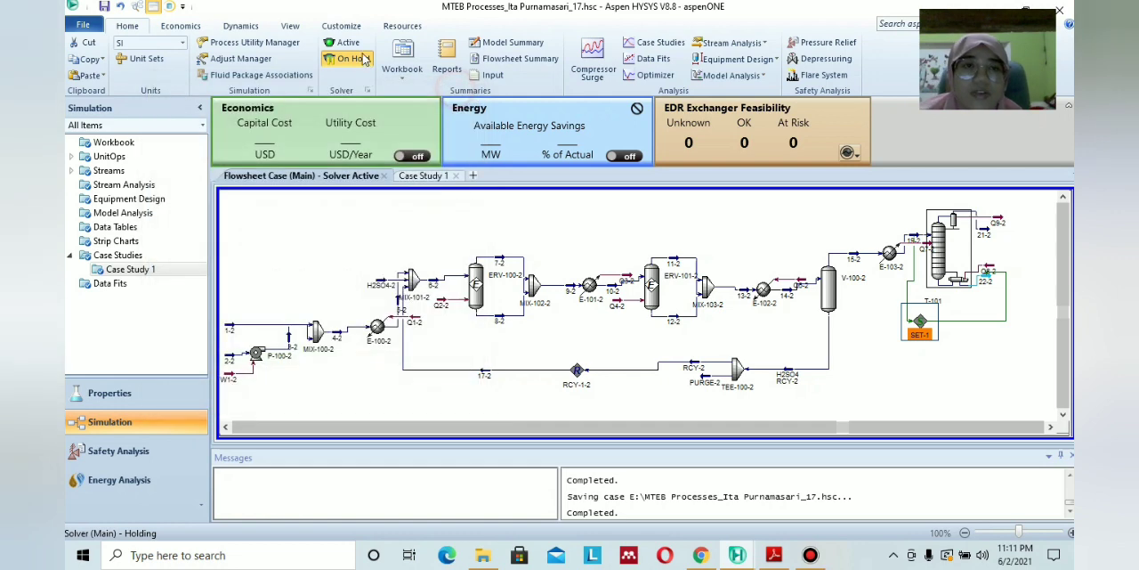
# Inspect the worksheet conditions of bottoms stream 22-2 at column T-101.
pyautogui.click(987, 280)
pyautogui.doubleClick(986, 281)
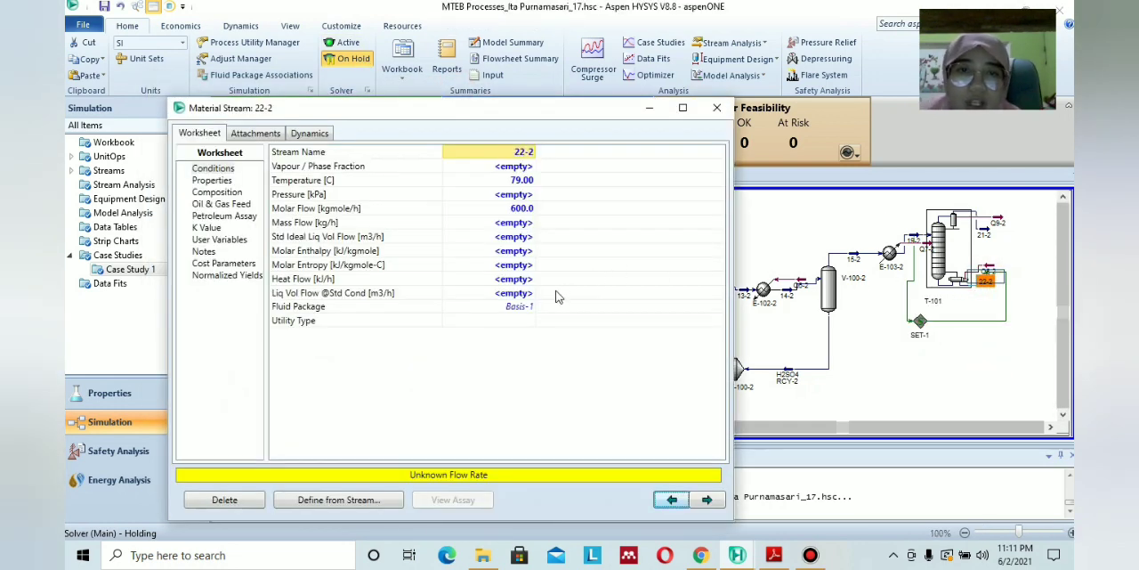
pyautogui.click(717, 107)
pyautogui.click(870, 323)
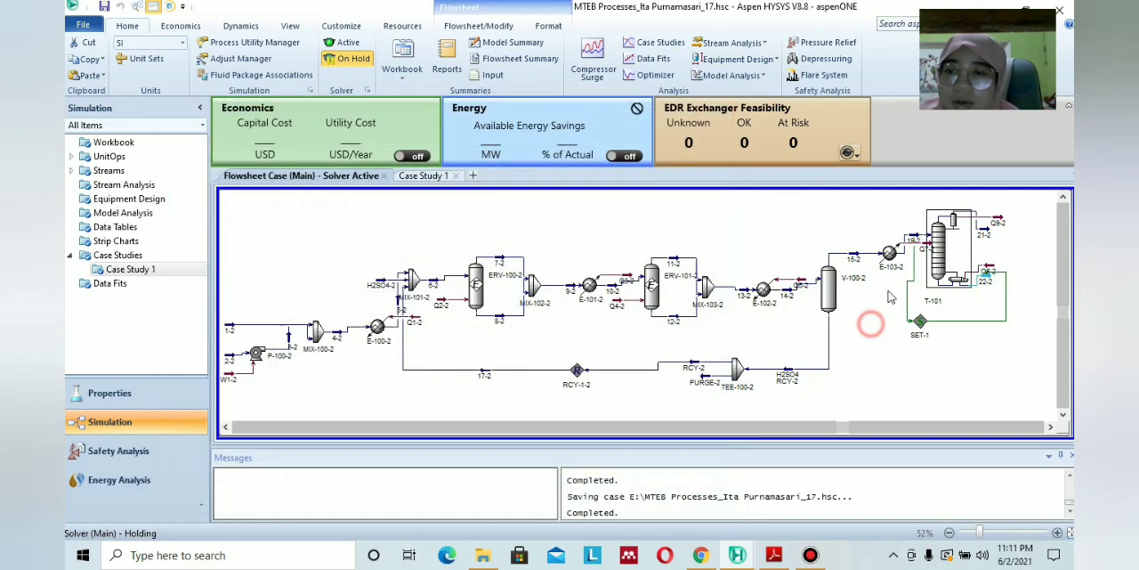
# Compare the original MTBE flowsheet ending at T-100 with the modified one containing T-101 and SET-1.
pyautogui.click(226, 427)
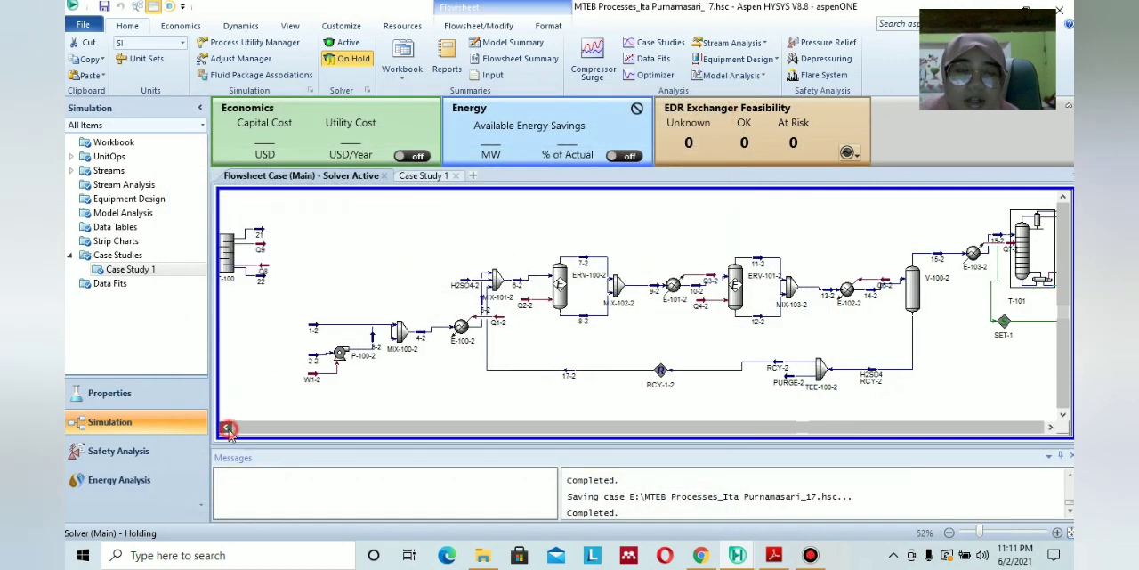
pyautogui.click(226, 427)
pyautogui.click(226, 428)
pyautogui.click(226, 427)
pyautogui.click(226, 427)
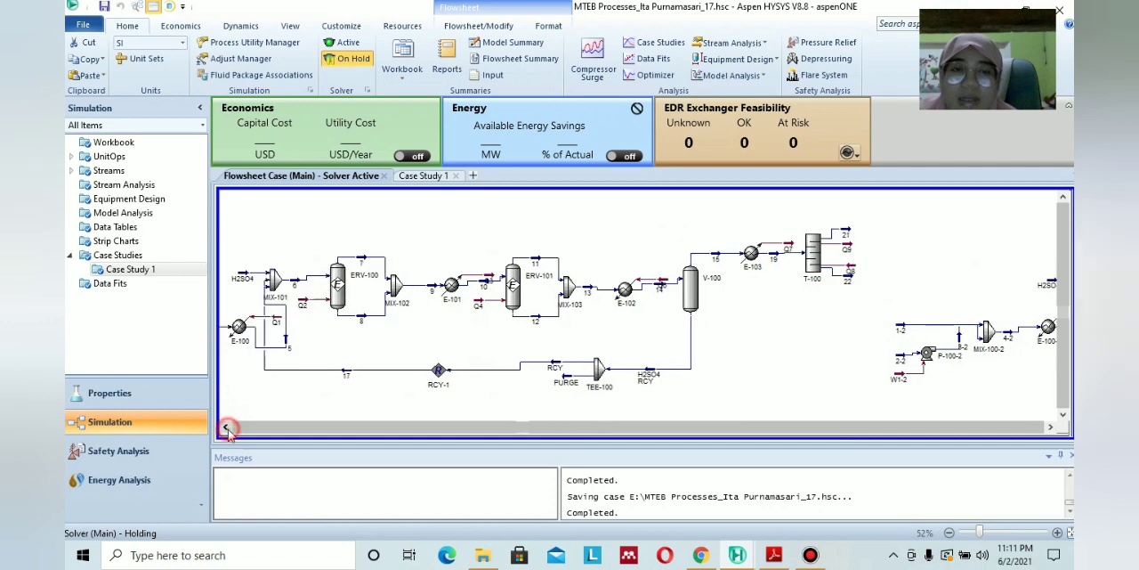
pyautogui.click(226, 428)
pyautogui.click(226, 427)
pyautogui.click(1051, 428)
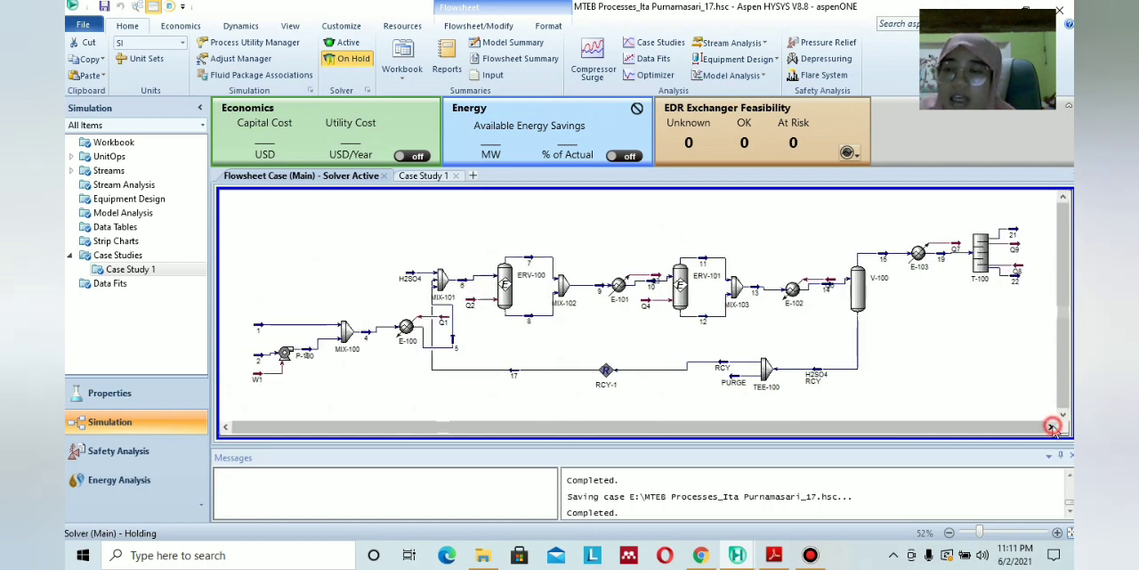
pyautogui.click(1052, 428)
pyautogui.click(1051, 427)
pyautogui.click(1051, 428)
pyautogui.click(1052, 427)
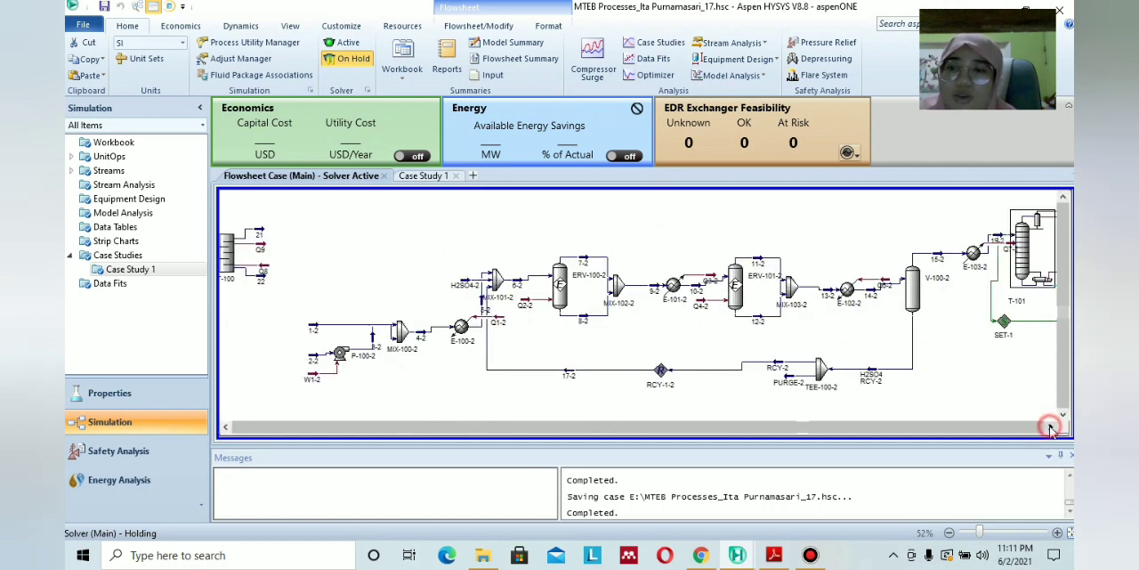
pyautogui.click(1051, 427)
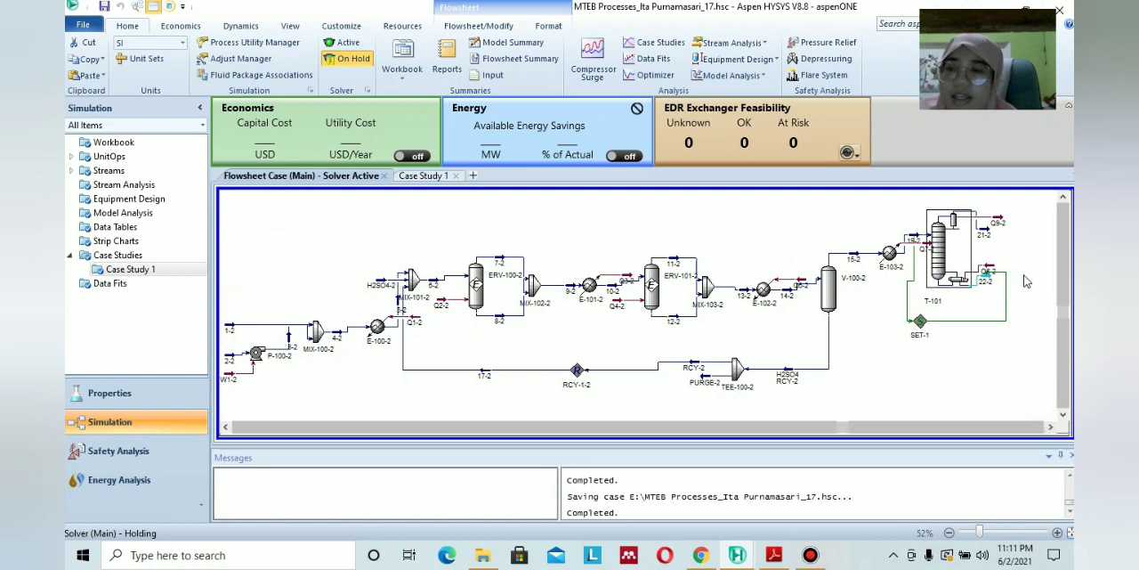